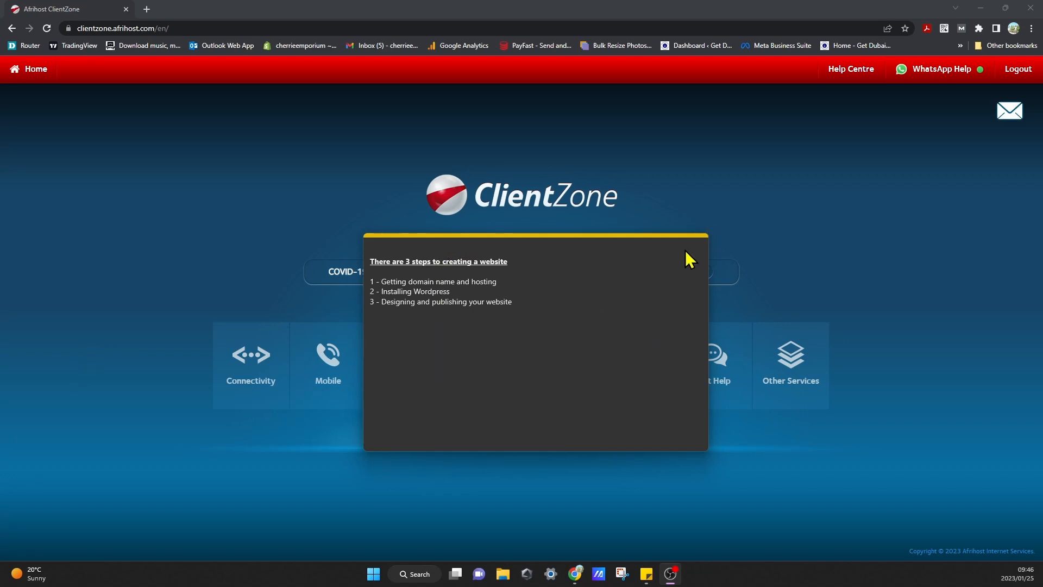
- Shrink and close the sticky note listing the three website-creation steps
left_click_drag(521, 235, 513, 291)
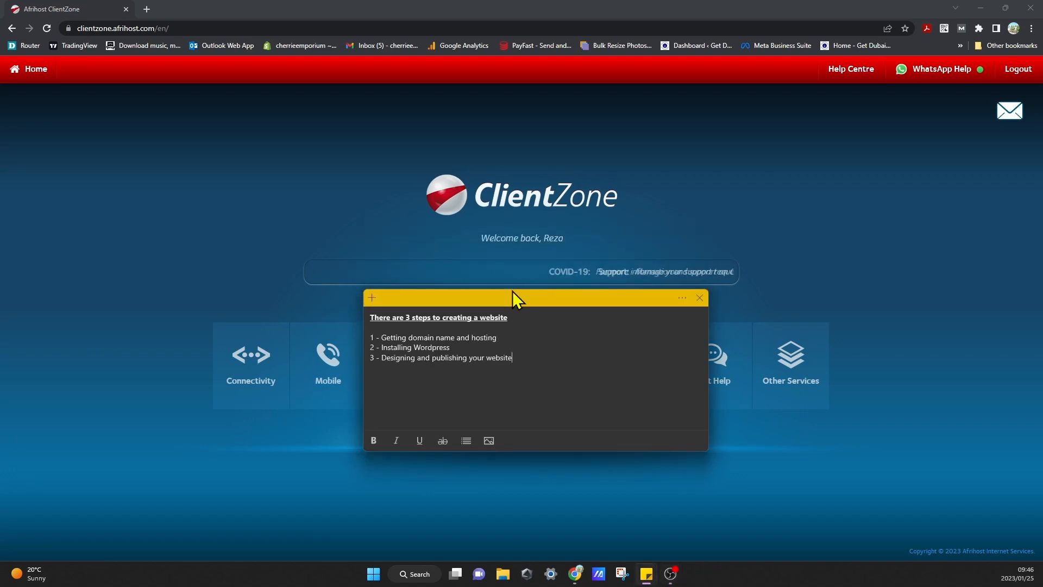
left_click(700, 297)
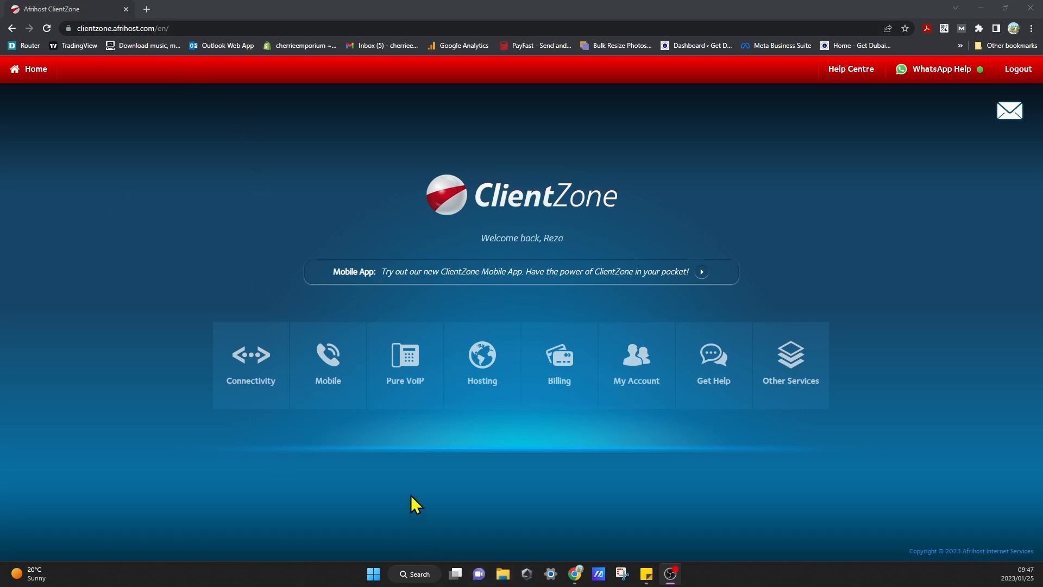
- Order the Linux Shared Hosting Home Hosting Silver package at R49.00 per month and continue
left_click(492, 371)
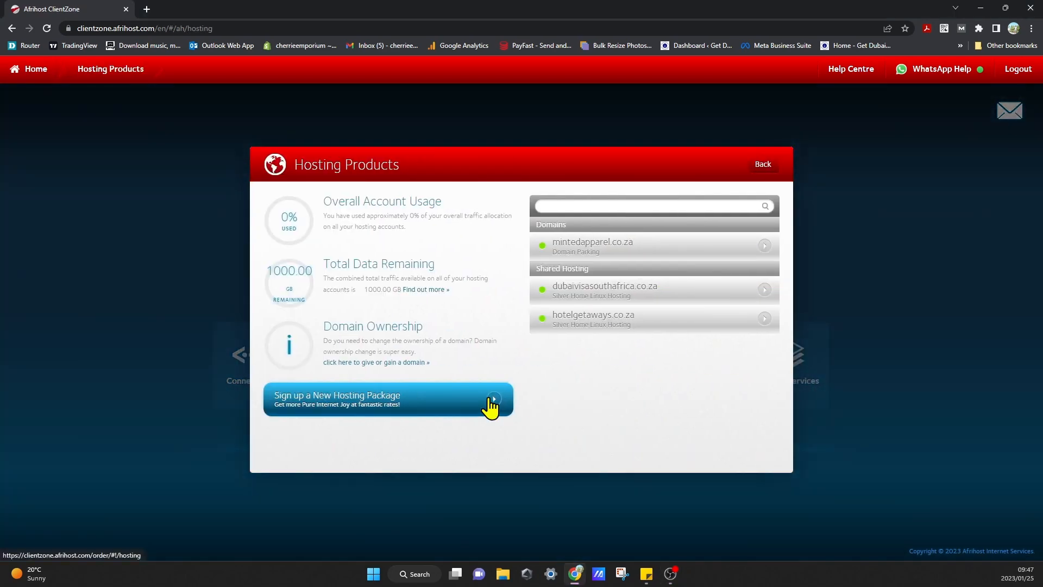
left_click(406, 412)
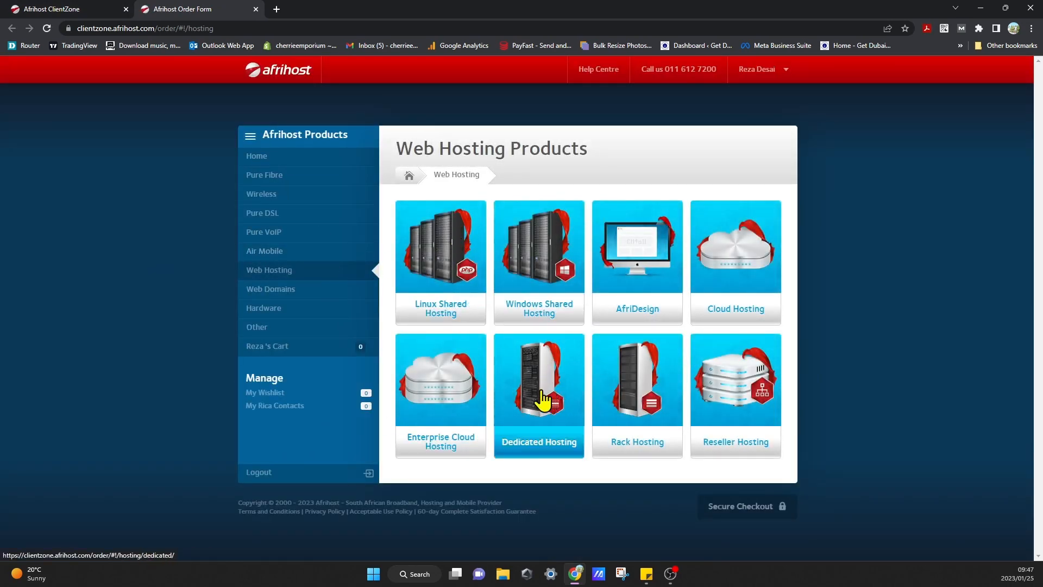
left_click(461, 318)
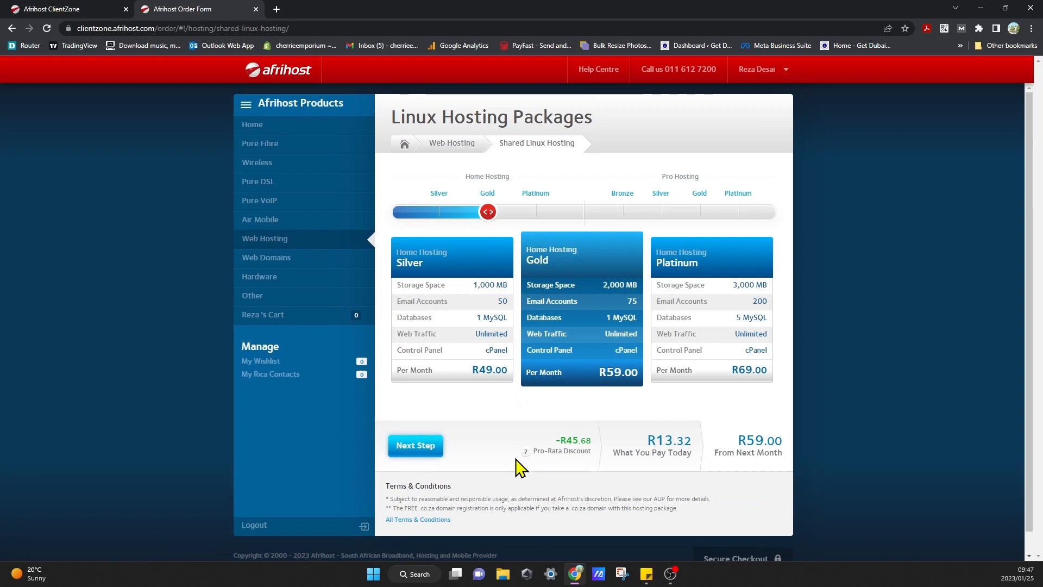
left_click(451, 272)
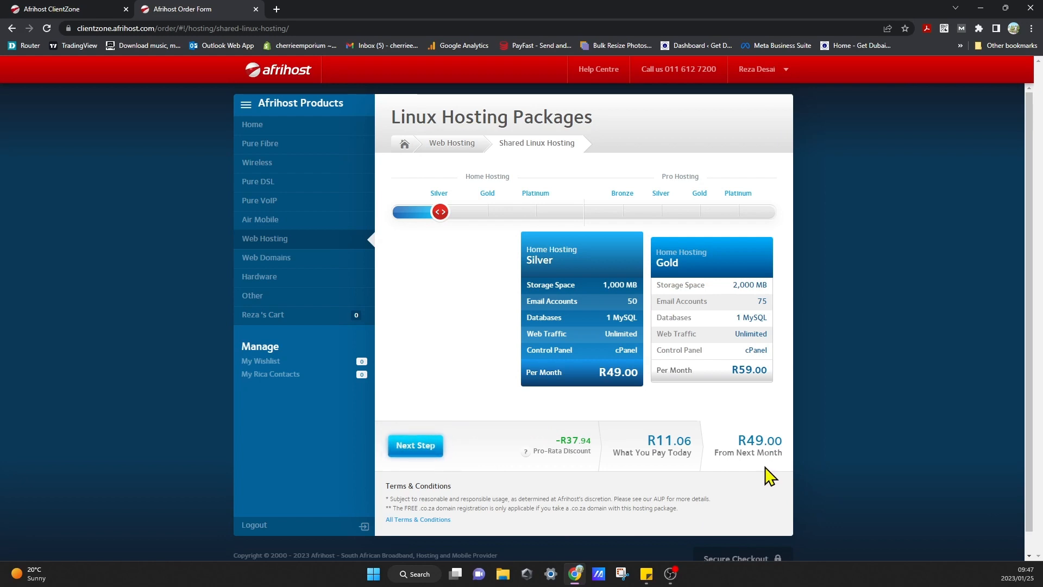
left_click(424, 446)
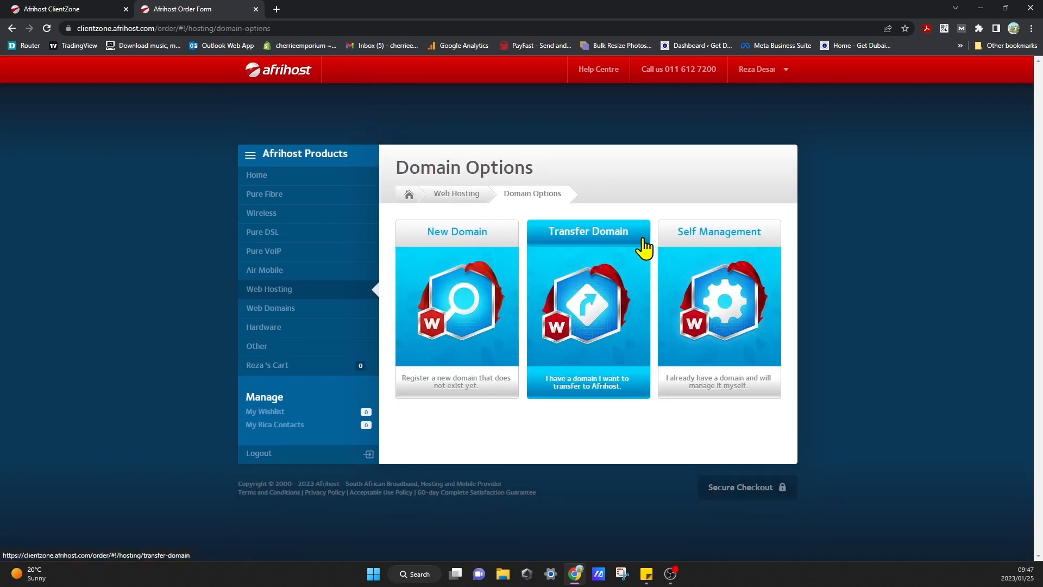
- Abandon the New Domain option after browsing the Home and Pure Fibre pages, then close the order form
left_click(459, 256)
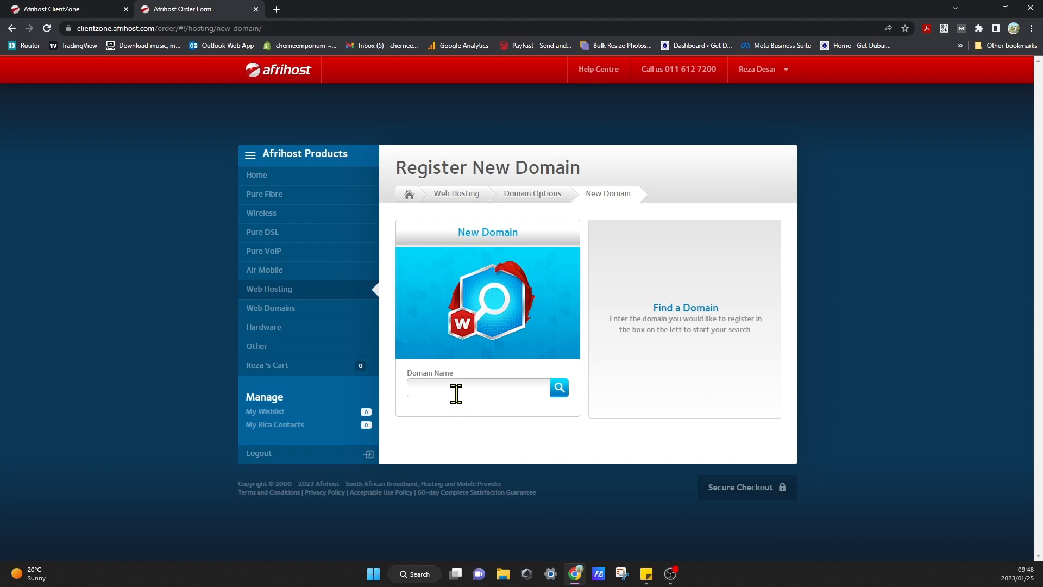
left_click(306, 179)
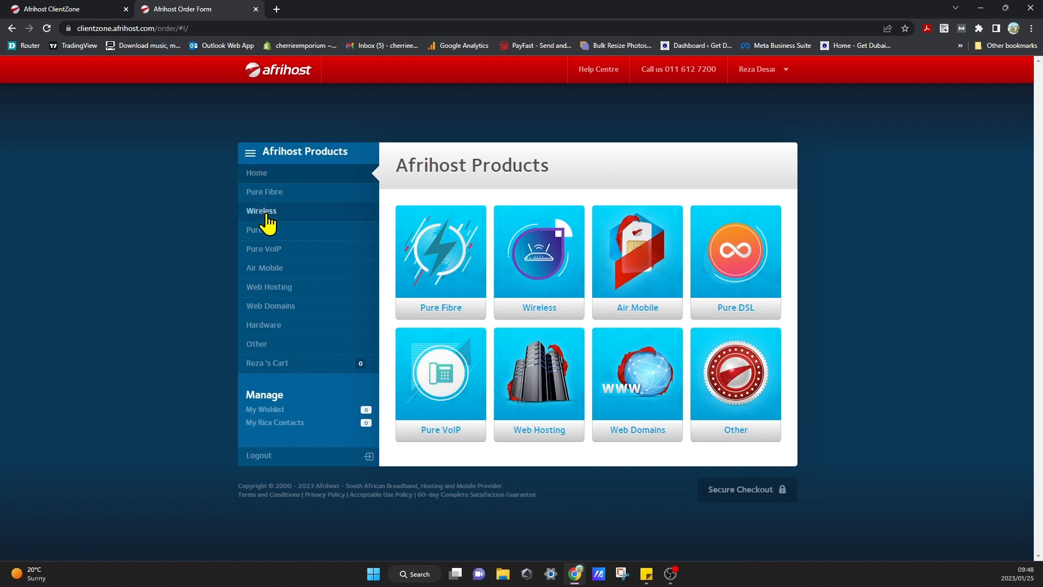
left_click(279, 199)
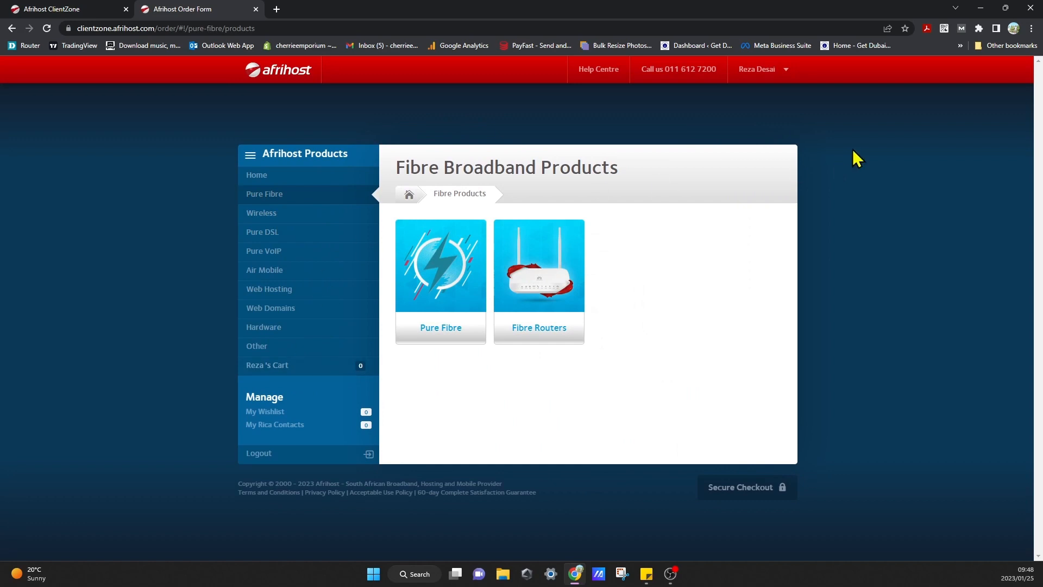
left_click(274, 82)
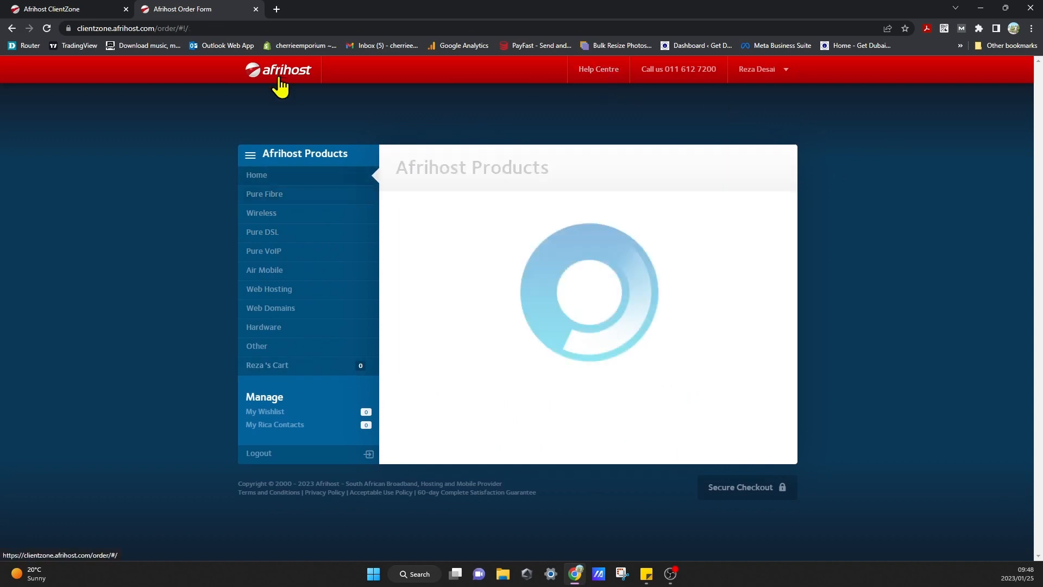
left_click(12, 29)
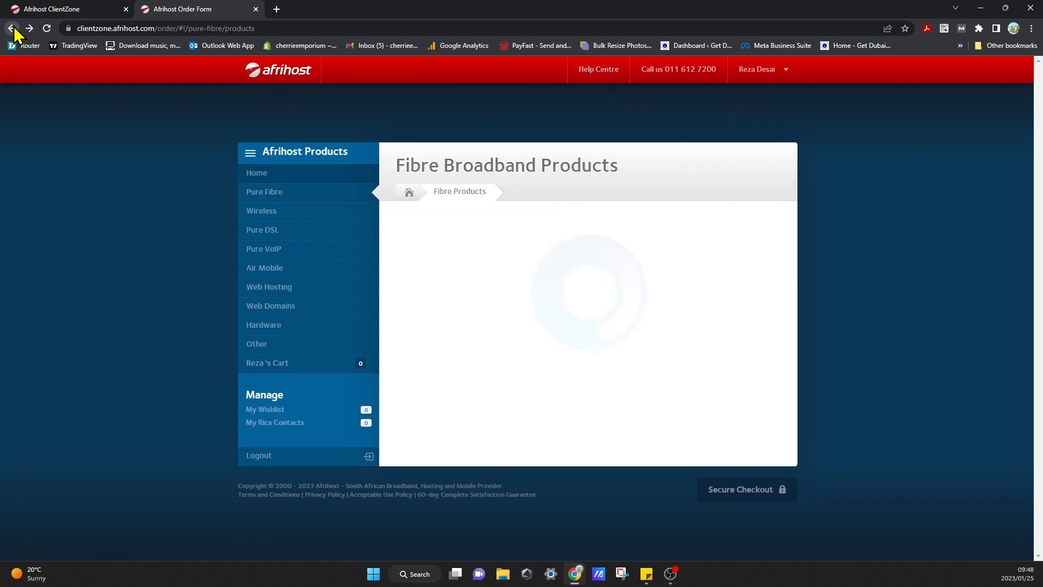
left_click(256, 9)
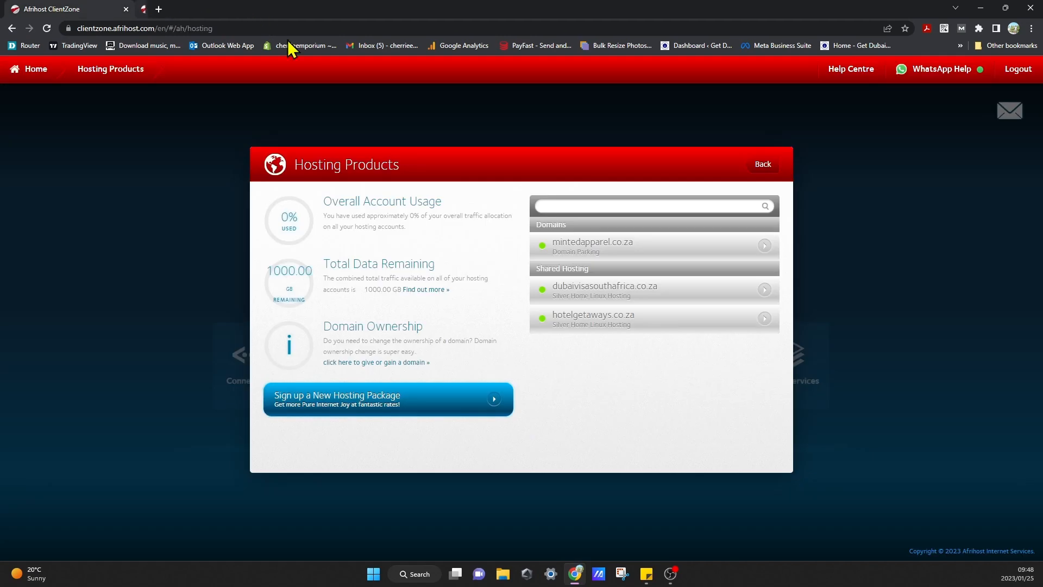
- Log into cPanel for hotelgetaways.co.za through its Website Manager
left_click(627, 326)
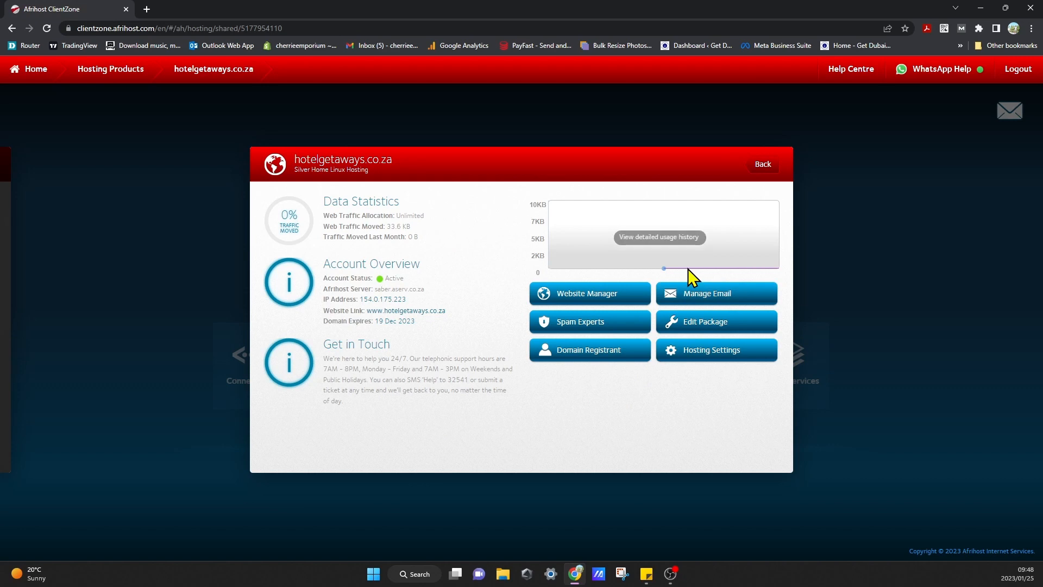
left_click(607, 298)
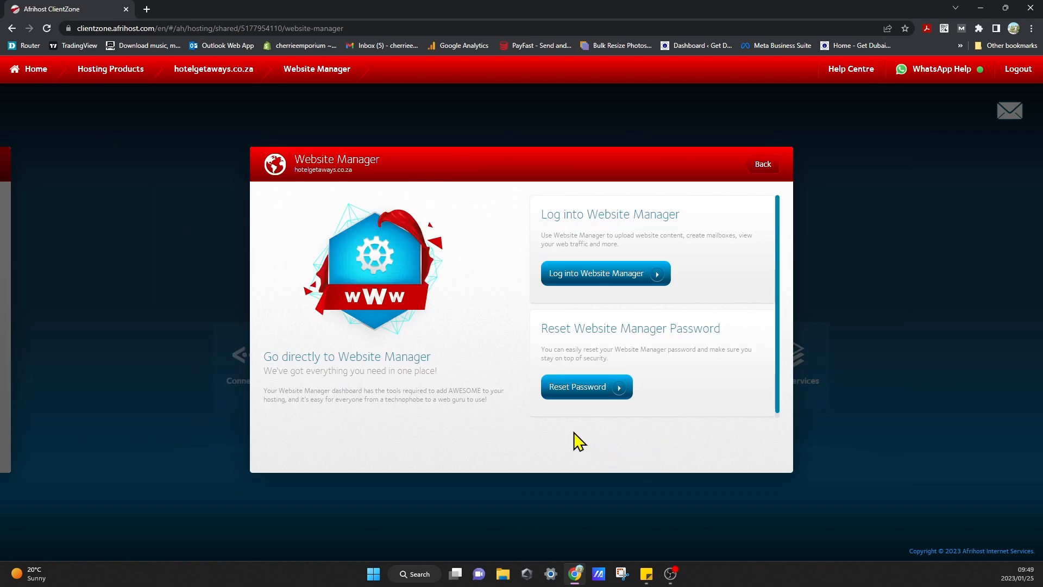
left_click(605, 276)
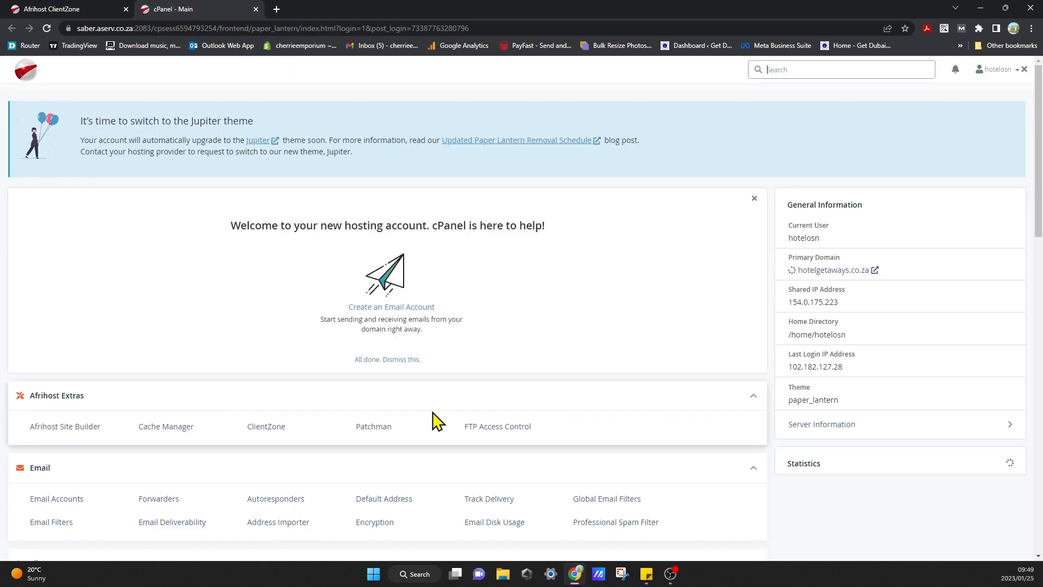
- Scroll the cPanel dashboard down to the WordPress script in Softaculous Apps Installer
scroll(438, 421, "down", 2)
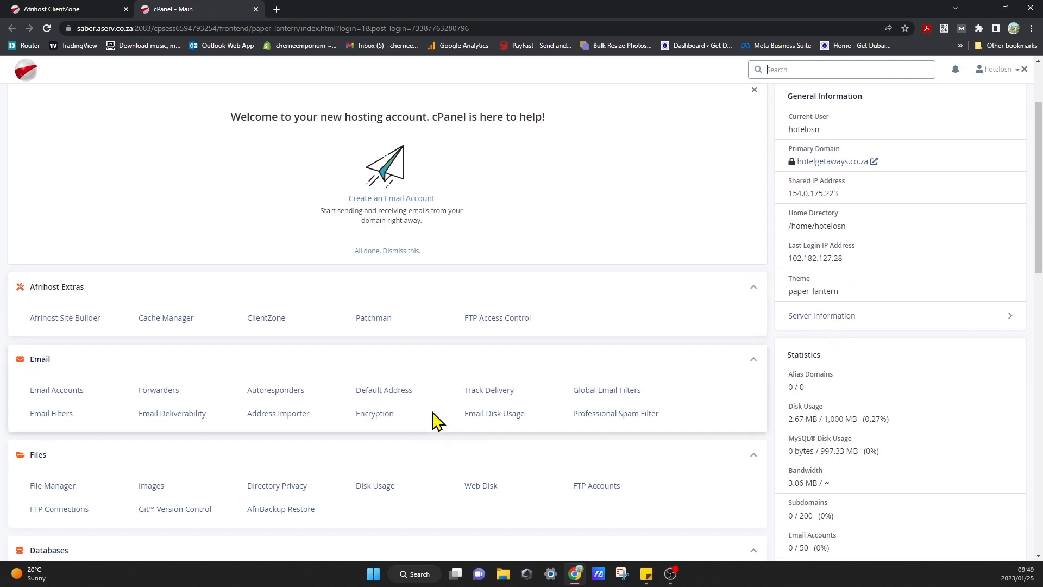
scroll(438, 421, "up", 2)
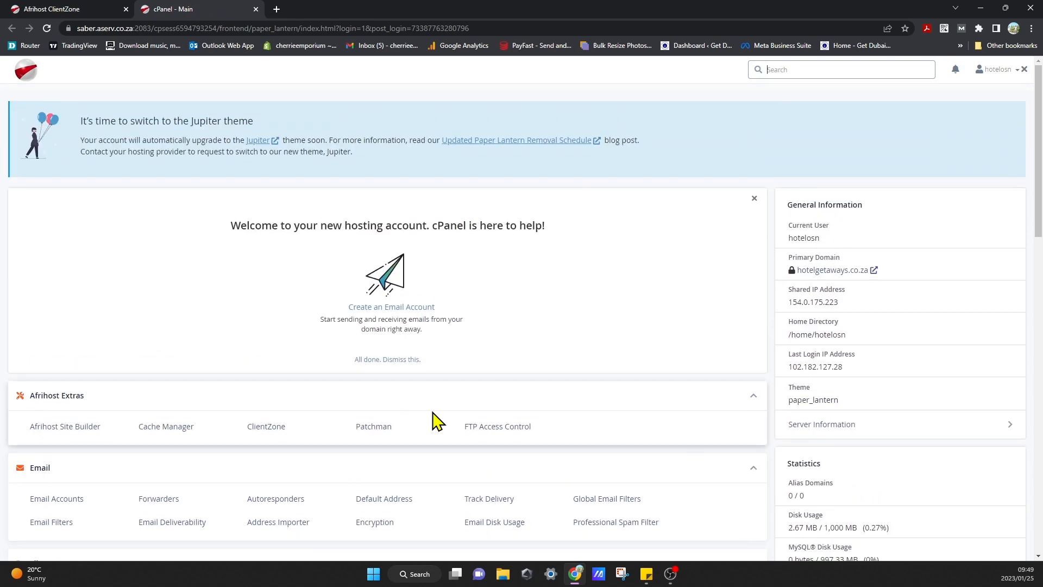
scroll(438, 421, "down", 4)
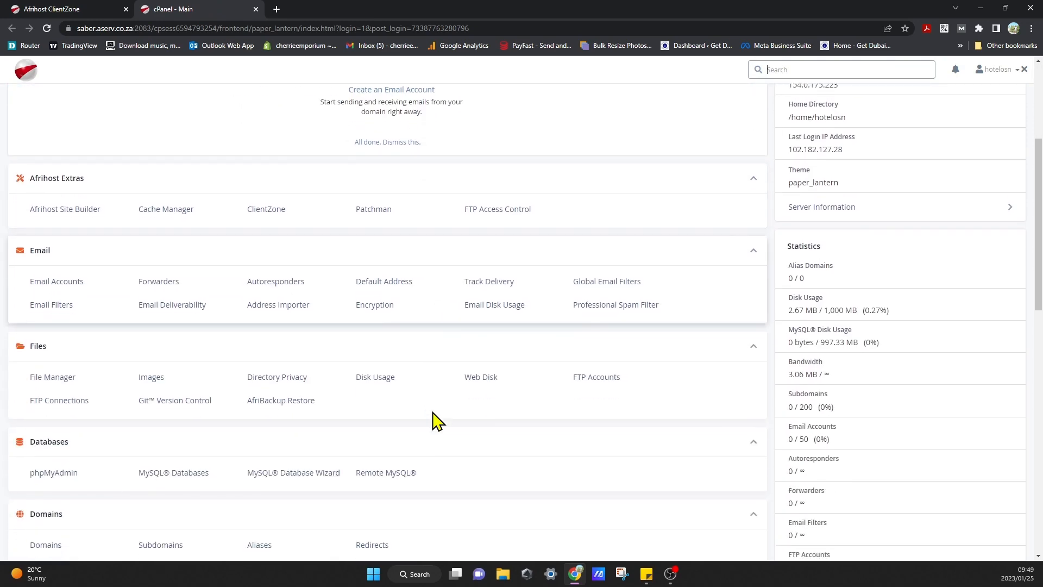
scroll(438, 421, "down", 6)
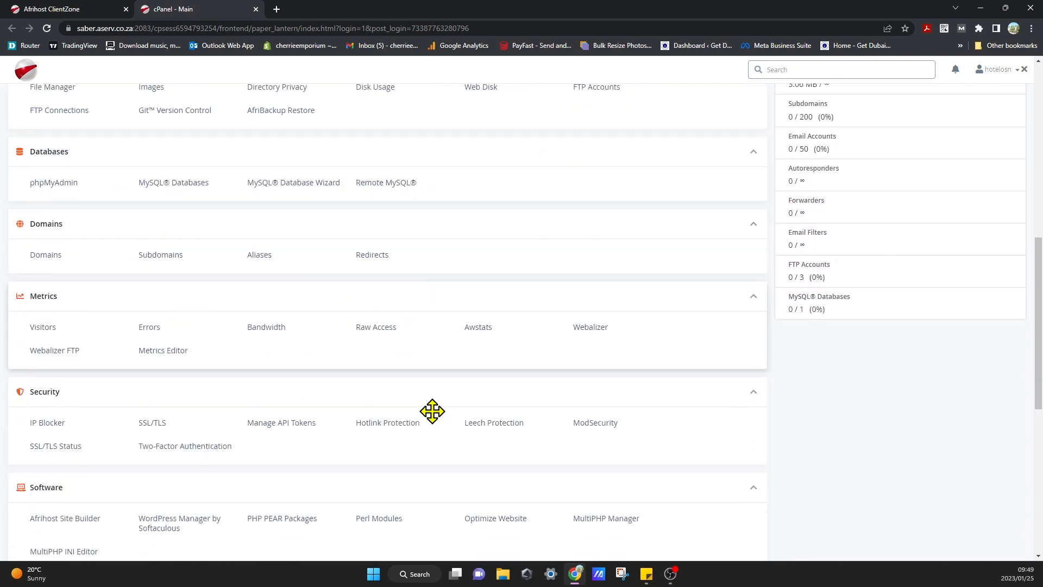
scroll(437, 421, "down", 3)
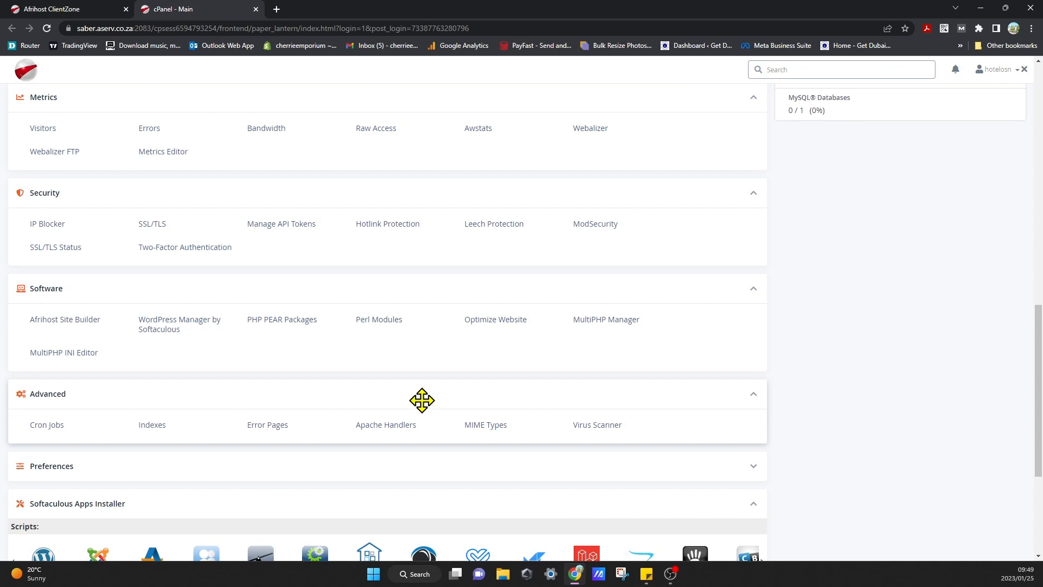
scroll(422, 400, "down", 3)
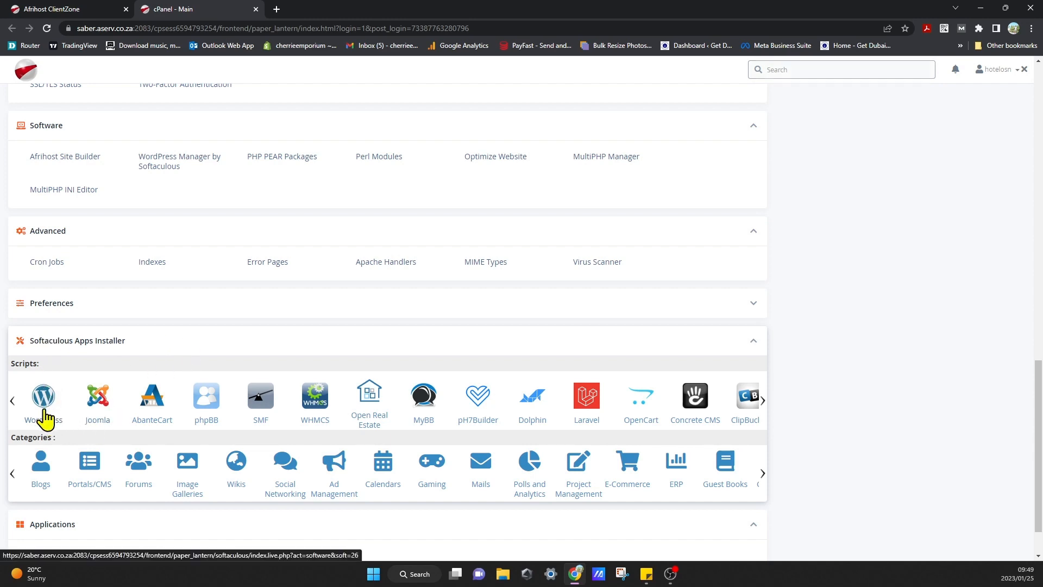
- Open WordPress in Softaculous and start a new installation with Install Now
left_click(45, 418)
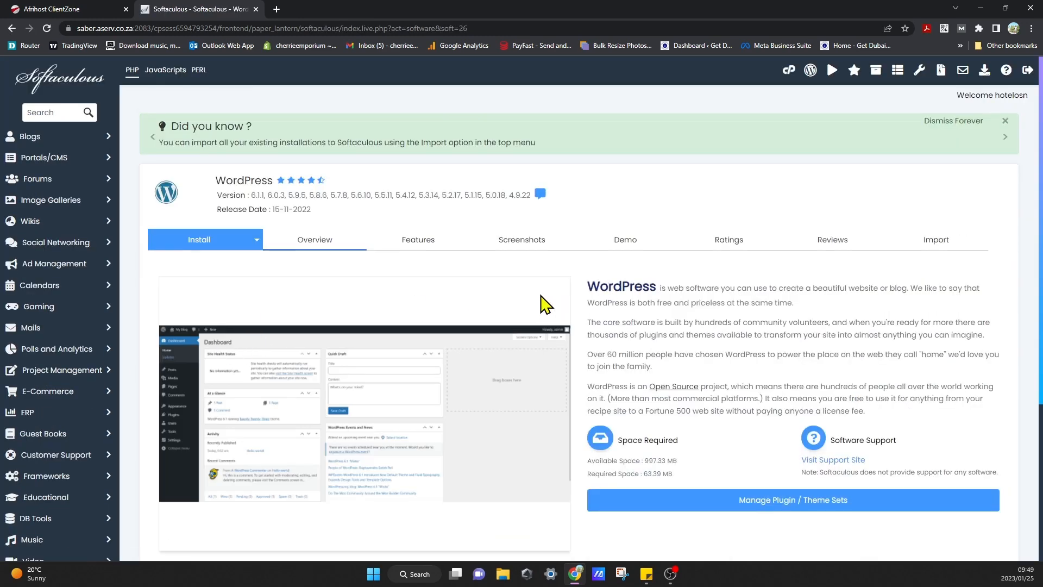
scroll(438, 275, "down", 3)
scroll(500, 314, "up", 3)
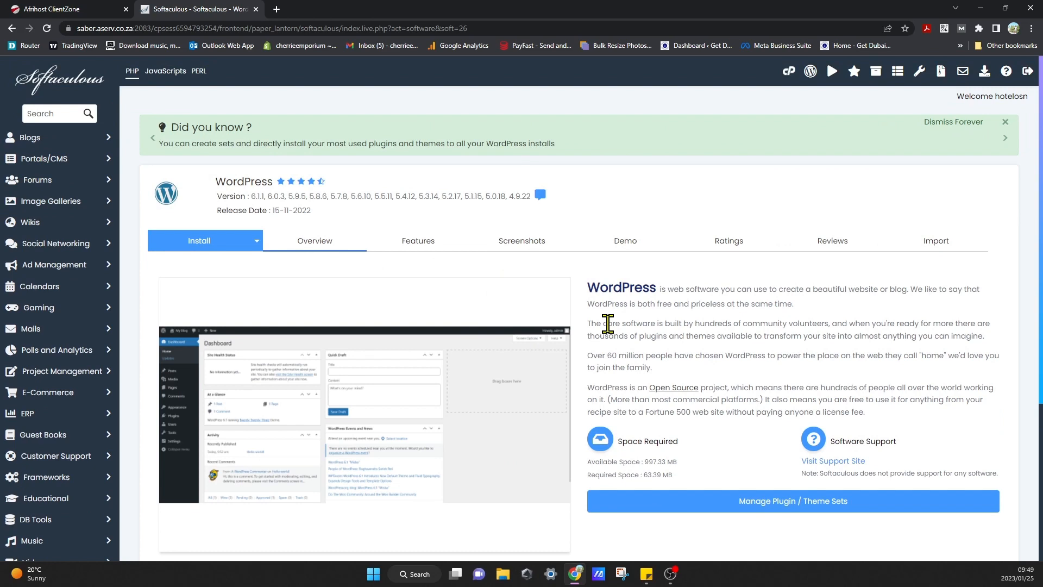
scroll(608, 323, "down", 3)
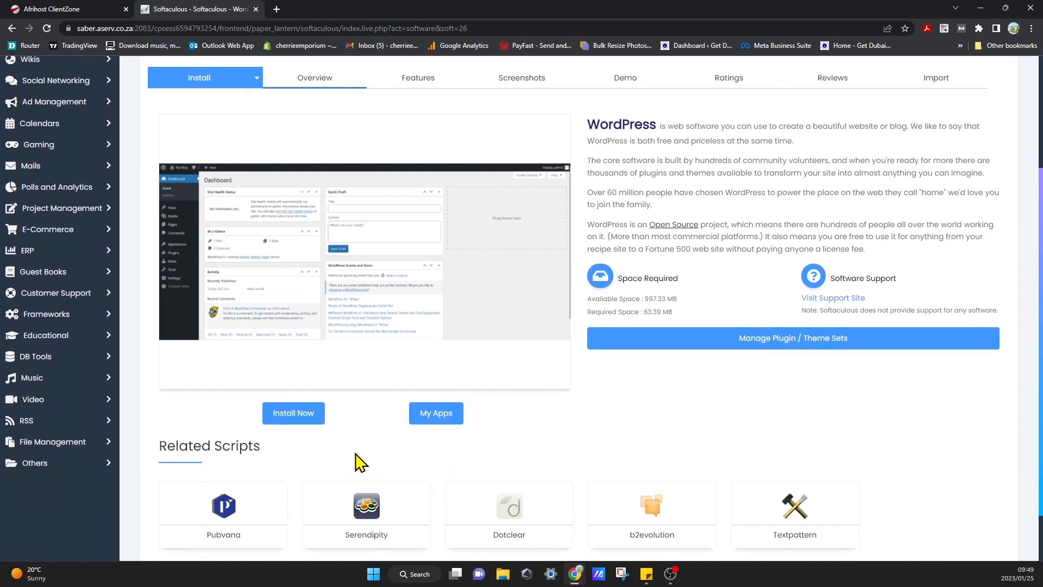
left_click(307, 416)
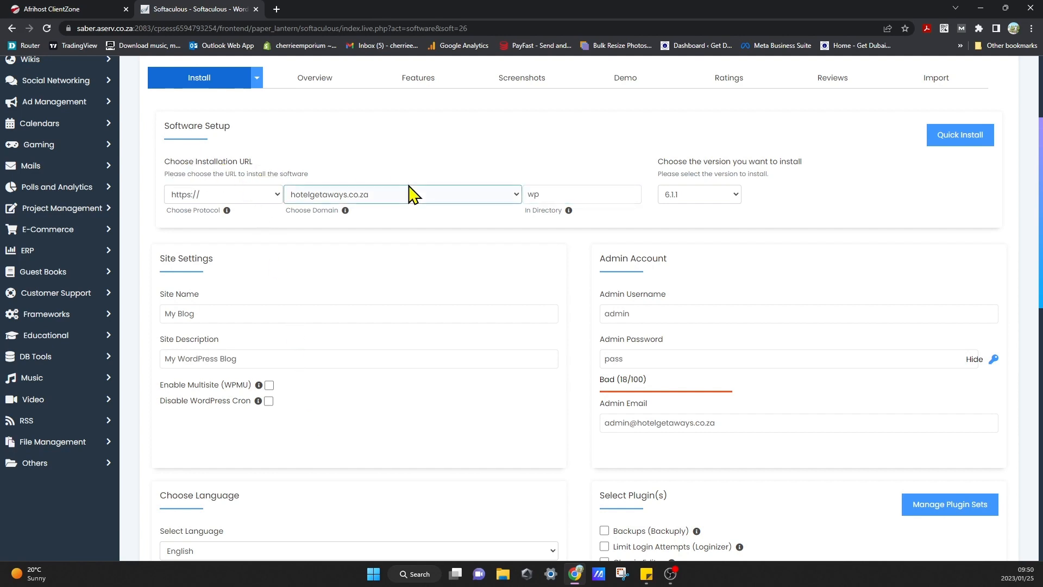
- Review the install directory and keep WordPress version 6.1.1
left_click(549, 193)
left_click(728, 195)
left_click(728, 194)
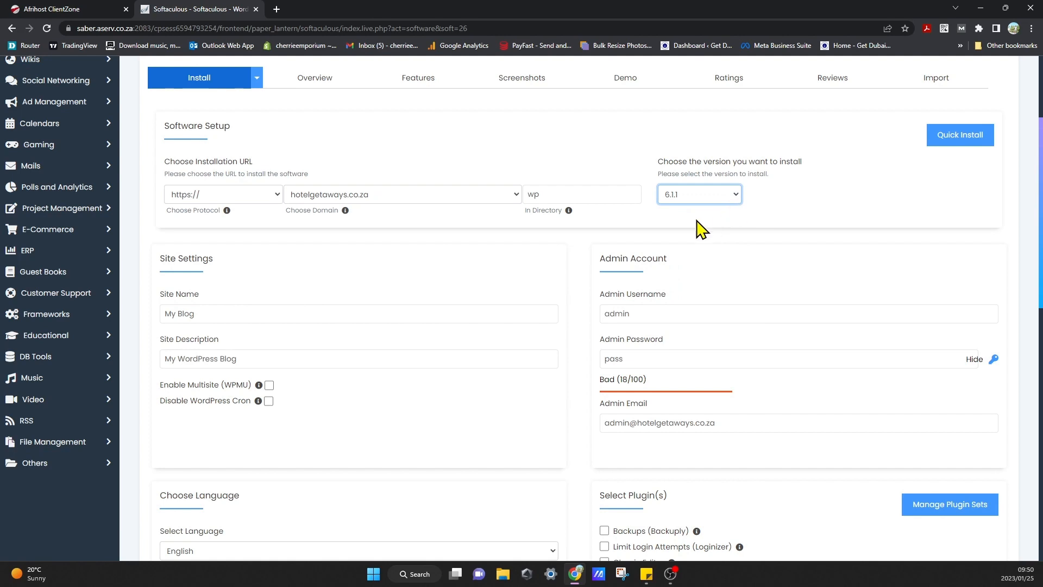
scroll(576, 355, "down", 1)
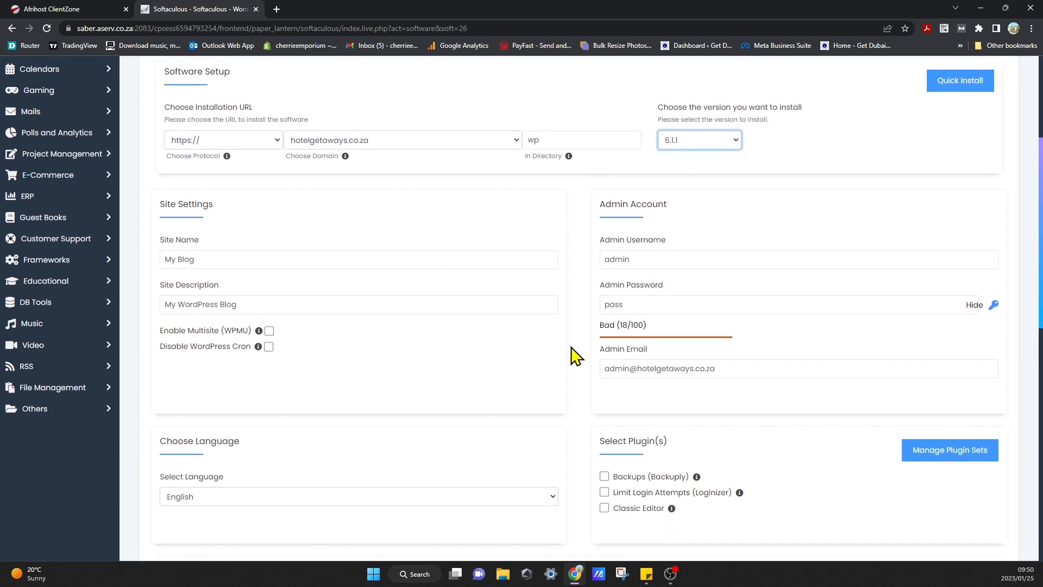
- Name the site 'Hotel Getaways' and give it a hotel price-comparison description
left_click(226, 257)
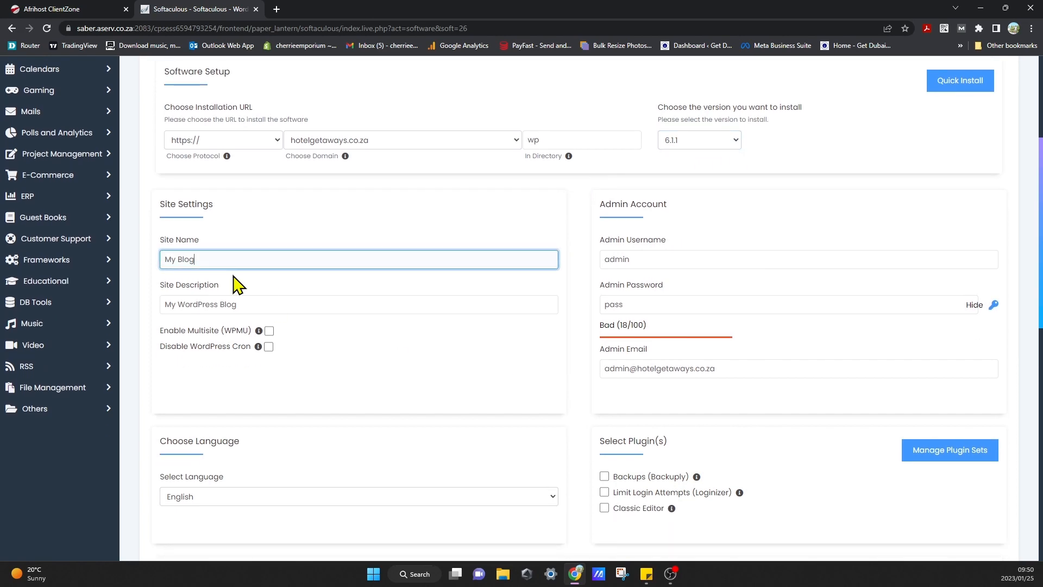
left_click_drag(228, 259, 169, 260)
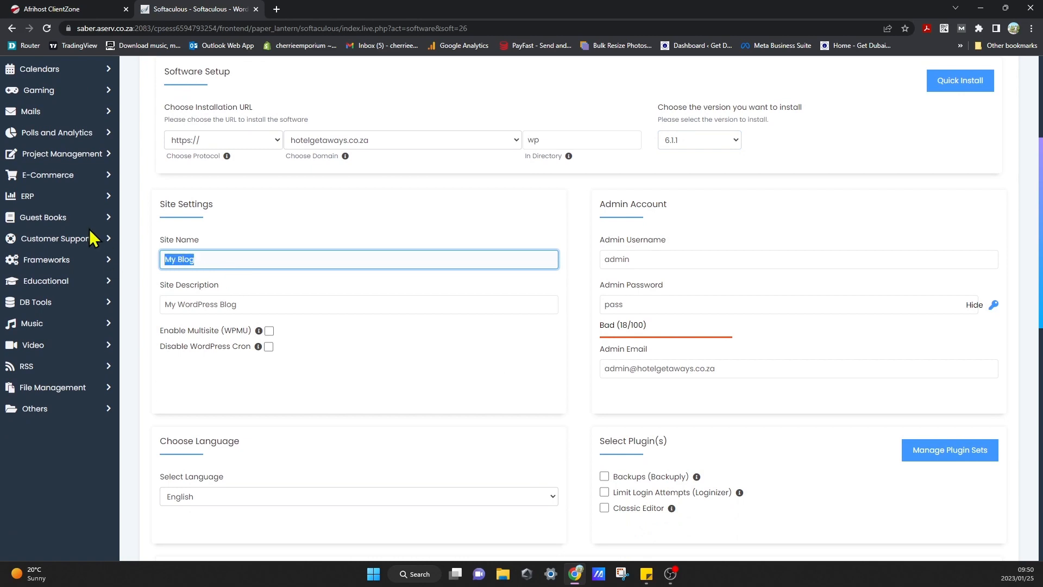
type("Hotel G")
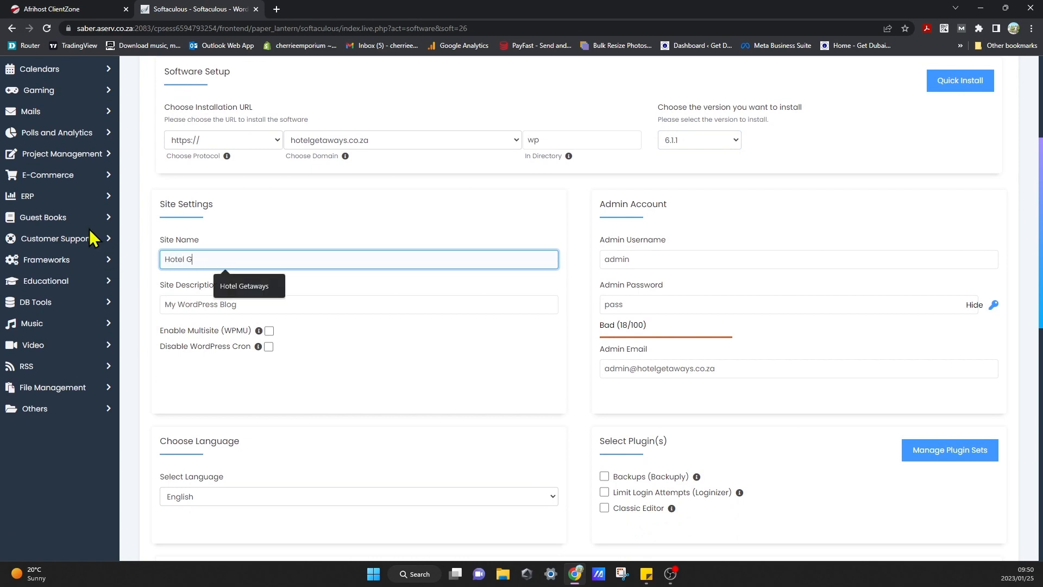
type("etaways")
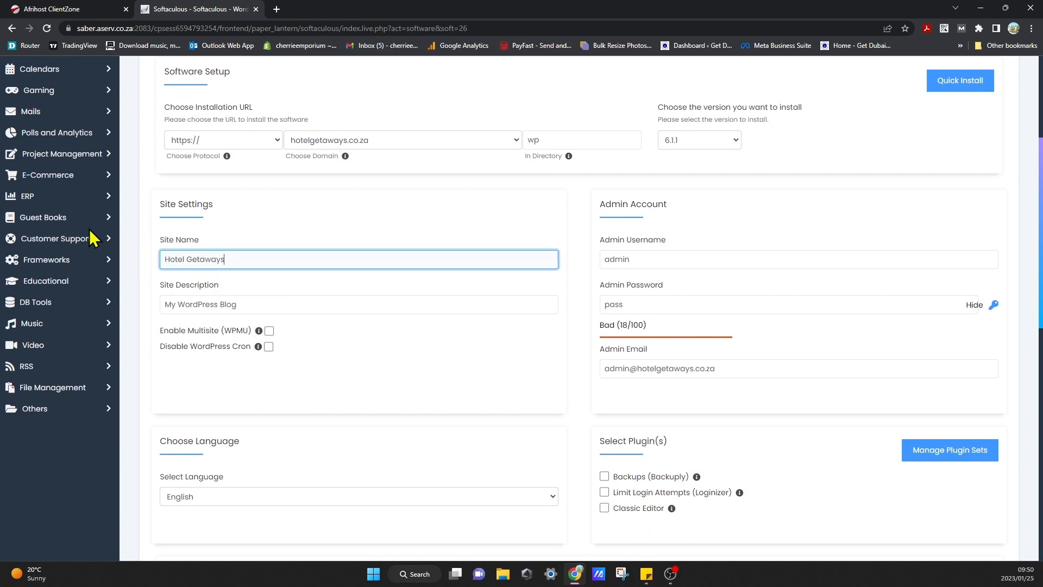
left_click(312, 305)
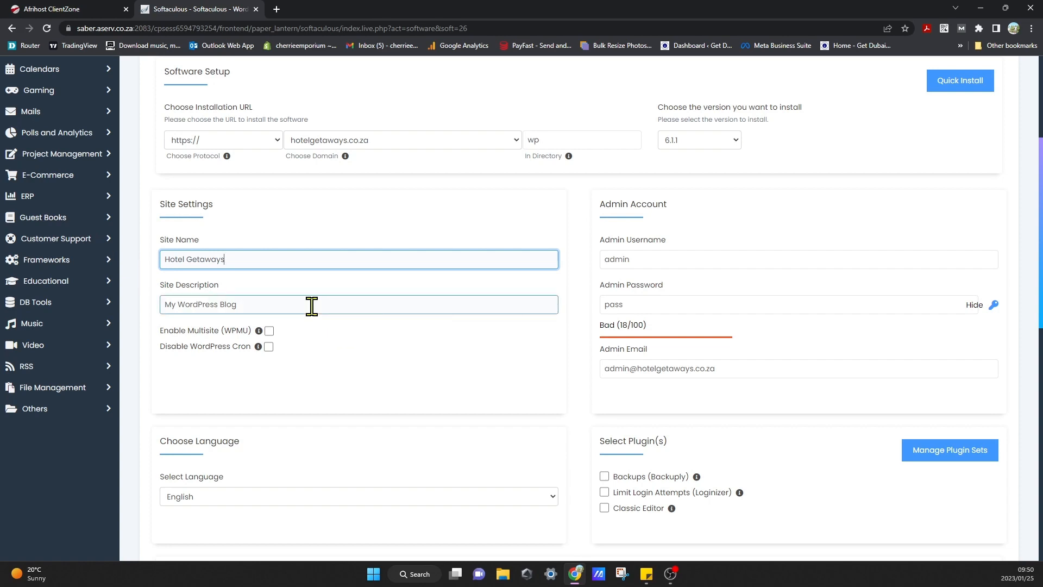
left_click_drag(255, 305, 135, 328)
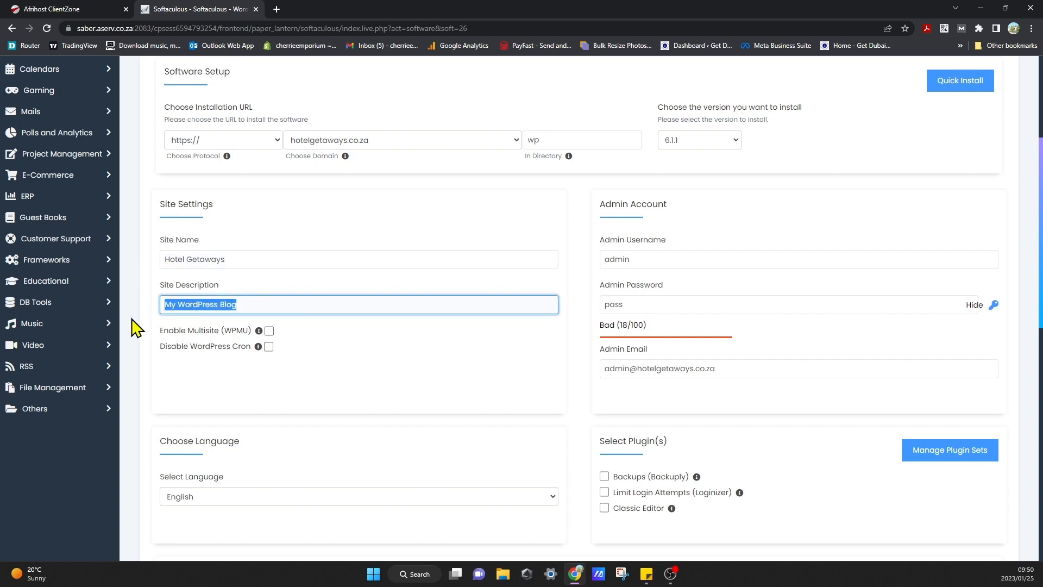
key("BackSpace")
type("A worl")
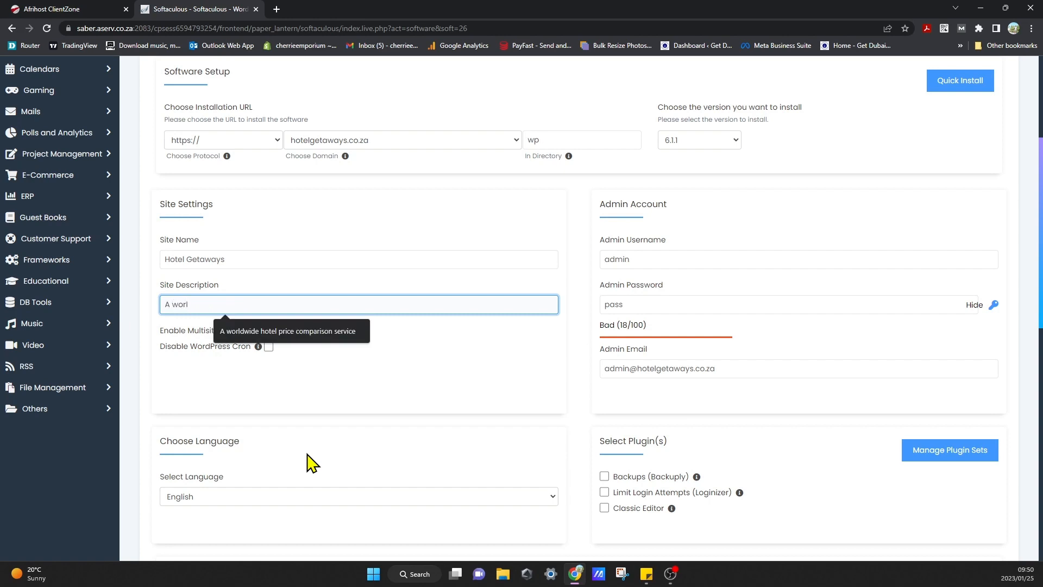
left_click(317, 337)
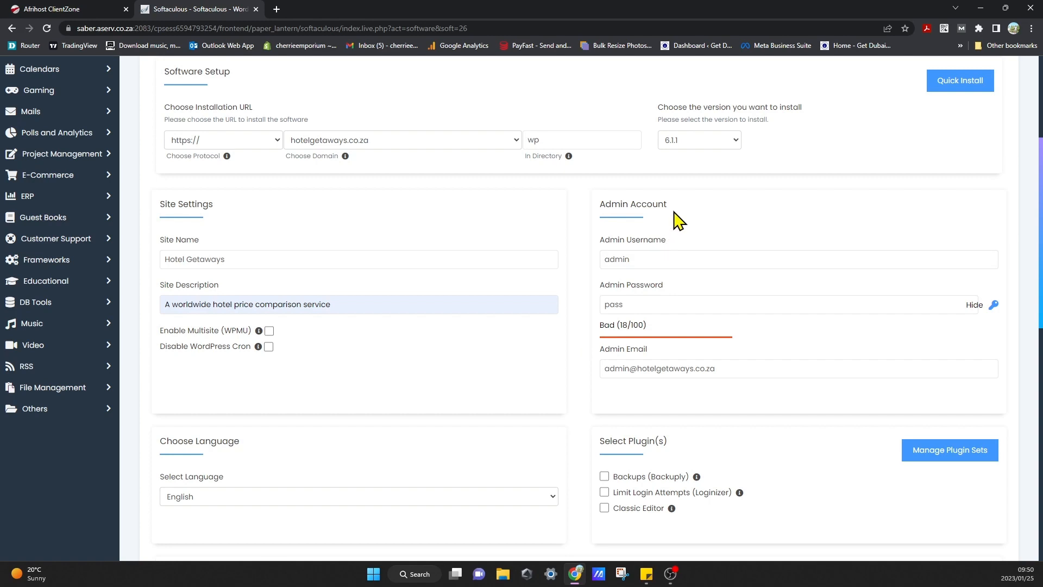
- Replace the admin e-mail's name part and enter a new masked admin password
left_click(680, 252)
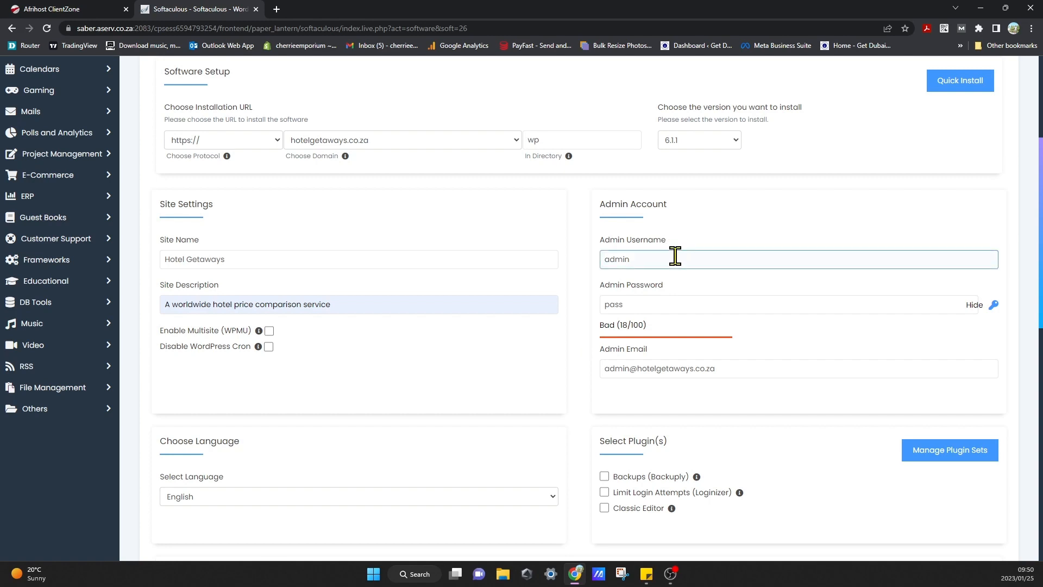
left_click(666, 295)
left_click(658, 262)
left_click_drag(652, 311, 512, 302)
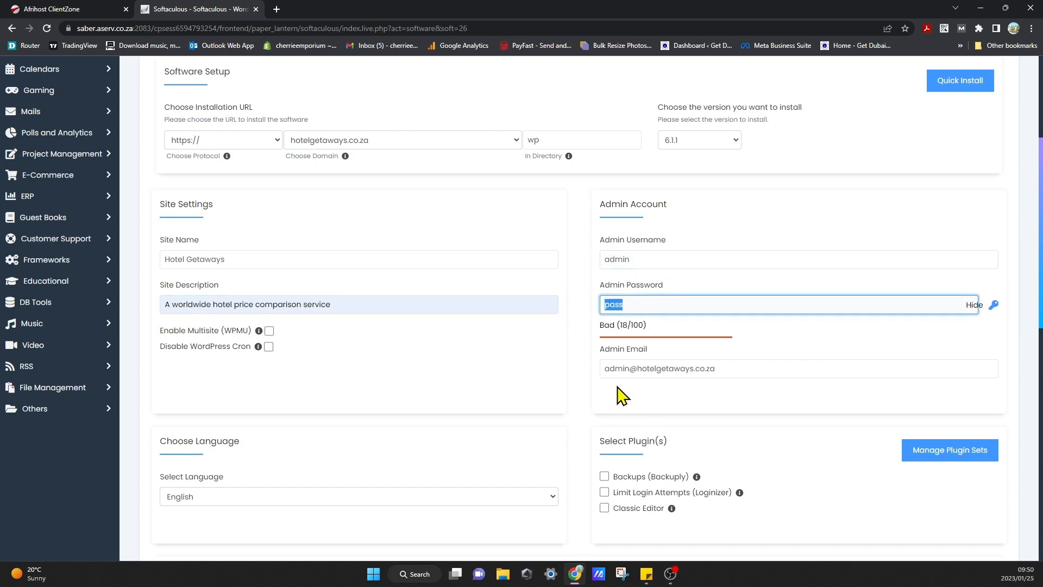
left_click_drag(630, 364, 592, 372)
type("info")
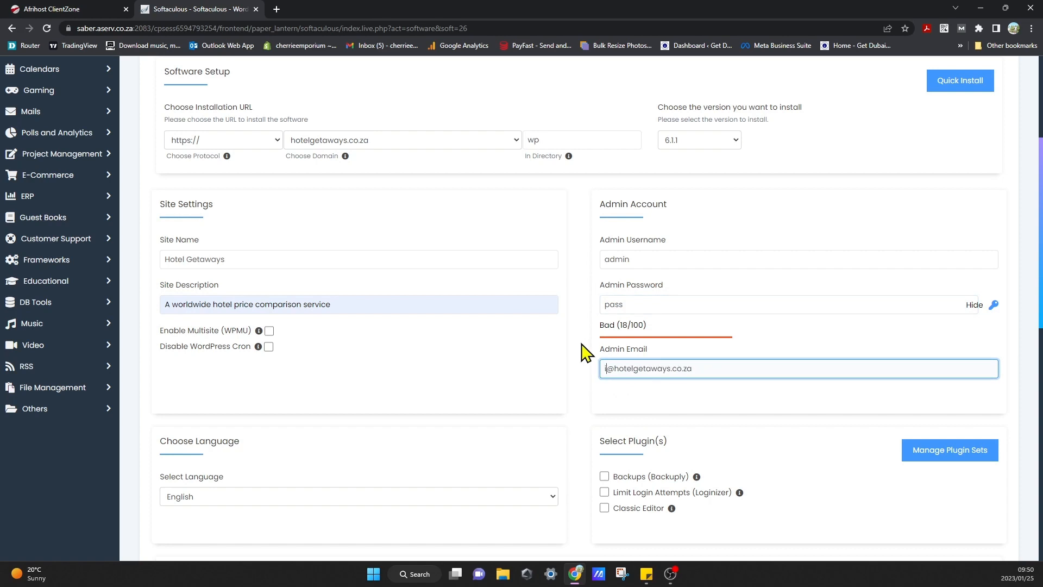
left_click(584, 414)
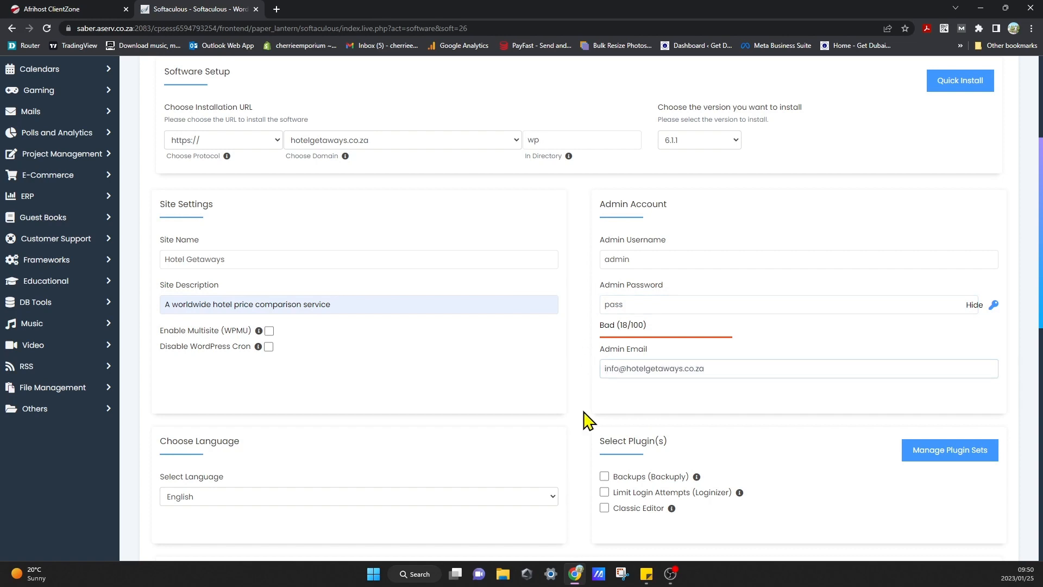
left_click(653, 307)
double_click(653, 307)
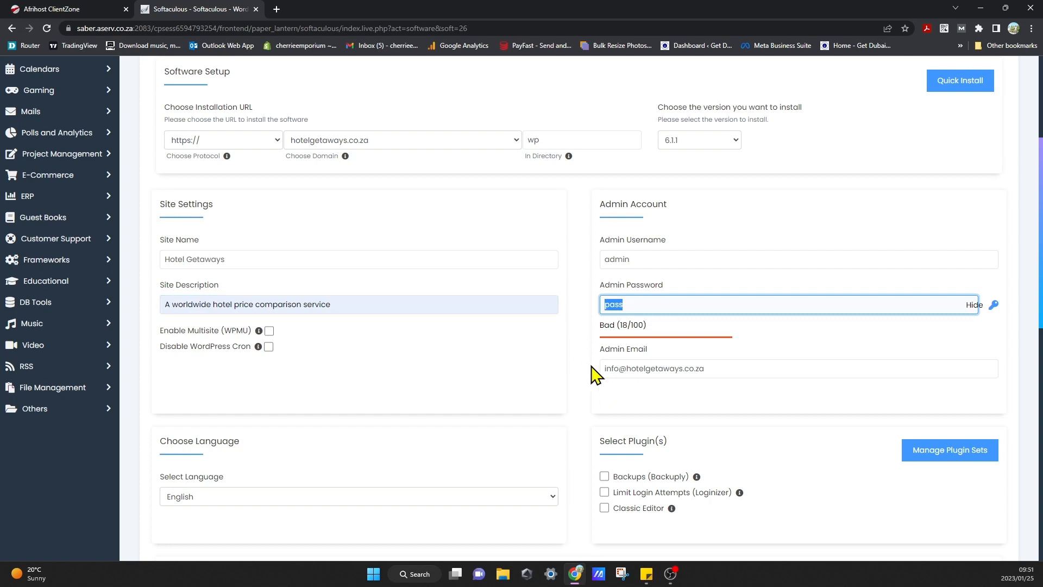
key("BackSpace")
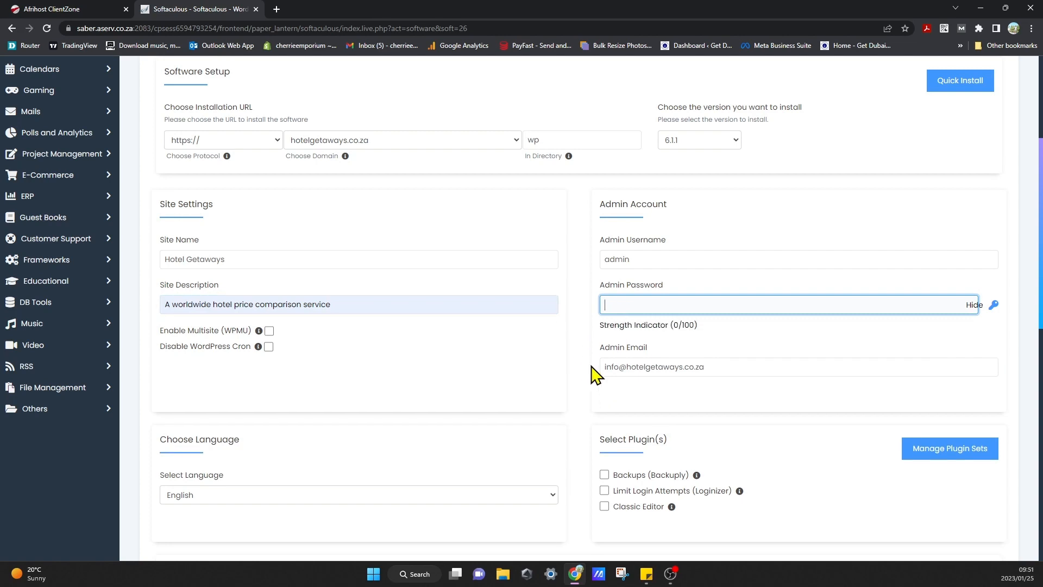
left_click(978, 305)
type("••••")
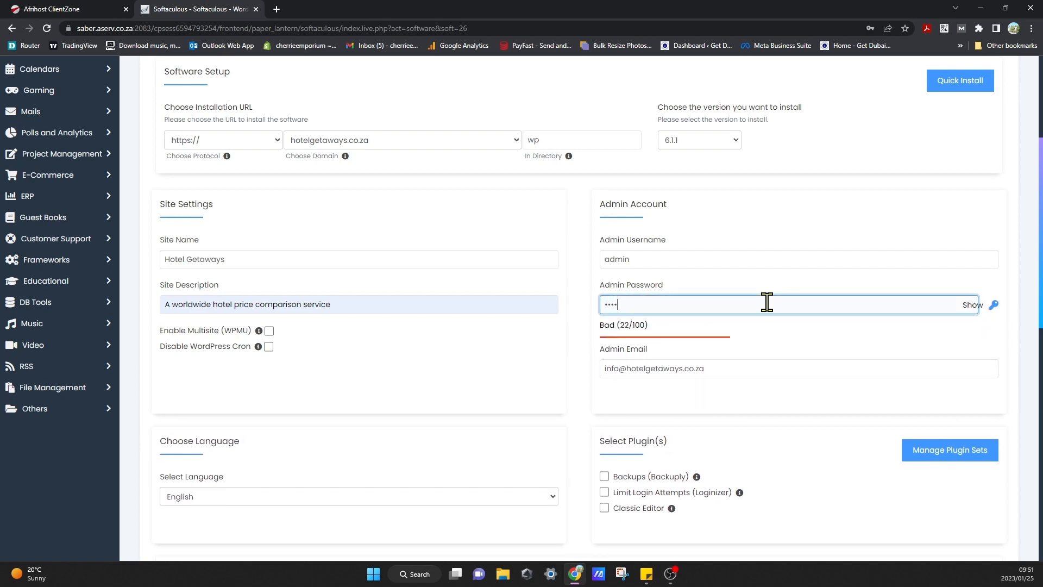
type("•••••")
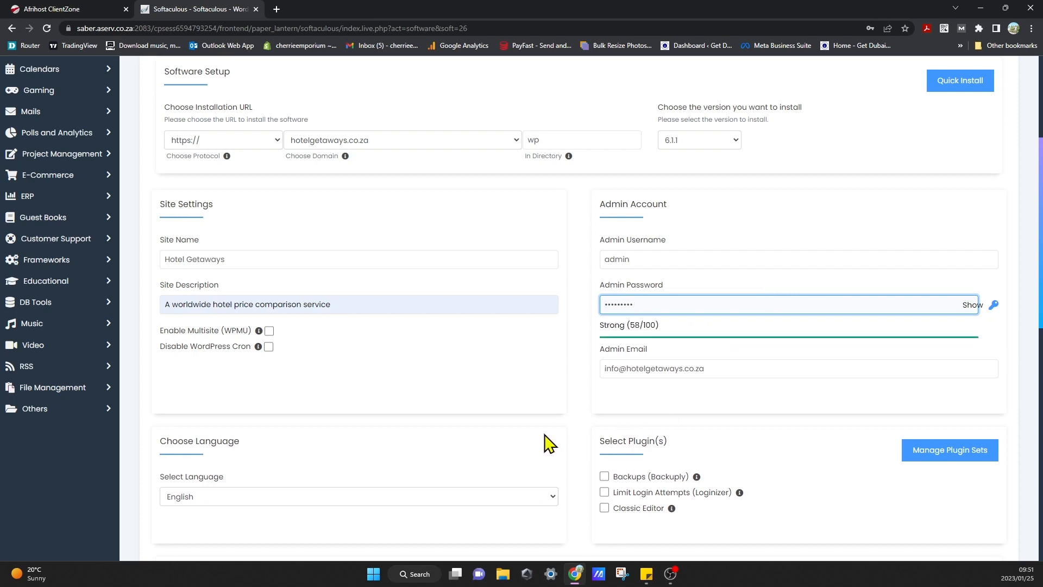
- Clear the 'wp' install directory so WordPress installs at the domain root, keeping English
left_click(568, 136)
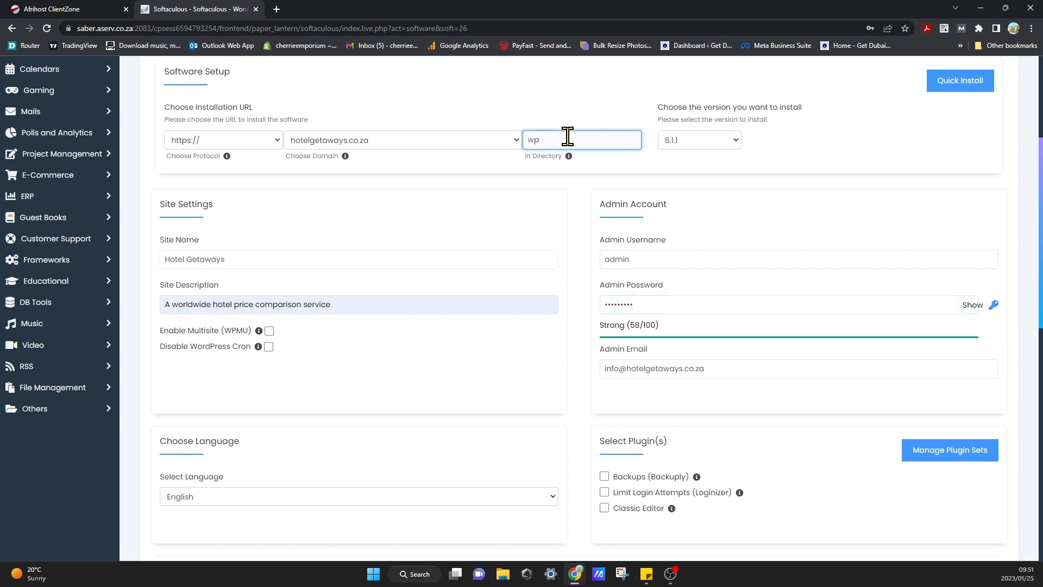
key("BackSpace")
left_click(579, 204)
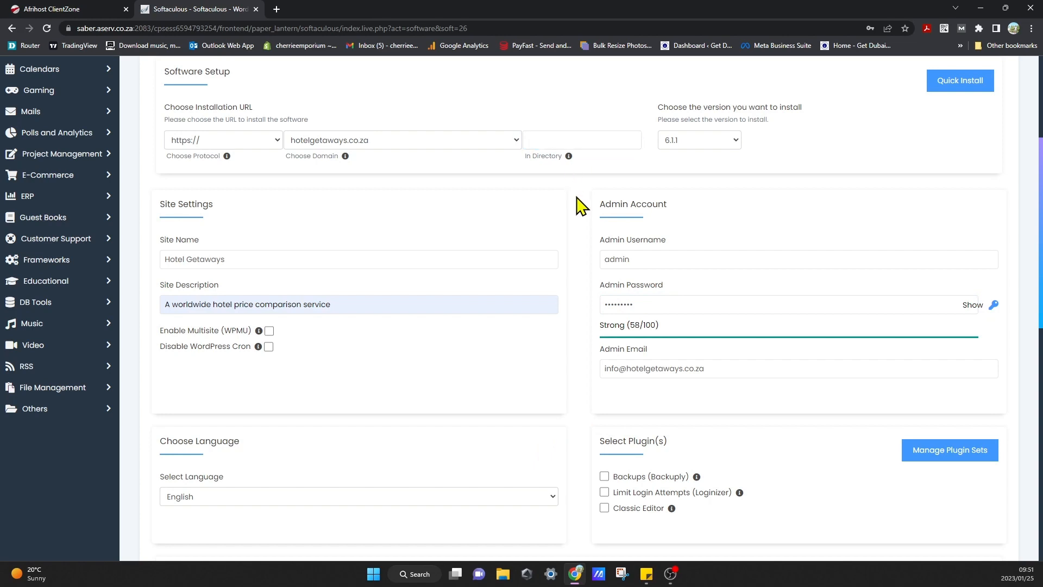
scroll(582, 258, "down", 1)
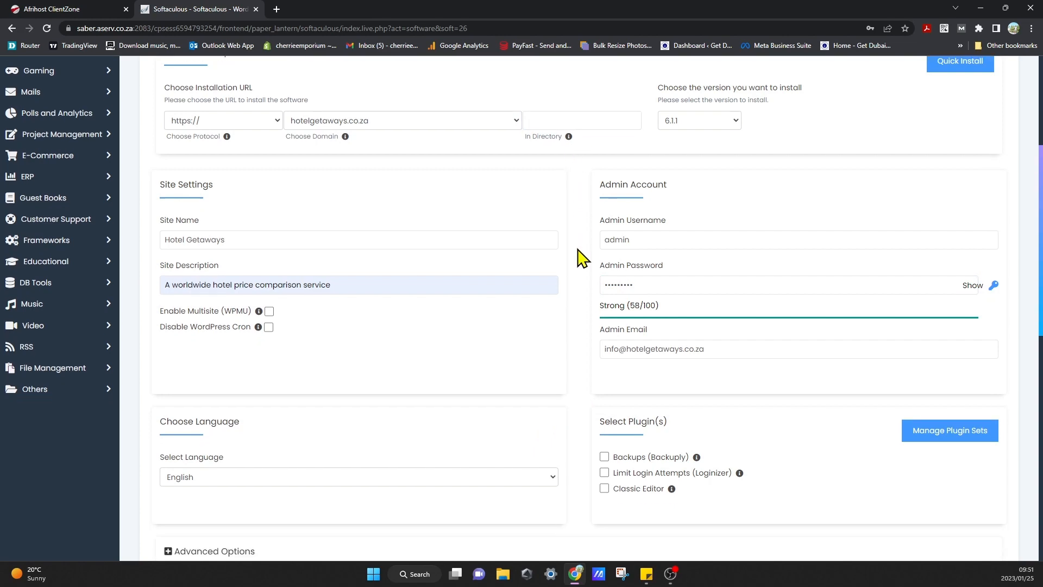
scroll(571, 310, "down", 3)
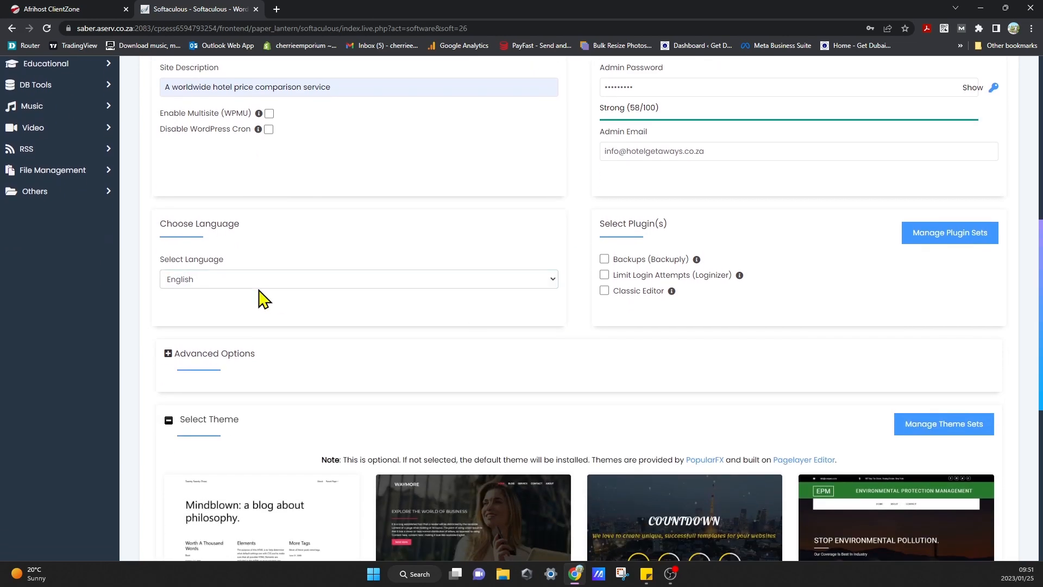
left_click(246, 278)
left_click(246, 278)
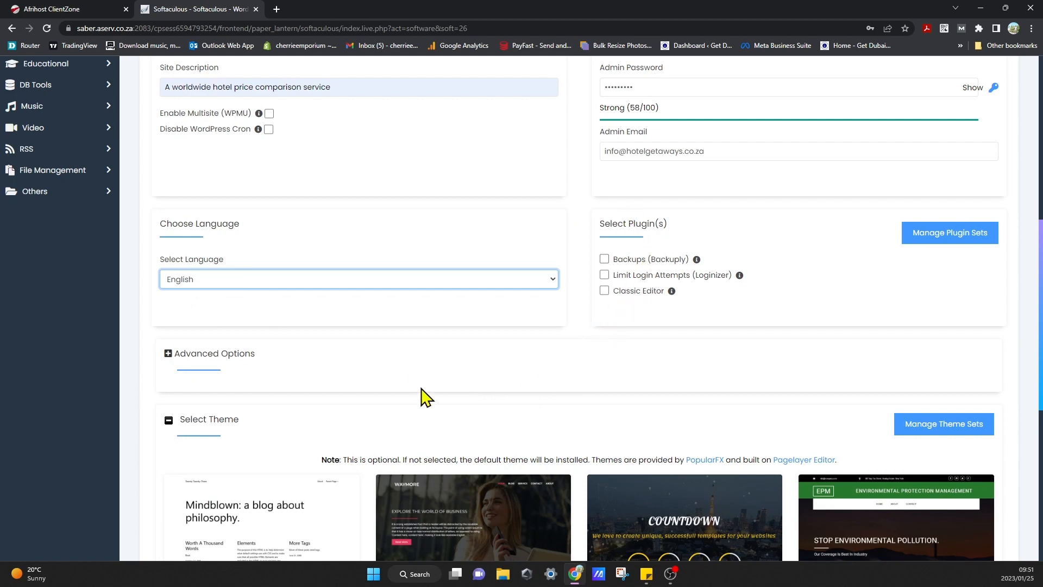
- Look over the Advanced Options and launch the Quick Install
left_click(168, 354)
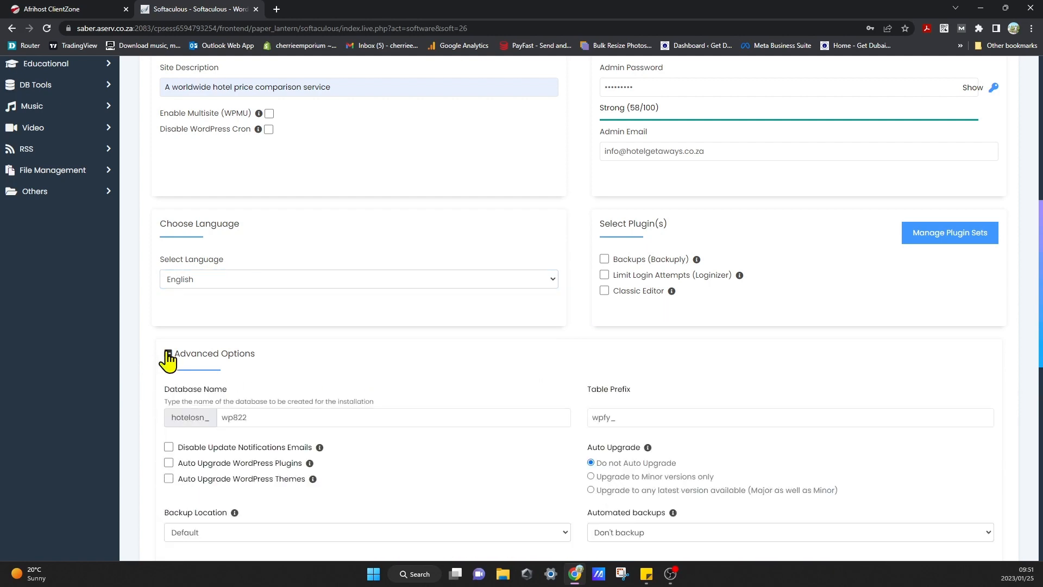
scroll(168, 356, "down", 1)
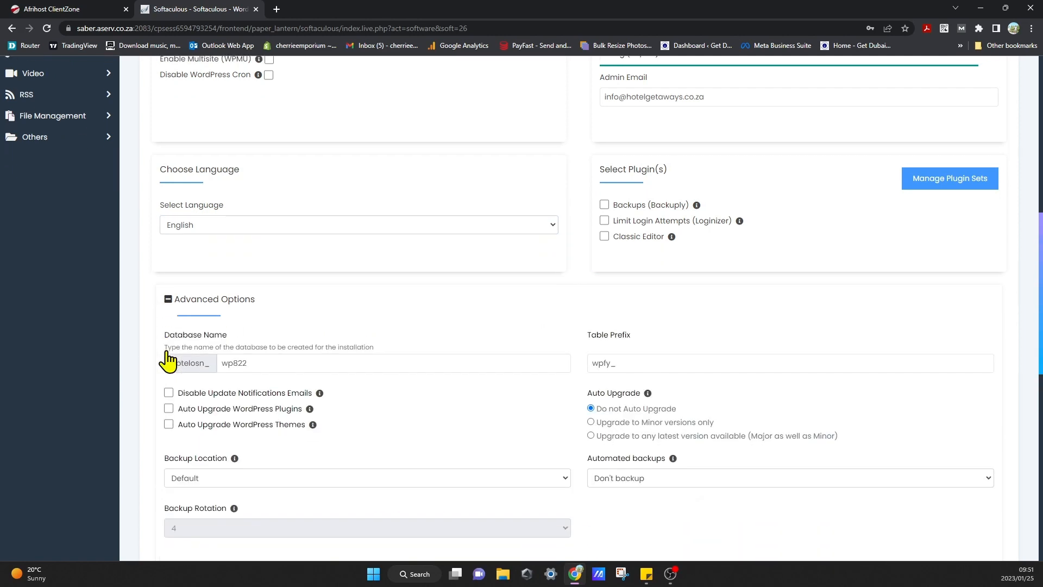
left_click(169, 299)
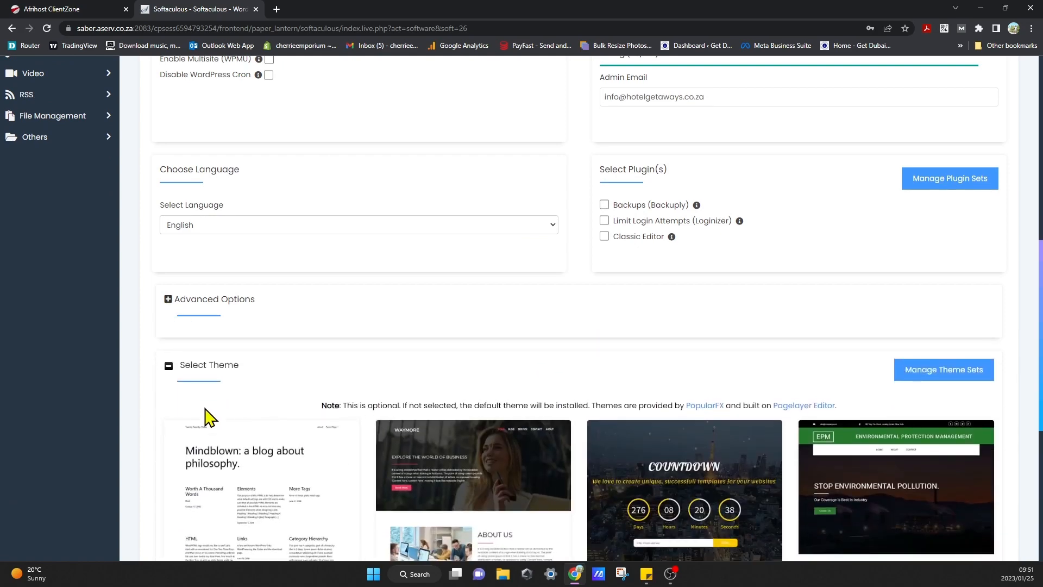
scroll(144, 402, "down", 6)
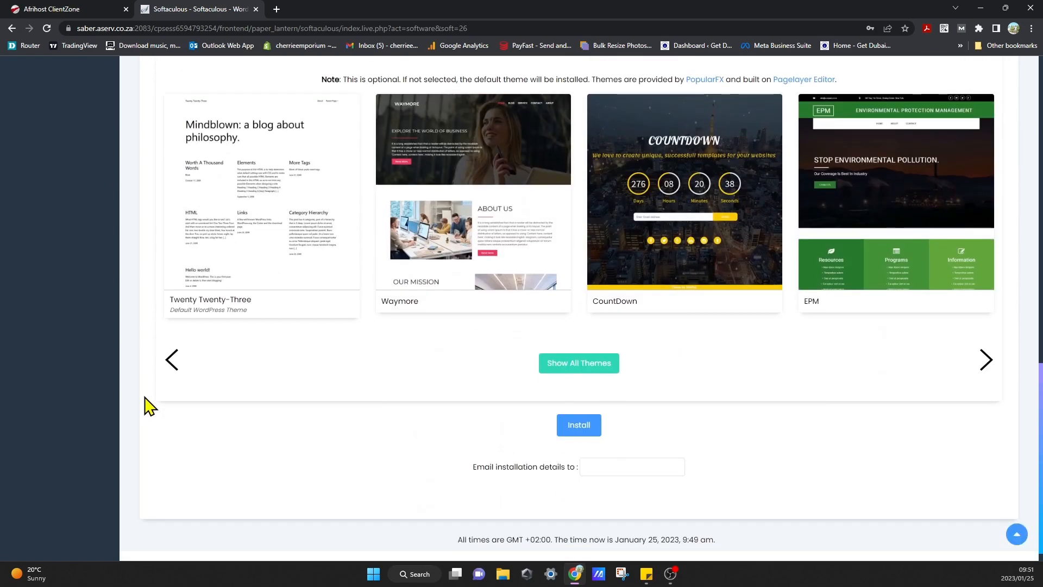
scroll(149, 405, "up", 6)
scroll(145, 403, "up", 8)
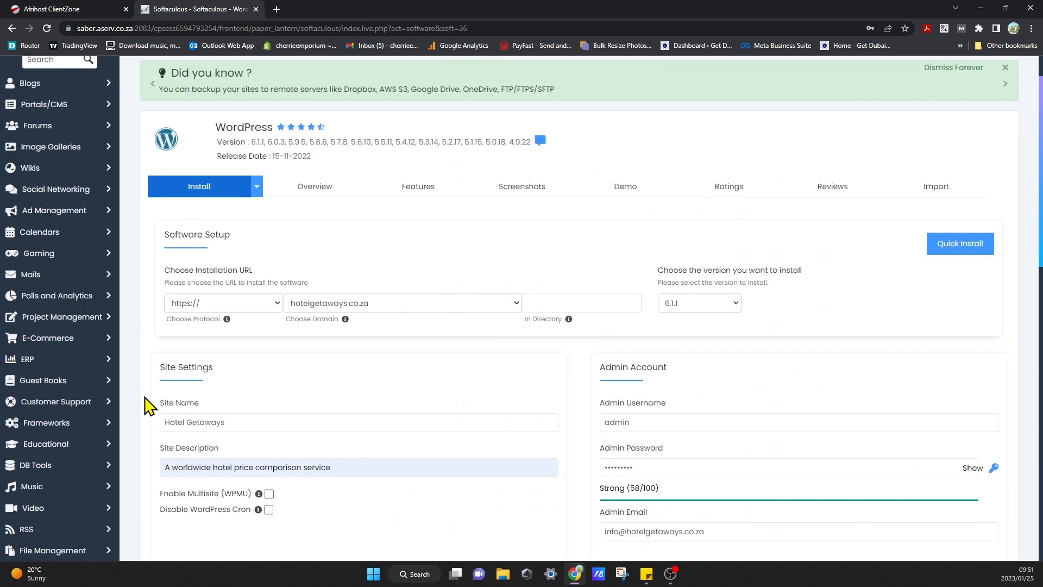
left_click(976, 247)
- Install with the CountDown theme, then open the new site and its admin area in tabs
left_click(604, 428)
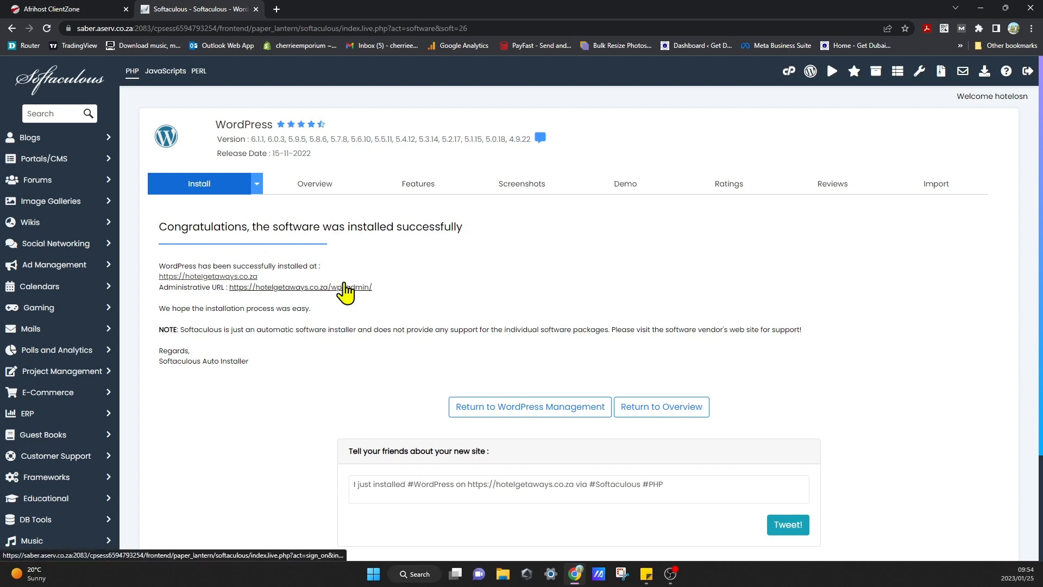
middle_click(238, 277)
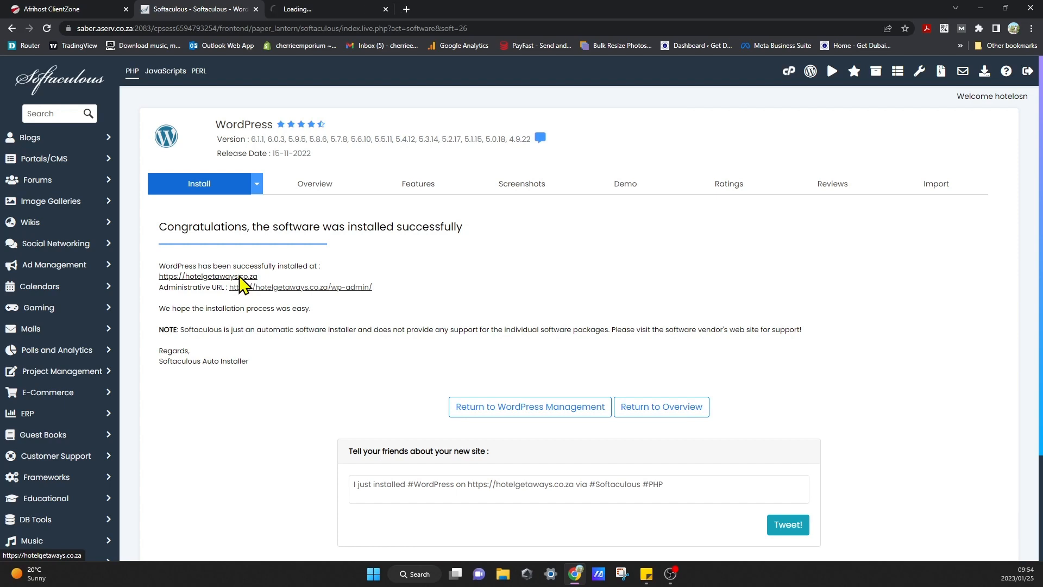
middle_click(333, 290)
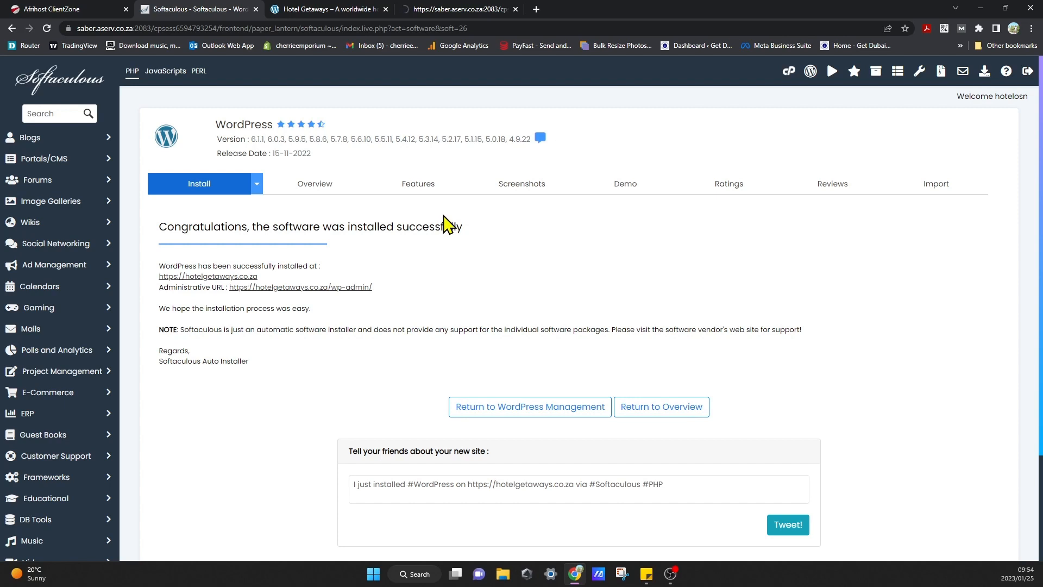
left_click(345, 11)
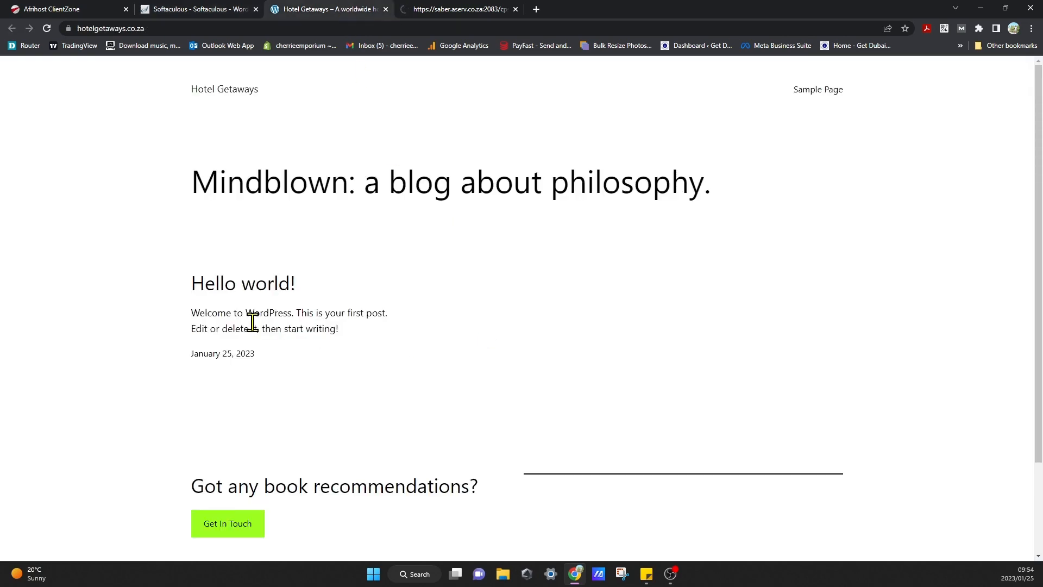
- Scroll through the Hotel Getaways front page, then switch to the 'Dashboard ‹ Hotel Getaways' tab
scroll(120, 403, "down", 2)
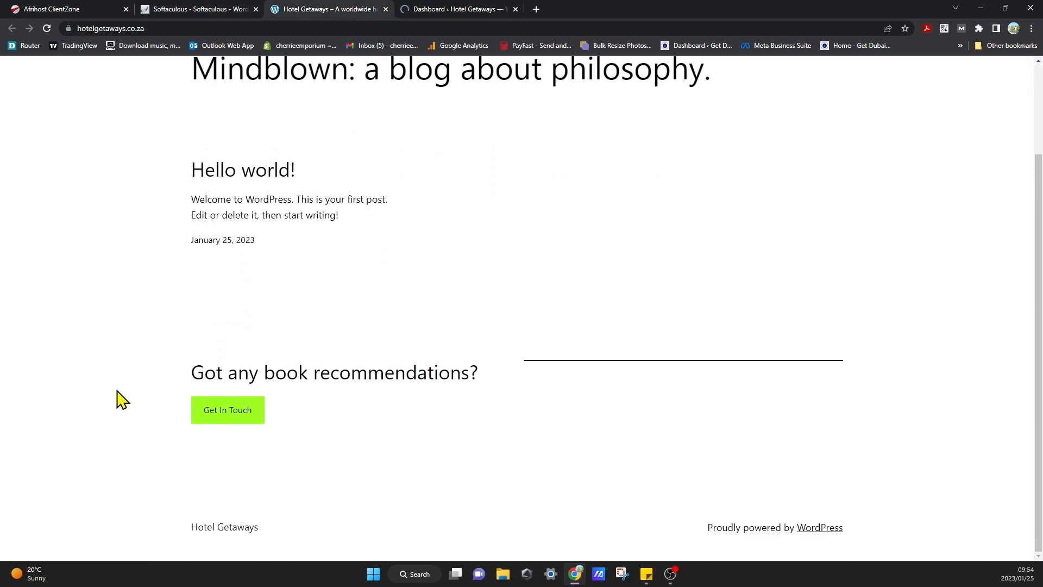
scroll(120, 403, "up", 2)
scroll(121, 403, "down", 2)
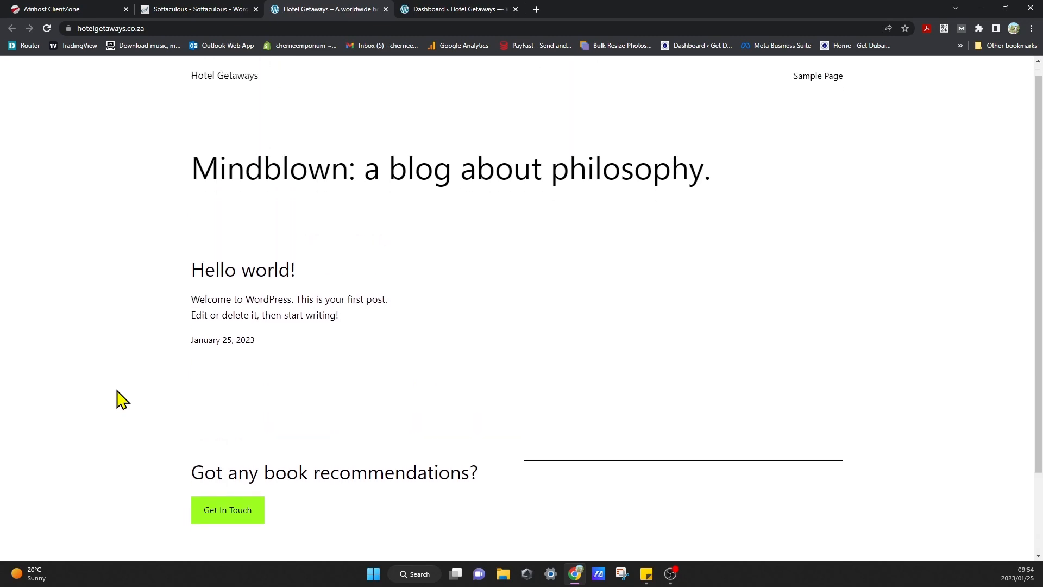
scroll(120, 403, "up", 2)
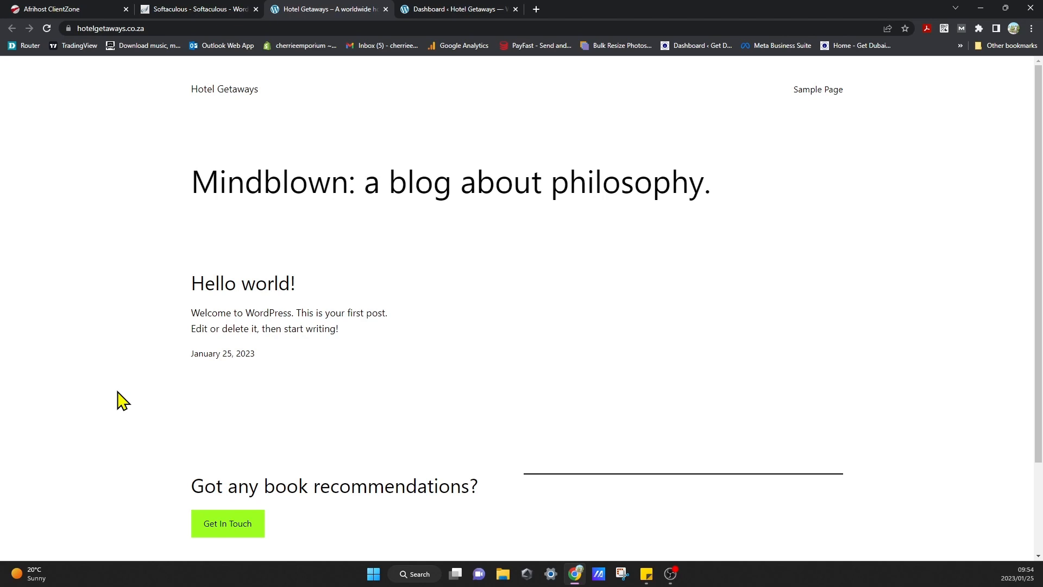
scroll(120, 403, "down", 2)
scroll(119, 401, "up", 2)
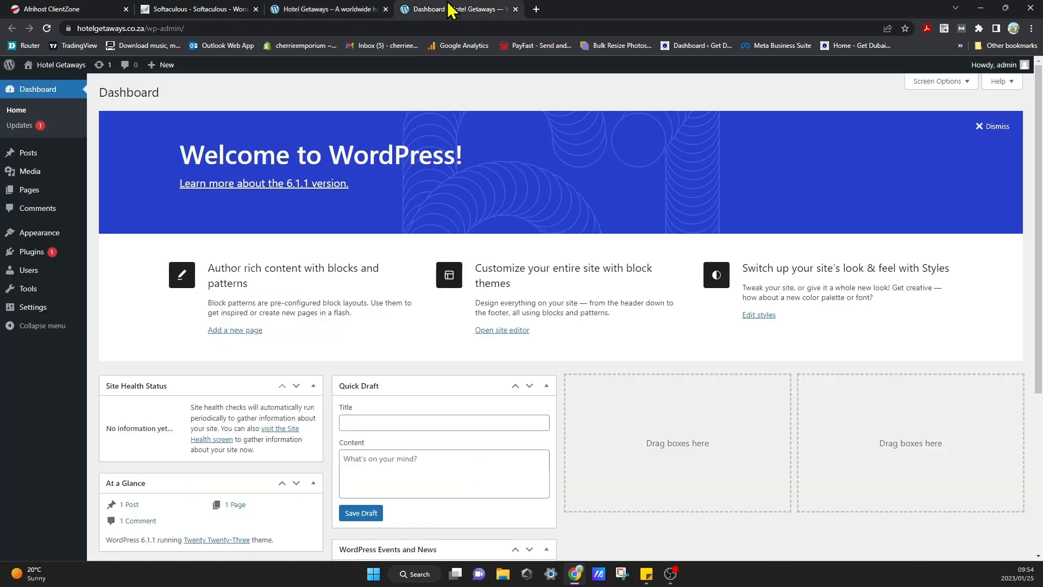
left_click(448, 10)
- Dismiss the Welcome panel, close the front-page tab, and load hotelgetaways.co.za in a new tab
left_click(997, 128)
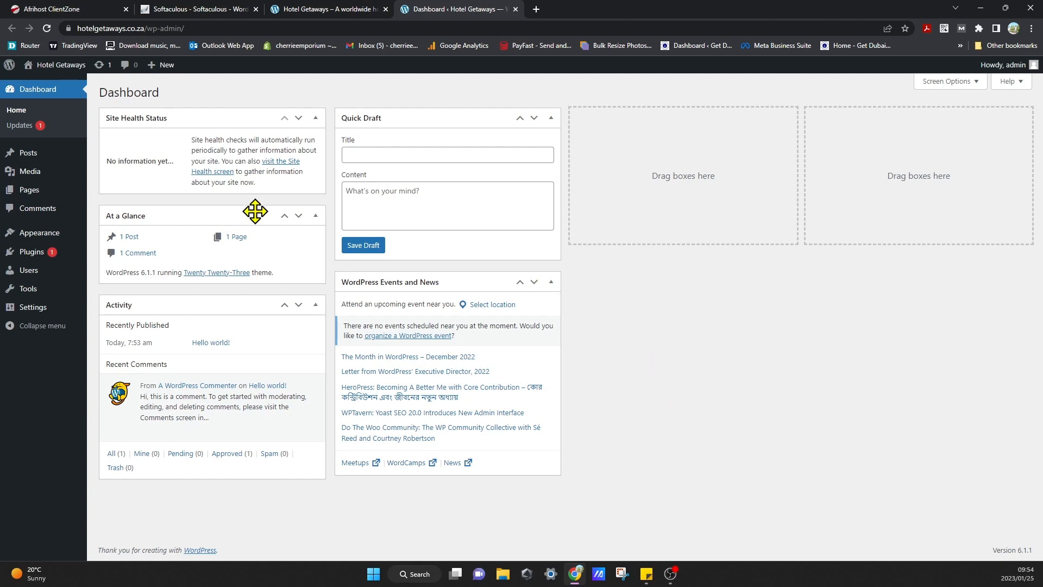
left_click(386, 9)
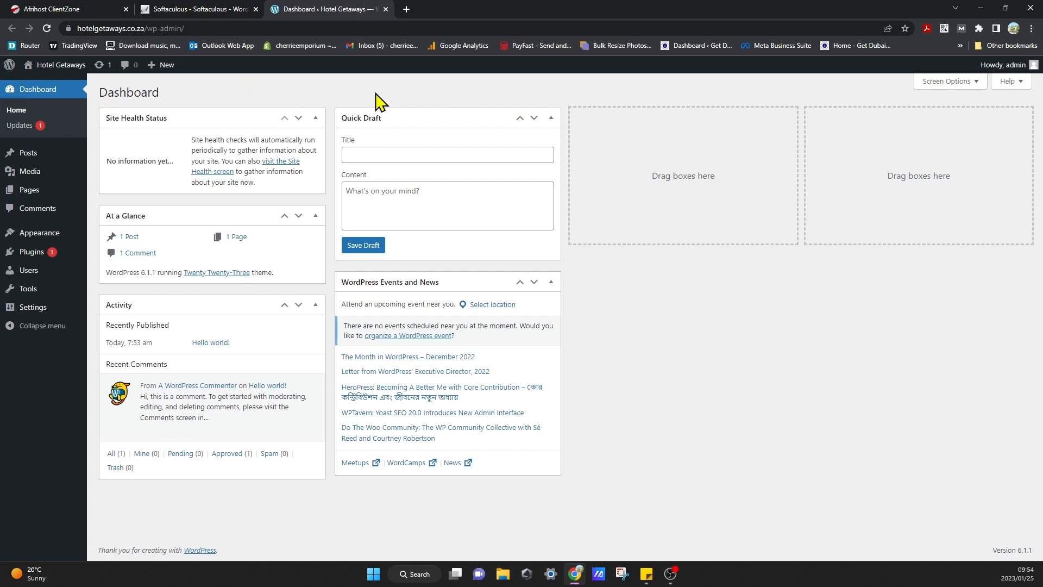
left_click(406, 10)
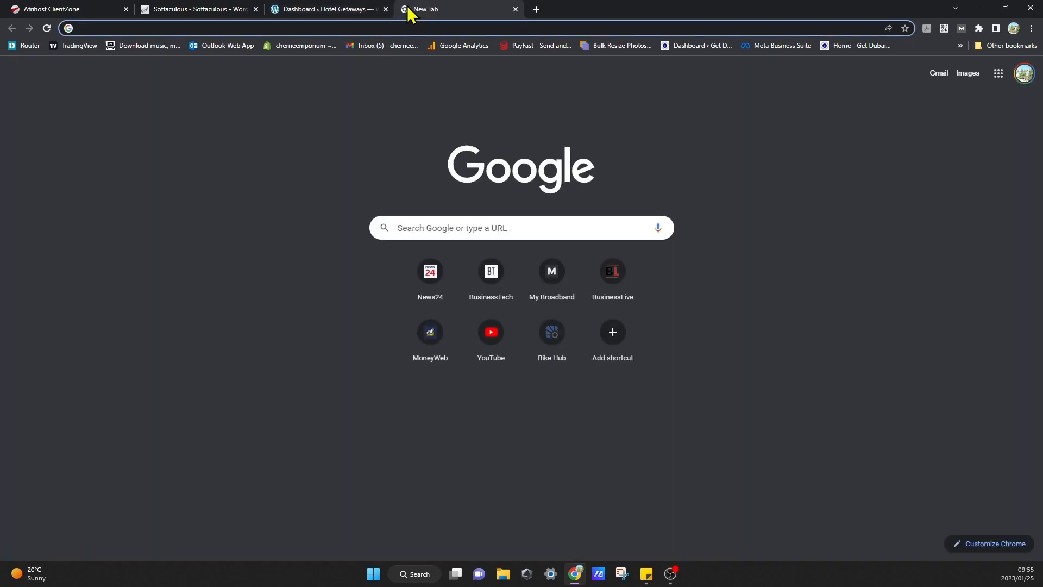
type("hotelgetaways.co.za")
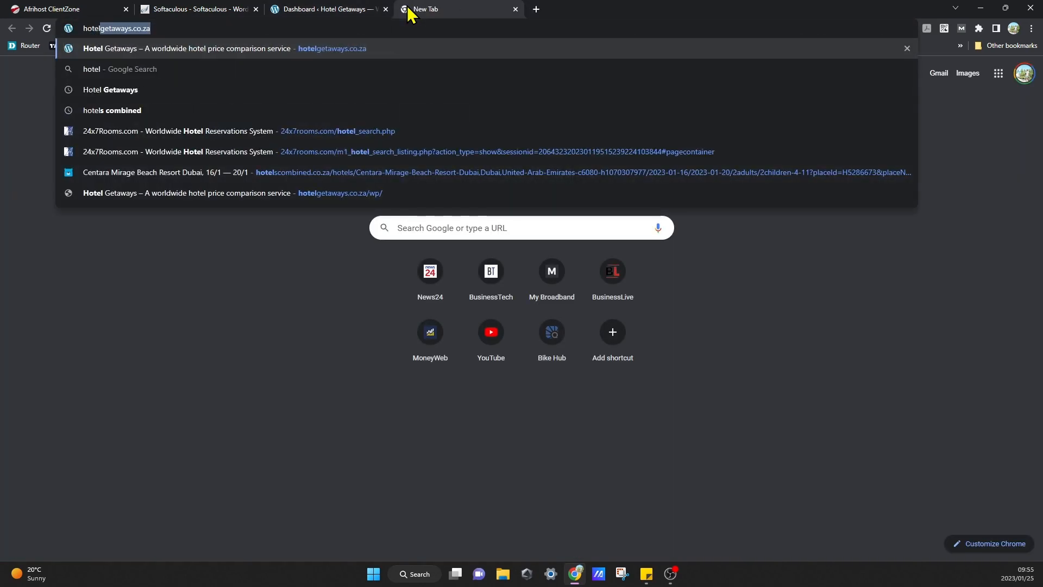
key("Return")
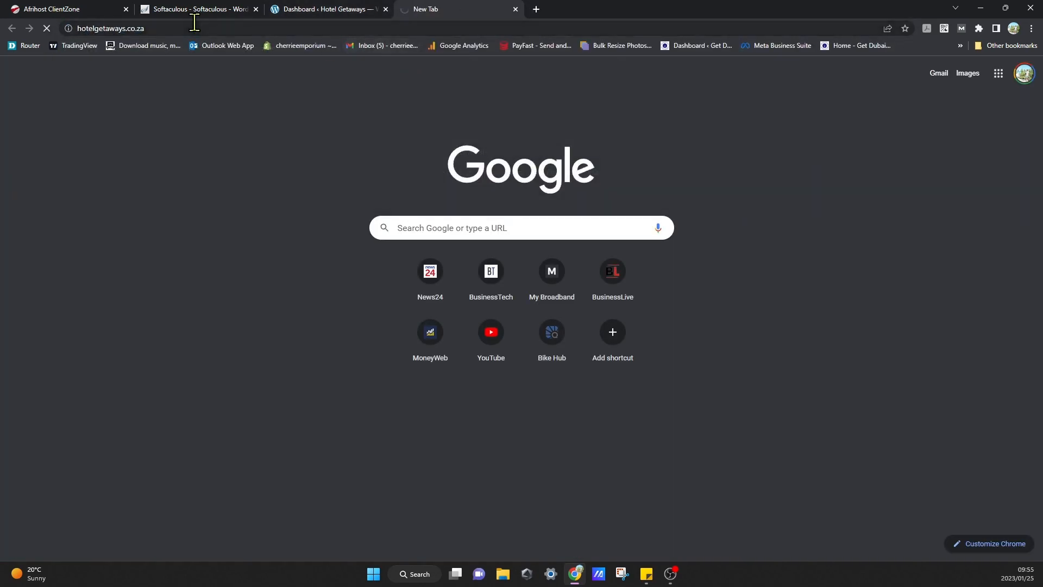
- Go to hotelgetaways.co.za/wp-admin and close the duplicate Dashboard tab
left_click(194, 25)
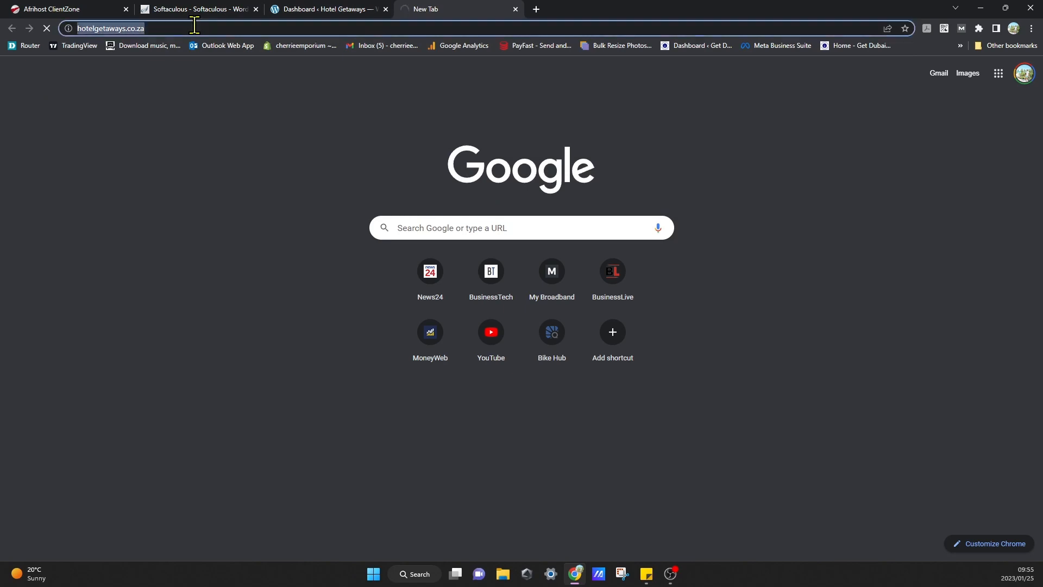
left_click(313, 9)
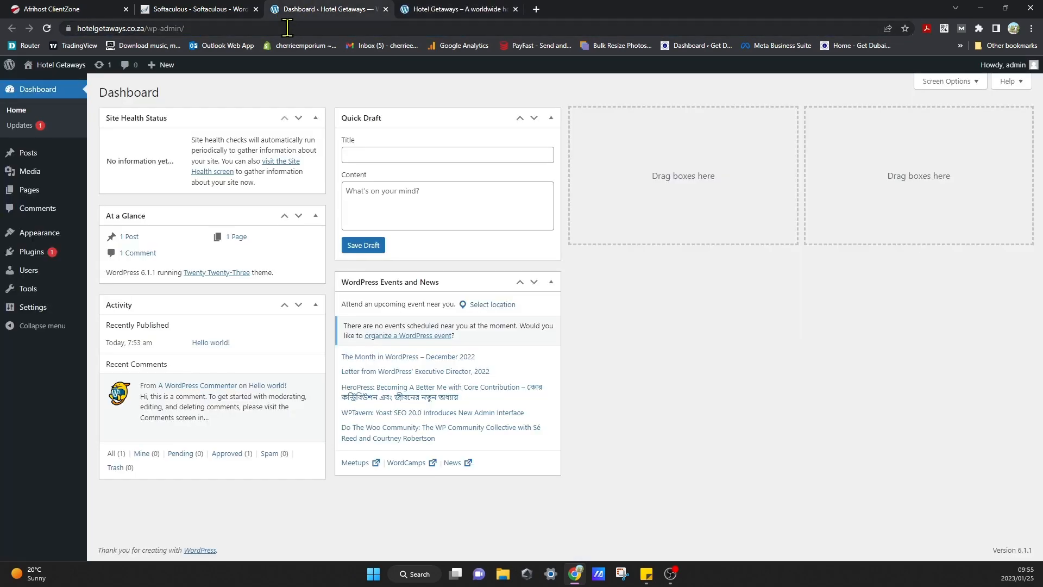
left_click(438, 9)
left_click(219, 28)
left_click(218, 28)
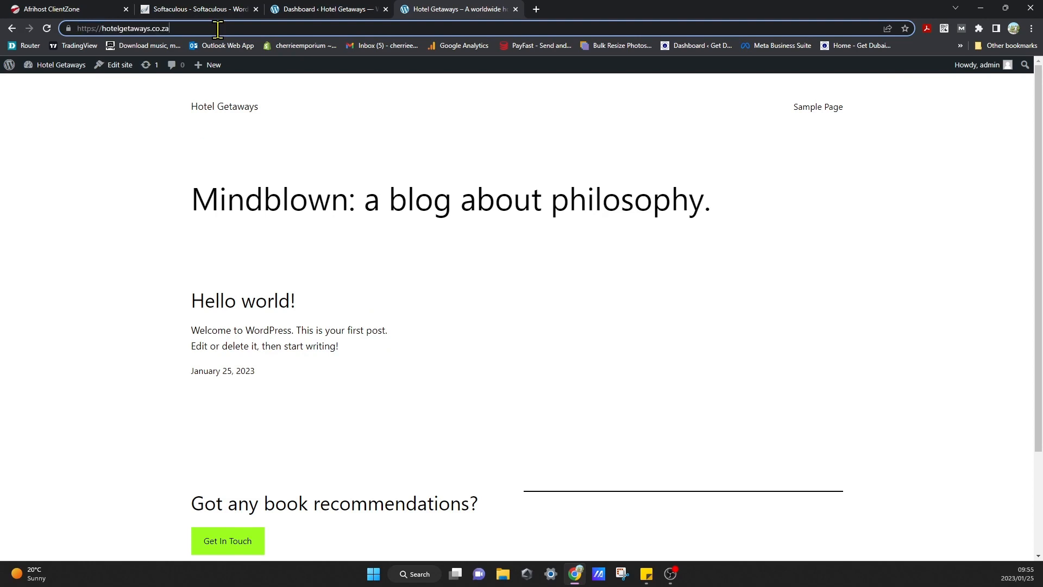
type("/w")
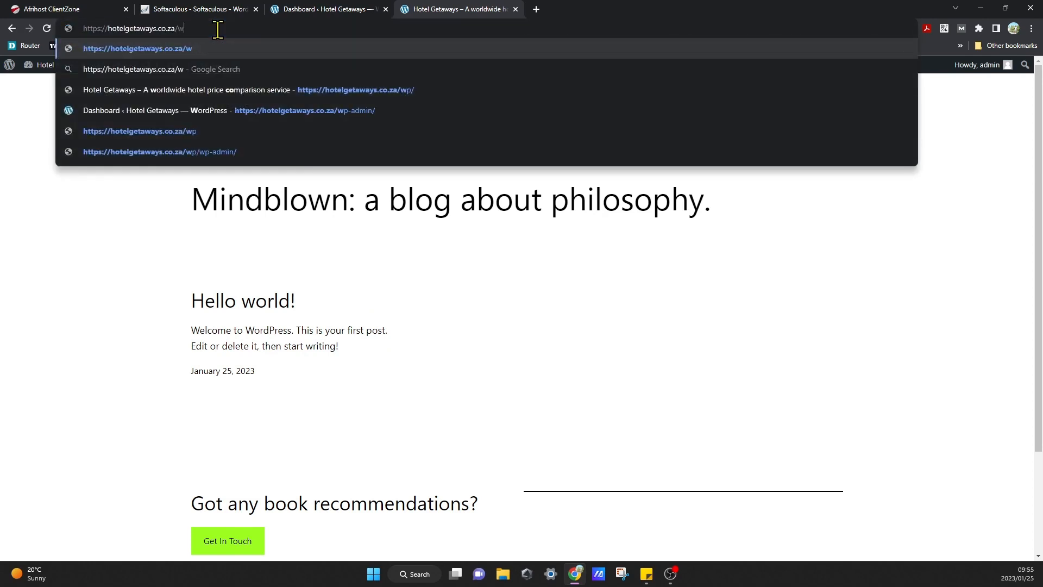
type("p-admin")
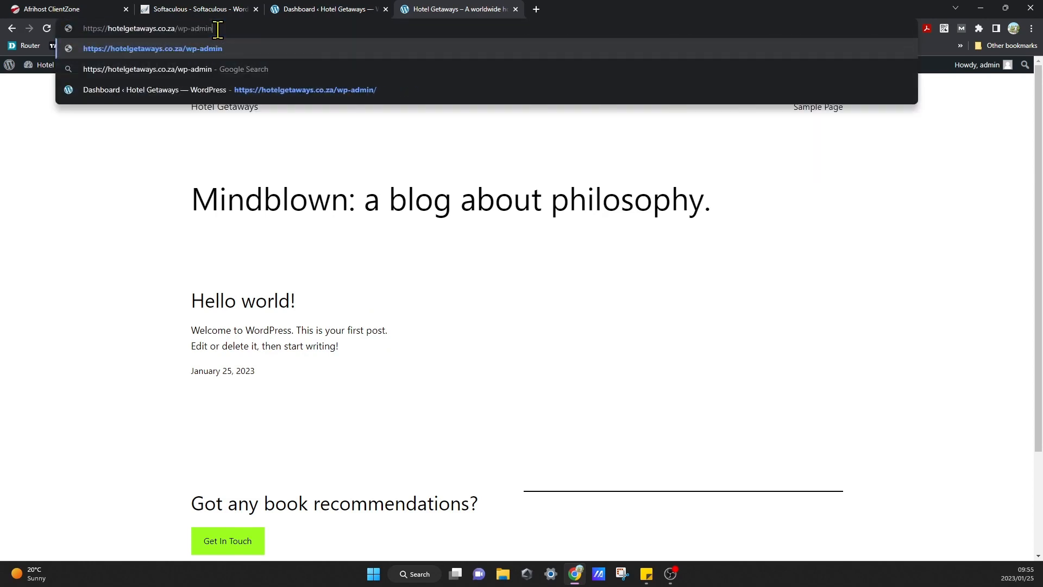
key("Return")
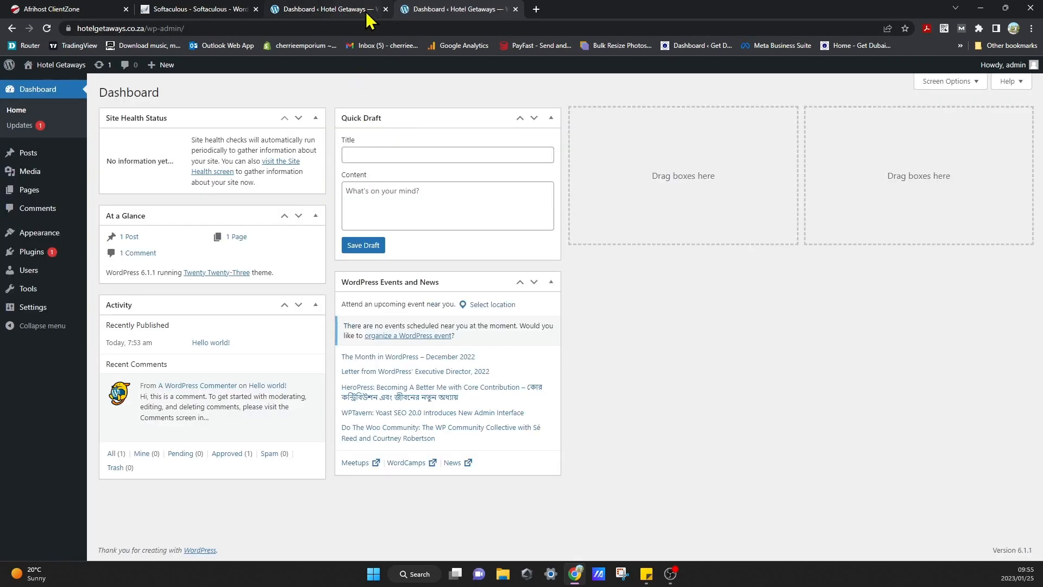
left_click(386, 9)
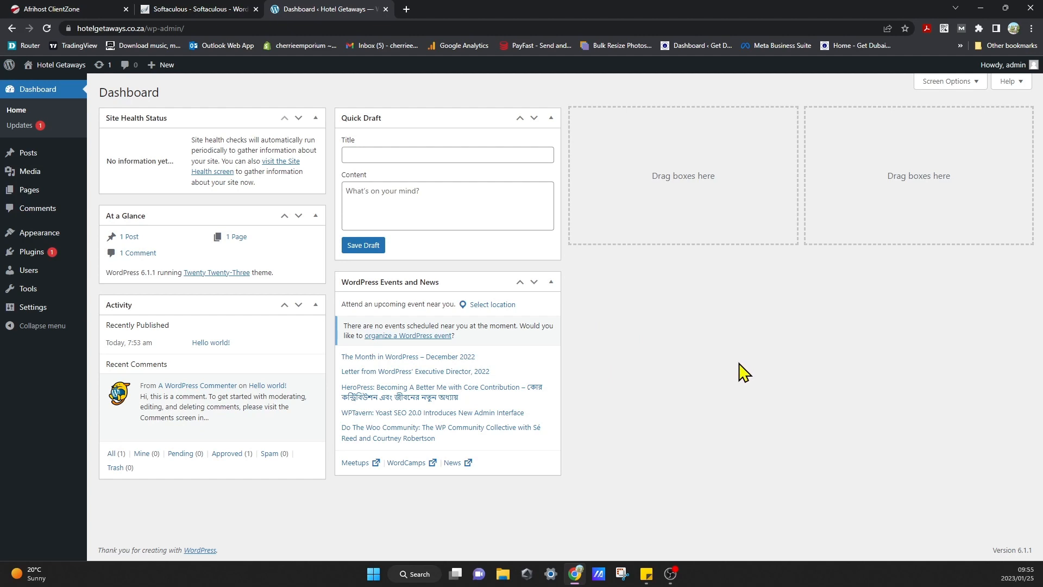
mouse_move(322, 424)
- Tick Akismet Anti-Spam and Hello Dolly in Installed Plugins, bulk-delete them and confirm
left_click(54, 257)
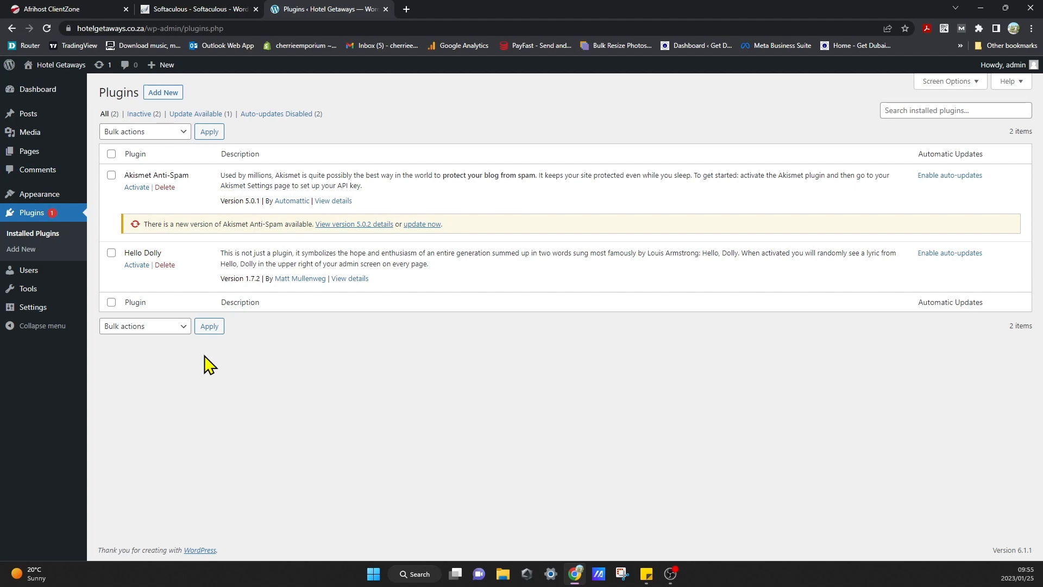
left_click(111, 175)
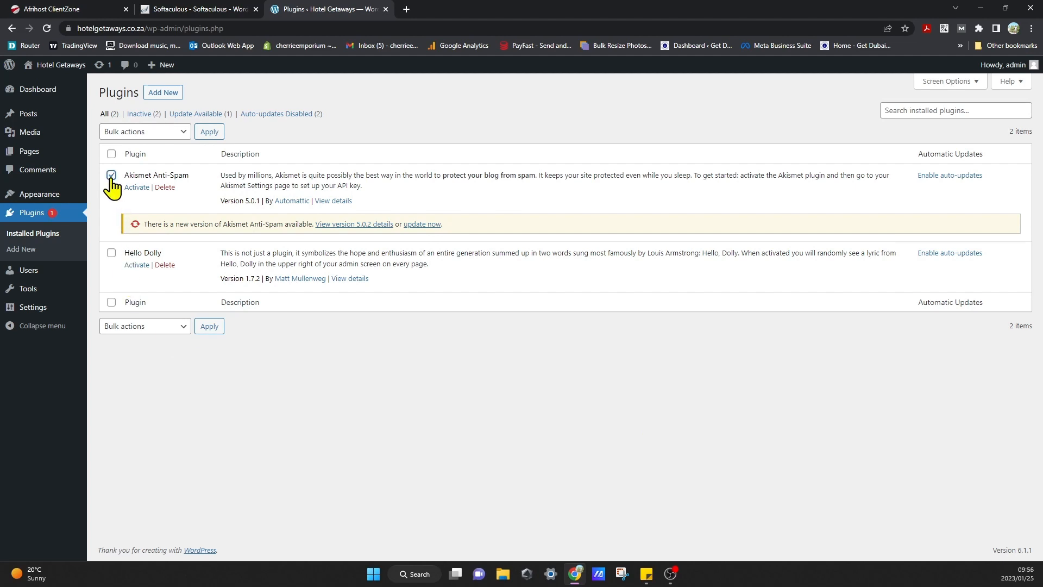
left_click(111, 253)
left_click(173, 328)
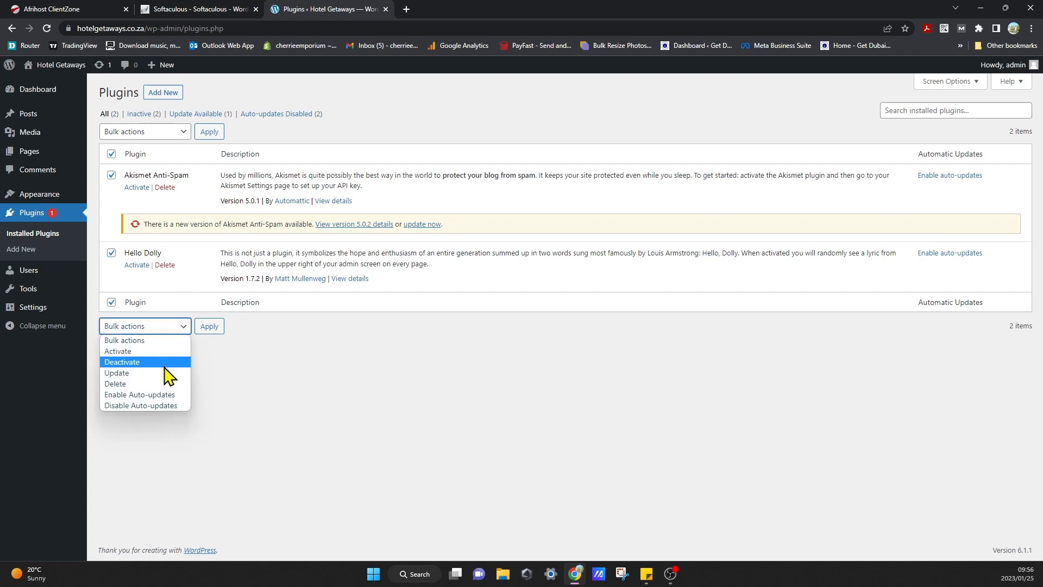
left_click(155, 384)
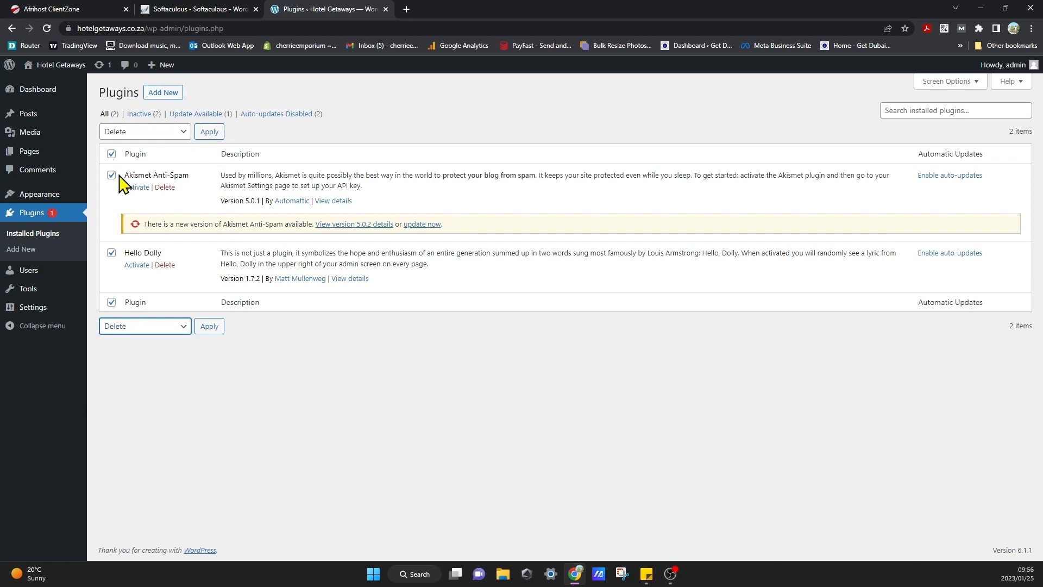
left_click(209, 132)
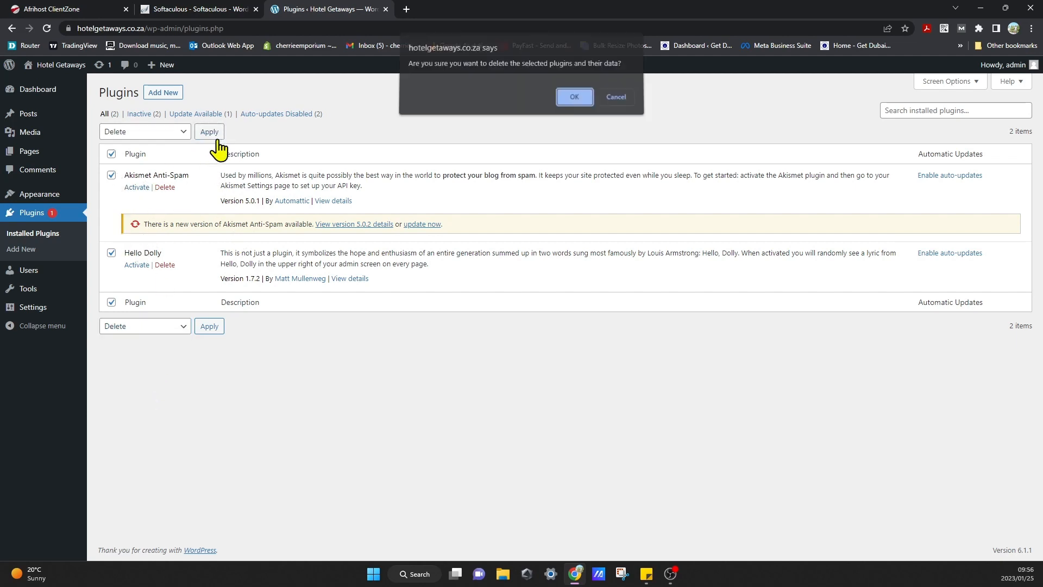
left_click(575, 101)
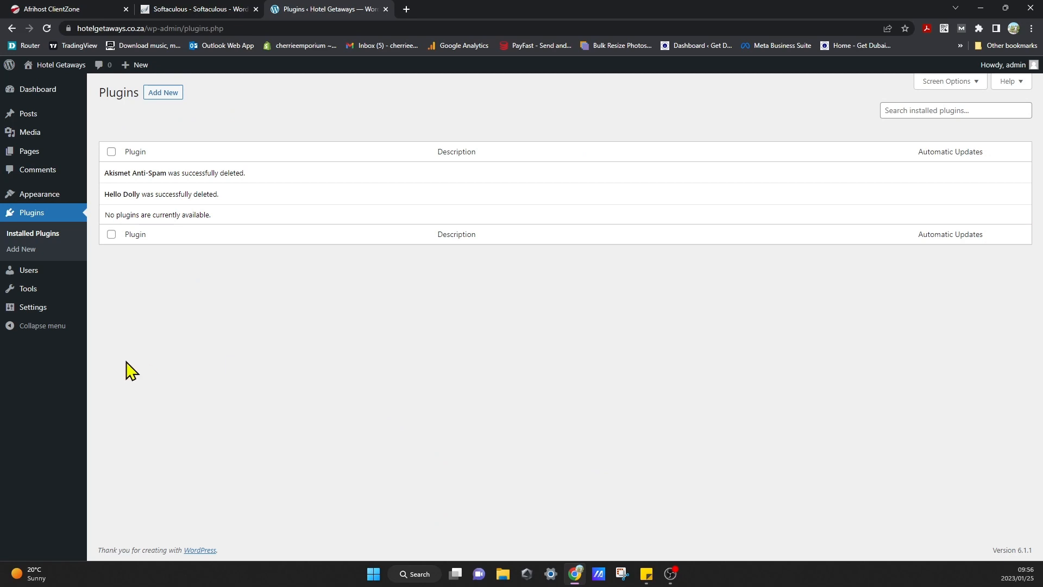
- Search the installed themes for 'kadence', then clear the search term
mouse_move(86, 293)
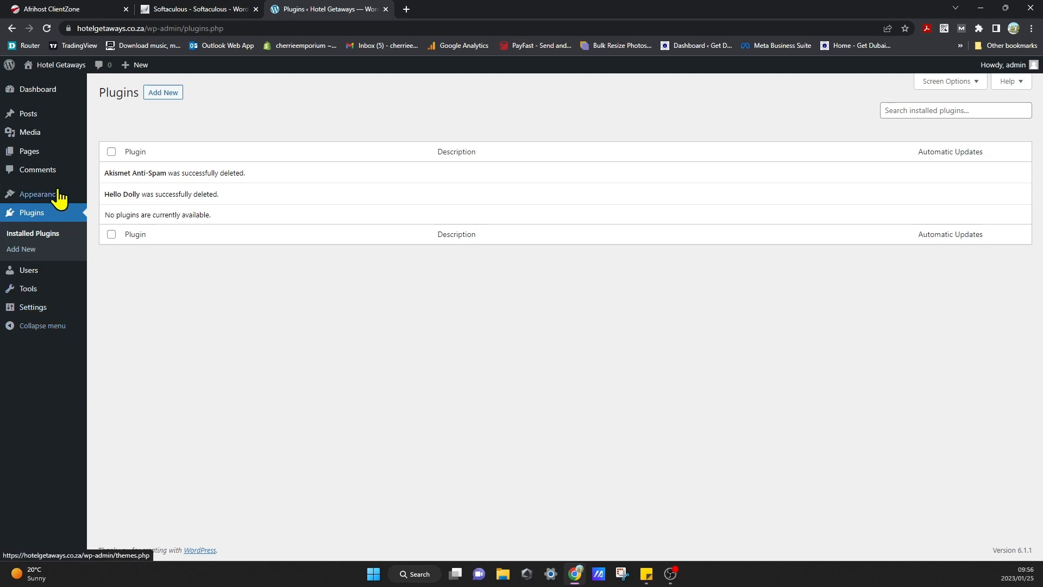
mouse_move(54, 157)
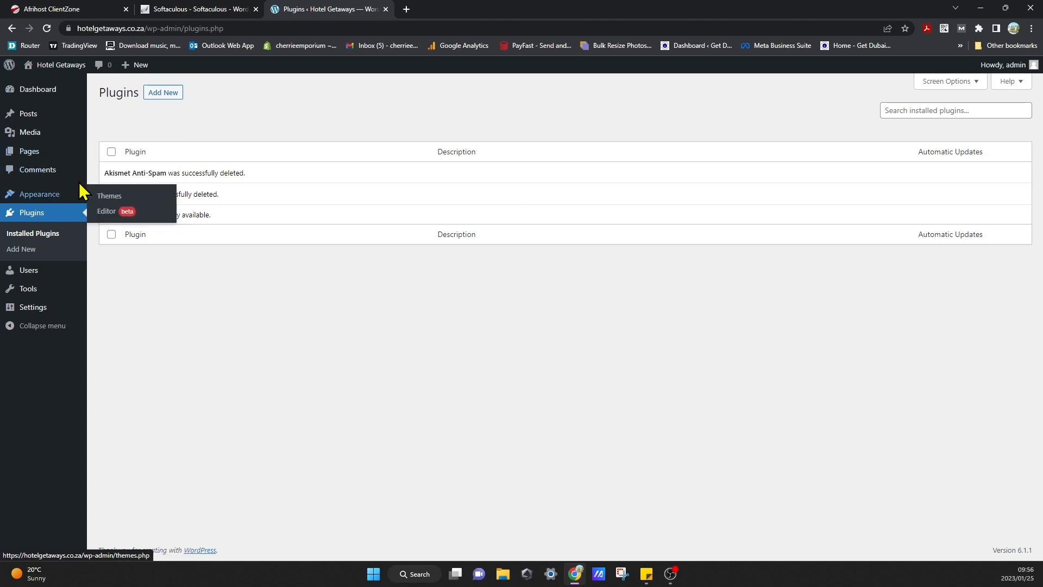
mouse_move(63, 204)
left_click(124, 196)
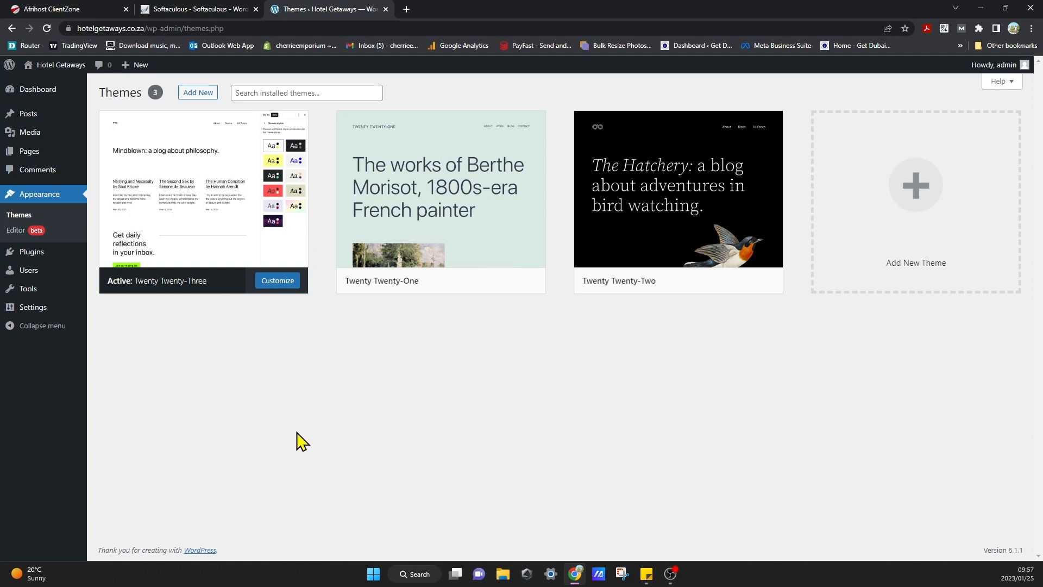
left_click(297, 92)
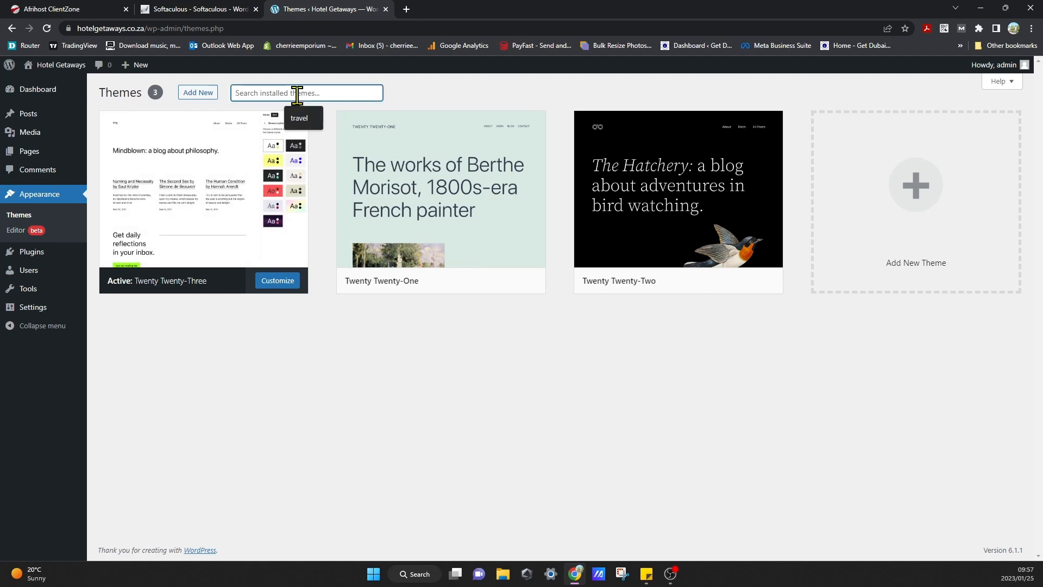
type("kadence")
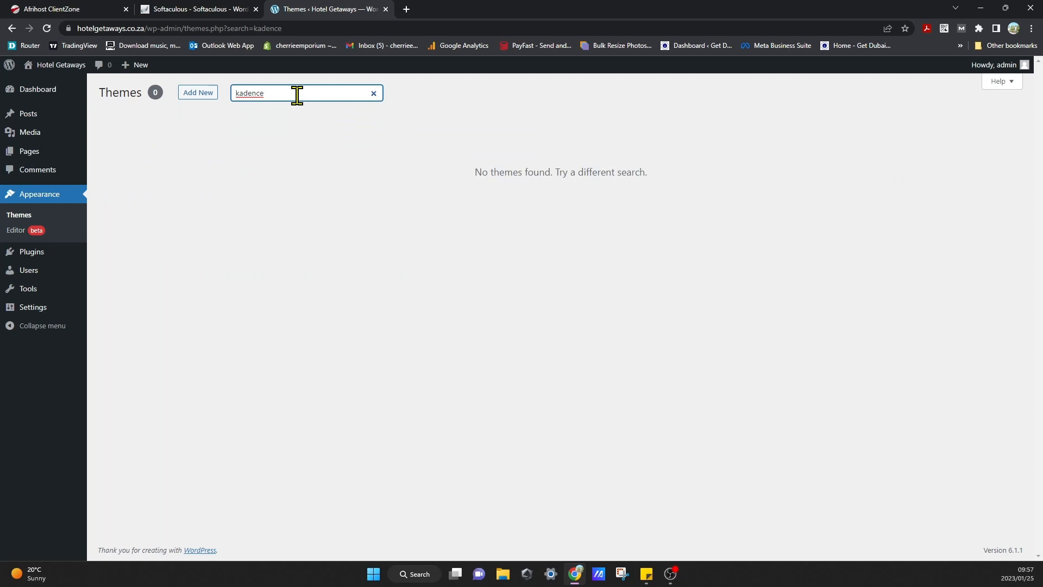
left_click_drag(270, 96, 234, 97)
key("BackSpace")
- Search Add New themes for 'kadence' and install the Kadence theme
left_click(188, 97)
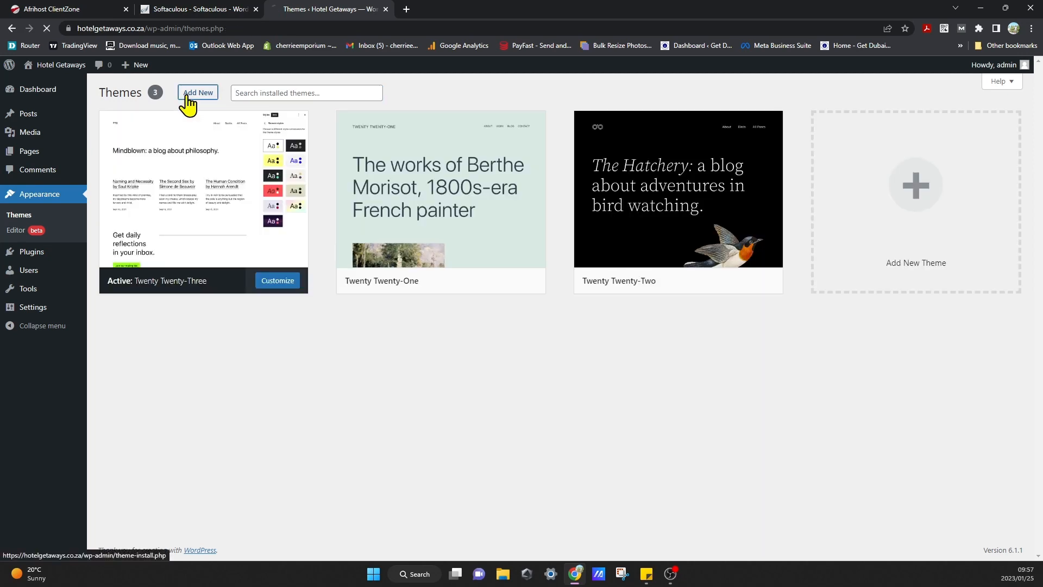
left_click(918, 123)
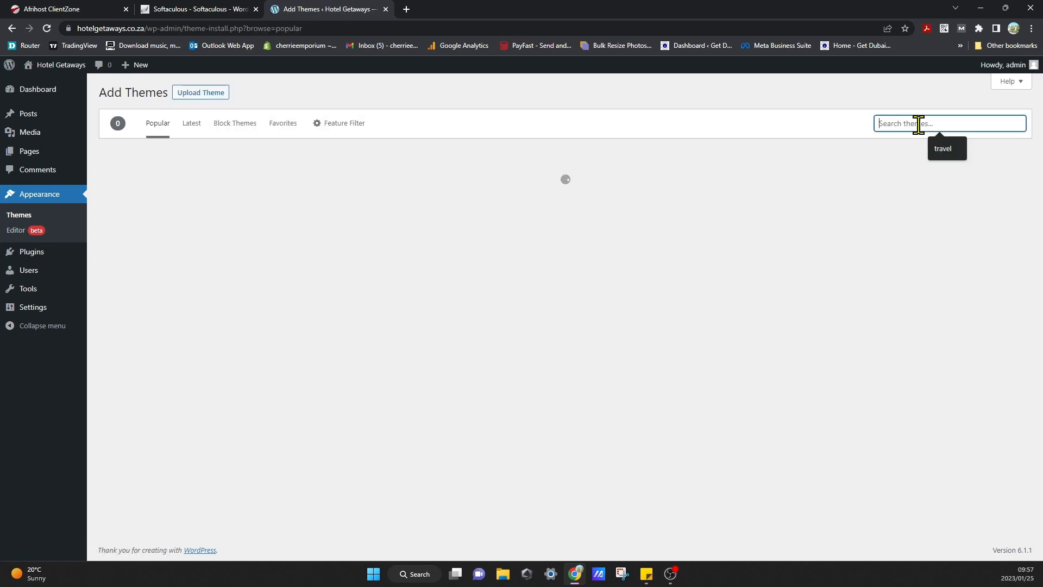
type("kadence")
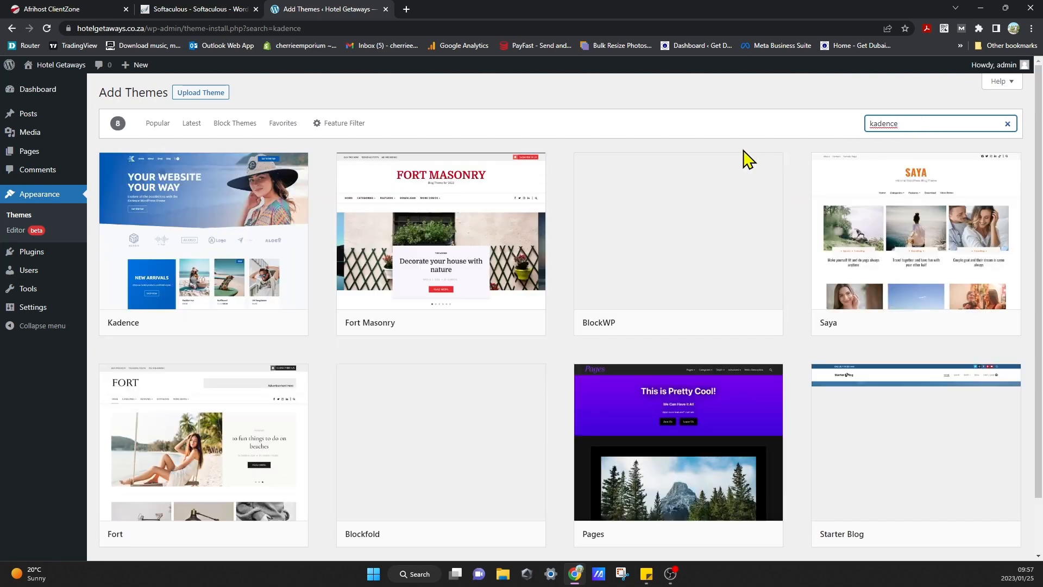
mouse_move(287, 295)
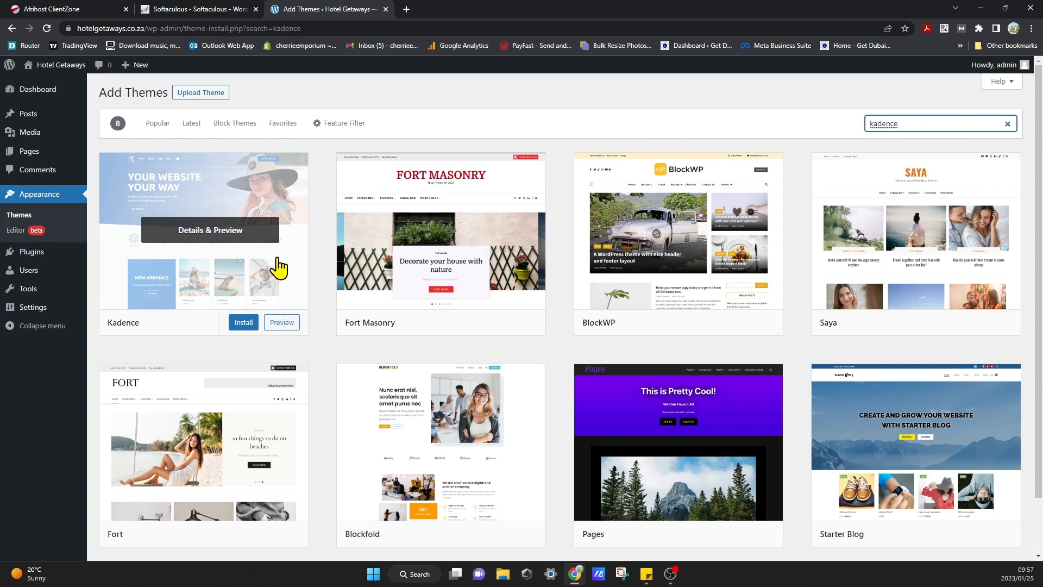
left_click(249, 321)
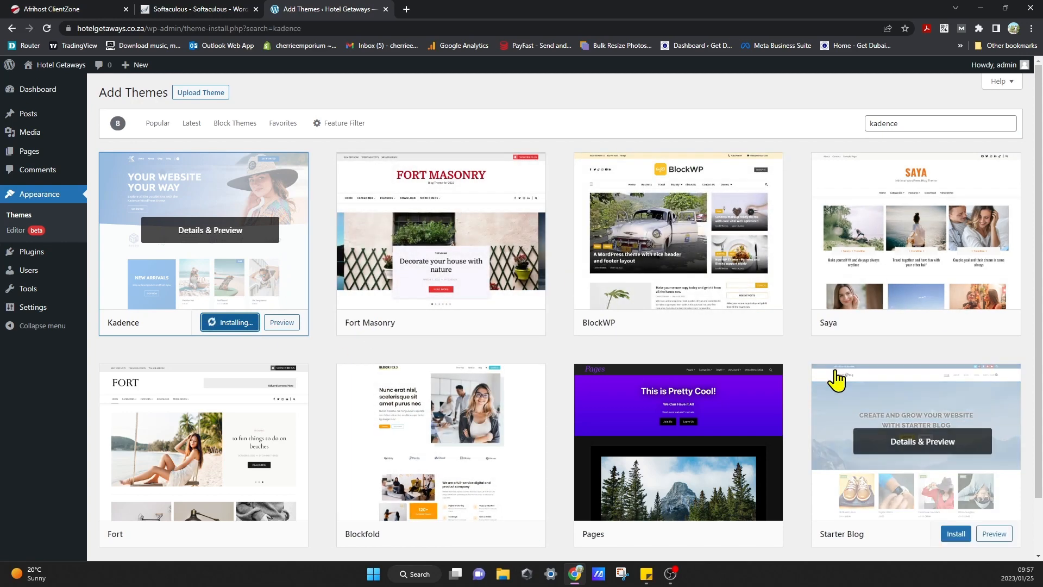
scroll(320, 402, "down", 1)
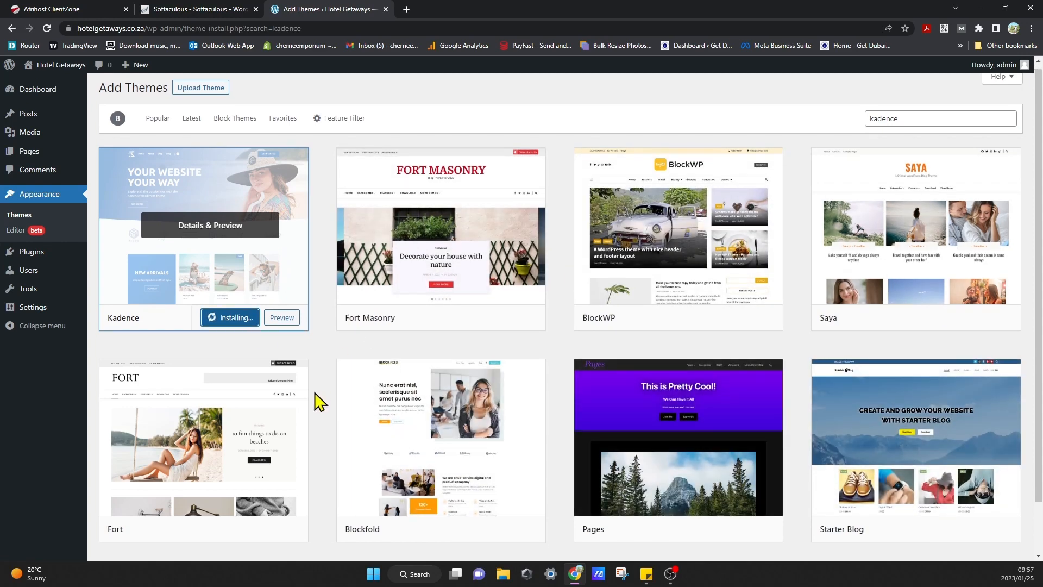
scroll(321, 402, "down", 2)
scroll(321, 402, "up", 3)
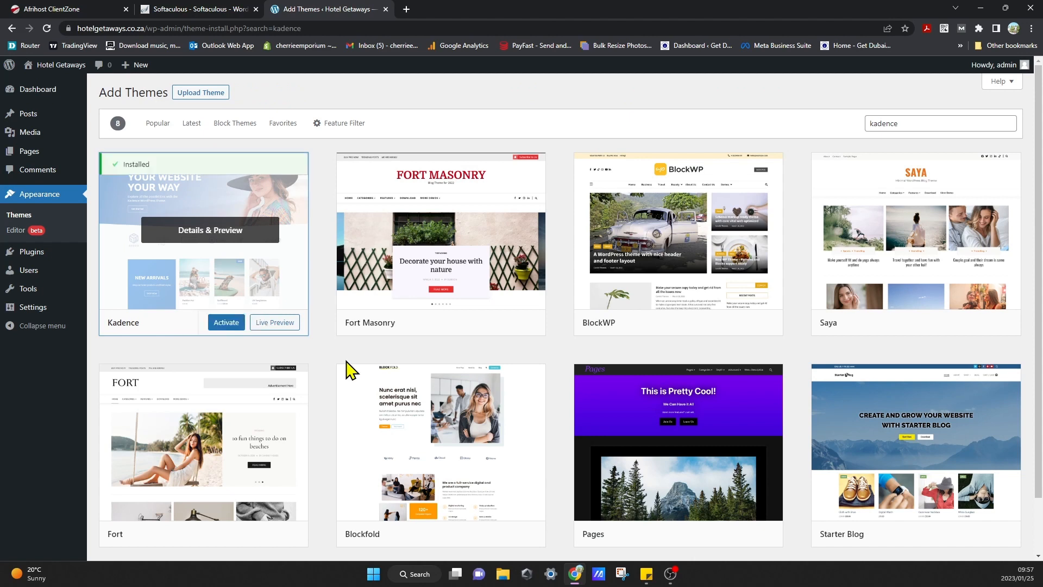
- Activate the Kadence theme and install the Kadence Starter Templates plugin from its welcome notice
left_click(227, 325)
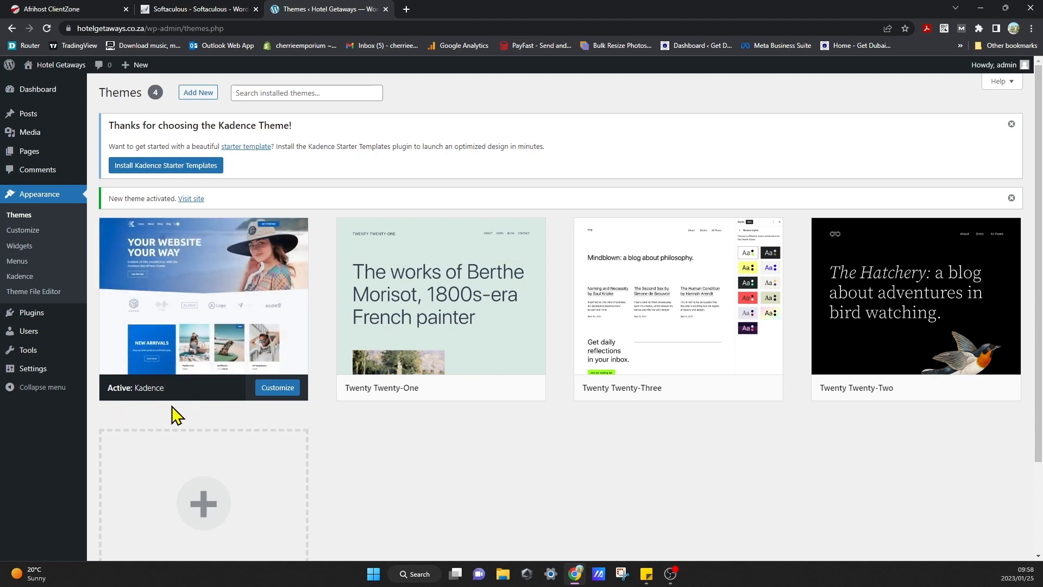
scroll(574, 531, "down", 2)
scroll(575, 530, "up", 2)
left_click(168, 165)
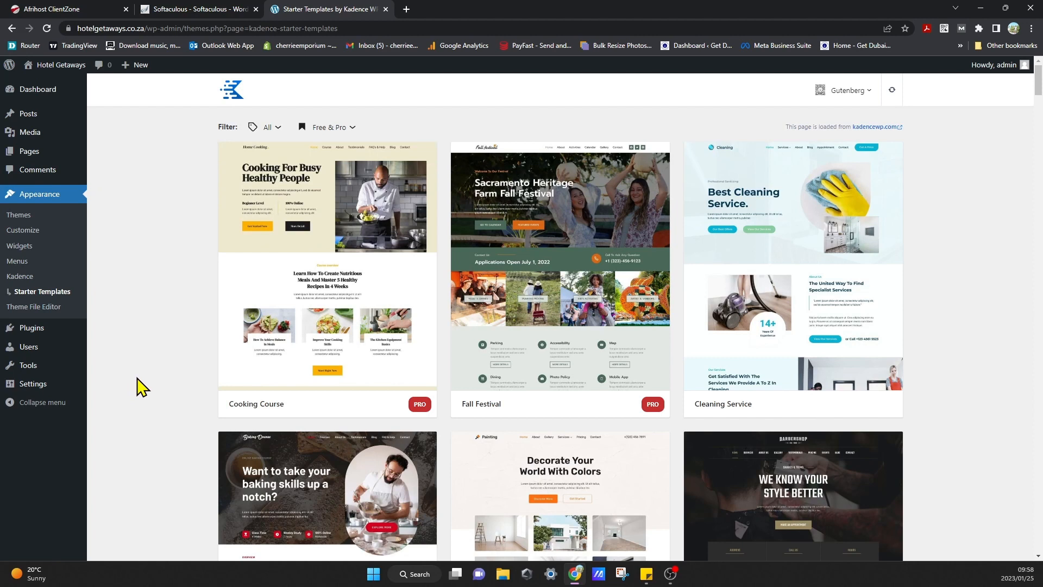
left_click(870, 92)
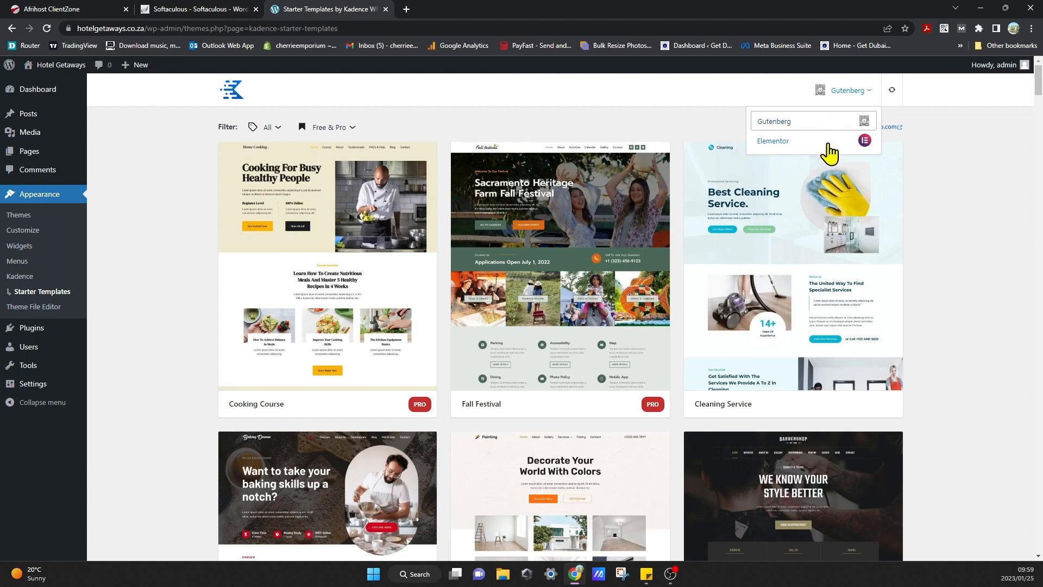
left_click(957, 239)
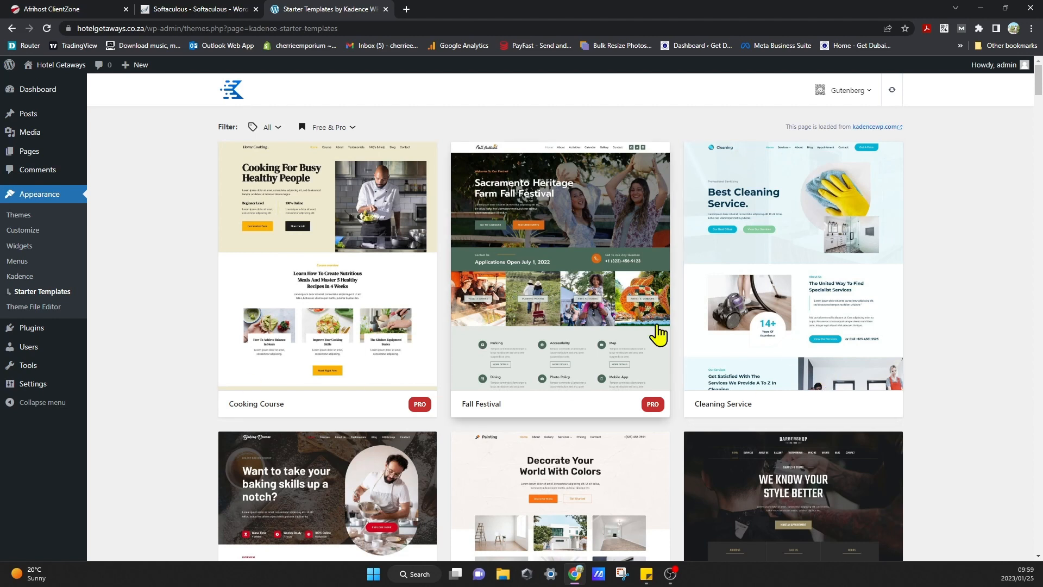
scroll(659, 335, "down", 1)
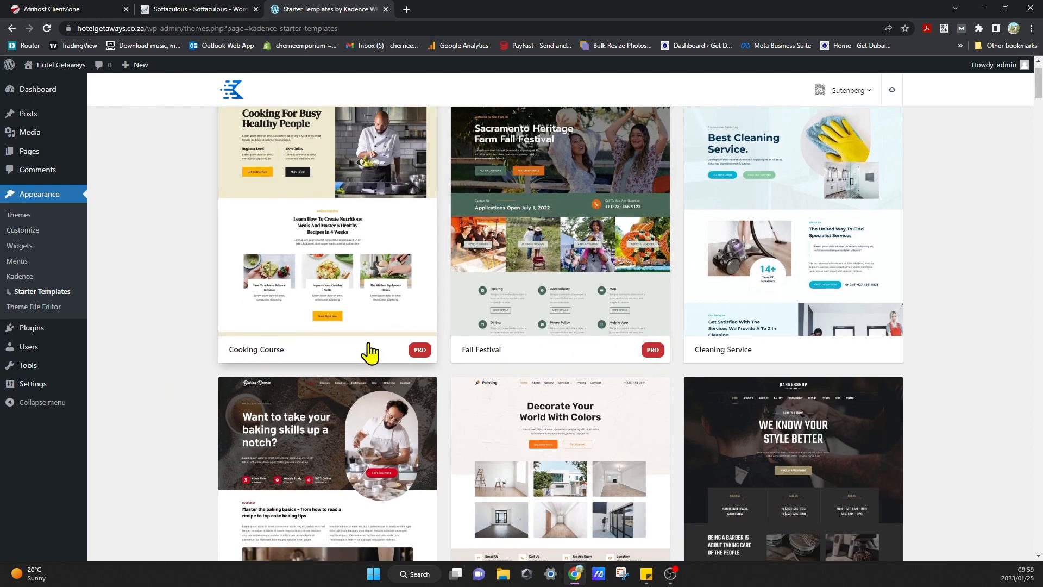
scroll(207, 386, "down", 3)
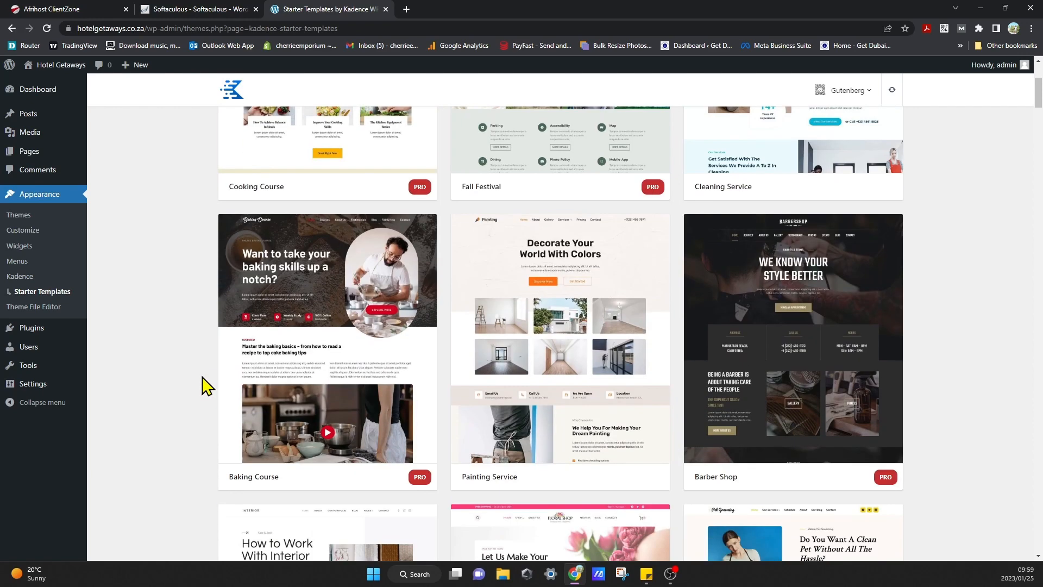
scroll(207, 385, "down", 3)
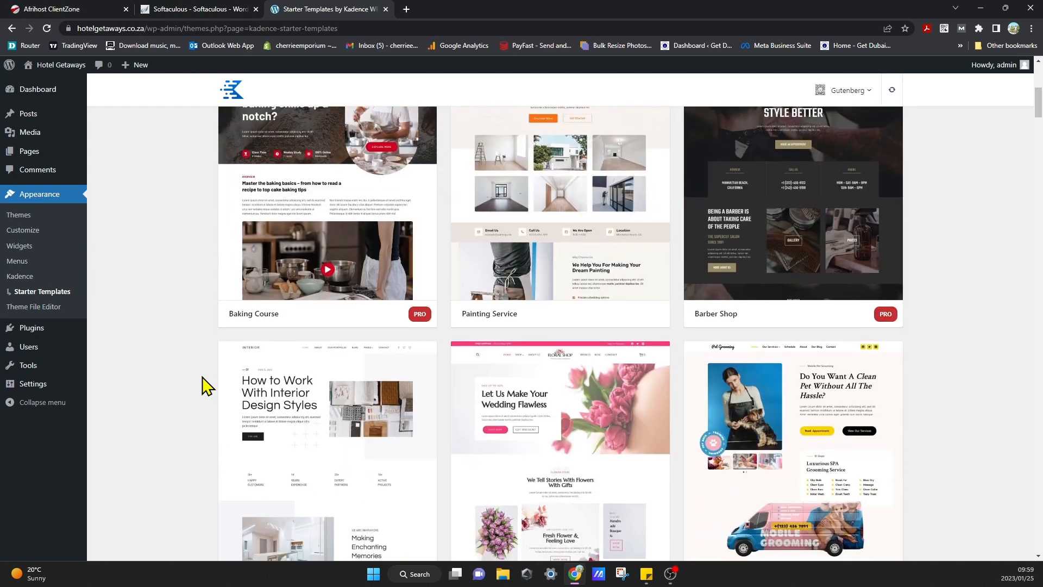
scroll(204, 386, "up", 7)
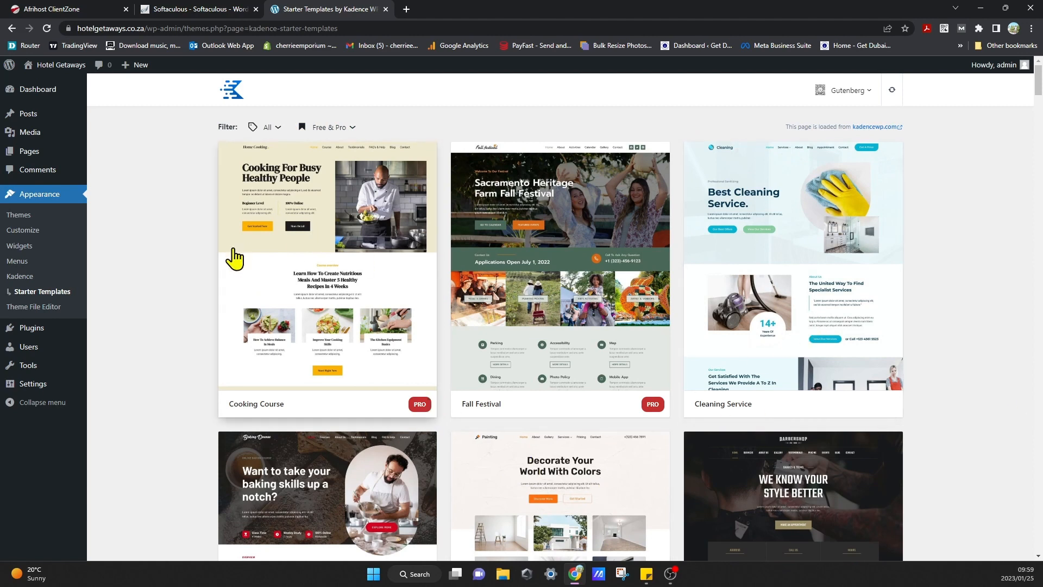
left_click(354, 130)
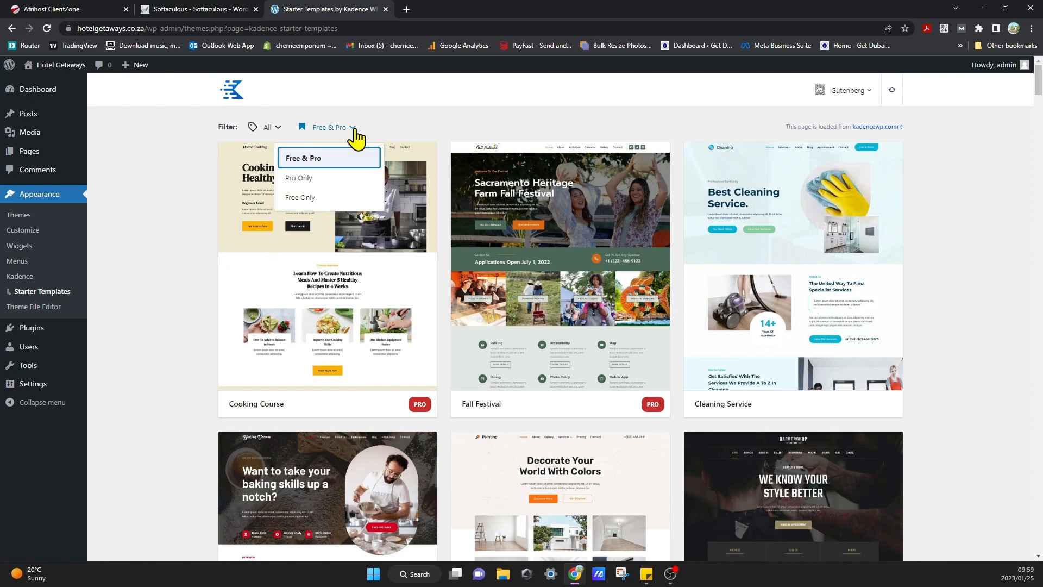
left_click(338, 198)
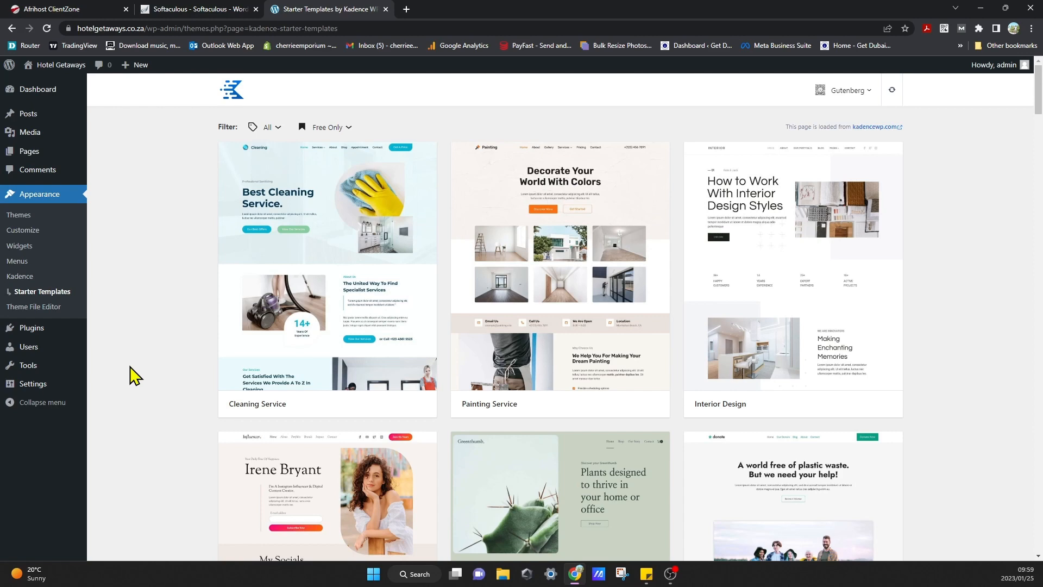
scroll(132, 375, "down", 3)
scroll(132, 375, "down", 2)
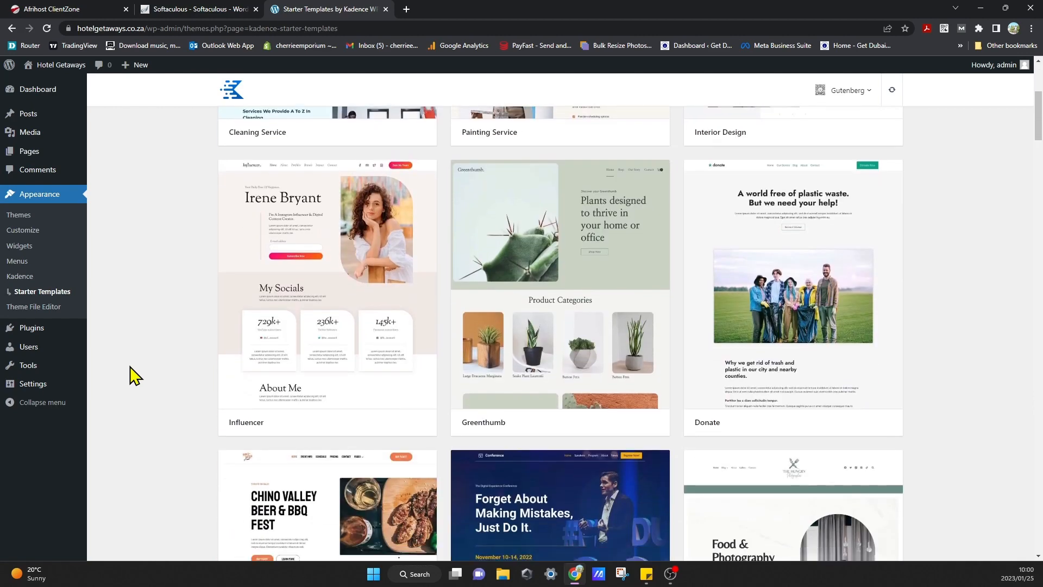
scroll(132, 375, "down", 1)
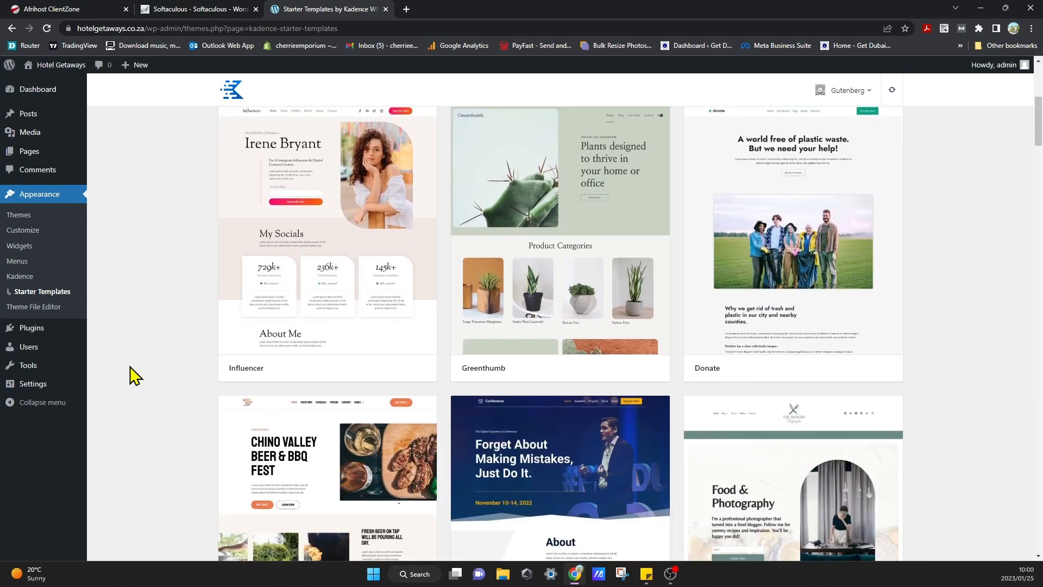
scroll(132, 374, "down", 1)
scroll(132, 375, "down", 3)
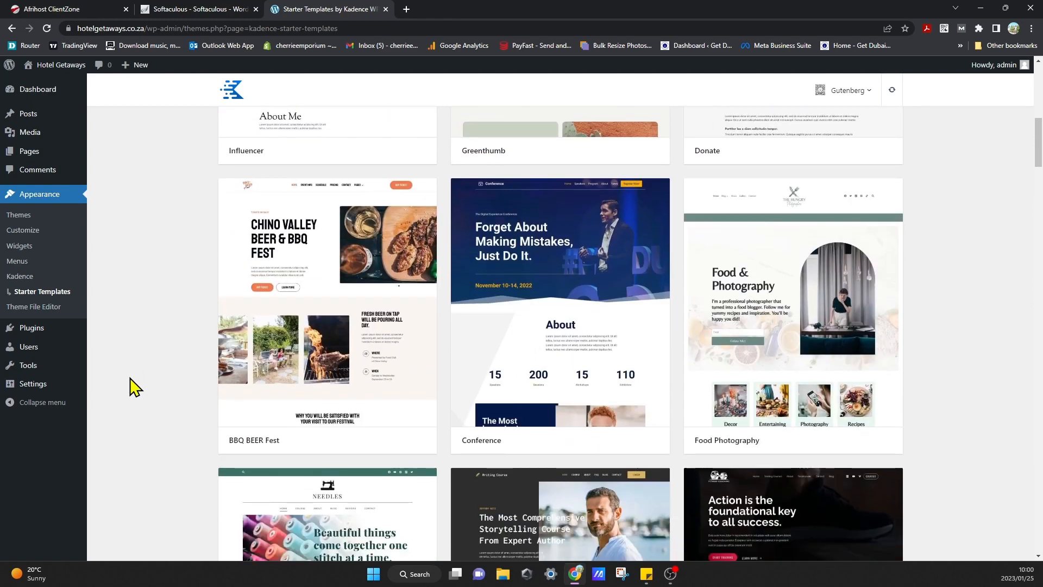
scroll(143, 379, "down", 4)
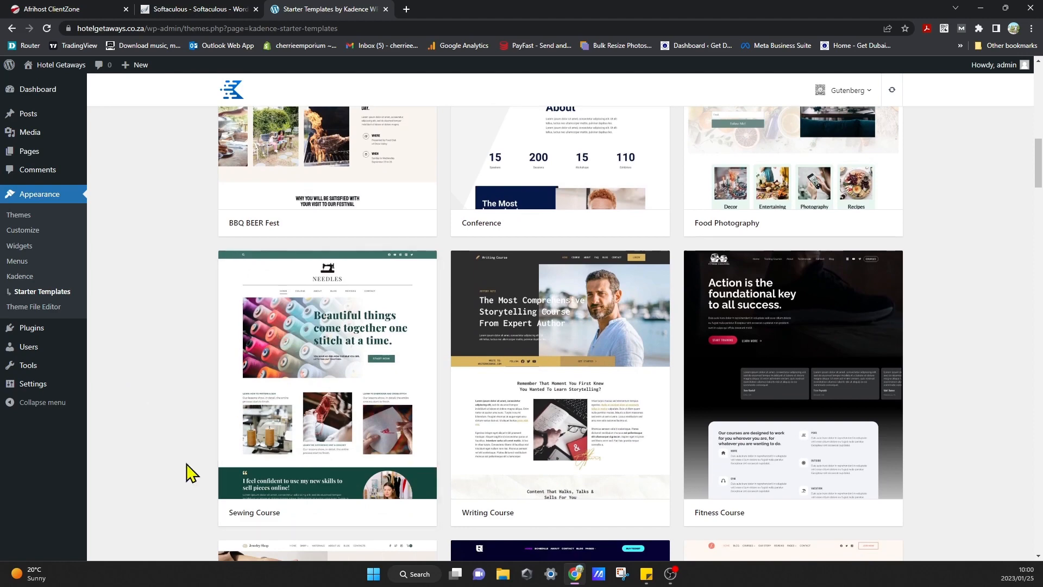
scroll(186, 468, "down", 3)
scroll(170, 469, "down", 3)
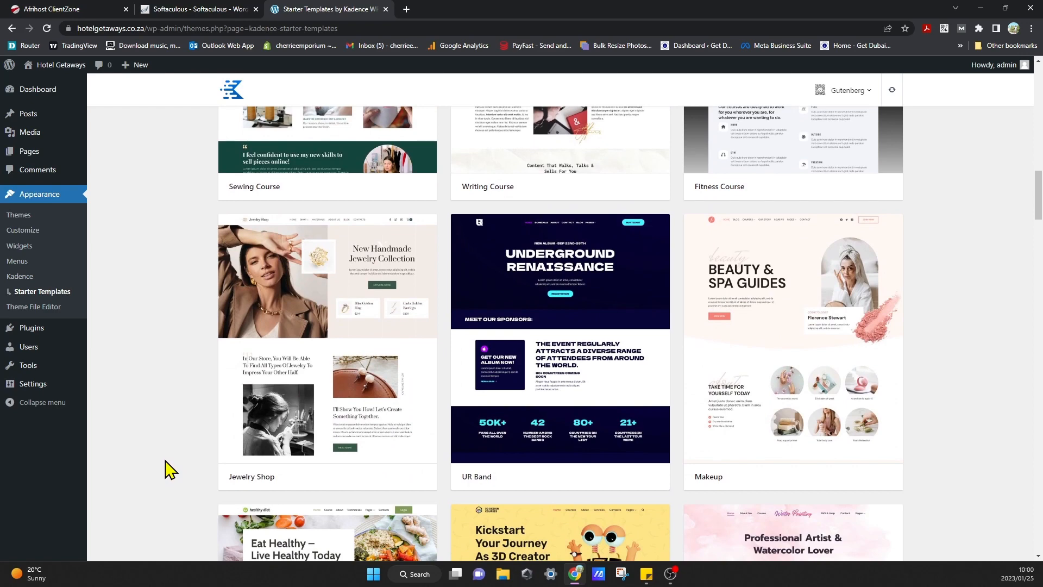
scroll(170, 470, "down", 4)
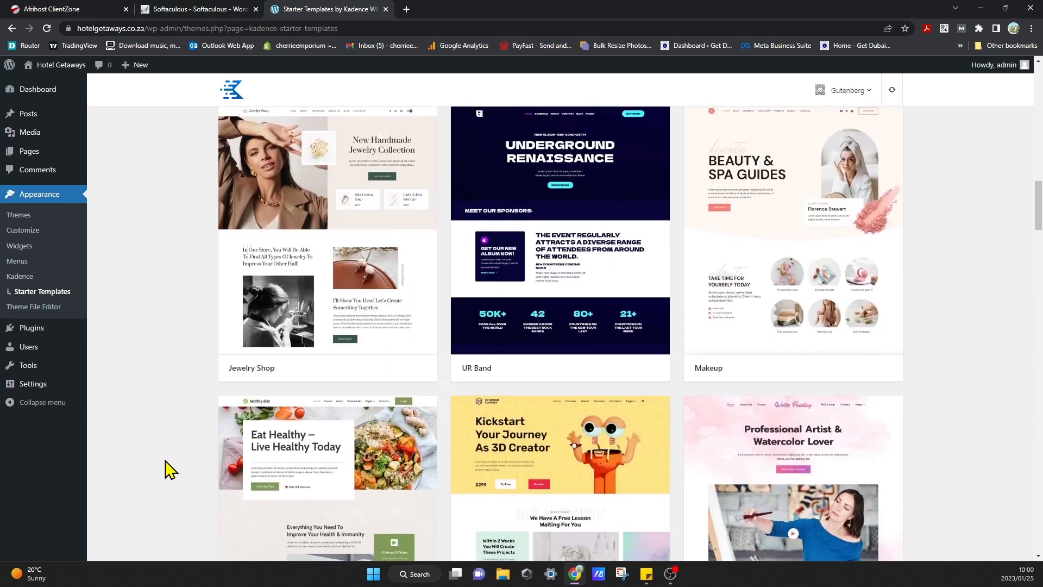
scroll(170, 469, "down", 5)
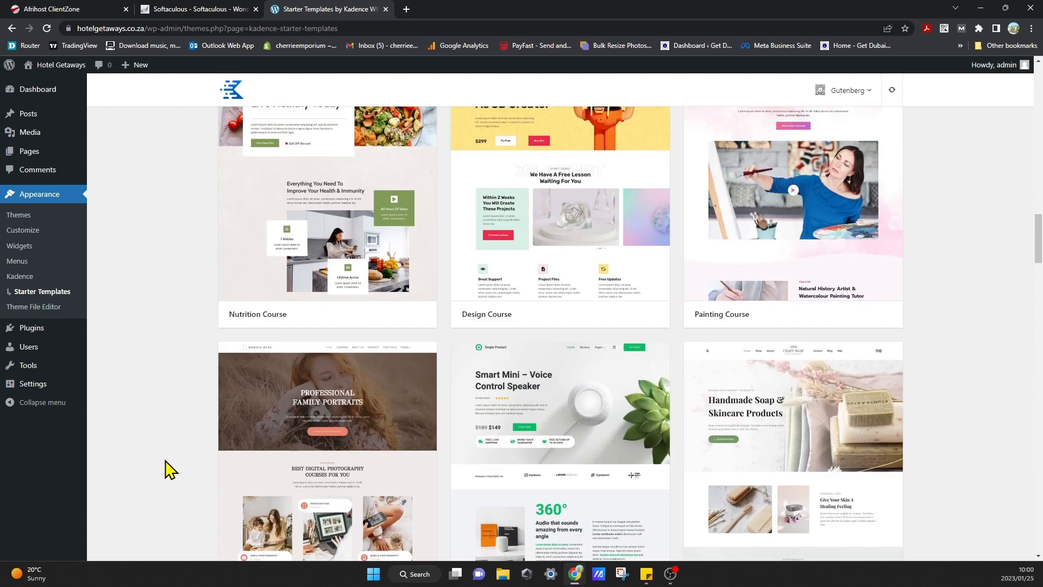
scroll(170, 469, "down", 6)
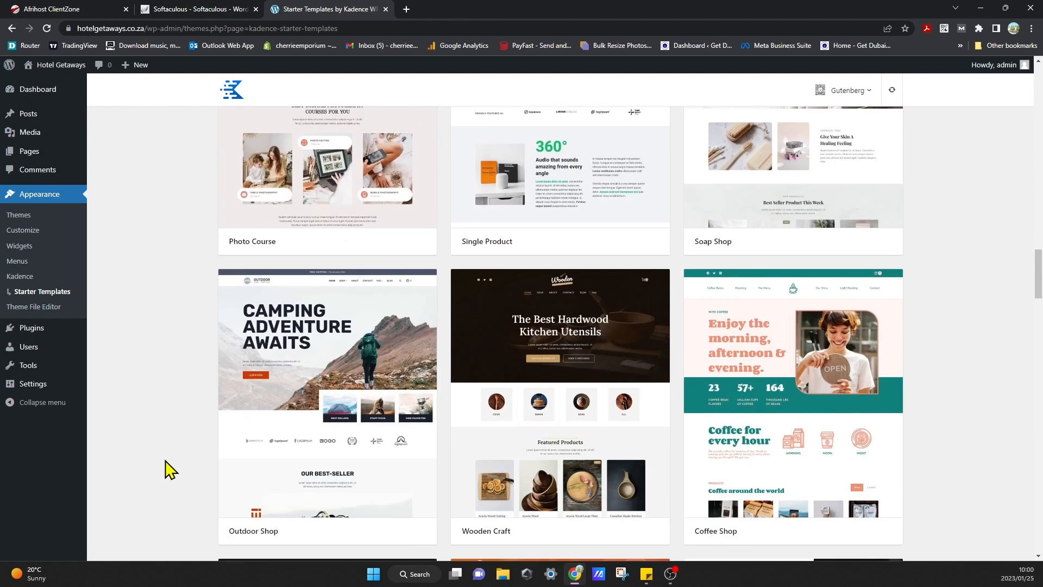
scroll(170, 469, "down", 7)
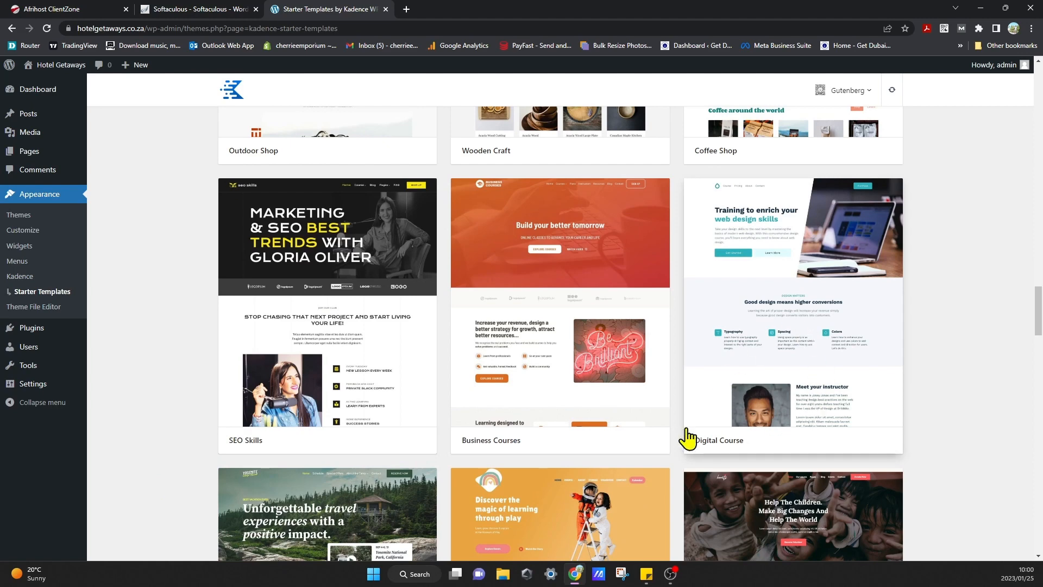
scroll(336, 473, "down", 2)
scroll(337, 472, "down", 2)
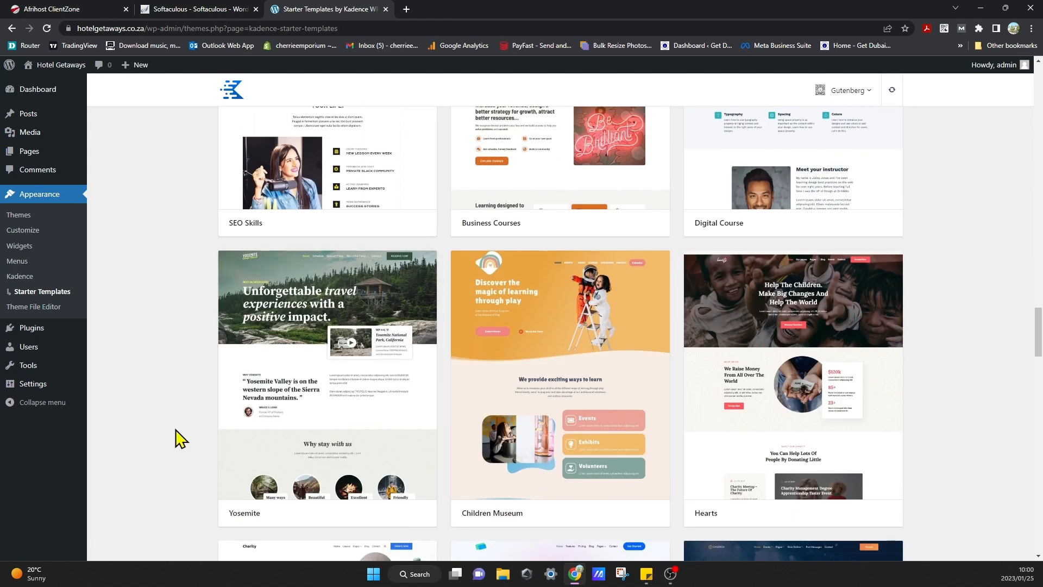
scroll(179, 437, "down", 4)
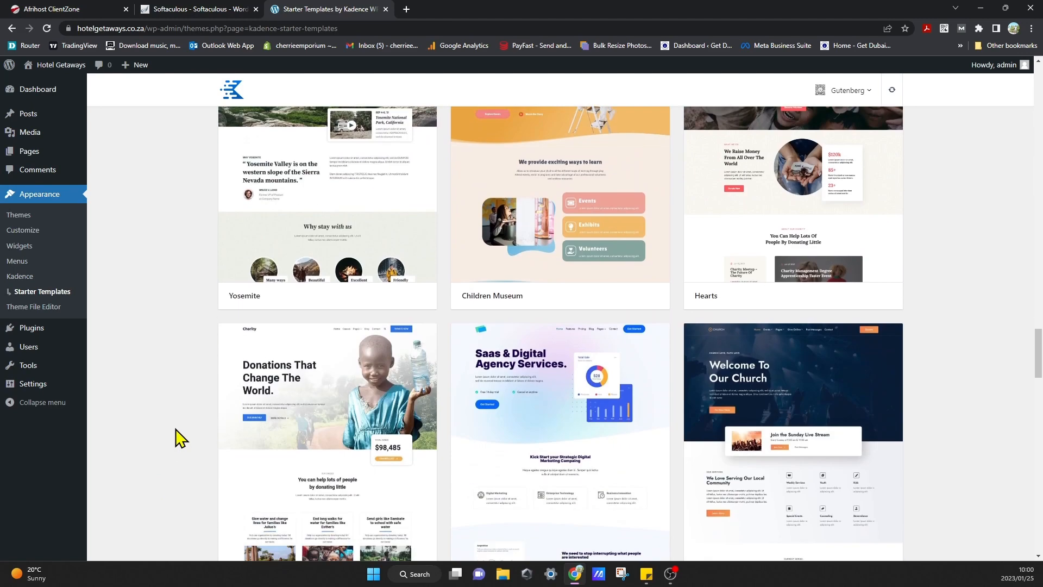
scroll(179, 437, "down", 2)
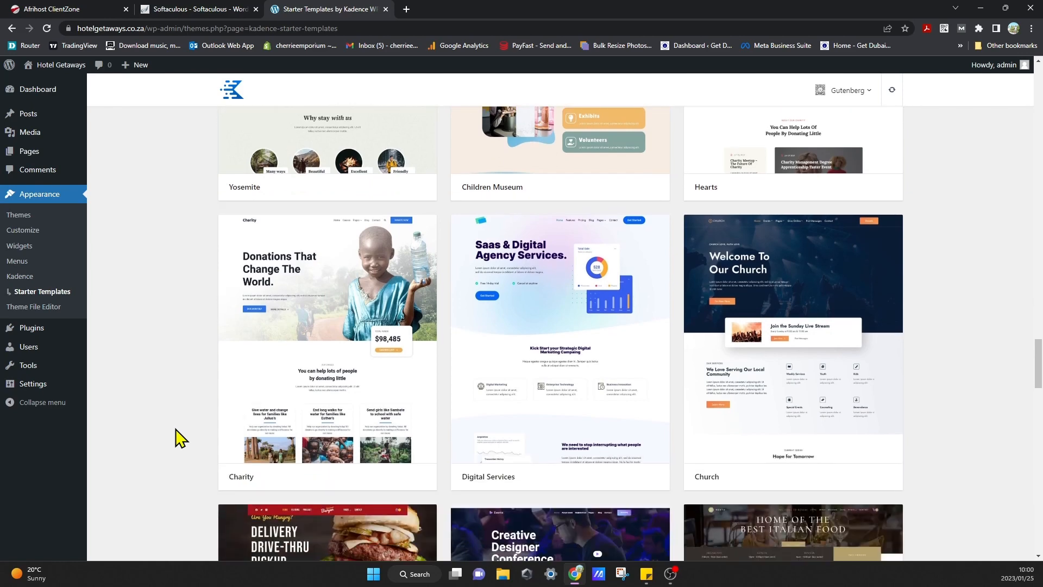
scroll(179, 439, "down", 2)
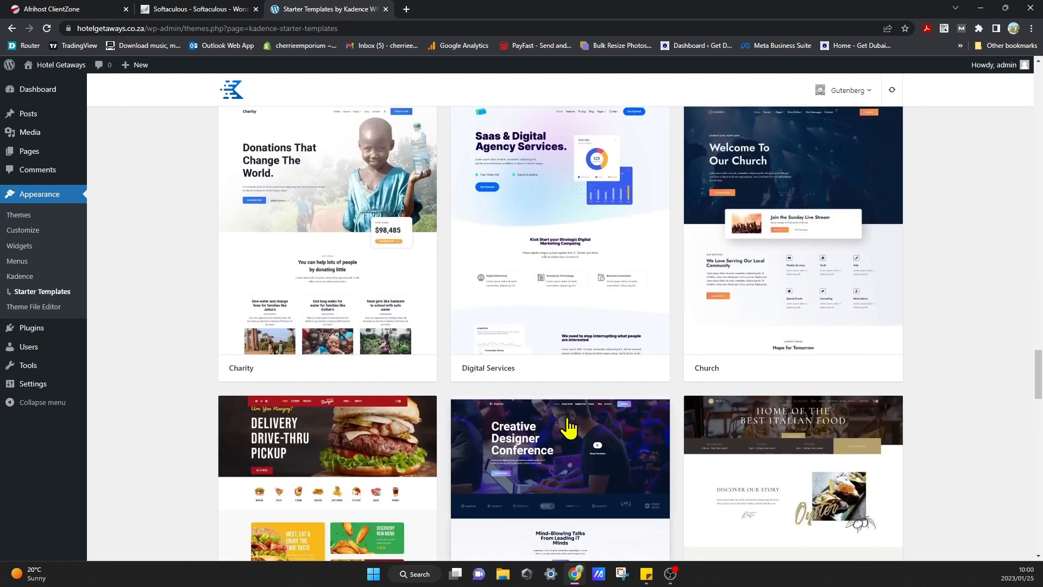
scroll(699, 447, "down", 3)
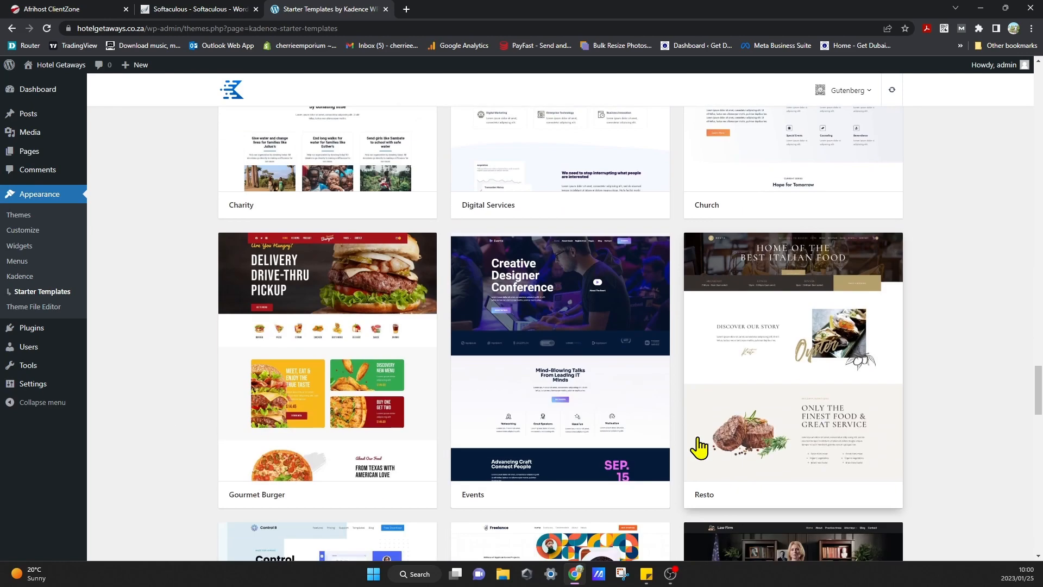
scroll(699, 447, "down", 5)
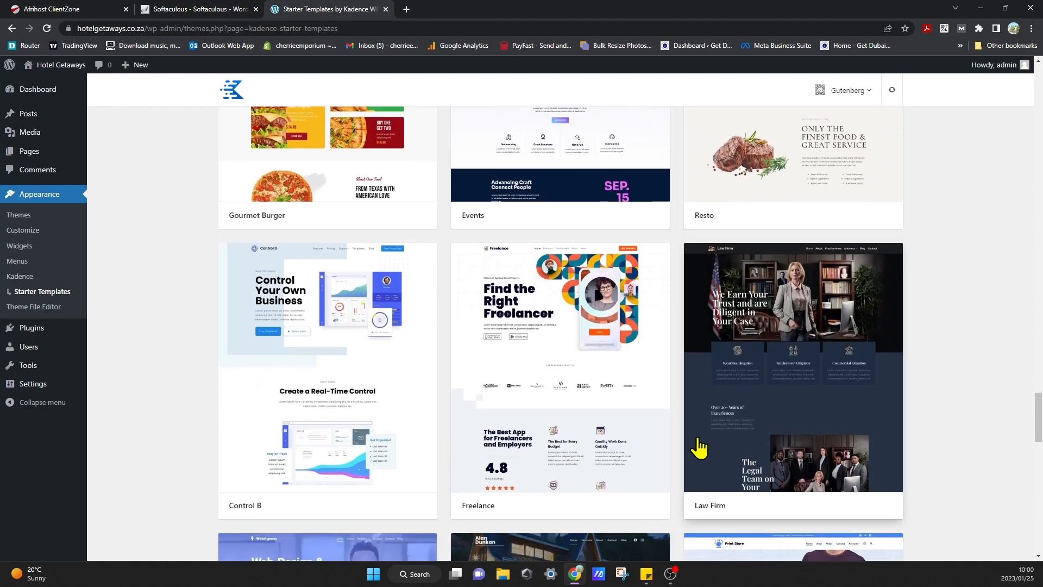
scroll(699, 447, "down", 4)
scroll(699, 440, "down", 3)
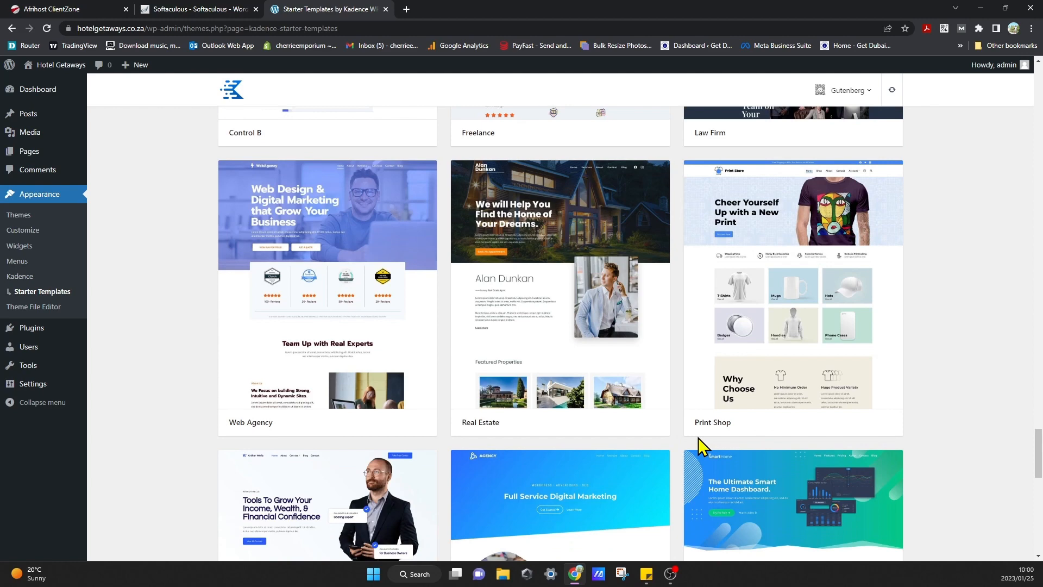
scroll(691, 439, "down", 3)
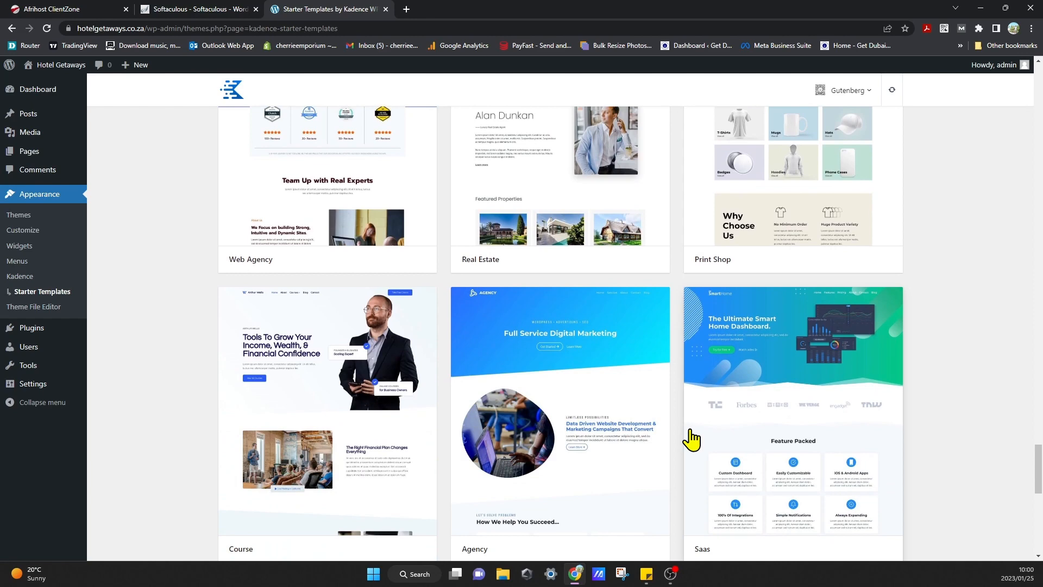
scroll(692, 439, "down", 6)
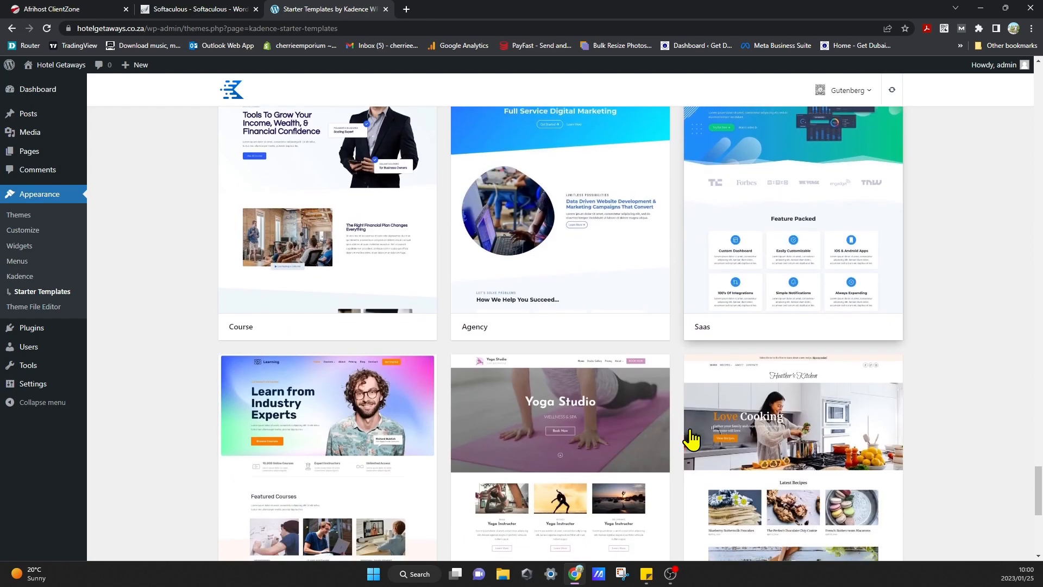
scroll(691, 439, "down", 5)
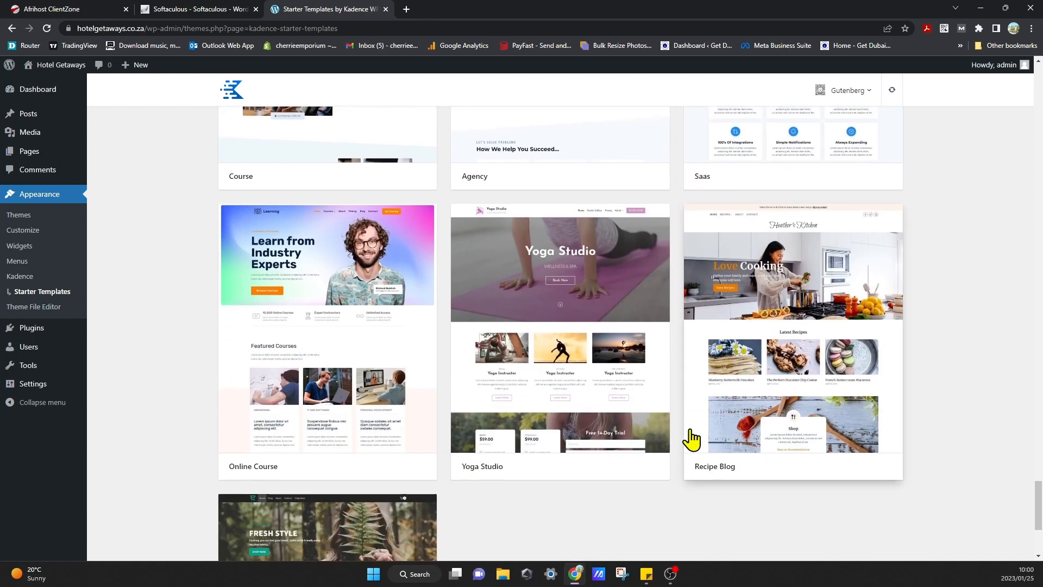
scroll(692, 439, "up", 13)
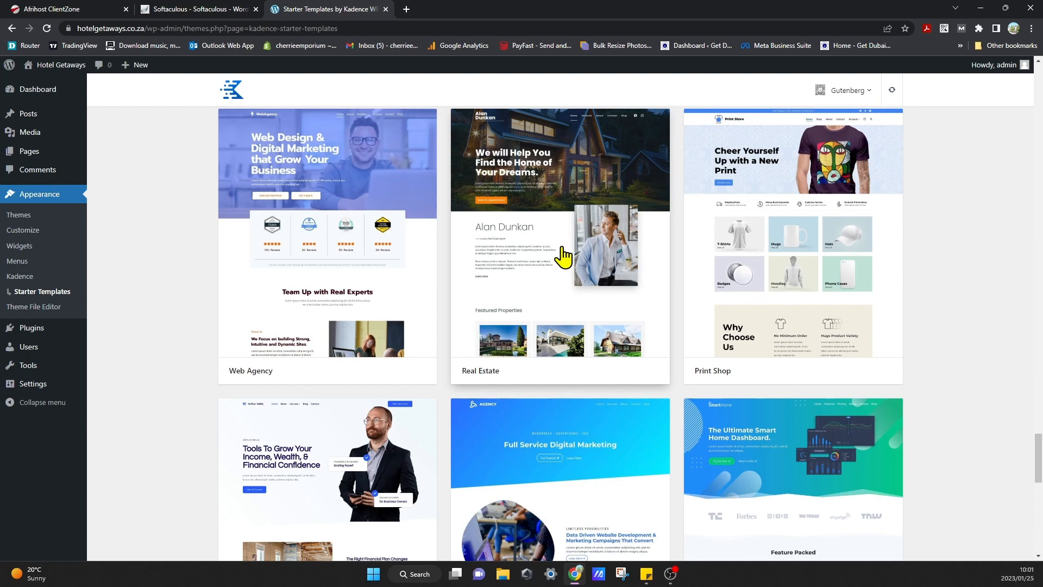
scroll(564, 257, "up", 1)
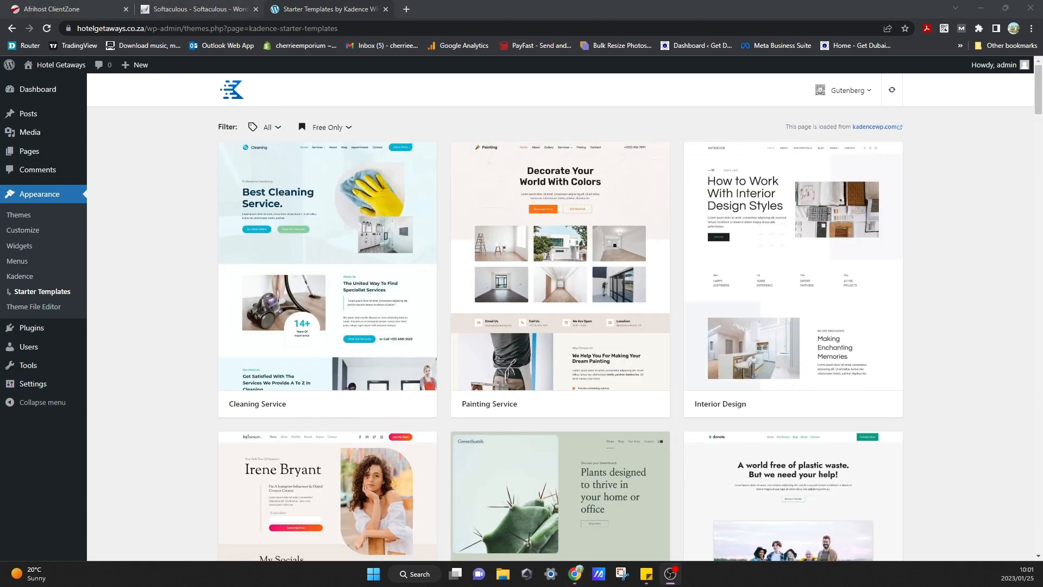
scroll(593, 400, "down", 12)
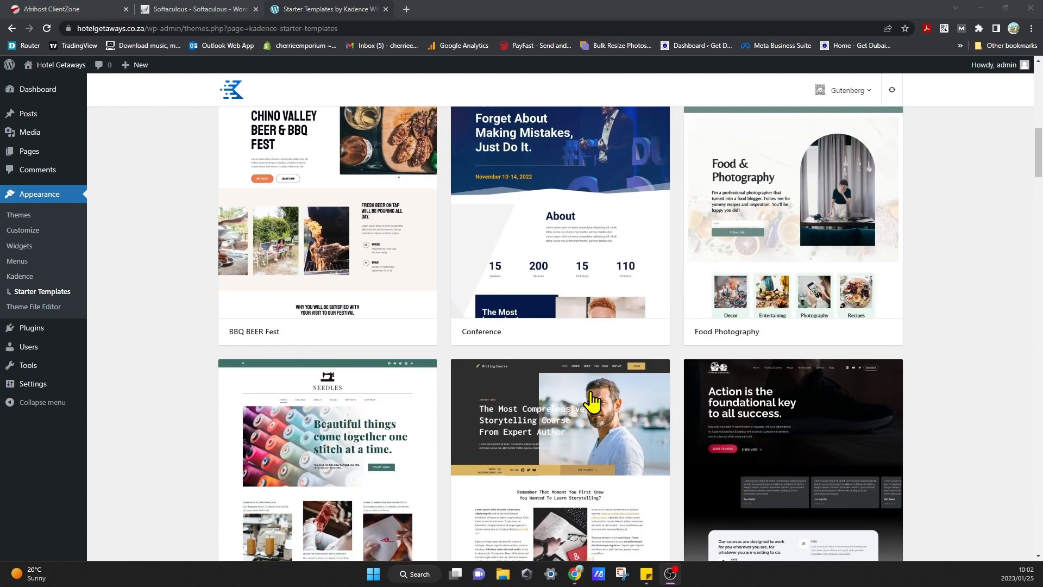
scroll(594, 401, "down", 10)
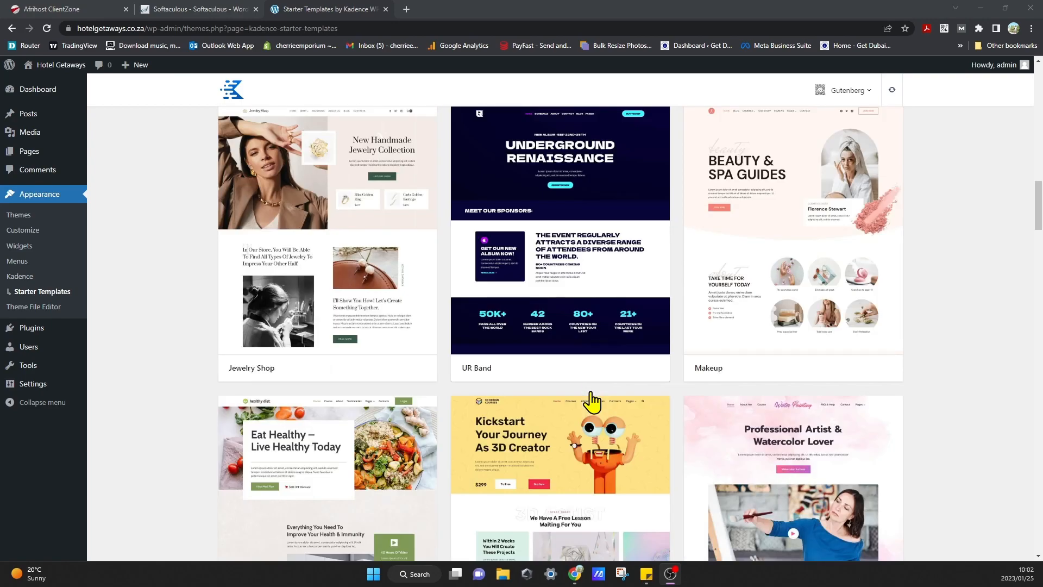
scroll(592, 401, "down", 15)
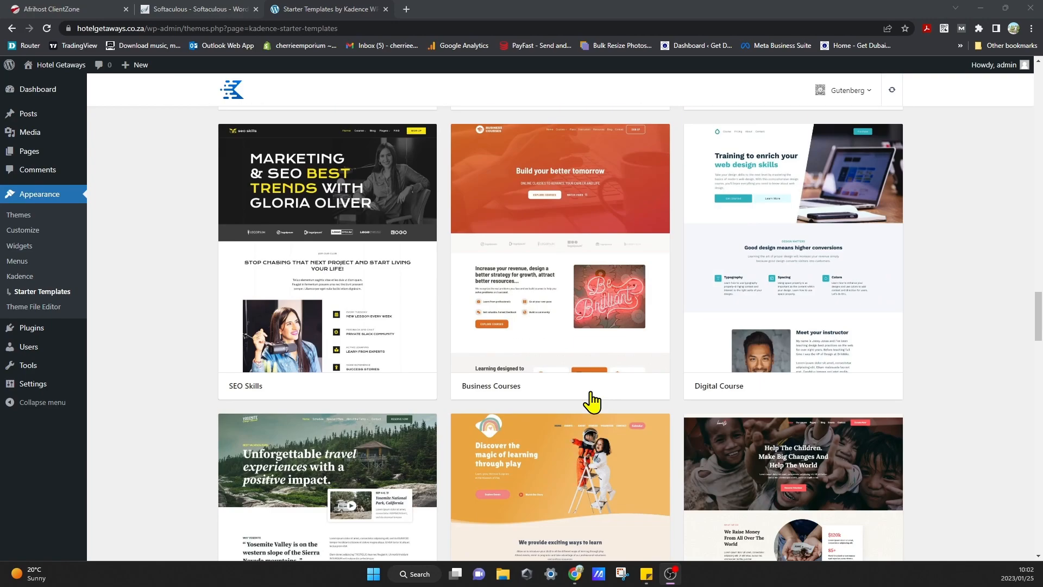
scroll(592, 401, "down", 14)
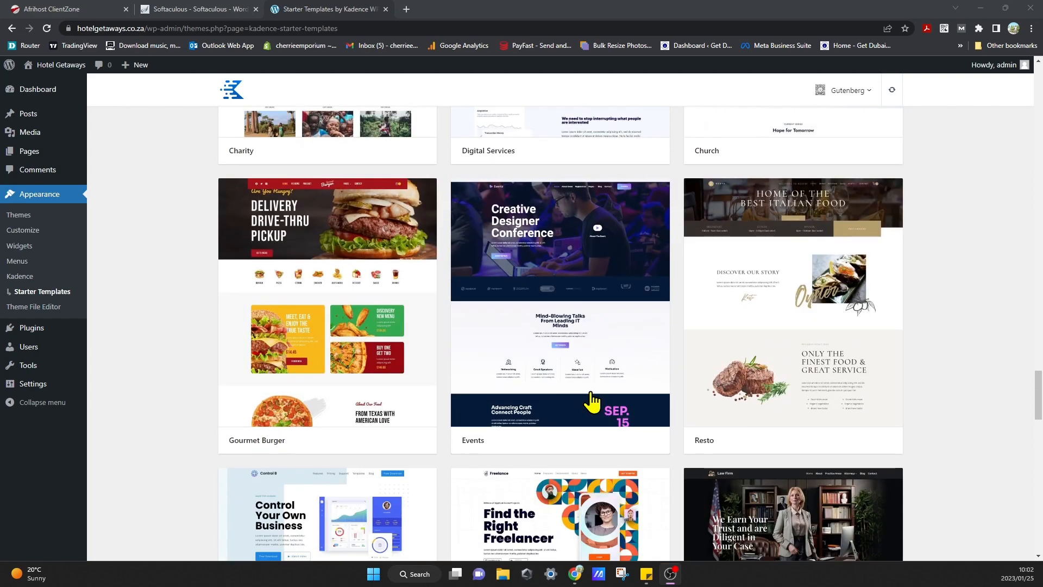
scroll(592, 402, "down", 10)
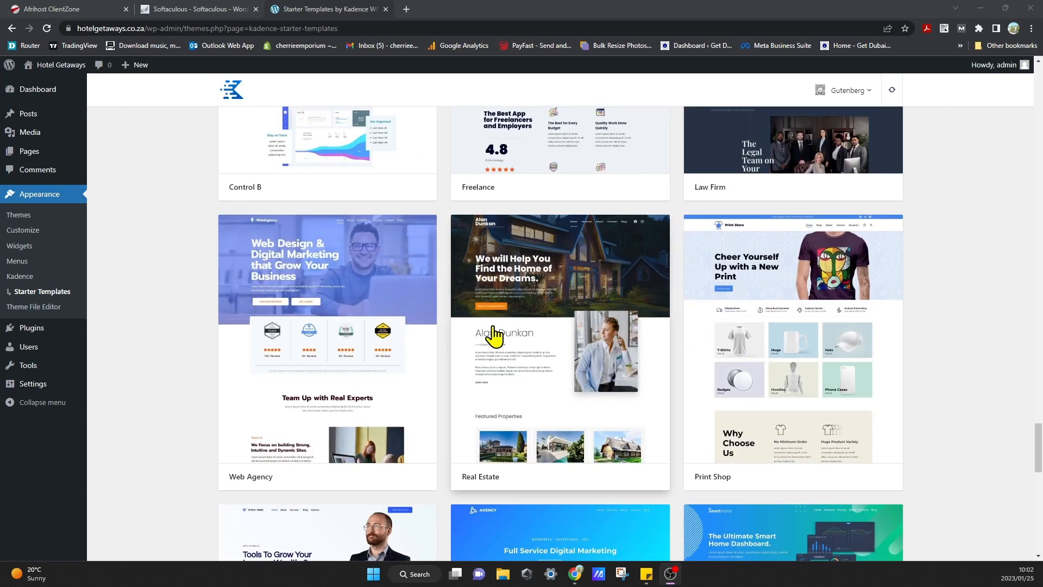
- Open the Real Estate template preview and scroll through its design and options panel
left_click(549, 324)
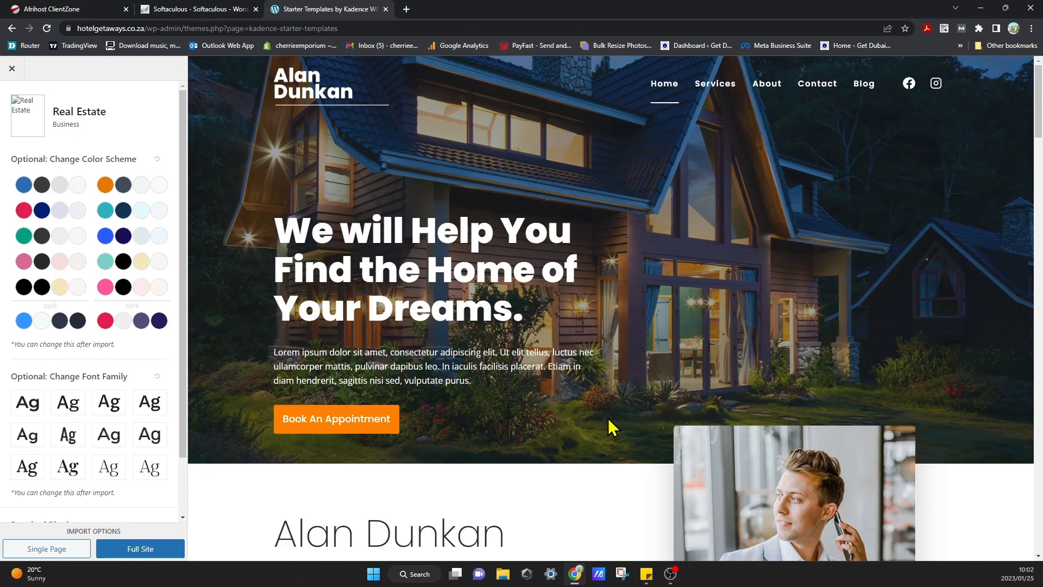
scroll(326, 375, "down", 9)
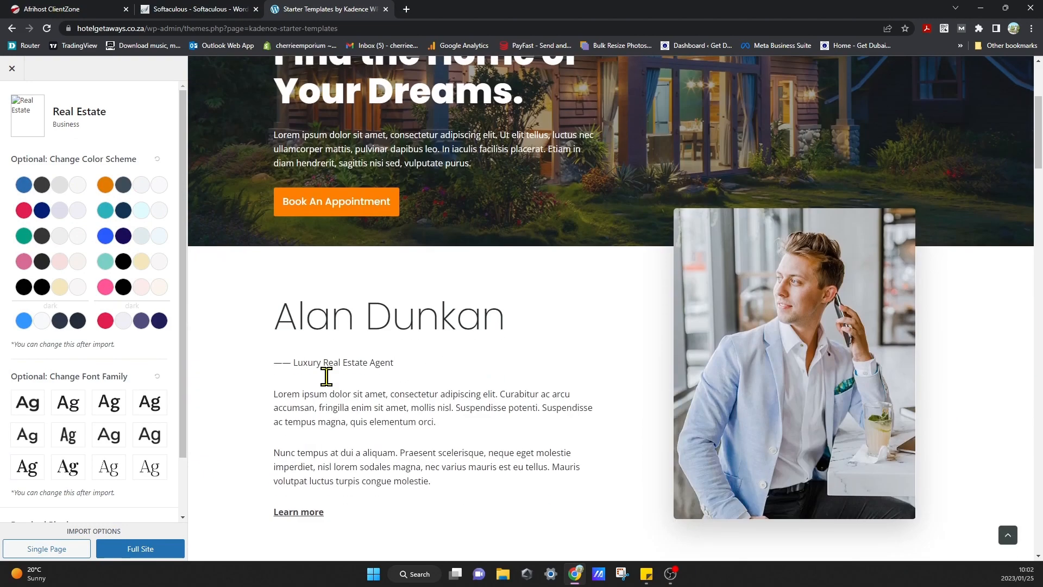
scroll(514, 309, "up", 8)
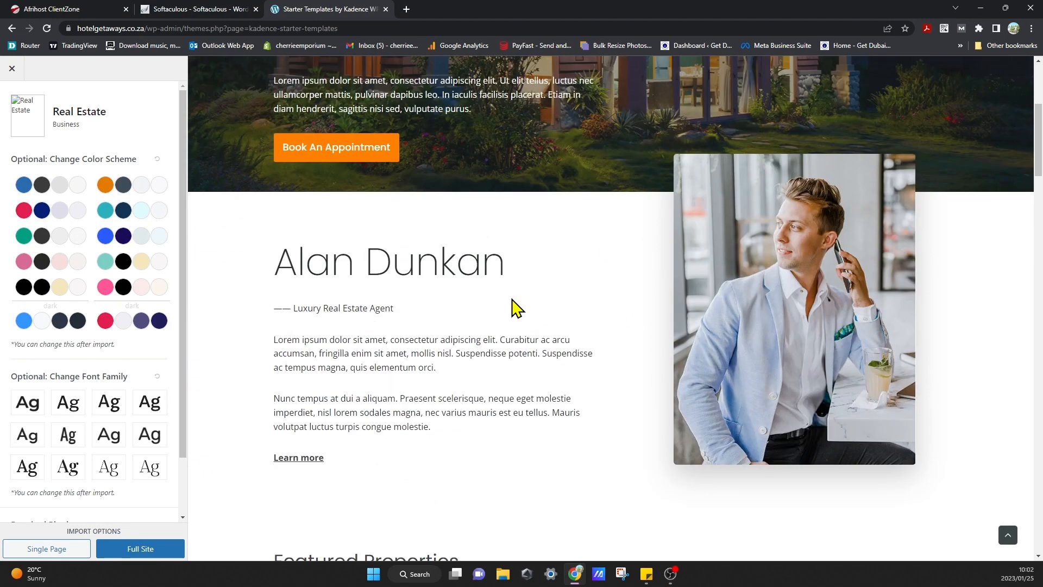
scroll(517, 242, "down", 5)
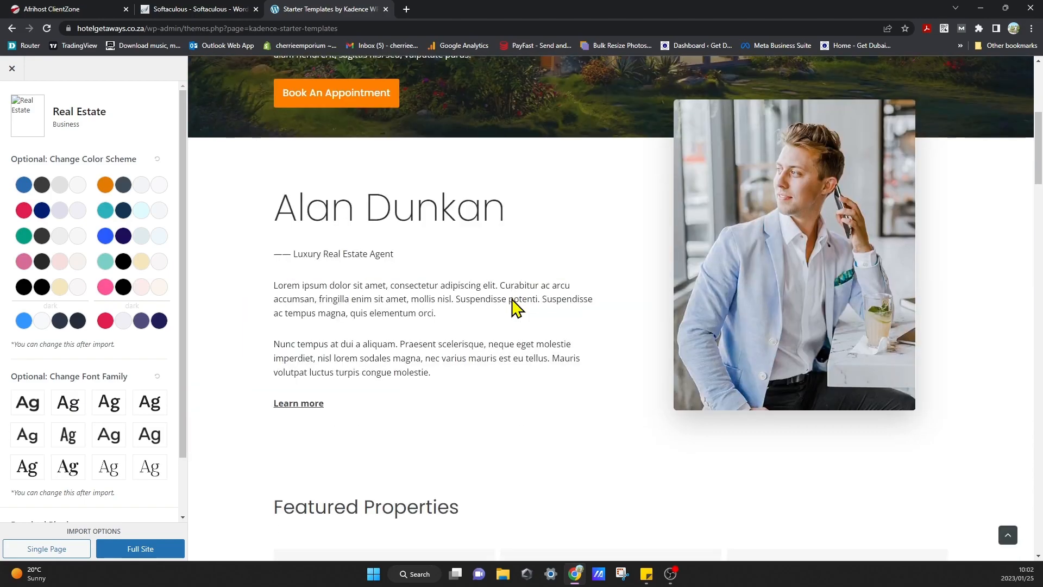
scroll(706, 296, "down", 5)
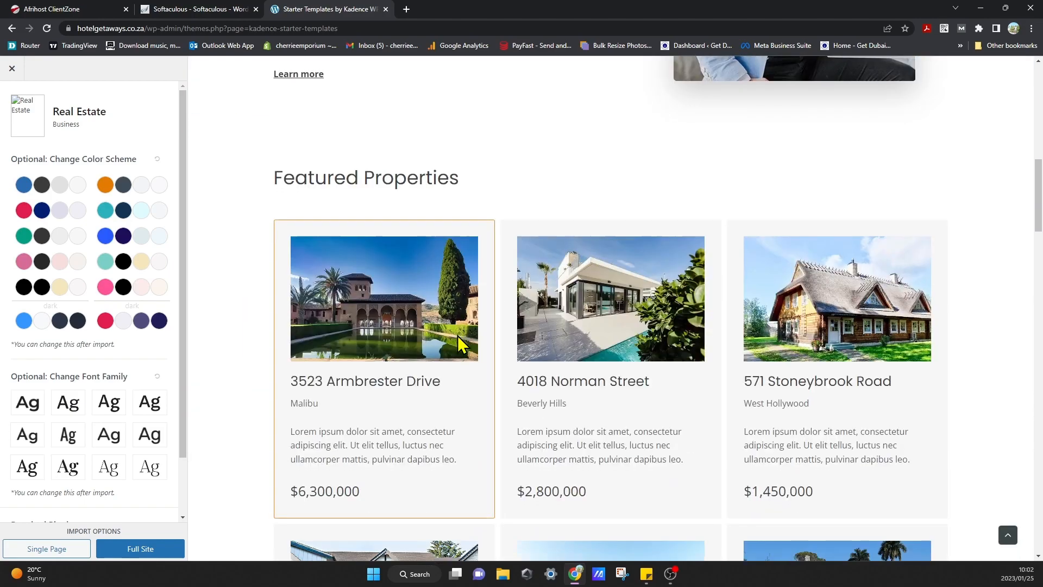
scroll(458, 335, "down", 11)
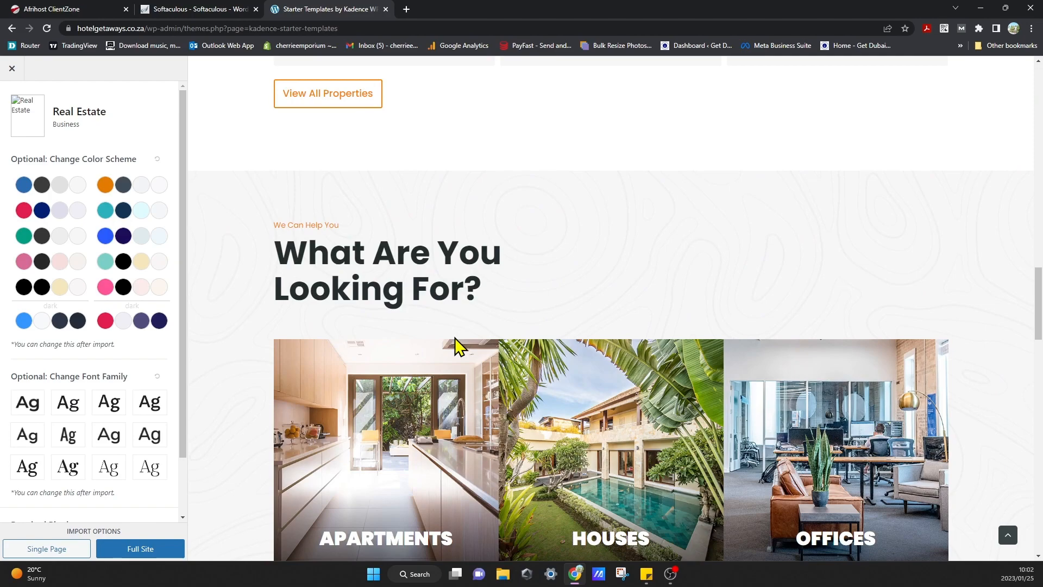
scroll(451, 338, "down", 10)
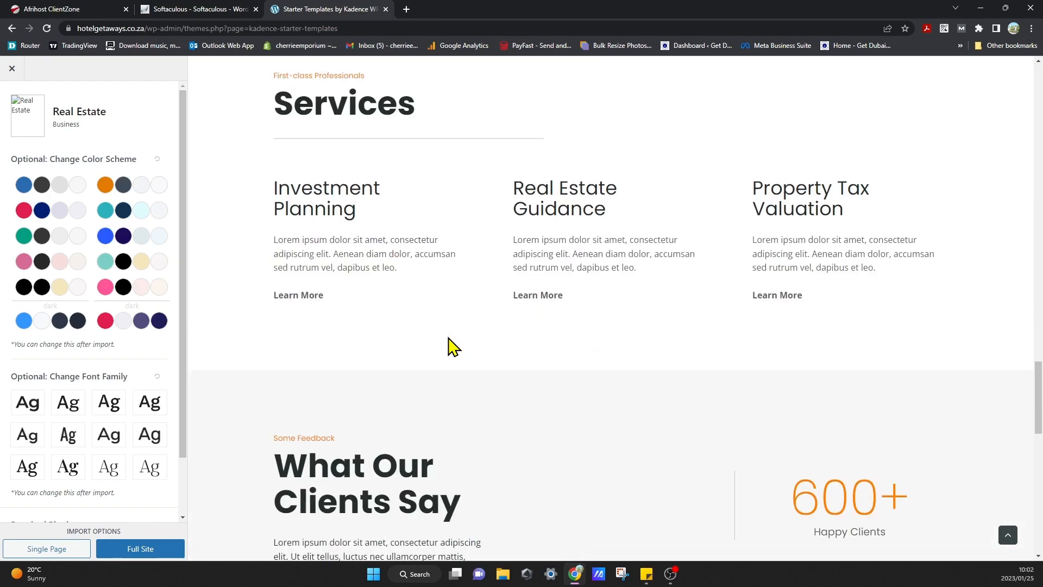
scroll(449, 340, "down", 12)
scroll(448, 340, "up", 5)
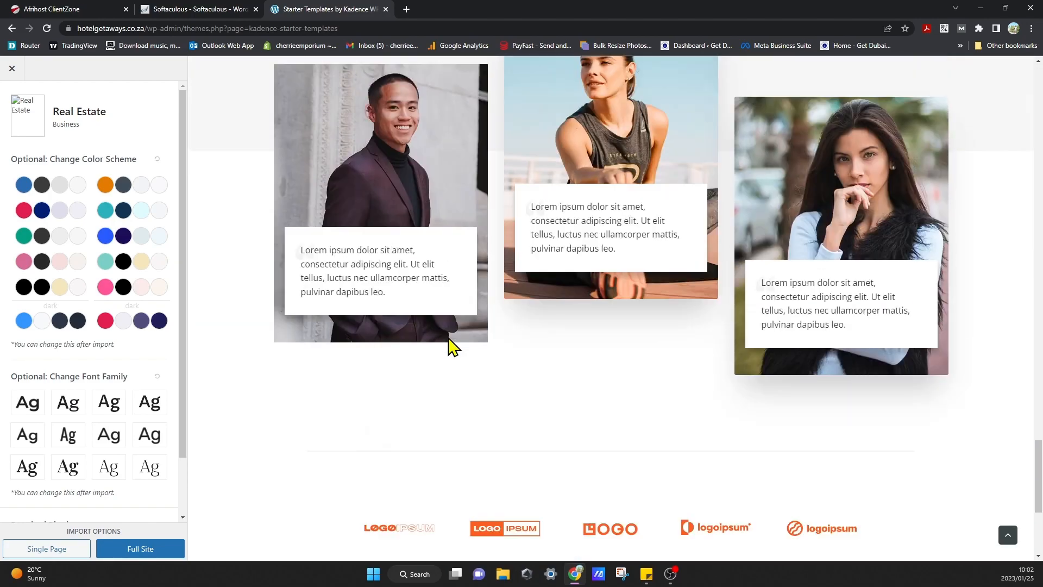
scroll(448, 345, "up", 15)
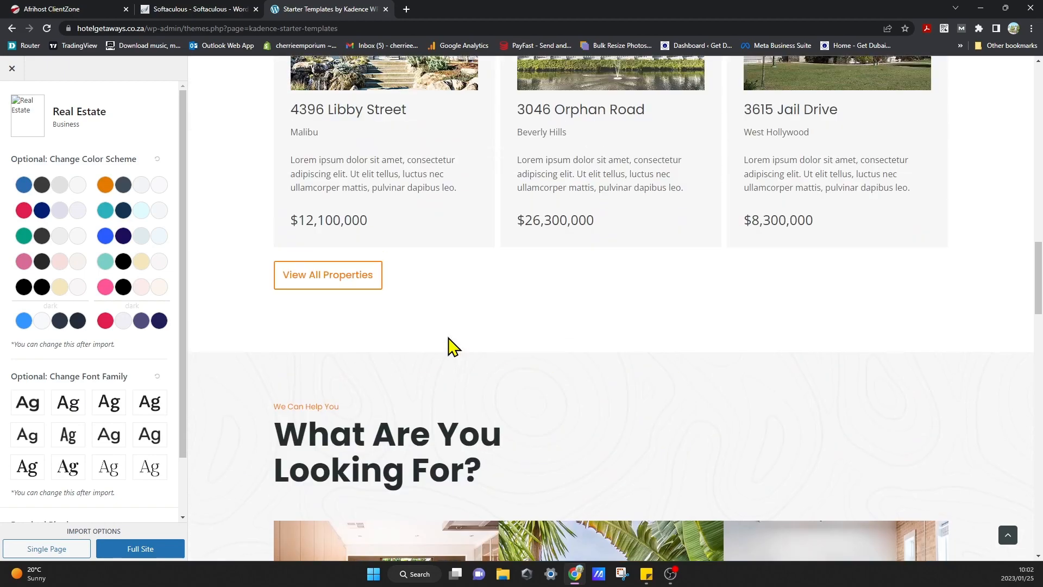
scroll(451, 345, "up", 15)
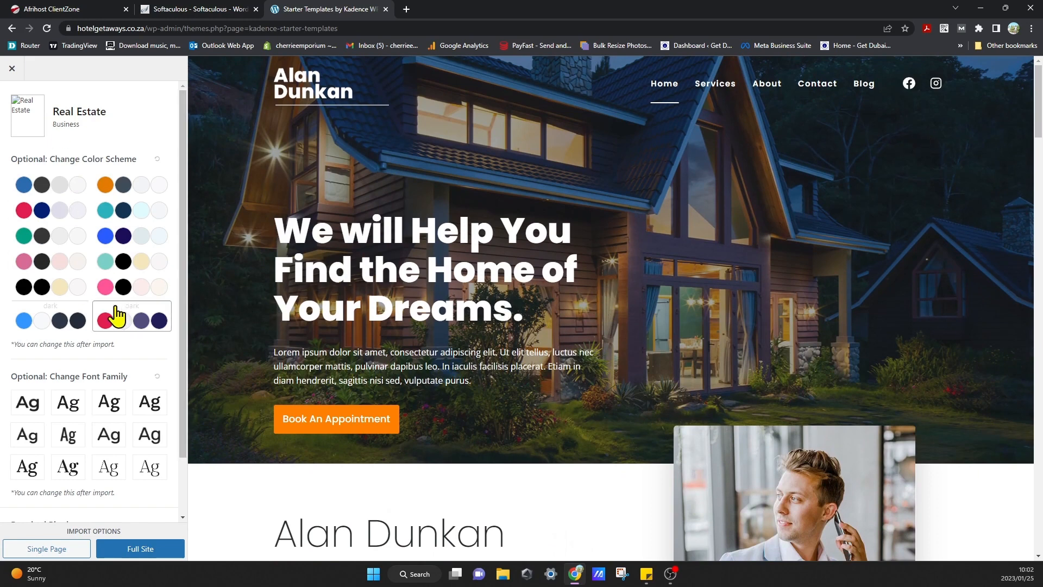
scroll(103, 423, "down", 1)
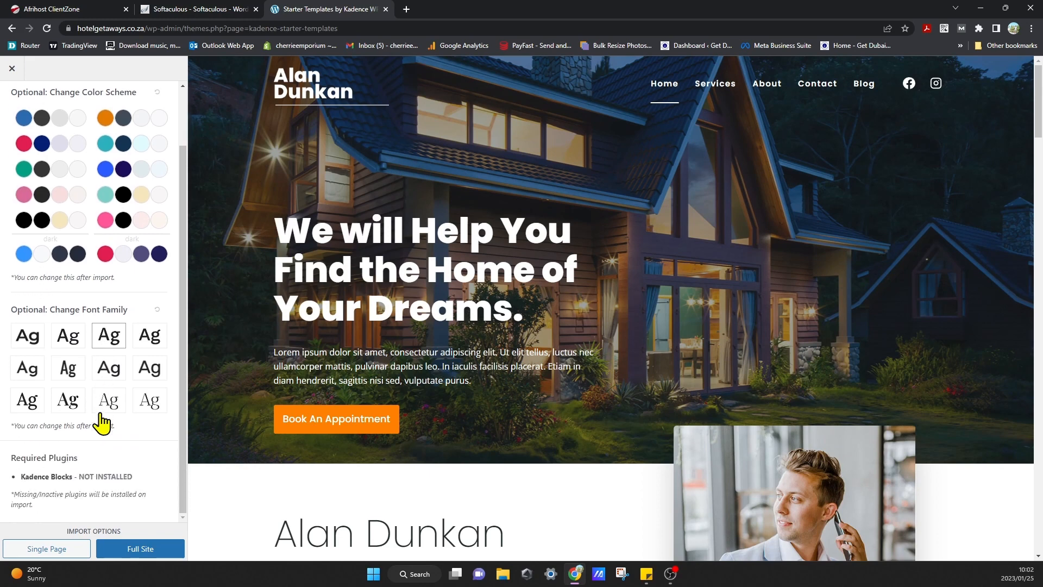
scroll(109, 418, "down", 1)
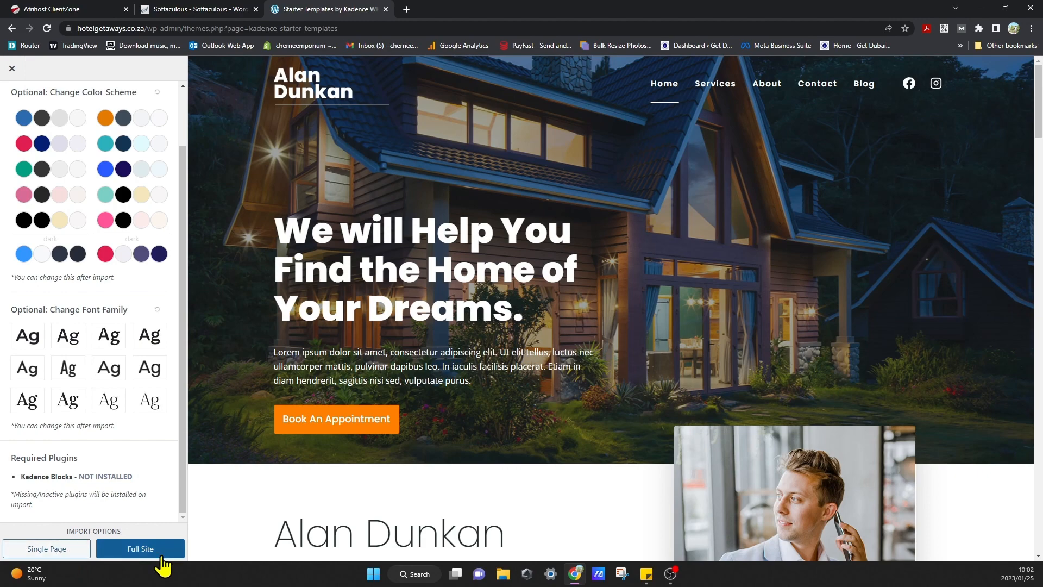
- Browse the Real Estate template's Services, About, Contact and Blog pages, then return to Home
left_click(718, 86)
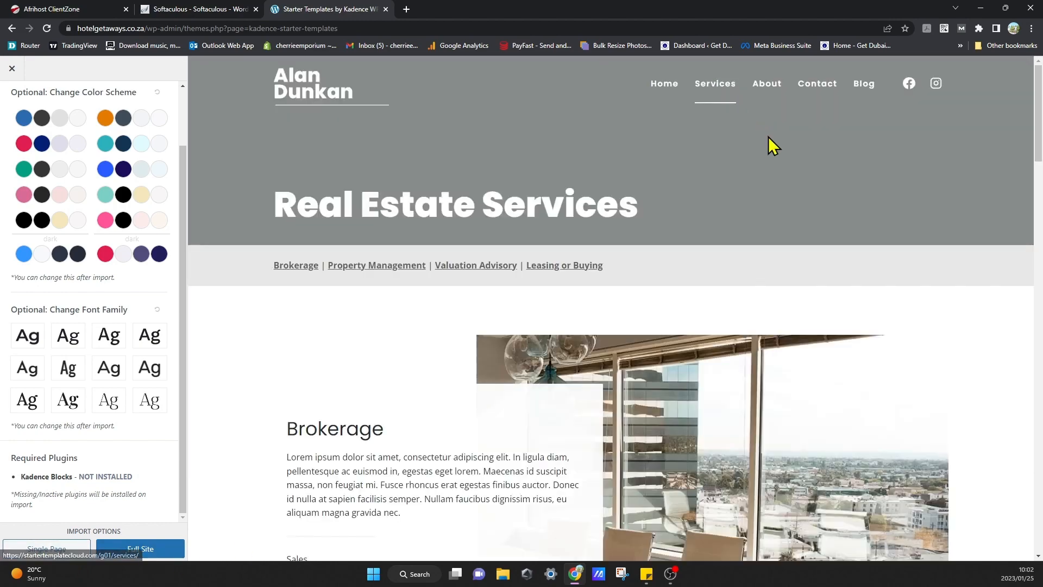
scroll(719, 288, "down", 5)
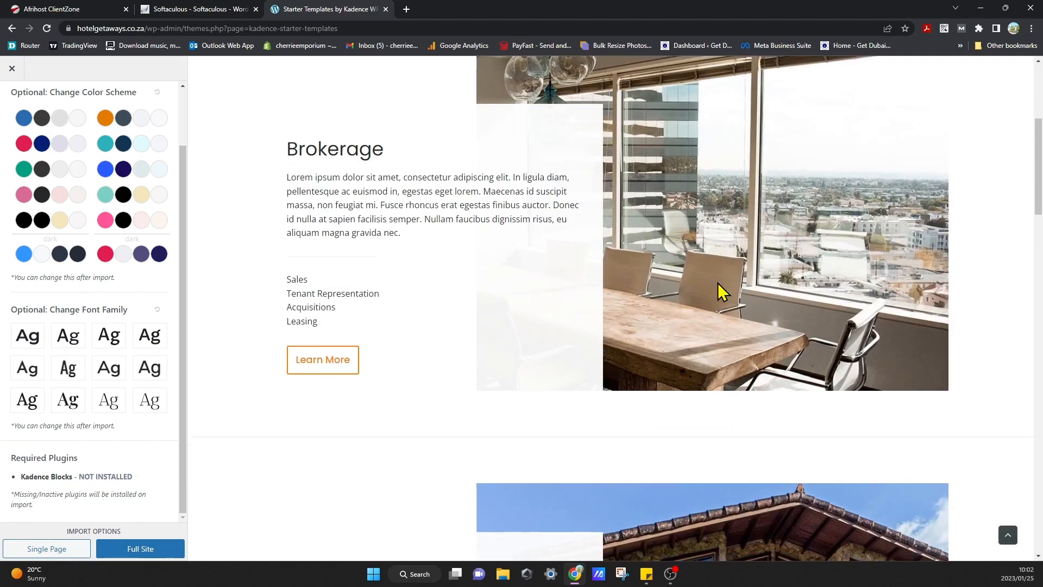
scroll(718, 283, "down", 5)
scroll(719, 283, "up", 10)
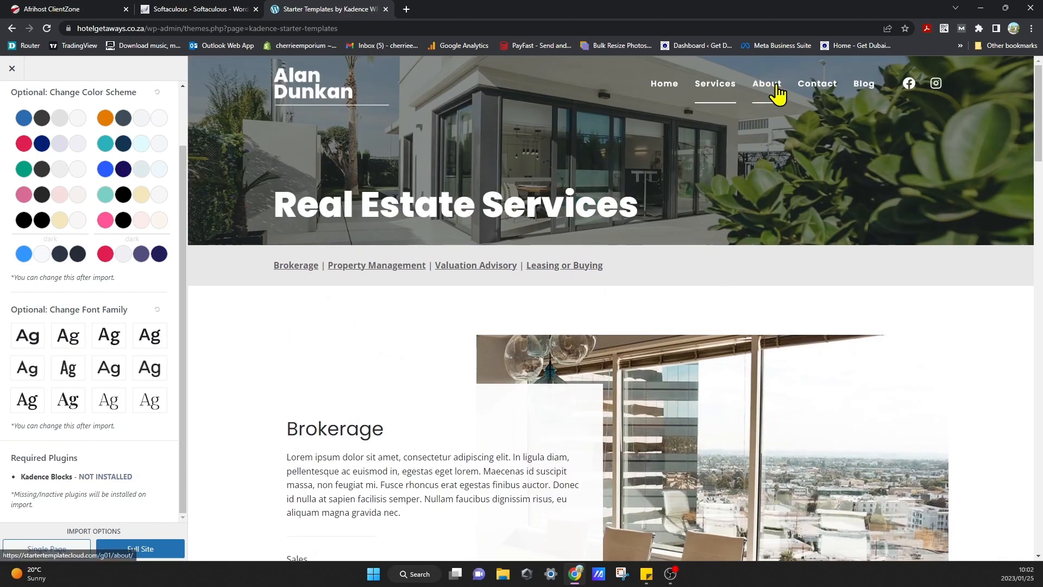
left_click(778, 93)
left_click(823, 97)
left_click(865, 102)
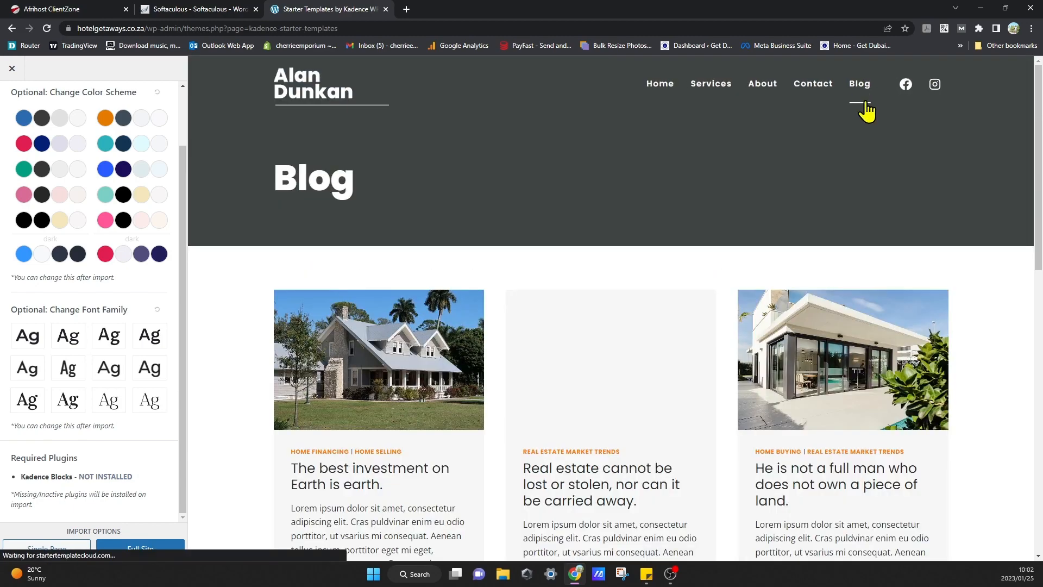
left_click(666, 90)
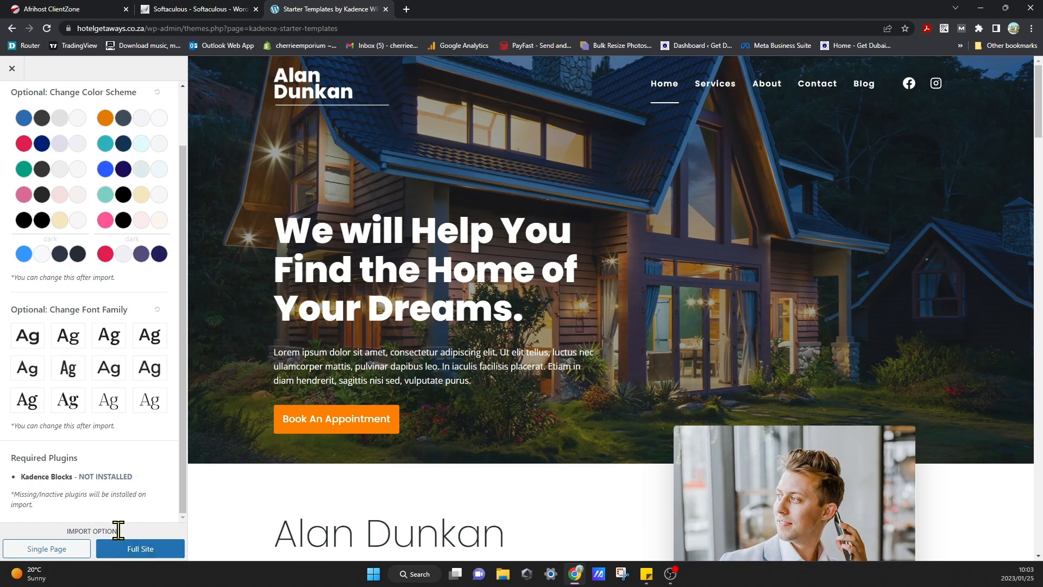
- Choose Full Site import, check details and advanced settings, and import without accepting the privacy policy
left_click(162, 550)
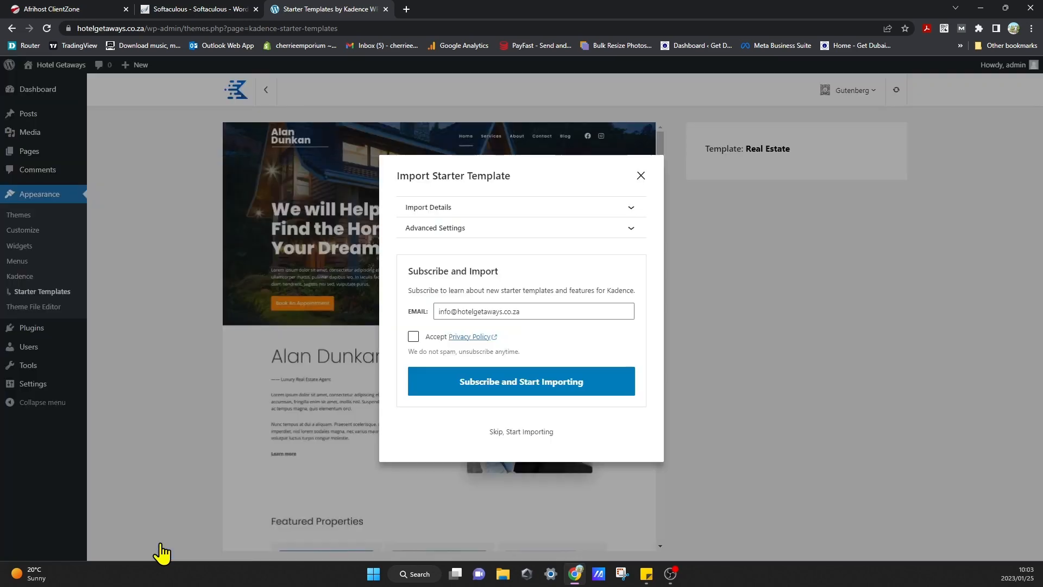
left_click(439, 208)
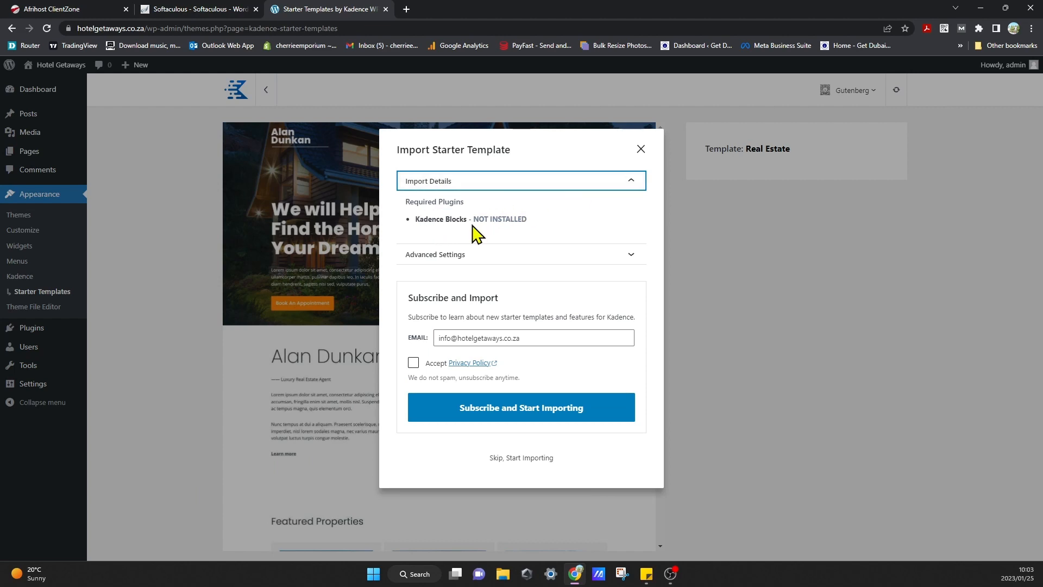
left_click(629, 181)
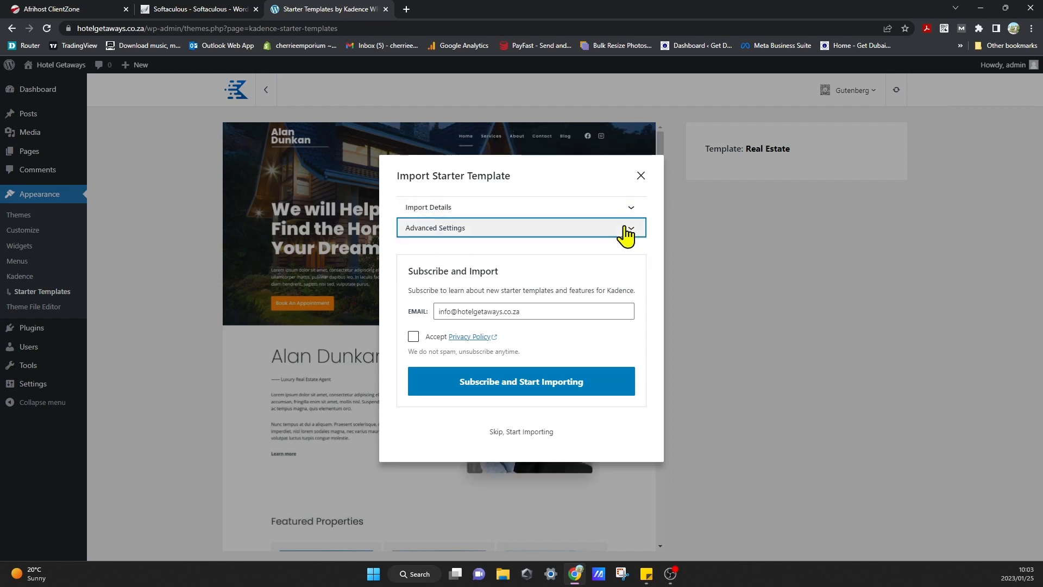
left_click(625, 229)
left_click(628, 213)
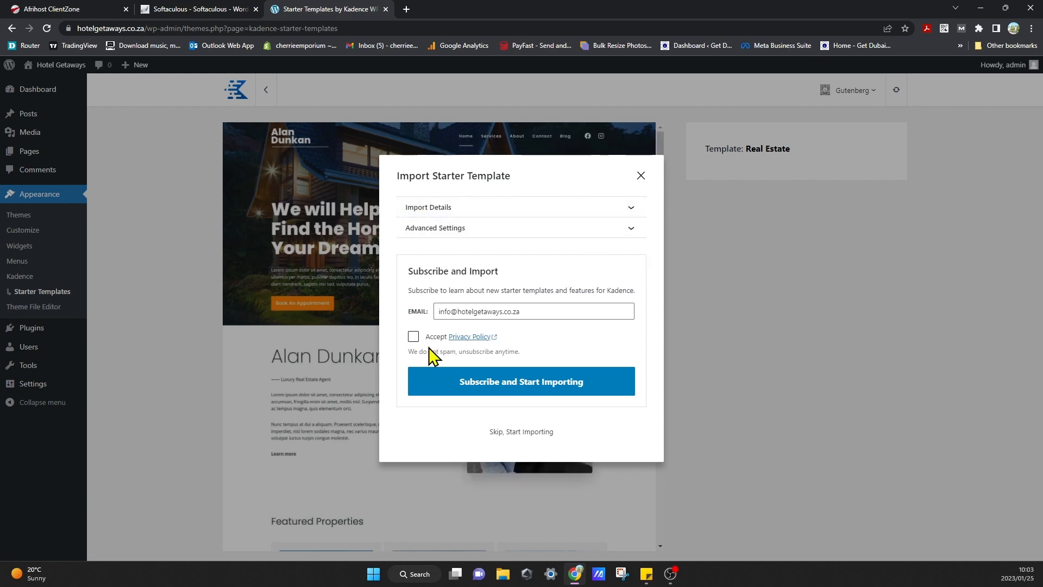
left_click(413, 336)
left_click(413, 337)
left_click(521, 432)
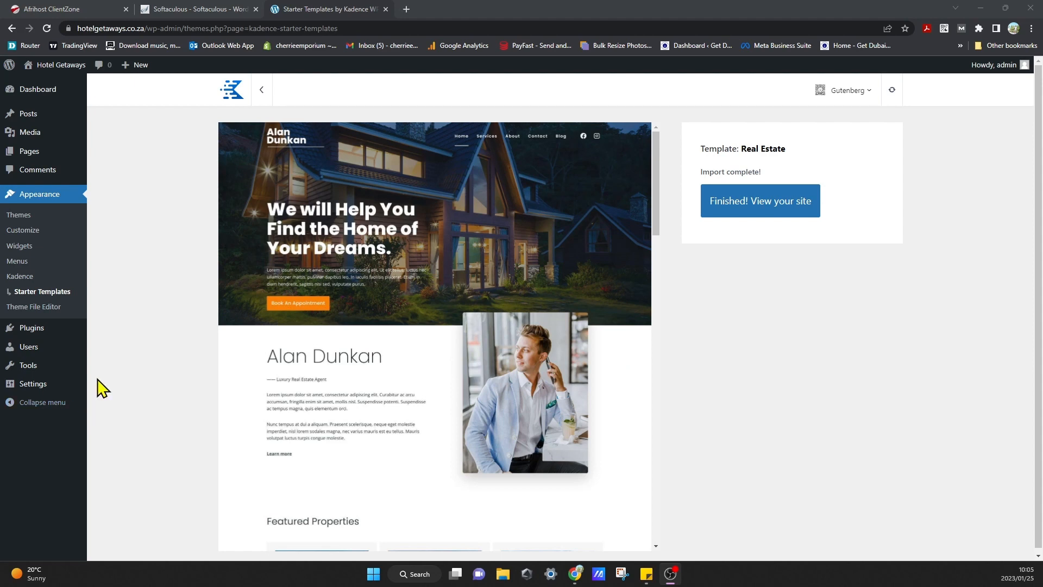
- View the finished site and scroll through the Real Estate homepage and back to the top
left_click(763, 214)
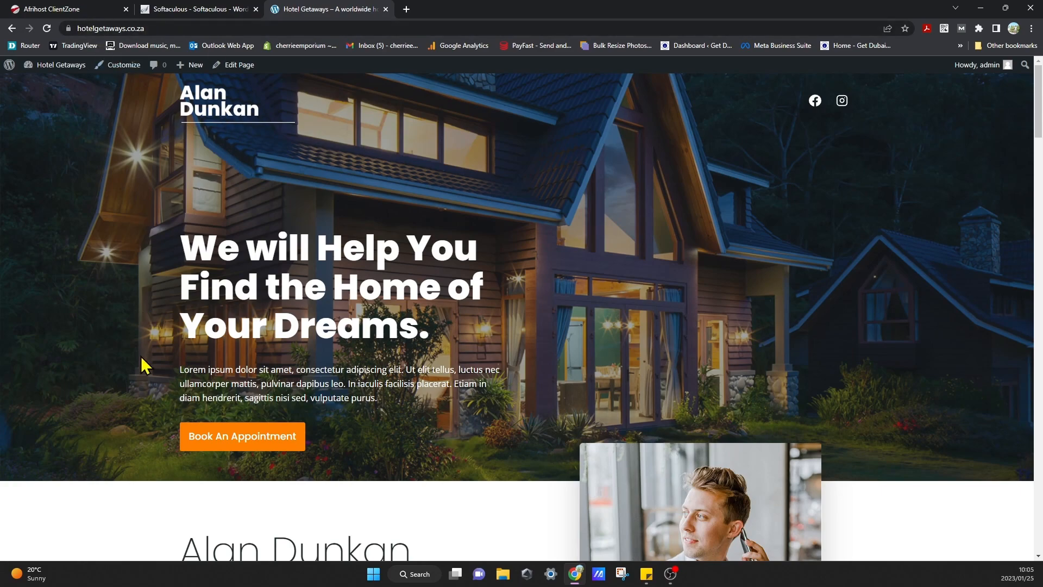
scroll(140, 383, "down", 15)
scroll(139, 382, "down", 20)
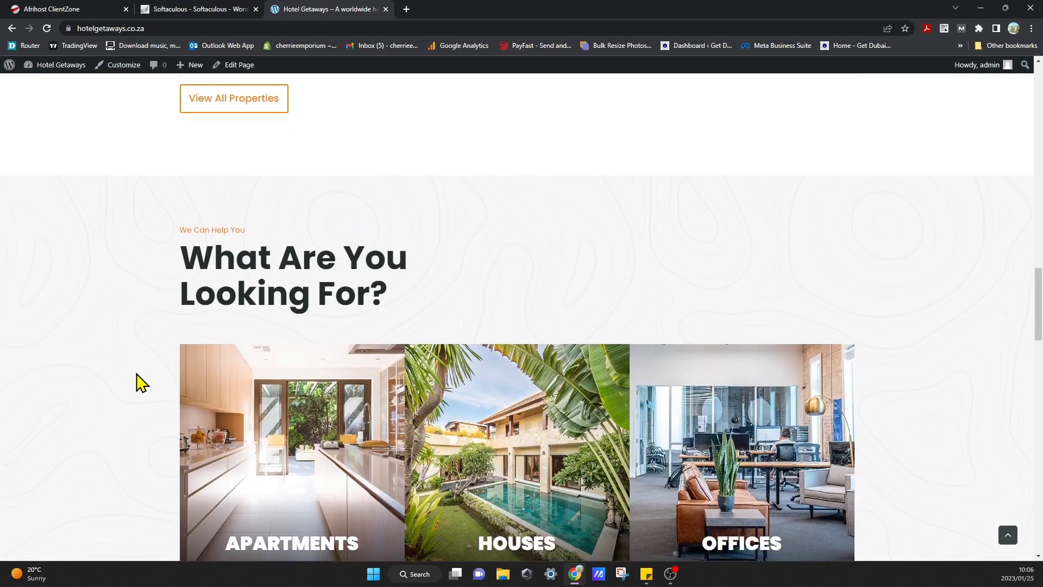
scroll(140, 383, "up", 20)
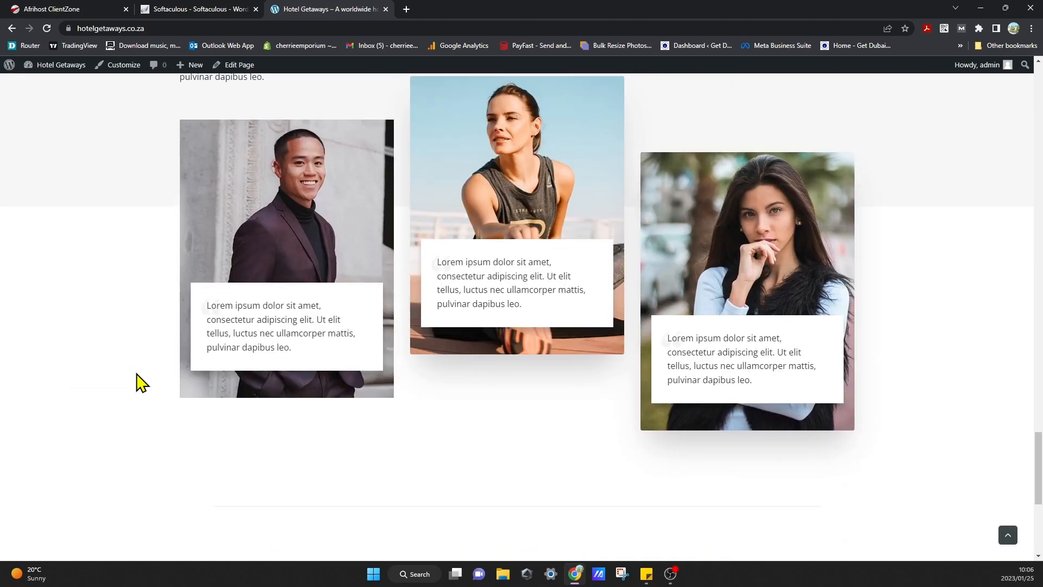
scroll(139, 383, "up", 15)
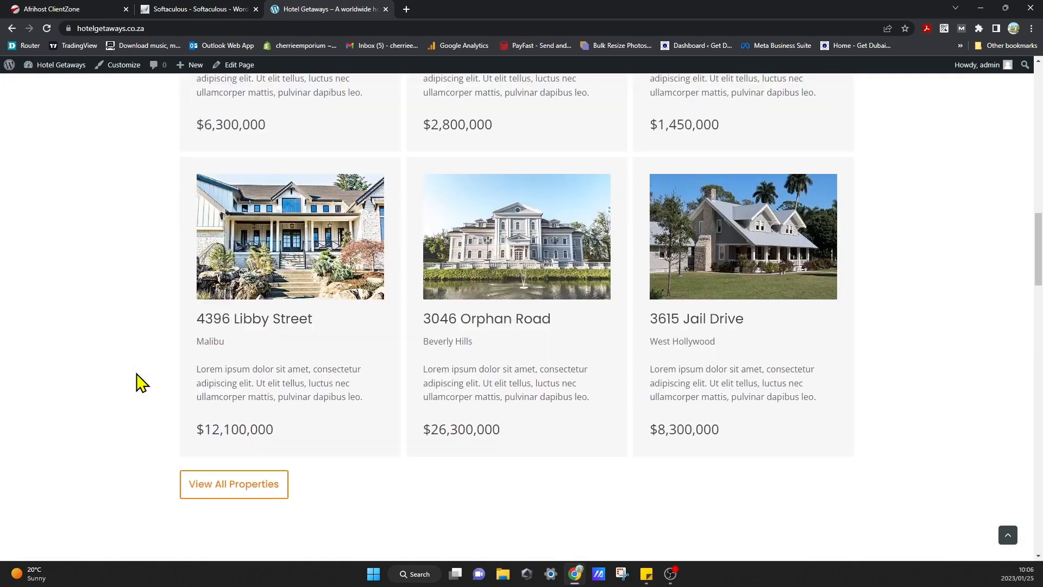
scroll(140, 383, "up", 2)
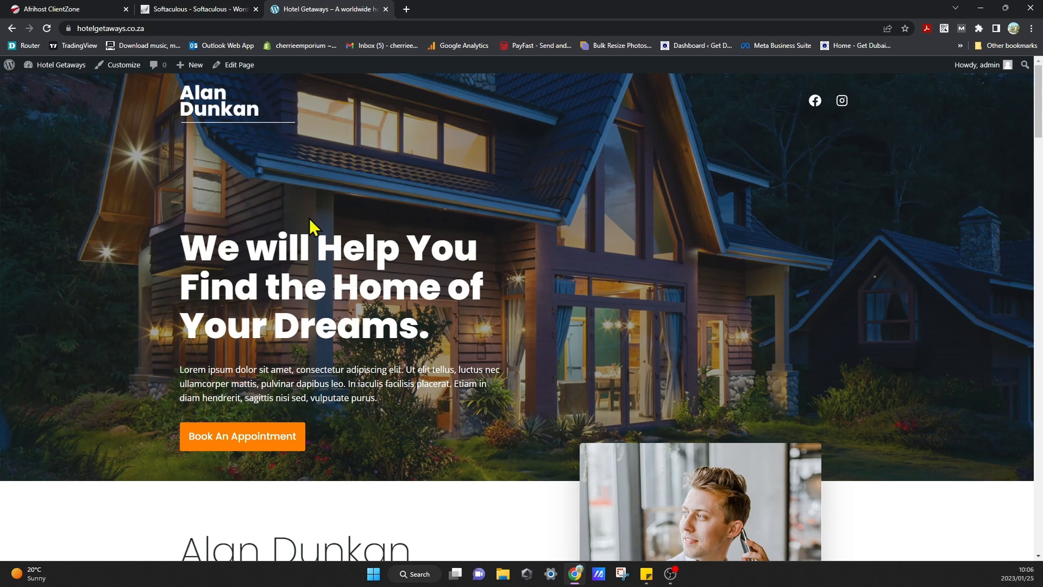
- Edit the Home page, close the block editor welcome guide, and exit to the Pages list
left_click(248, 71)
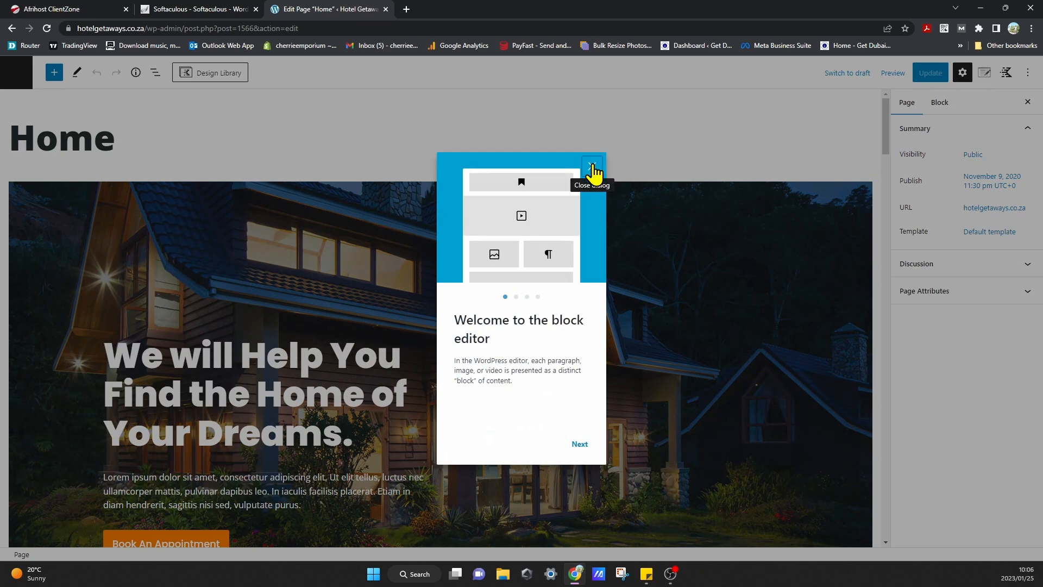
left_click(592, 166)
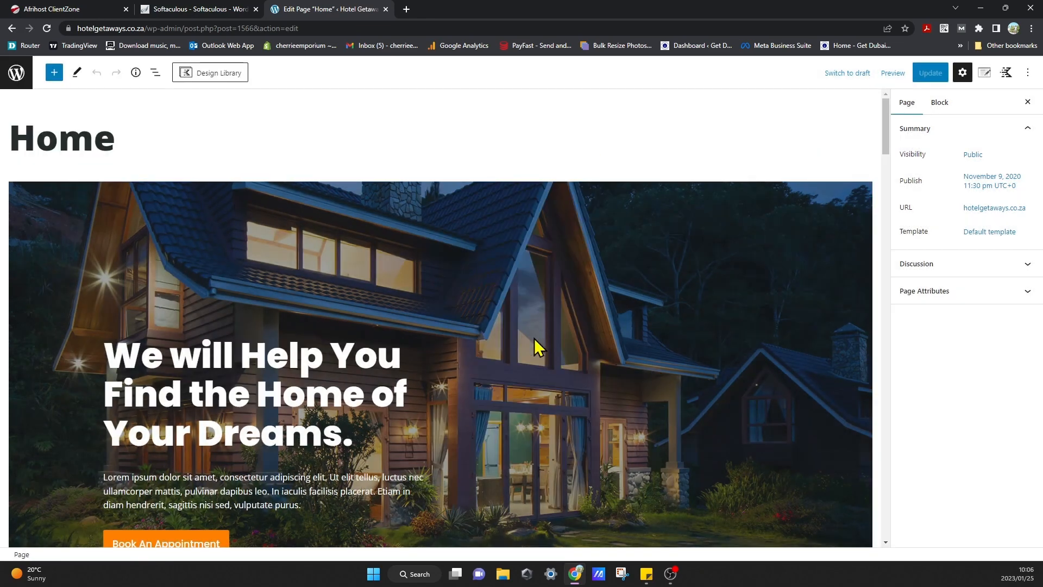
left_click(21, 74)
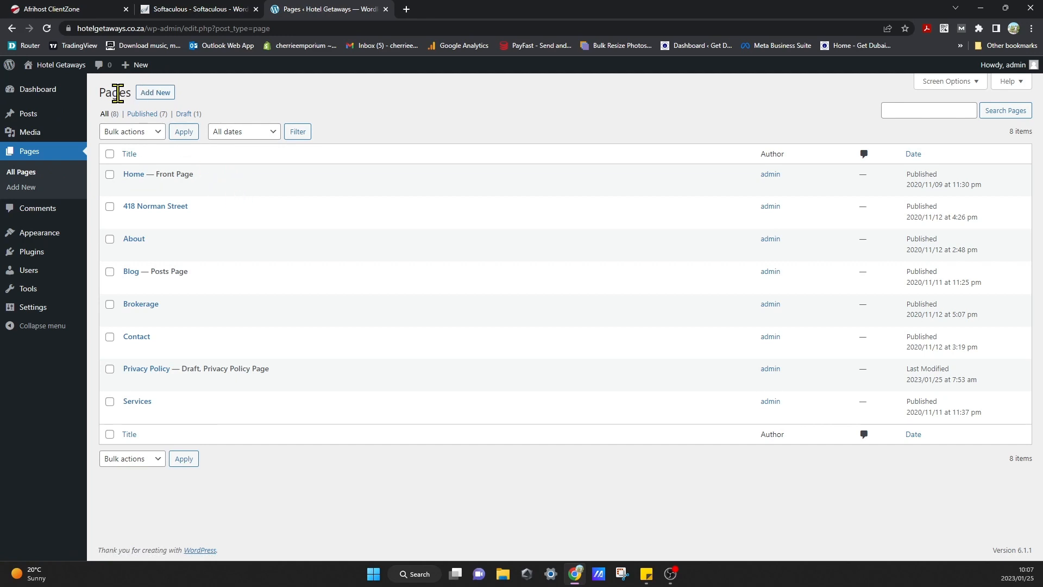
- Return to the admin Dashboard and browse the sidebar menus' submenus
left_click(43, 88)
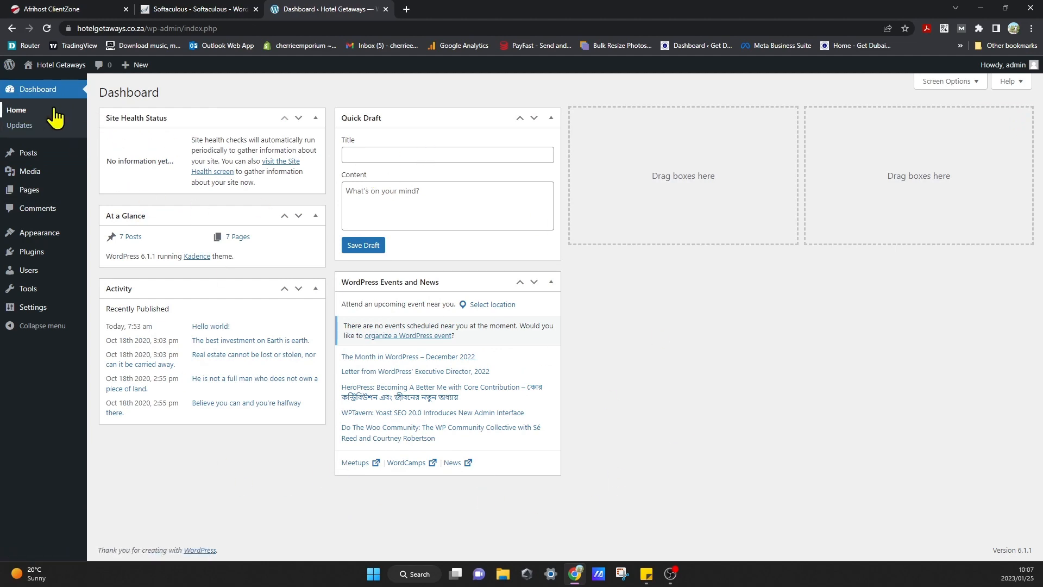
mouse_move(54, 193)
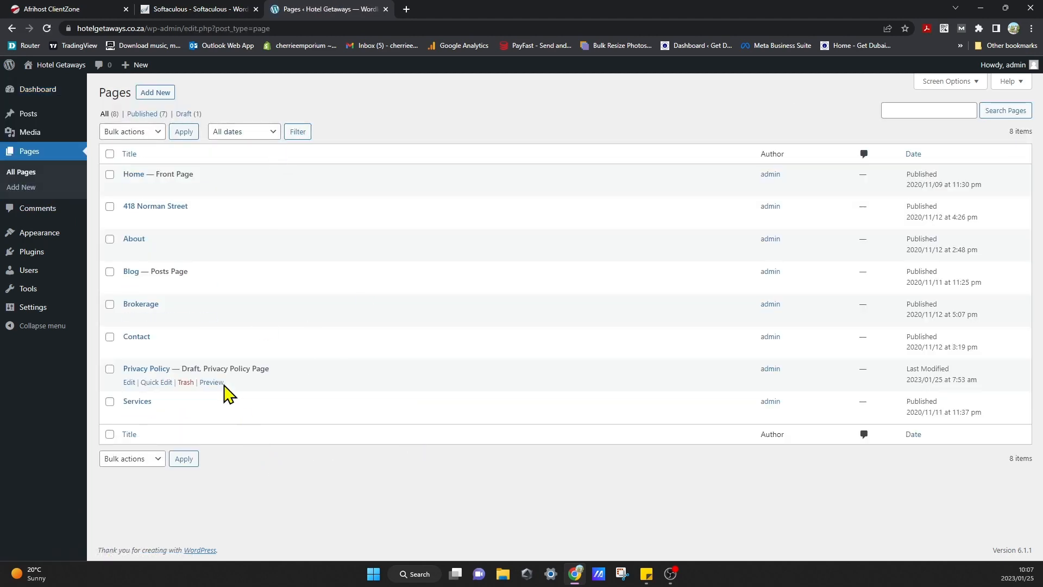
left_click(52, 93)
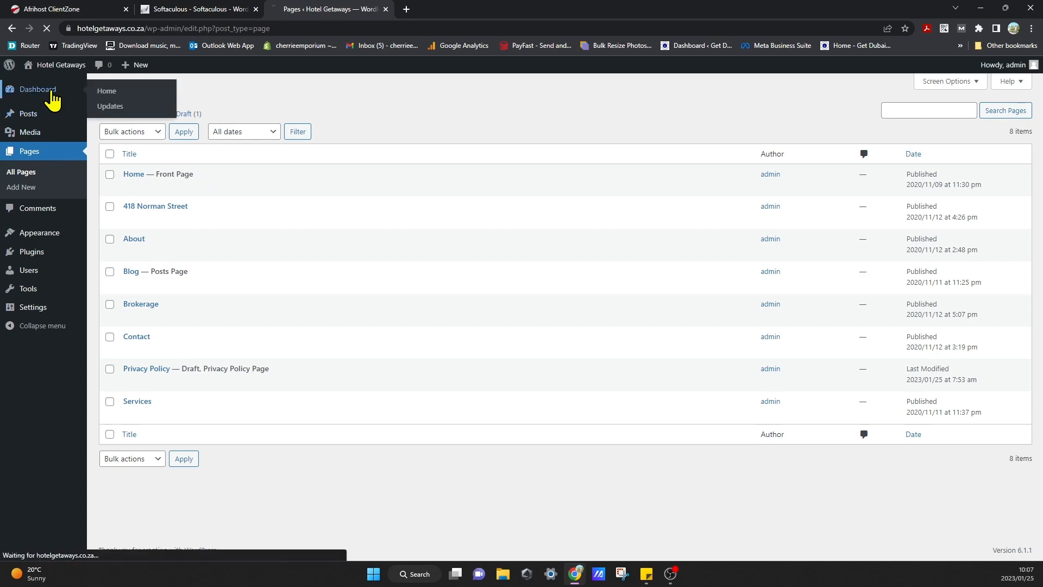
mouse_move(44, 159)
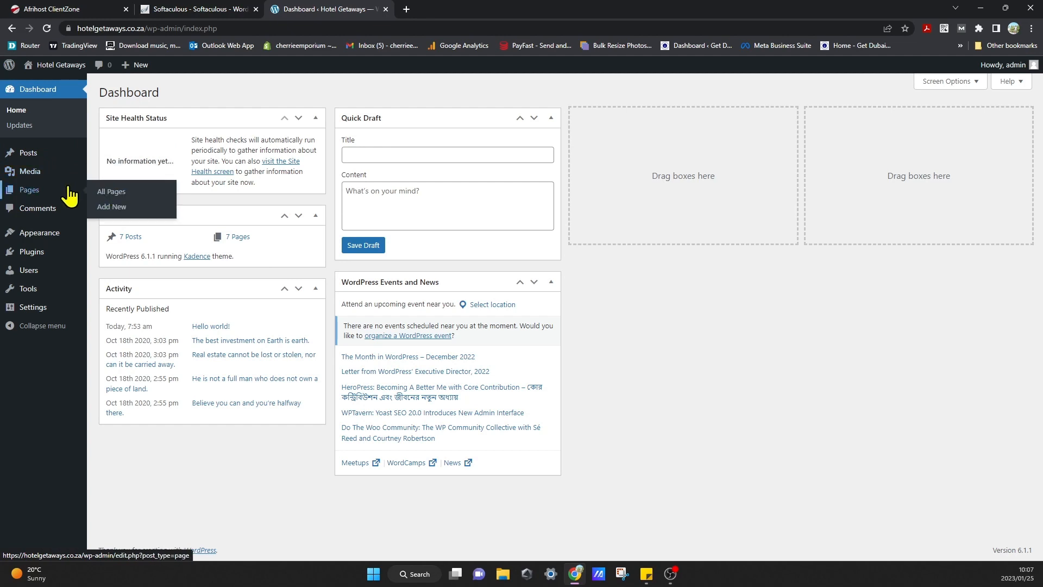
mouse_move(59, 233)
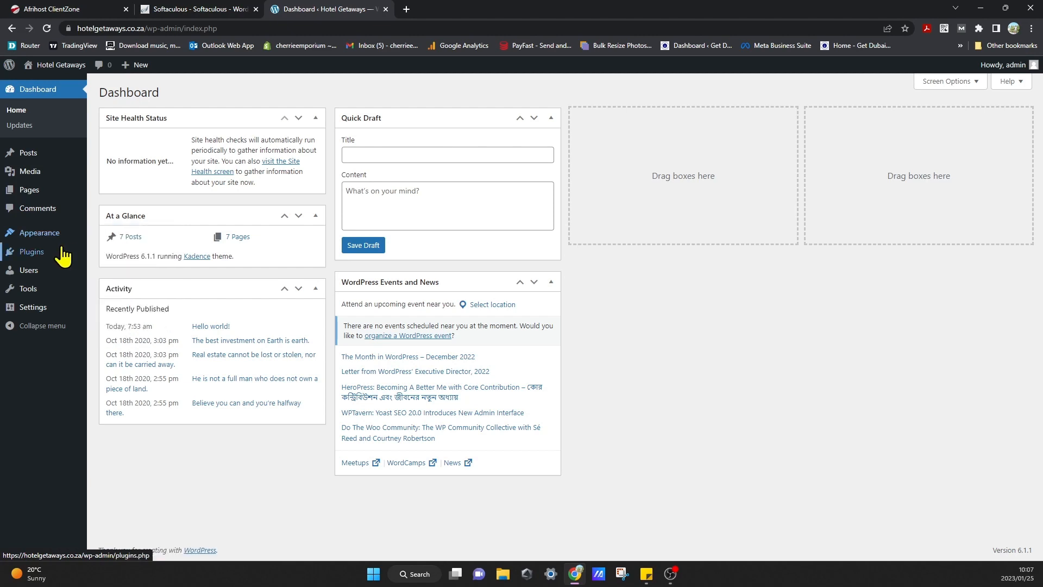
mouse_move(63, 256)
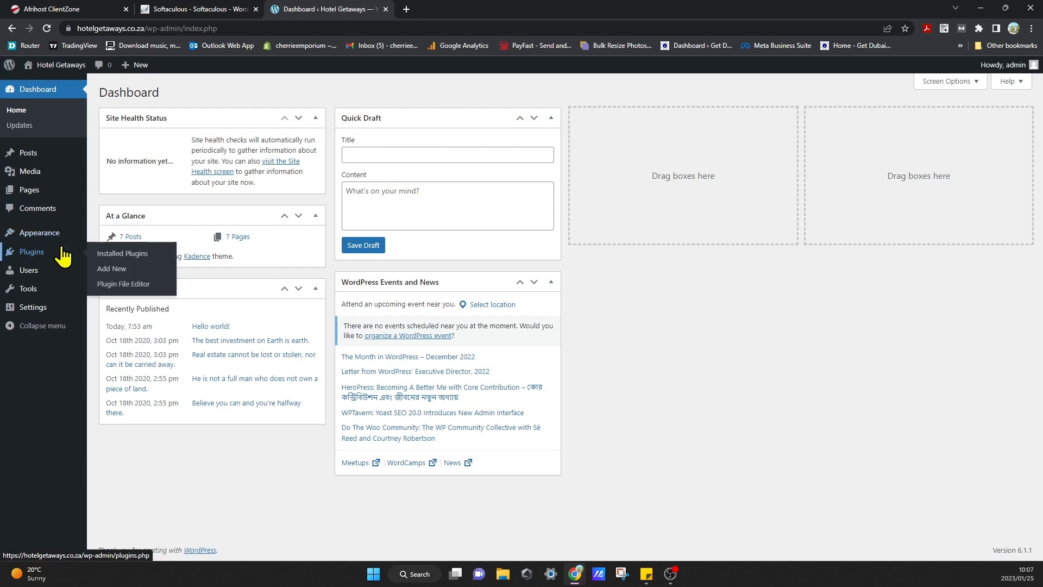
mouse_move(58, 277)
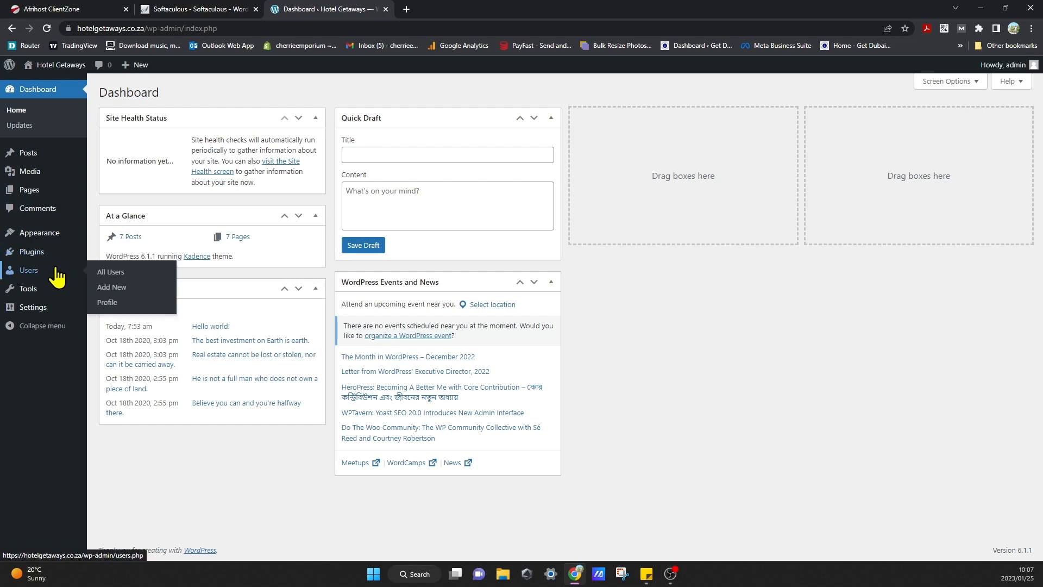
mouse_move(53, 296)
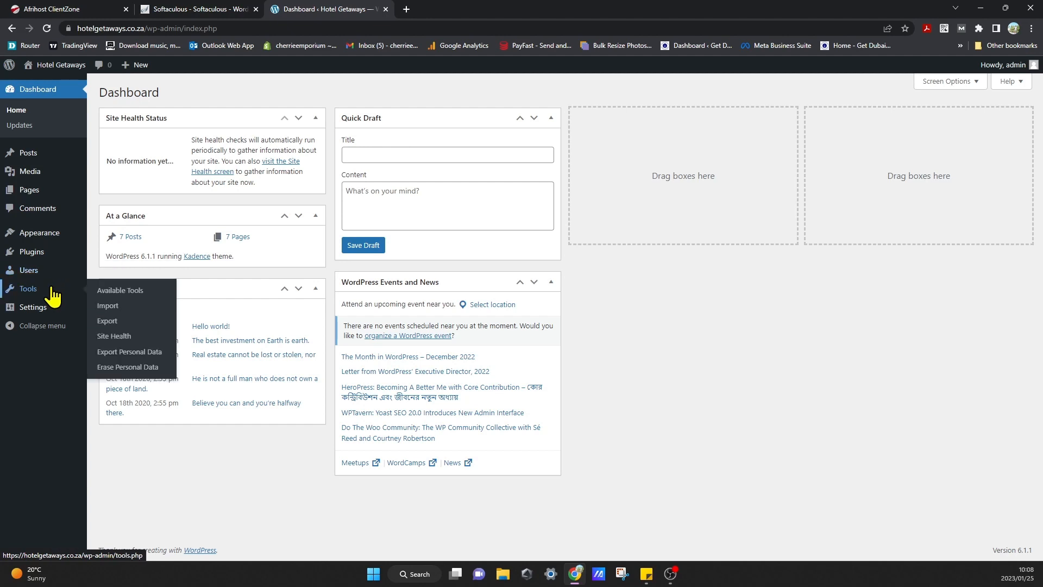
mouse_move(57, 317)
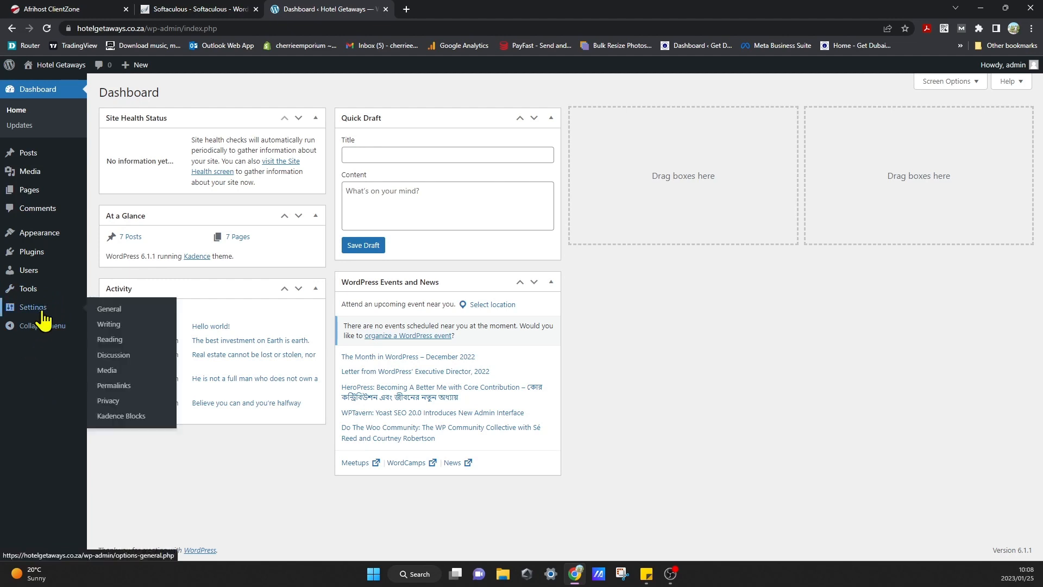
- Open General Settings and look over the Tagline, Timezone and Site Language fields without changing them
left_click(131, 315)
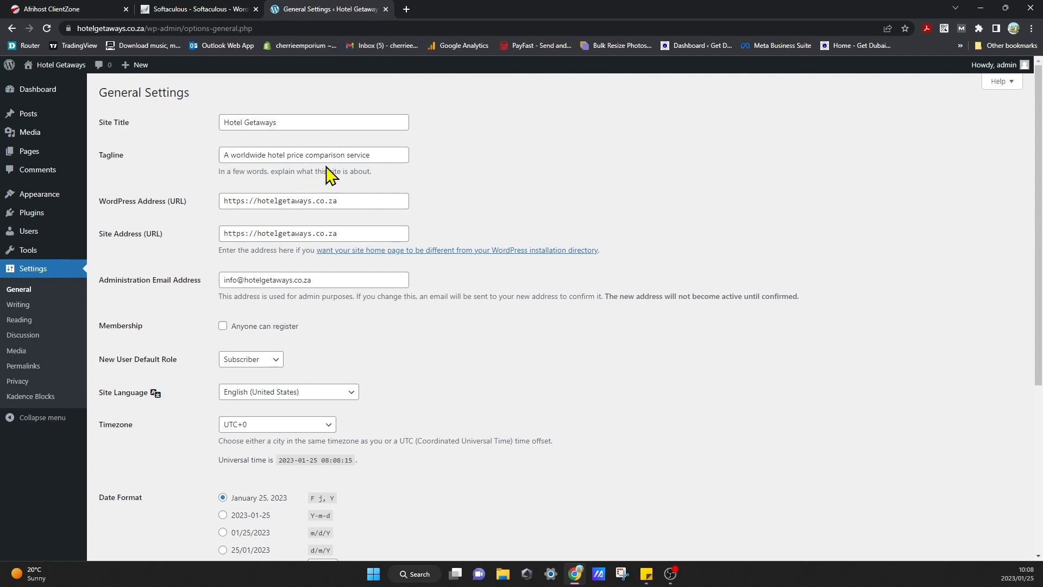
left_click(394, 156)
left_click(483, 204)
scroll(185, 413, "down", 1)
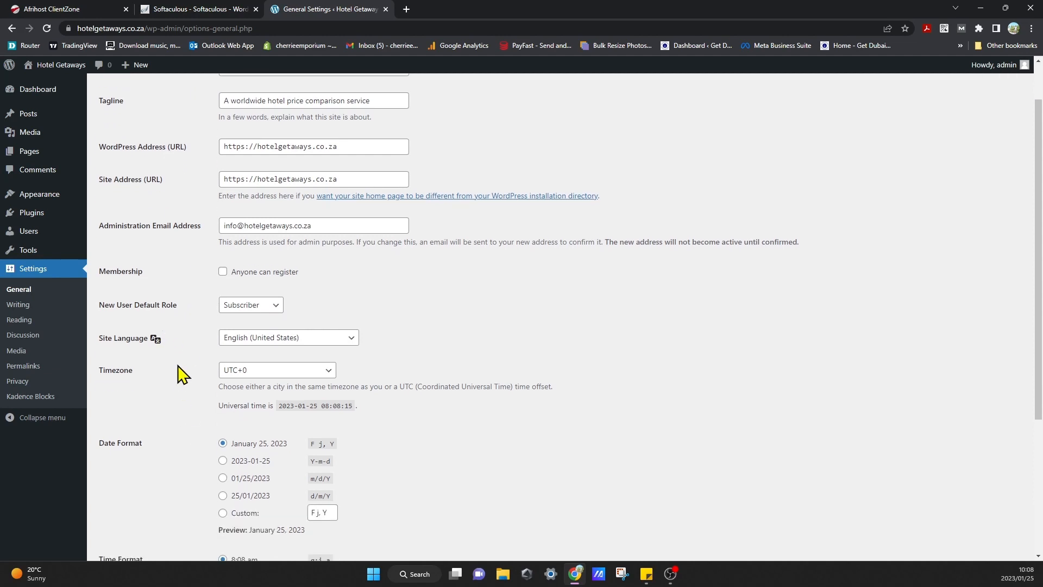
left_click(280, 372)
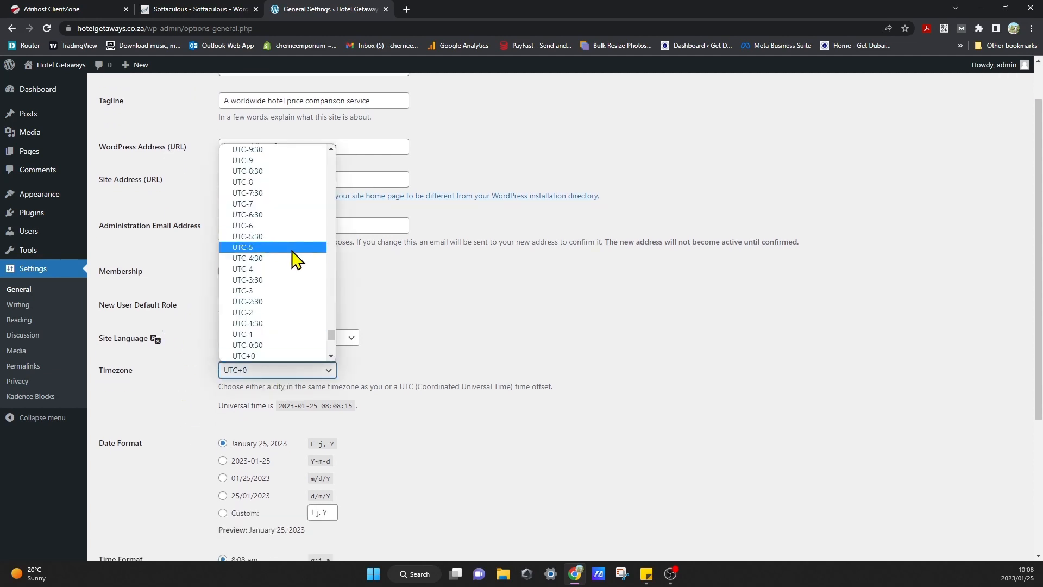
scroll(296, 260, "up", 10)
left_click(326, 312)
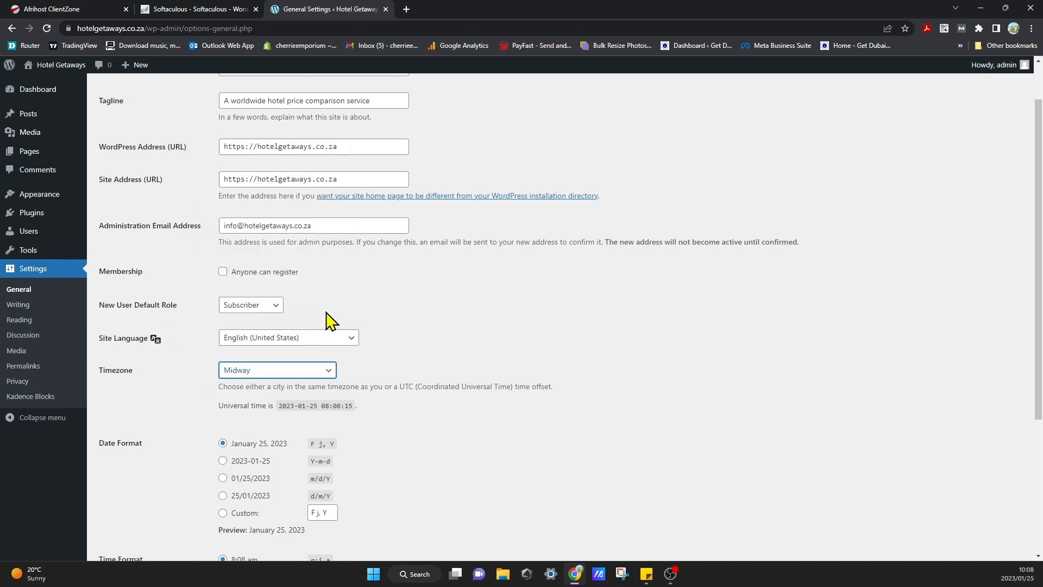
left_click(330, 341)
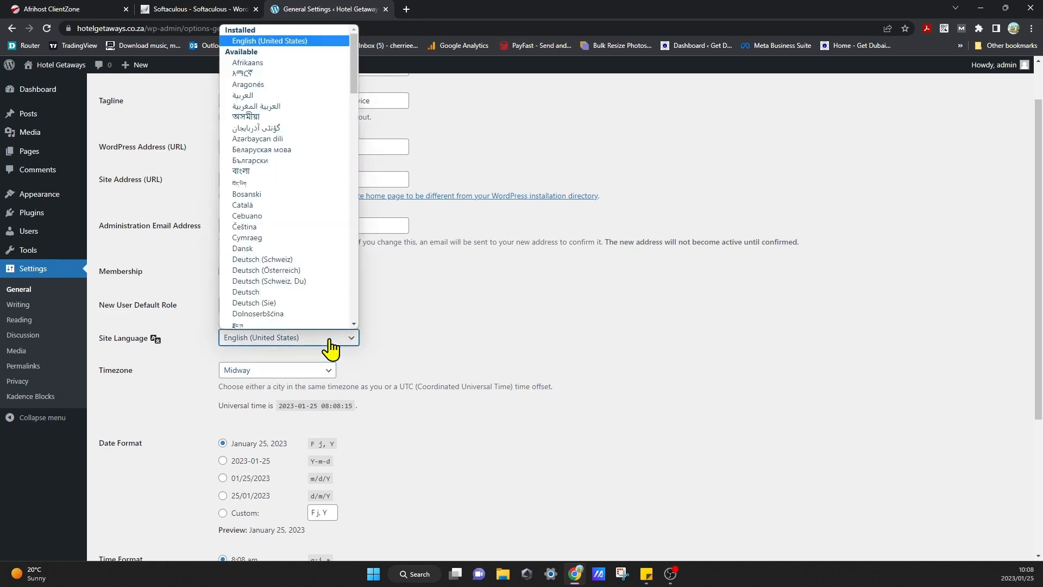
left_click(330, 342)
- Search the timezone list and set the site timezone to Johannesburg
left_click(314, 375)
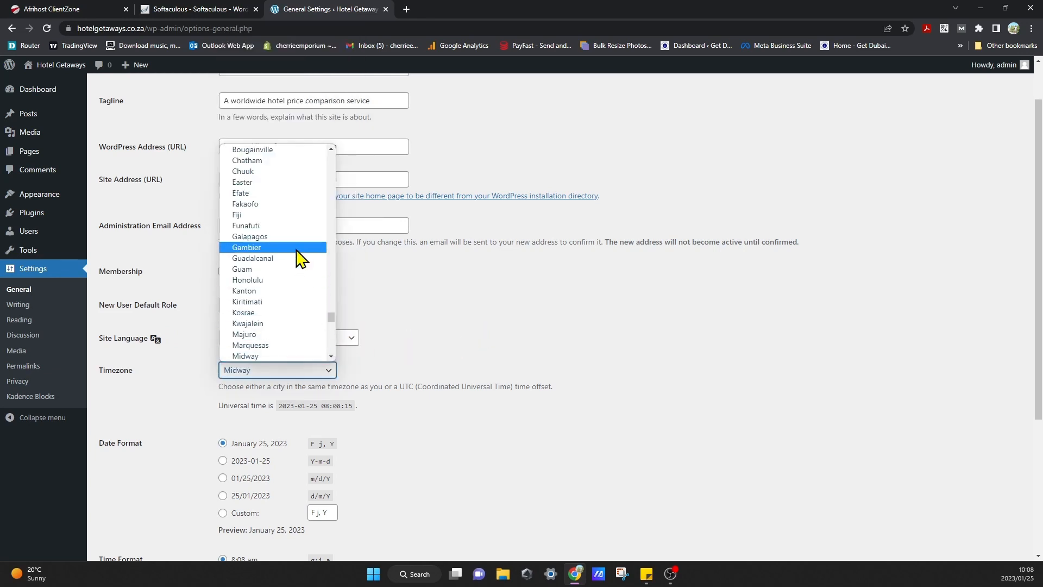
scroll(298, 319, "down", 10)
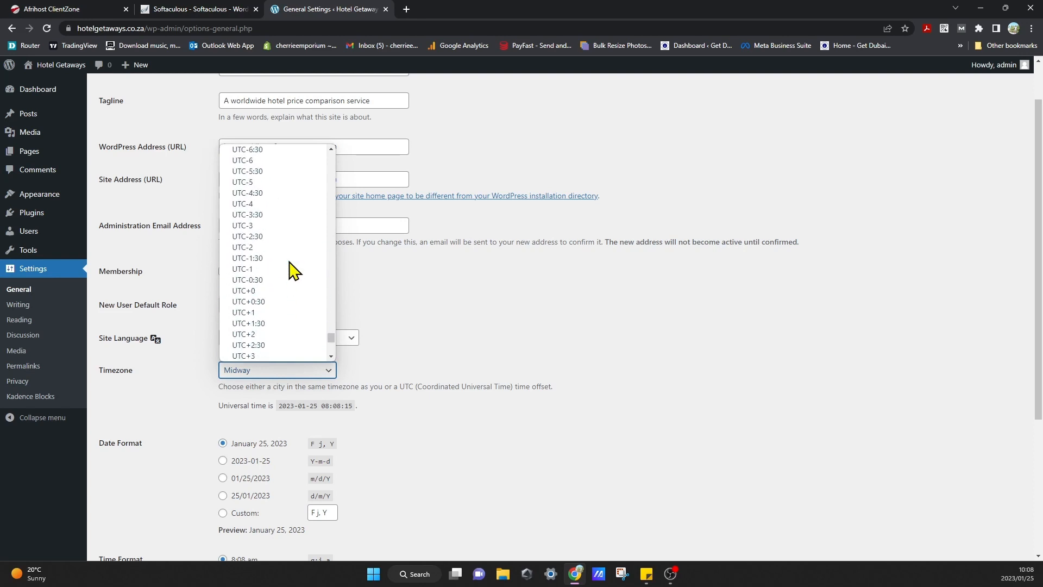
scroll(289, 262, "up", 10)
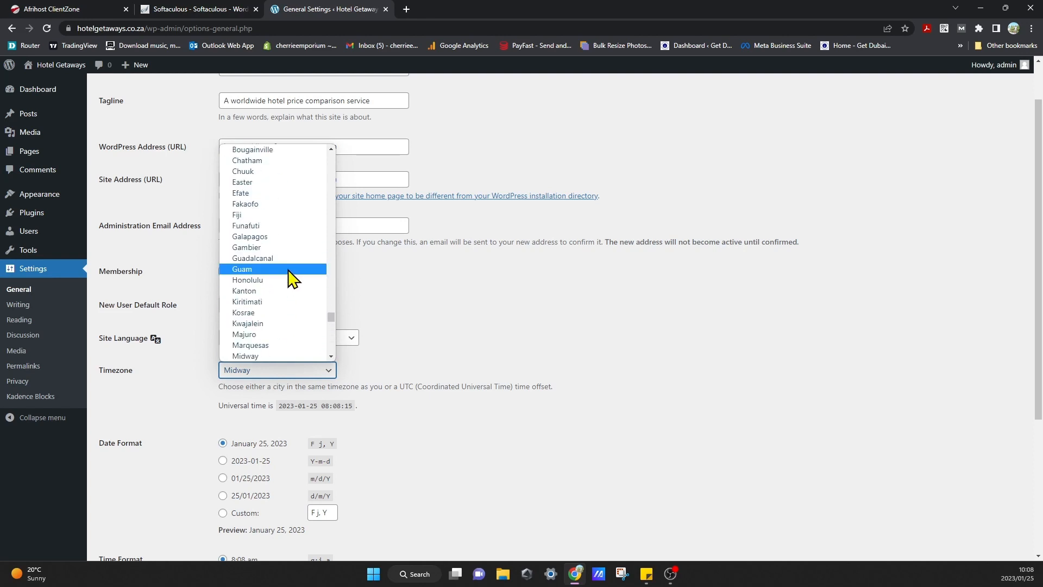
left_click(162, 402)
left_click(318, 371)
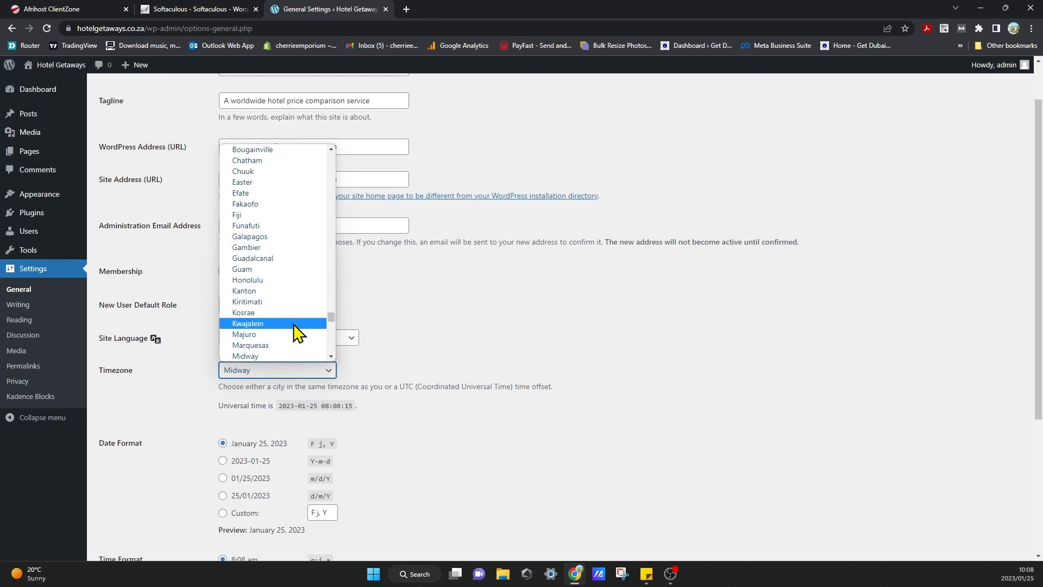
scroll(298, 331, "up", 5)
type("so")
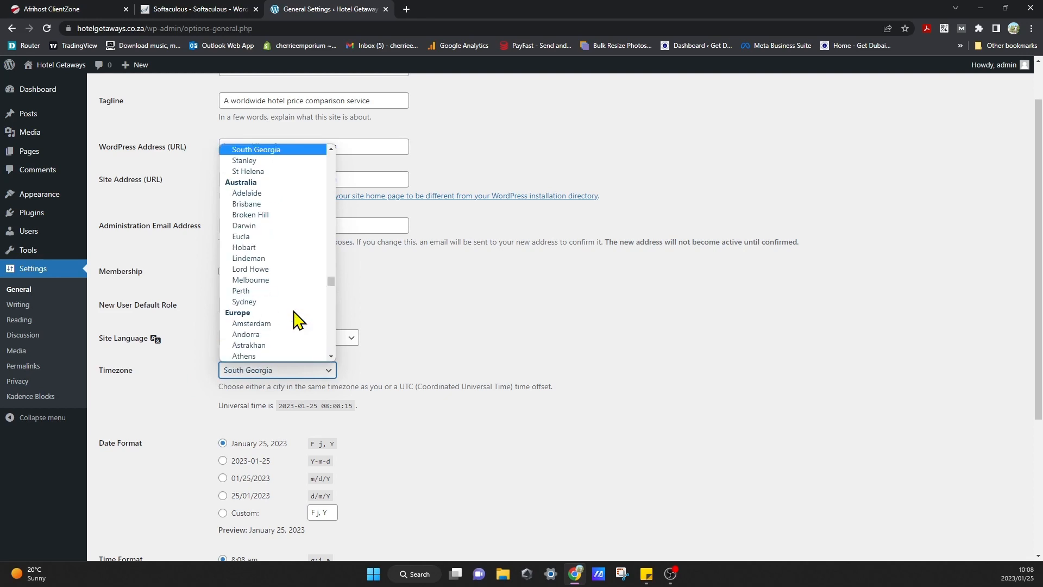
scroll(293, 321, "up", 2)
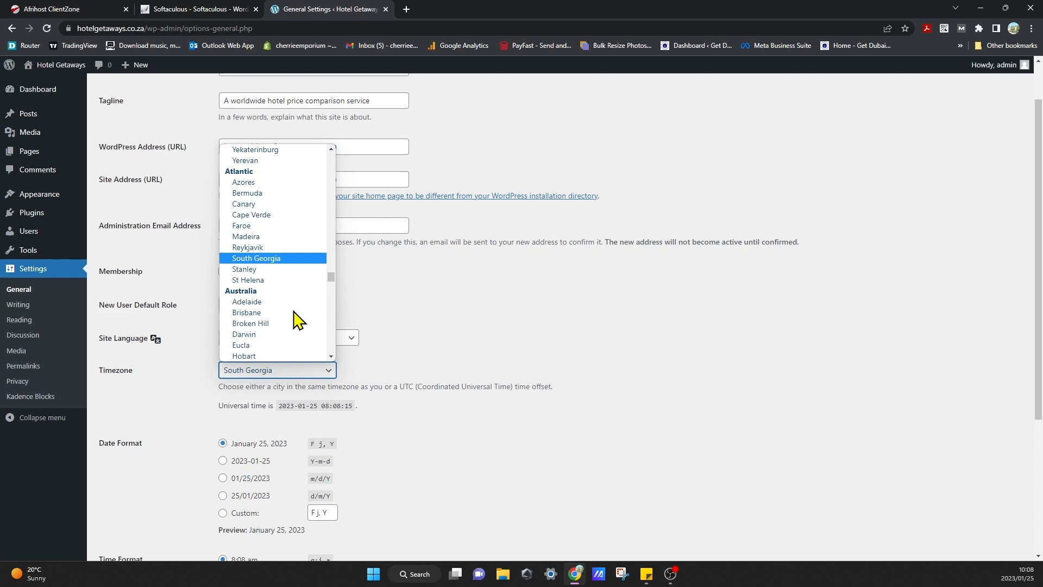
left_click(280, 373)
left_click(282, 374)
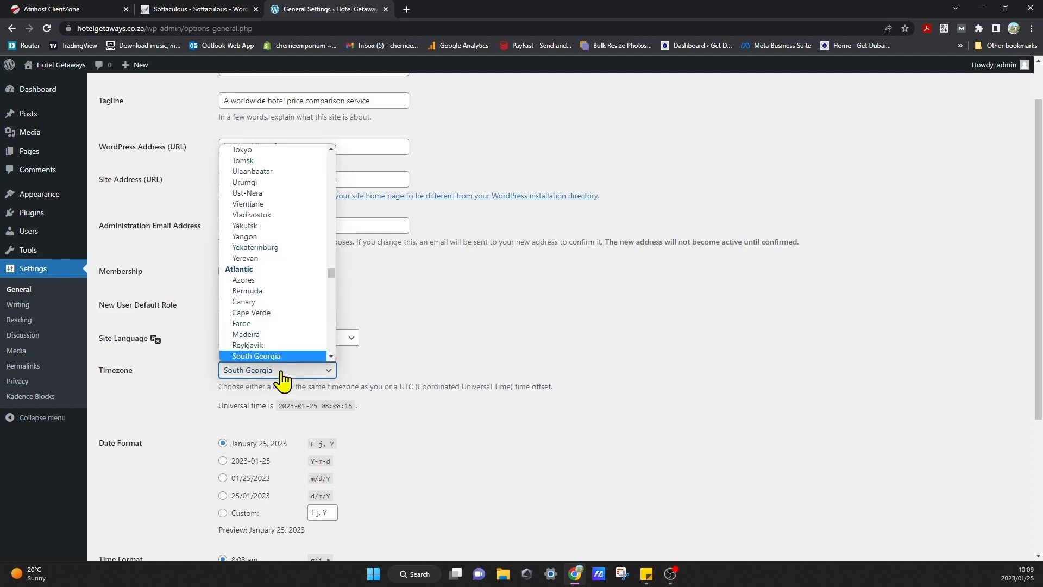
type("j")
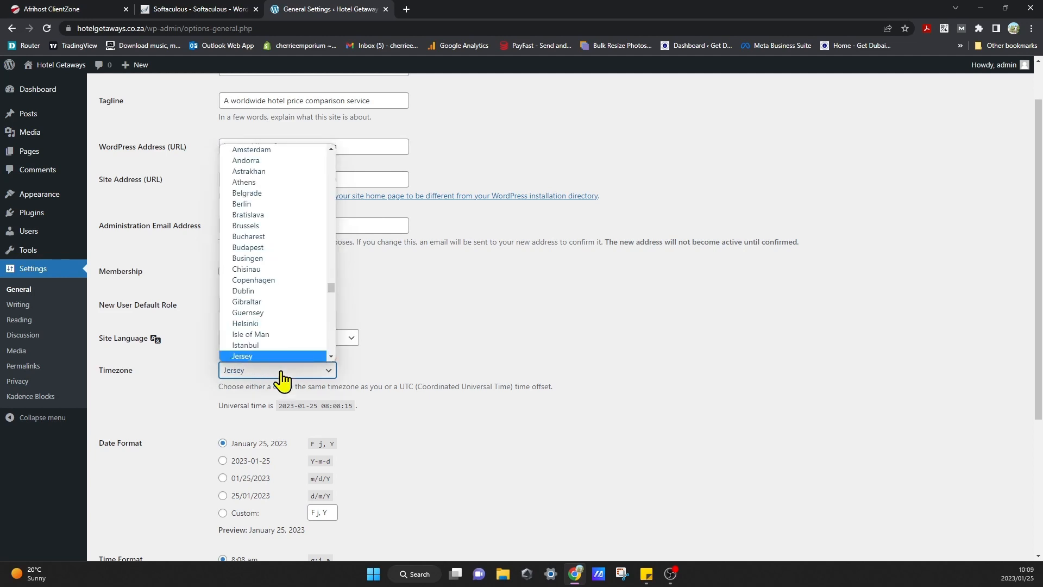
type("o")
type("j")
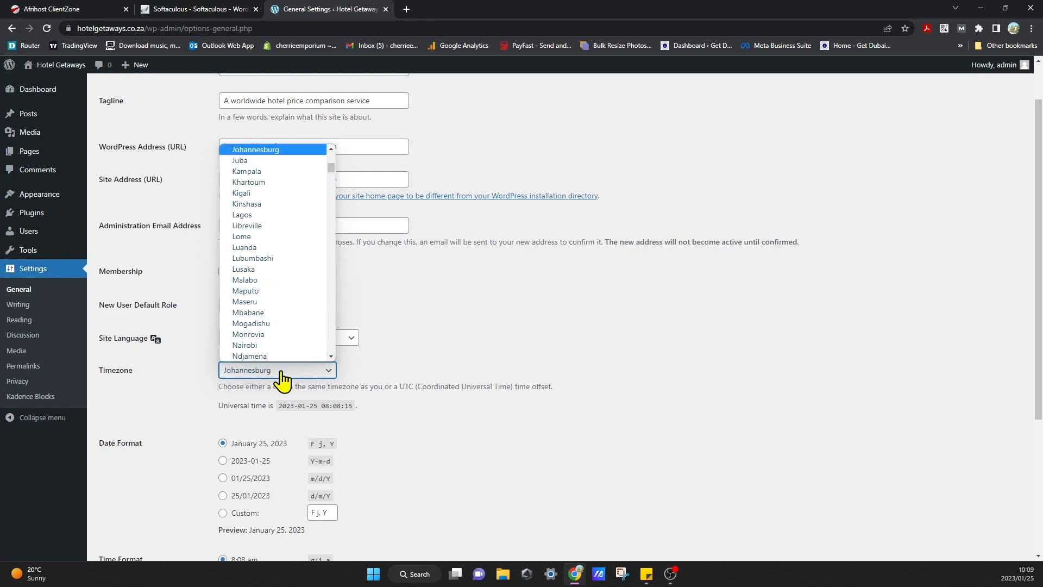
left_click(291, 148)
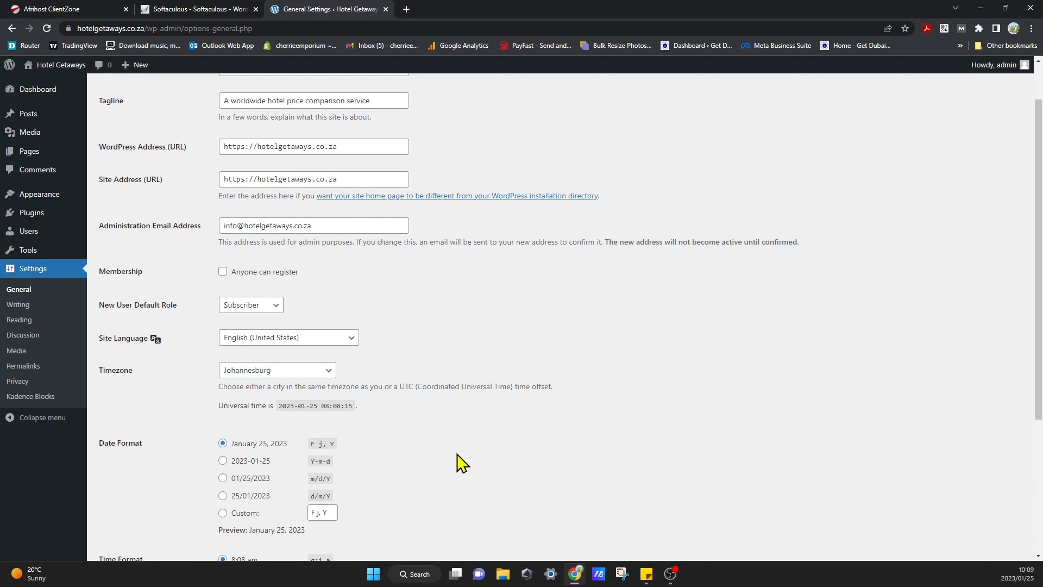
- Choose the d/m/Y date format (25/01/2023) and save the General Settings
scroll(448, 464, "down", 1)
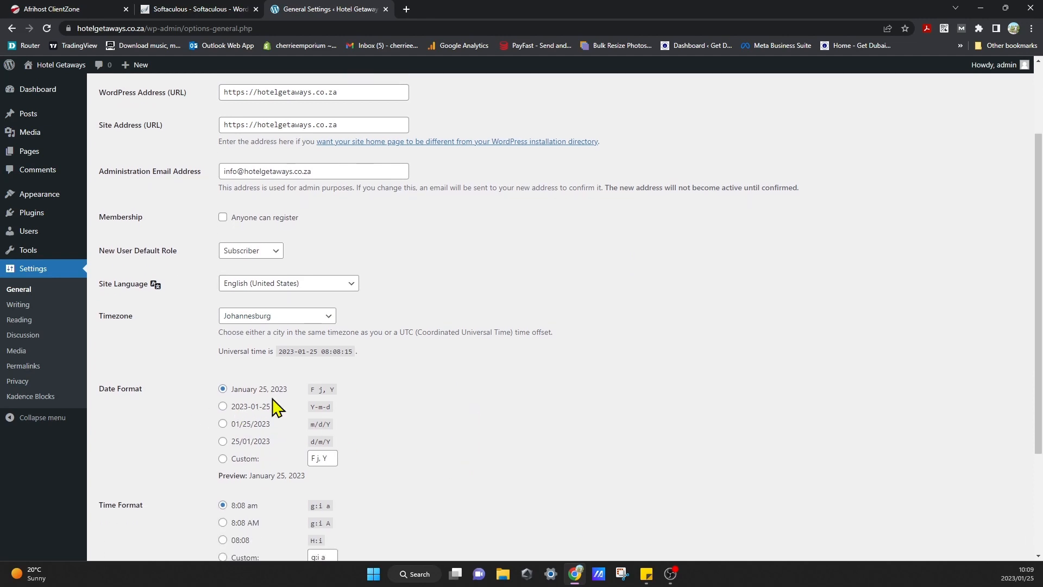
left_click(263, 445)
scroll(492, 442, "down", 2)
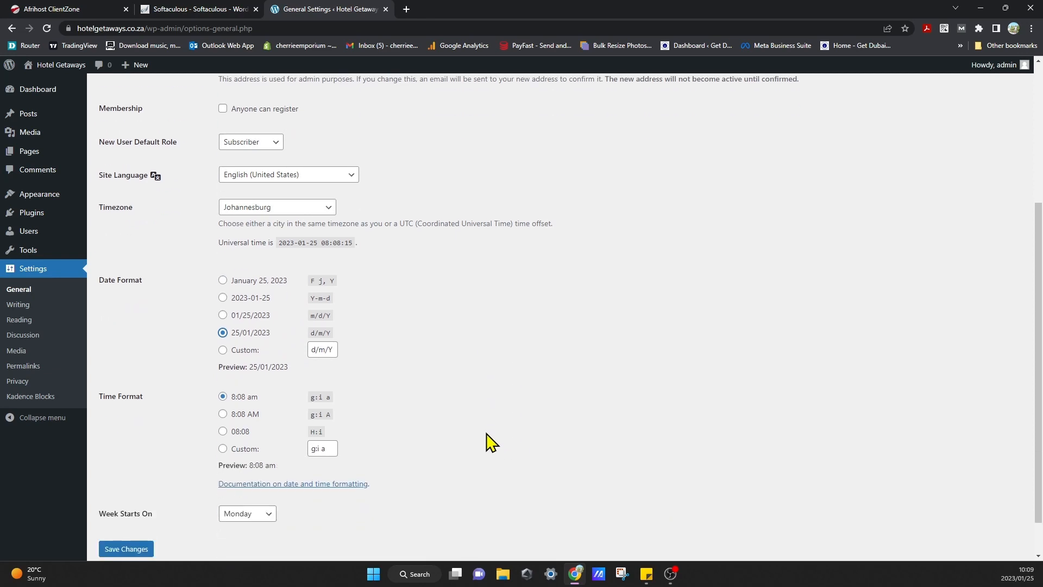
scroll(492, 442, "down", 1)
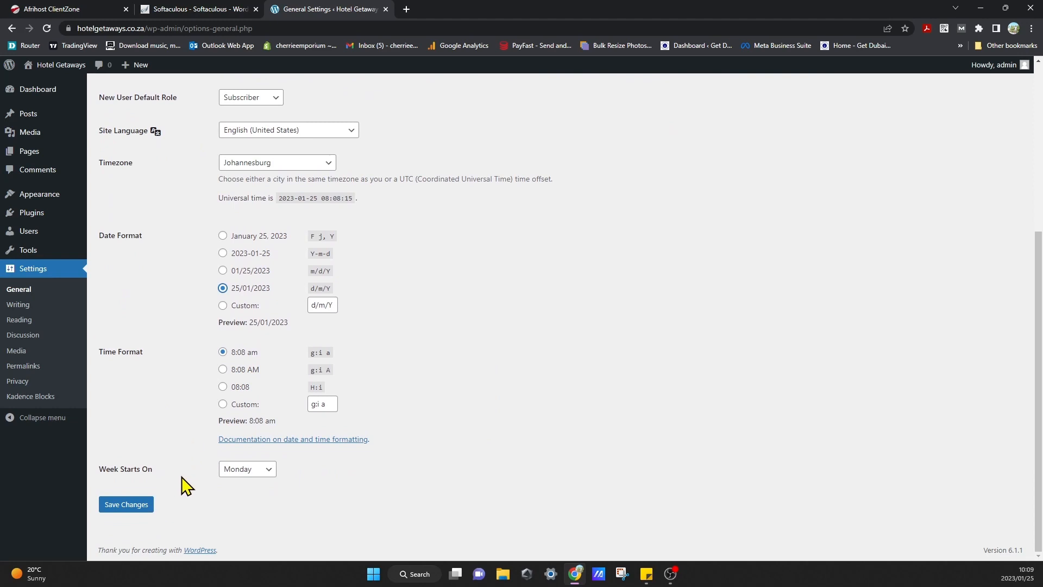
left_click(132, 504)
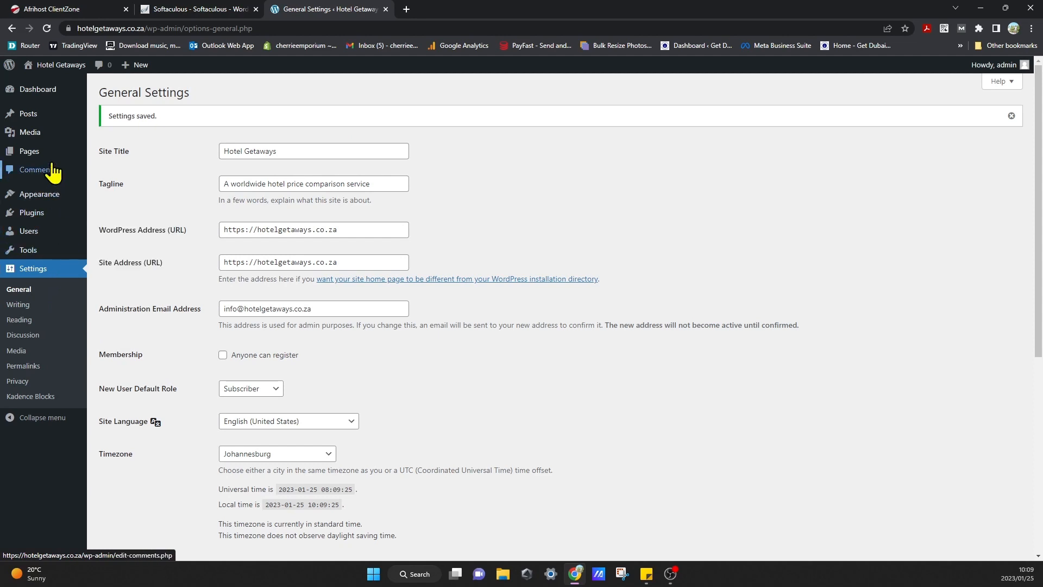
mouse_move(53, 159)
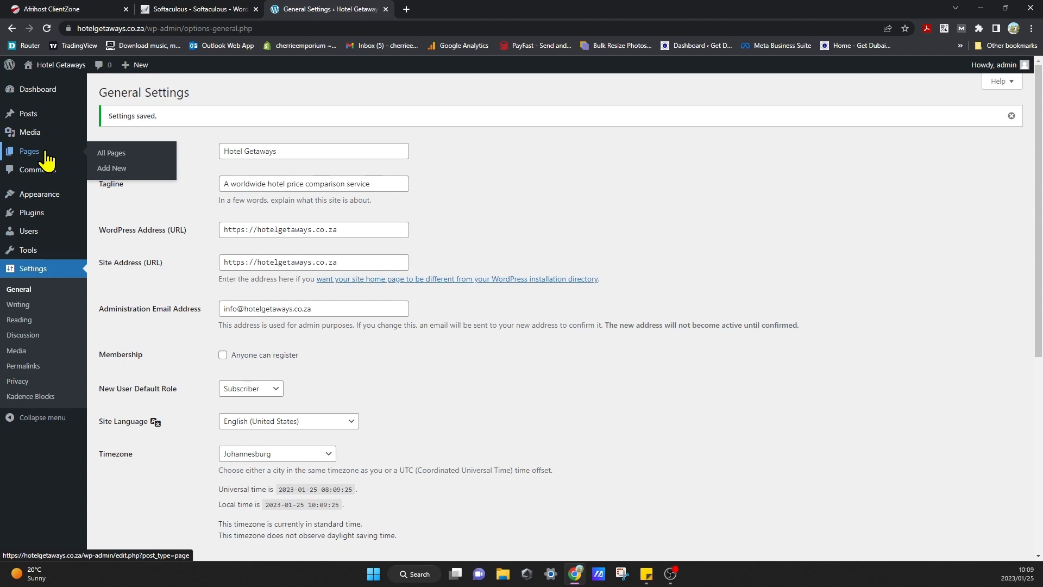
- Open 'Home — Front Page' from the Pages list in the block editor
left_click(46, 154)
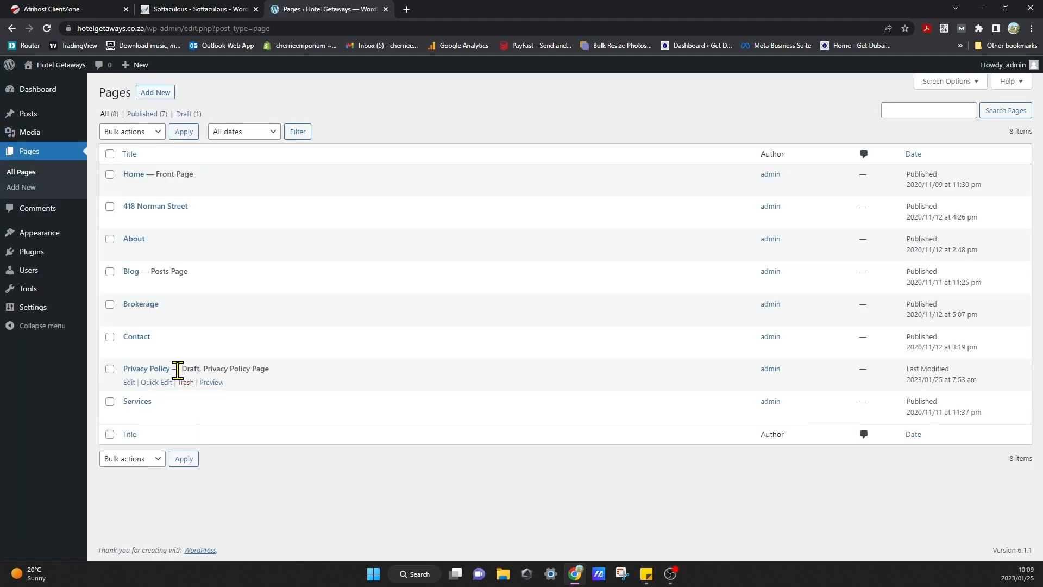
left_click(134, 175)
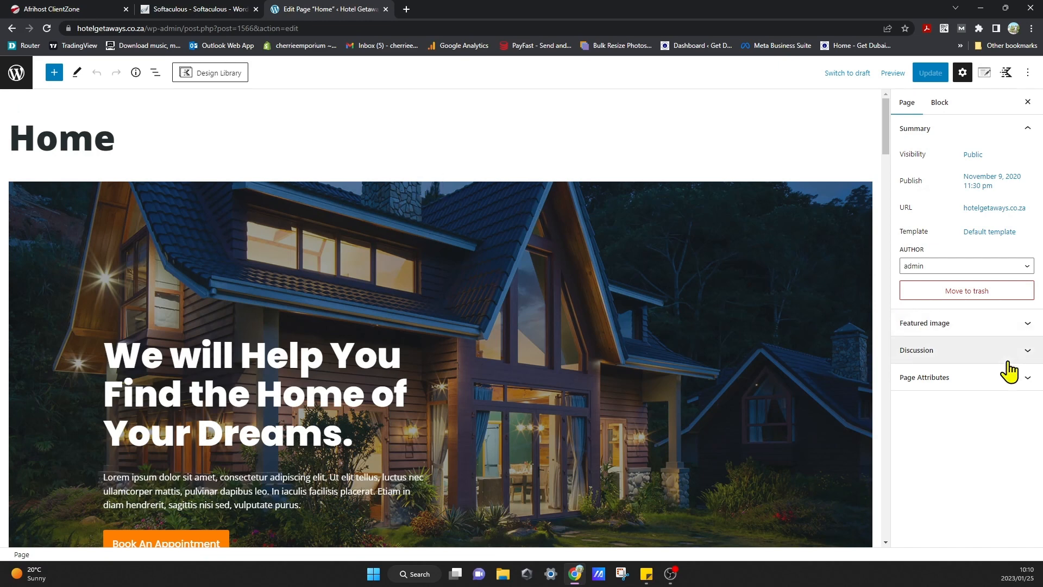
left_click(944, 107)
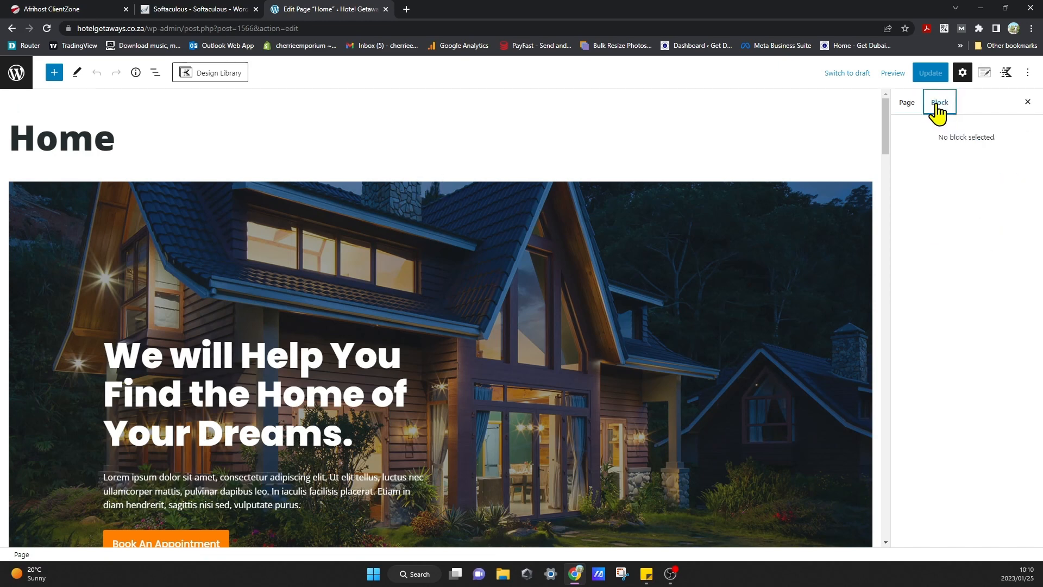
left_click(907, 107)
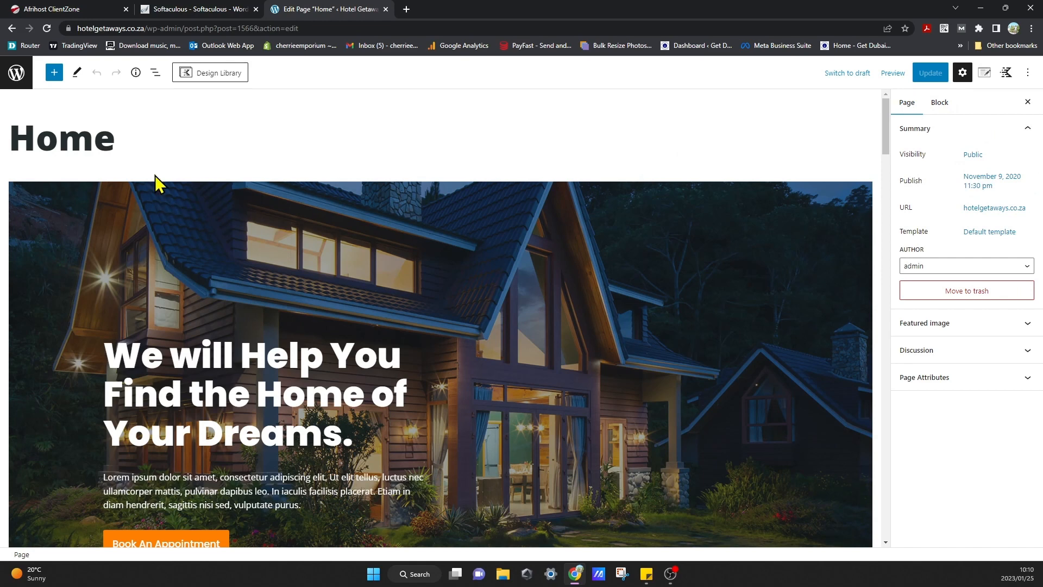
left_click(298, 281)
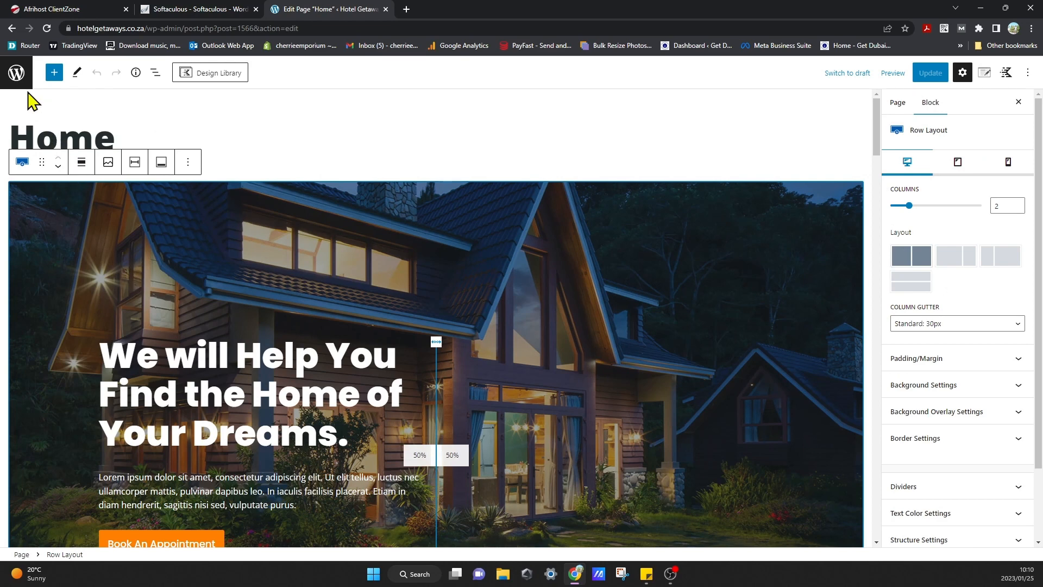
scroll(975, 401, "down", 2)
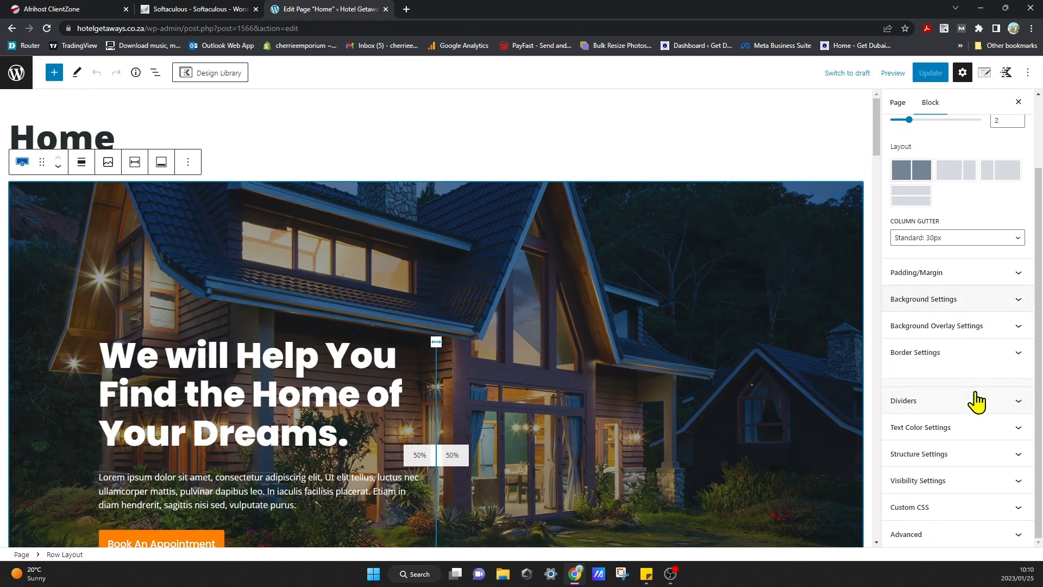
scroll(975, 401, "up", 2)
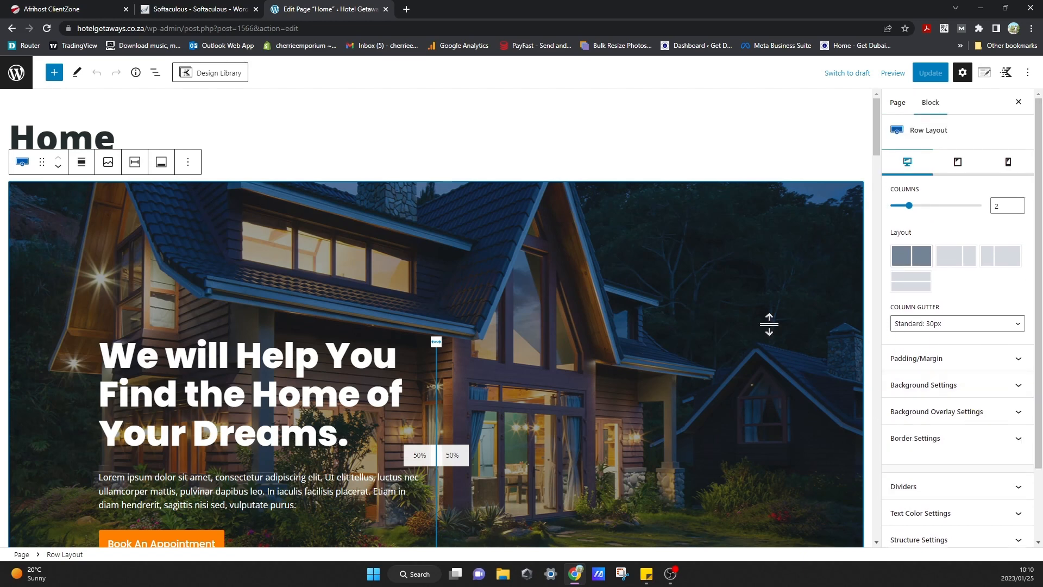
left_click(271, 154)
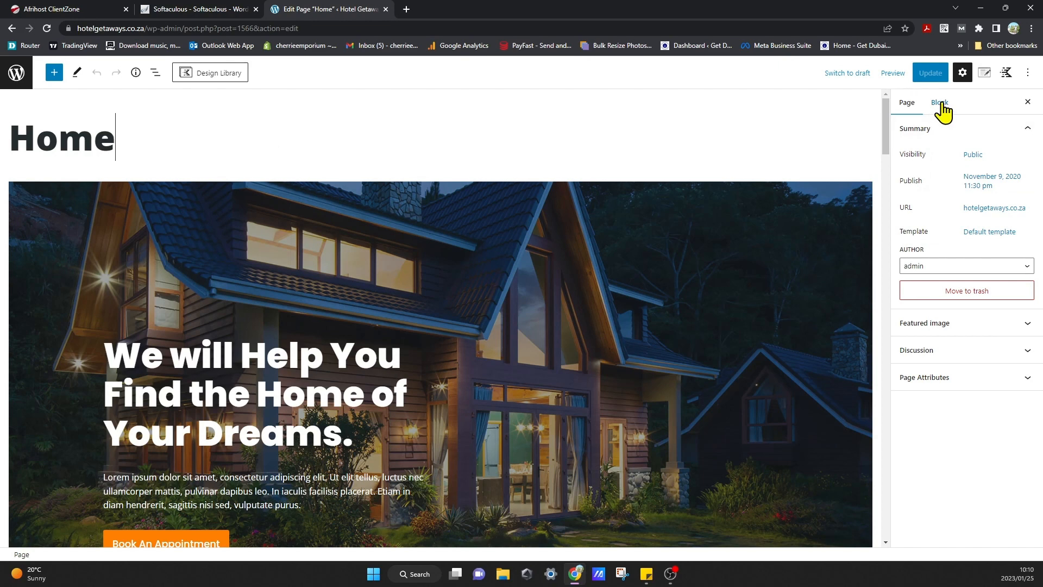
left_click(985, 72)
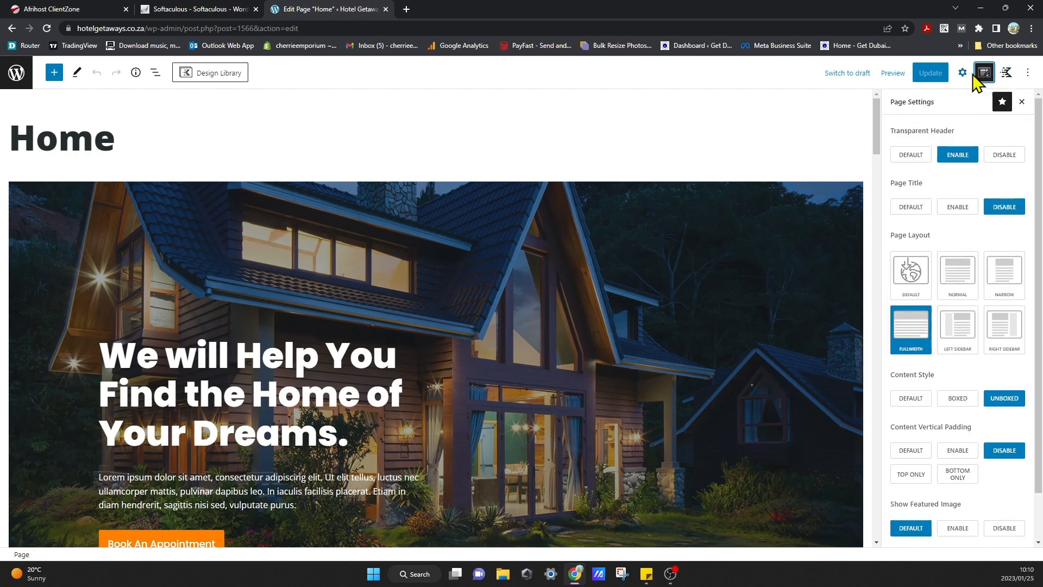
left_click(962, 73)
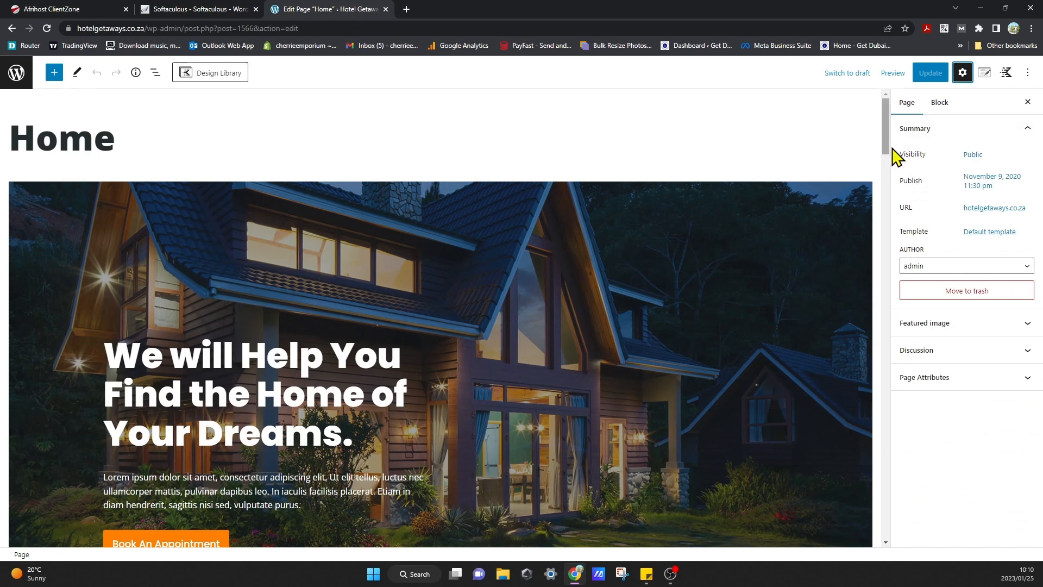
left_click(985, 73)
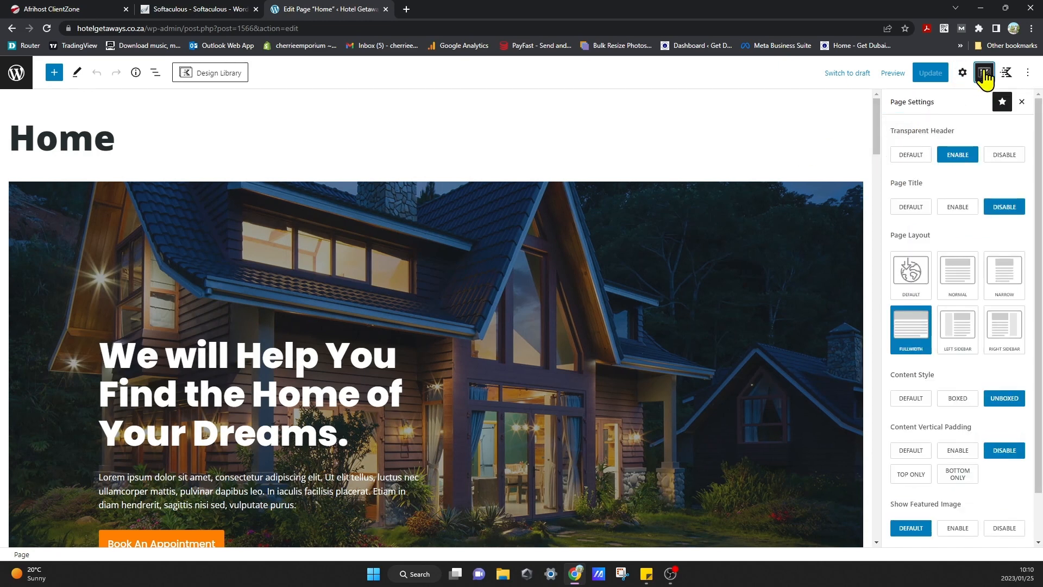
scroll(975, 451, "down", 1)
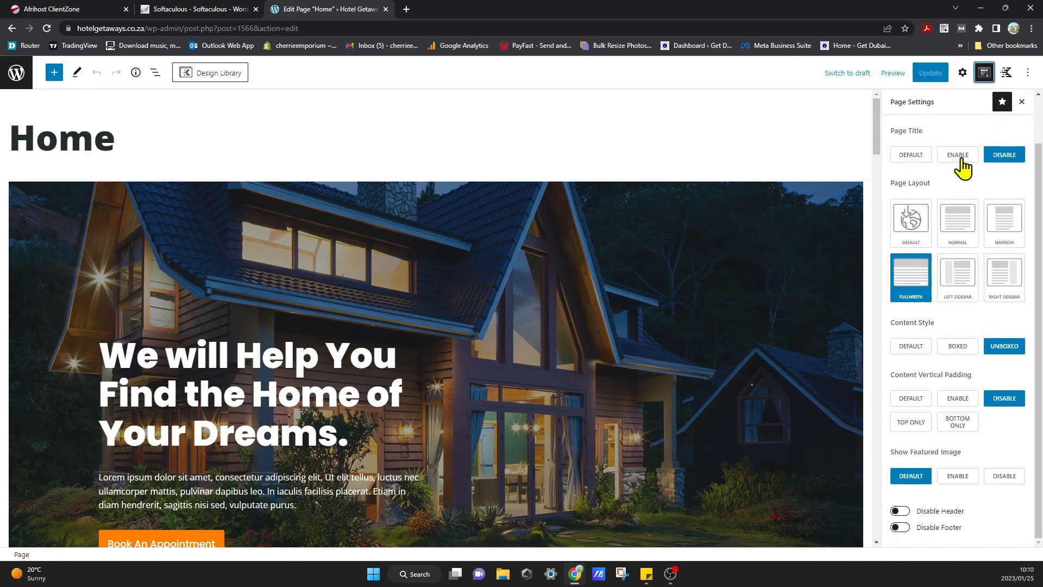
left_click(1008, 71)
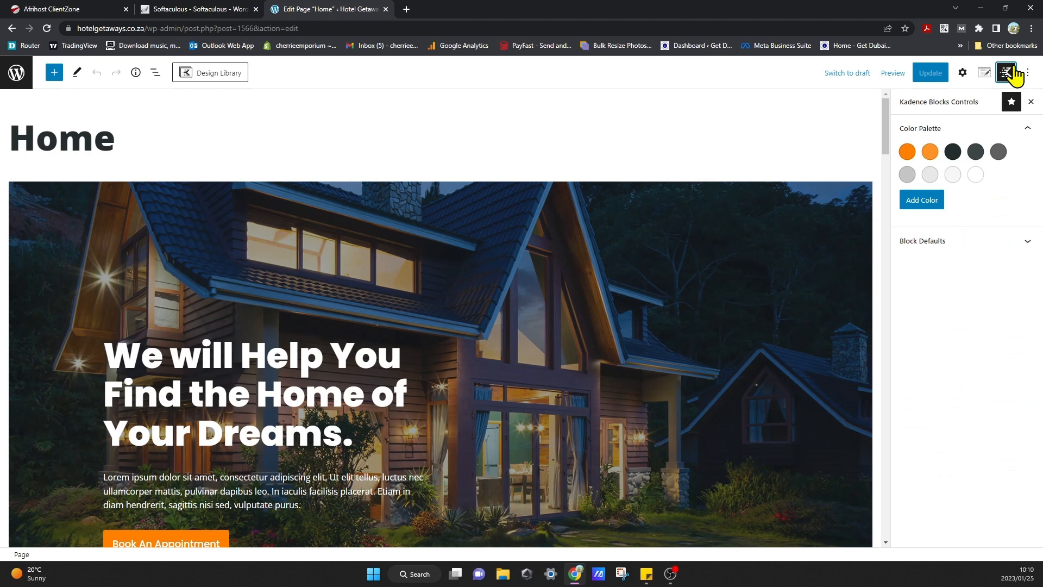
left_click(963, 73)
left_click(940, 104)
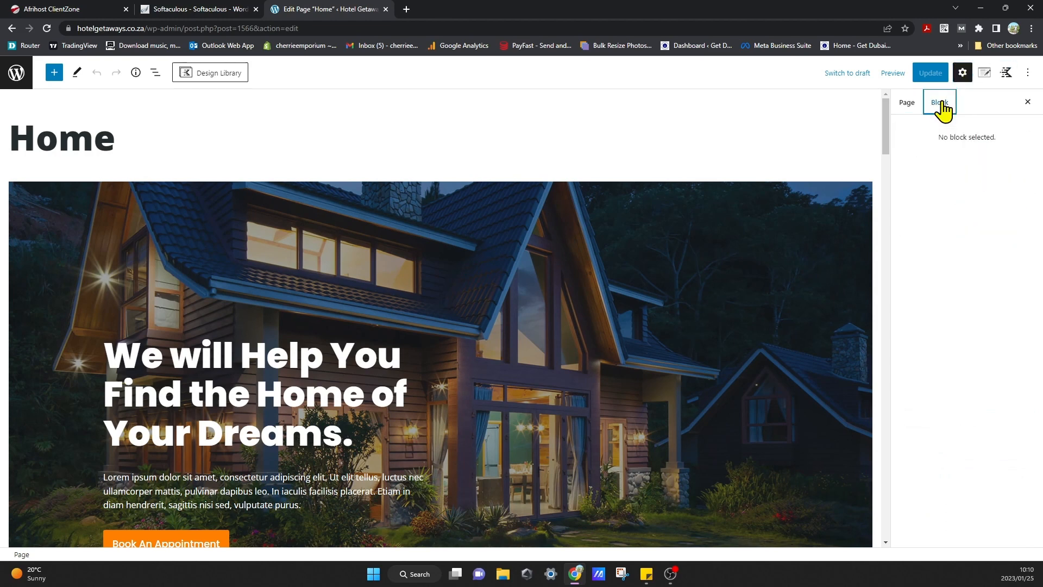
left_click(906, 104)
left_click(398, 145)
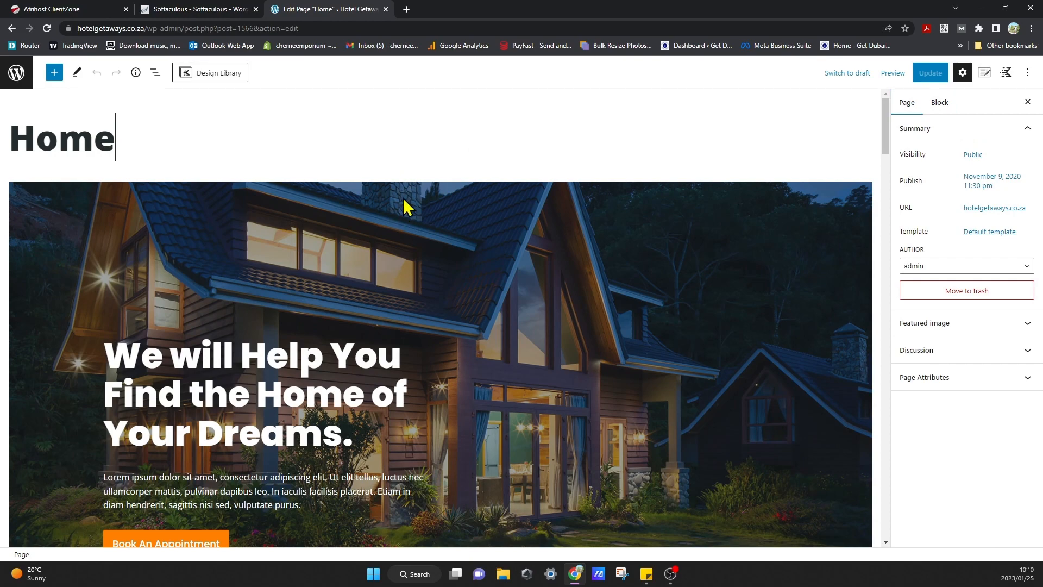
scroll(399, 265, "down", 5)
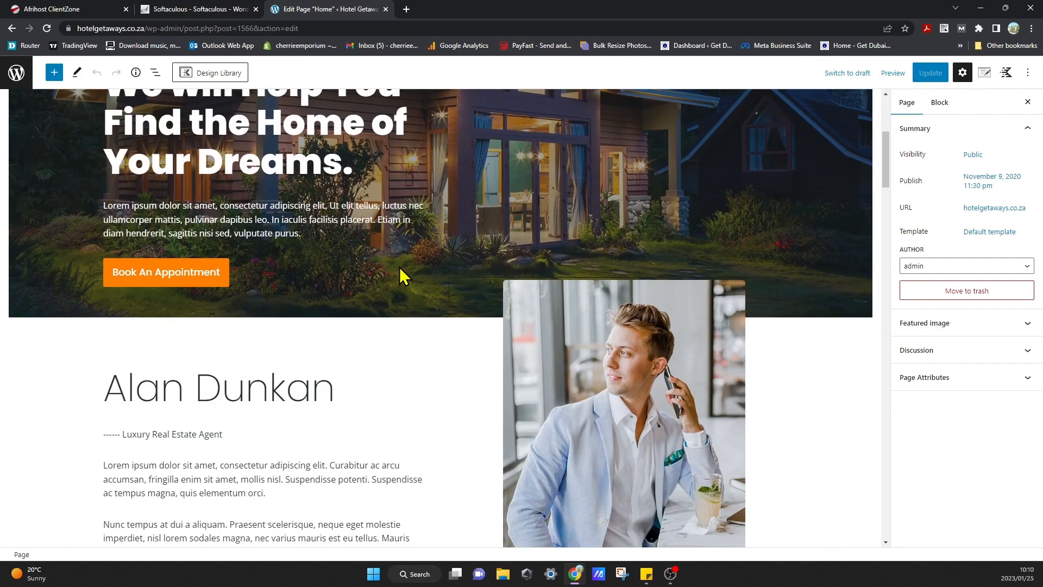
scroll(384, 367, "up", 5)
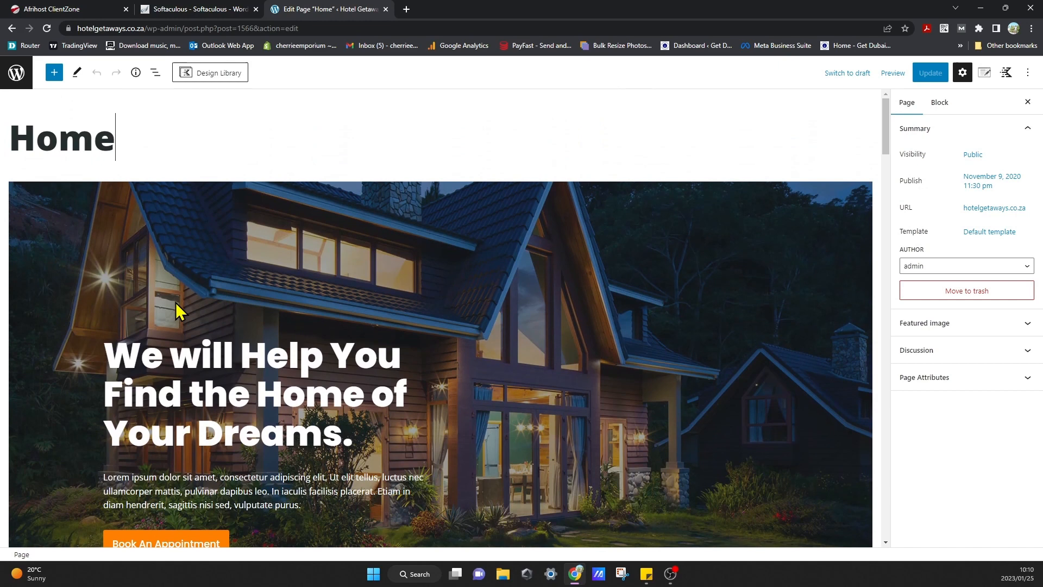
- Select the hero's Row Layout block and review the page's Featured Image and Discussion panels
left_click(396, 356)
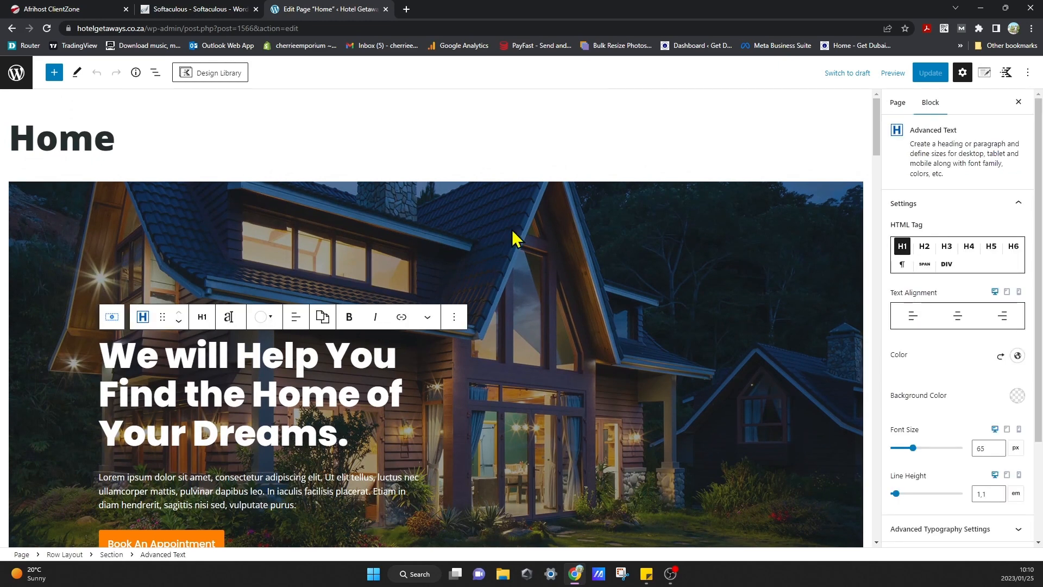
left_click(541, 189)
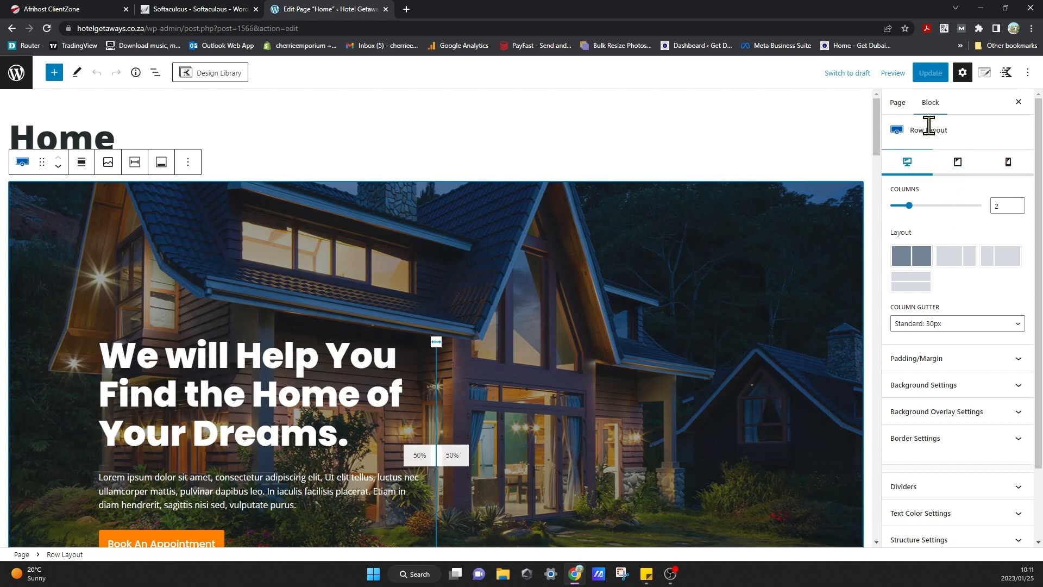
left_click(899, 103)
left_click(974, 324)
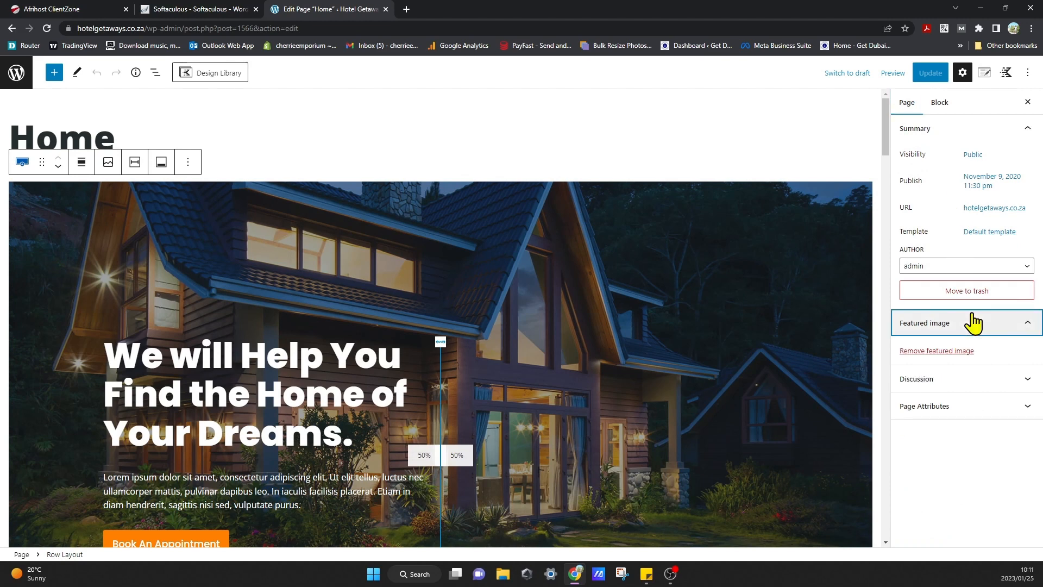
left_click(973, 324)
left_click(973, 353)
left_click(974, 357)
- Check the Page Attributes panel, then return to the Block settings for the hero row
left_click(974, 377)
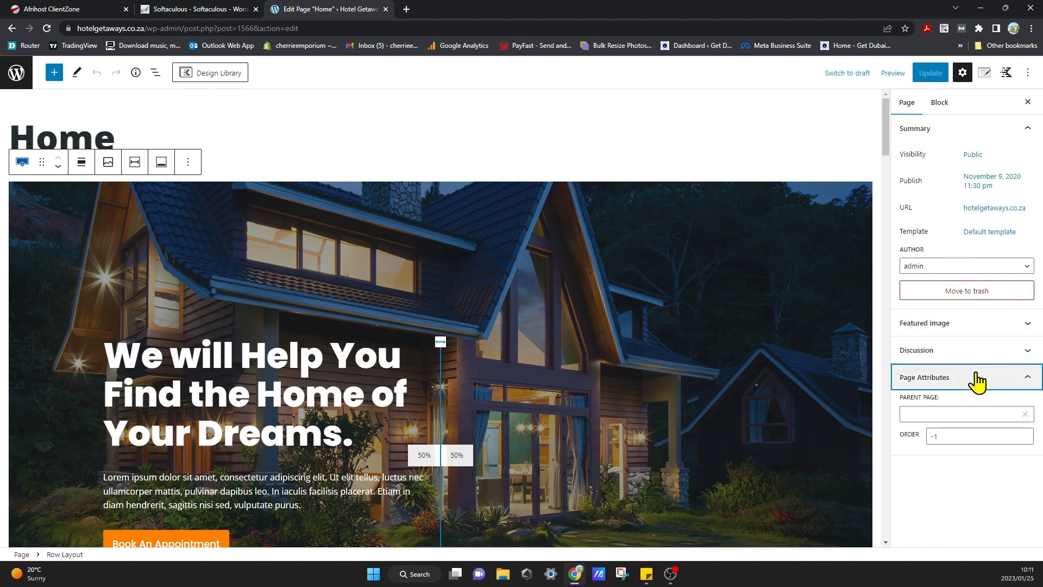
left_click(974, 377)
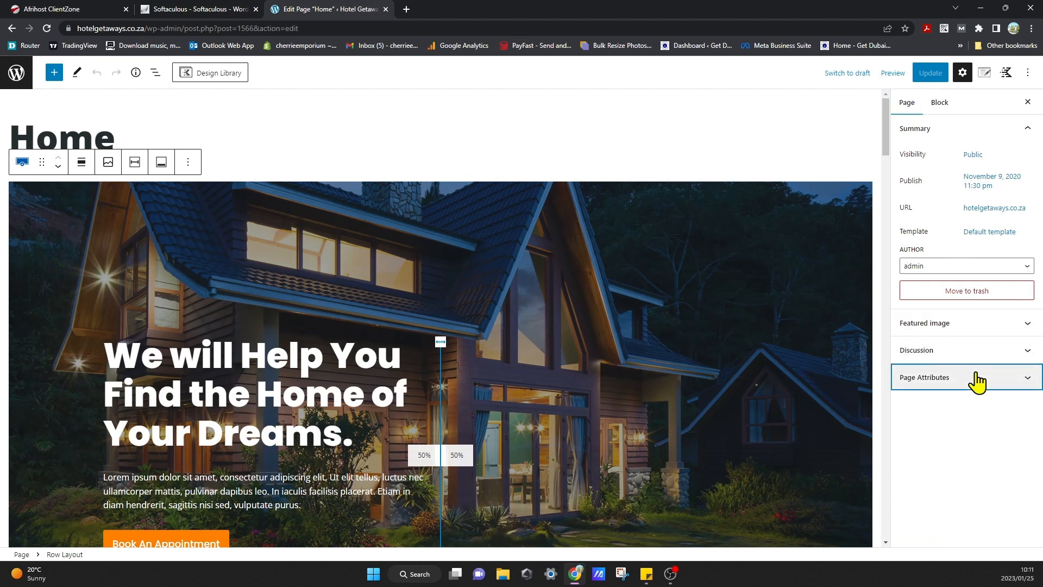
left_click(937, 103)
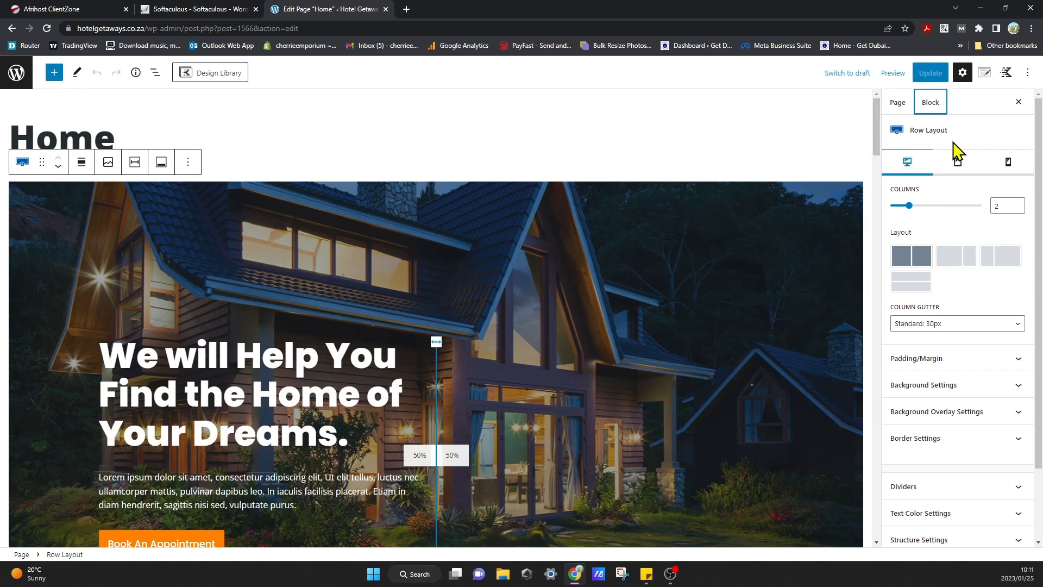
left_click(770, 197)
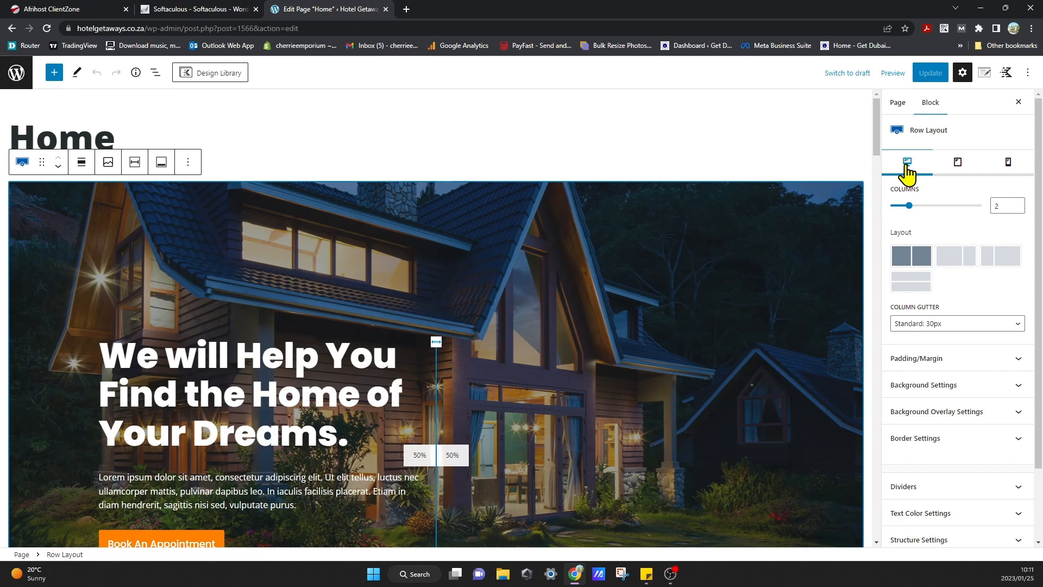
left_click(958, 170)
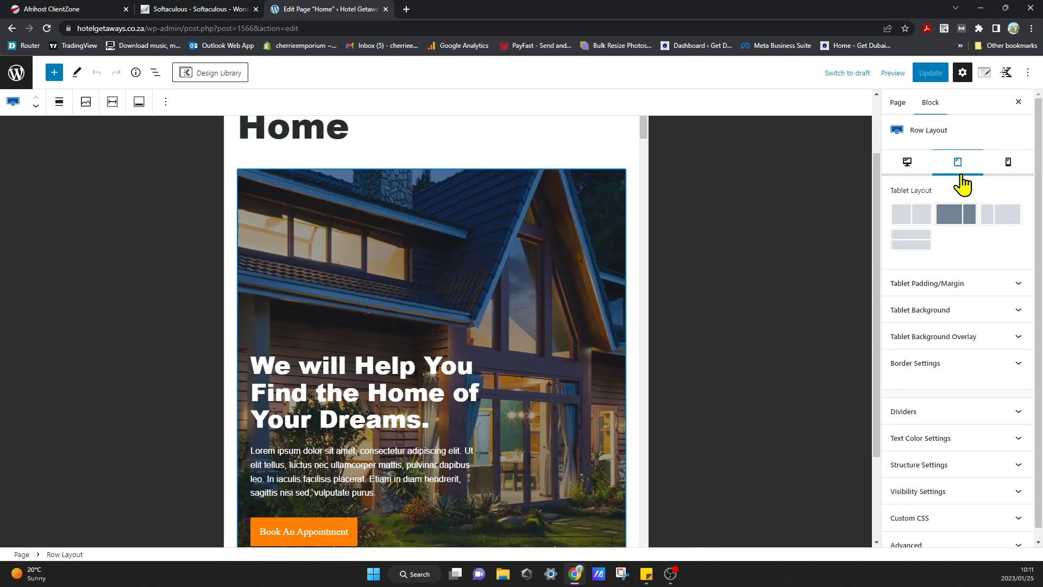
left_click(1009, 165)
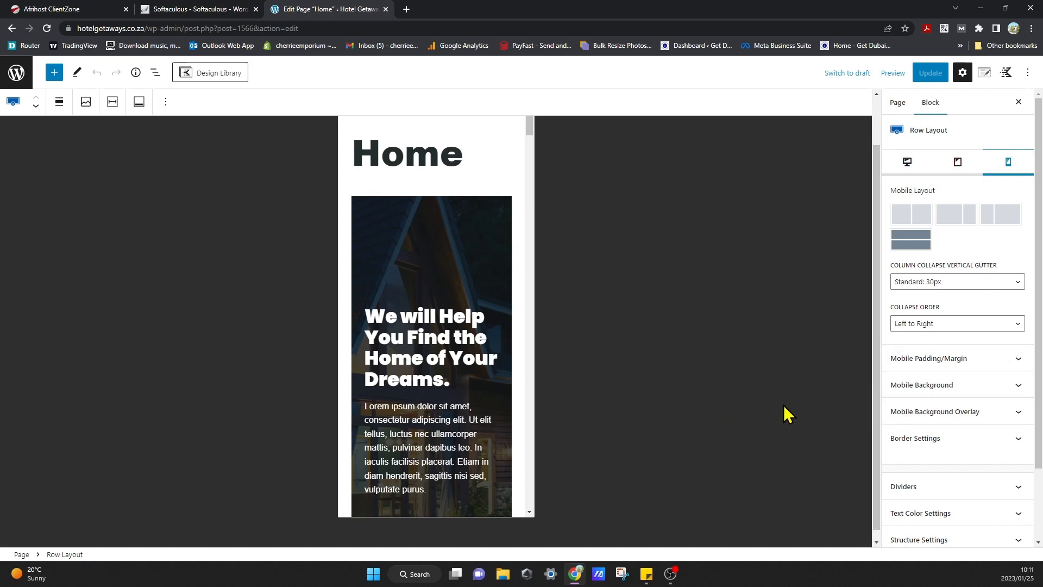
left_click(957, 163)
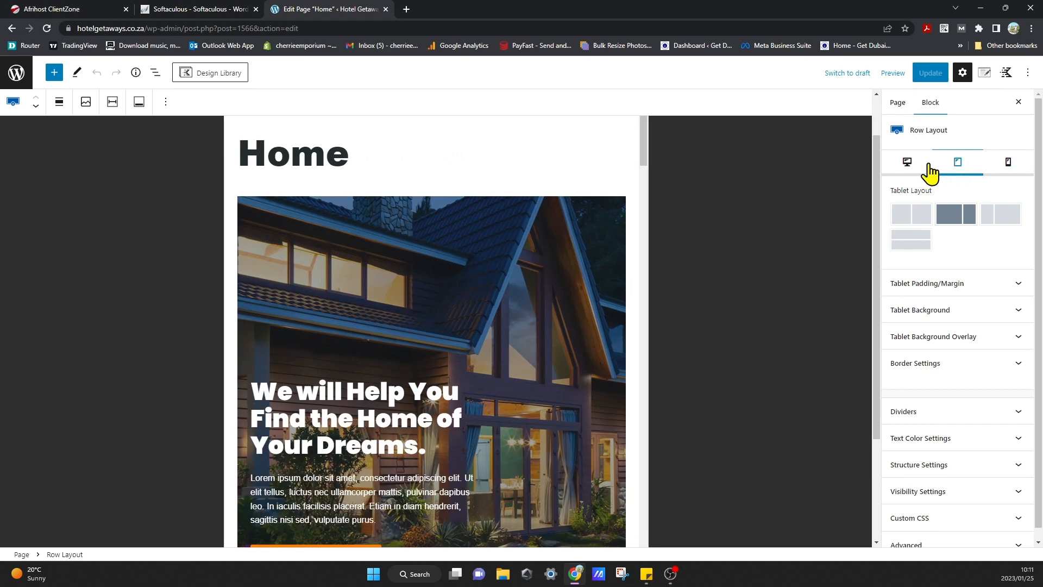
left_click(907, 163)
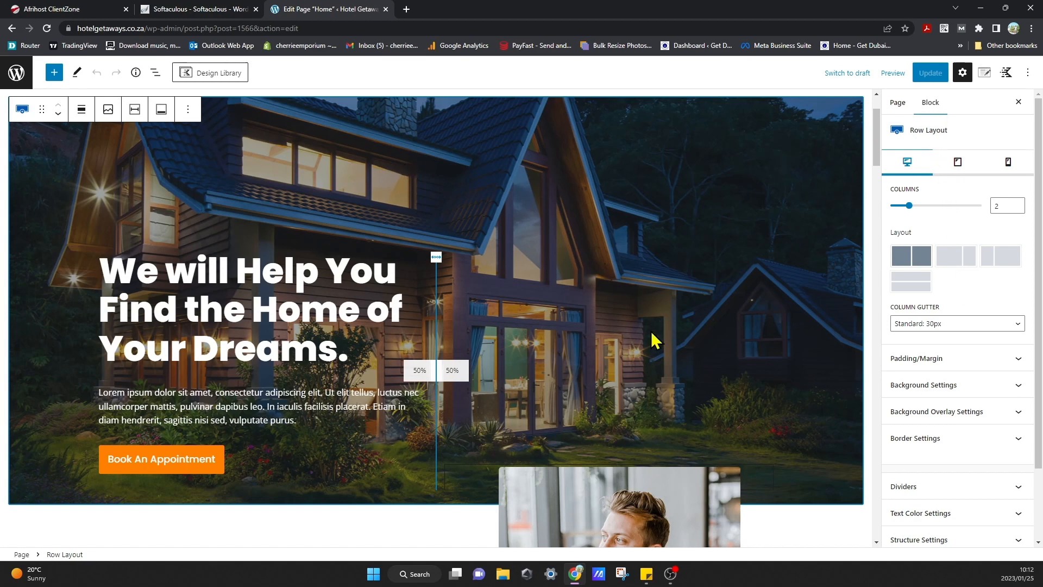
- Reduce the hero row to one column, then restore it to two columns
scroll(811, 369, "up", 1)
scroll(811, 368, "down", 1)
left_click_drag(909, 205, 894, 207)
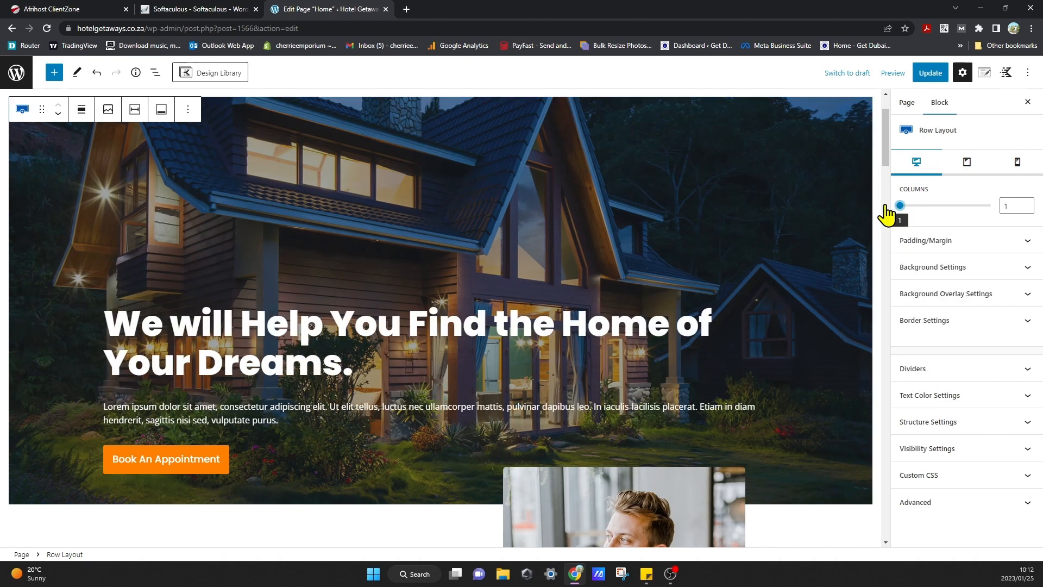
left_click(918, 206)
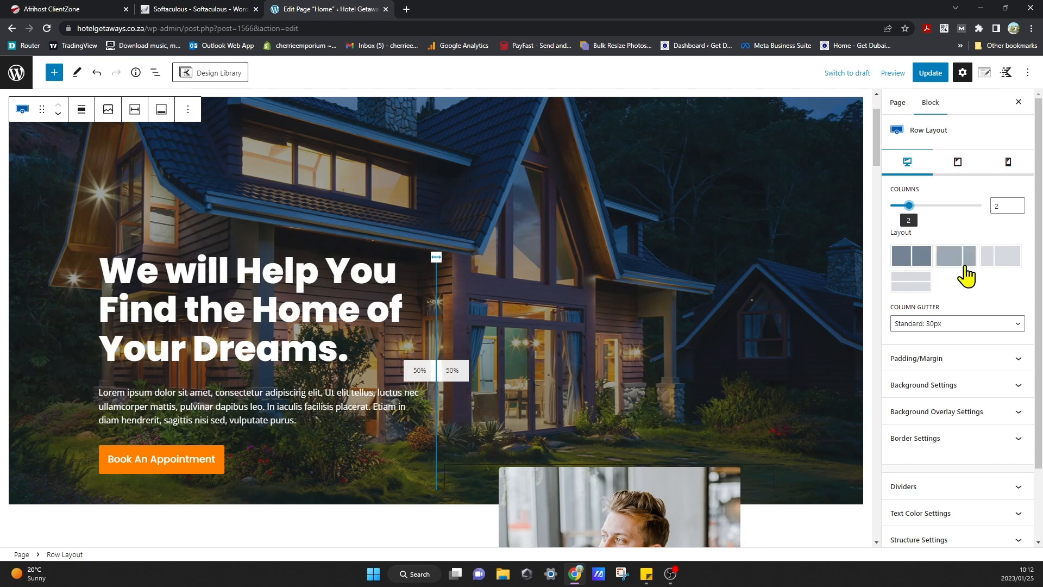
- Try the two-thirds and stacked layouts, return to equal 50/50 columns, and expand Padding/Margin
left_click(964, 266)
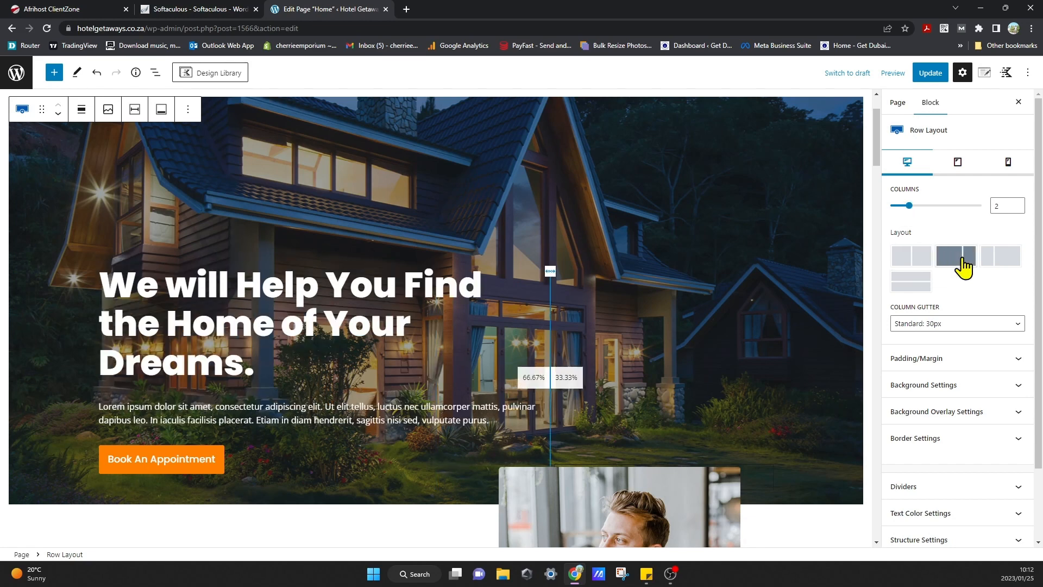
left_click(1006, 268)
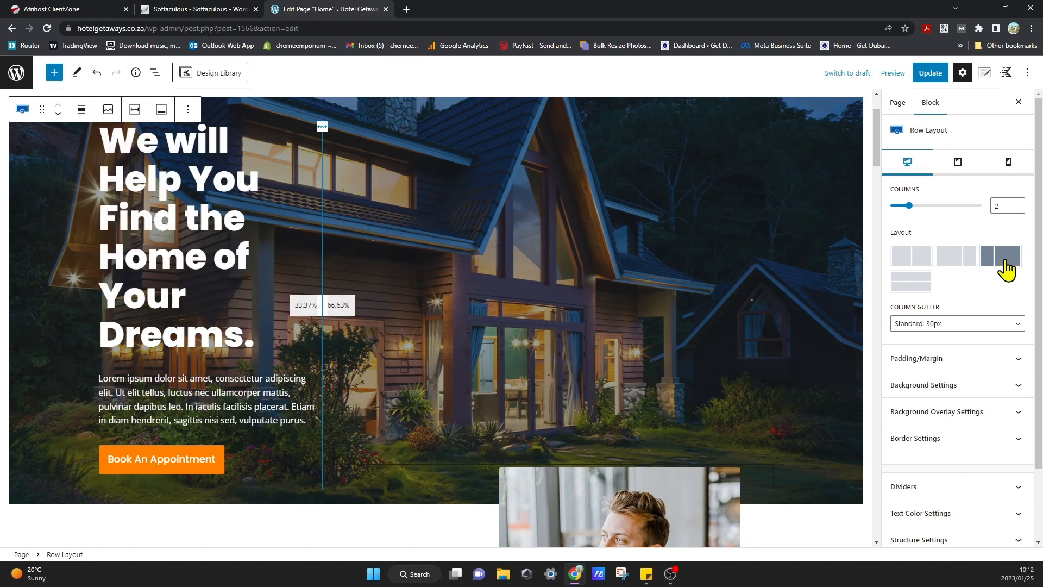
left_click(924, 287)
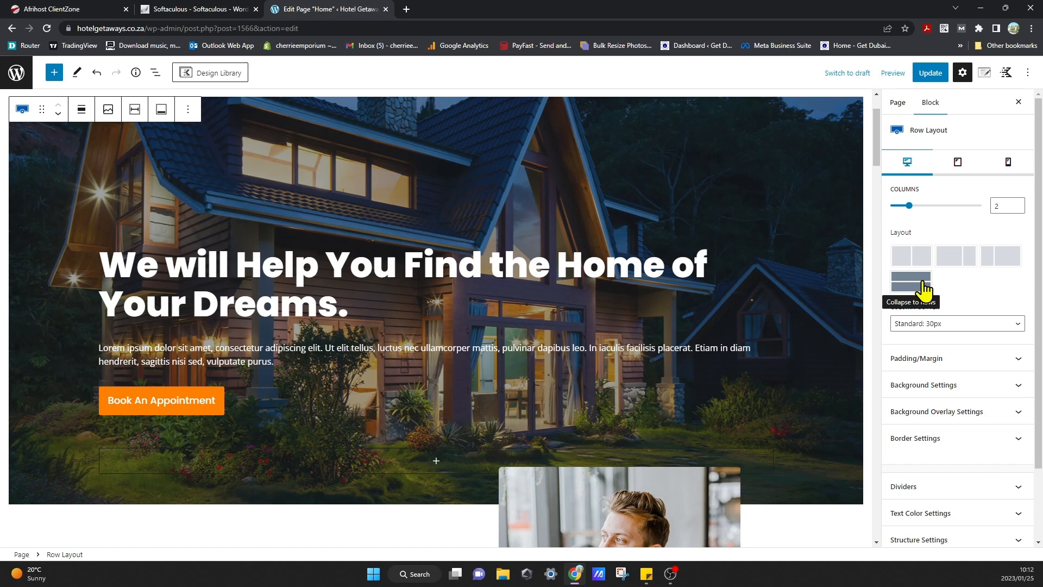
left_click(917, 258)
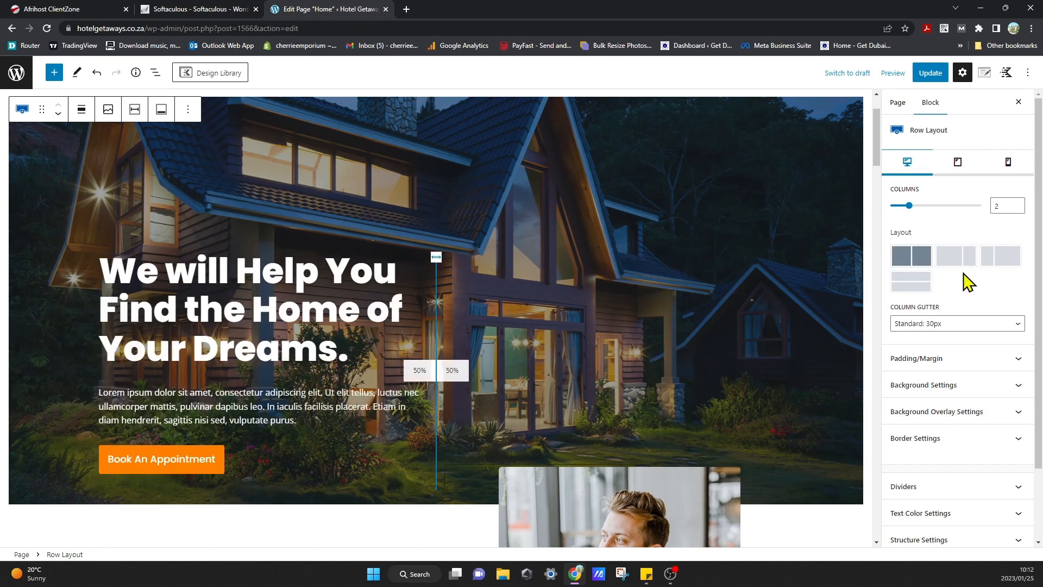
scroll(976, 307, "down", 1)
left_click(972, 304)
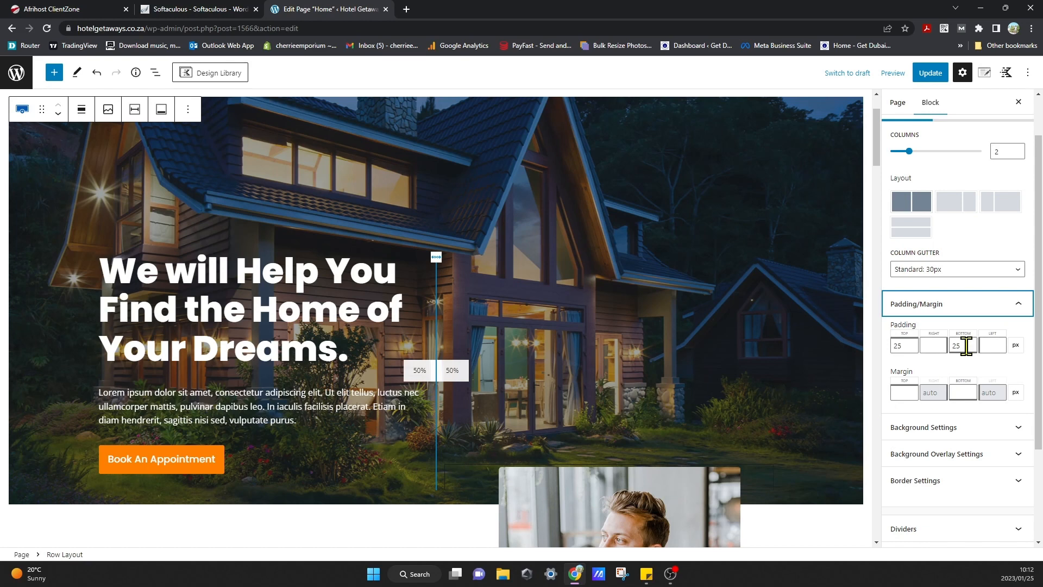
- Open the hero row's Background settings and start replacing its background image
left_click(999, 306)
left_click(965, 332)
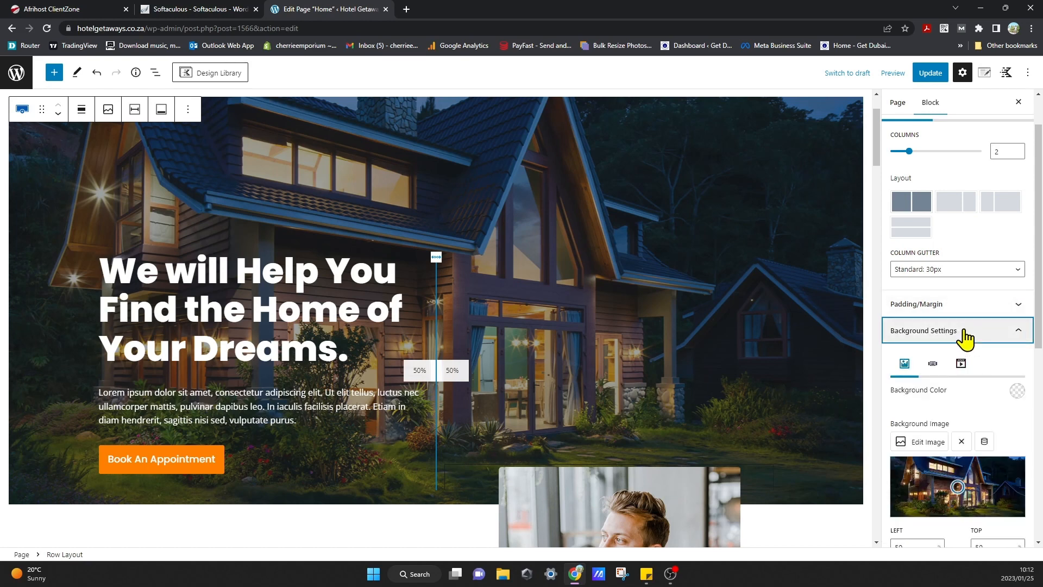
scroll(965, 337, "down", 1)
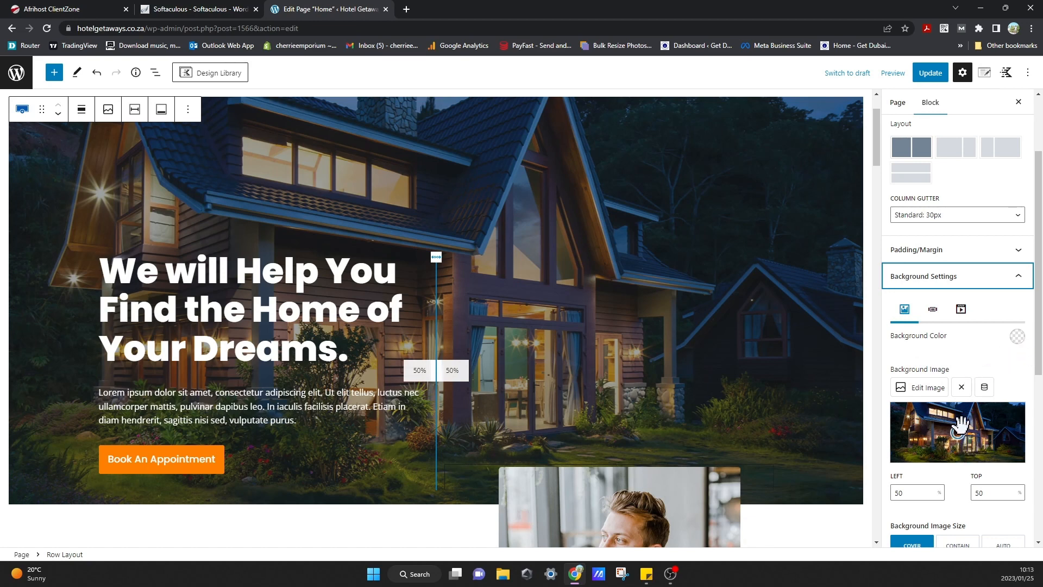
scroll(961, 390, "down", 1)
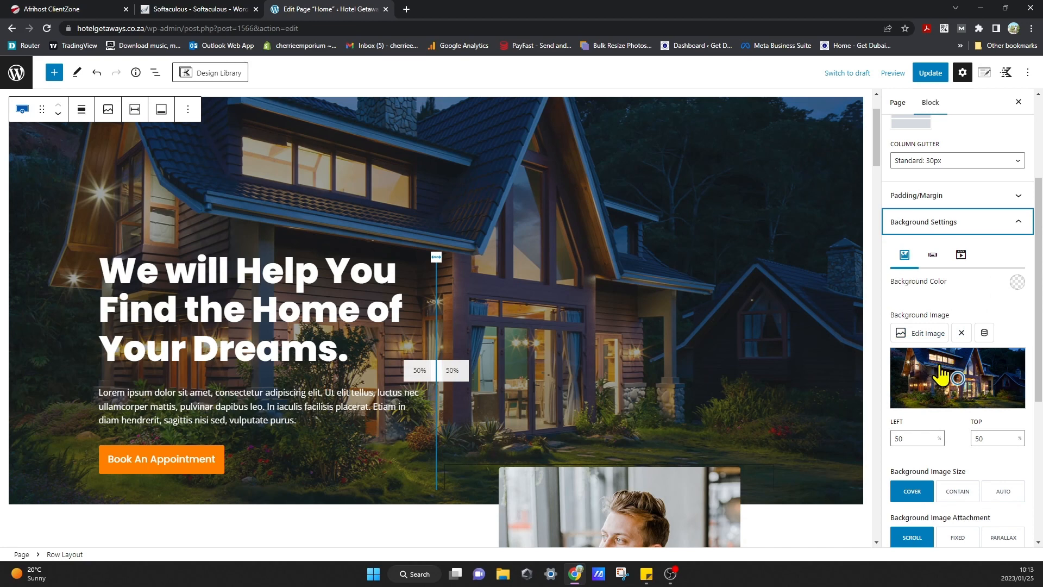
left_click(929, 337)
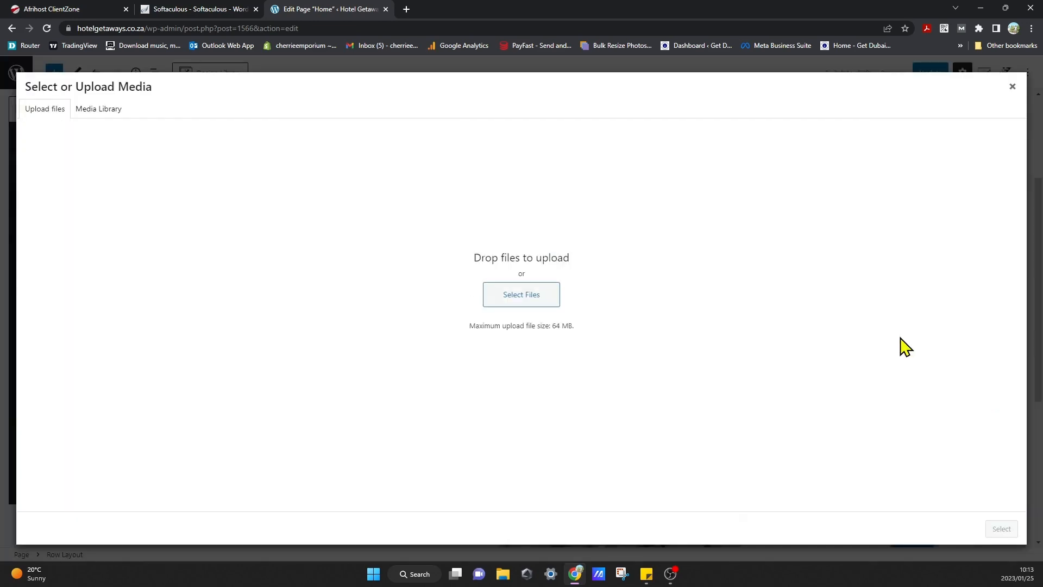
- Upload dubai-overview-1400x788 from the Dubai Visa folder in My Drive
left_click(535, 308)
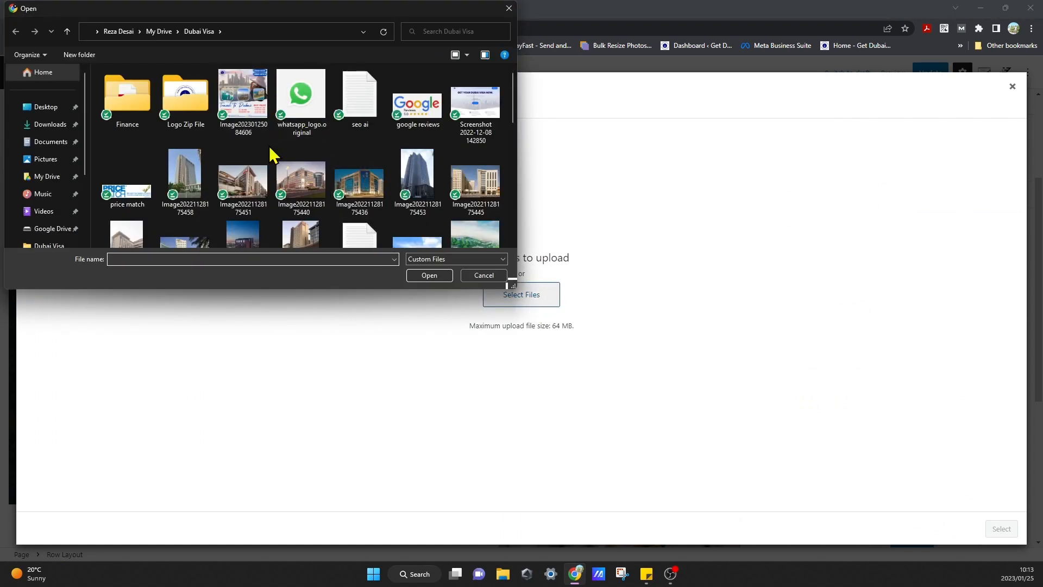
left_click(159, 31)
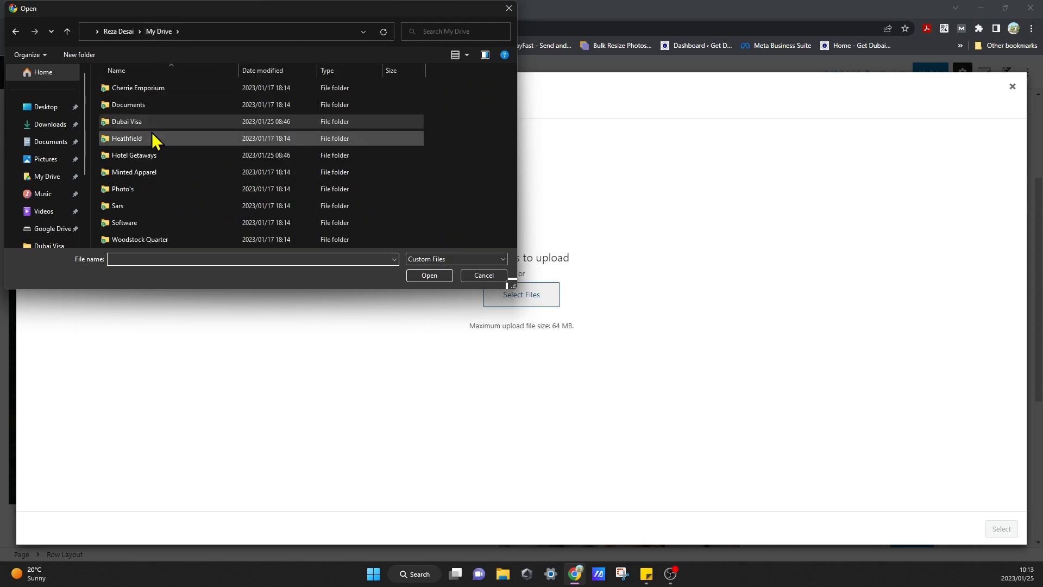
double_click(163, 156)
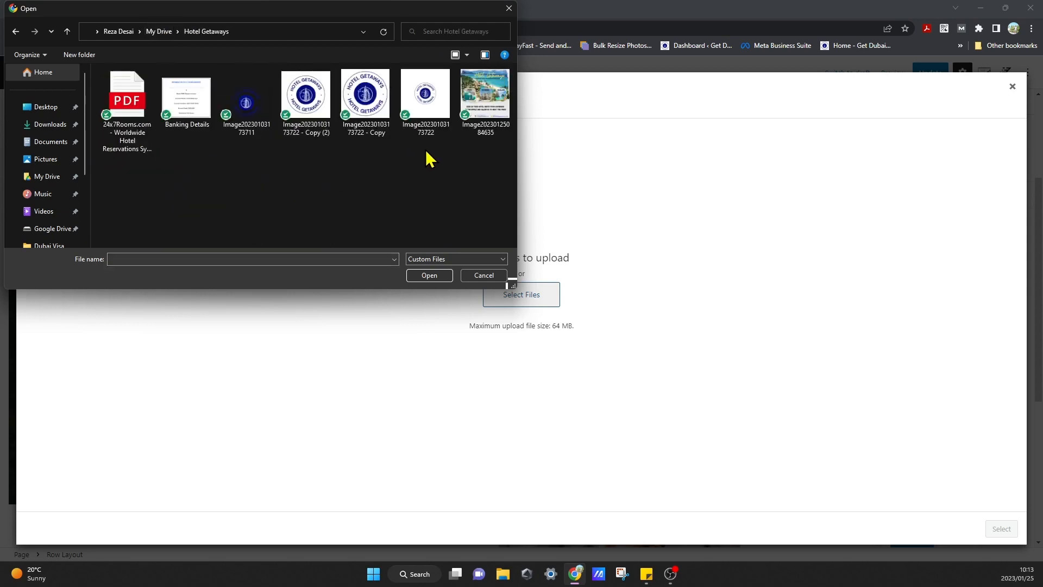
left_click(158, 31)
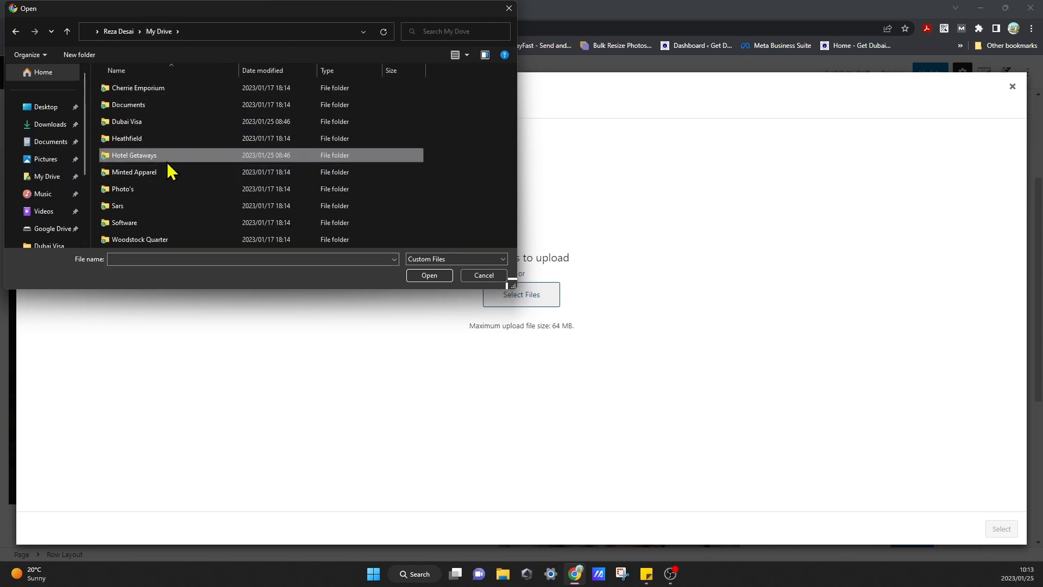
left_click(158, 123)
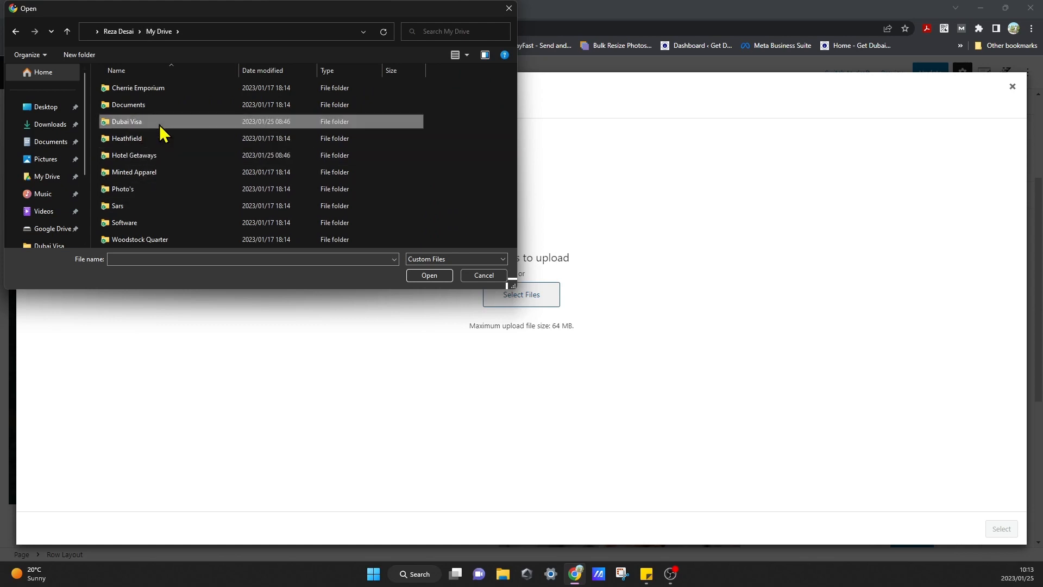
double_click(158, 125)
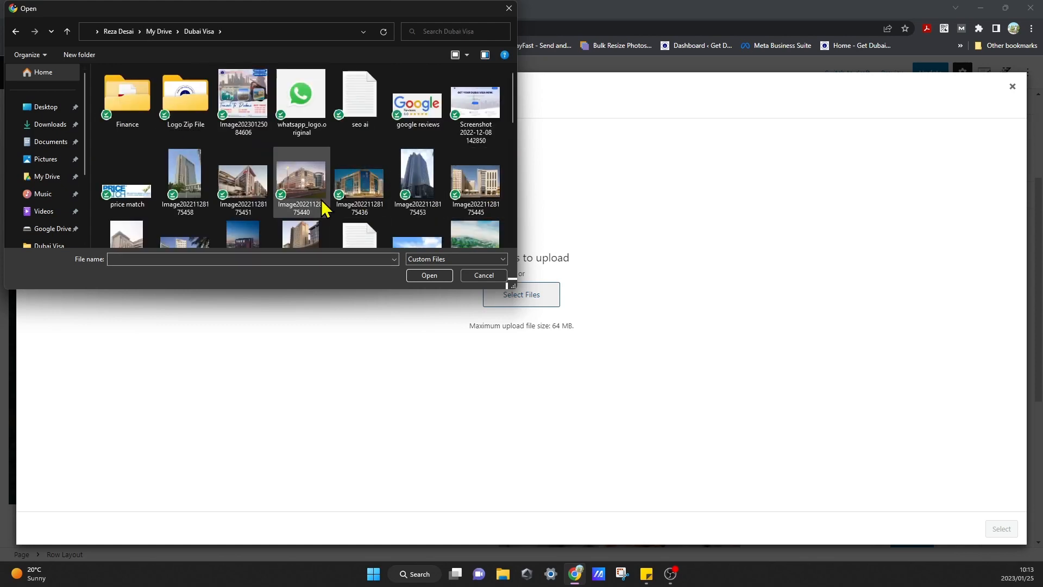
scroll(325, 207, "down", 5)
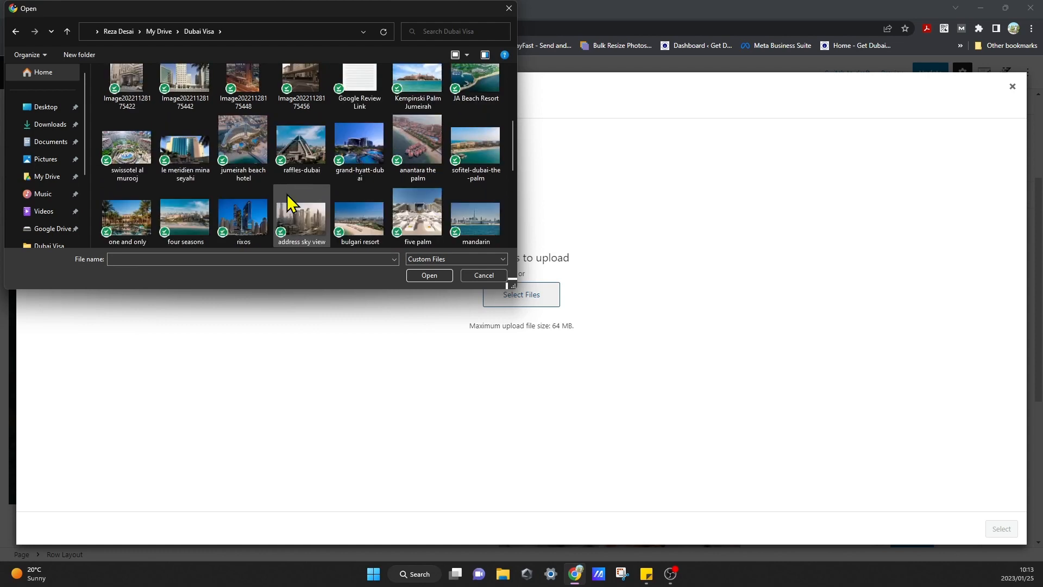
scroll(249, 226, "down", 2)
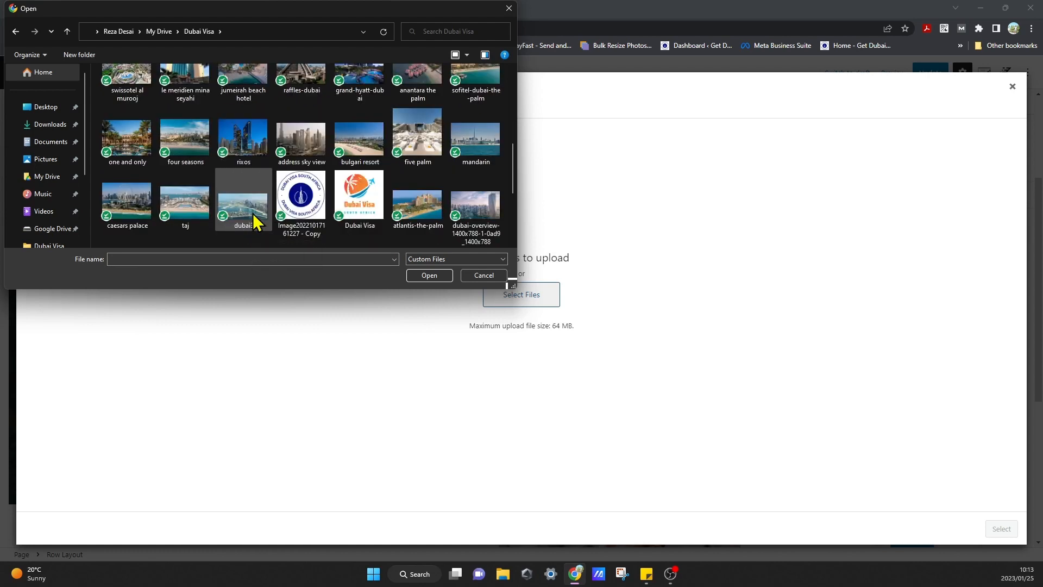
left_click(475, 206)
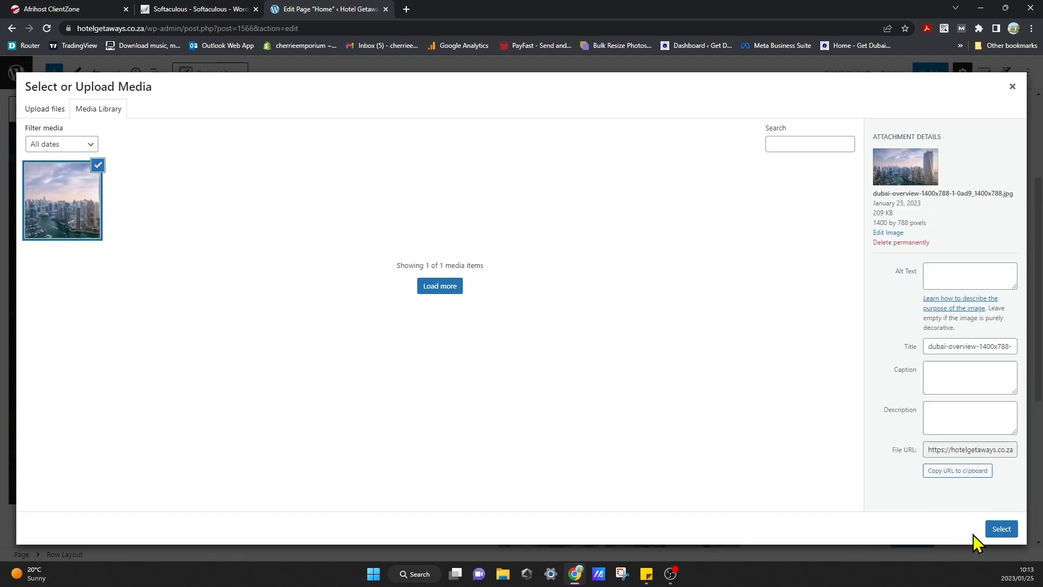
- Set the uploaded Dubai skyline photo as the hero row's background image
left_click(998, 528)
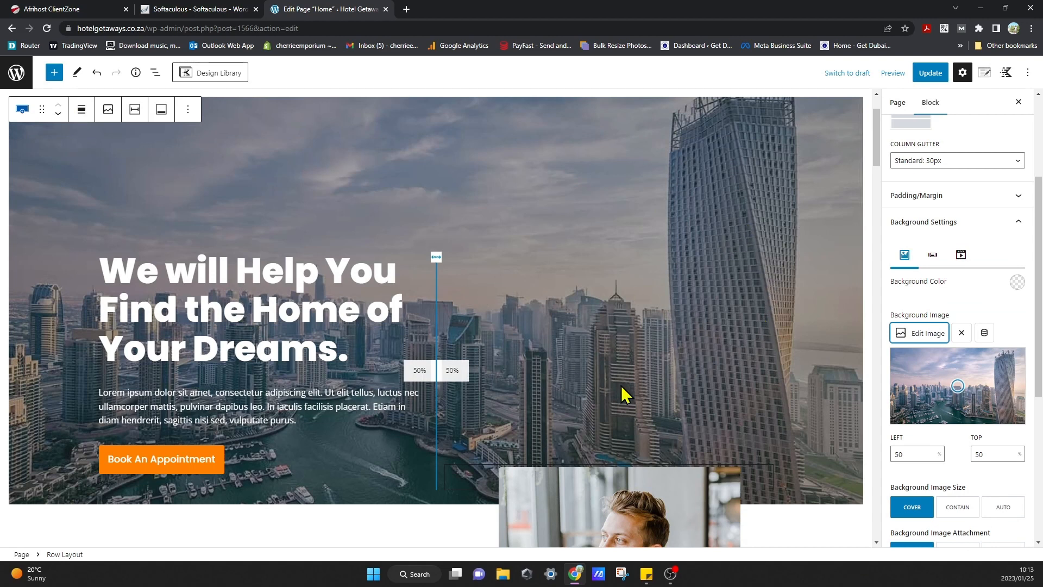
scroll(559, 403, "down", 1)
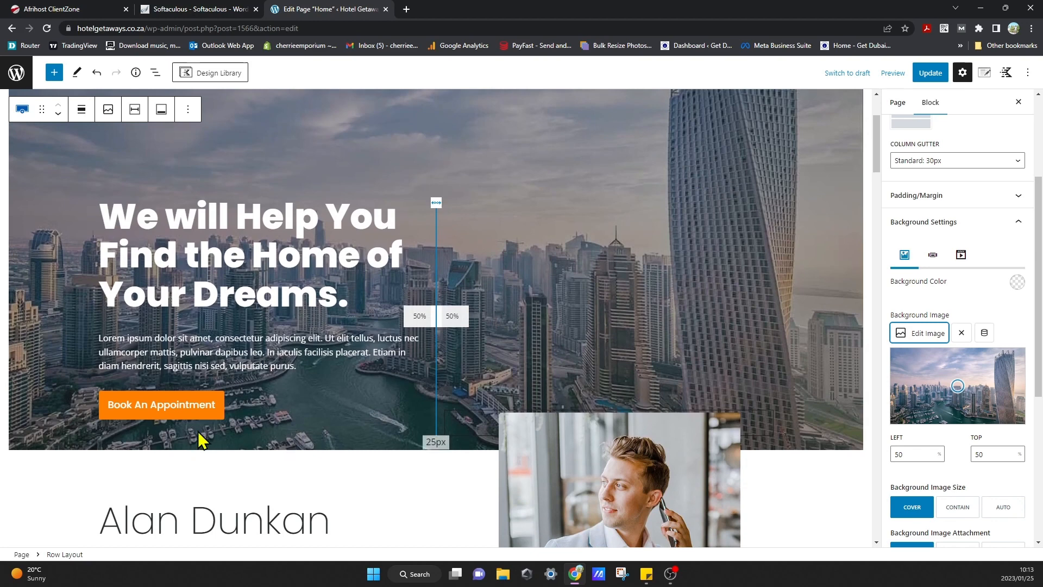
scroll(947, 415, "down", 2)
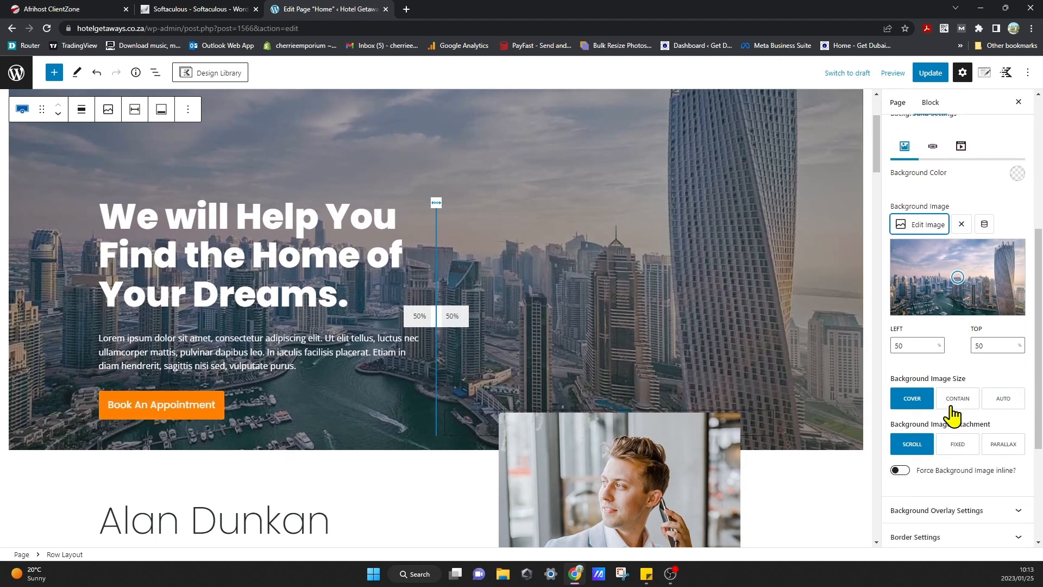
scroll(946, 418, "down", 1)
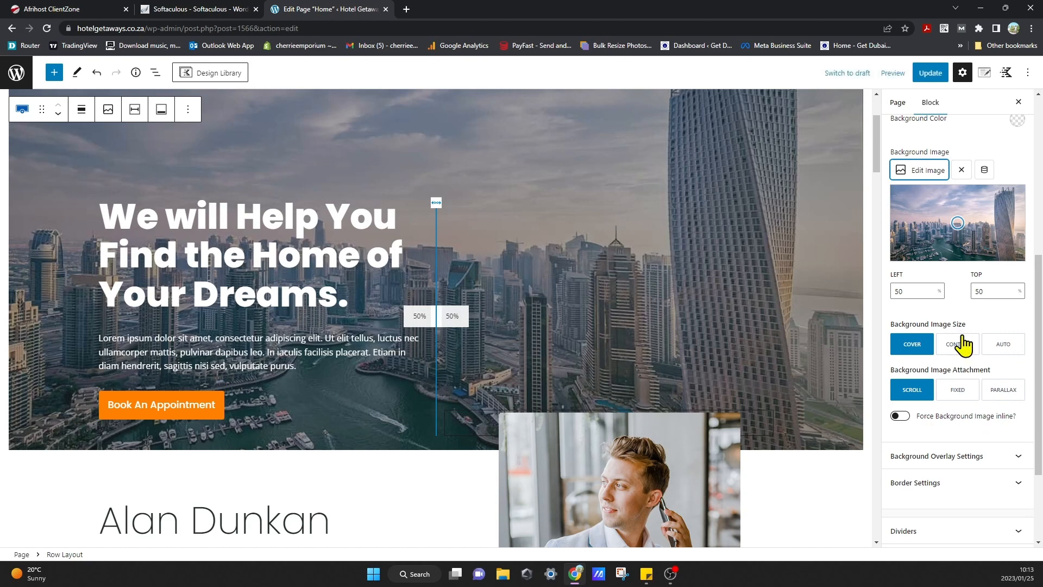
scroll(960, 401, "down", 3)
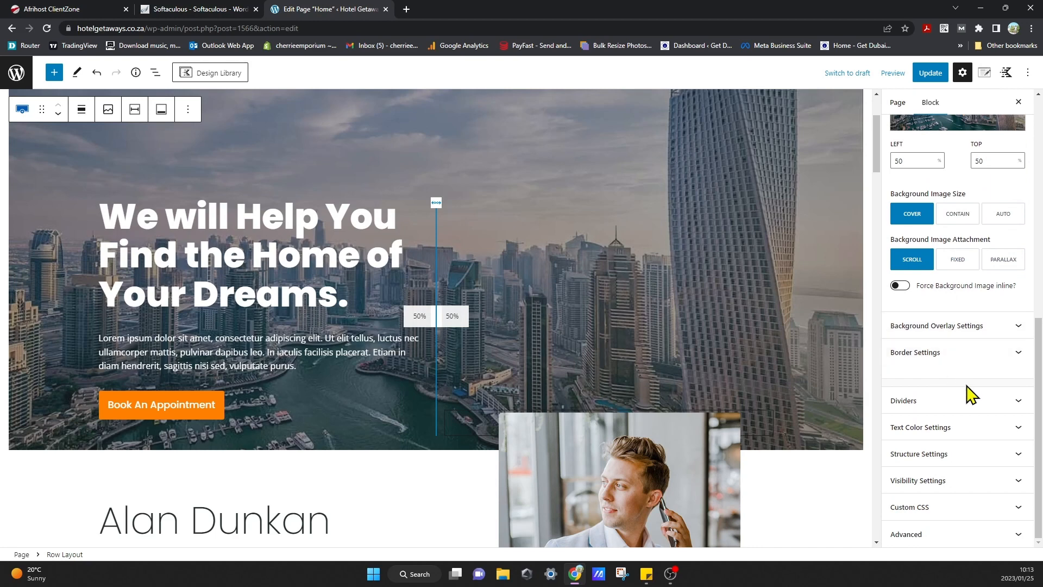
- Briefly expand and collapse the row's Text Color, Border and Background Overlay settings
left_click(961, 429)
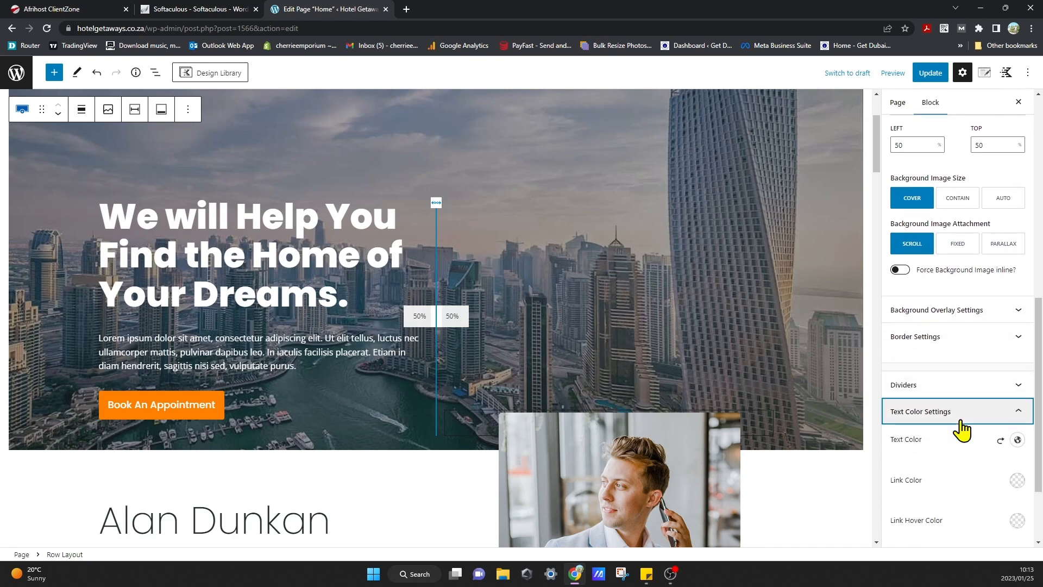
left_click(964, 417)
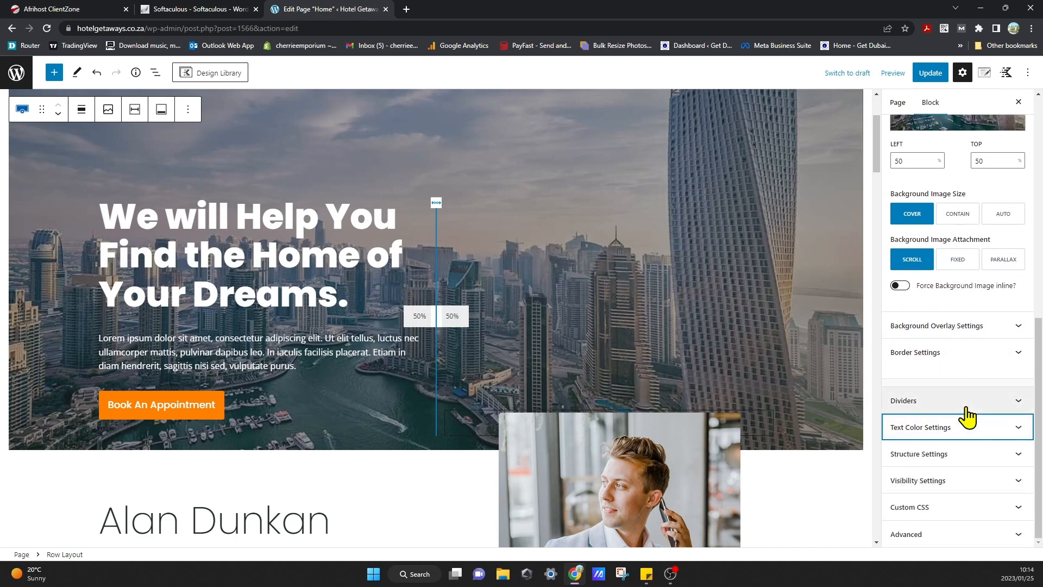
left_click(960, 356)
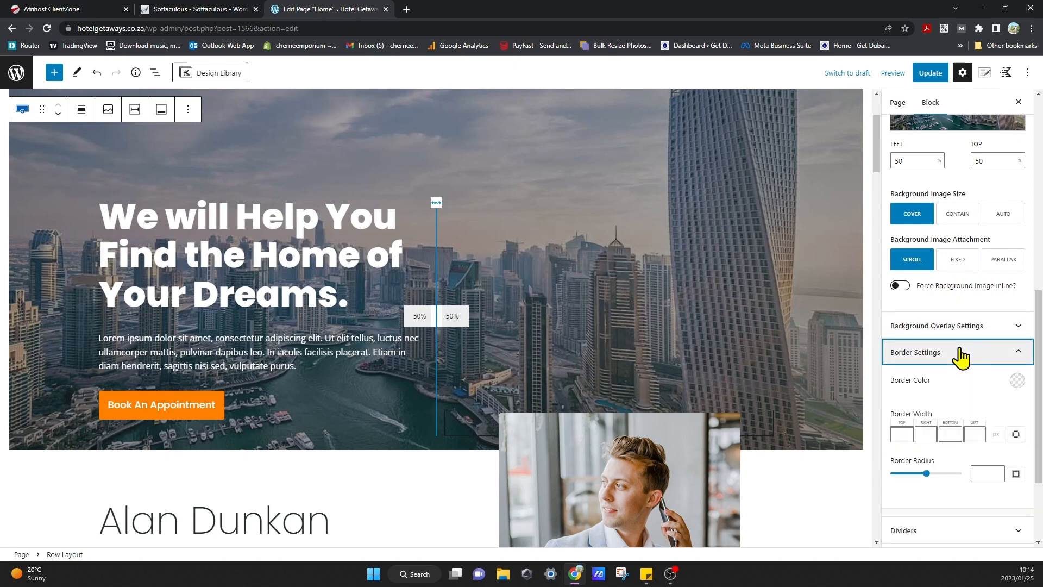
left_click(960, 357)
left_click(964, 329)
left_click(964, 329)
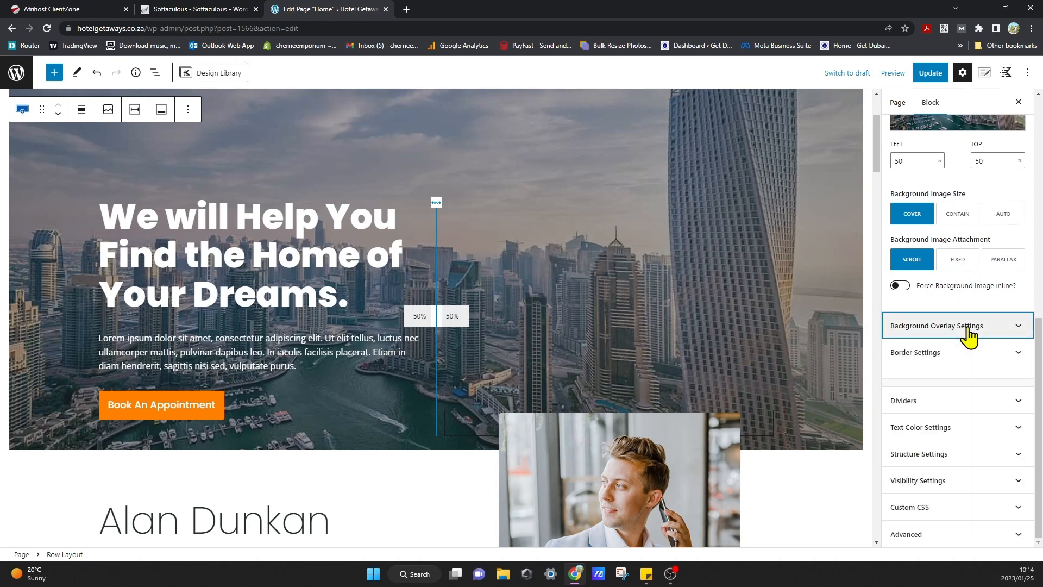
scroll(947, 438, "up", 7)
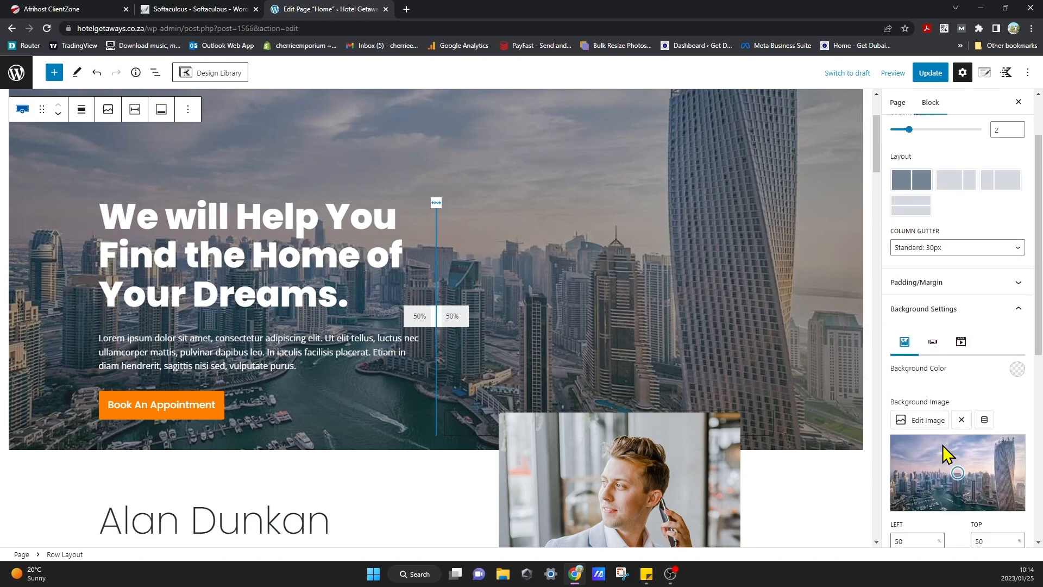
scroll(943, 454, "up", 2)
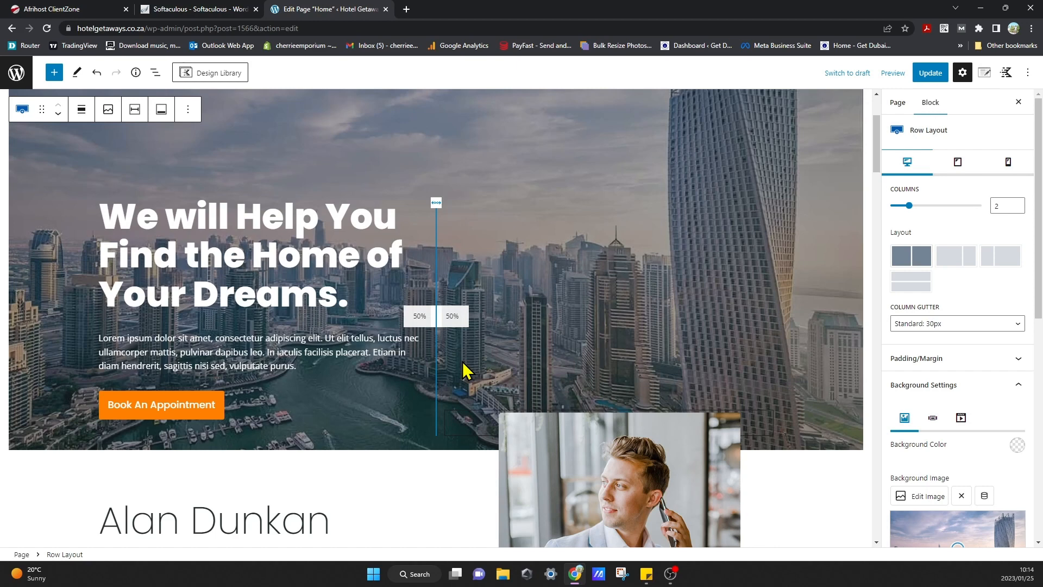
- Replace the hero heading text with 'We can beat your hotel price', keeping the period
left_click(339, 295)
left_click_drag(344, 298, 115, 237)
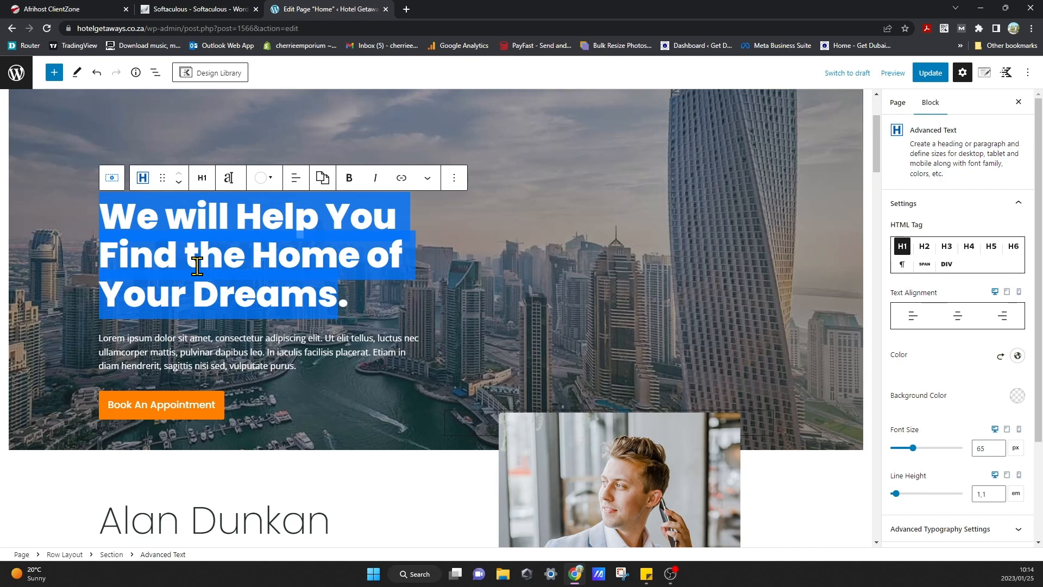
type("Sedn")
key("BackSpace")
key("BackSpace")
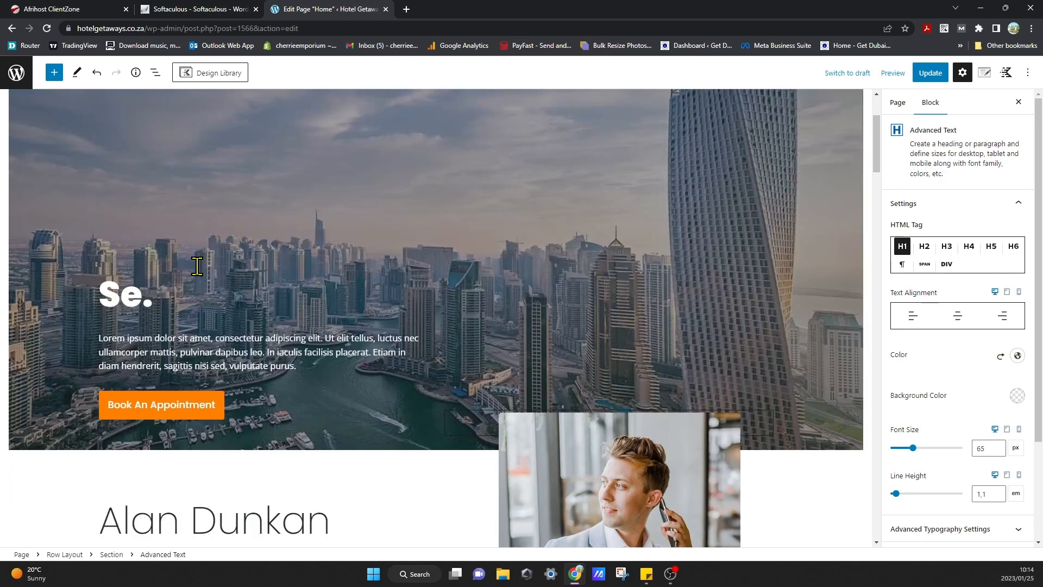
type("nd us your ")
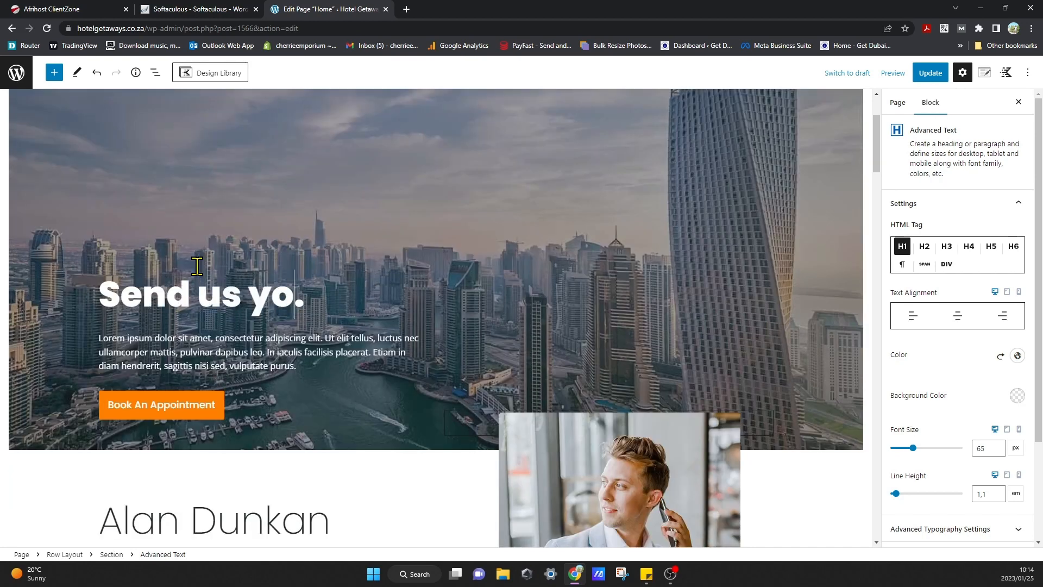
type("Hote")
key("BackSpace")
key("BackSpace")
key("BackSpace")
key("BackSpace")
key("BackSpace")
key("BackSpace")
key("BackSpace")
key("BackSpace")
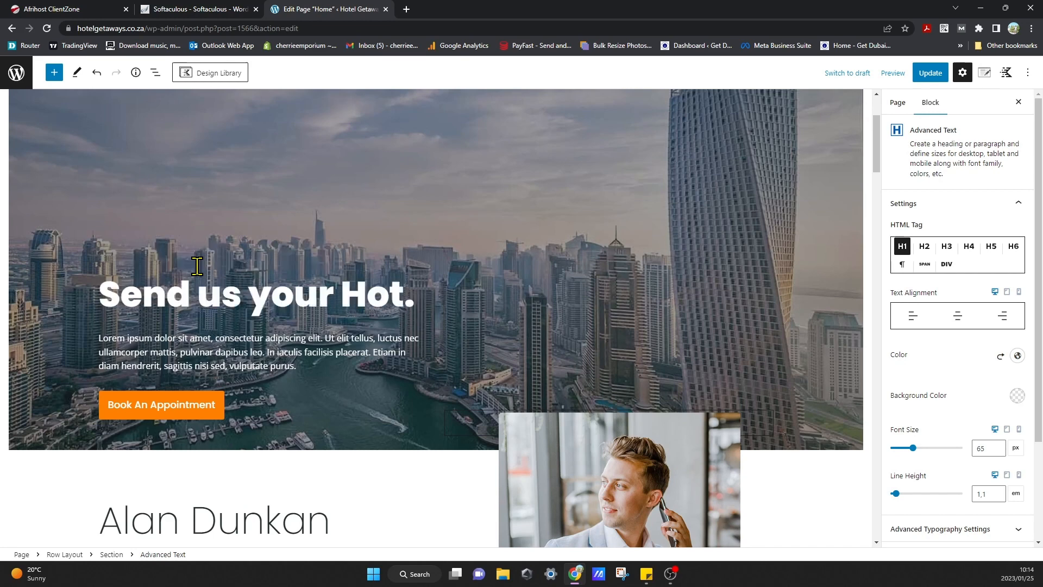
key("BackSpace")
key("BackSpace")
key("BackSpace")
key("BackSpace")
key("BackSpace")
key("BackSpace")
key("BackSpace")
key("BackSpace")
key("BackSpace")
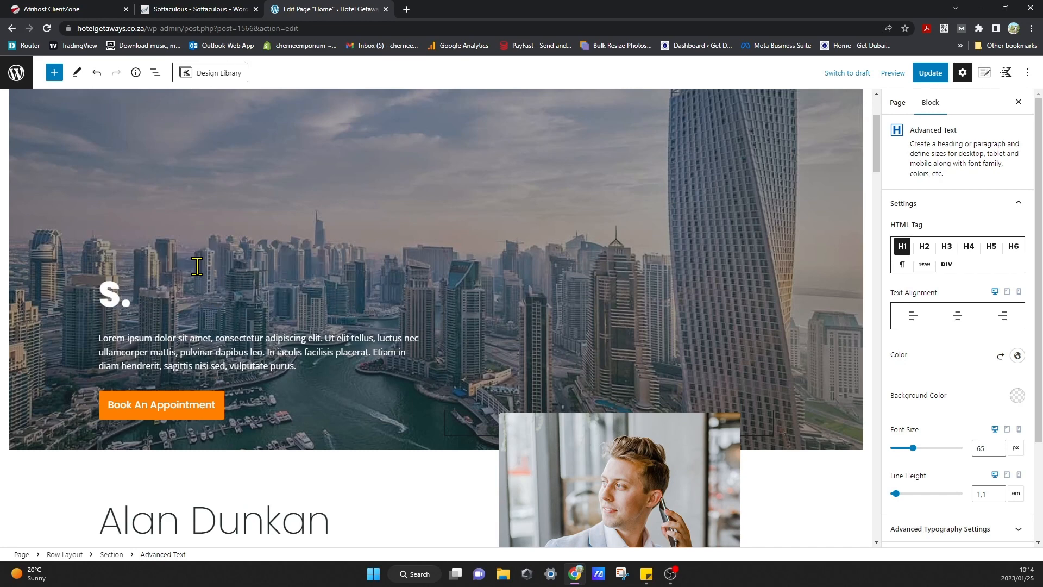
type("We can")
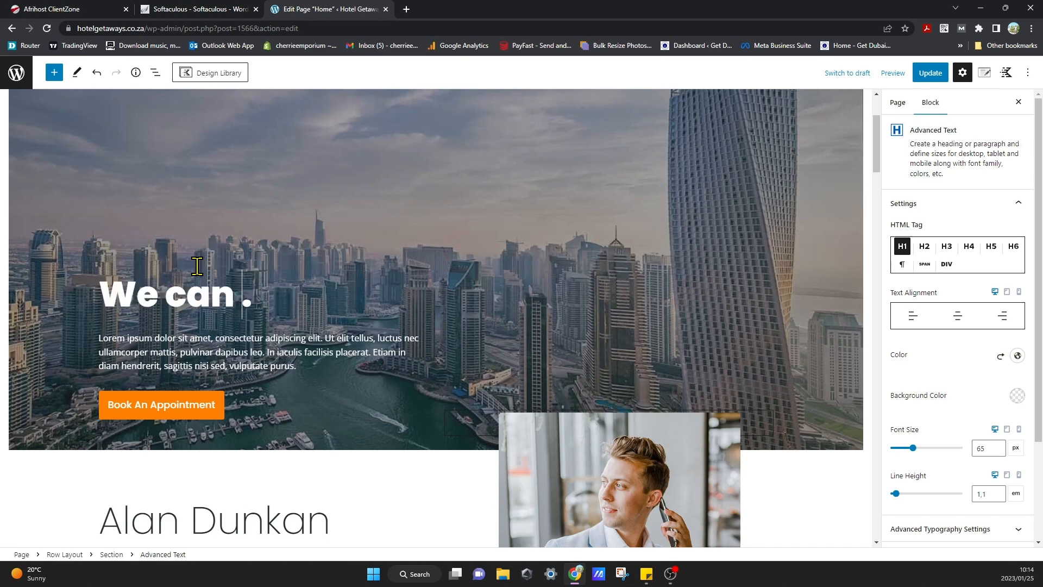
type(" Be")
key("BackSpace")
key("BackSpace")
key("BackSpace")
key("BackSpace")
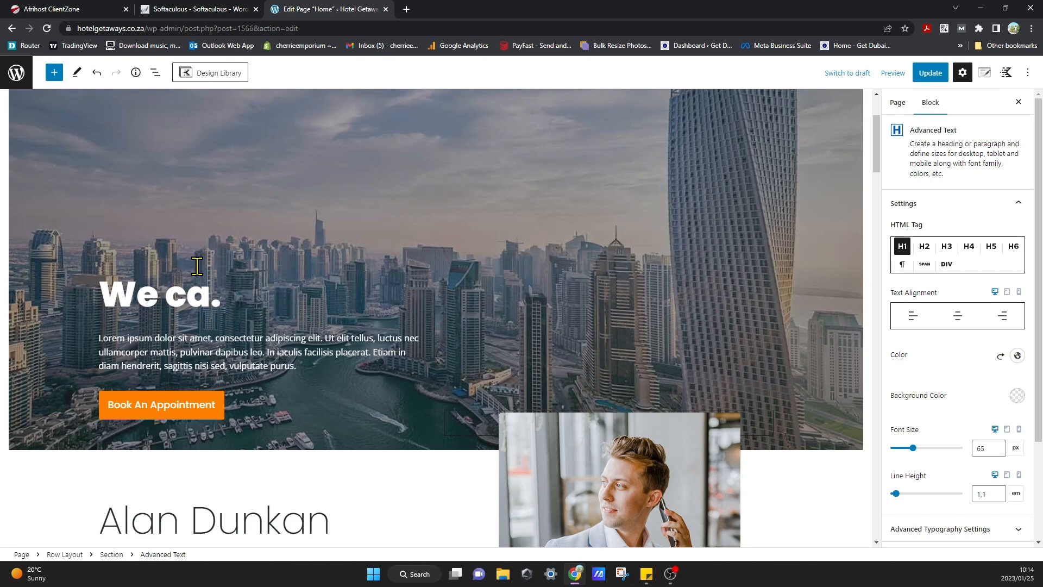
type("n beat you")
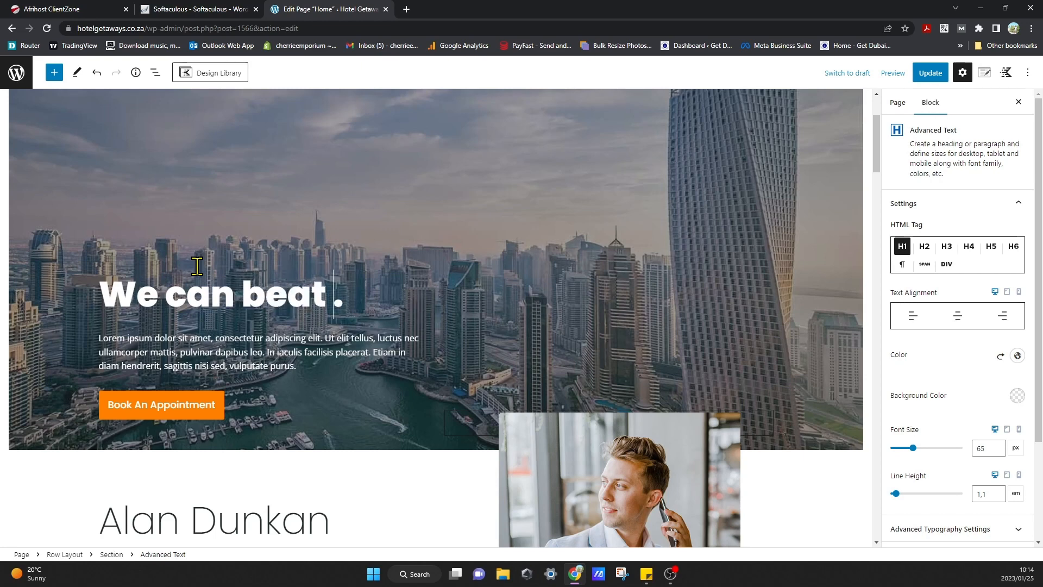
type("r hotel pri")
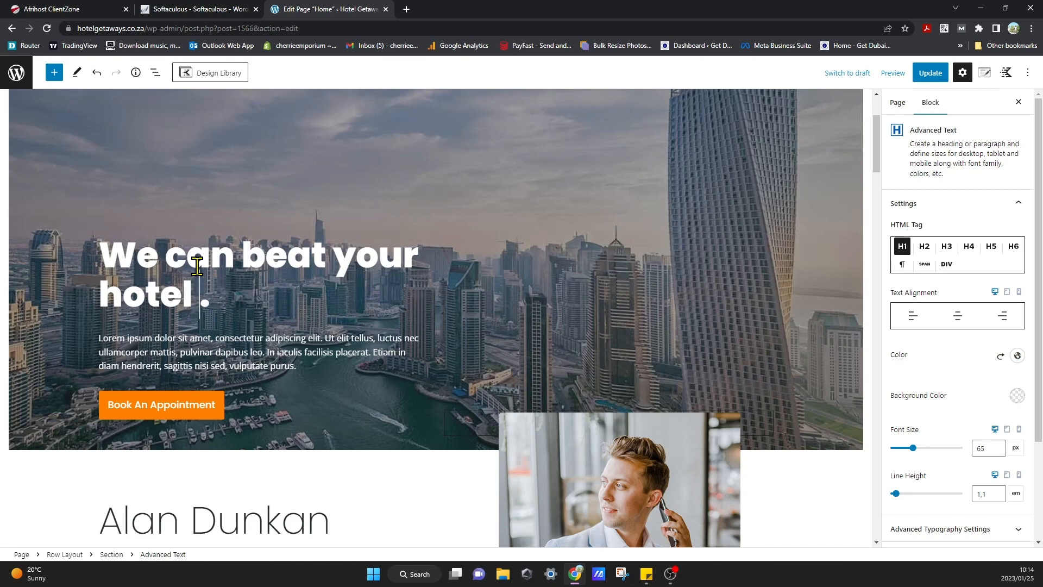
type("ce")
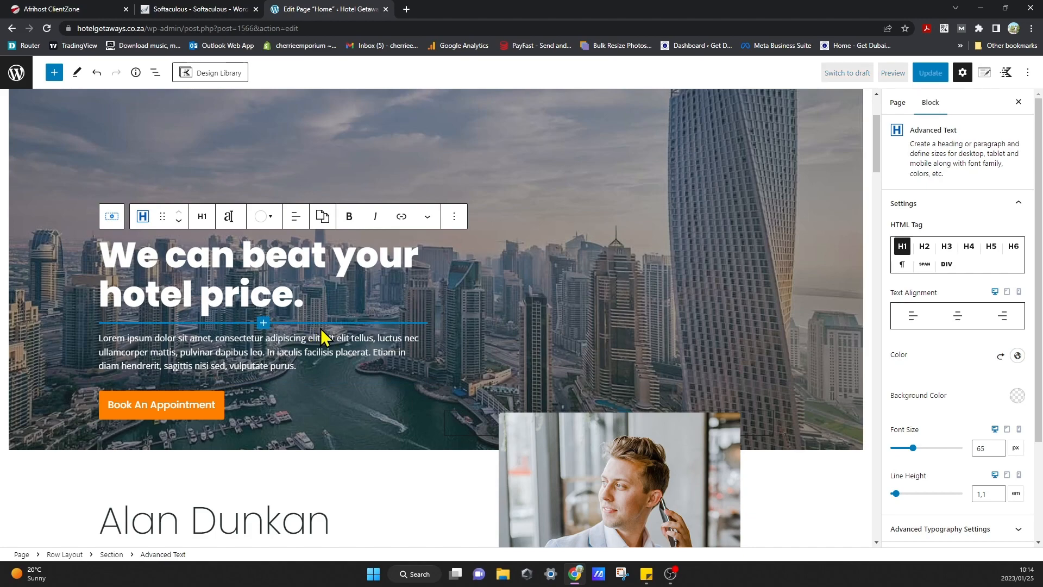
- Select the Book An Appointment button, then reselect the new hotel price heading
left_click(336, 391)
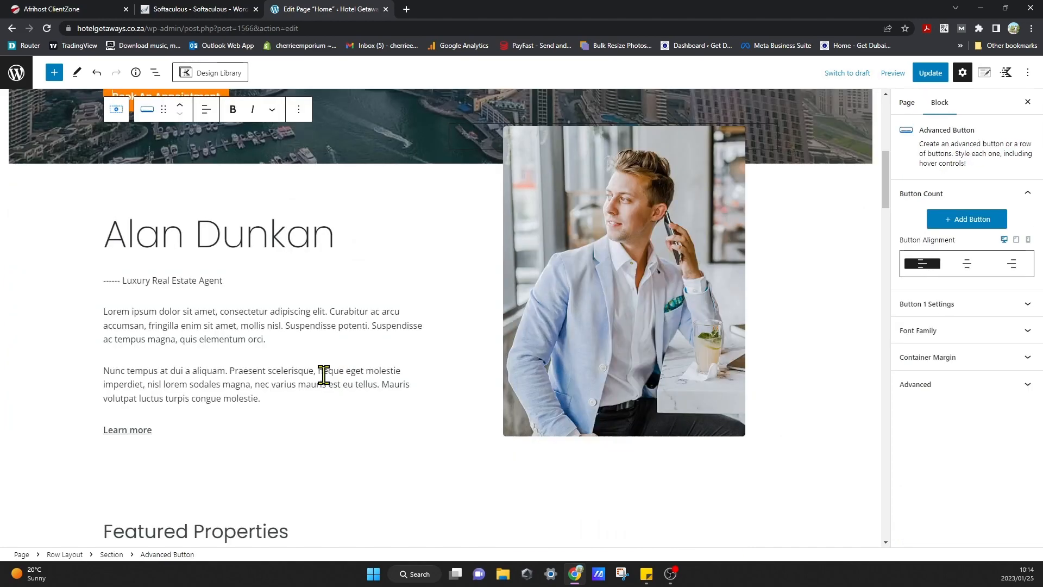
scroll(320, 335, "up", 6)
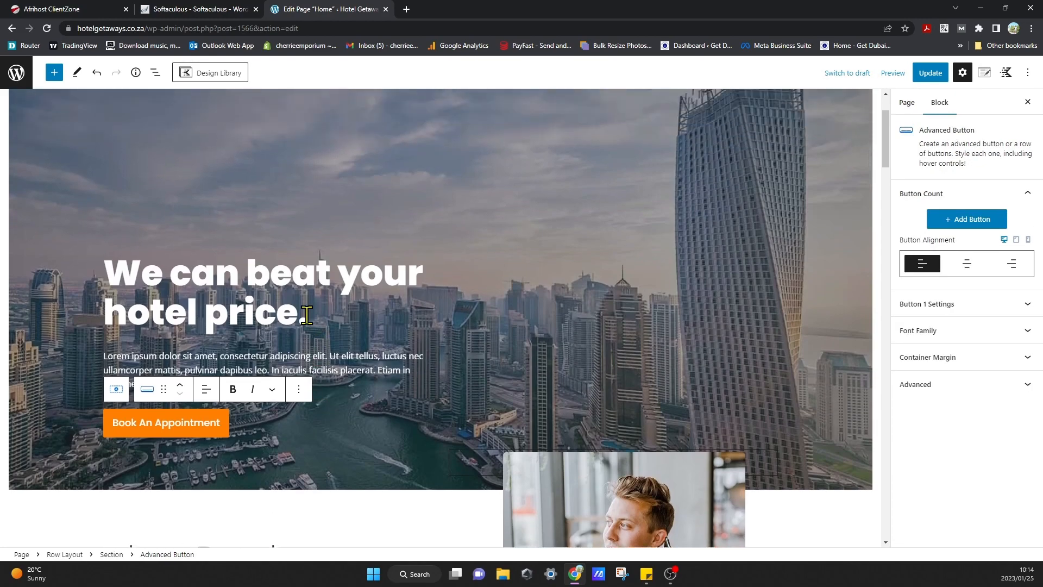
left_click(306, 314)
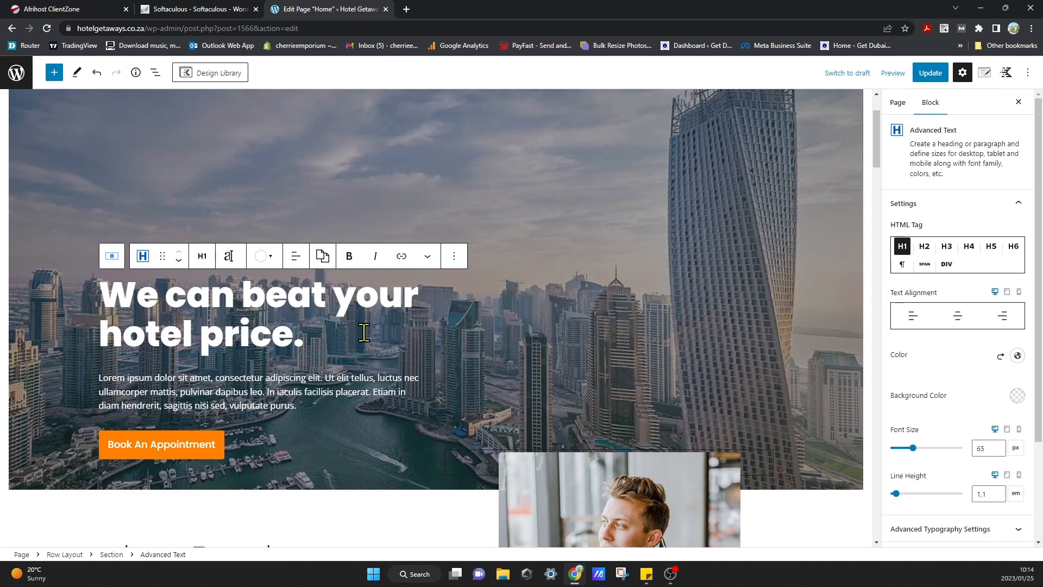
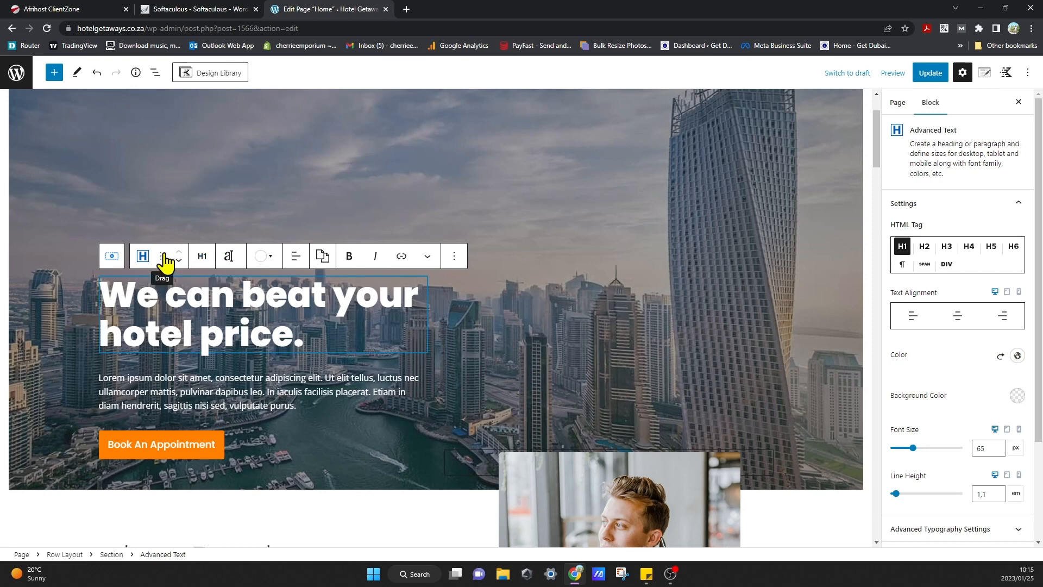
- Try dragging the hero heading above the hero image, then undo the move
left_click_drag(165, 259, 167, 242)
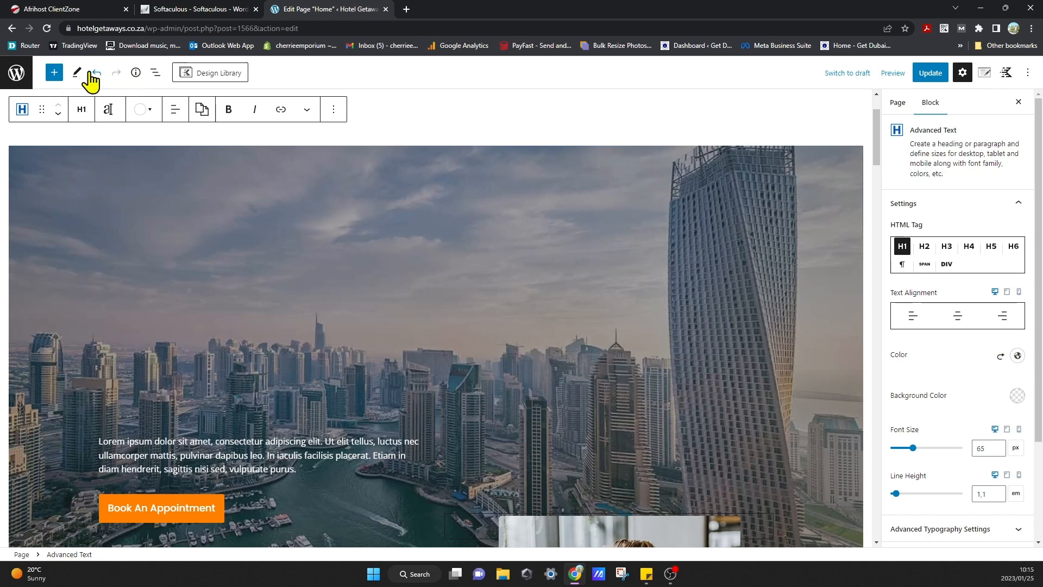
left_click(54, 76)
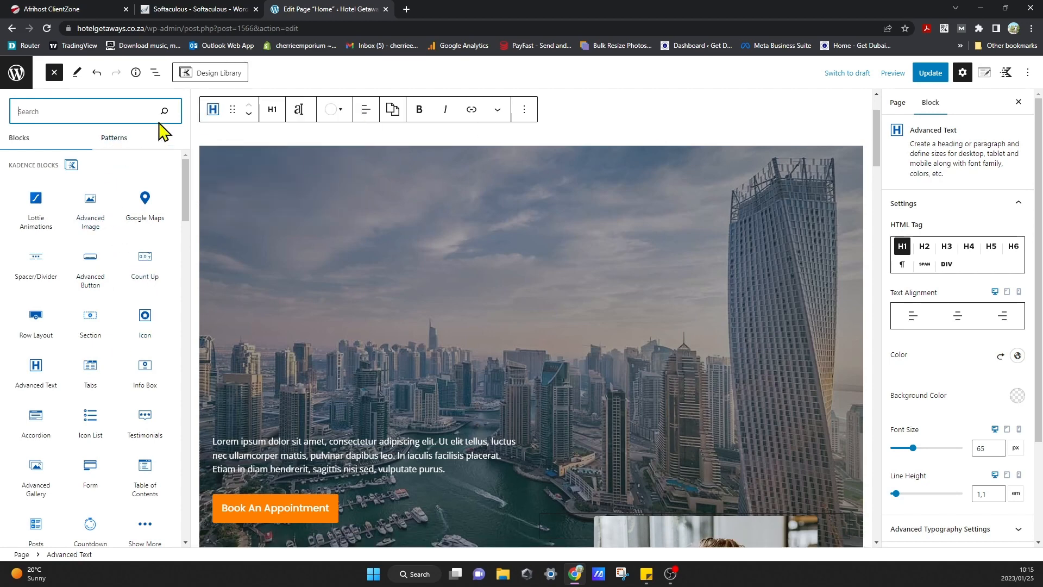
left_click(54, 73)
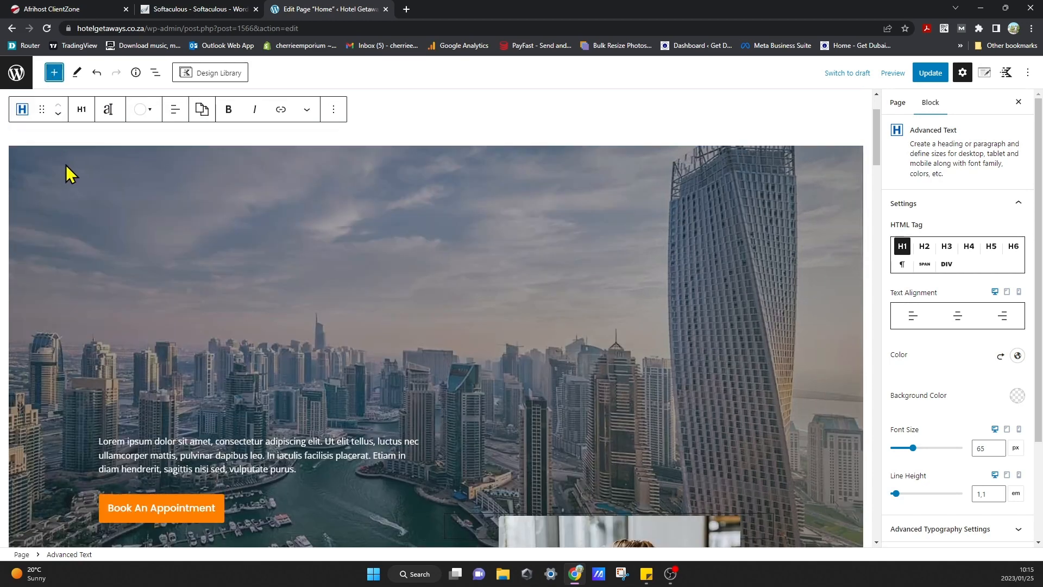
left_click(96, 72)
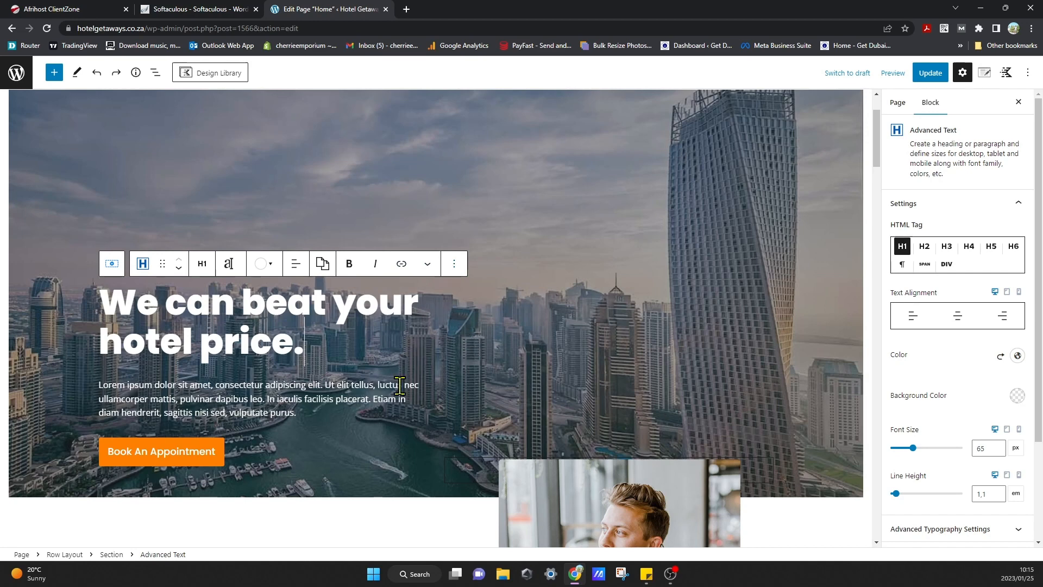
- Overwrite the lorem ipsum paragraph with 'A worldwide hotel comparison service', fixing the typo
left_click(373, 408)
left_click_drag(297, 414, 105, 391)
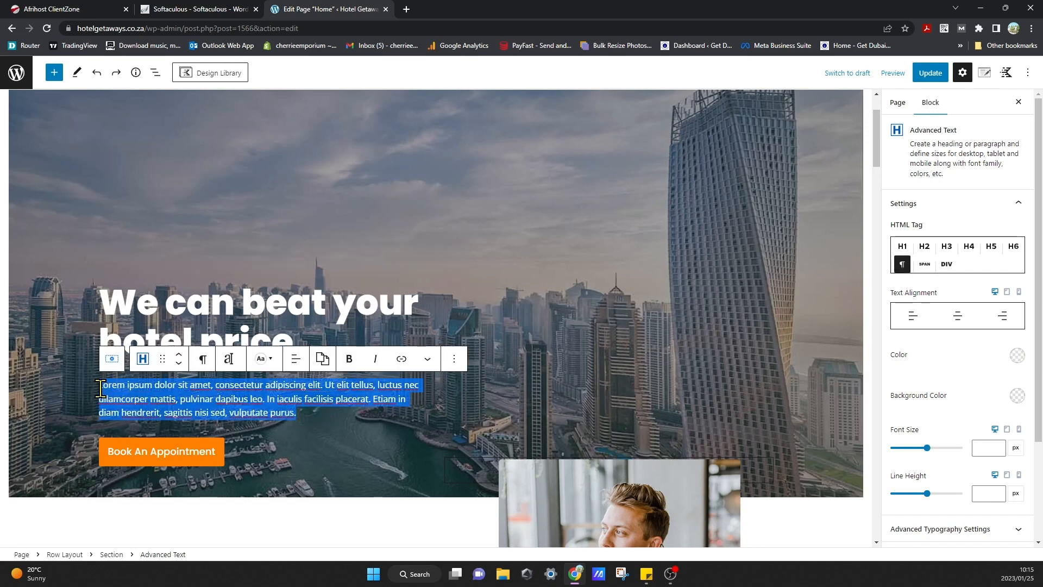
type("A")
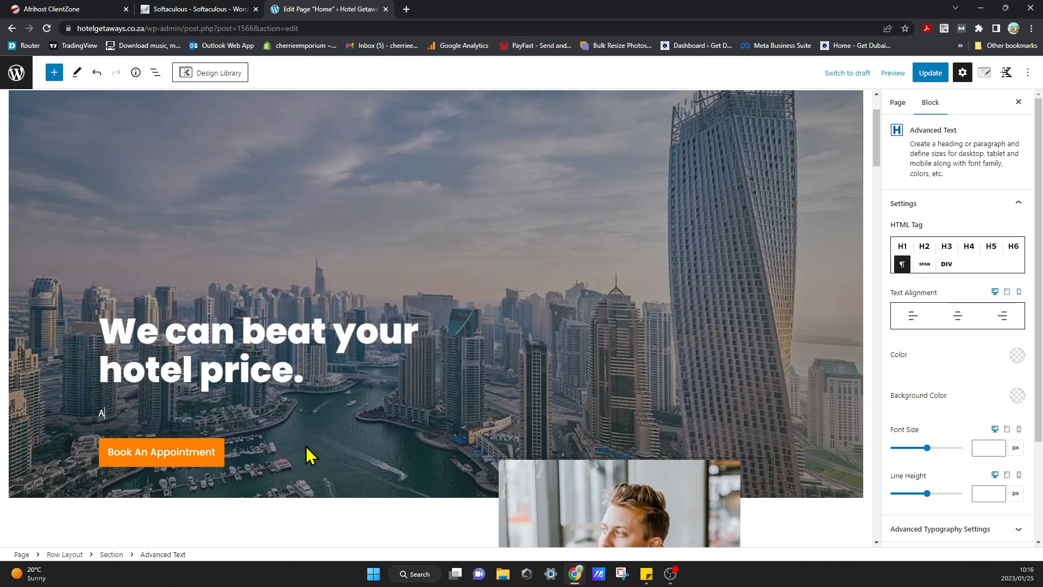
type(" worldwide hotel ")
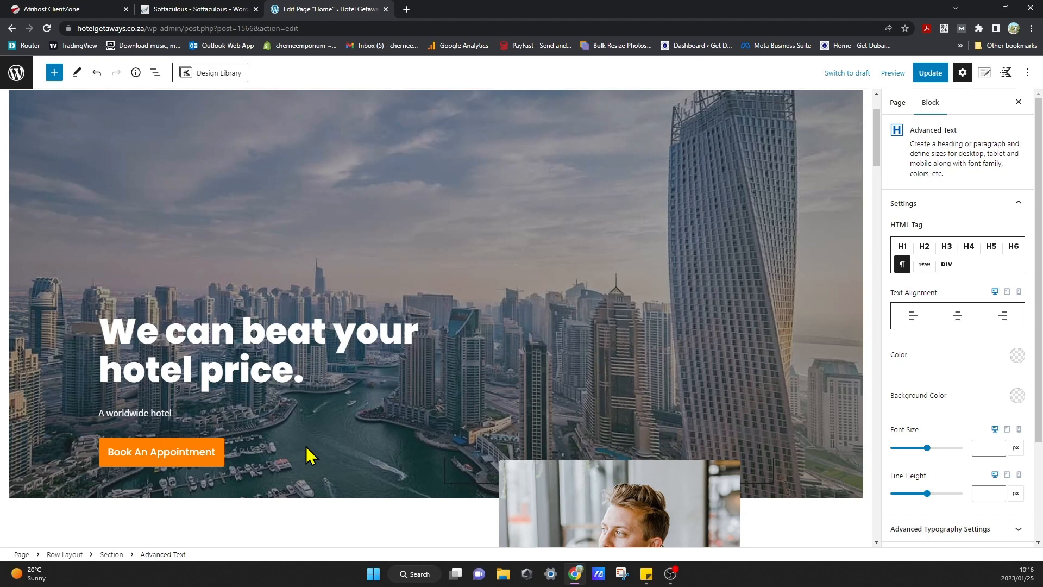
type("comparison servcie==")
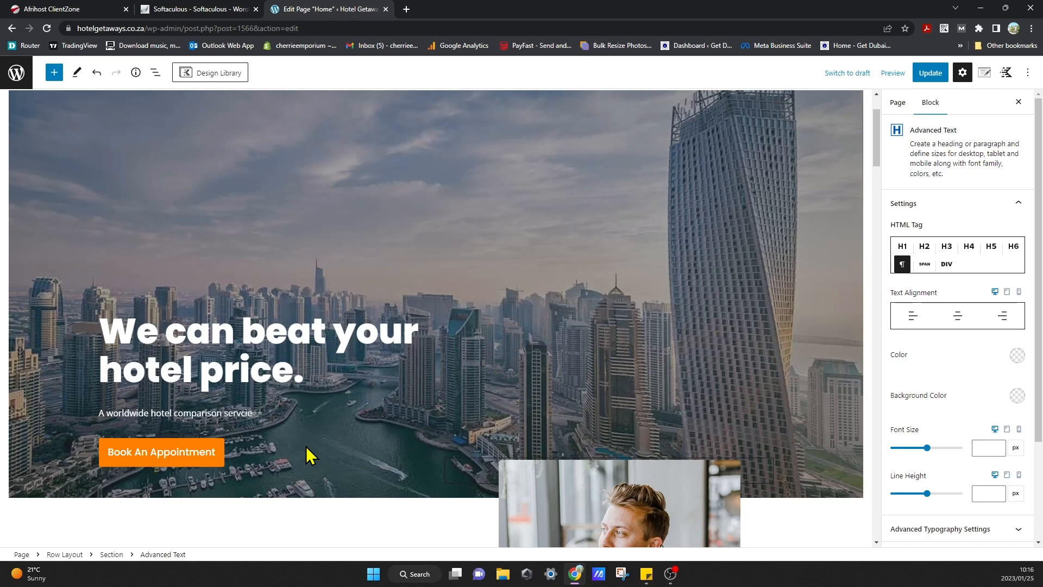
key("BackSpace")
key("BackSpace")
key("BackSpace")
key("BackSpace")
type("ice")
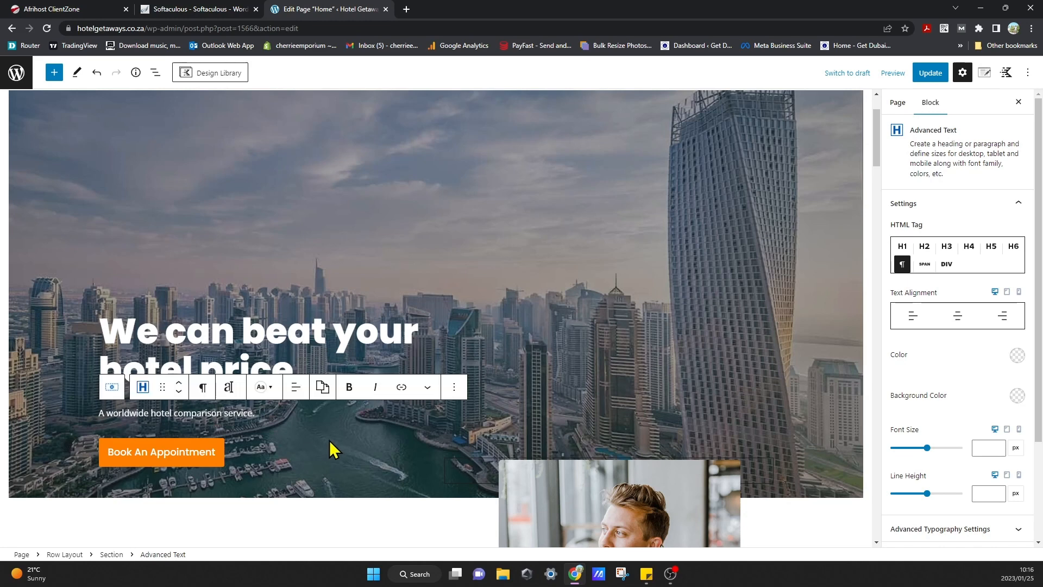
- Select the Book An Appointment button and try center and right alignment before returning to left
left_click(332, 446)
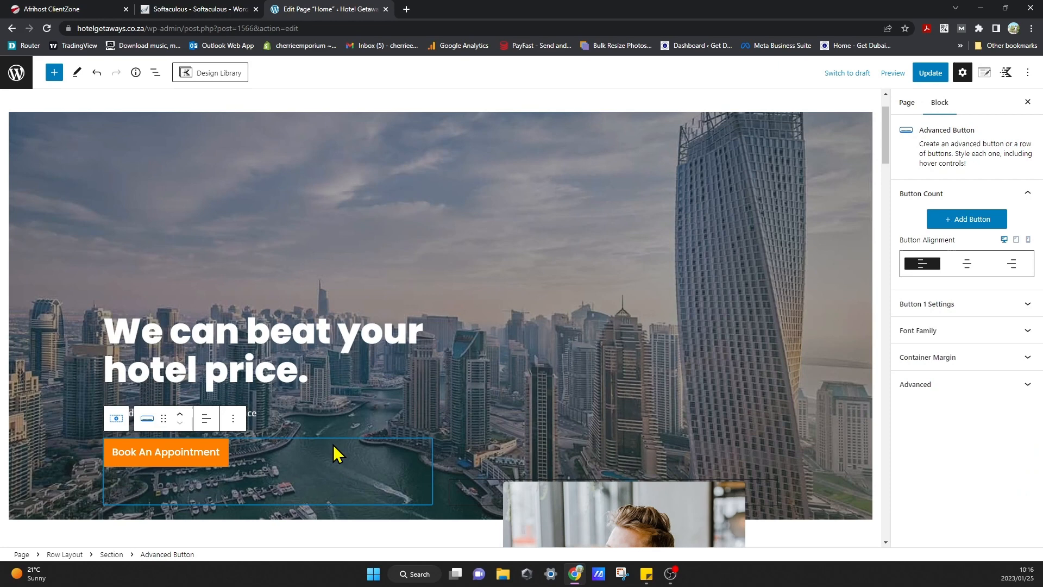
left_click(484, 373)
scroll(476, 331, "down", 2)
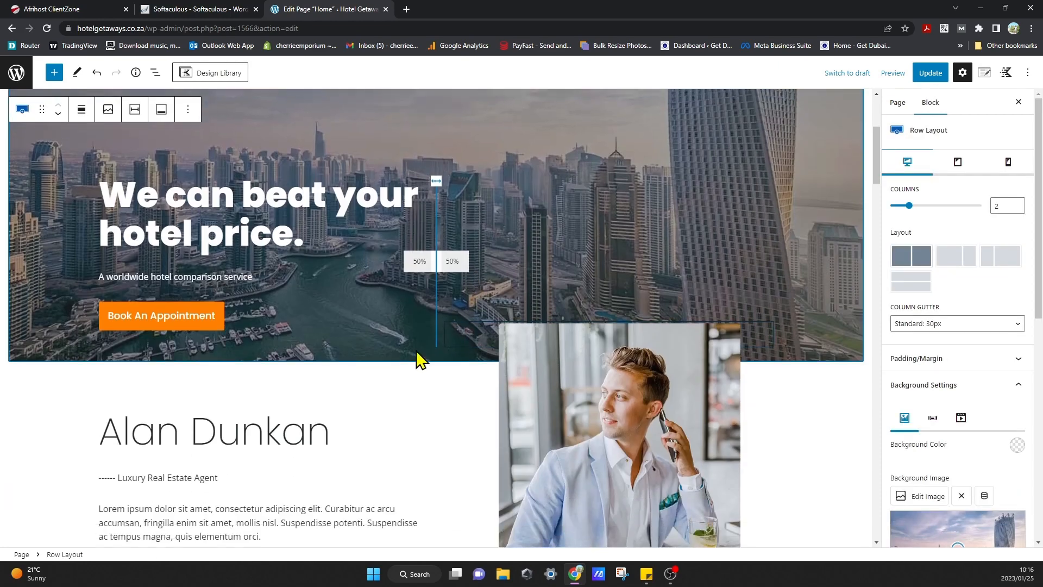
scroll(420, 361, "up", 2)
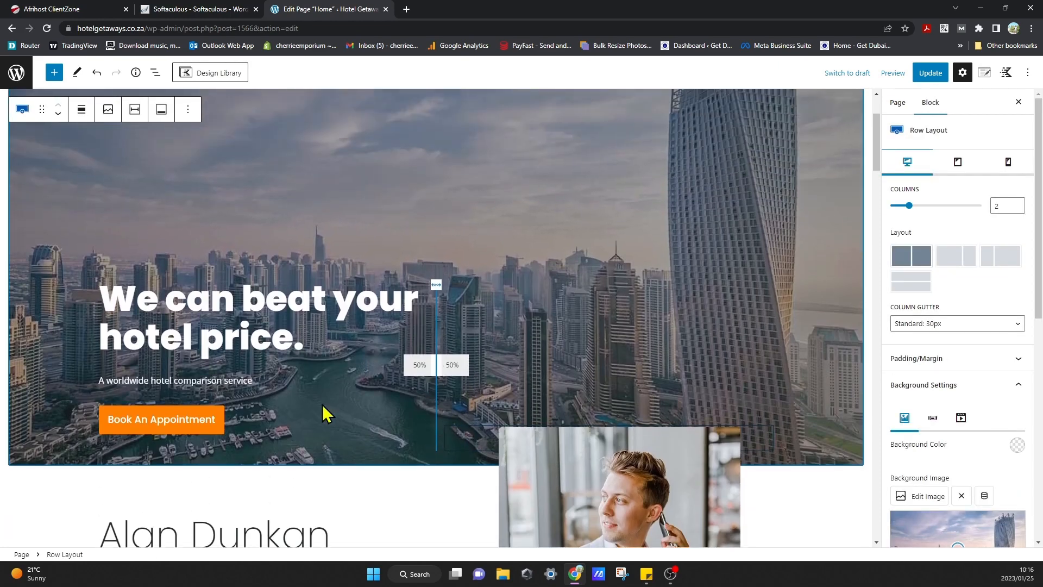
left_click(198, 429)
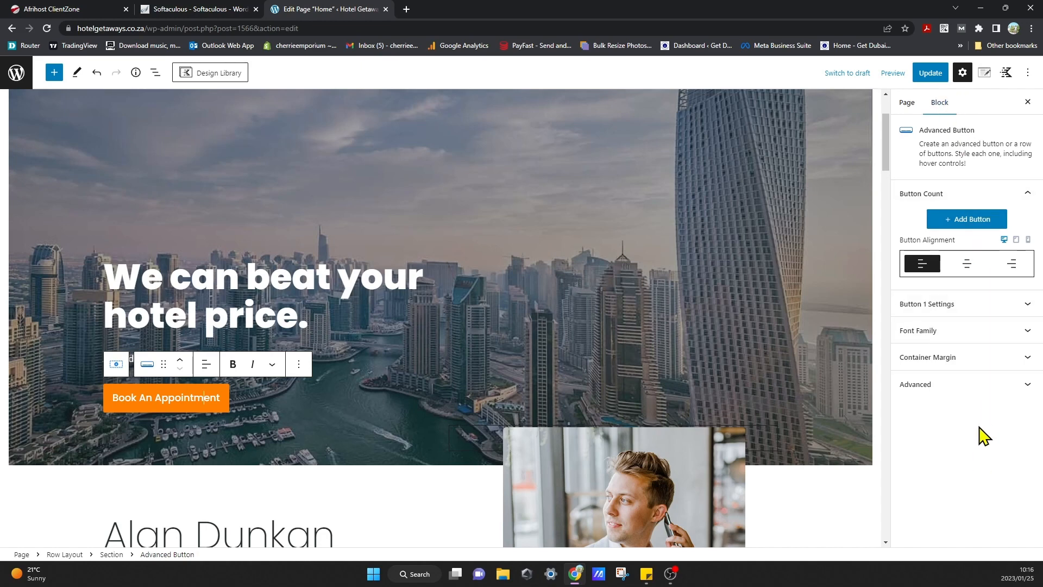
left_click(967, 266)
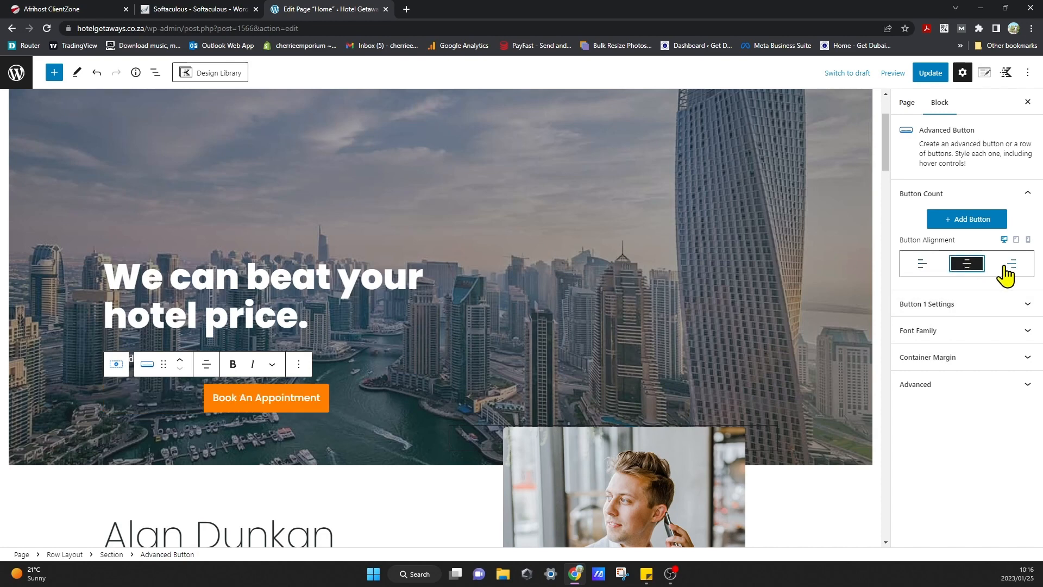
left_click(1006, 269)
left_click(921, 265)
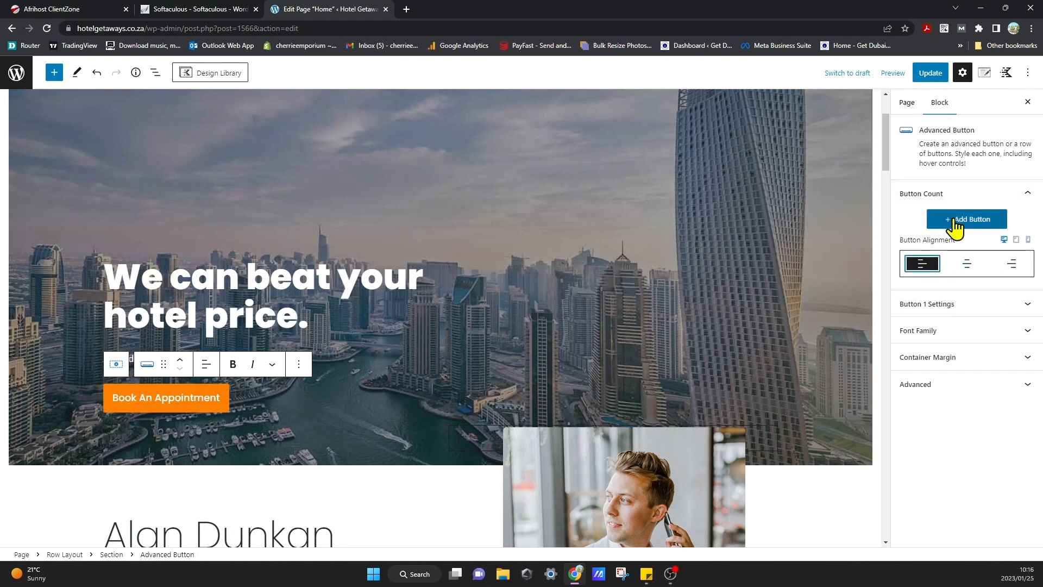
- Expand Button 1 Settings and compare the Hover and Normal colour settings
left_click(992, 304)
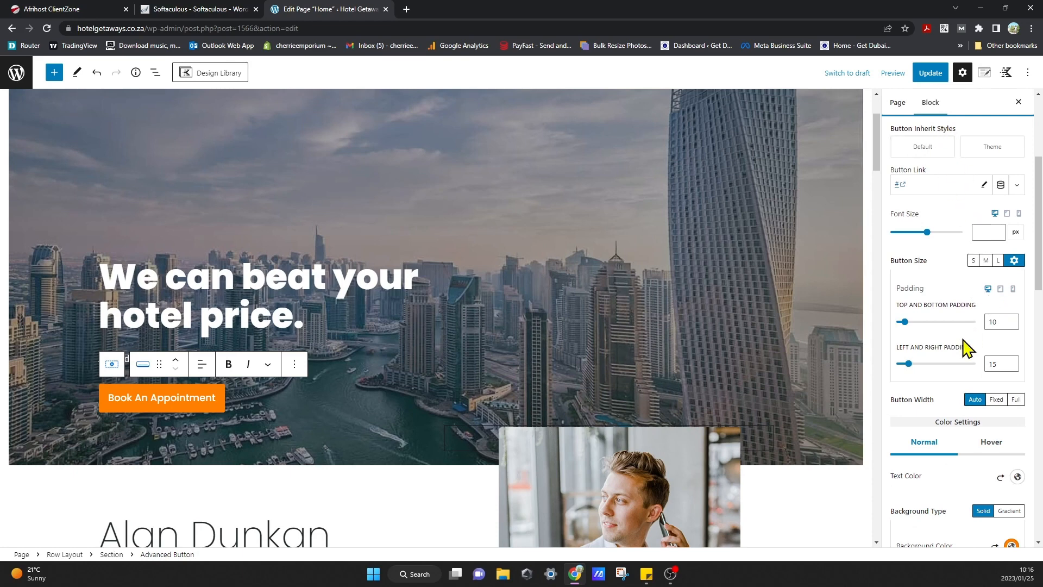
scroll(964, 350, "down", 7)
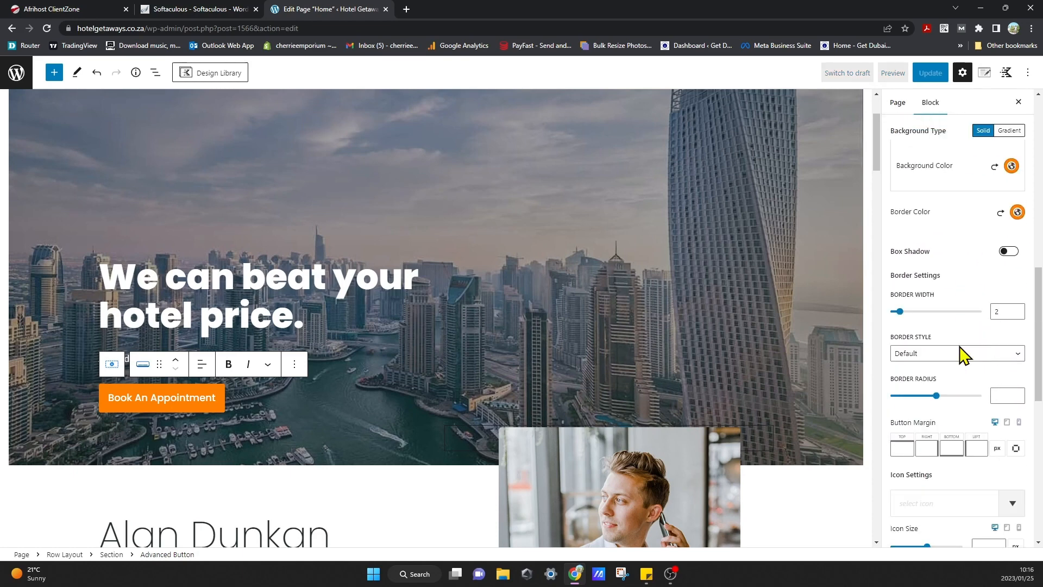
scroll(961, 354, "down", 2)
scroll(959, 346, "down", 4)
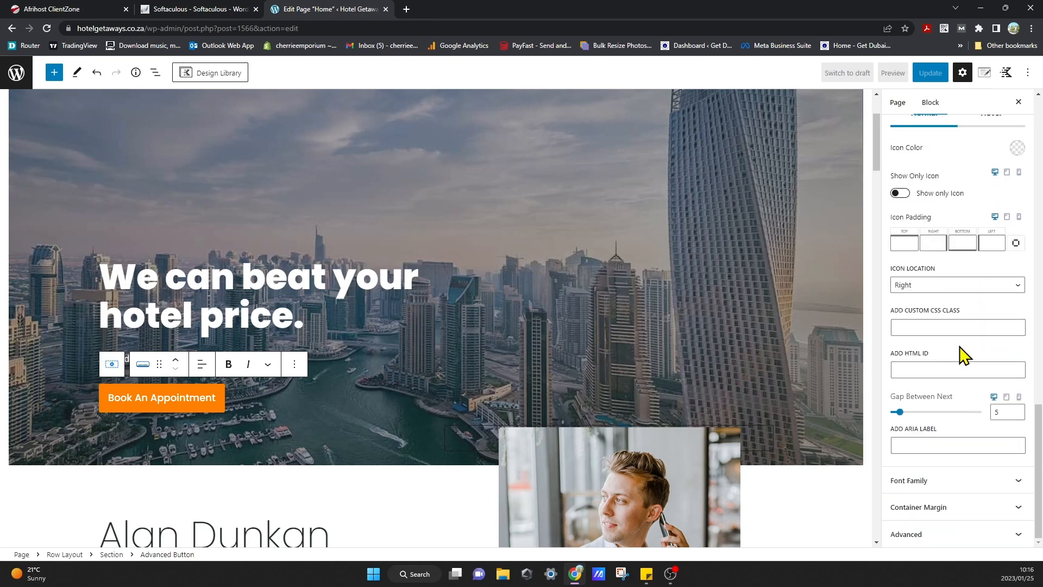
scroll(960, 355, "up", 10)
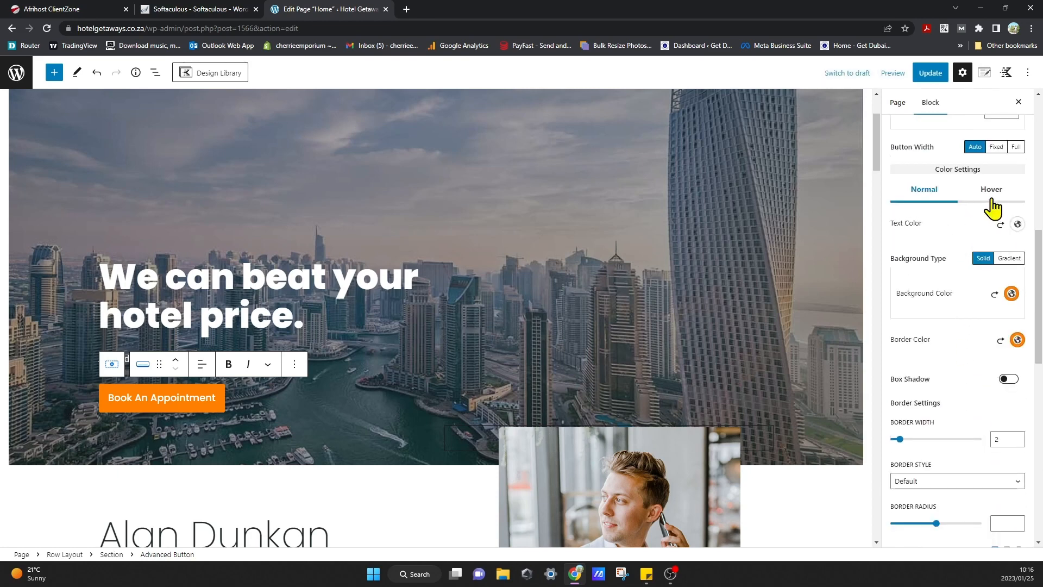
left_click(991, 195)
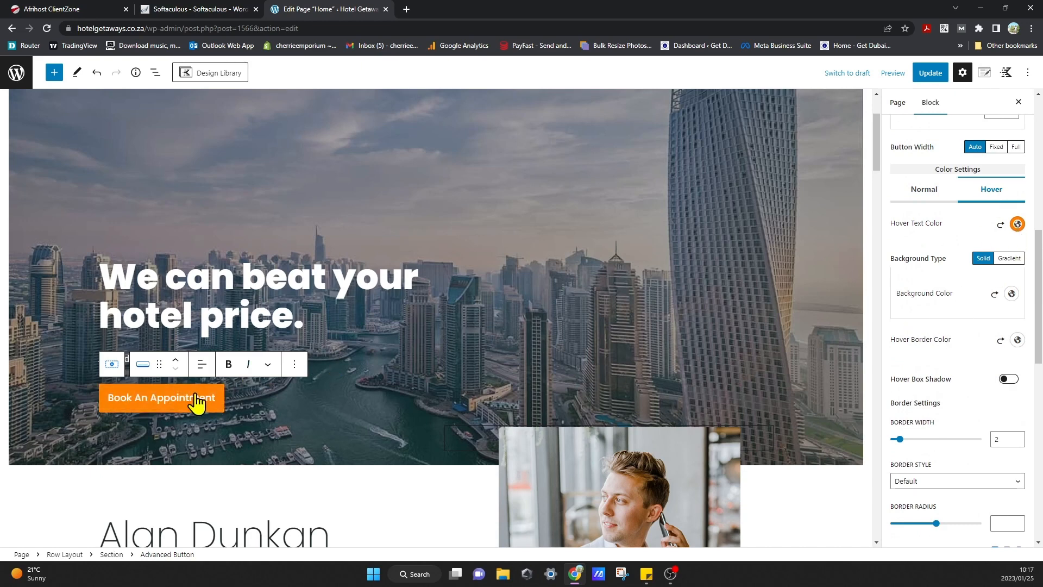
left_click(924, 190)
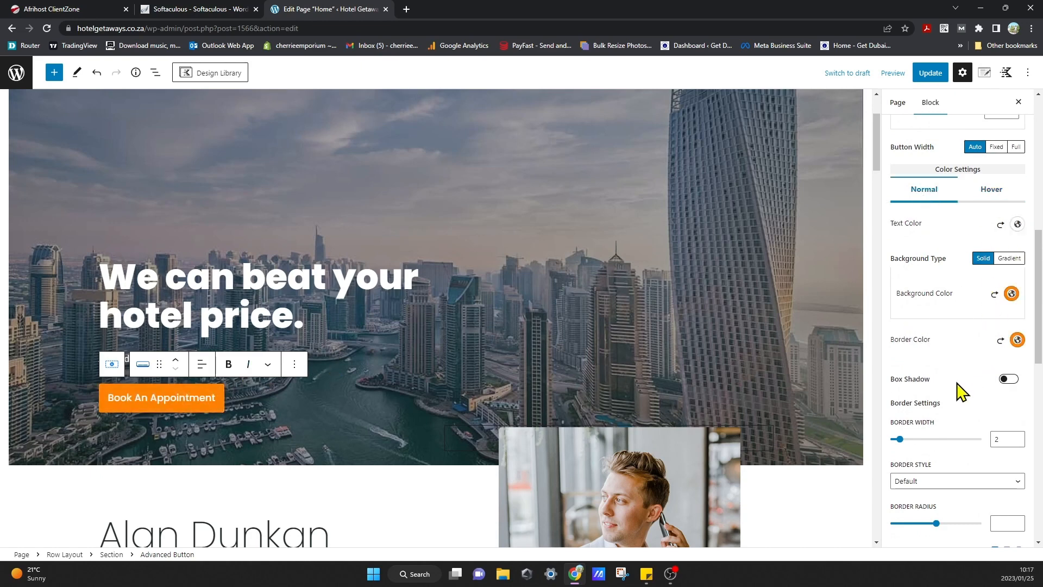
scroll(962, 391, "down", 10)
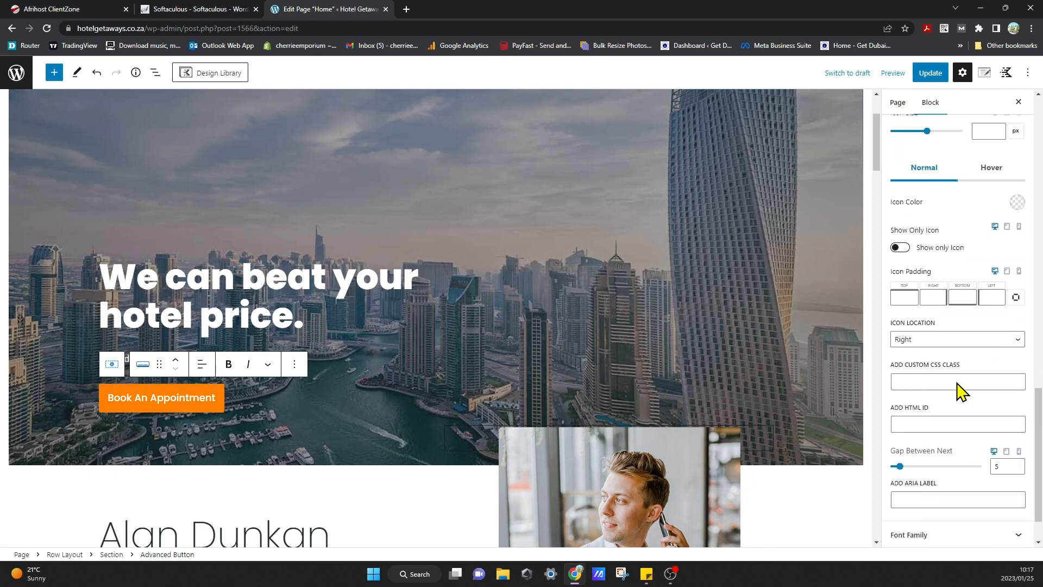
scroll(958, 390, "up", 10)
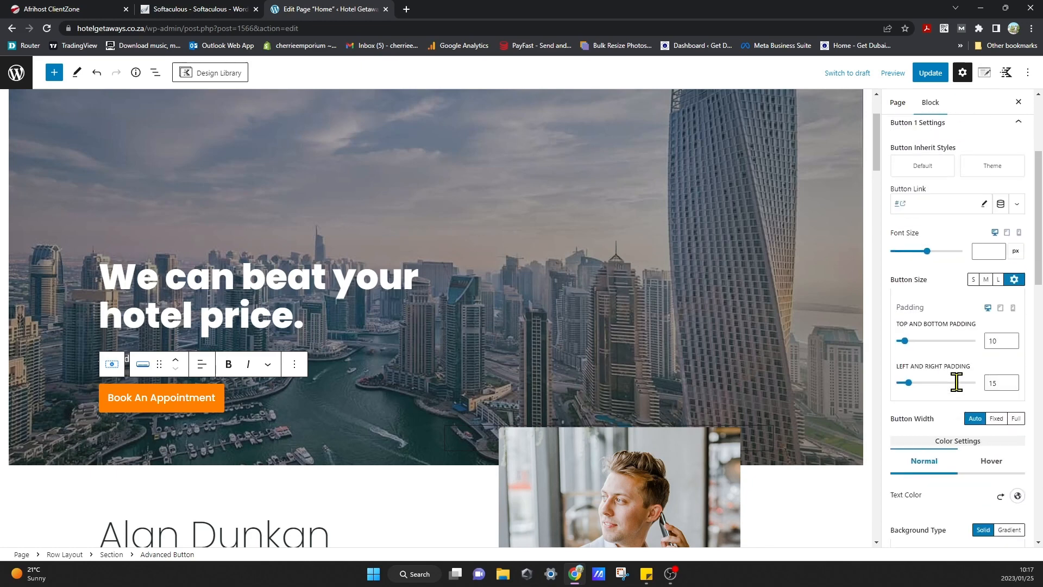
scroll(951, 369, "up", 3)
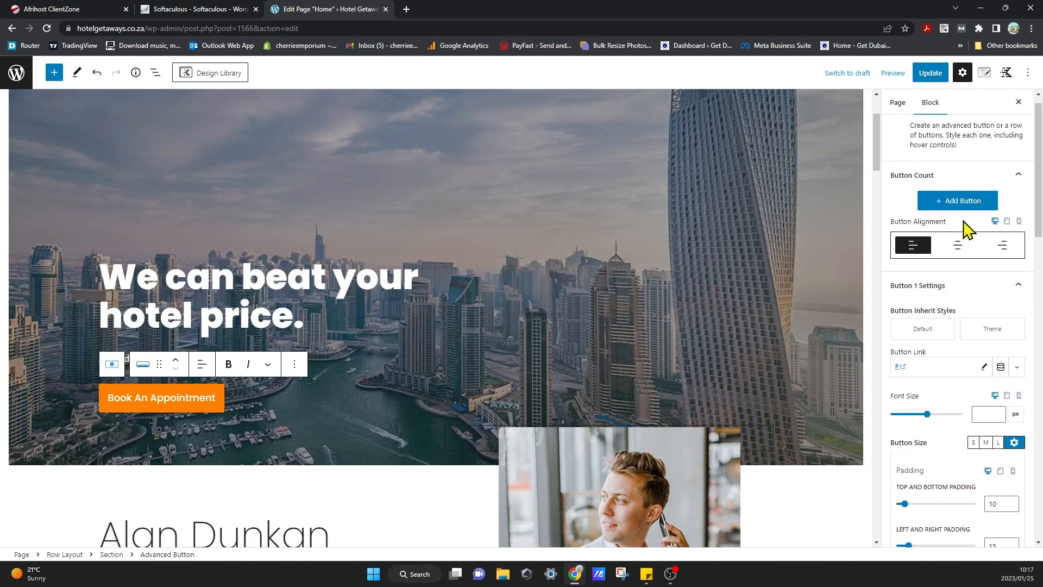
- Change the hero button label from 'Book An Appointment' to 'Enquire Now' and open its link field
left_click(1012, 177)
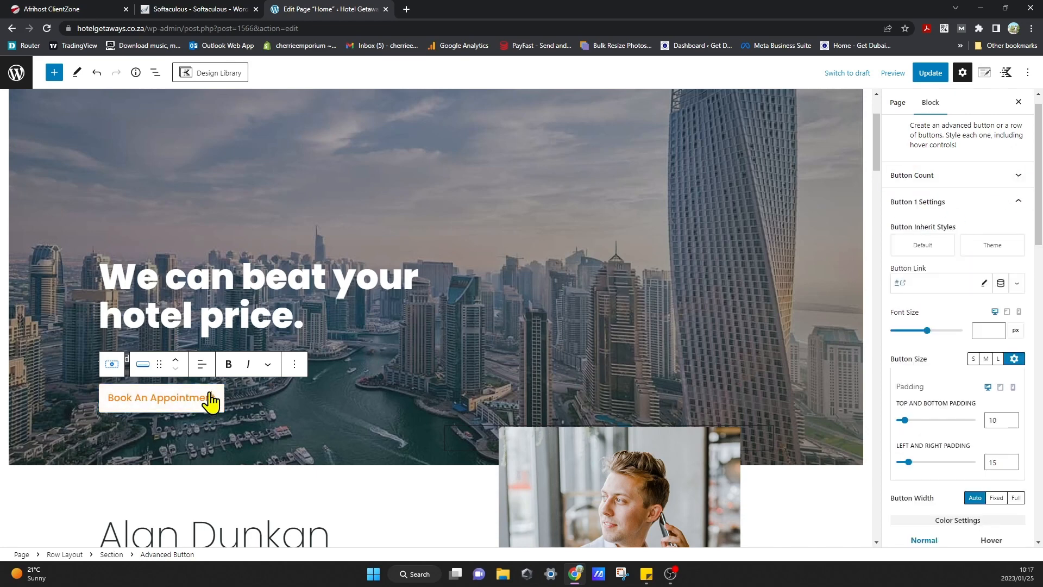
double_click(211, 402)
key("BackSpace")
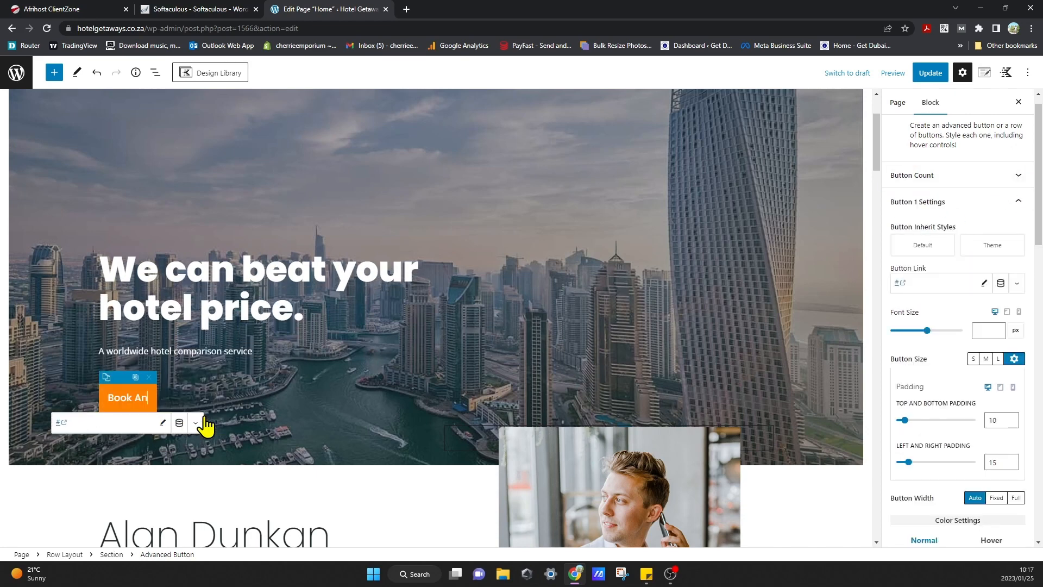
key("BackSpace")
key("BackSpace")
key("BackSpace")
type("Enquire Now")
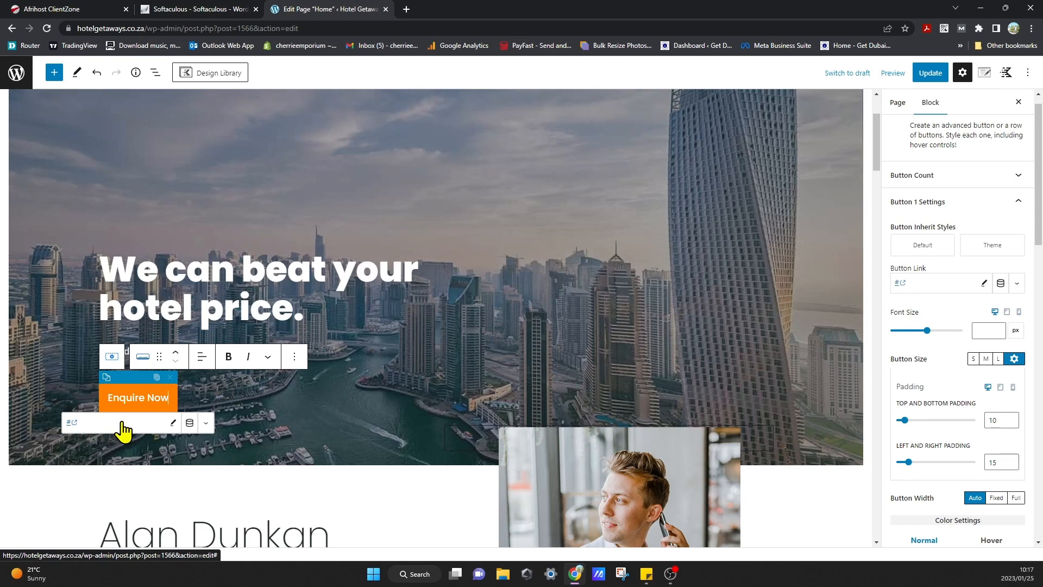
left_click(173, 423)
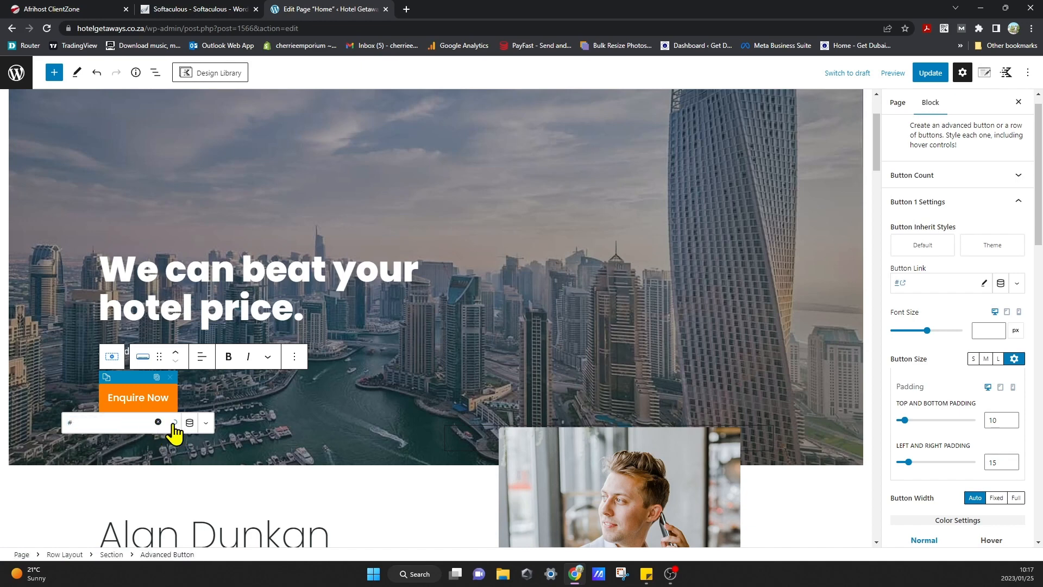
- Load the live hotelgetaways.co.za site in a new tab and scroll through it
left_click(408, 8)
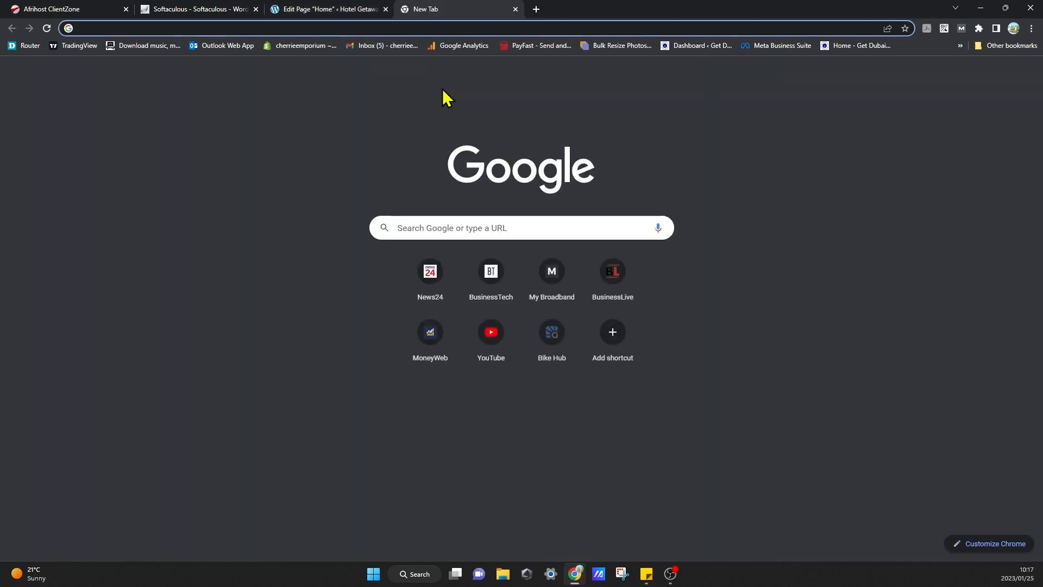
type("hotelgetaways.co.za")
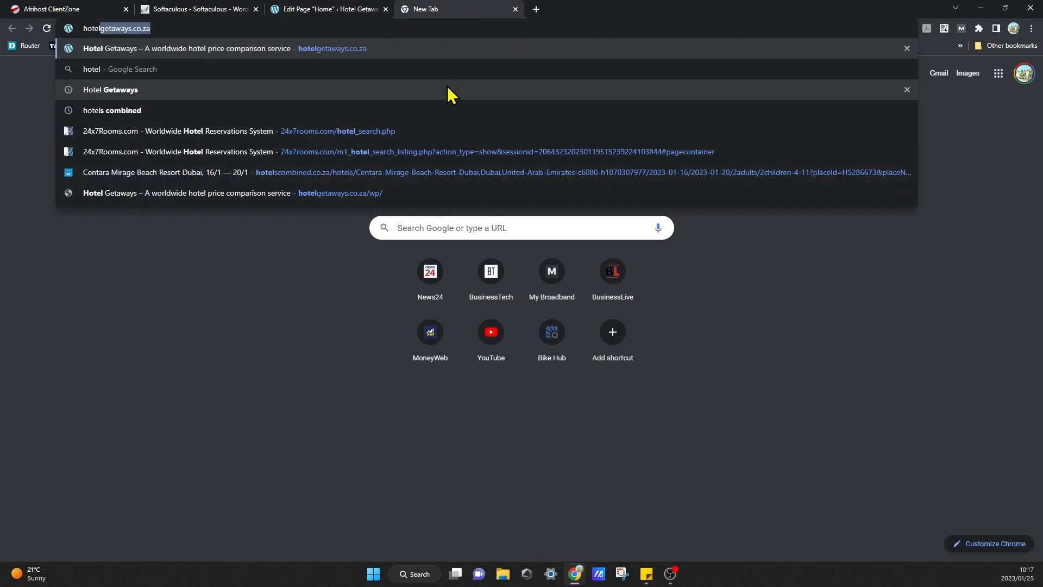
key("Return")
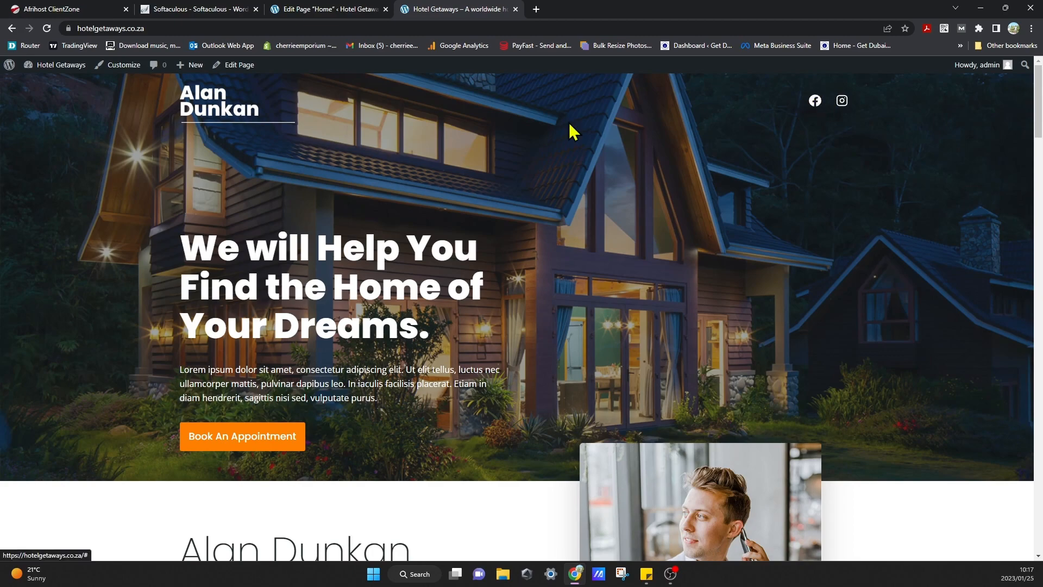
scroll(437, 200, "down", 6)
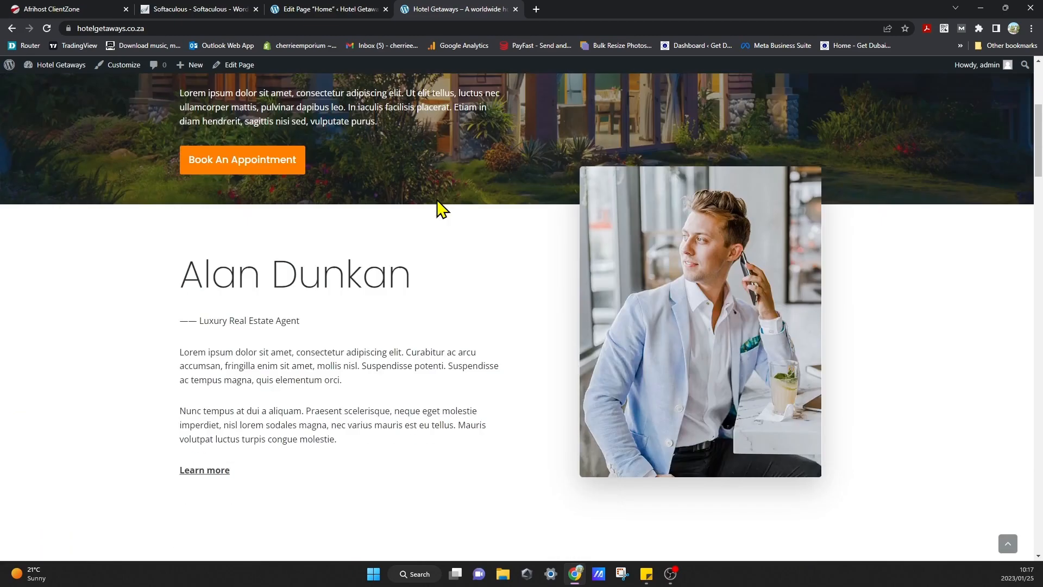
scroll(435, 207, "up", 6)
scroll(431, 213, "down", 20)
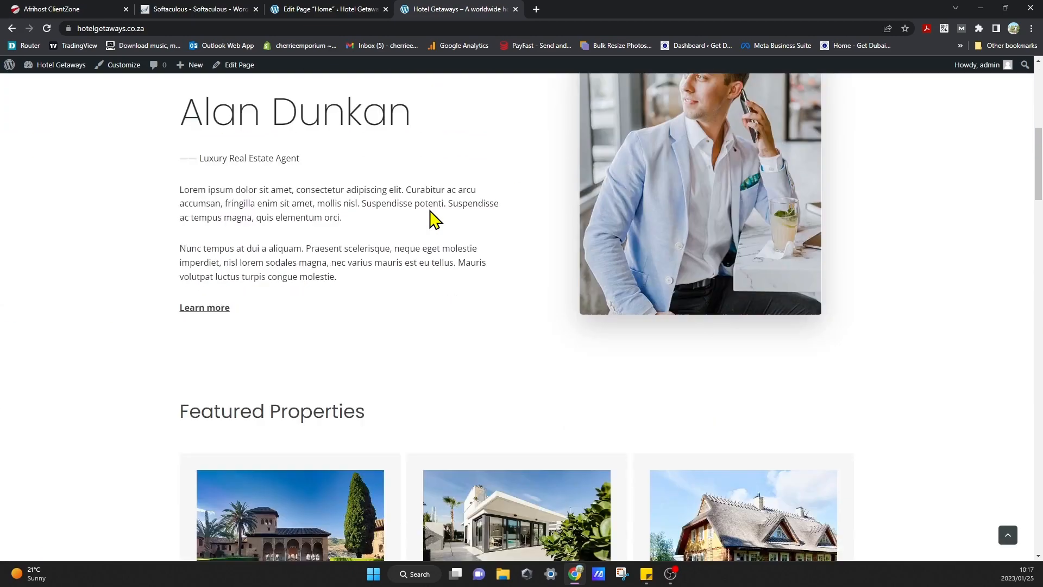
scroll(436, 220, "down", 15)
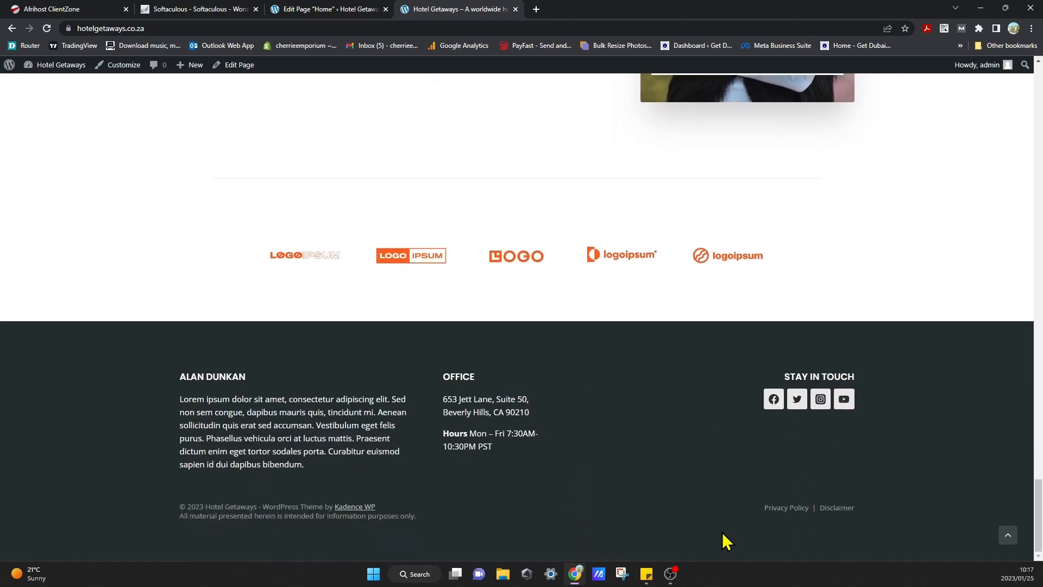
scroll(314, 286, "up", 5)
- Review the live site down to the footer, then return to the Edit Page Home tab
left_click(349, 10)
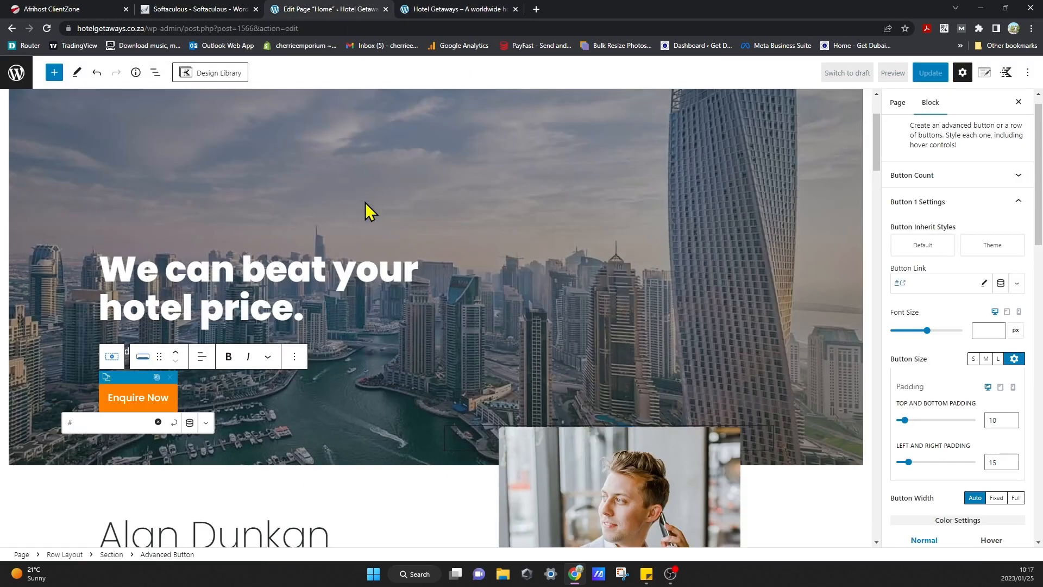
scroll(366, 206, "up", 2)
left_click(441, 10)
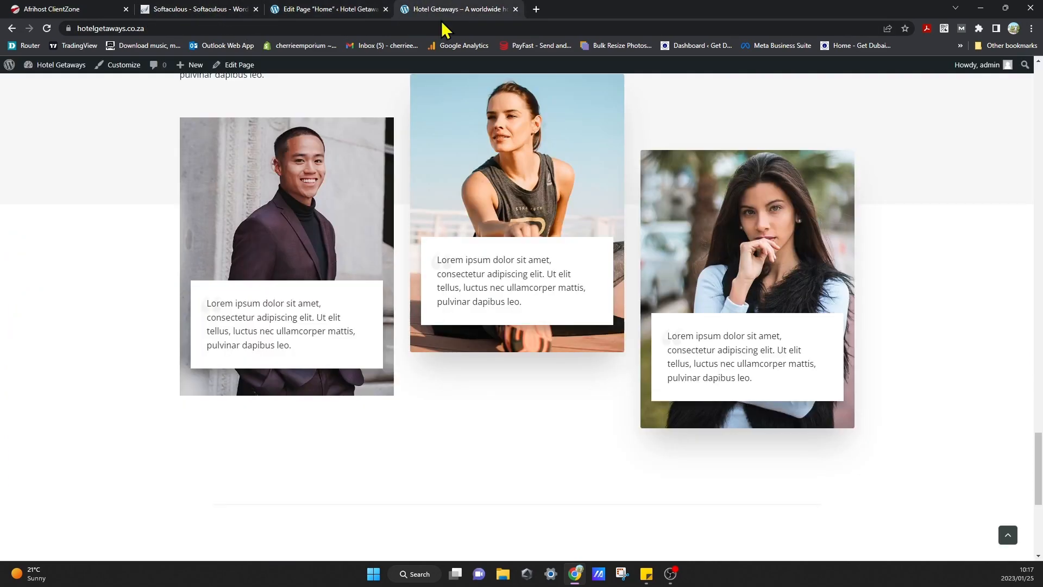
scroll(1040, 346, "up", 5)
left_click_drag(1040, 418, 1039, 82)
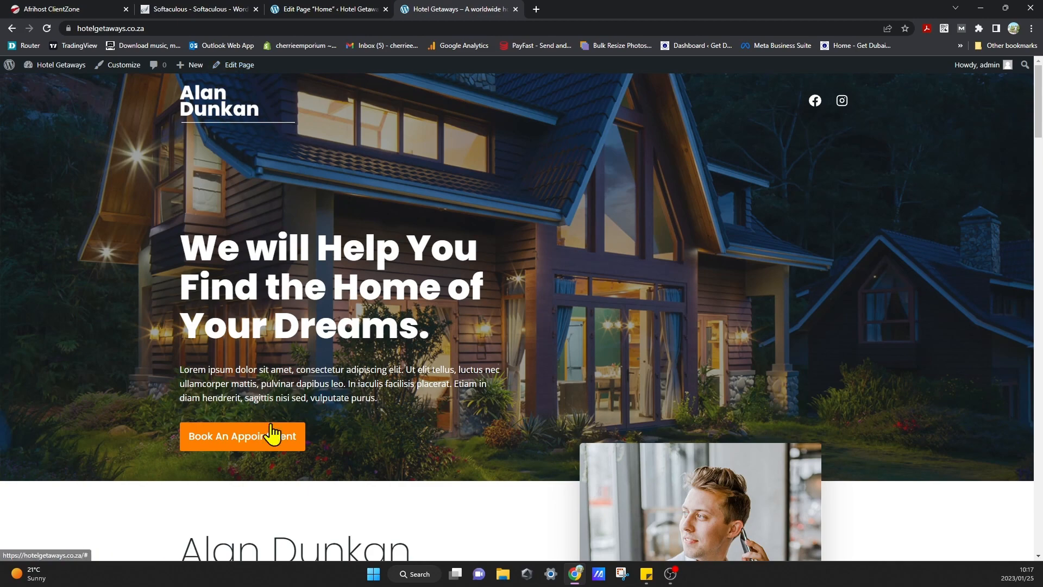
scroll(272, 437, "down", 5)
scroll(273, 432, "up", 3)
scroll(273, 431, "up", 3)
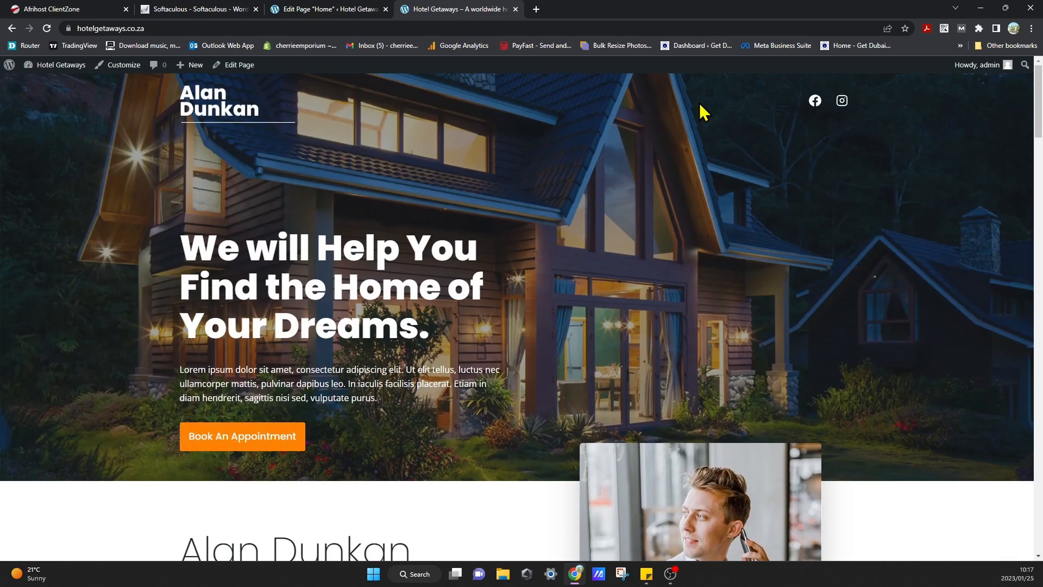
left_click(361, 9)
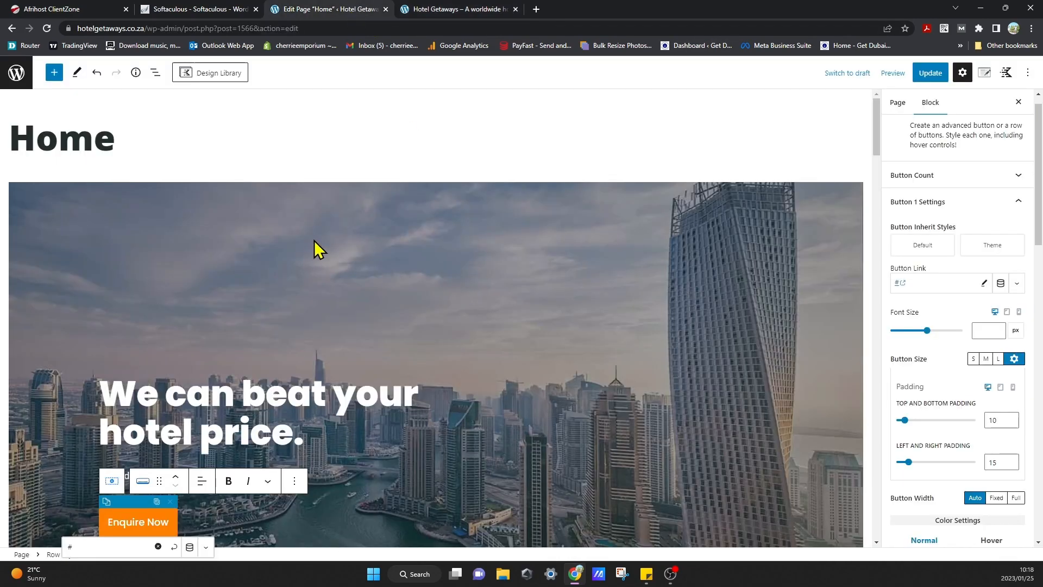
- Paste the copied site address into the Enquire Now link, remove the '#', and choose Contact
scroll(387, 224, "down", 4)
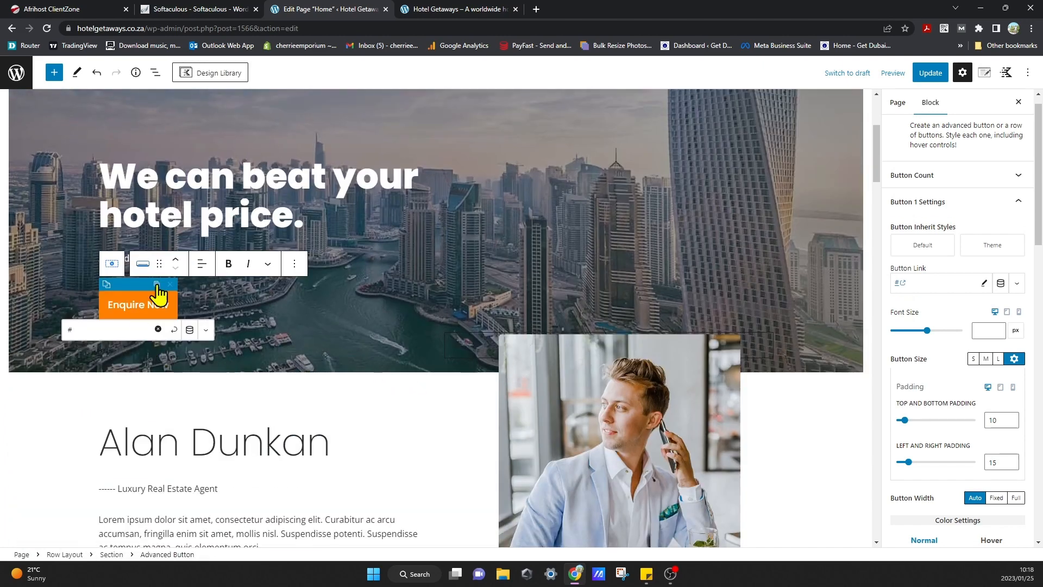
left_click_drag(147, 28, 59, 29)
key("ctrl+c")
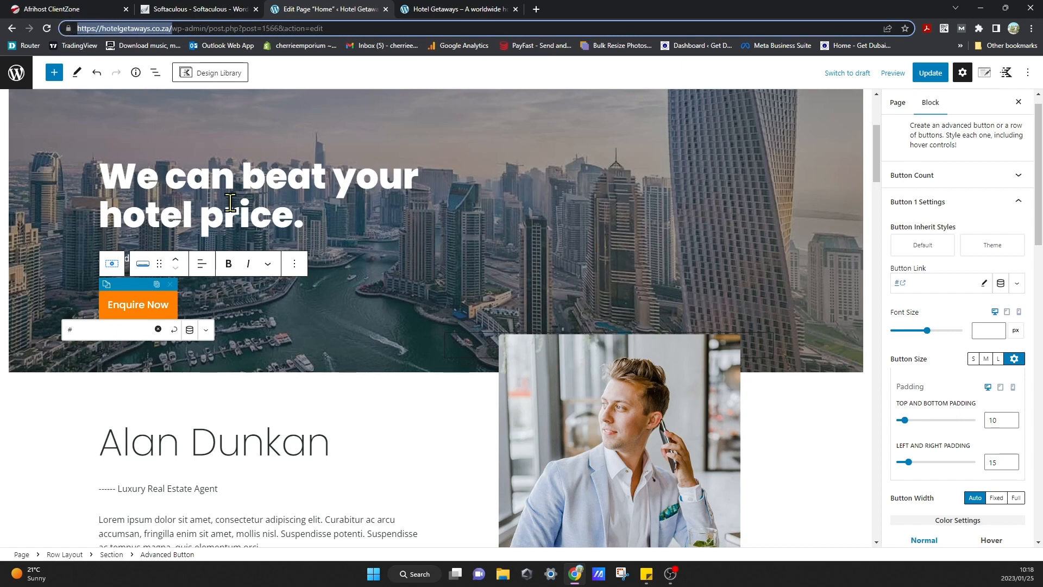
left_click(113, 329)
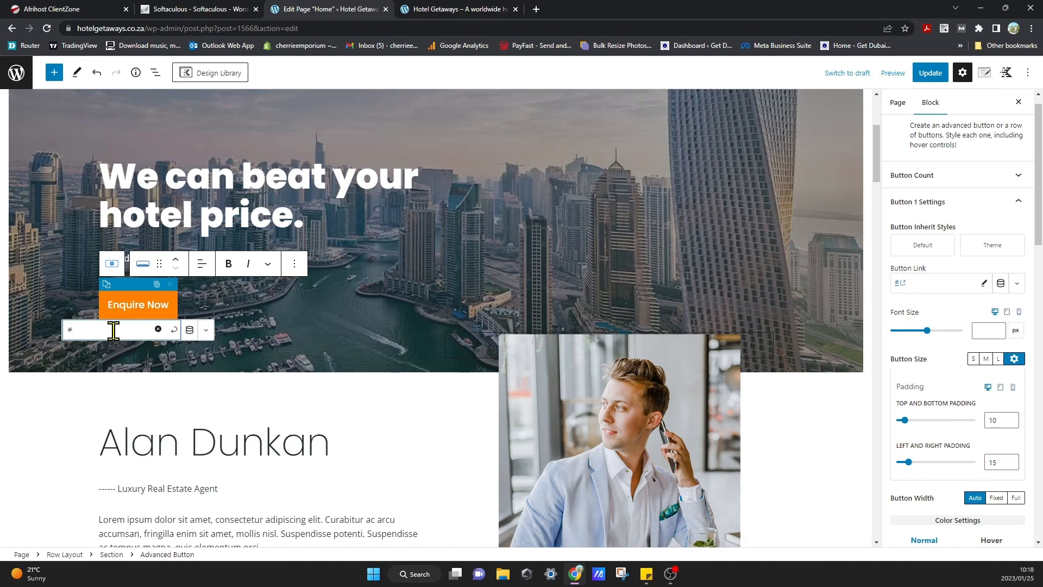
key("ctrl+v")
key("BackSpace")
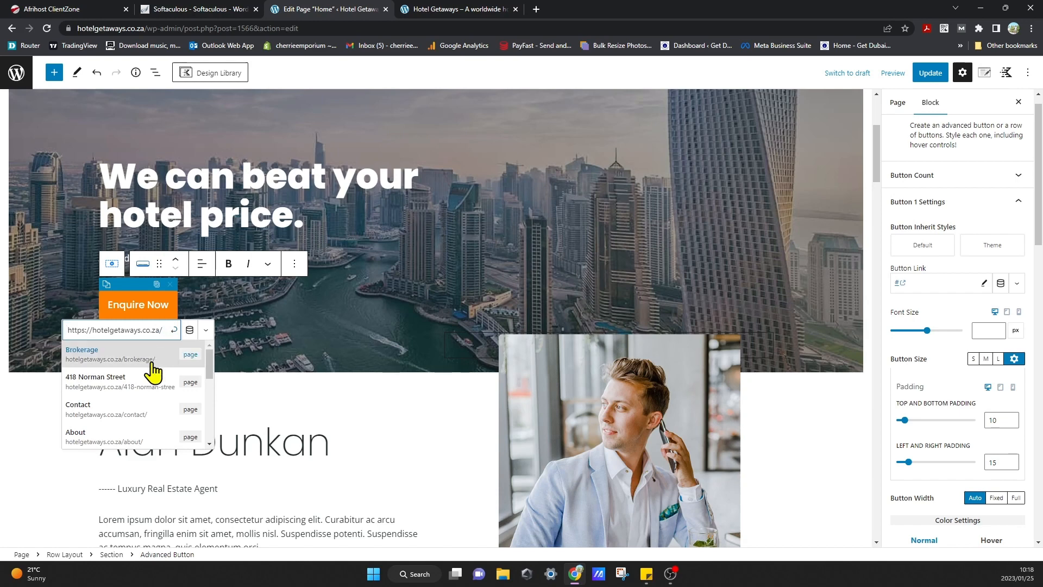
scroll(156, 367, "down", 1)
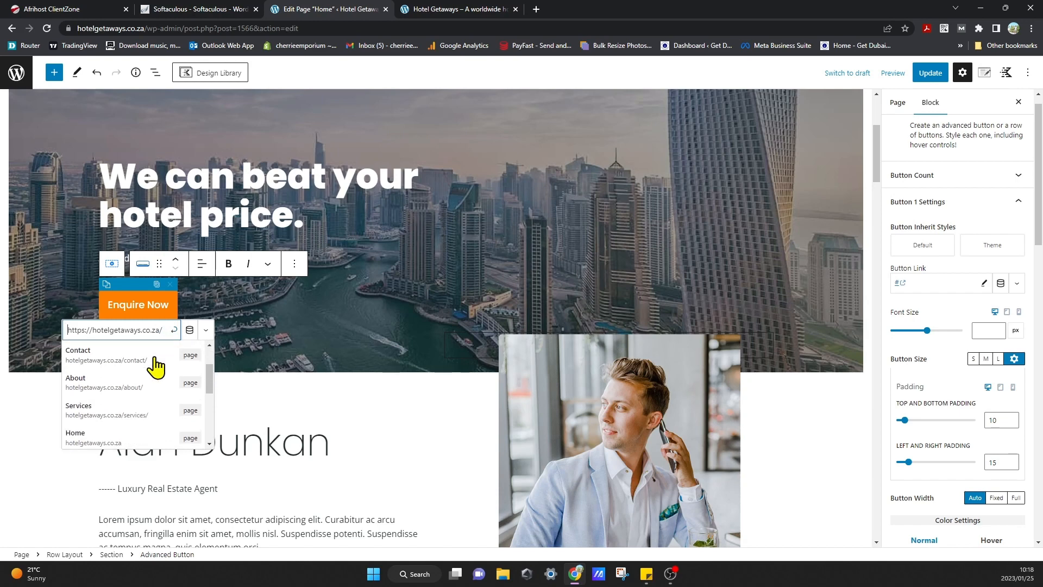
left_click(127, 359)
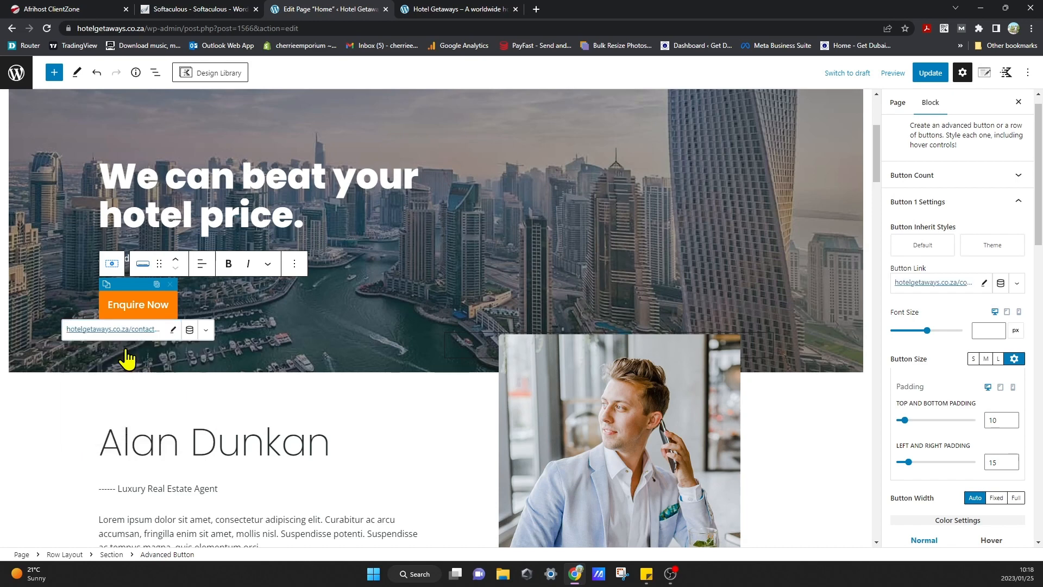
left_click(336, 395)
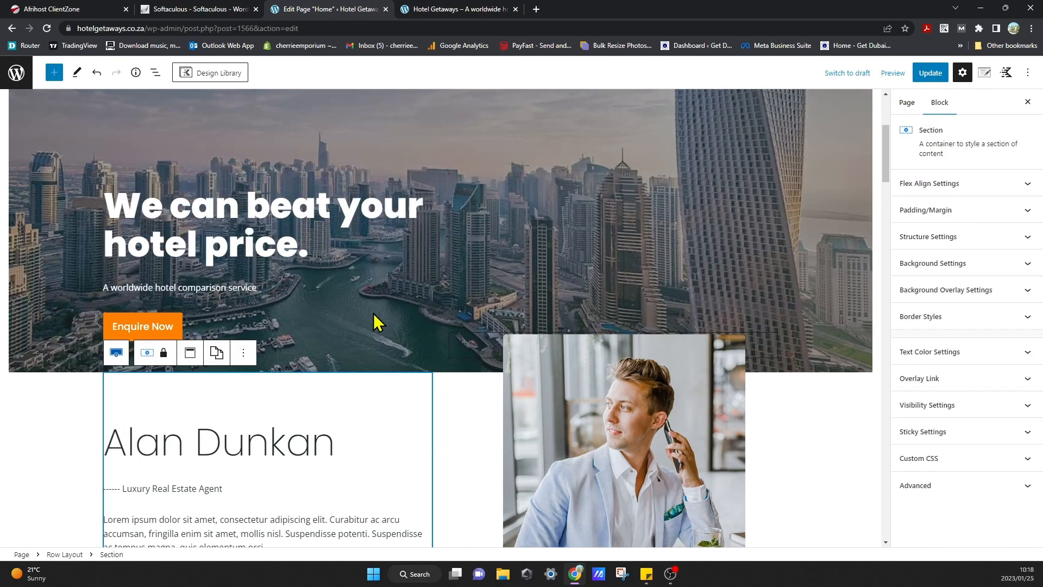
- Select the hero row and try Parallax, Fixed and Scroll background image attachment
left_click(42, 380)
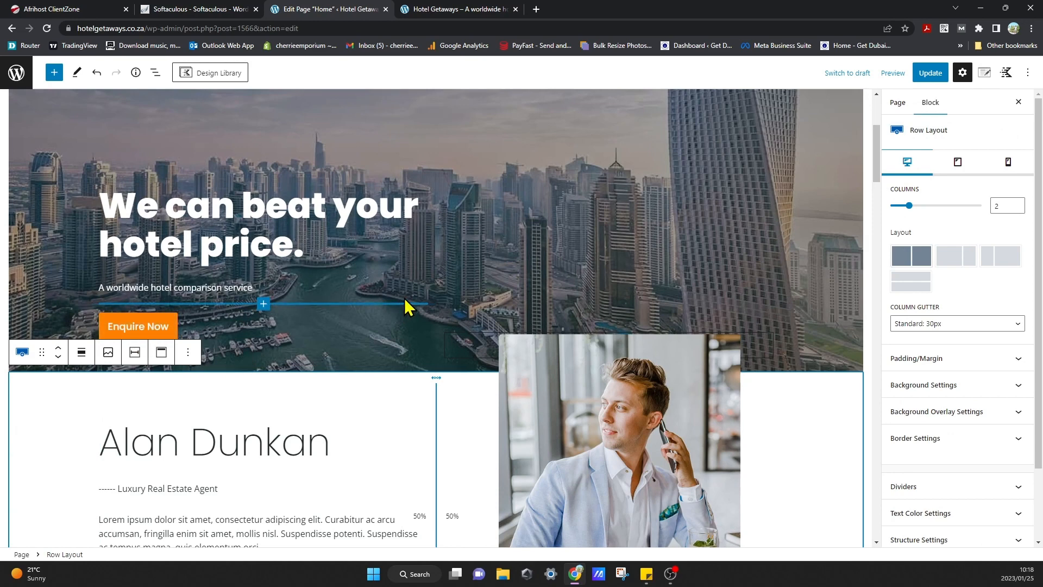
left_click(515, 251)
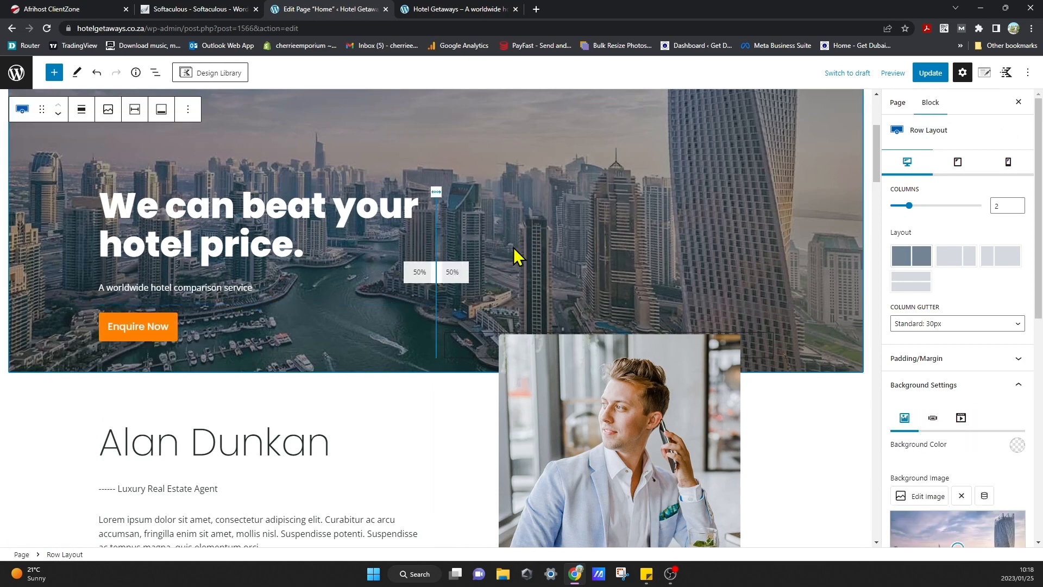
scroll(598, 187, "up", 3)
scroll(486, 374, "down", 2)
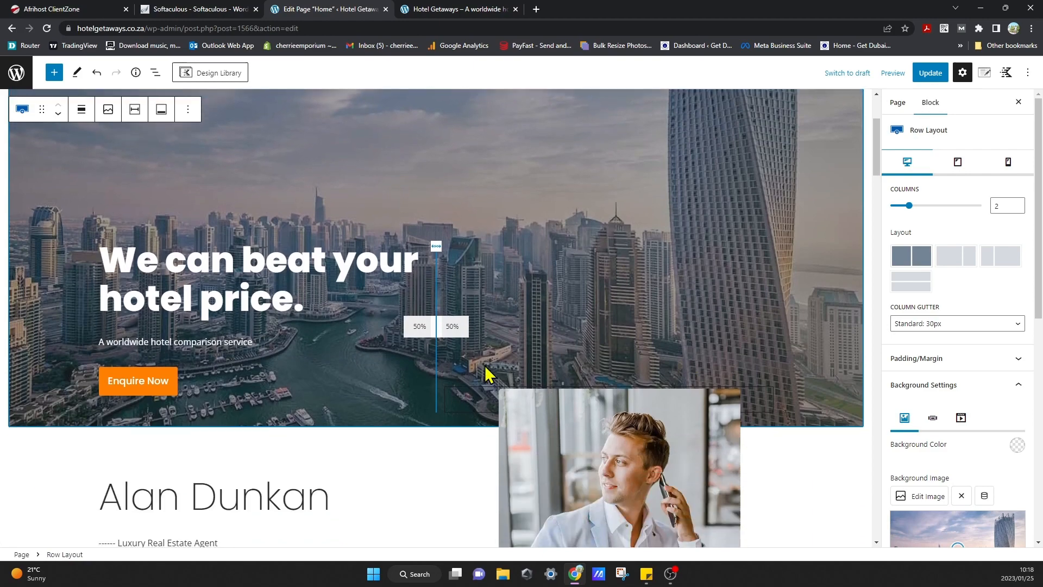
scroll(603, 288, "up", 3)
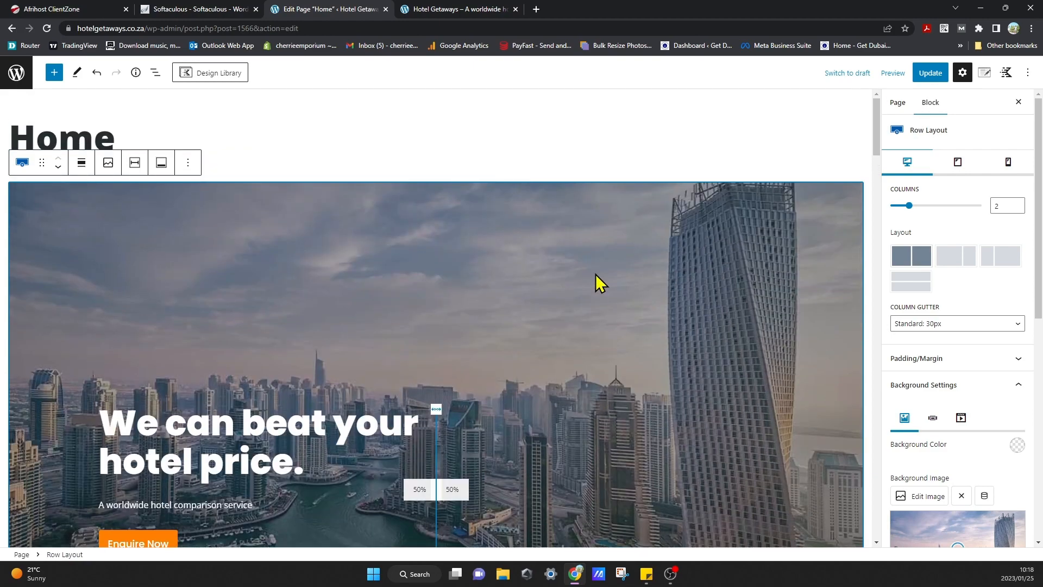
scroll(728, 384, "down", 4)
scroll(991, 458, "down", 4)
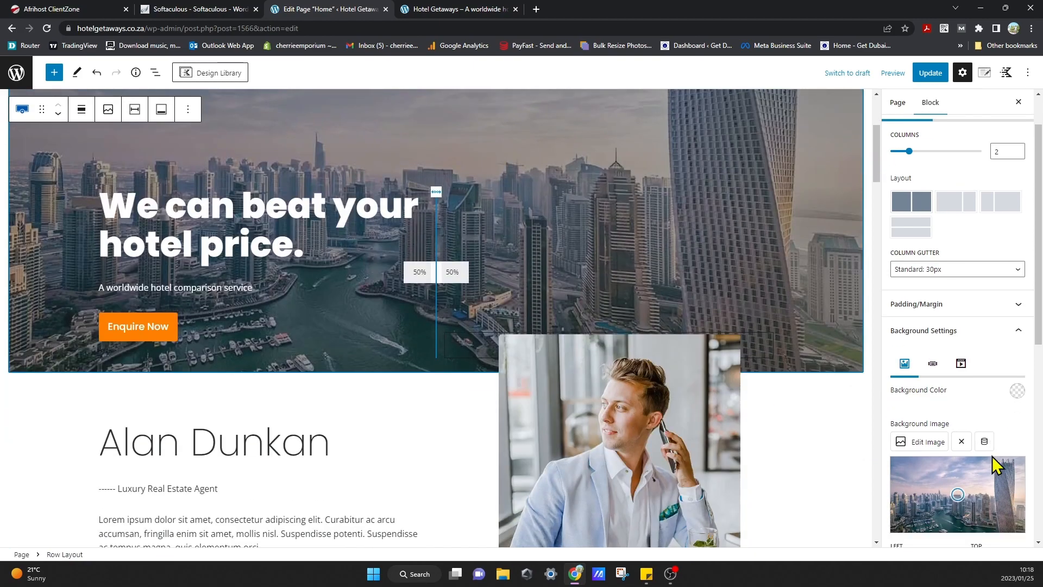
scroll(979, 481, "down", 1)
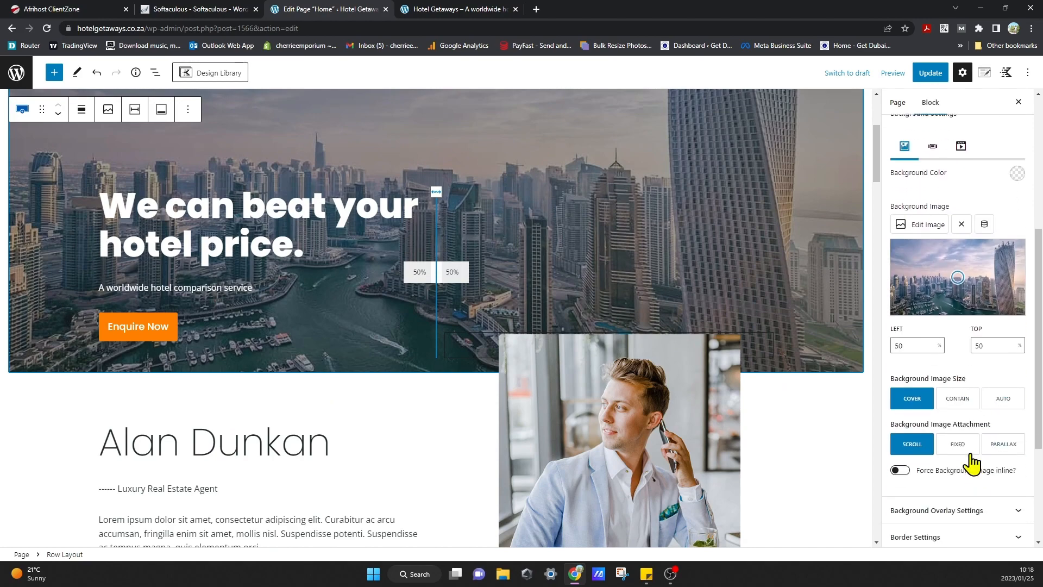
left_click(1003, 445)
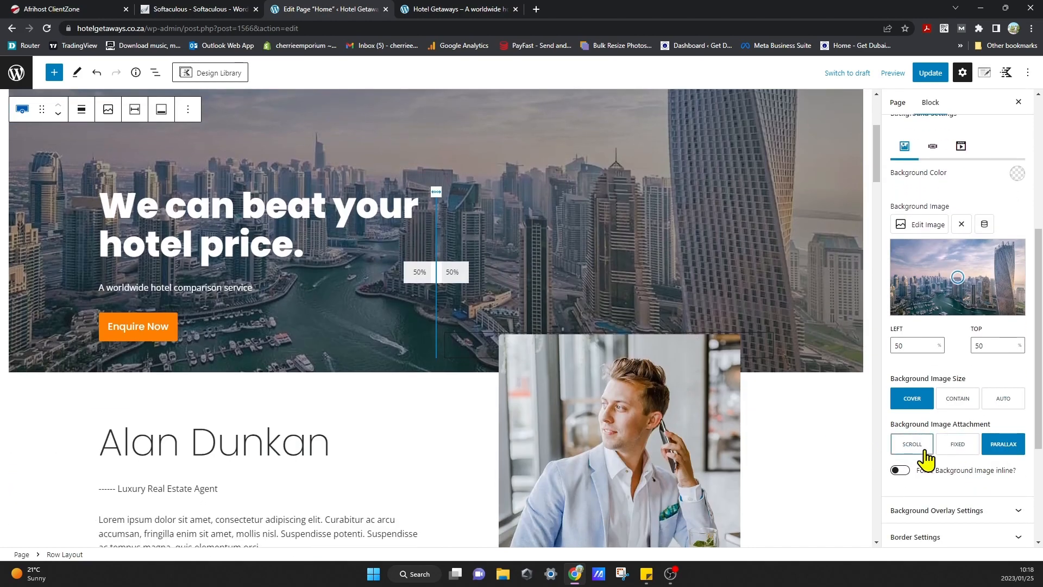
left_click(958, 444)
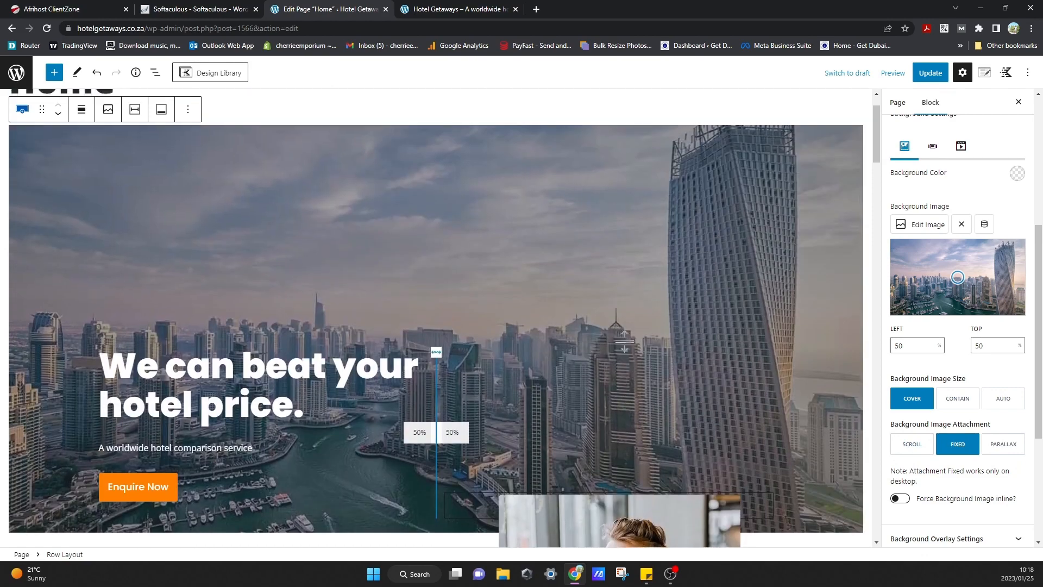
scroll(1008, 456, "down", 2)
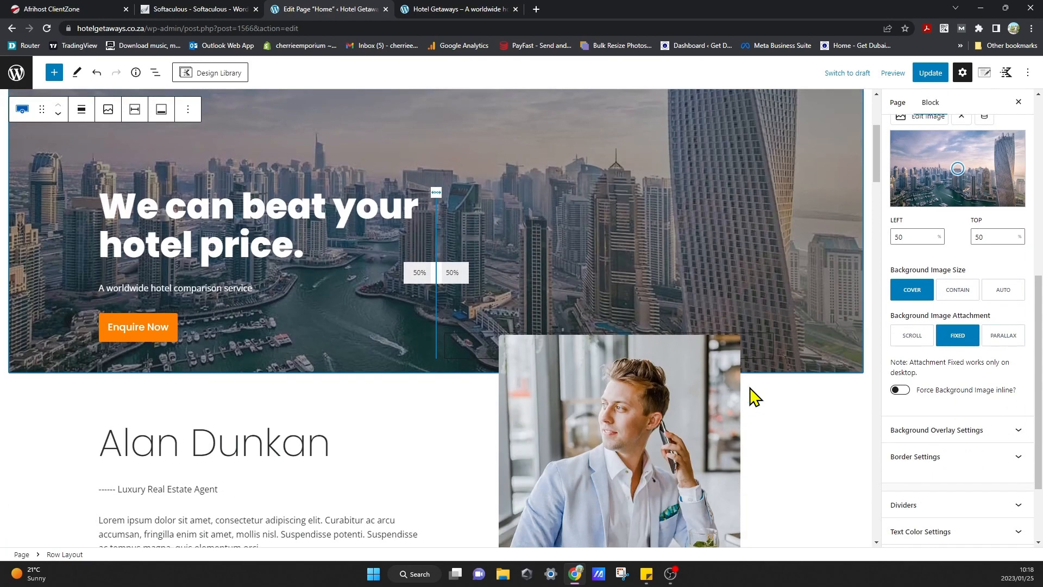
scroll(1003, 433, "down", 2)
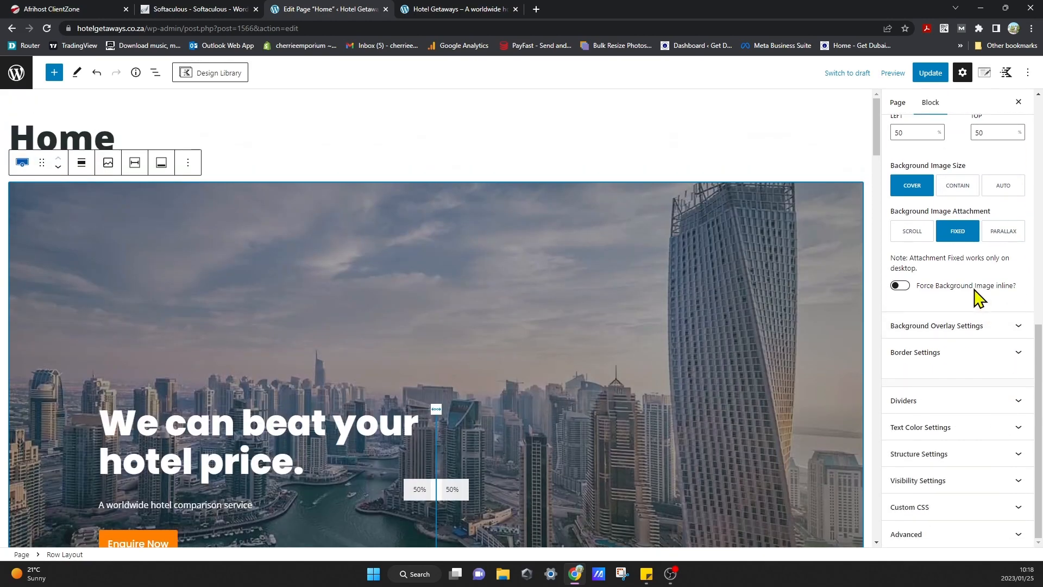
left_click(913, 232)
scroll(898, 314, "up", 3)
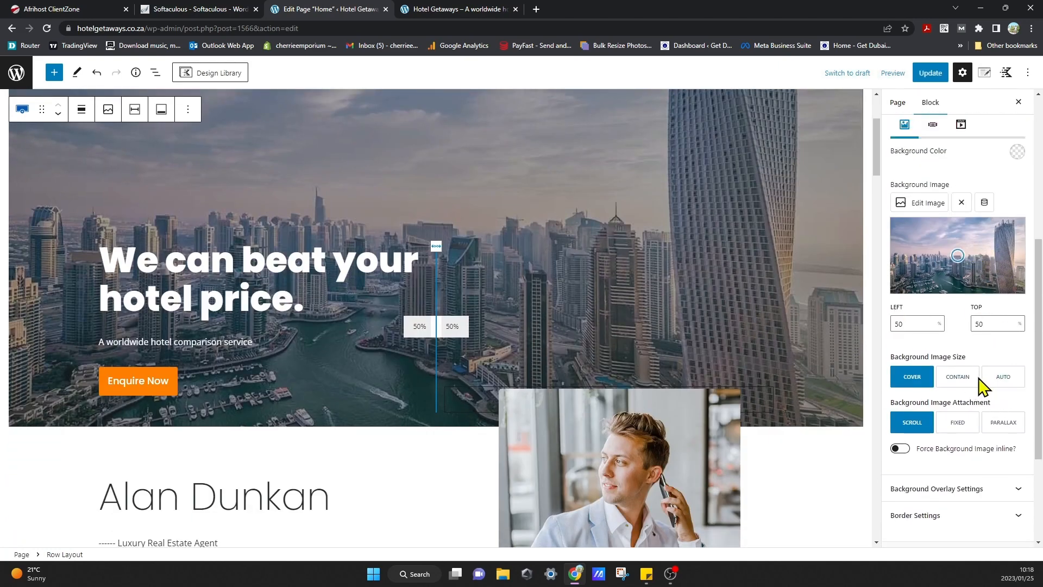
- Keep the background size at Cover, settle attachment on Fixed, and expand Background Overlay Settings
left_click(958, 377)
left_click(1003, 377)
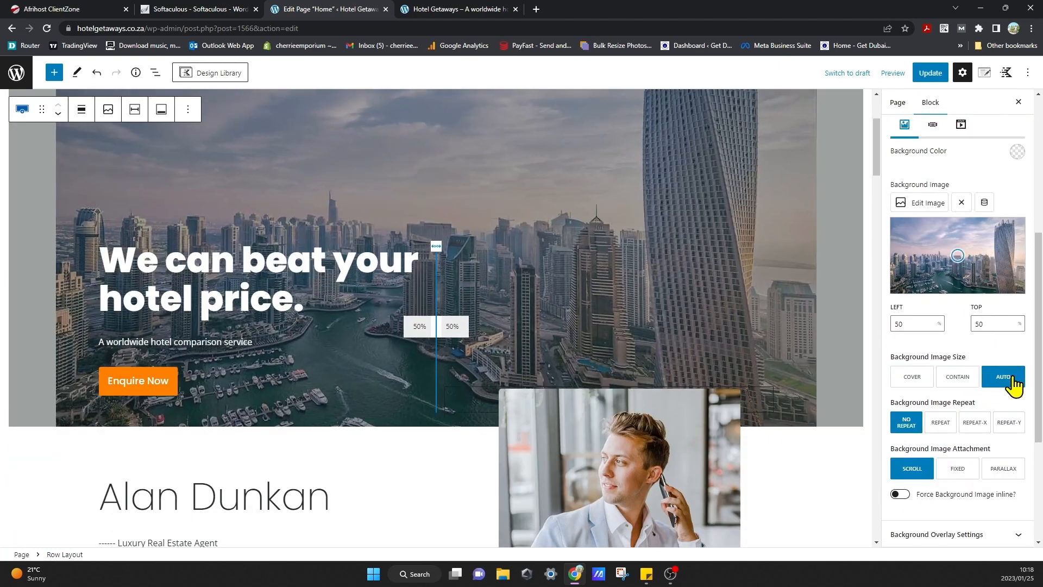
left_click(926, 379)
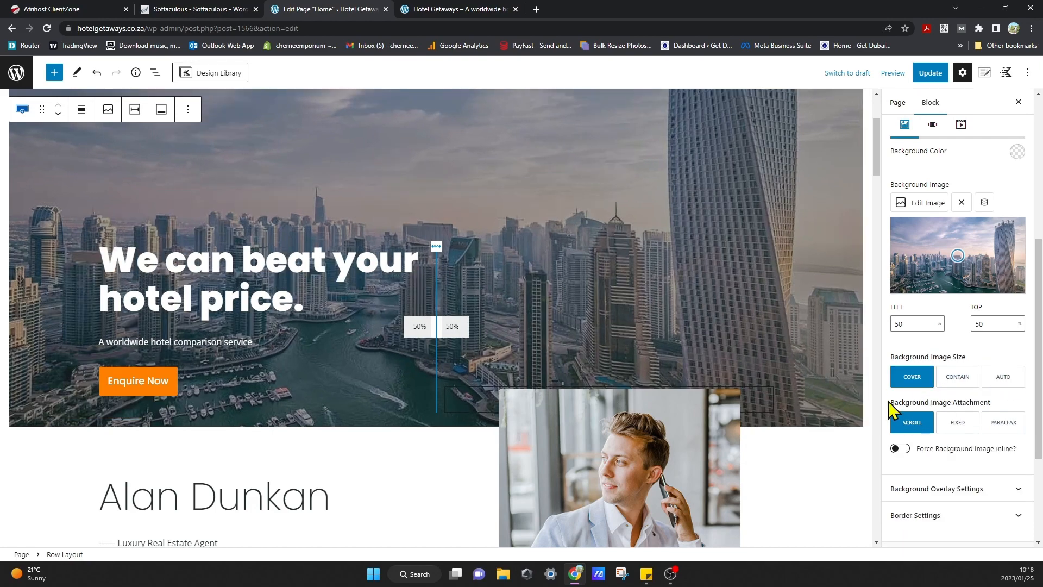
scroll(904, 451, "down", 1)
left_click(958, 368)
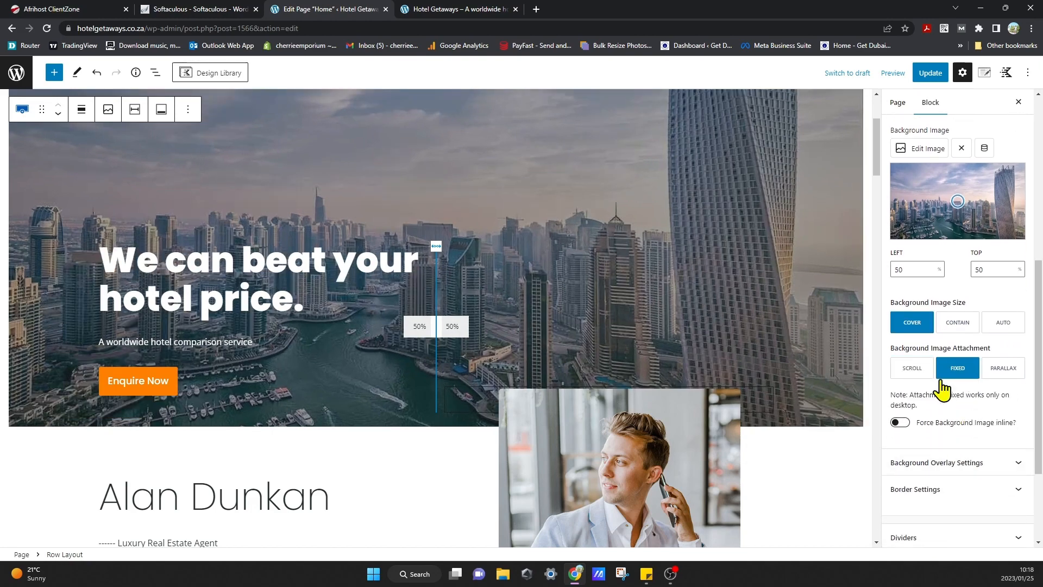
scroll(761, 382, "up", 2)
scroll(761, 382, "down", 4)
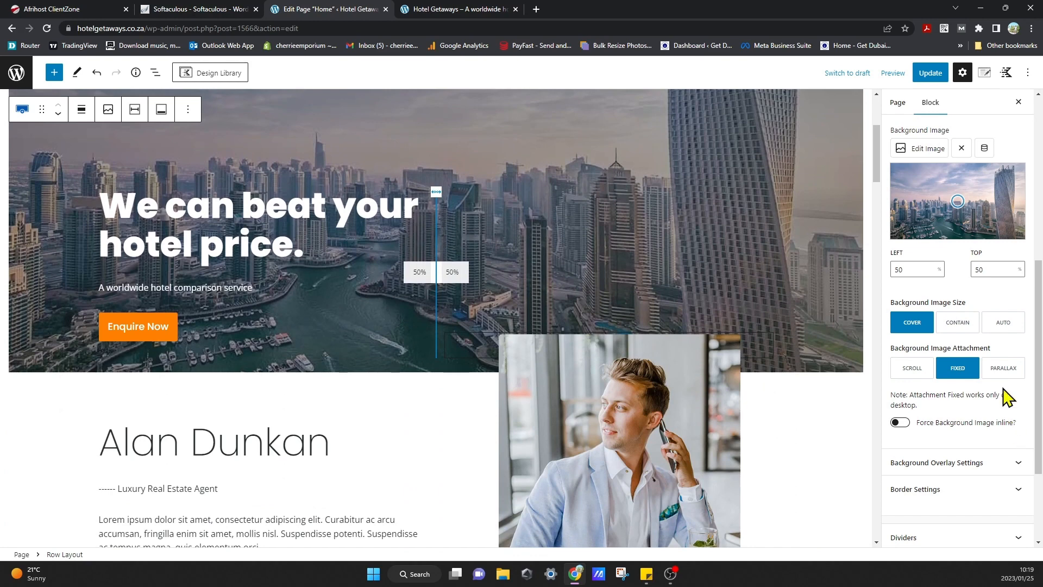
left_click(1003, 368)
scroll(788, 347, "down", 3)
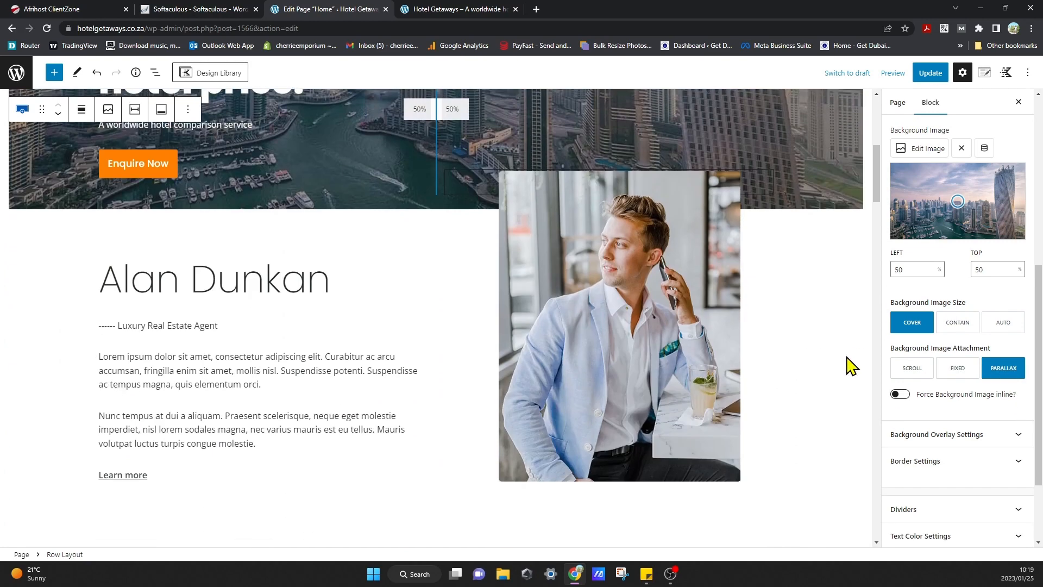
left_click(906, 369)
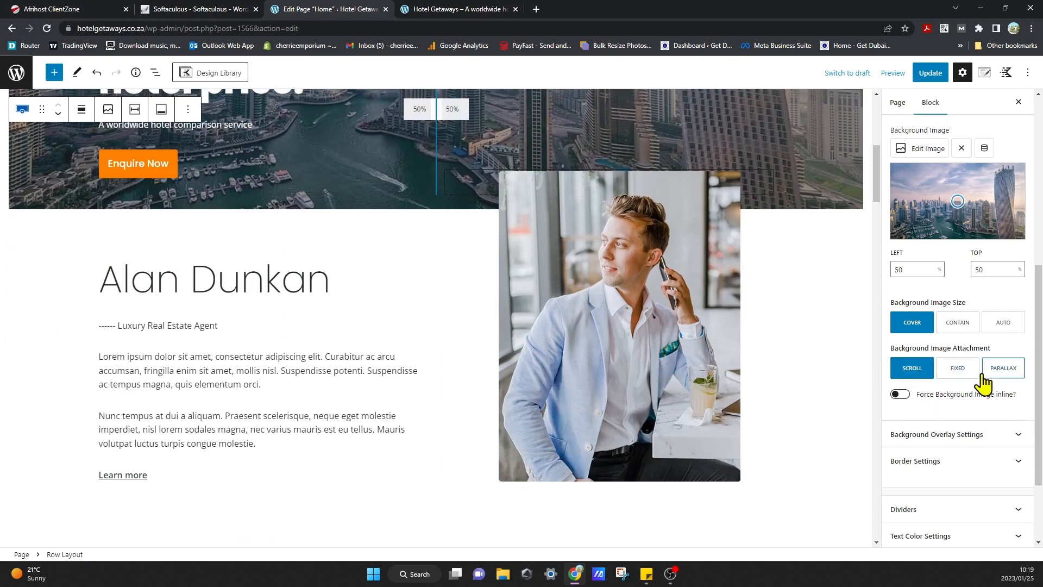
left_click(958, 370)
scroll(946, 429, "down", 2)
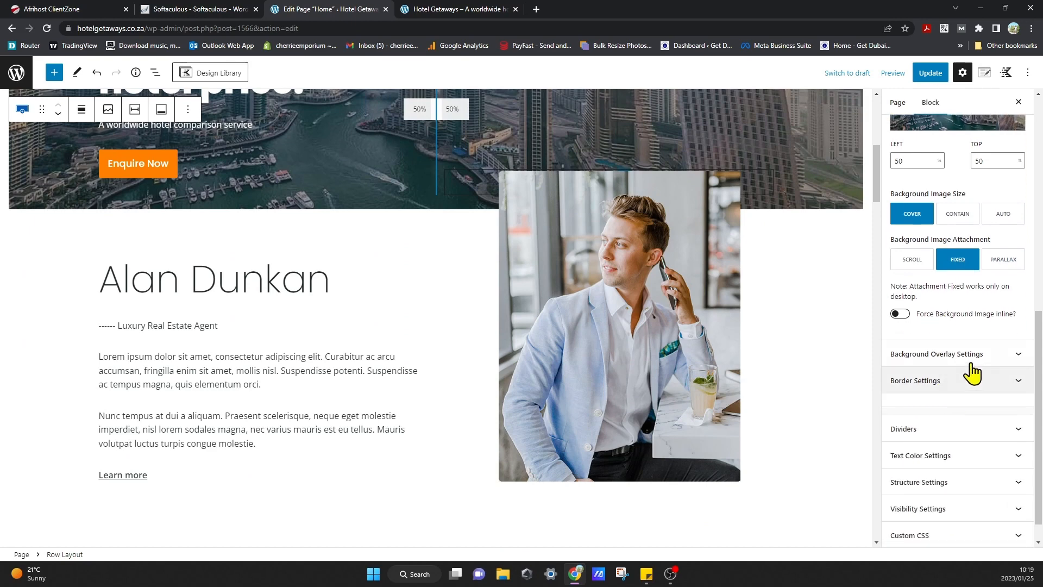
left_click(972, 358)
- Lower the hero Overlay Opacity slider to 28
scroll(967, 381, "down", 1)
scroll(803, 433, "up", 3)
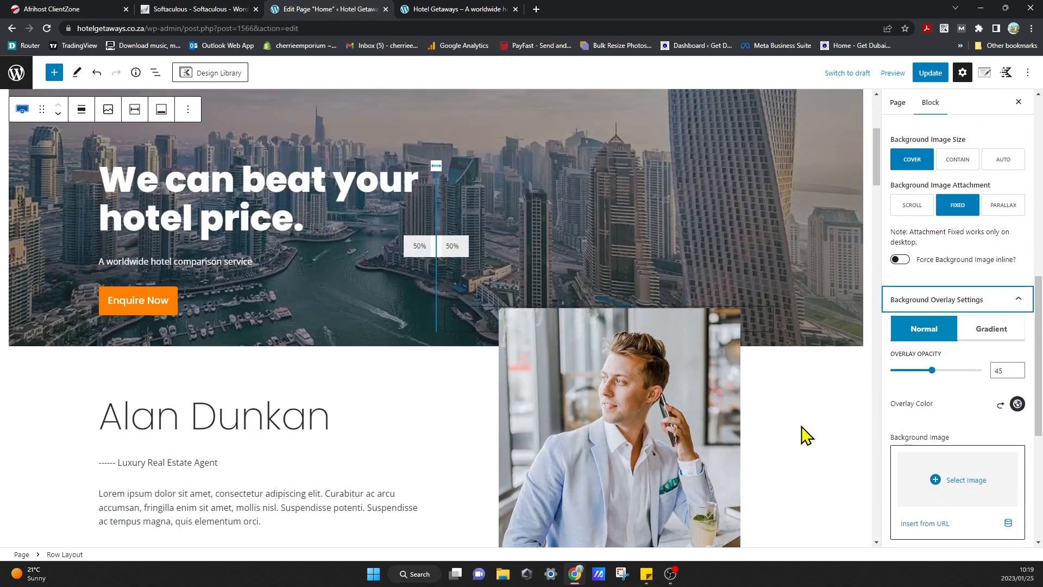
mouse_move(931, 373)
left_mouse_down()
mouse_move(905, 374)
mouse_move(927, 384)
mouse_move(935, 382)
mouse_move(877, 377)
mouse_move(924, 380)
mouse_move(916, 384)
left_mouse_up()
scroll(807, 424, "up", 2)
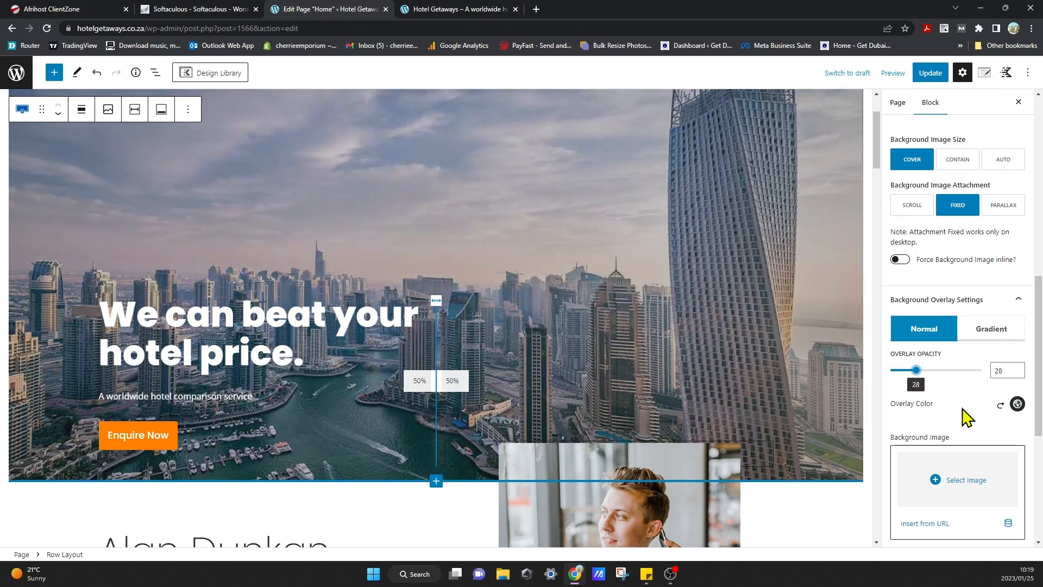
- Try several overlay colour swatches and settle on grey 5F5F5F
left_click(1018, 405)
left_click(955, 382)
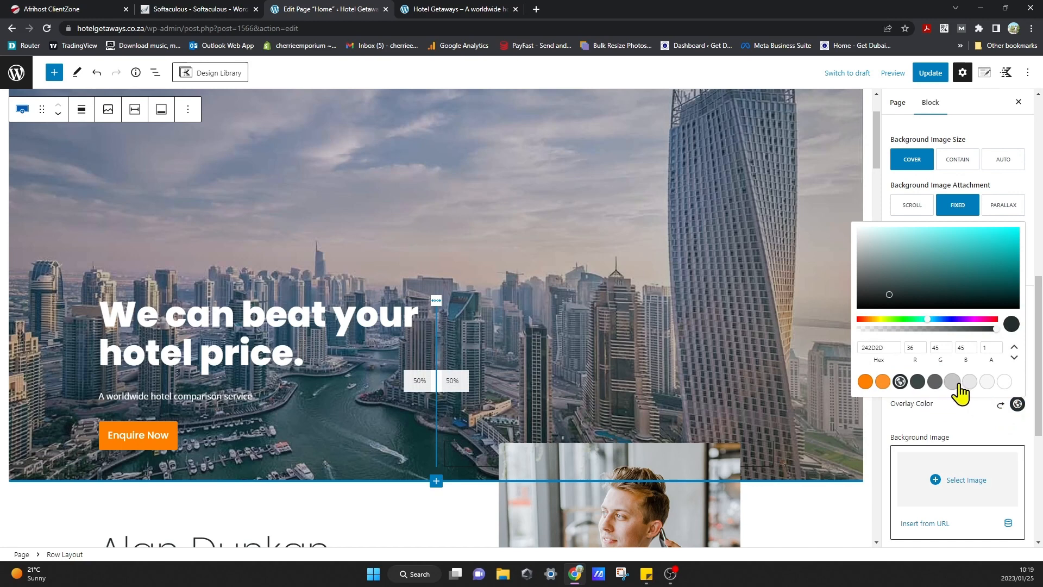
left_click(883, 382)
left_click(952, 382)
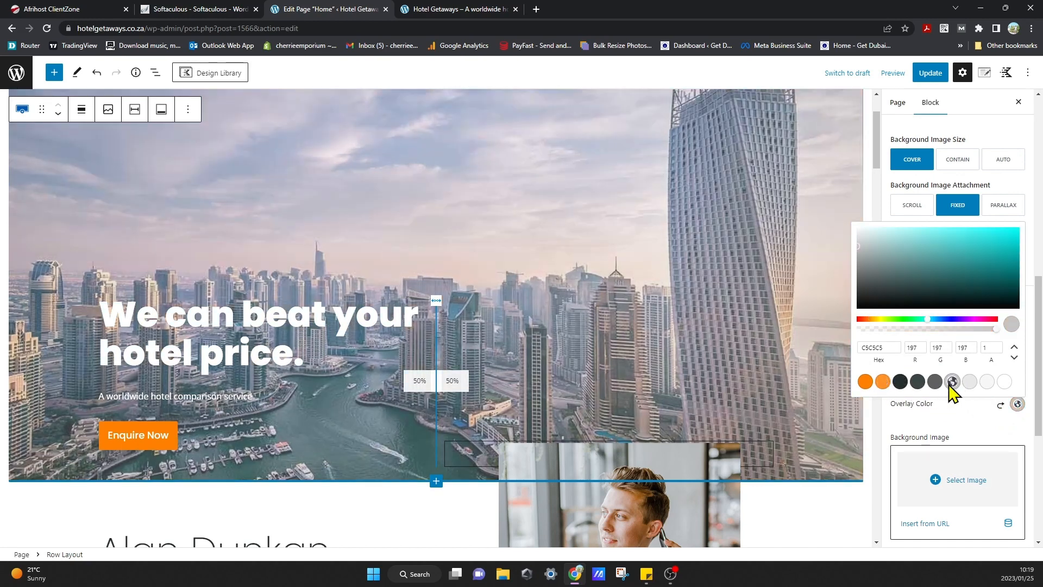
left_click(935, 381)
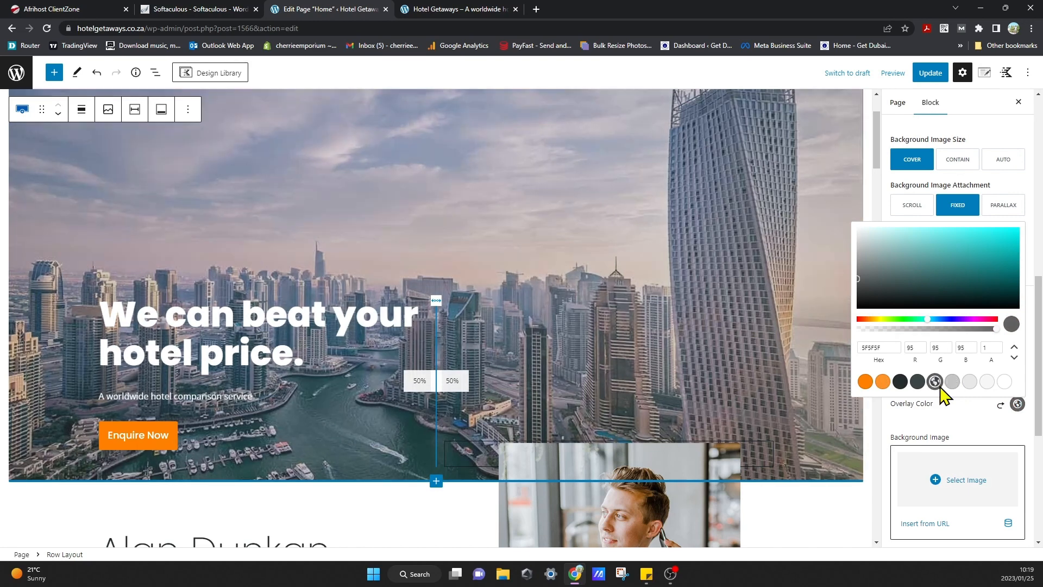
left_click(1004, 382)
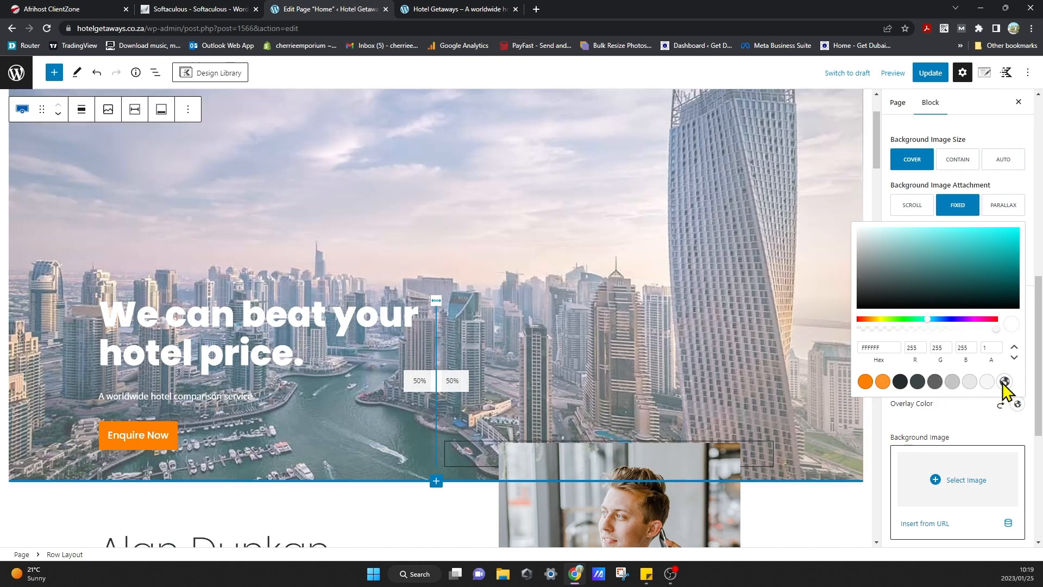
left_click(952, 382)
left_click(934, 382)
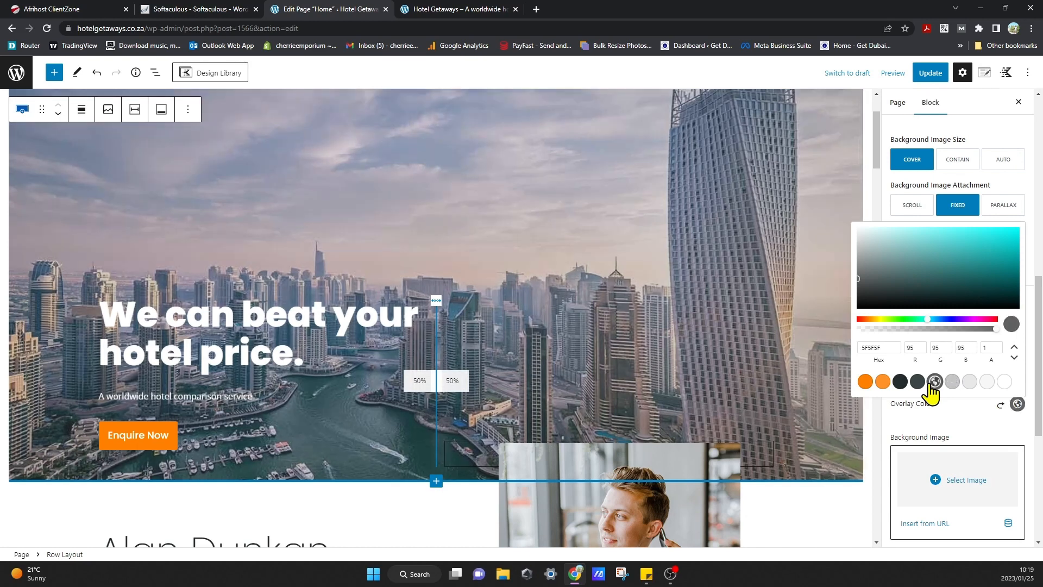
left_click(918, 382)
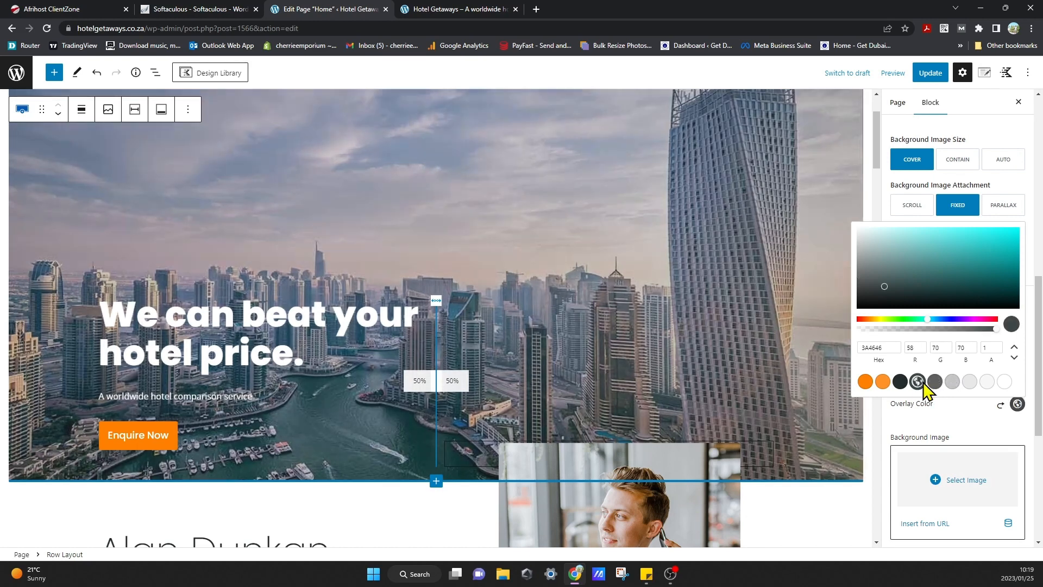
left_click(952, 381)
left_click(969, 382)
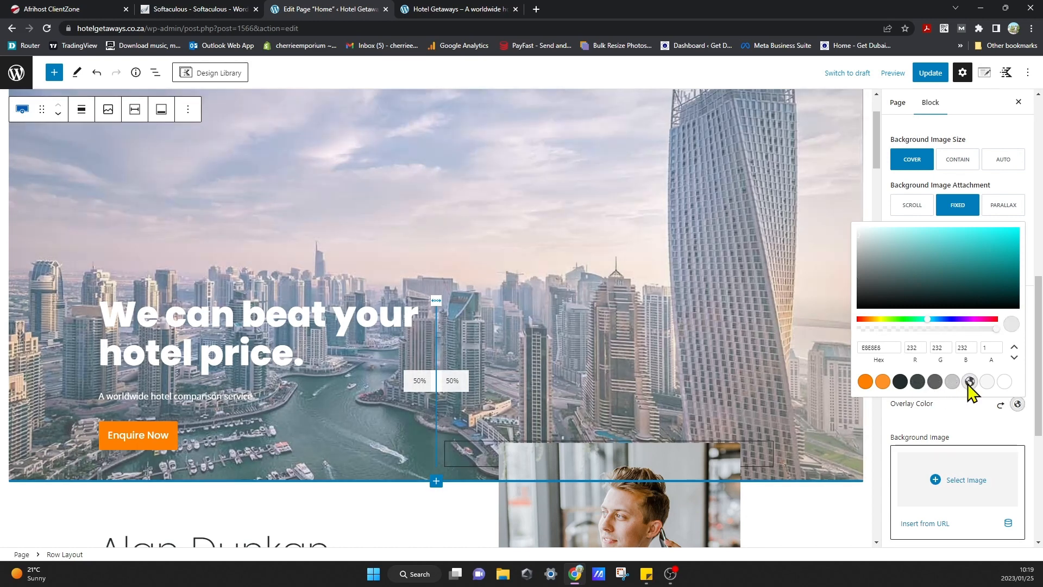
left_click(987, 382)
left_click(1005, 382)
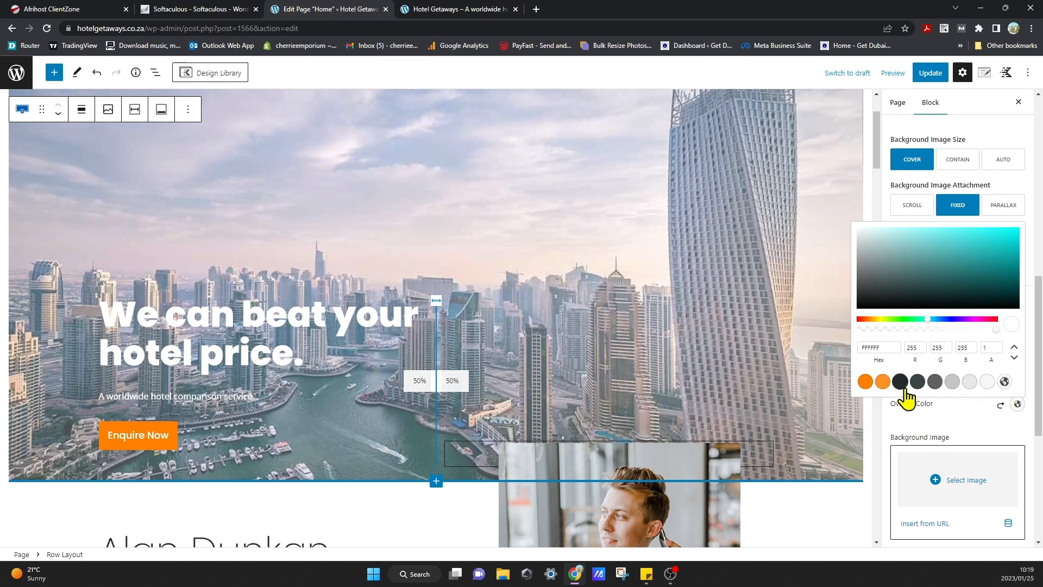
left_click(883, 381)
left_click(900, 382)
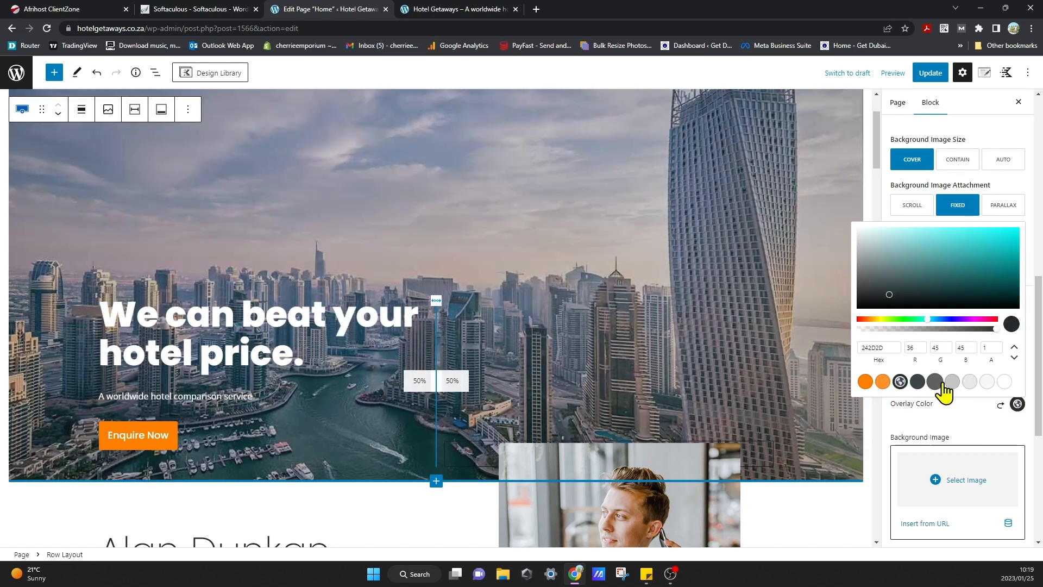
left_click(938, 383)
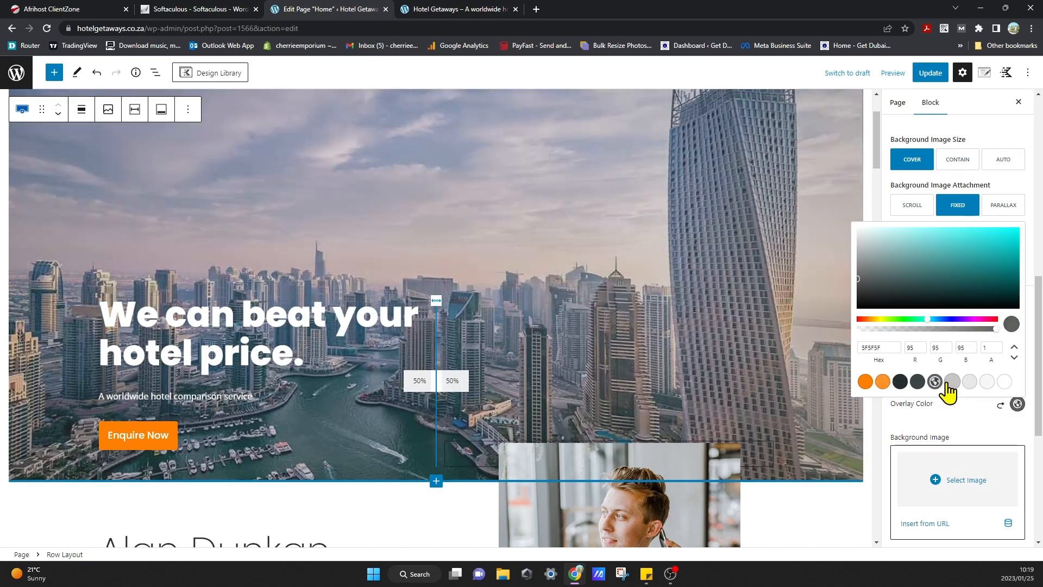
left_click(877, 433)
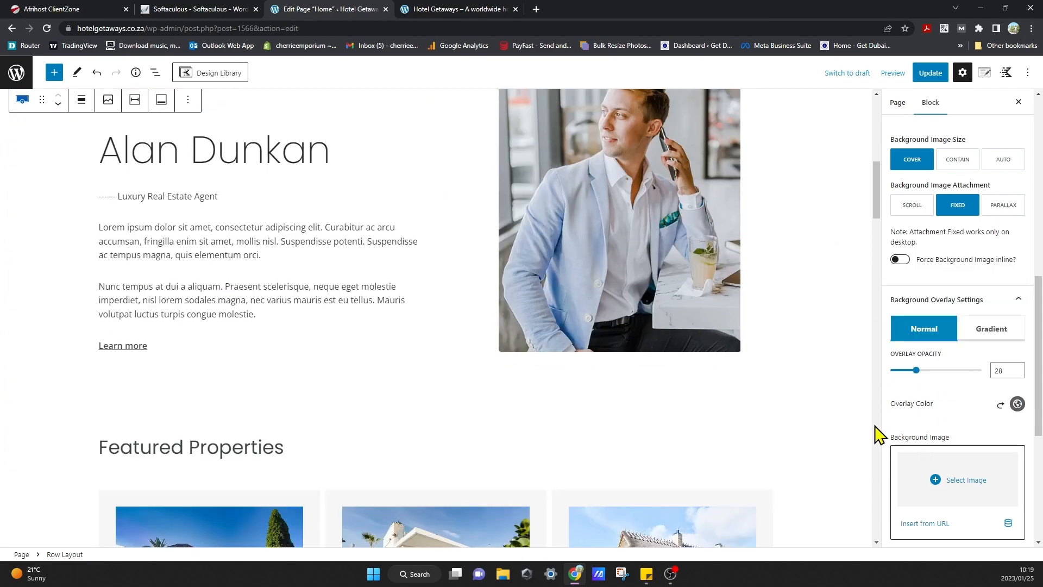
scroll(849, 438, "down", 7)
scroll(845, 443, "up", 15)
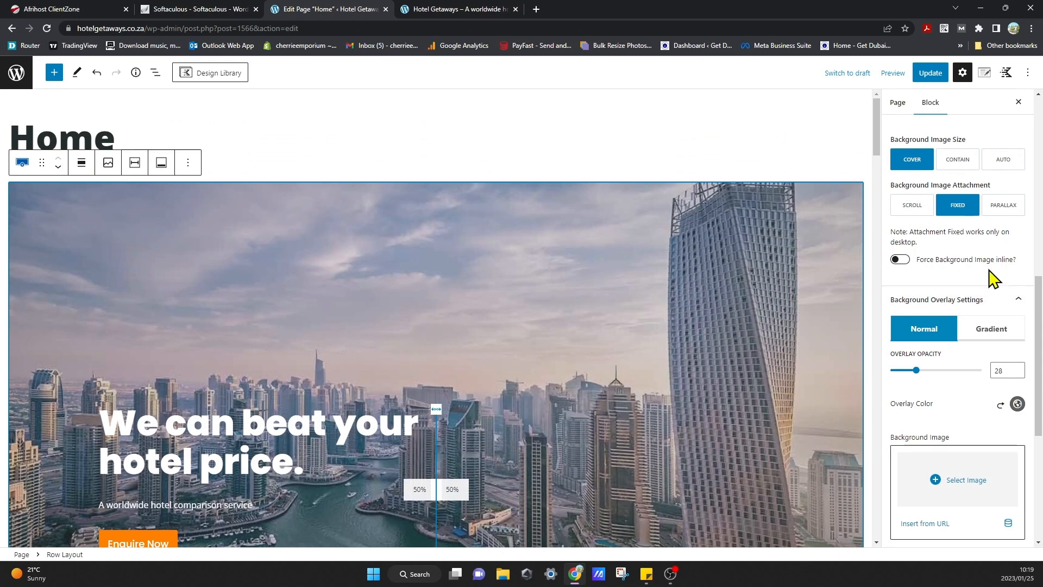
scroll(648, 359, "down", 4)
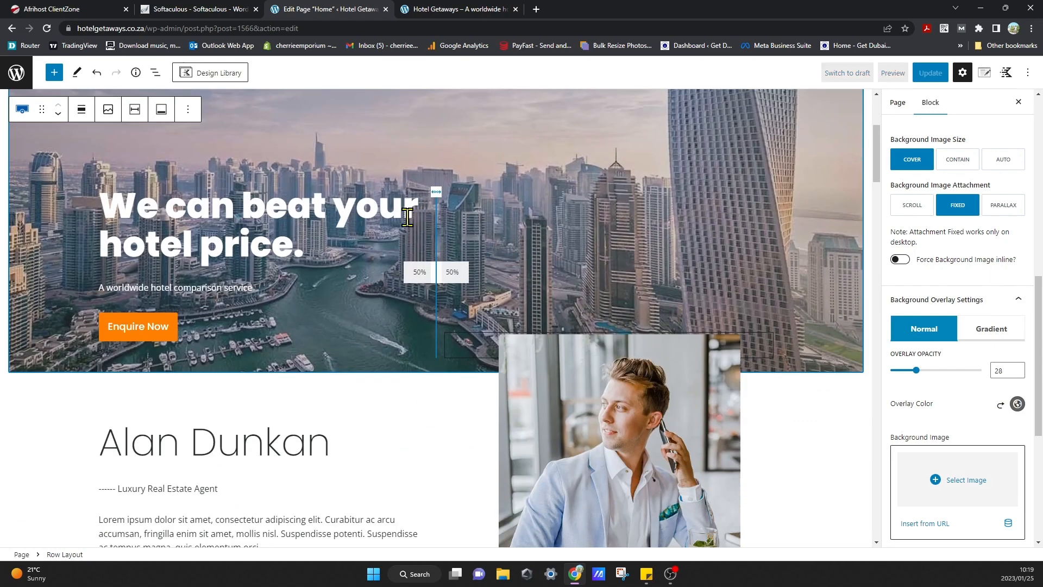
scroll(995, 319, "up", 9)
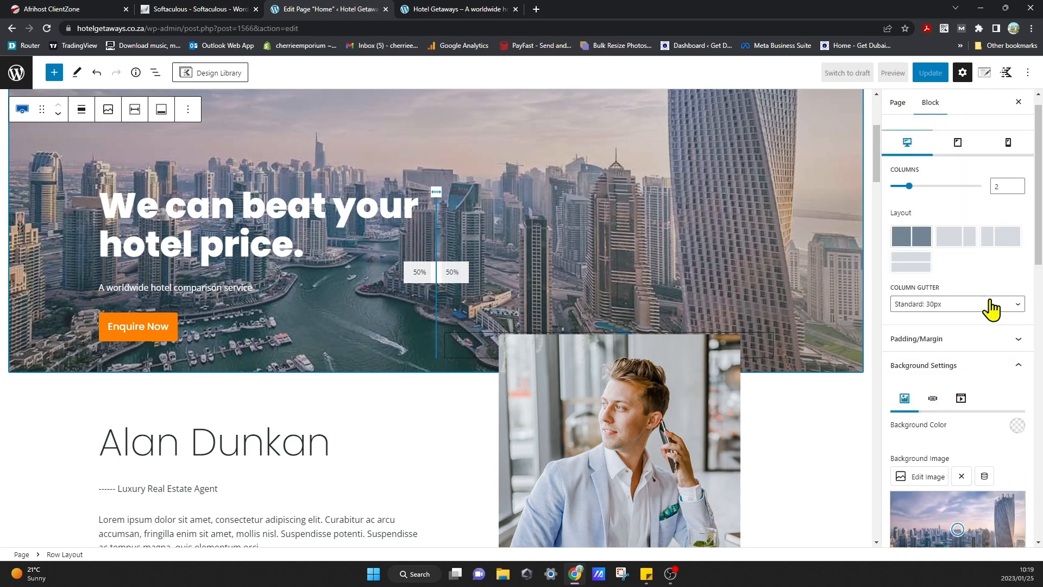
left_click(956, 260)
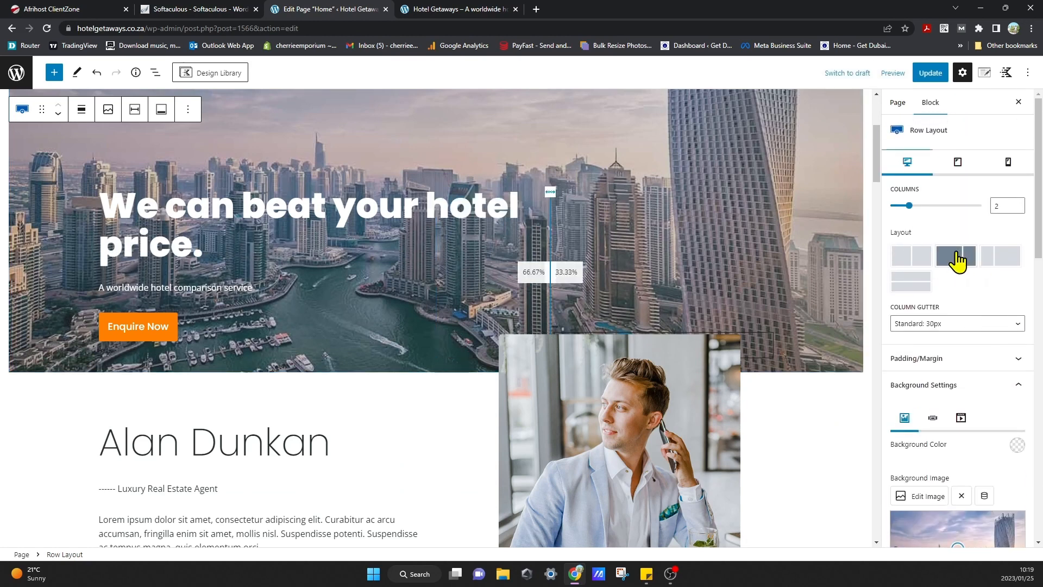
left_click(917, 268)
left_click(922, 284)
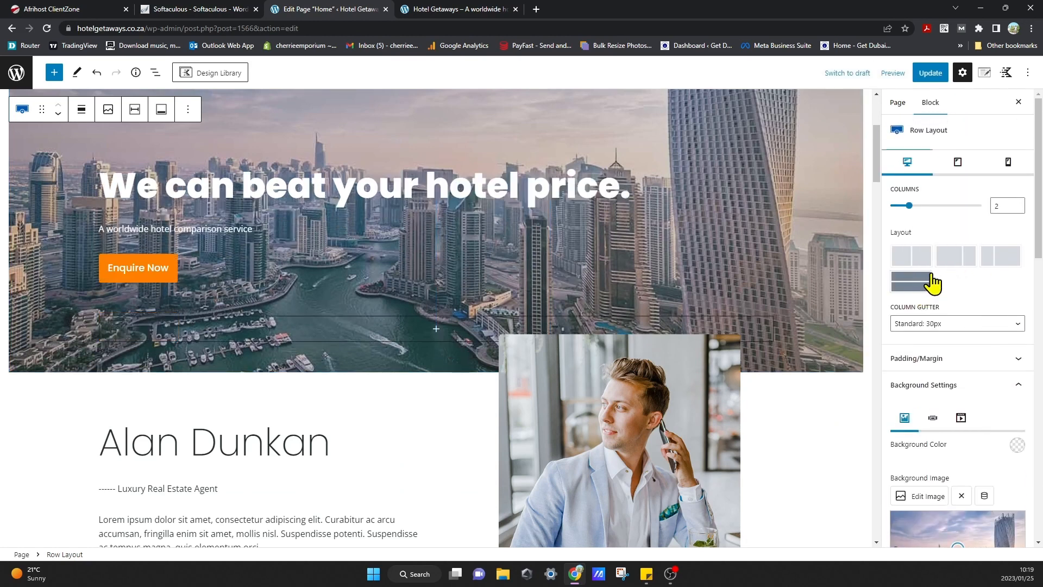
left_click(914, 268)
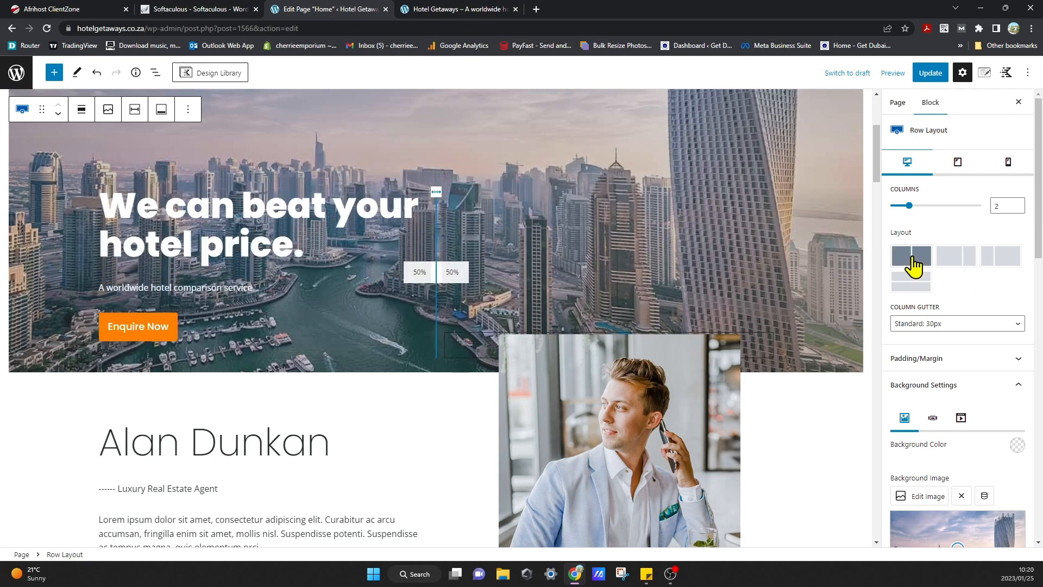
left_click(365, 427)
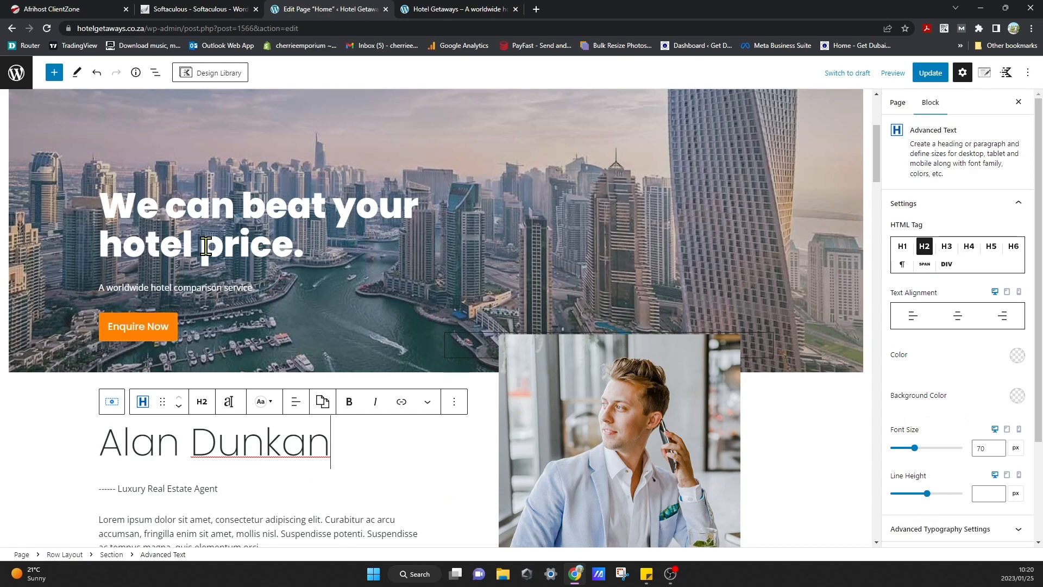
scroll(542, 326, "up", 2)
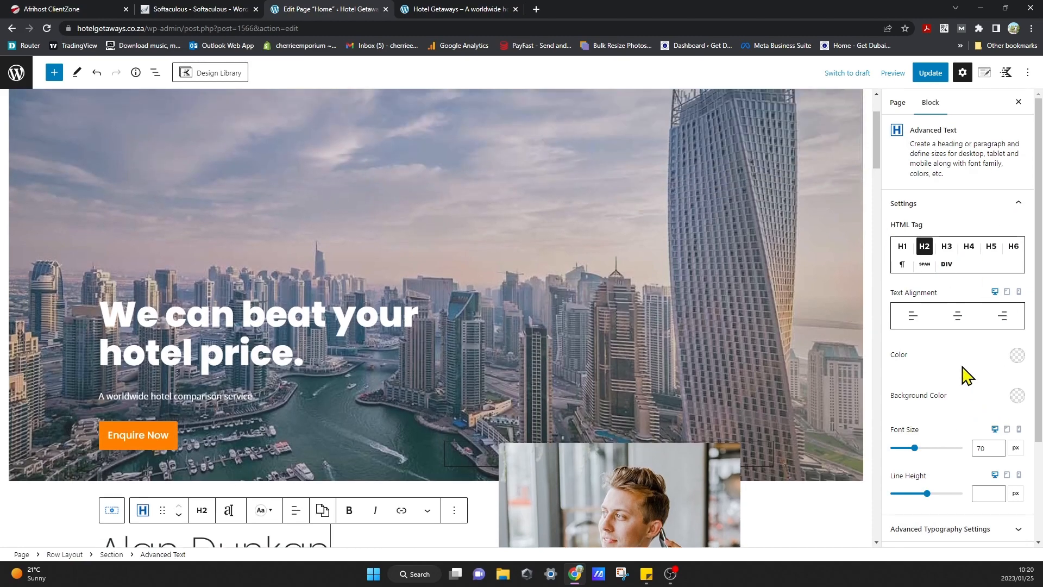
scroll(514, 441, "down", 3)
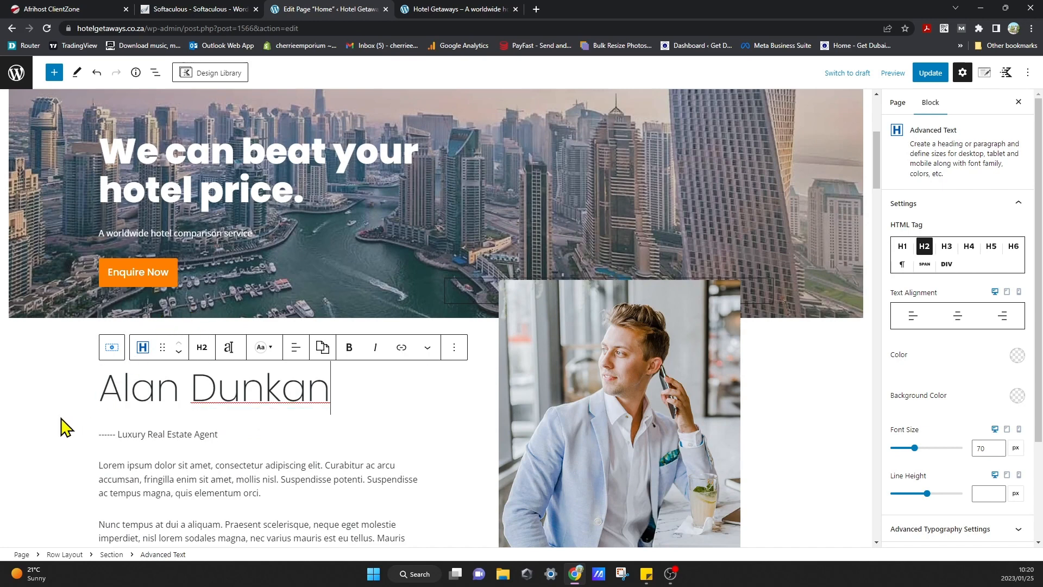
scroll(65, 427, "down", 2)
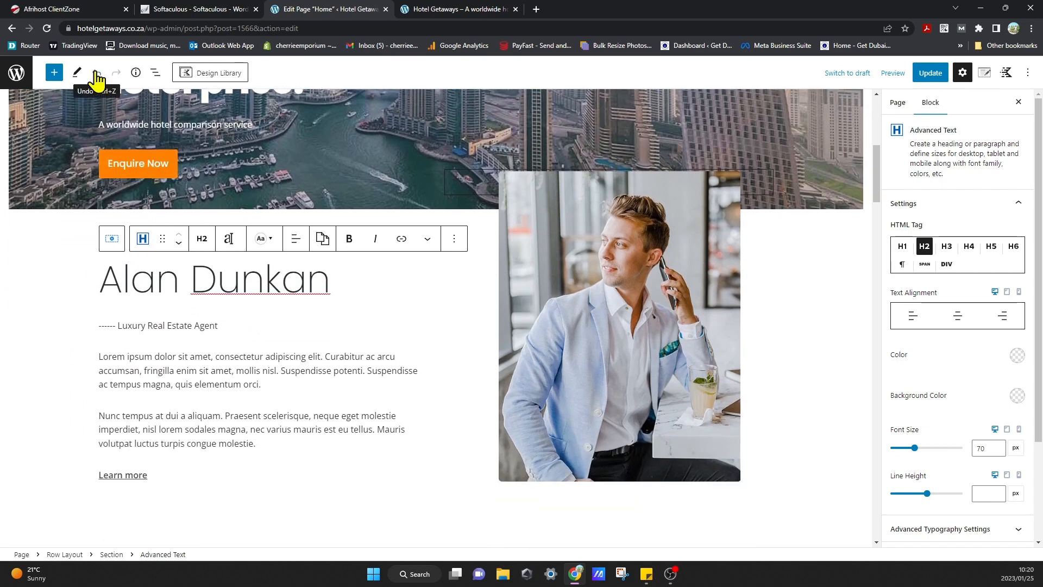
scroll(474, 484, "up", 4)
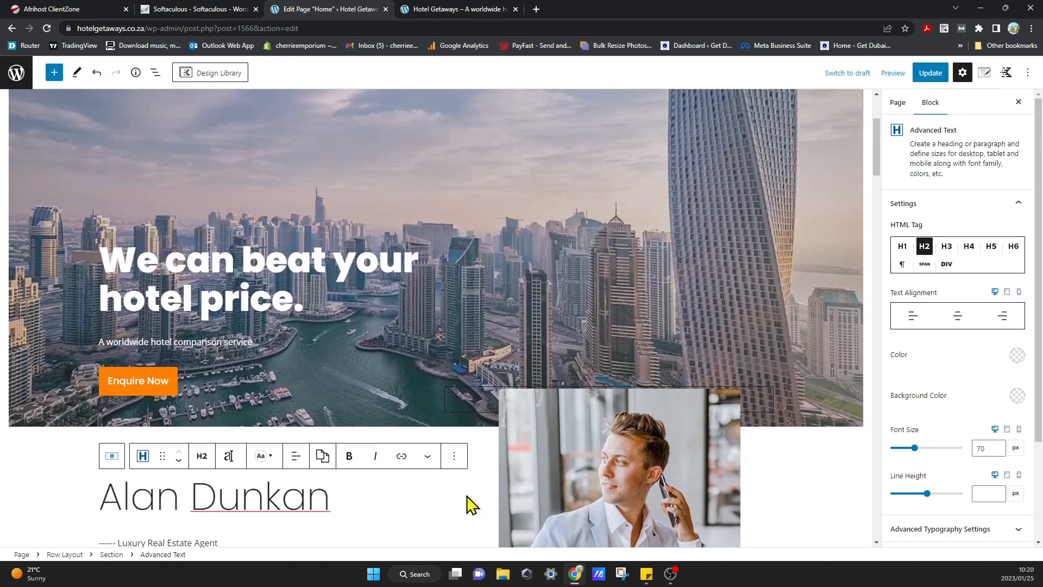
scroll(473, 484, "down", 4)
left_click(44, 358)
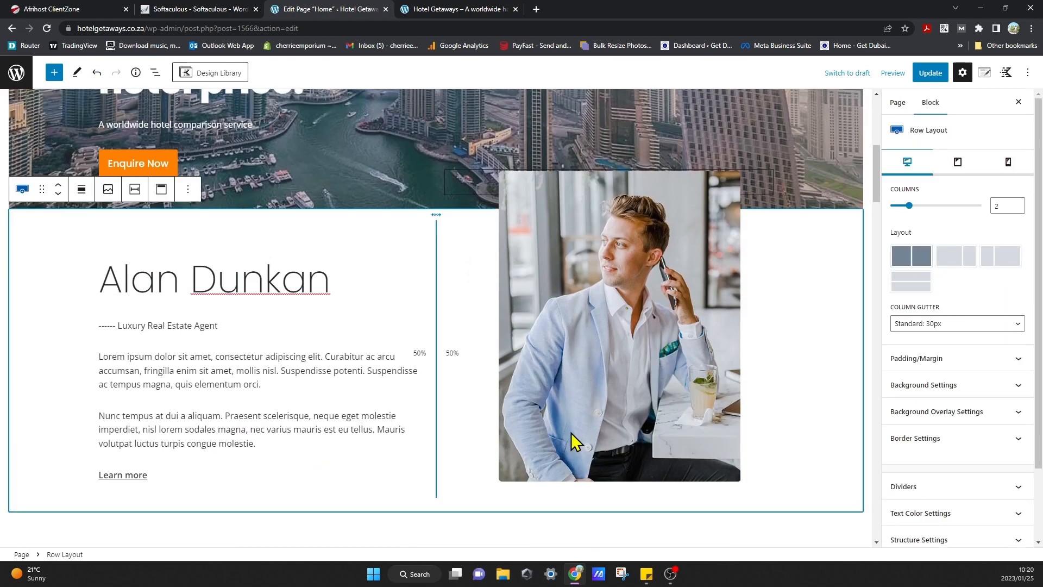
scroll(571, 433, "up", 5)
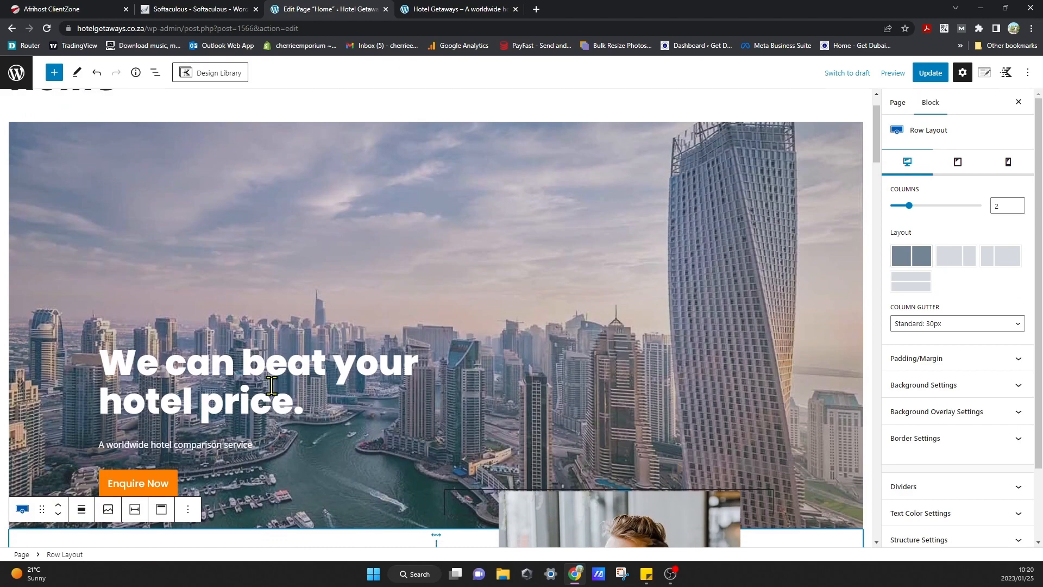
scroll(271, 386, "down", 6)
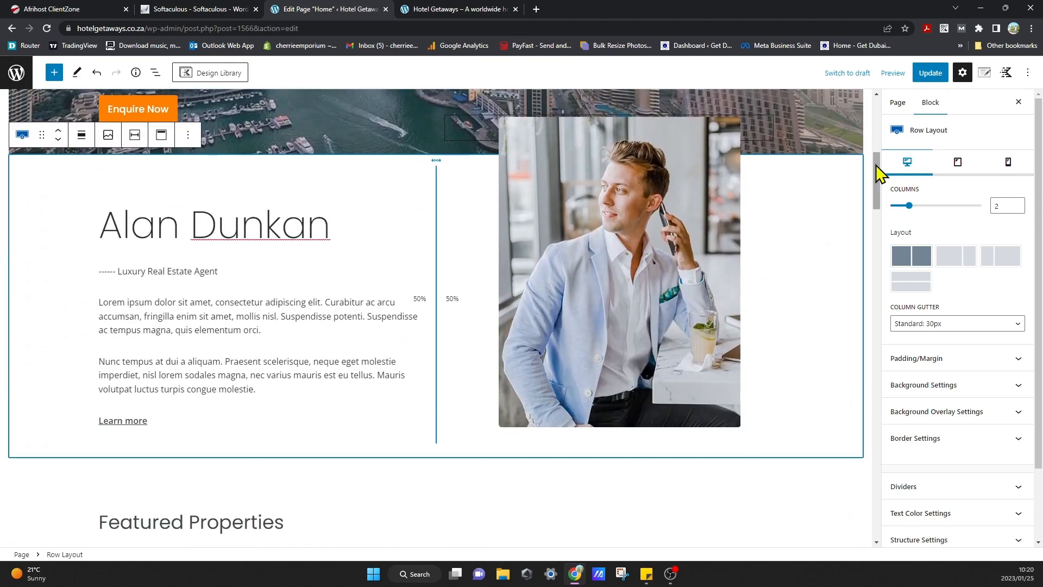
scroll(689, 519, "down", 3)
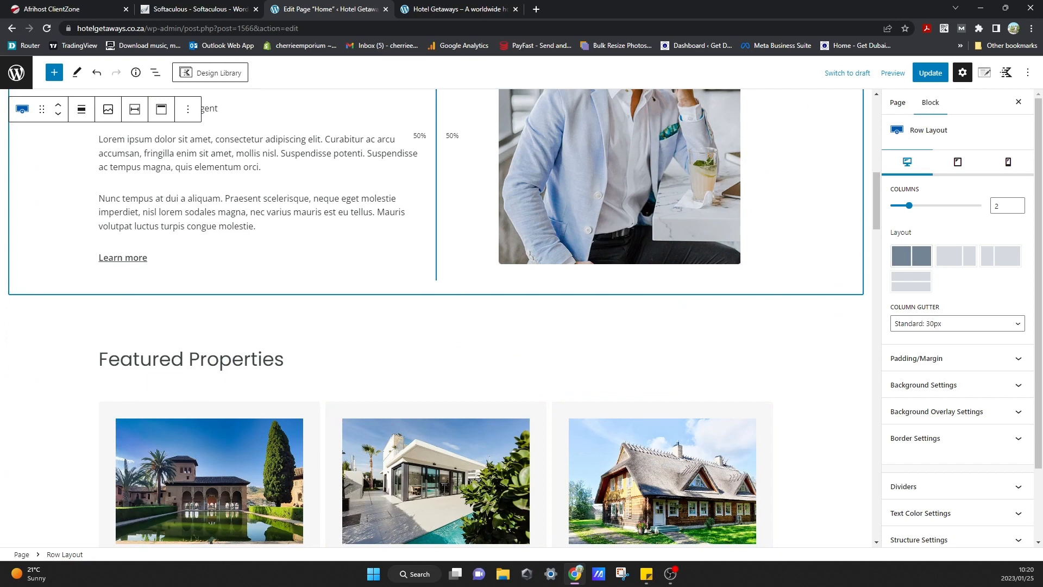
scroll(619, 381, "up", 4)
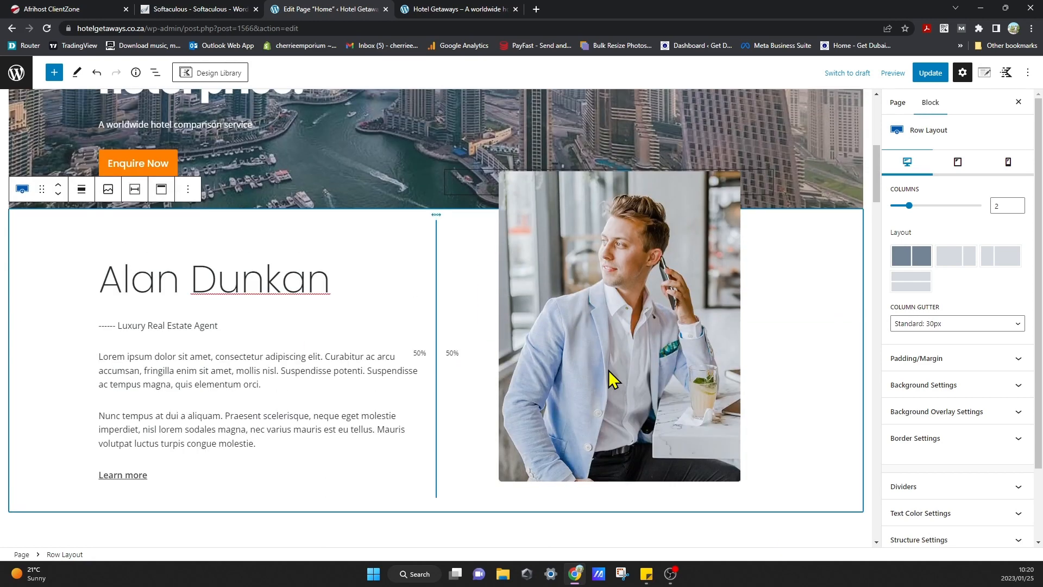
left_click(677, 282)
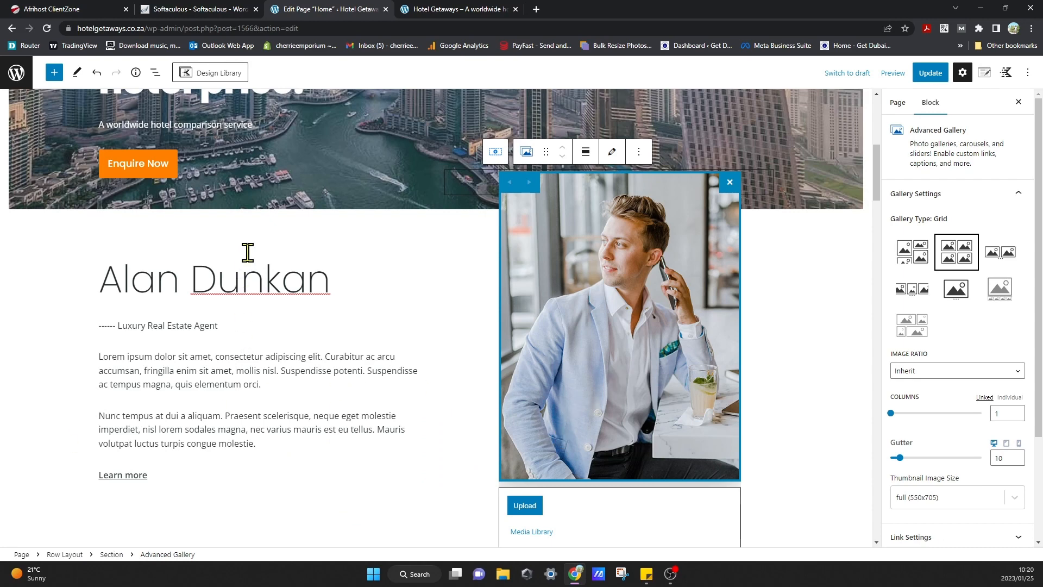
- Select the Advanced Gallery holding the man's portrait and start an image upload
left_click(230, 270)
scroll(102, 380, "down", 2)
scroll(100, 380, "up", 2)
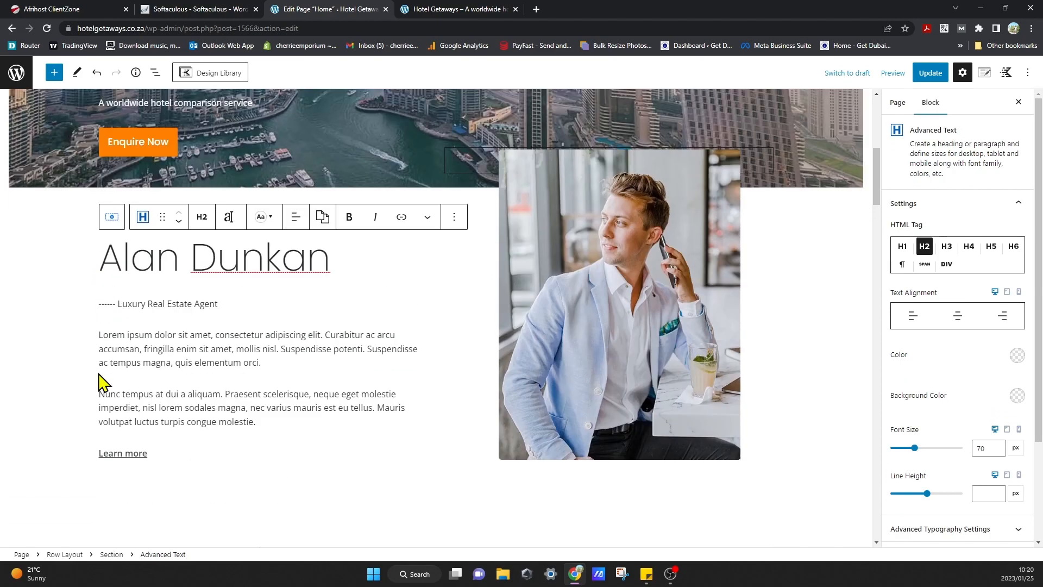
scroll(102, 380, "up", 5)
scroll(102, 380, "down", 5)
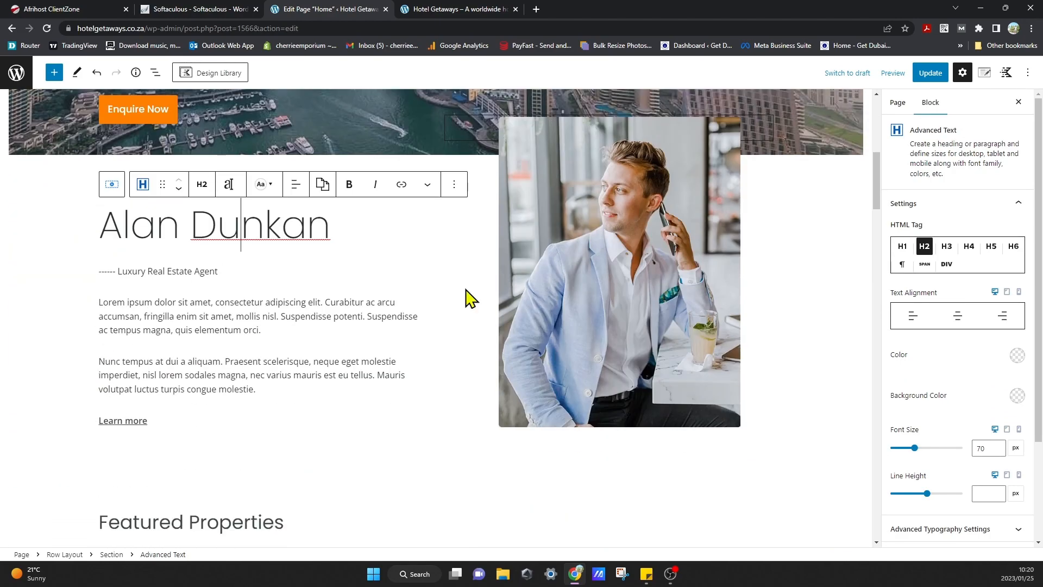
left_click(546, 265)
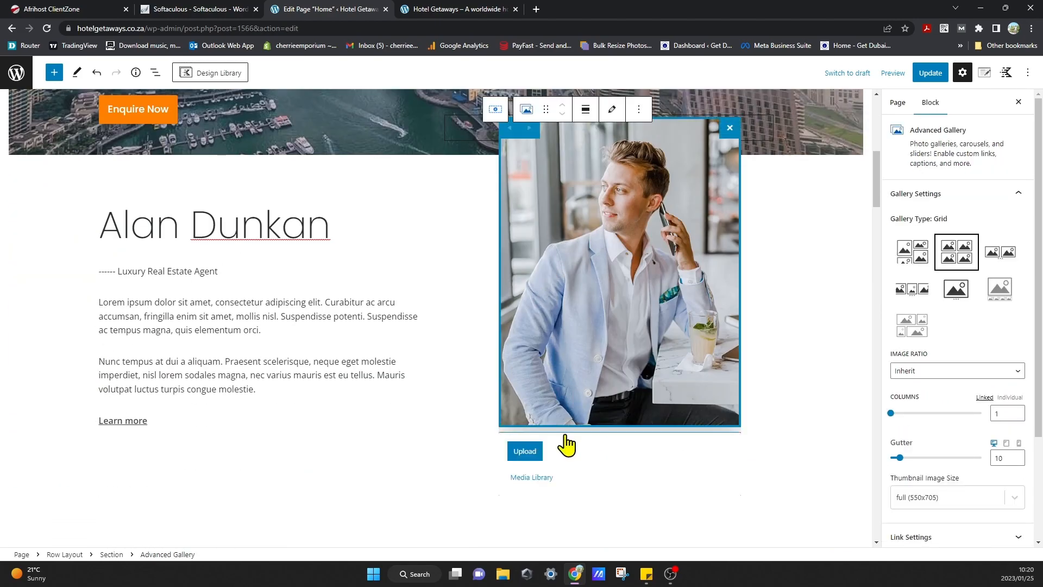
left_click(531, 459)
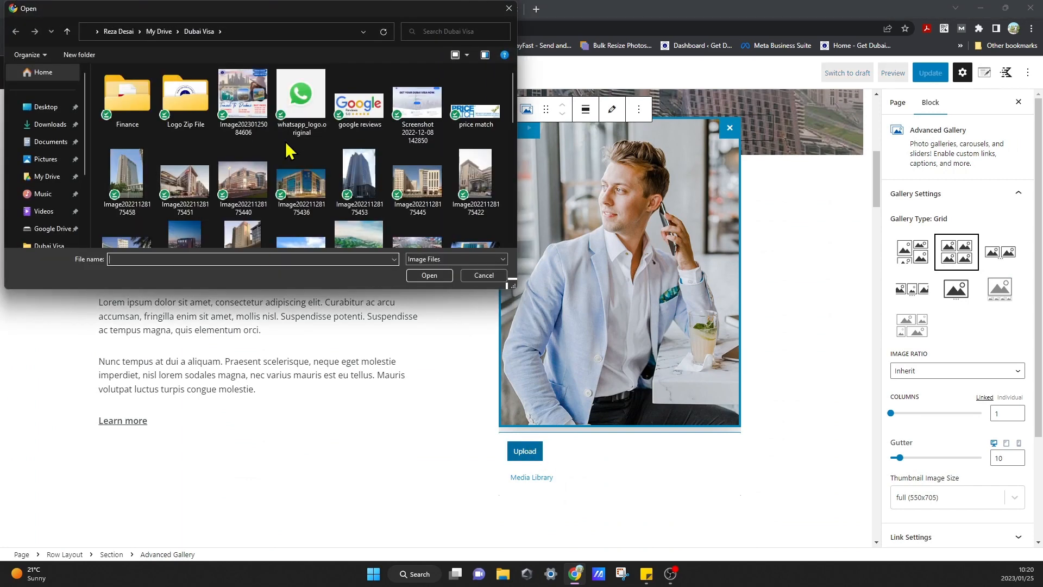
scroll(296, 180, "down", 2)
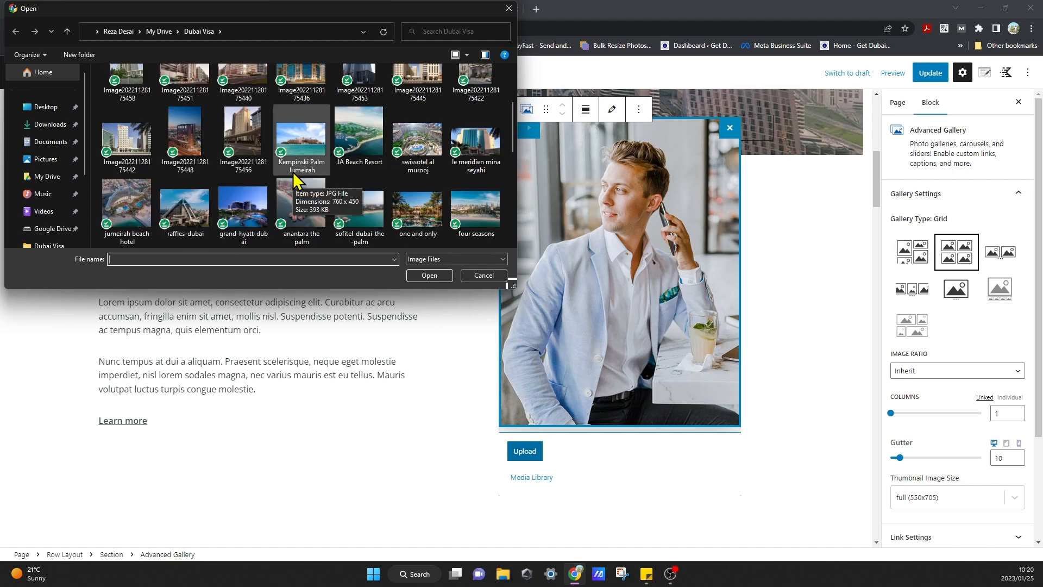
left_click(56, 126)
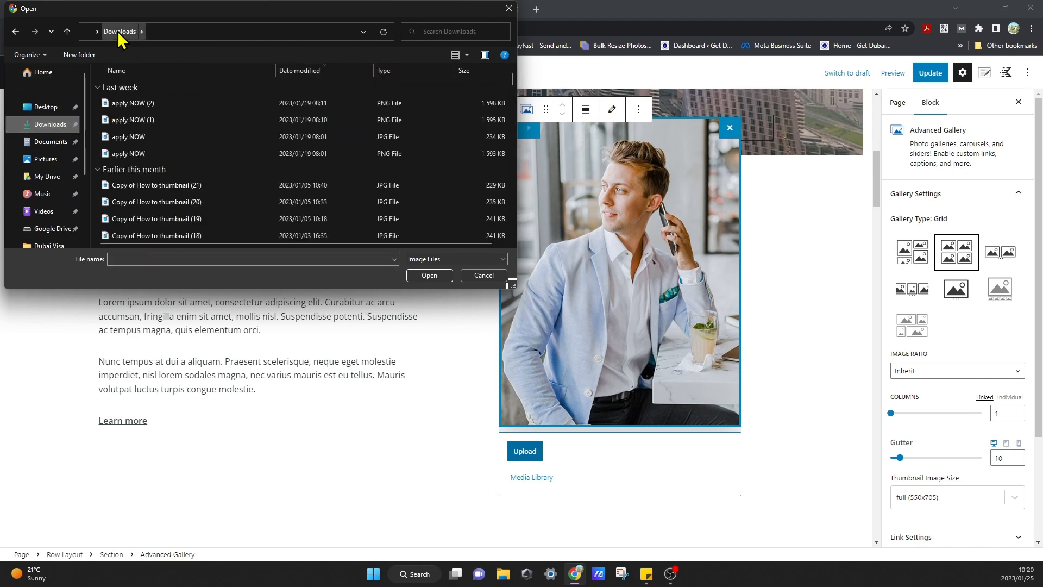
left_click(56, 161)
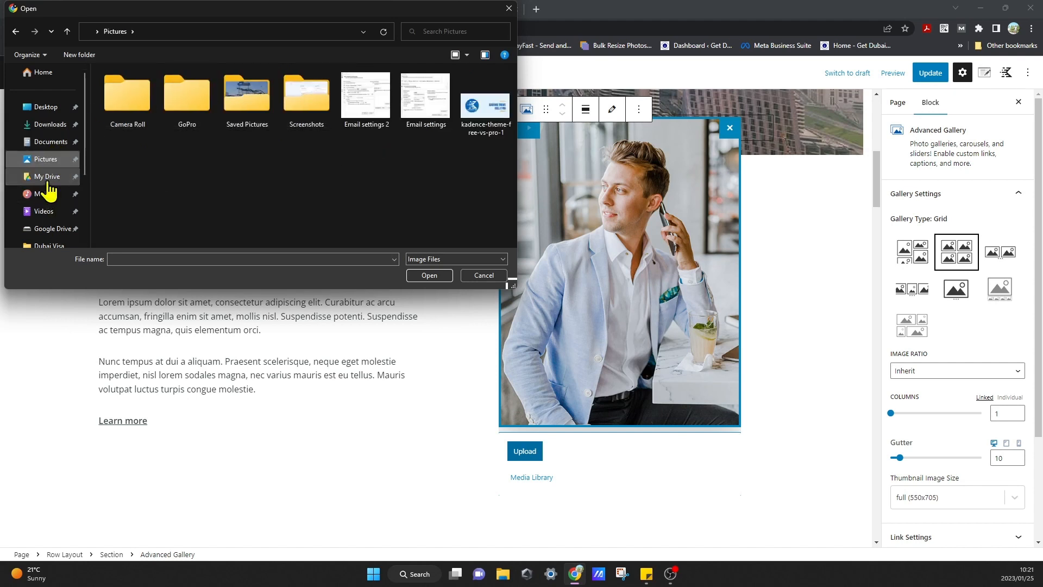
left_click(47, 182)
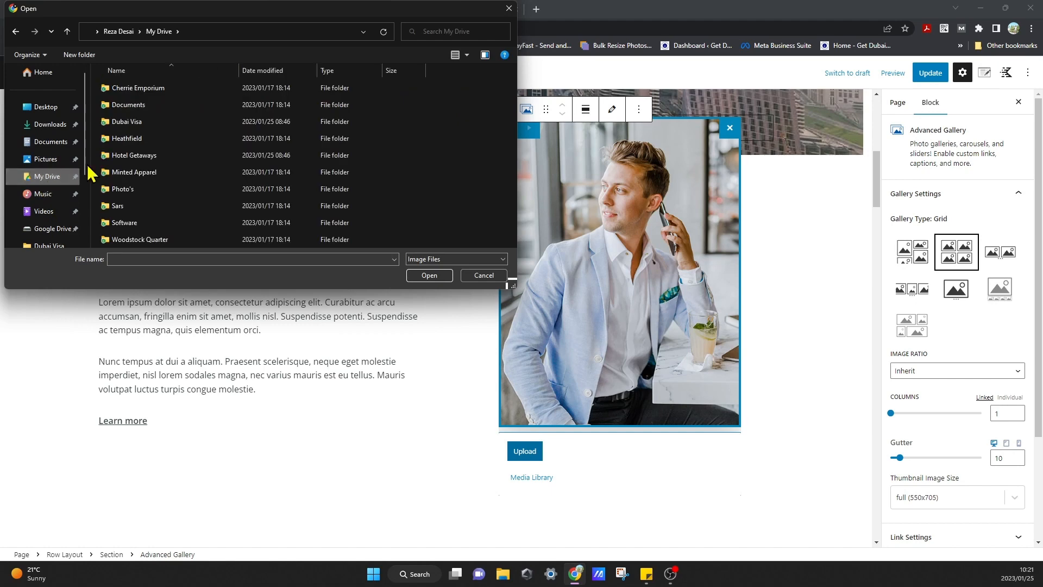
double_click(134, 156)
left_click(425, 98)
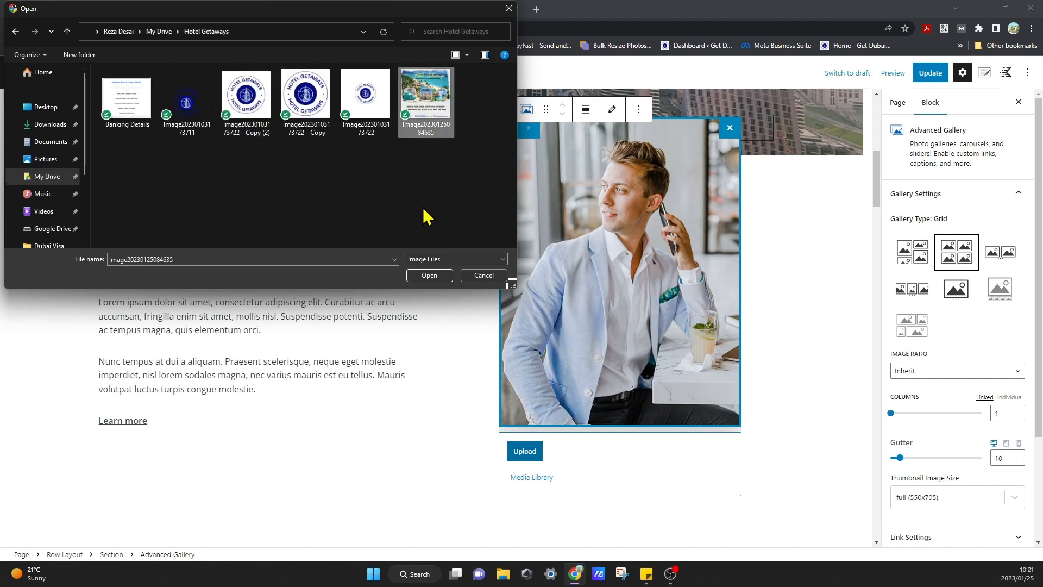
left_click(439, 275)
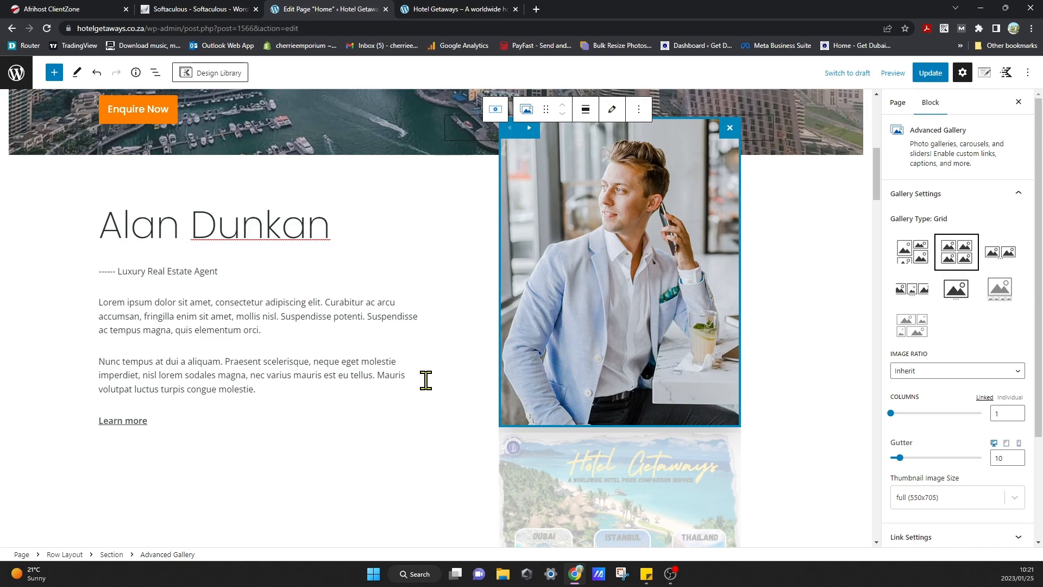
scroll(425, 380, "down", 1)
scroll(426, 380, "up", 9)
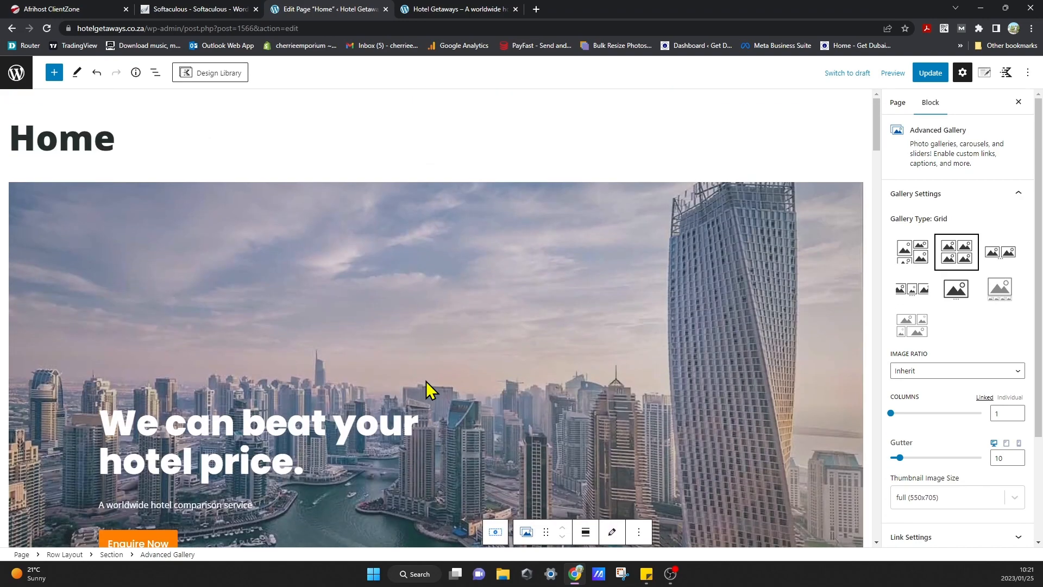
scroll(426, 389, "down", 12)
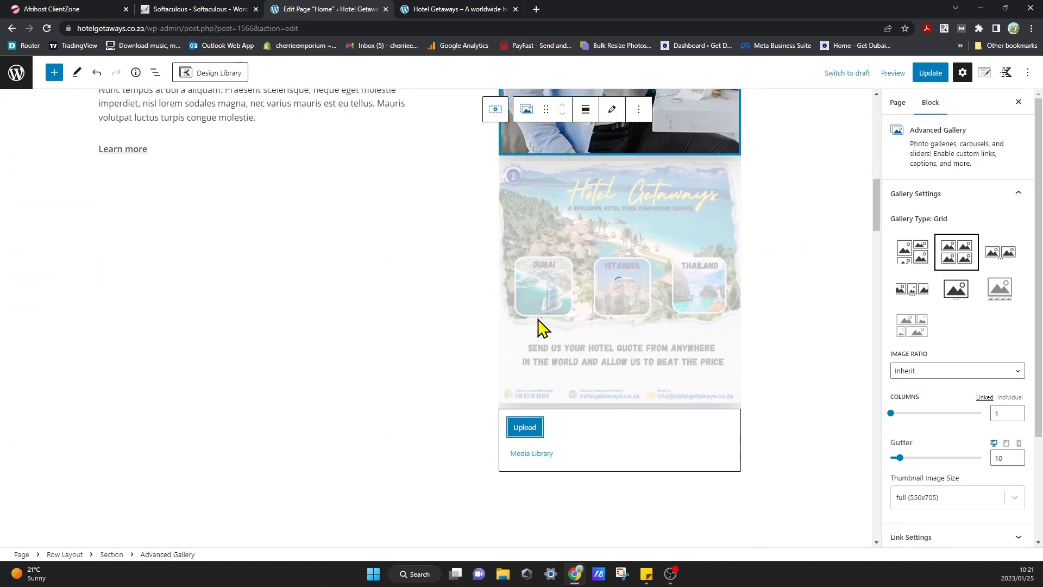
left_click(529, 429)
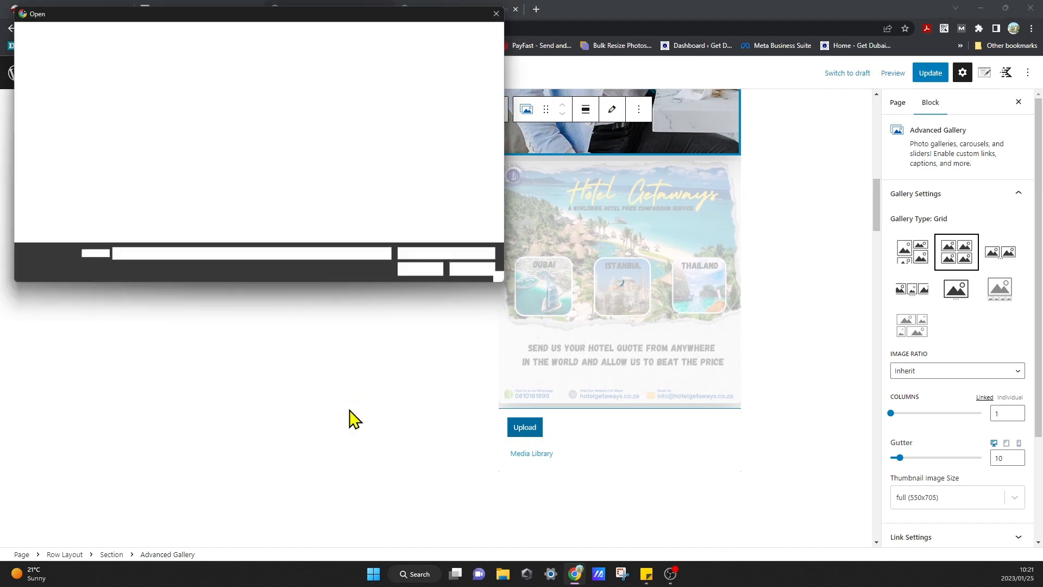
left_click(508, 8)
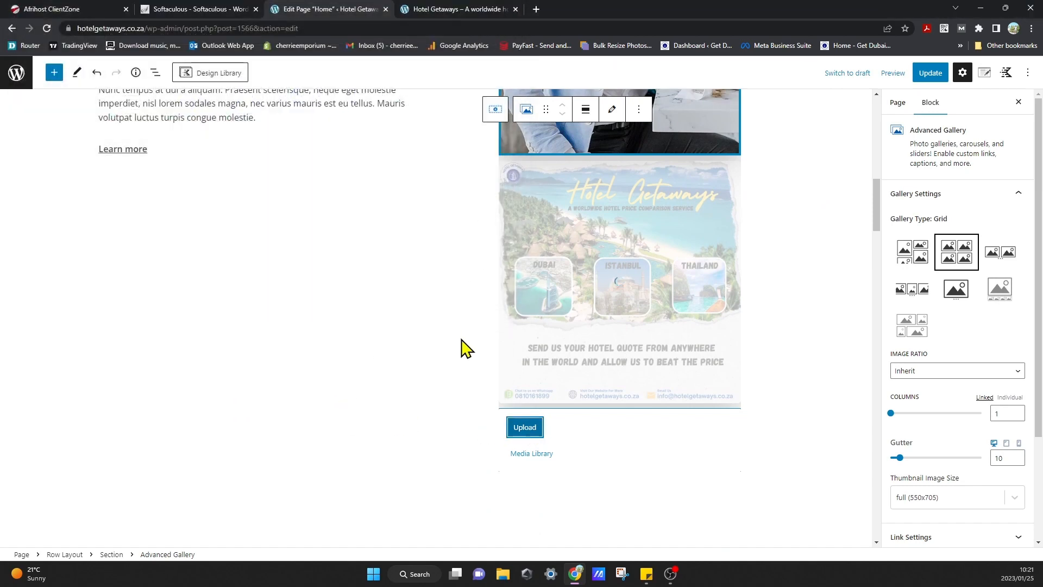
scroll(418, 436, "up", 4)
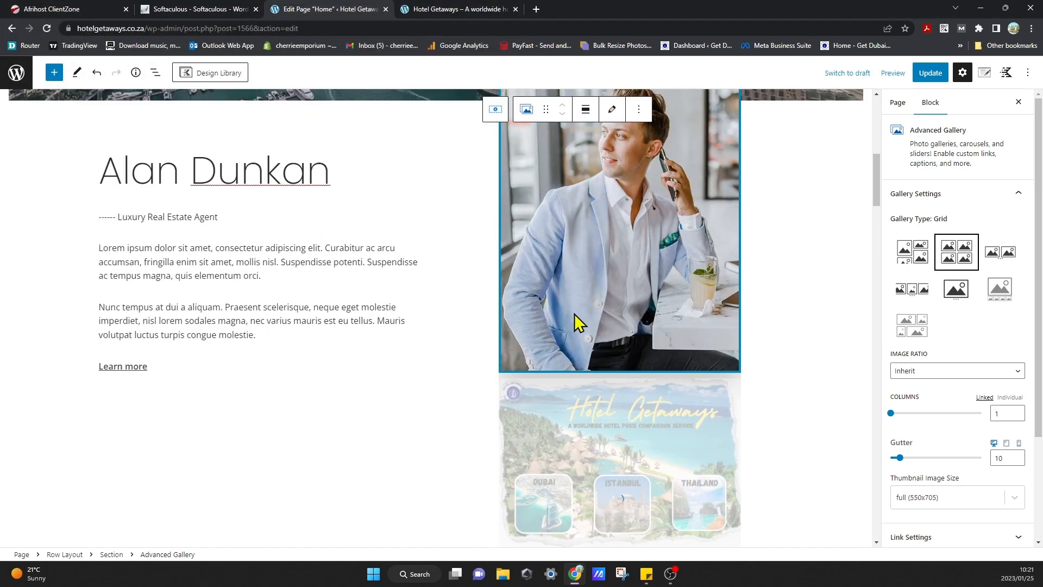
left_click(575, 314)
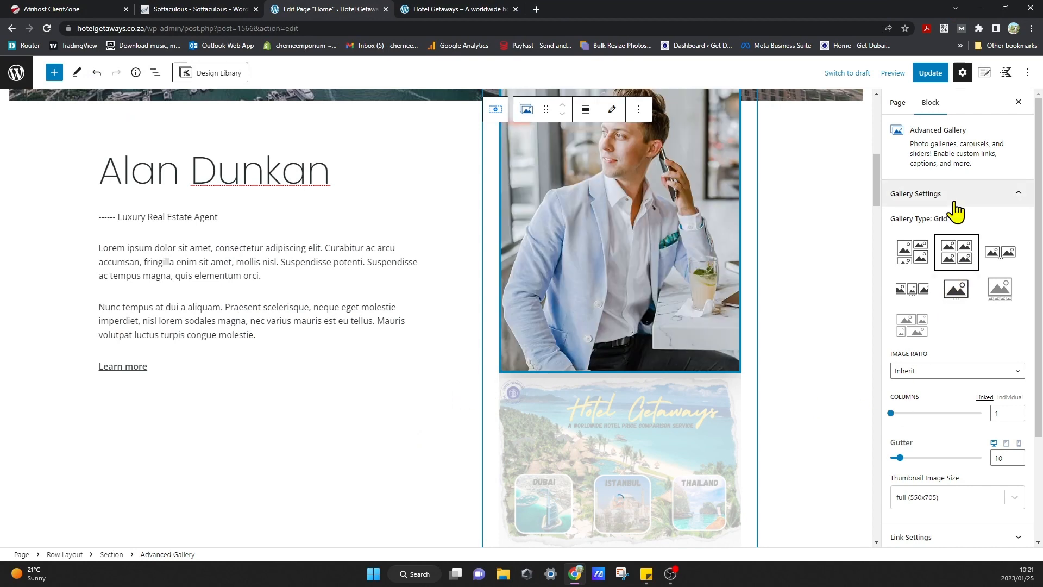
scroll(762, 353, "down", 4)
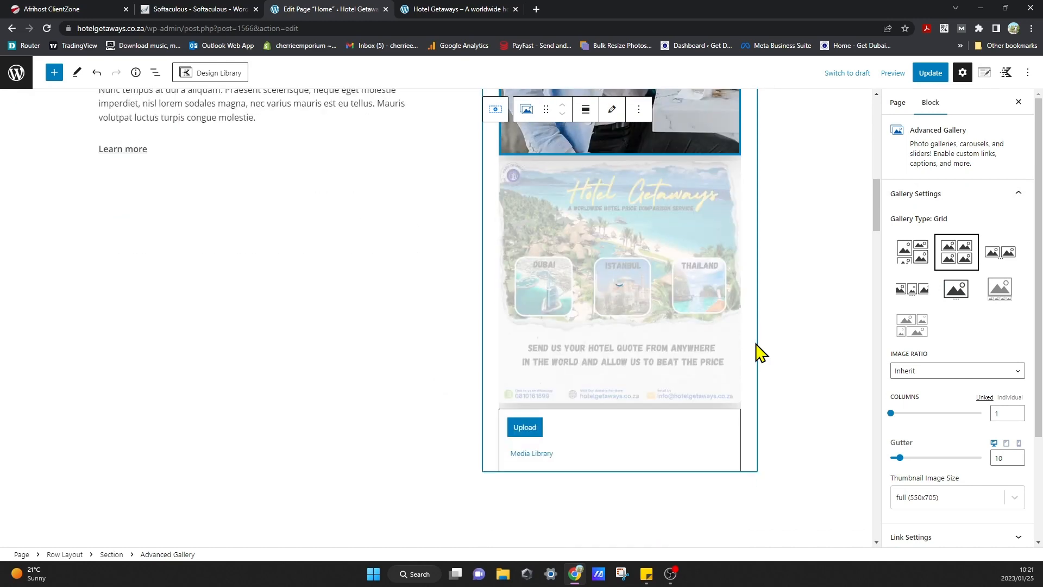
scroll(762, 353, "up", 2)
- Set the gallery type to Slider and keep the full 550x705 thumbnail image size
left_click(954, 293)
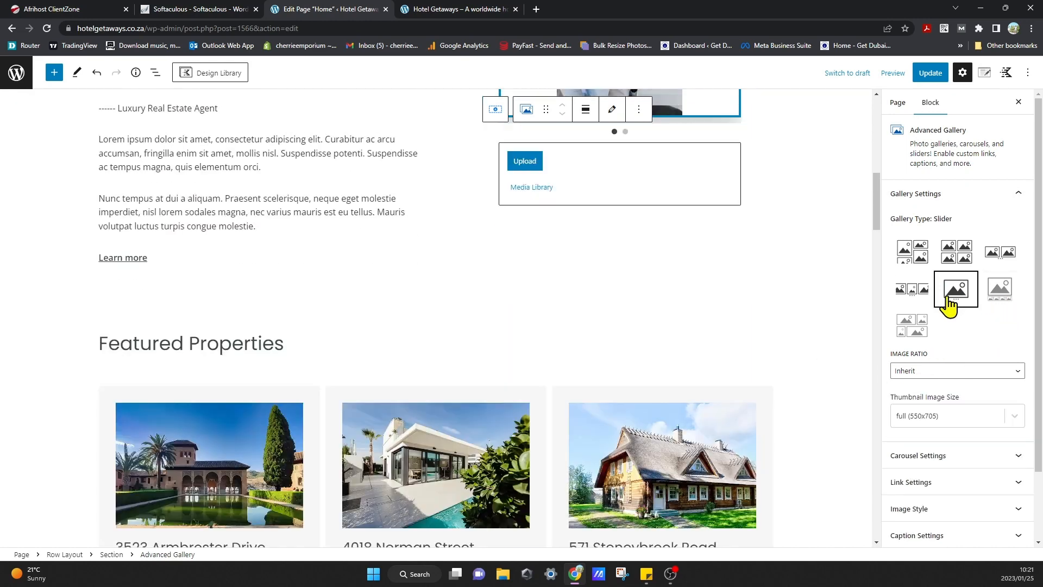
scroll(751, 333, "up", 6)
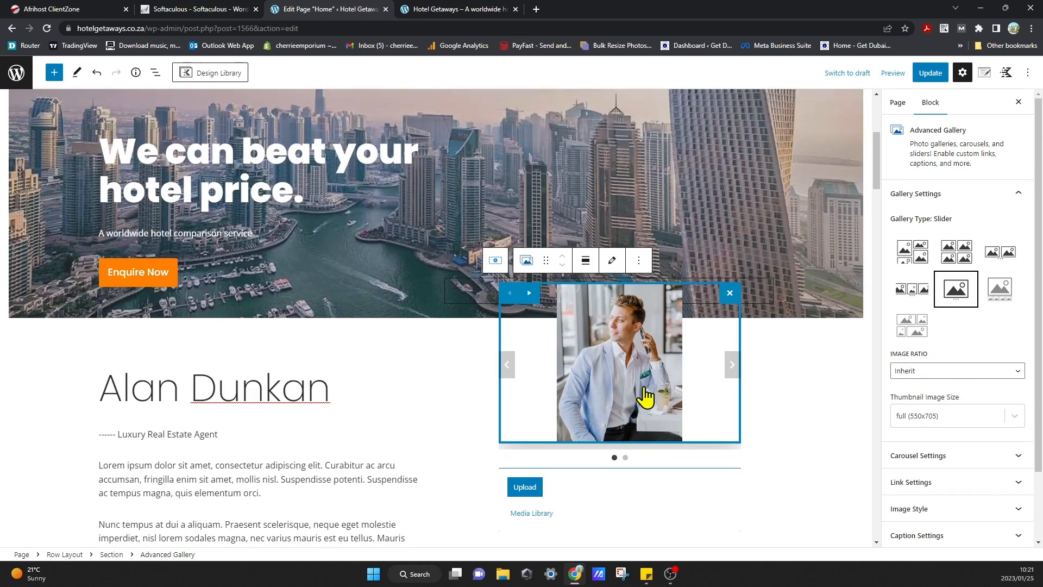
left_click(987, 415)
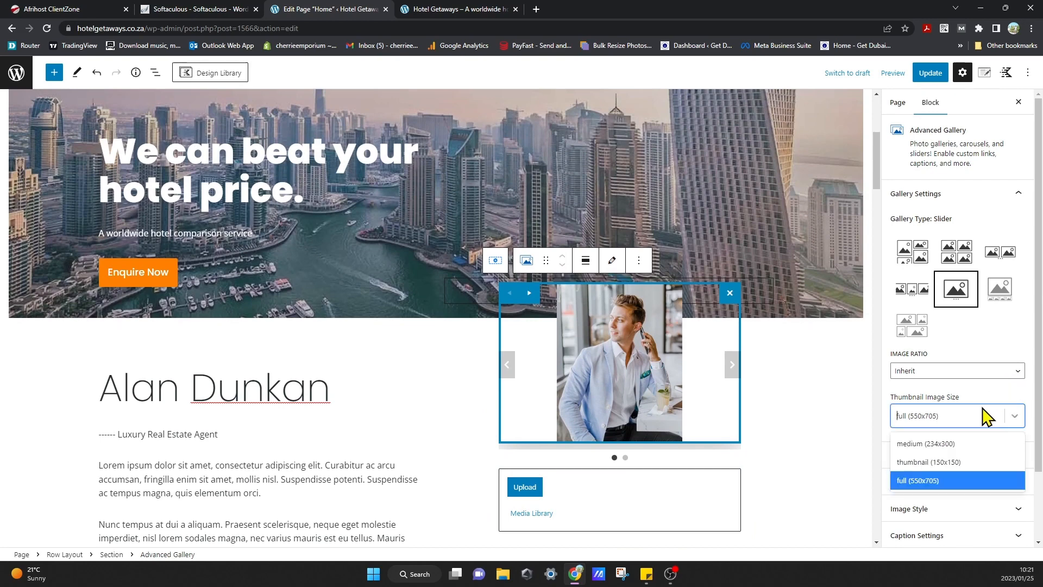
left_click(981, 342)
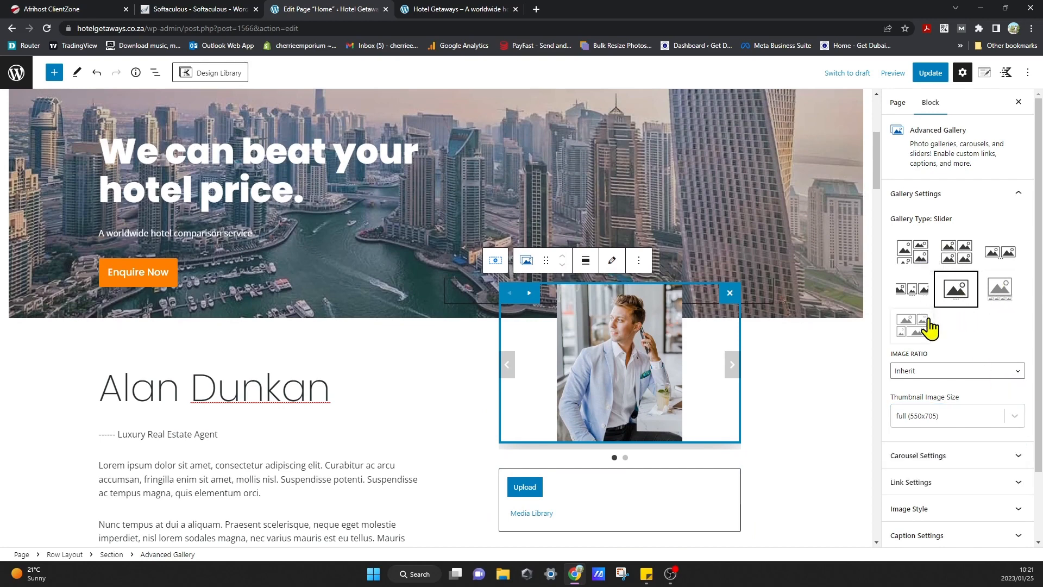
scroll(950, 384, "down", 1)
scroll(950, 384, "down", 2)
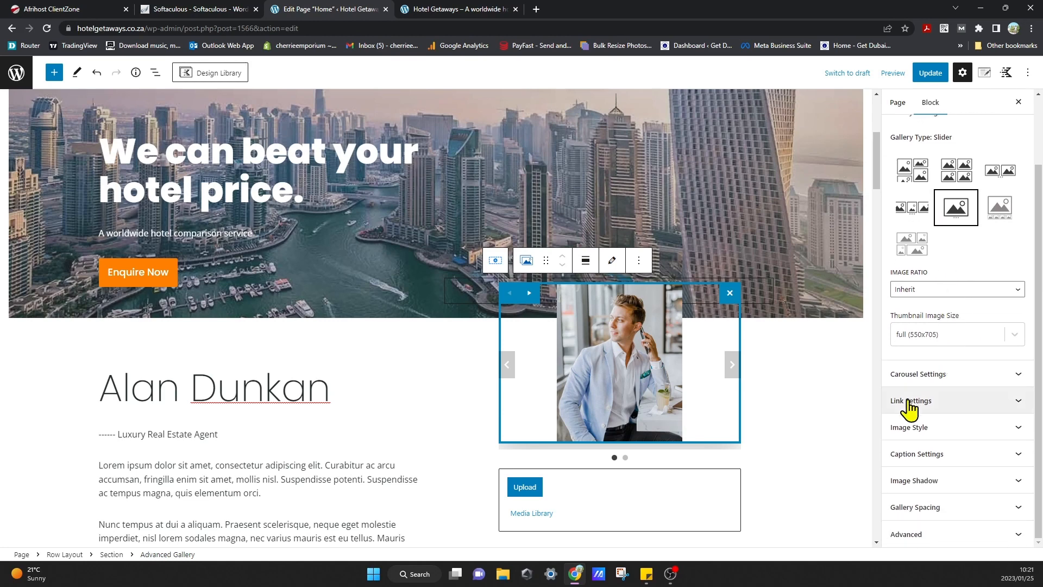
left_click(720, 441)
left_click(340, 399)
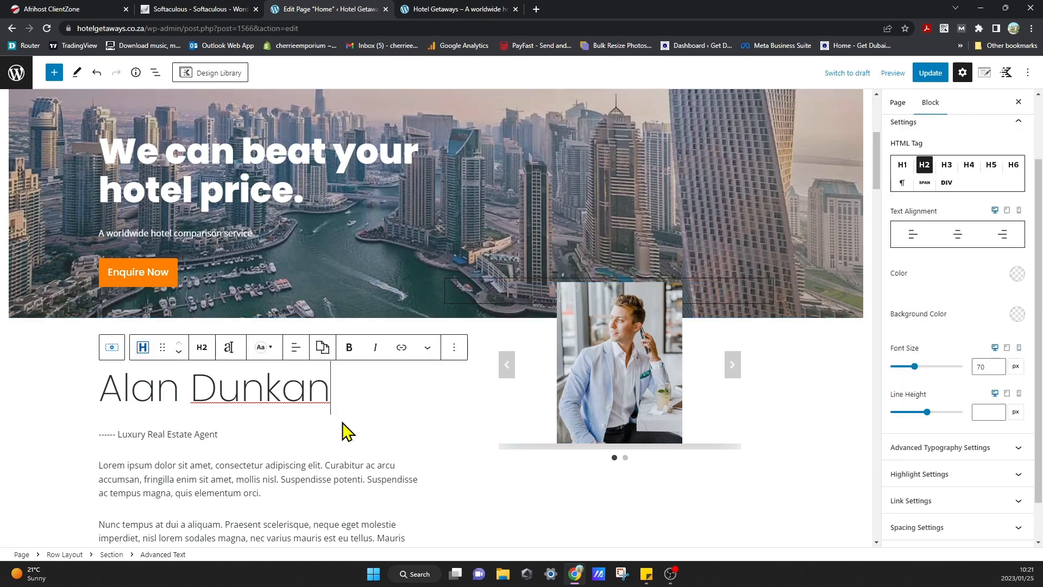
scroll(272, 430, "down", 8)
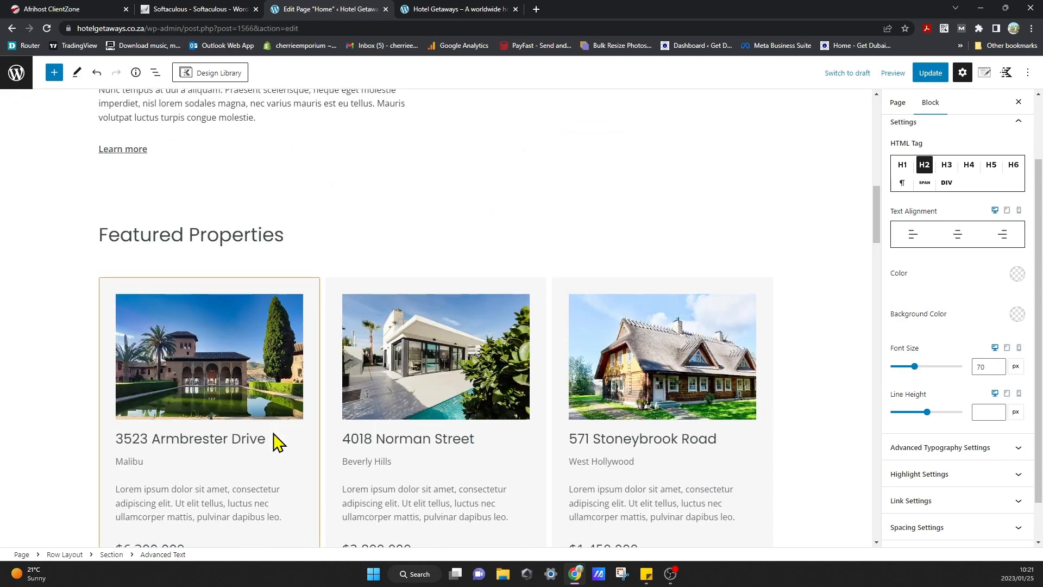
scroll(274, 440, "up", 4)
left_click(133, 387)
scroll(787, 349, "up", 3)
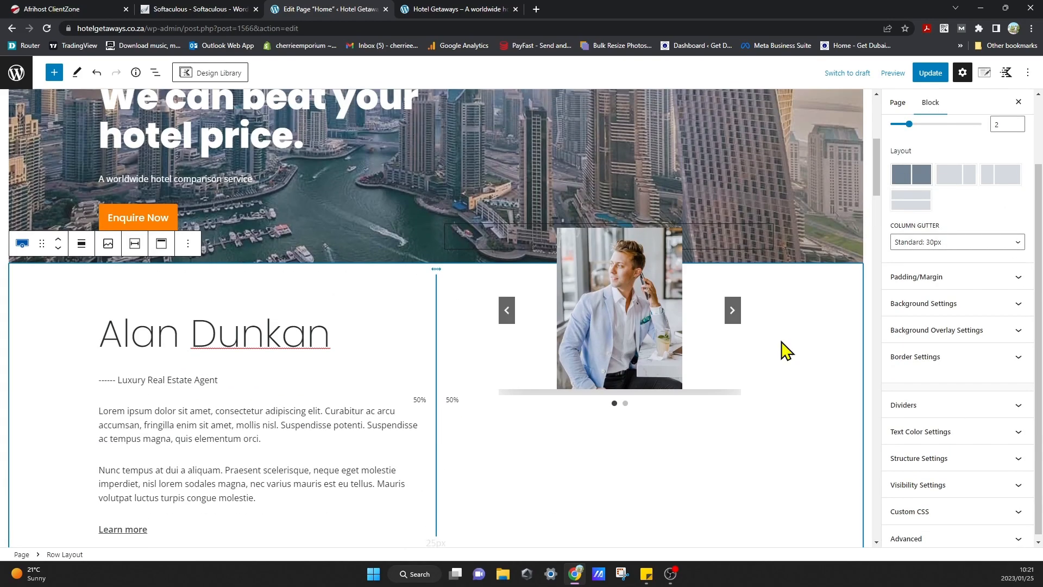
scroll(515, 449, "down", 8)
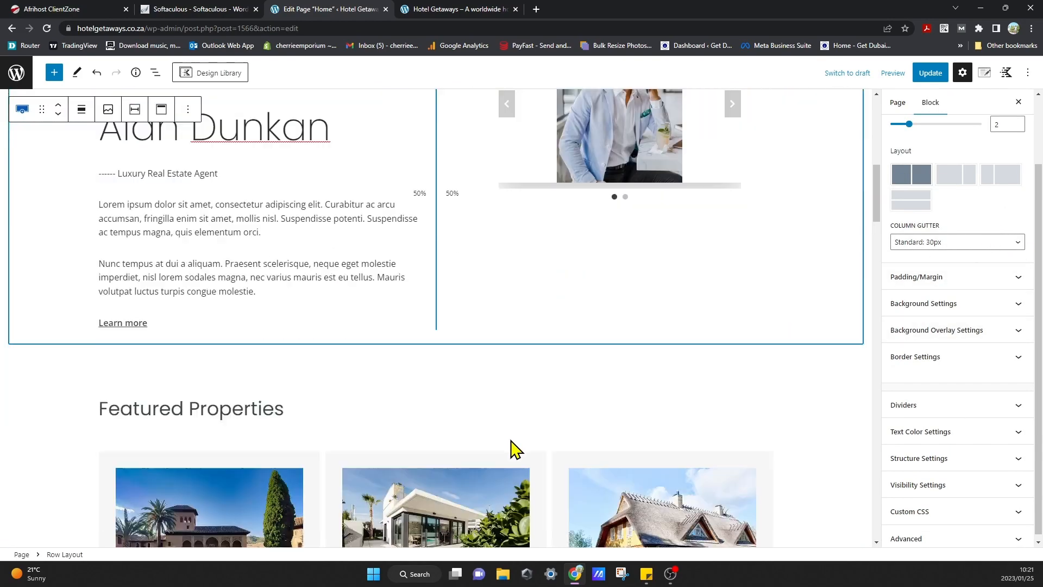
- Replace 'Properties' with 'Hotels' in the Featured Properties heading, then select the first hotel card
left_click(37, 393)
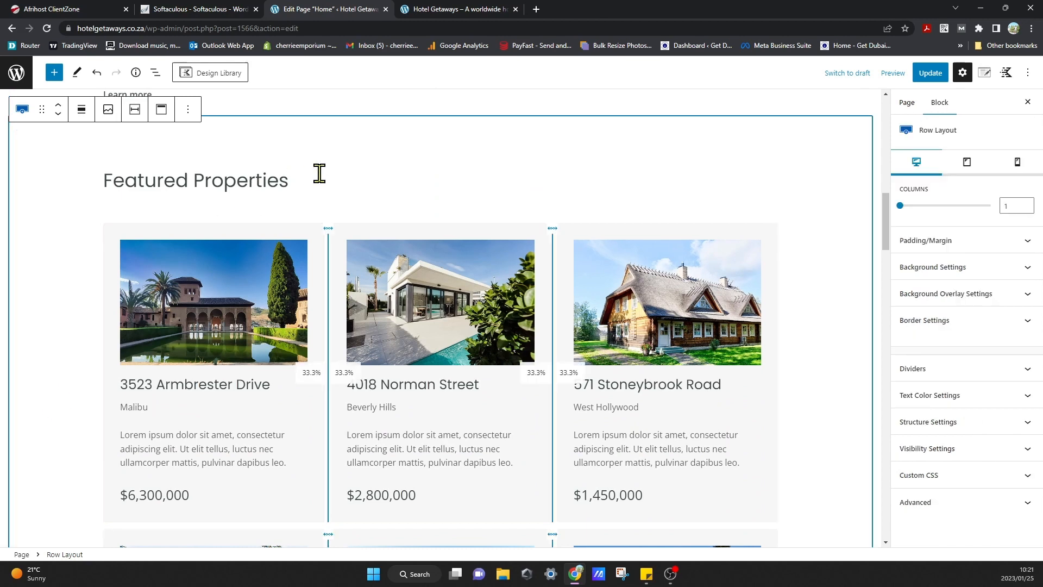
left_click(302, 184)
left_click_drag(301, 185, 193, 181)
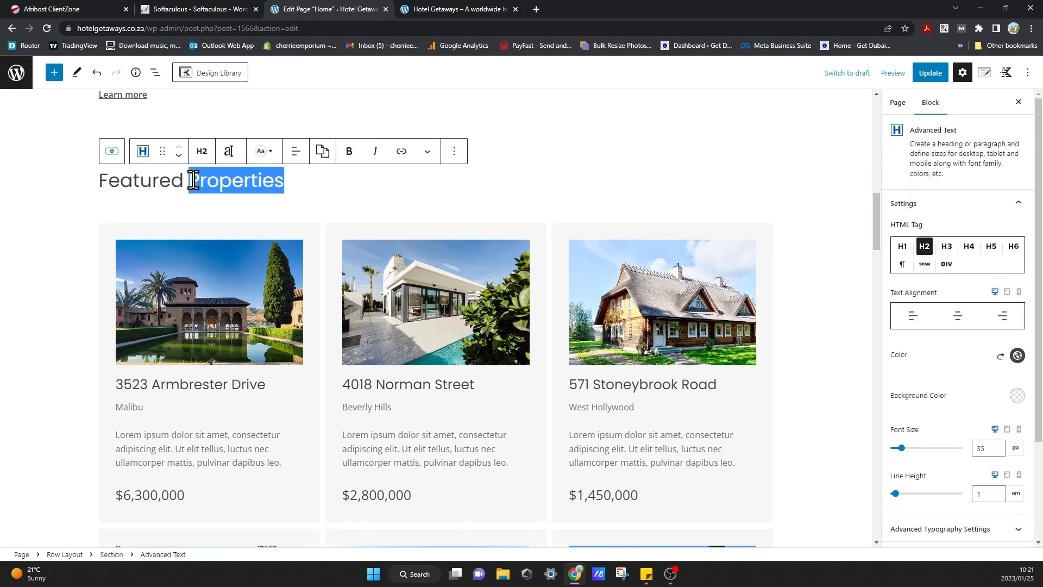
type("Hotels")
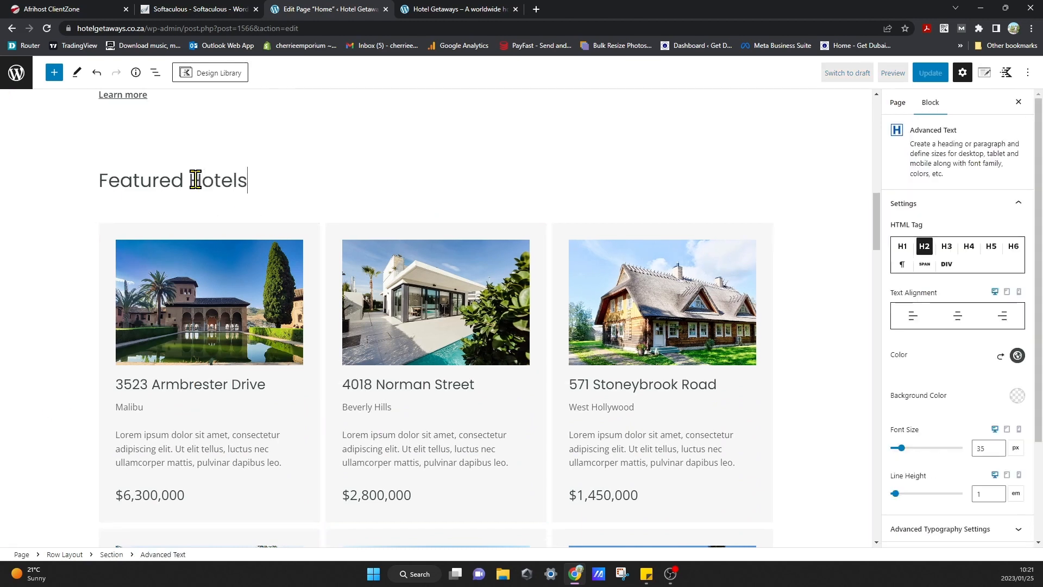
left_click(11, 426)
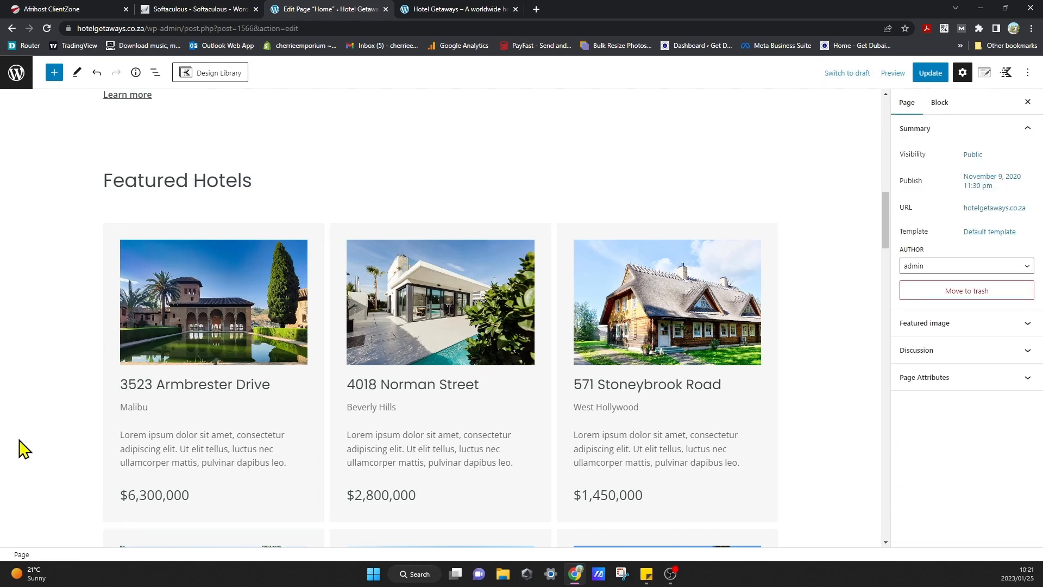
left_click(264, 334)
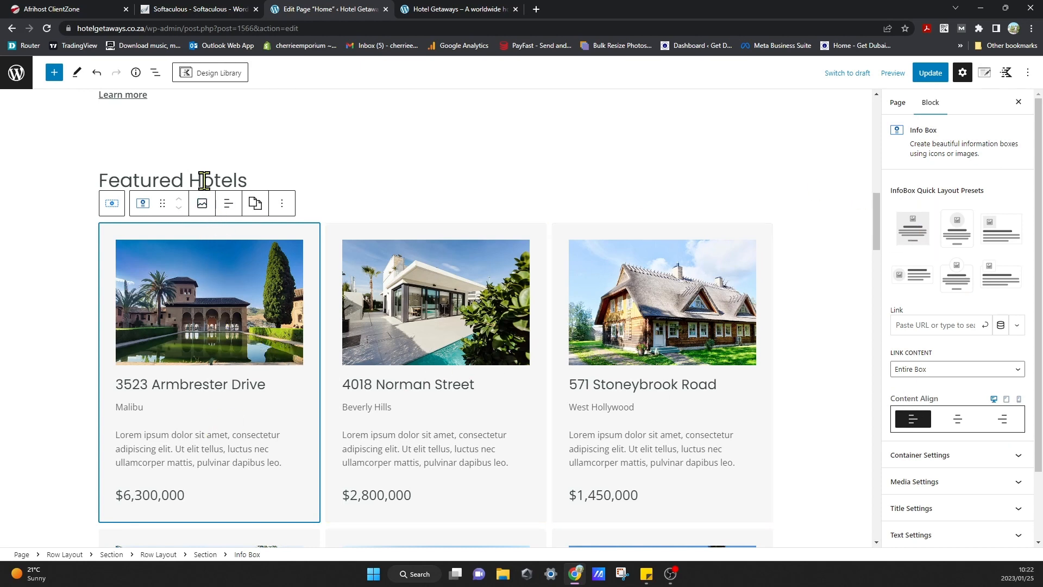
- Upload rixos.jpg from My Drive > Dubai Visa and set it as the first hotel card's image
left_click(205, 210)
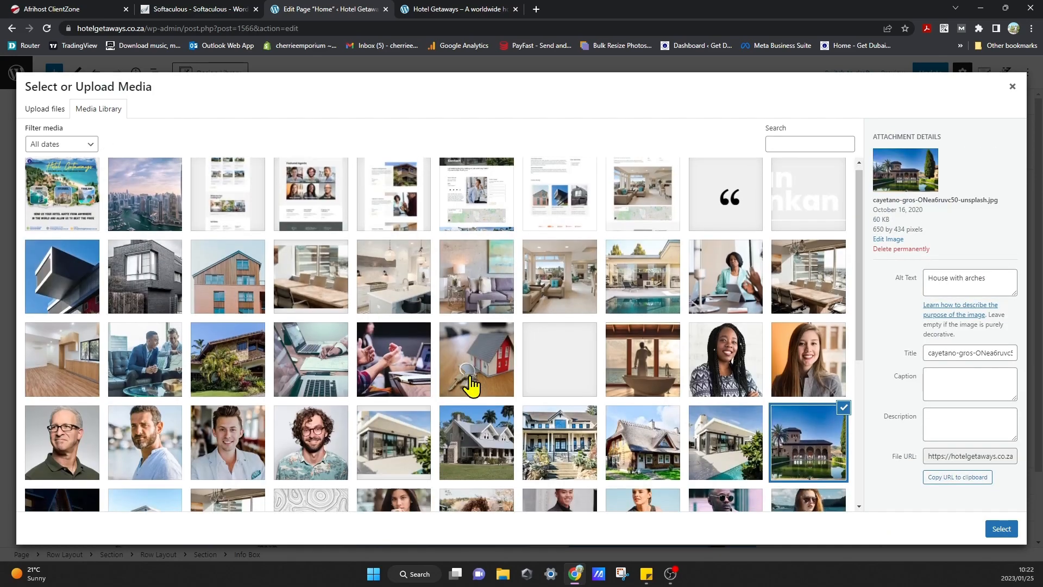
scroll(472, 386, "down", 4)
scroll(472, 385, "up", 4)
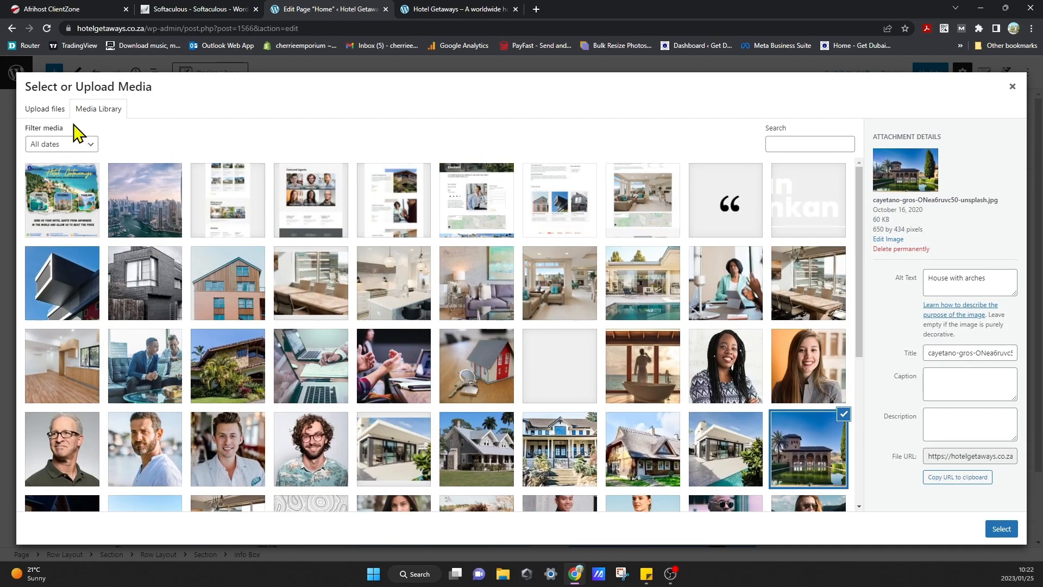
left_click(54, 110)
left_click(534, 305)
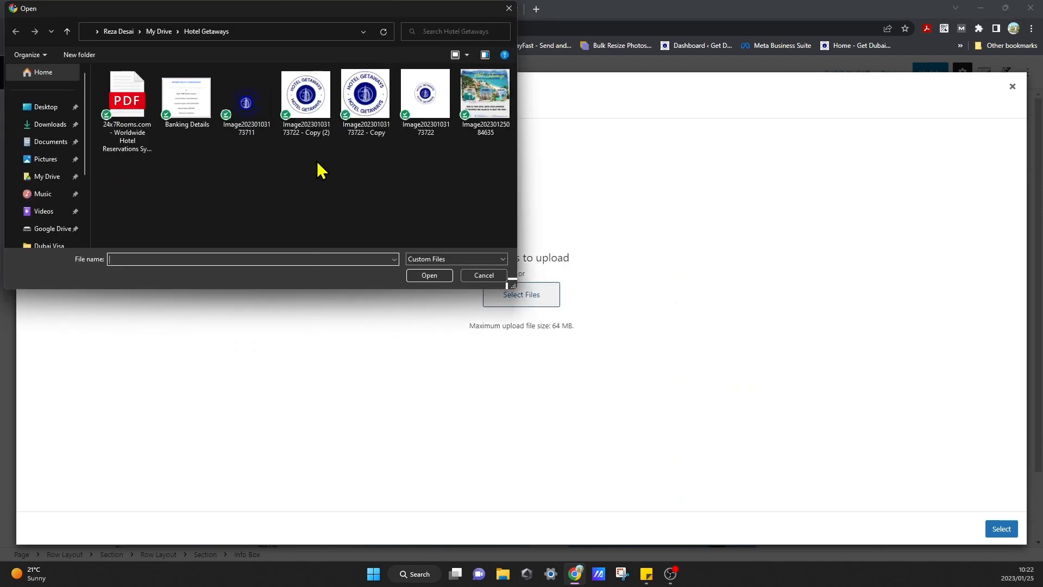
left_click(159, 32)
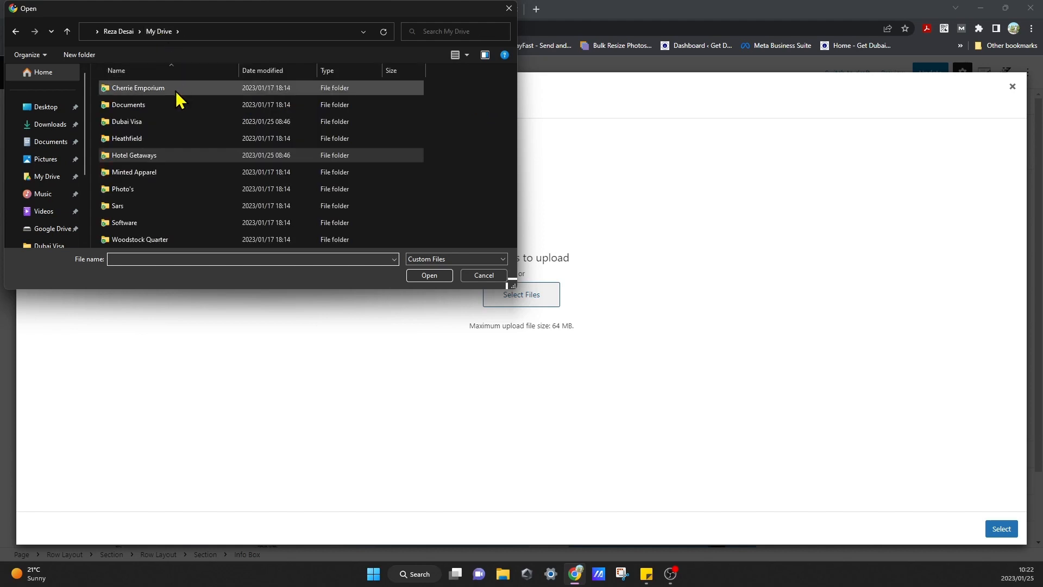
double_click(148, 122)
scroll(293, 168, "down", 3)
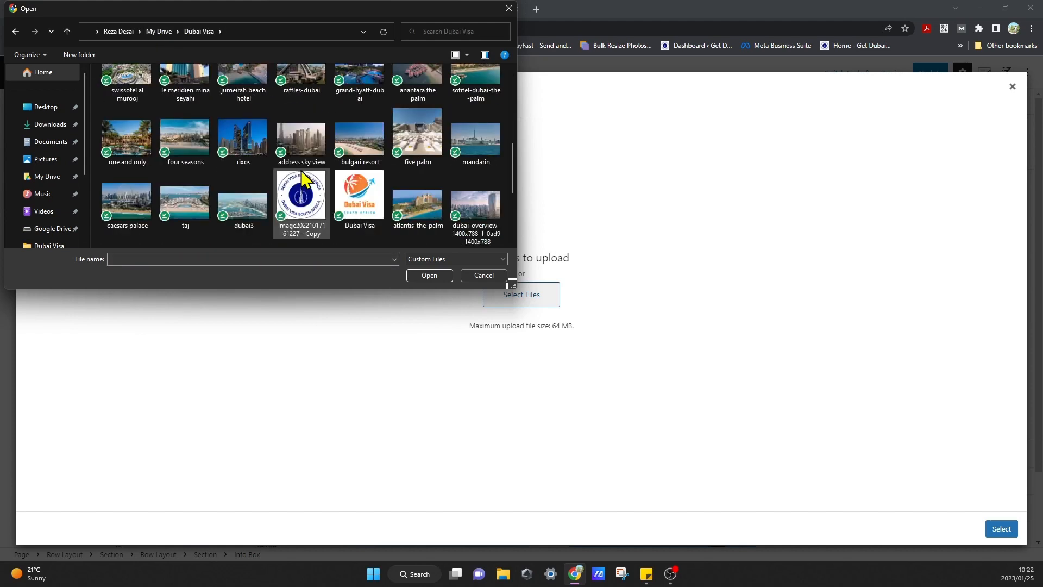
left_click(259, 155)
left_click(427, 276)
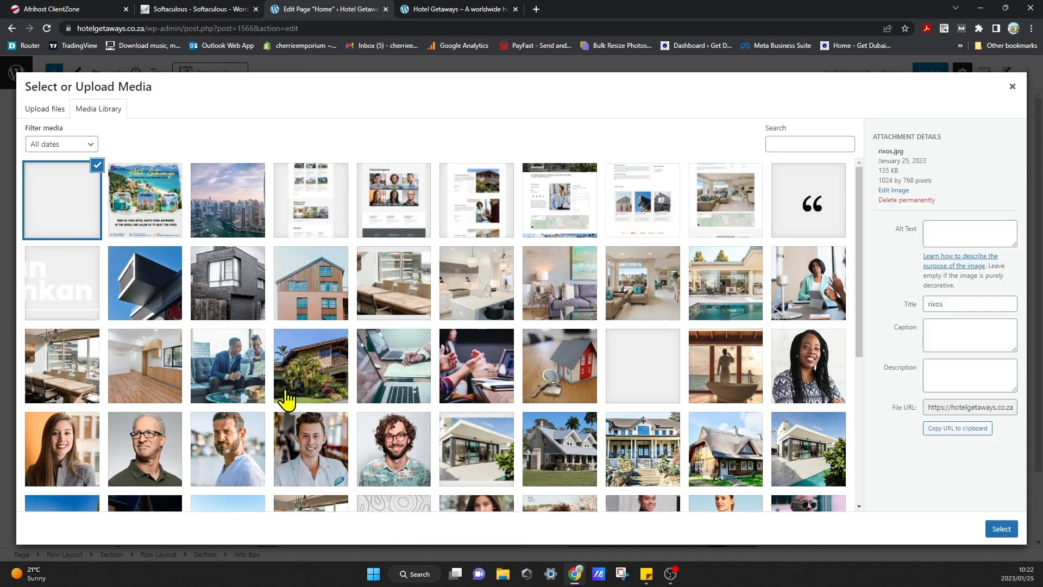
left_click(1002, 529)
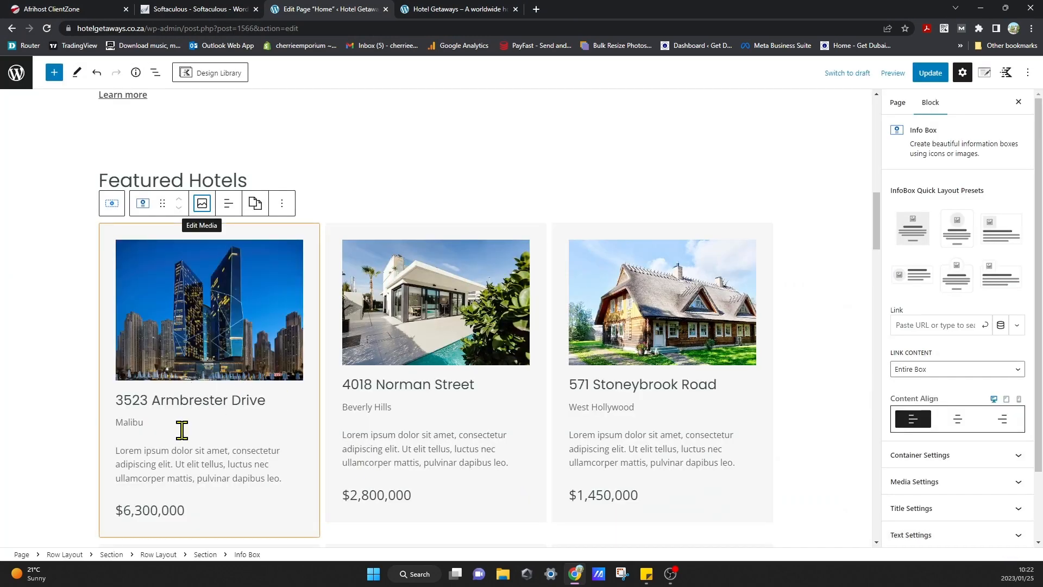
- Retitle the first hotel card from 3523 Armbrester Drive to 'Rixos Dubai'
left_click_drag(270, 399, 126, 399)
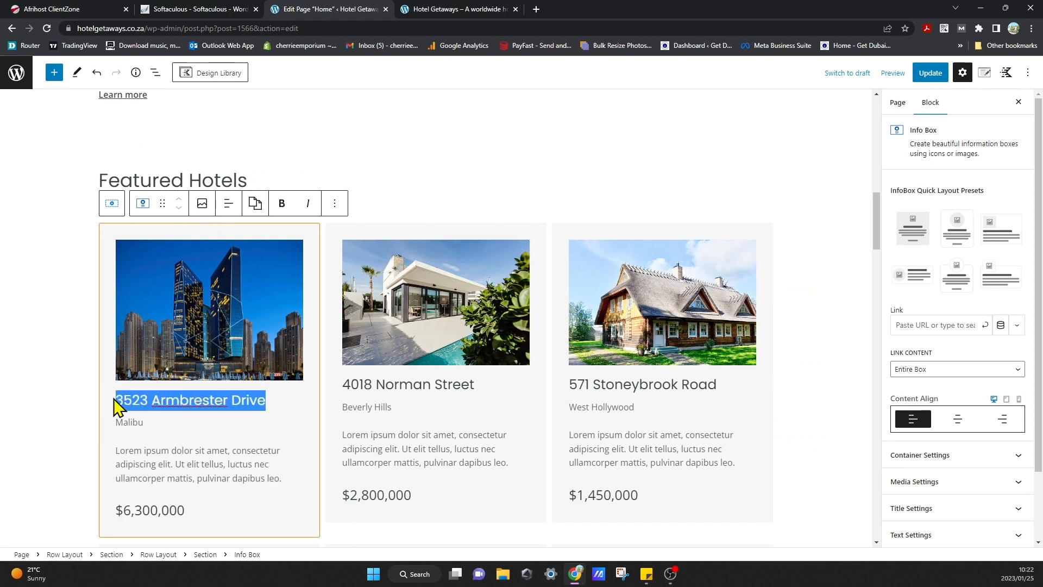
type("Rixos Dubai")
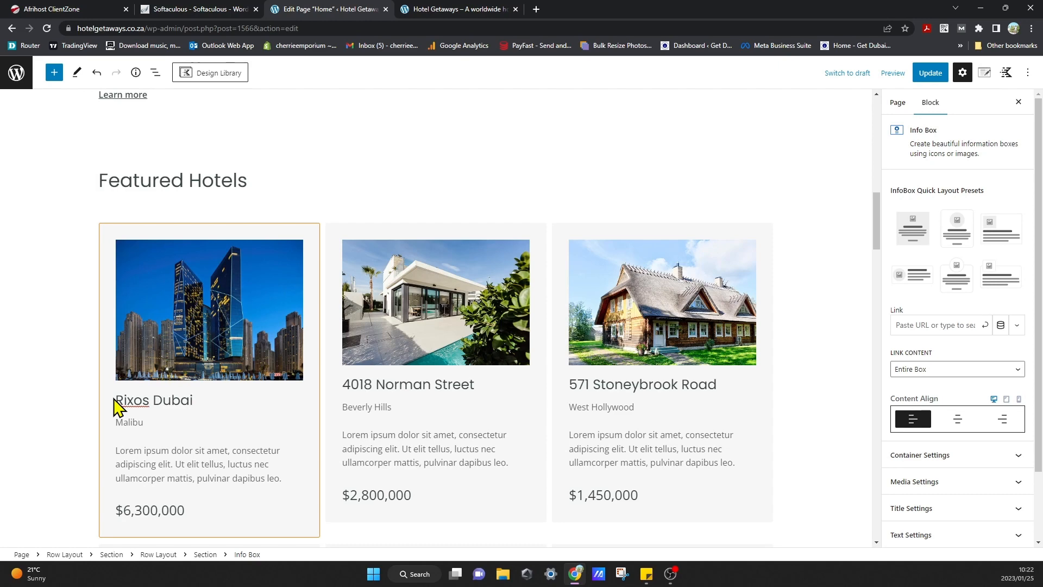
left_click(74, 433)
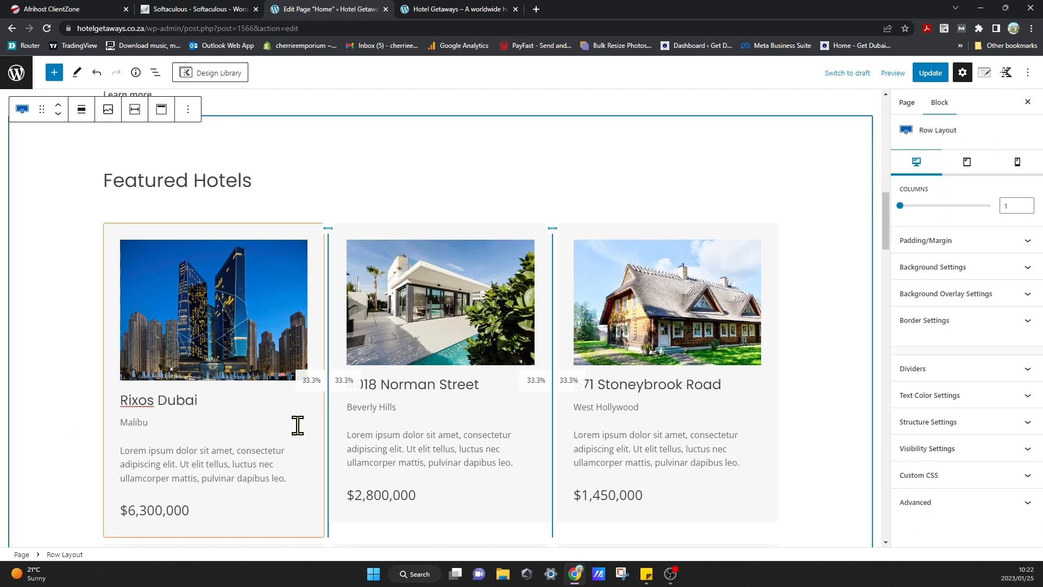
left_click(282, 479)
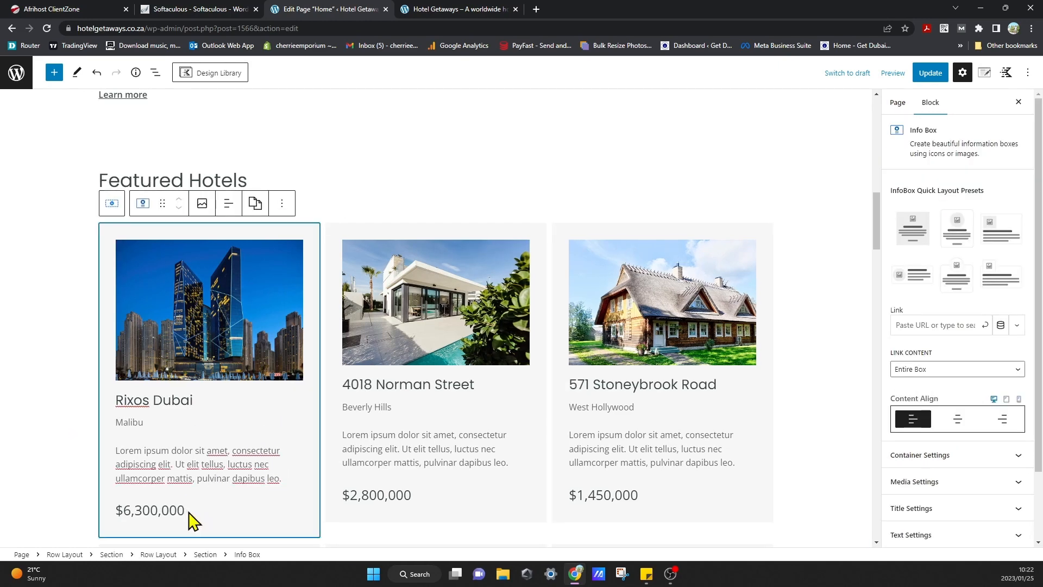
left_click(59, 446)
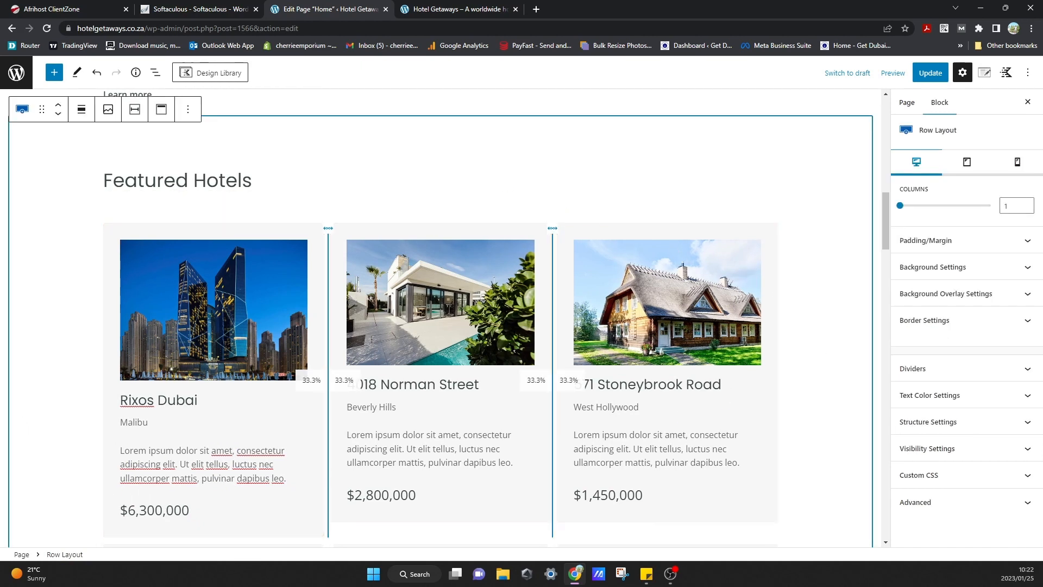
scroll(404, 355, "down", 9)
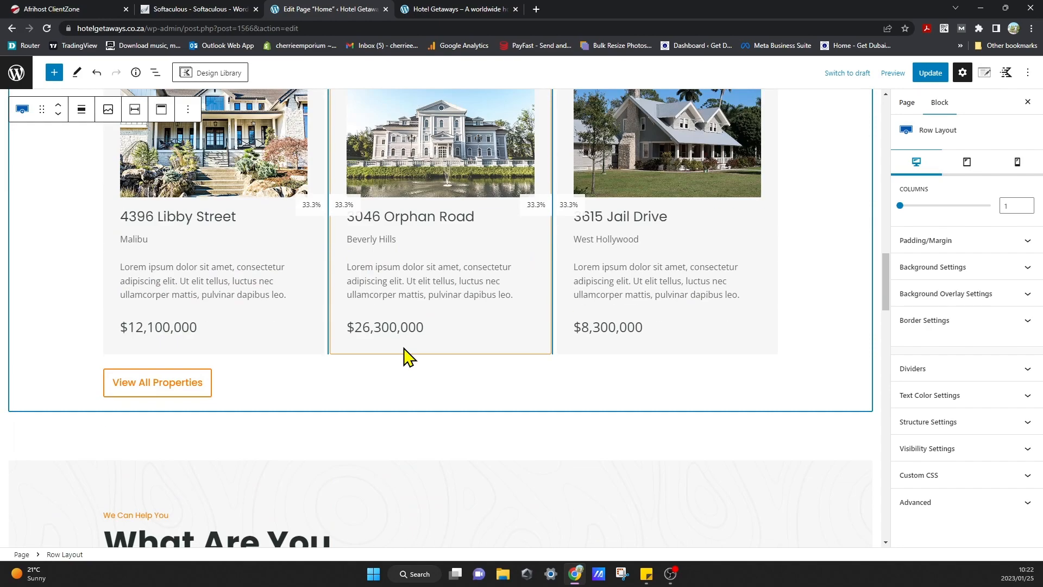
scroll(379, 365, "down", 4)
left_click(379, 289)
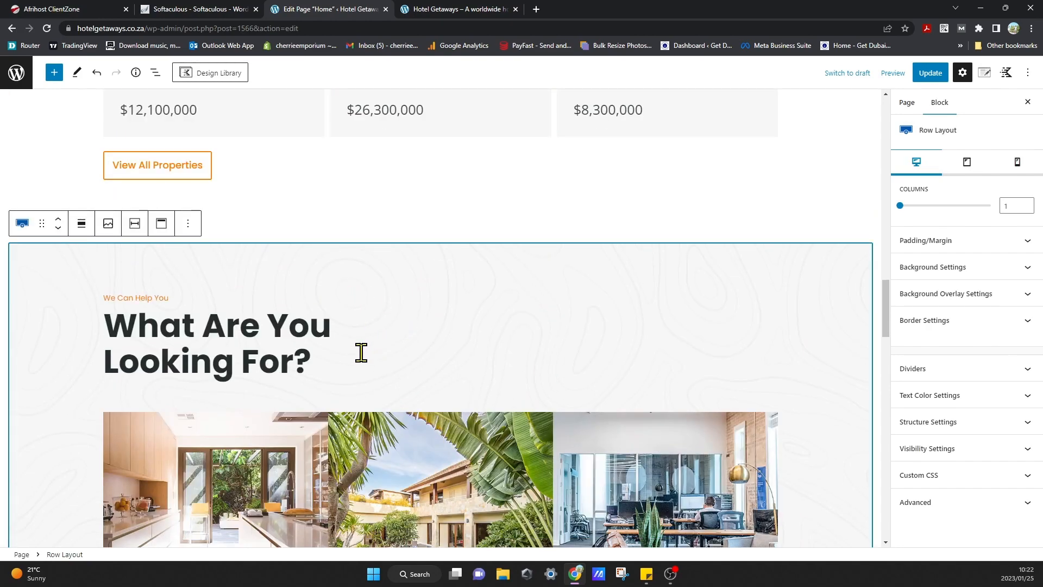
scroll(361, 353, "down", 3)
scroll(361, 353, "up", 2)
left_click(191, 173)
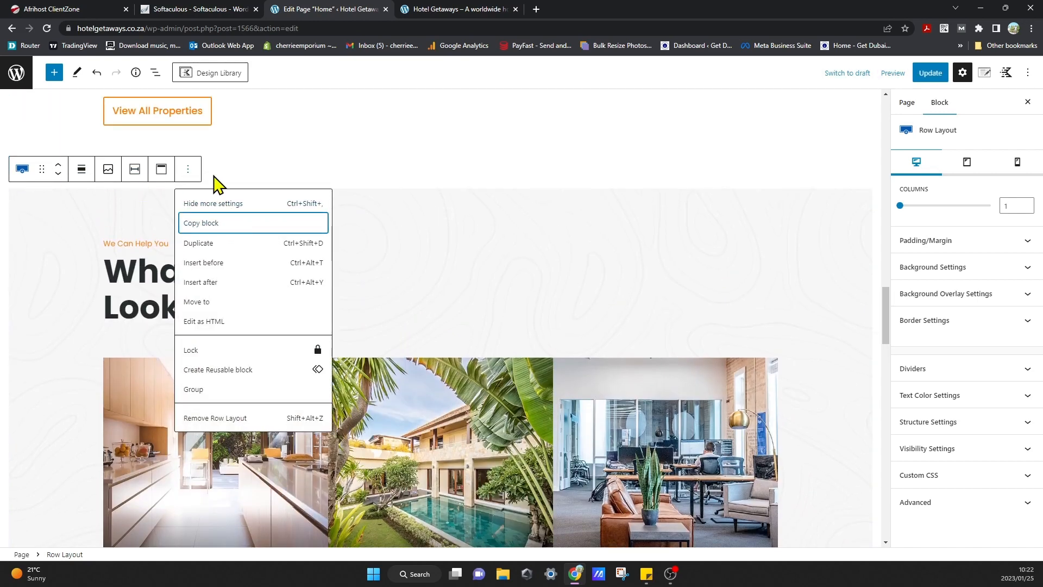
left_click(512, 172)
left_click(593, 268)
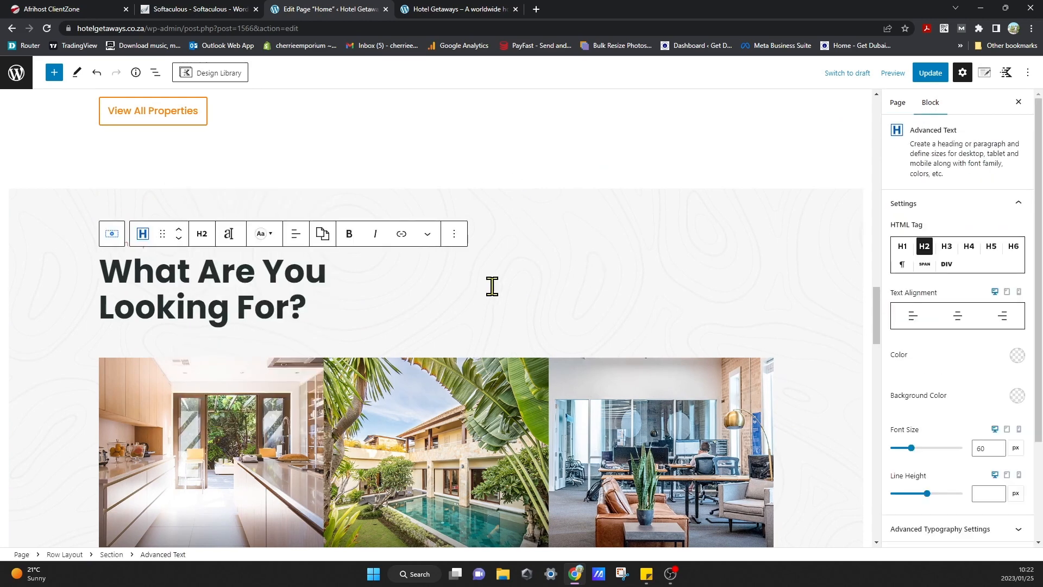
left_click(454, 234)
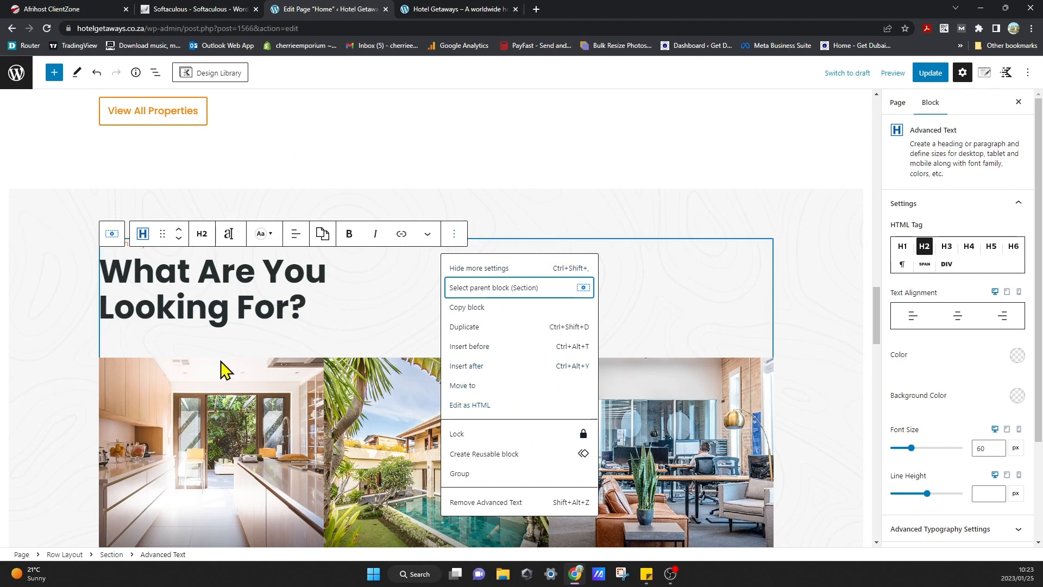
scroll(221, 368, "down", 2)
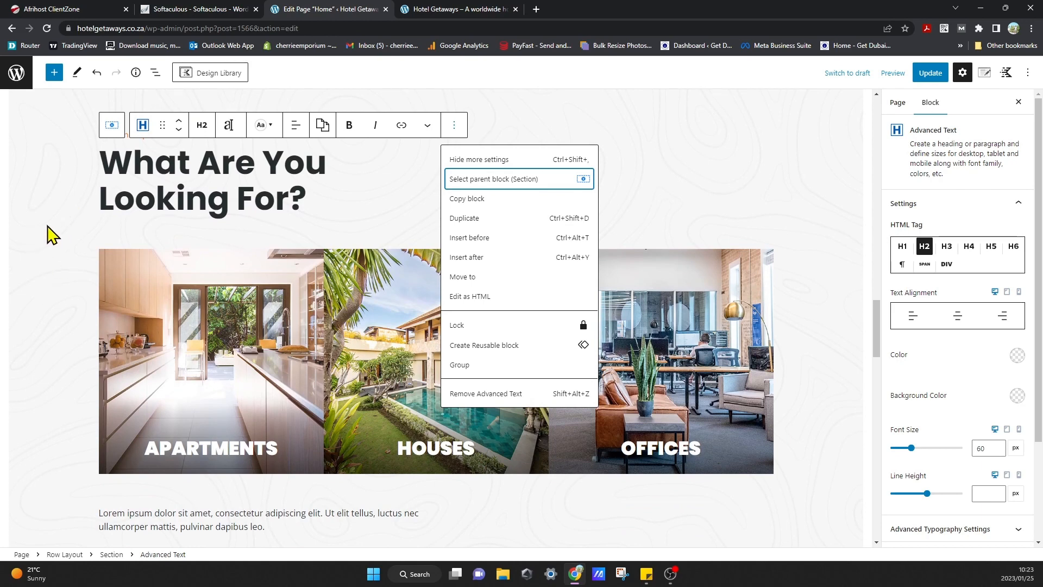
scroll(63, 240, "up", 15)
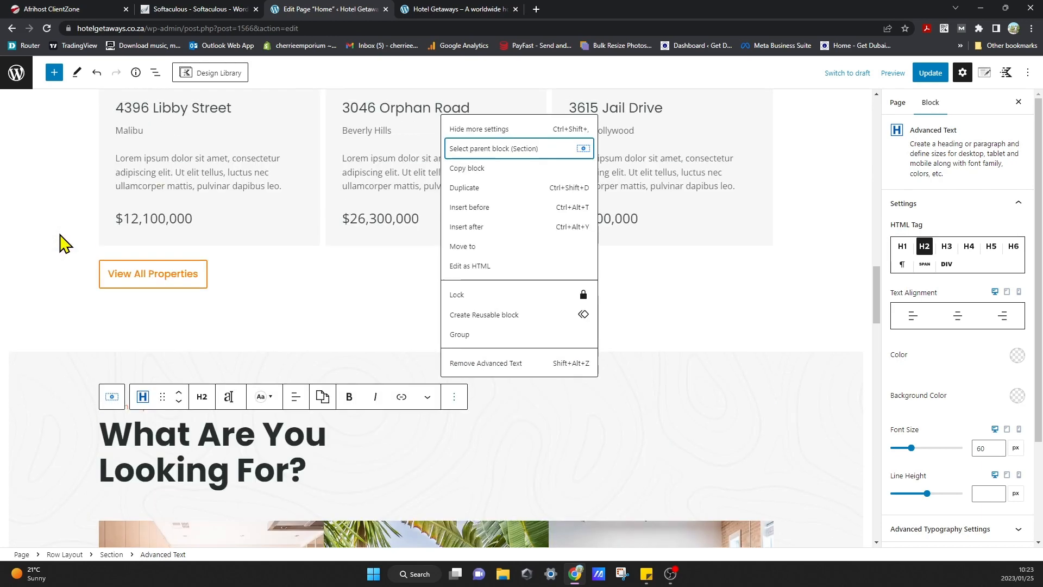
scroll(65, 243, "up", 8)
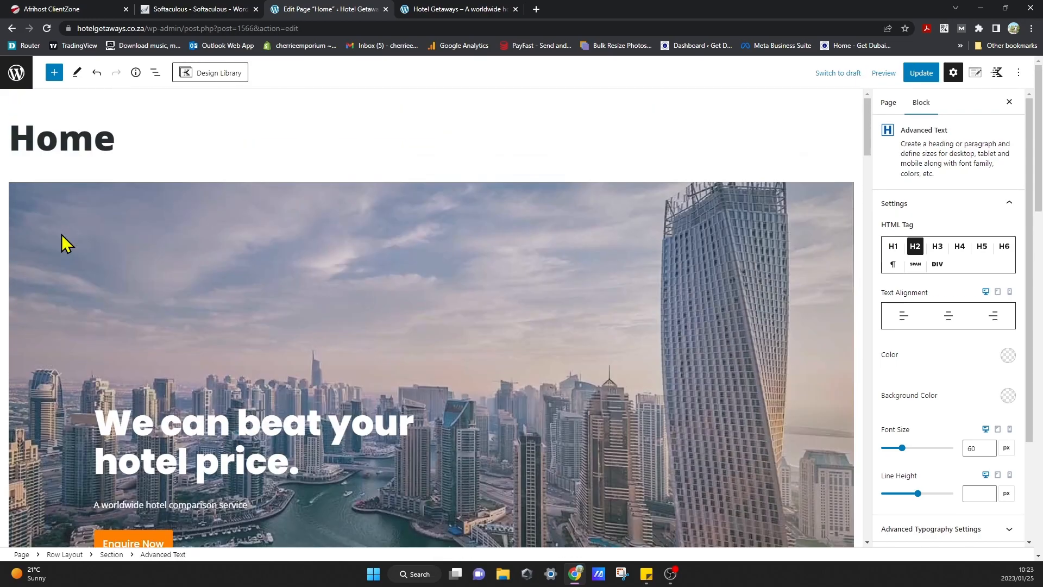
scroll(65, 243, "down", 20)
scroll(67, 243, "down", 10)
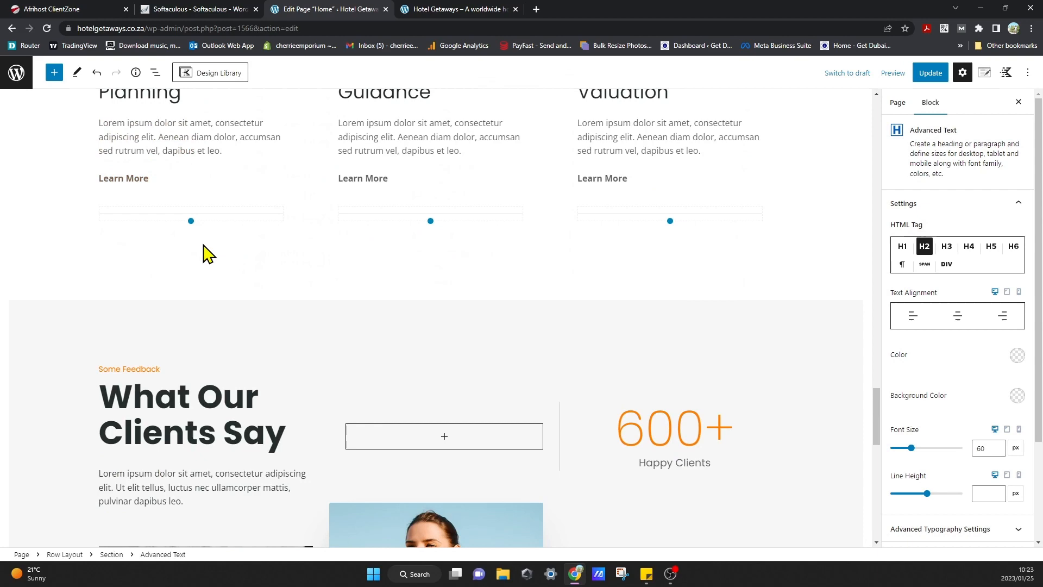
left_click(202, 185)
scroll(447, 315, "up", 4)
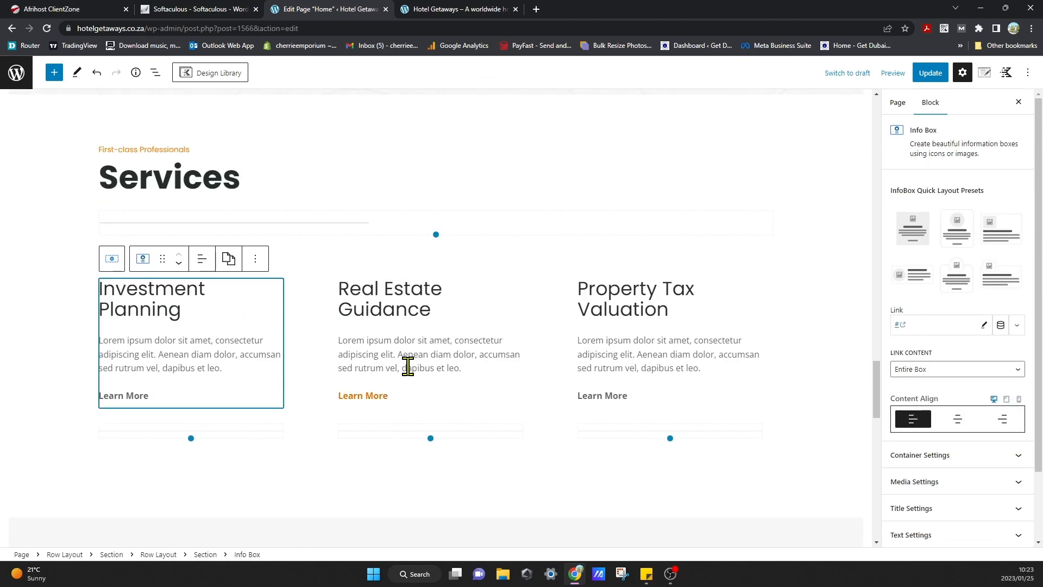
scroll(474, 372, "down", 6)
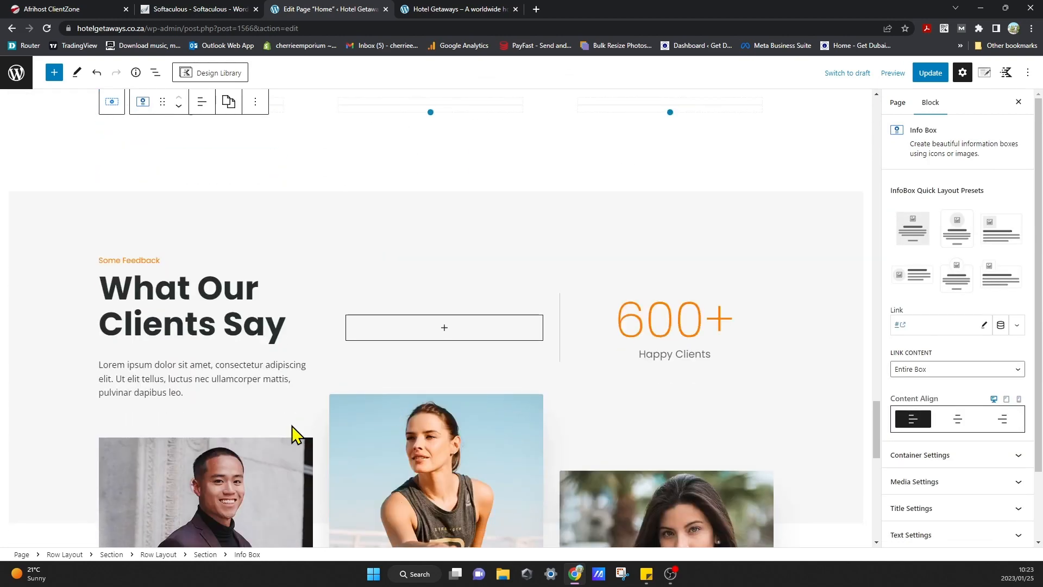
scroll(291, 426, "down", 10)
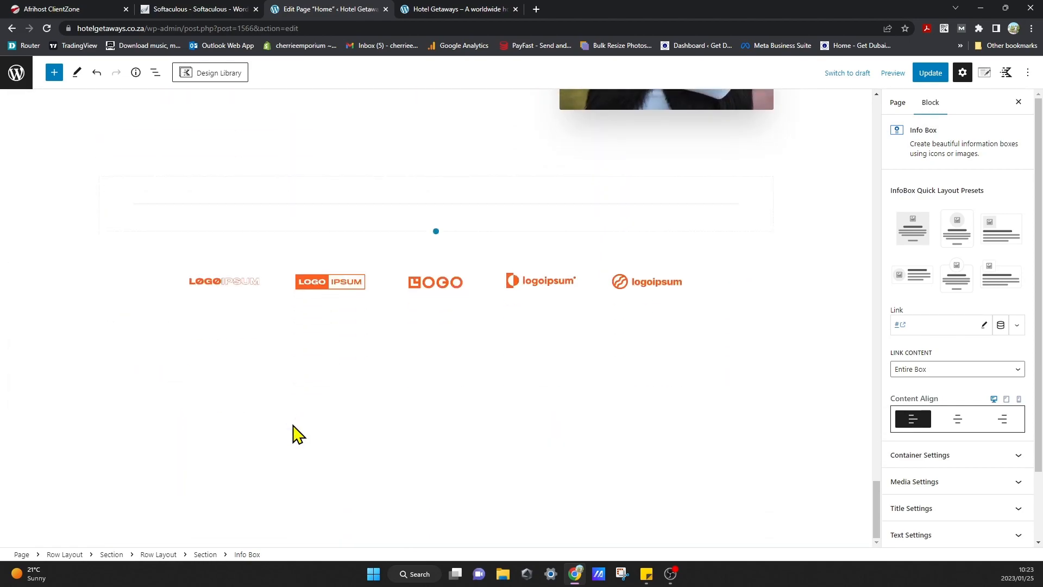
scroll(296, 433, "up", 2)
scroll(298, 435, "up", 20)
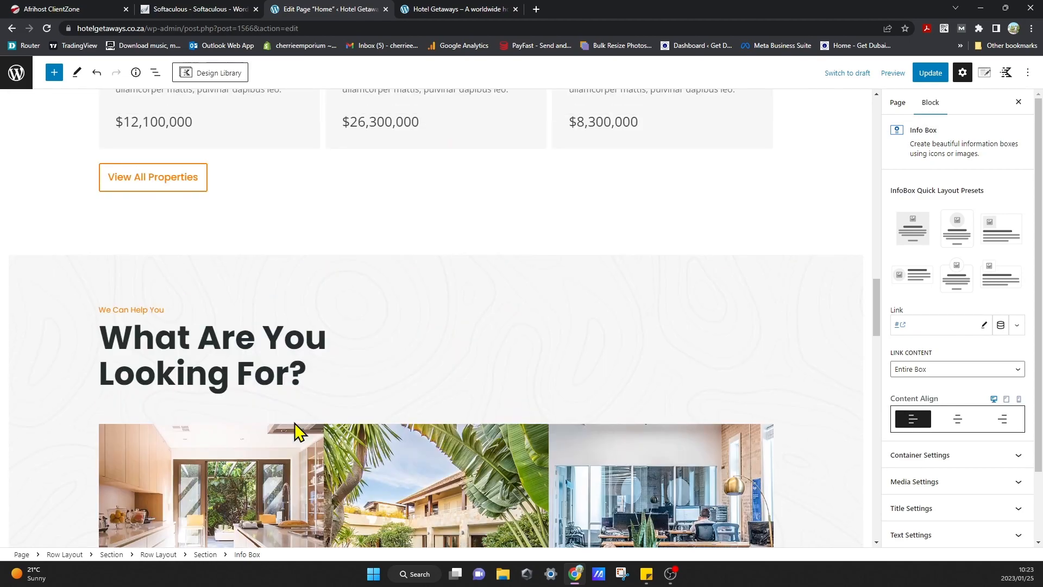
scroll(298, 432, "up", 15)
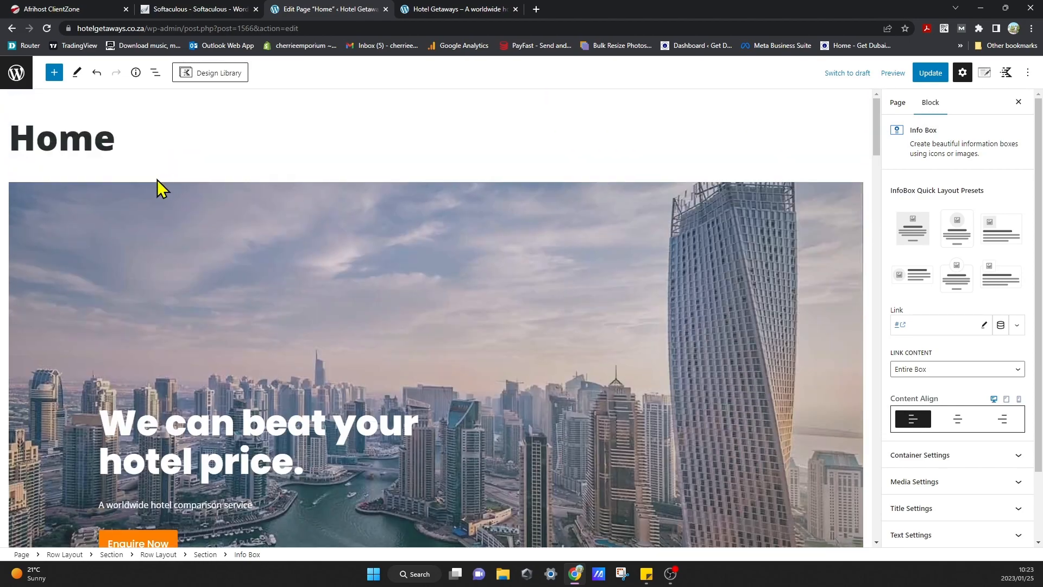
- Update the Home page with its changes, then go to the admin Pages list
left_click(12, 82)
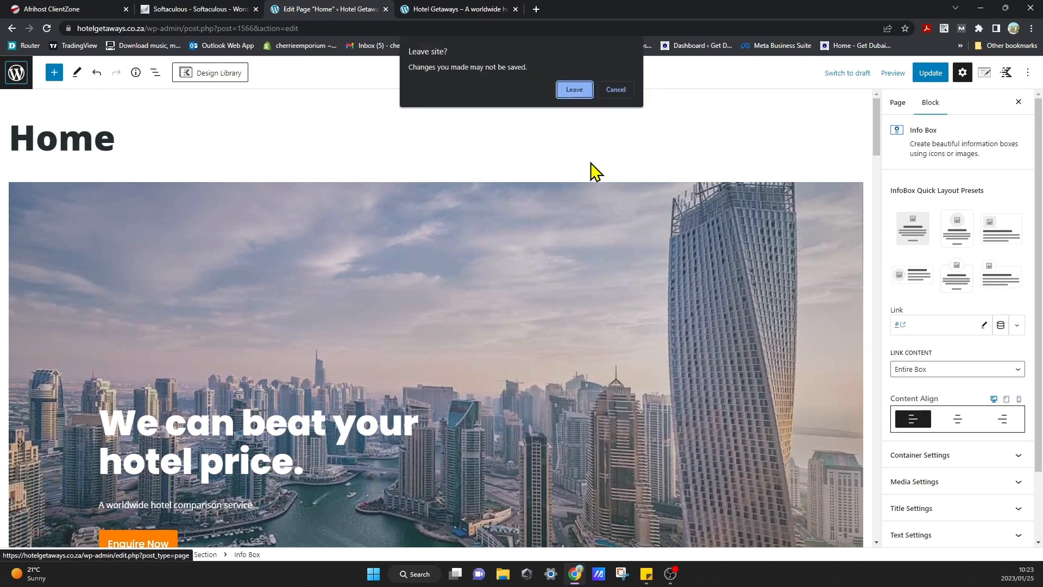
left_click(625, 92)
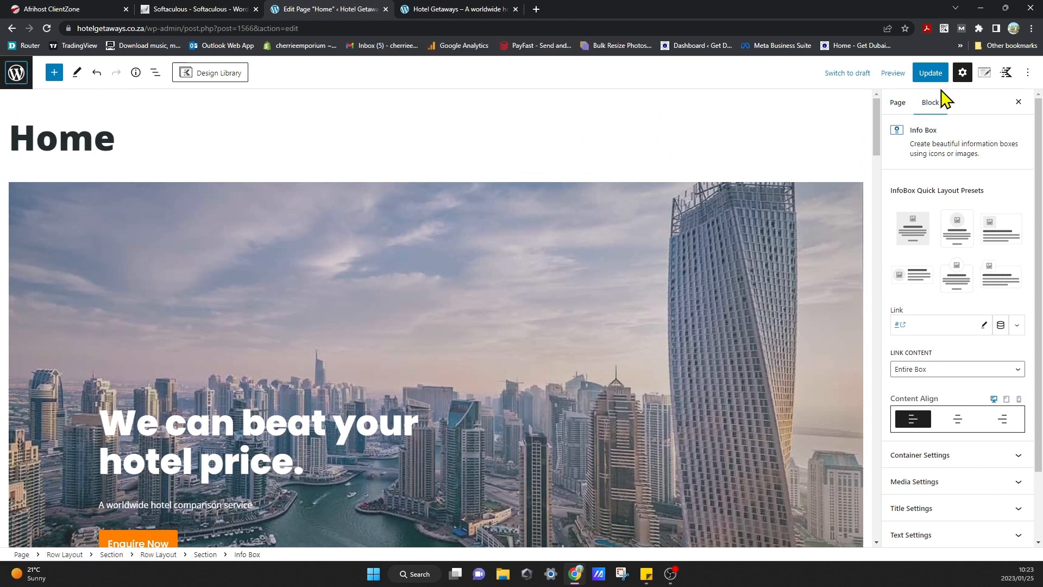
left_click(931, 74)
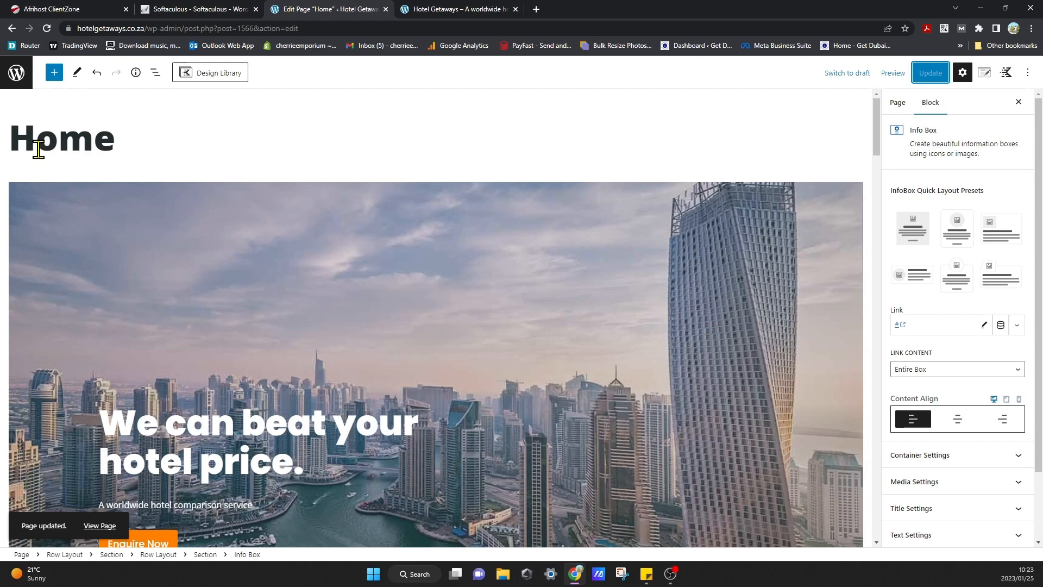
left_click(715, 154)
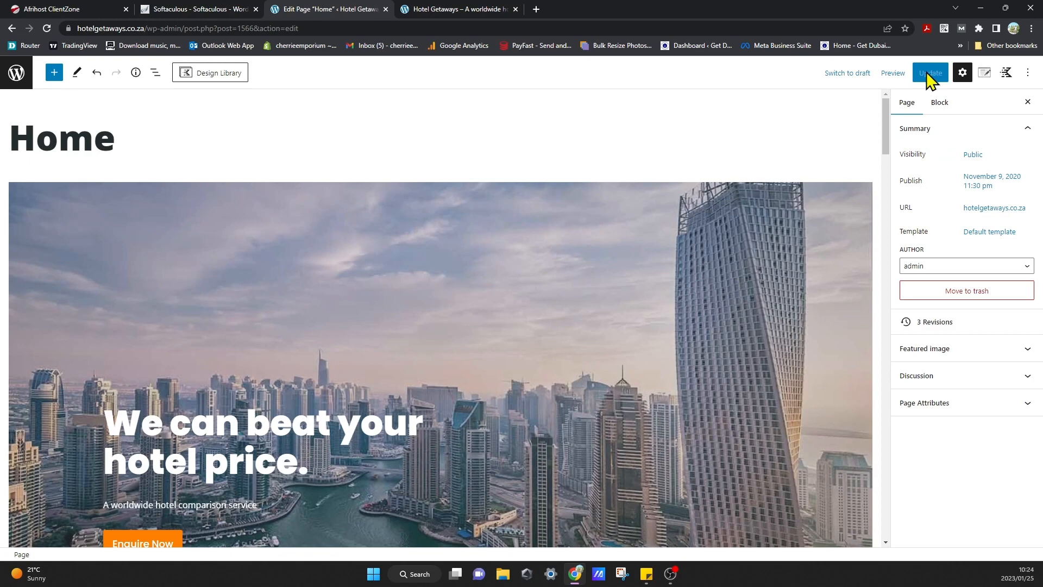
left_click(22, 77)
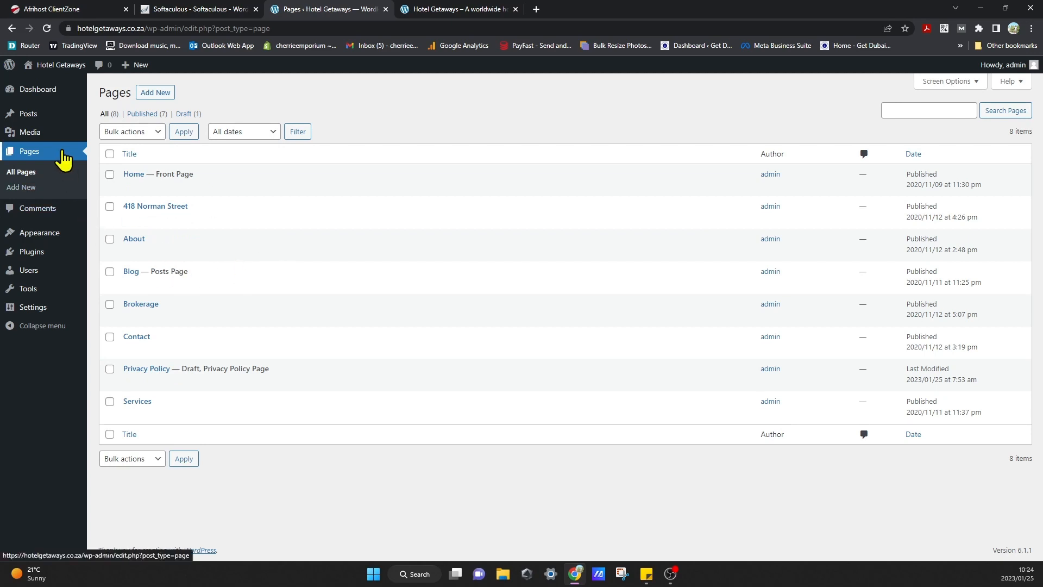
- Draft a new page titled 'Blog', then switch to the live Hotel Getaways homepage tab
left_click(34, 188)
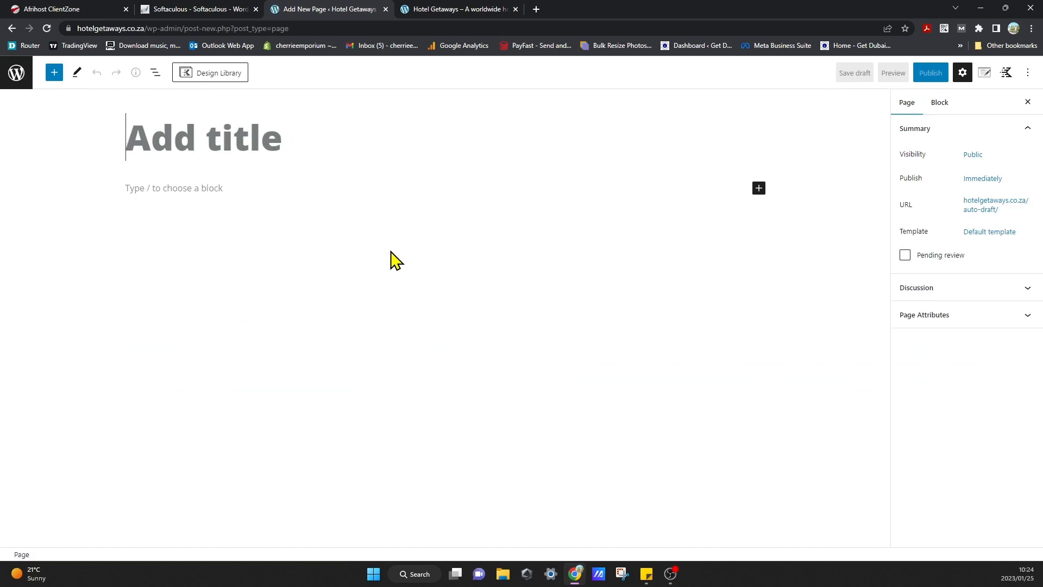
type("Ex")
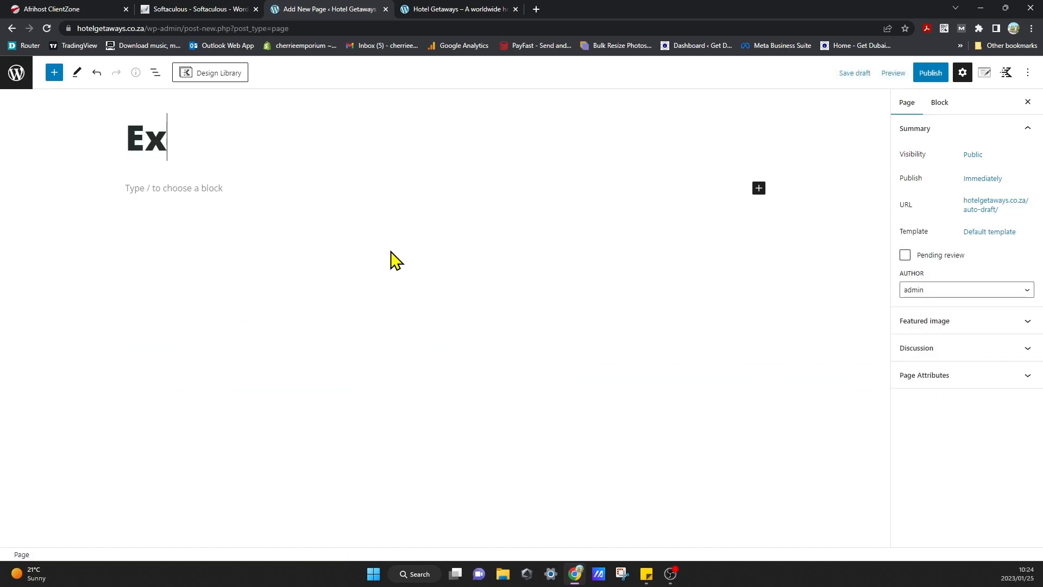
key("BackSpace")
key("BackSpace")
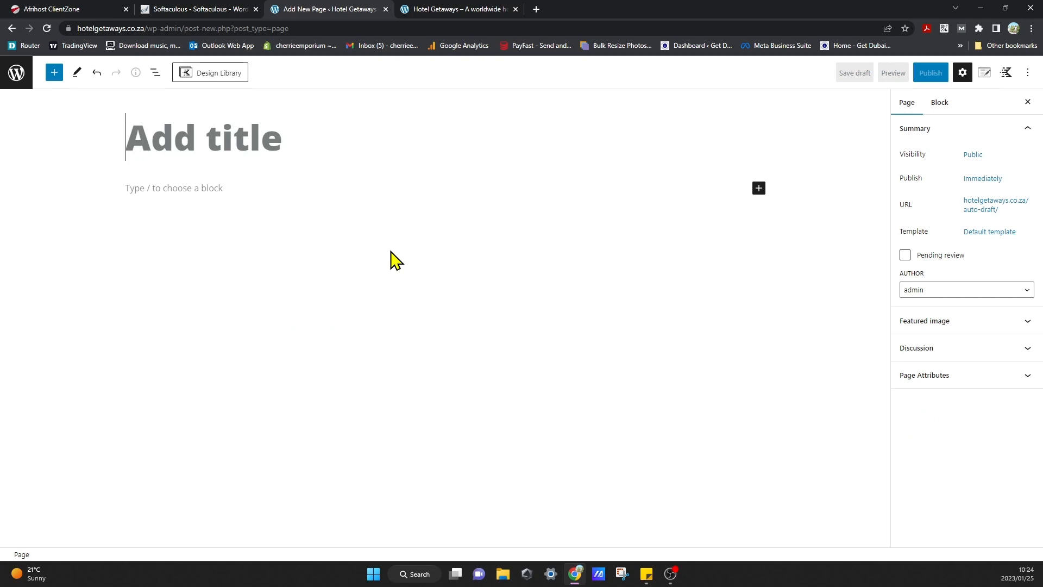
type("Blog")
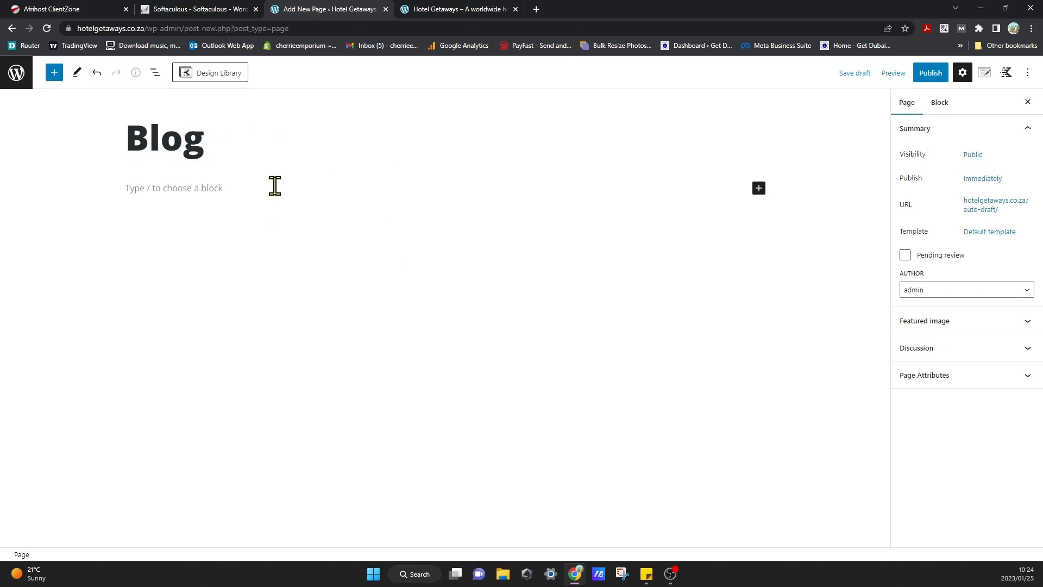
left_click(476, 9)
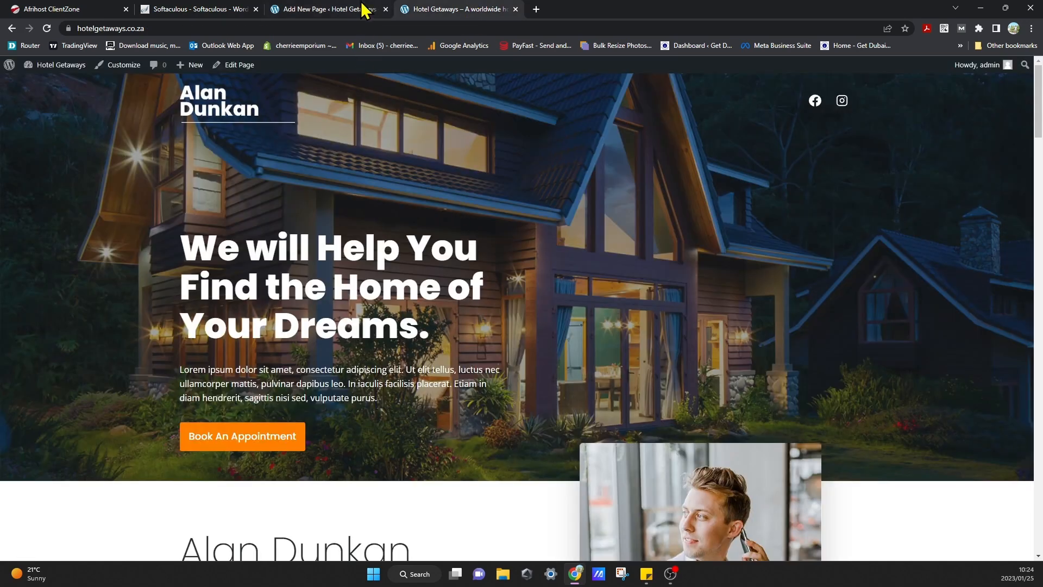
- Copy the Home page's 'We can beat your hotel price.' hero row block
left_click(239, 67)
left_click(330, 9)
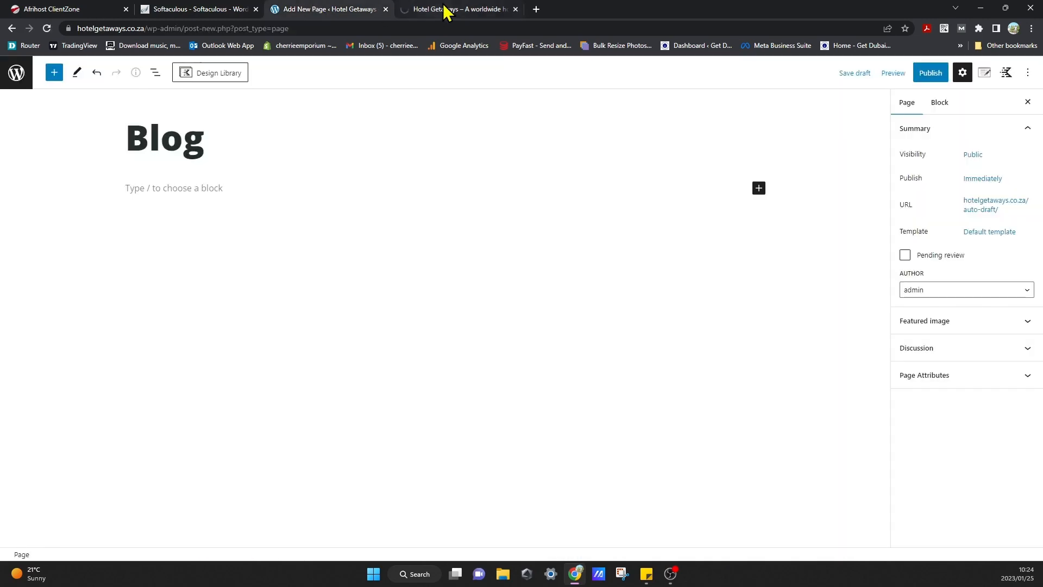
left_click(463, 9)
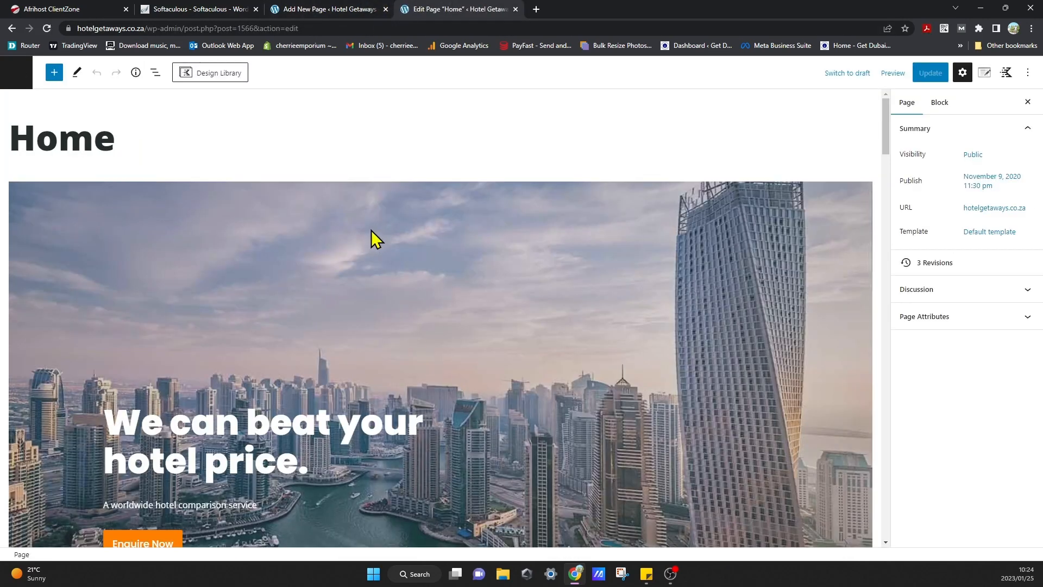
left_click(354, 209)
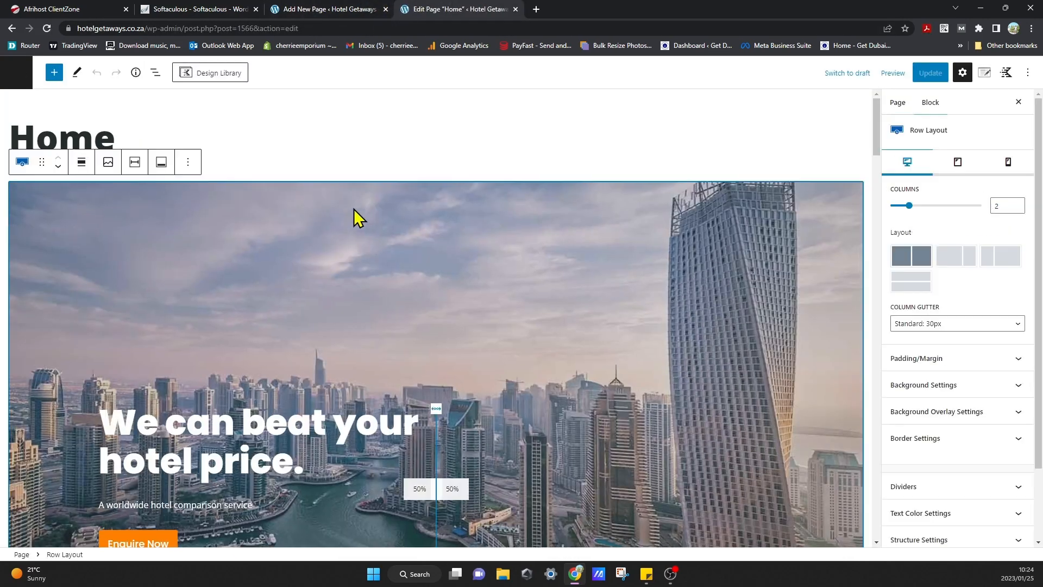
left_click(188, 161)
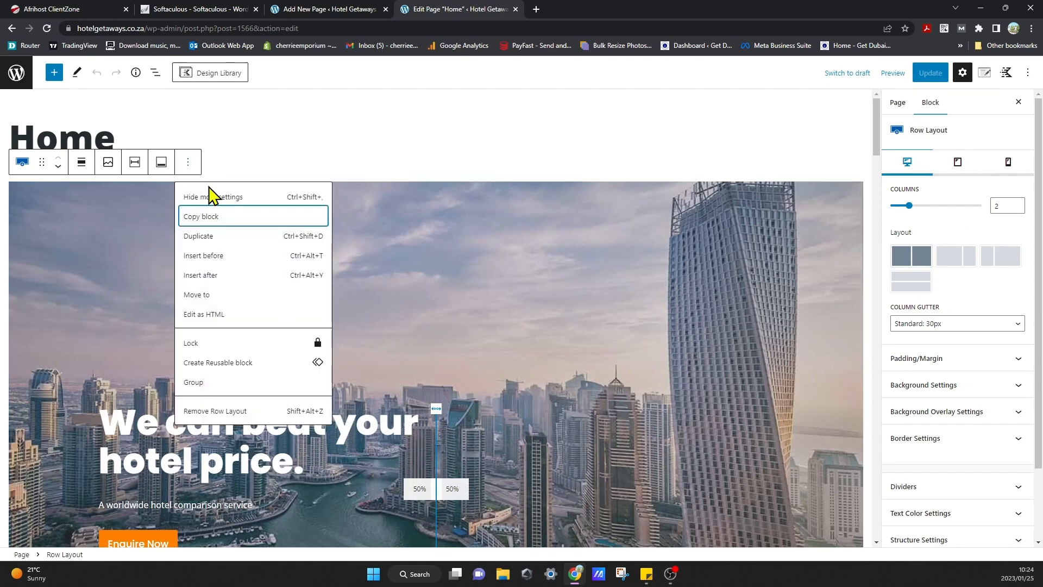
scroll(377, 250, "down", 5)
scroll(377, 250, "down", 4)
scroll(375, 249, "up", 2)
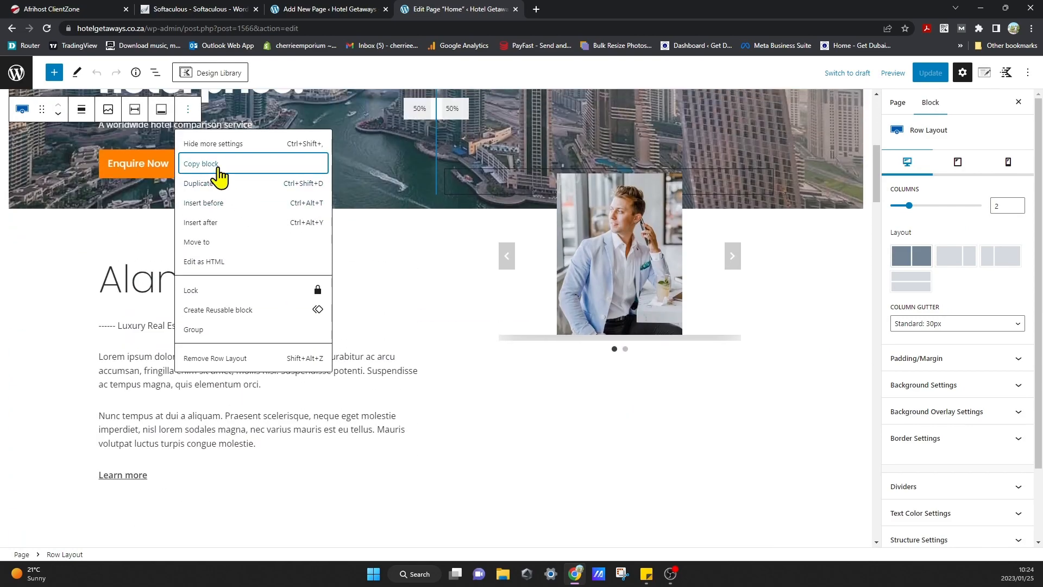
left_click(217, 164)
- Paste the hero row into the Blog page's empty paragraph, then return to Home
left_click(341, 10)
left_click(283, 188)
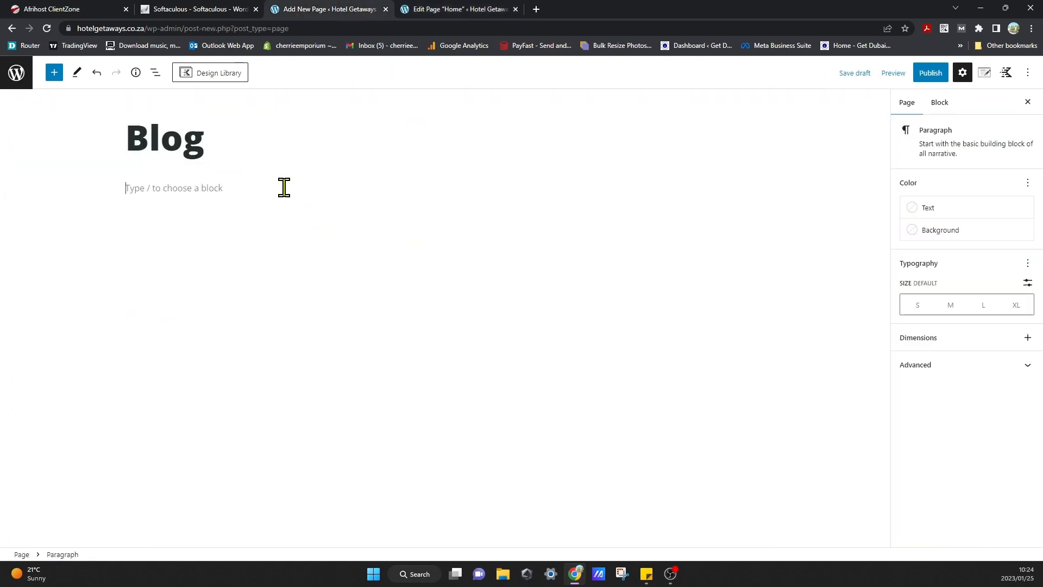
key("ctrl+v")
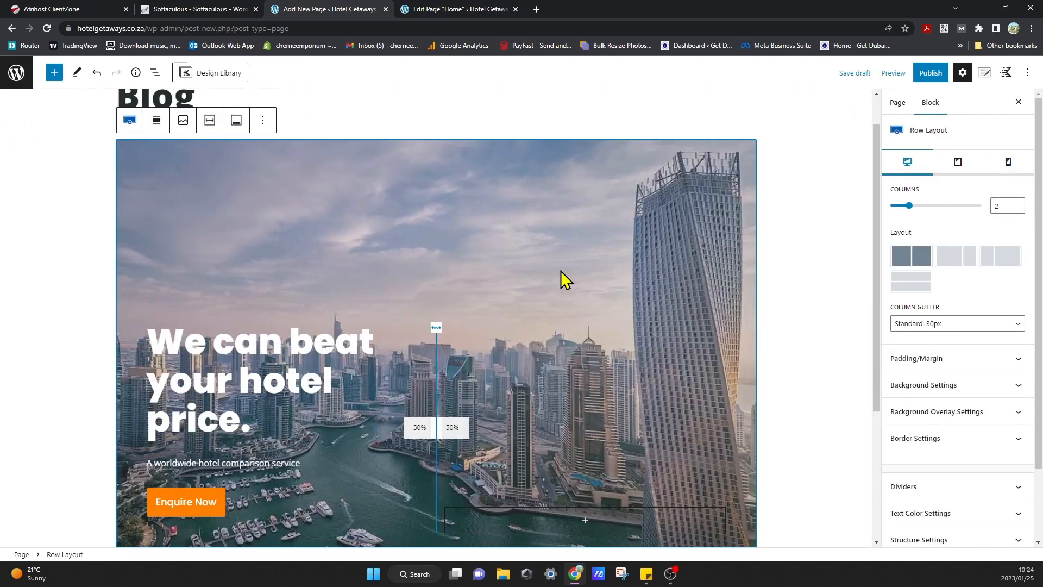
scroll(312, 307, "up", 1)
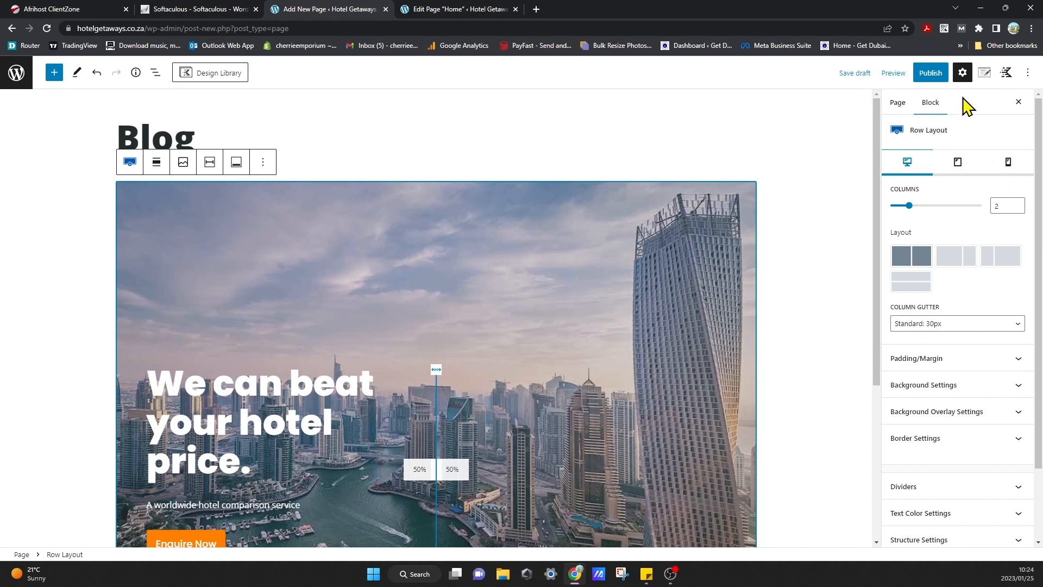
left_click(455, 9)
scroll(503, 296, "up", 7)
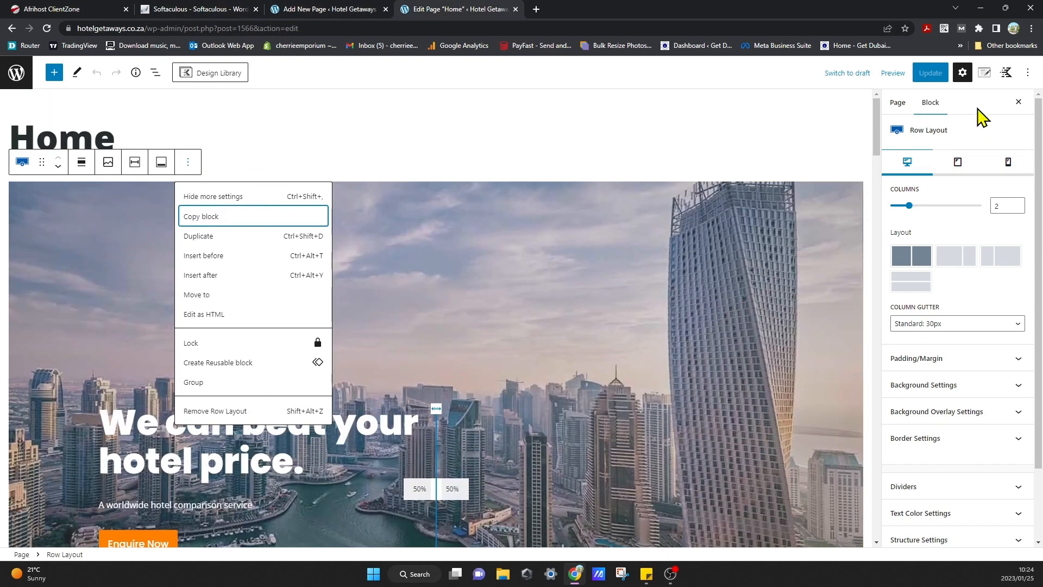
- Review the Home page's Kadence Page Settings
left_click(986, 74)
left_click(986, 75)
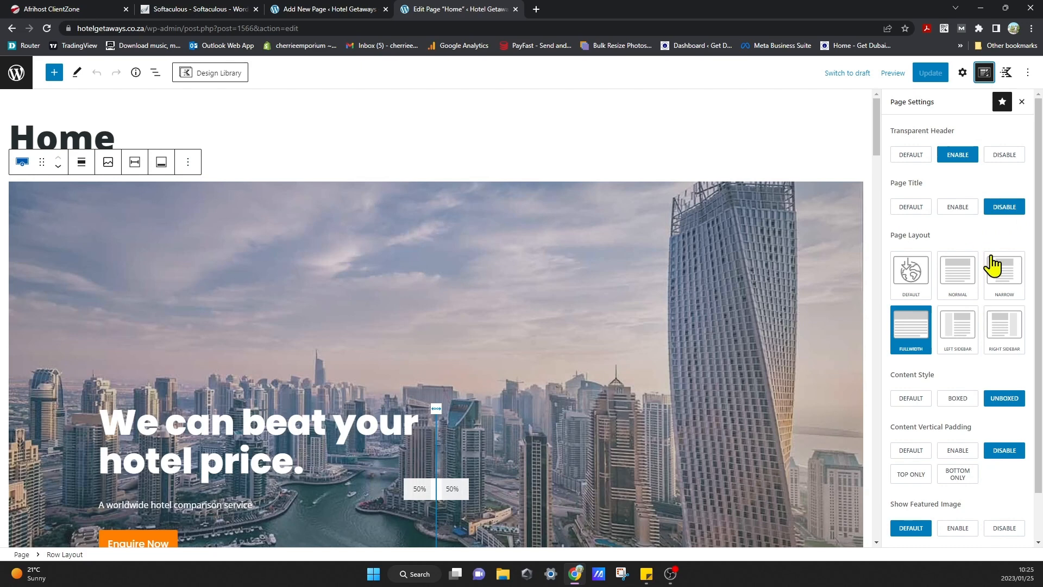
scroll(966, 403, "down", 1)
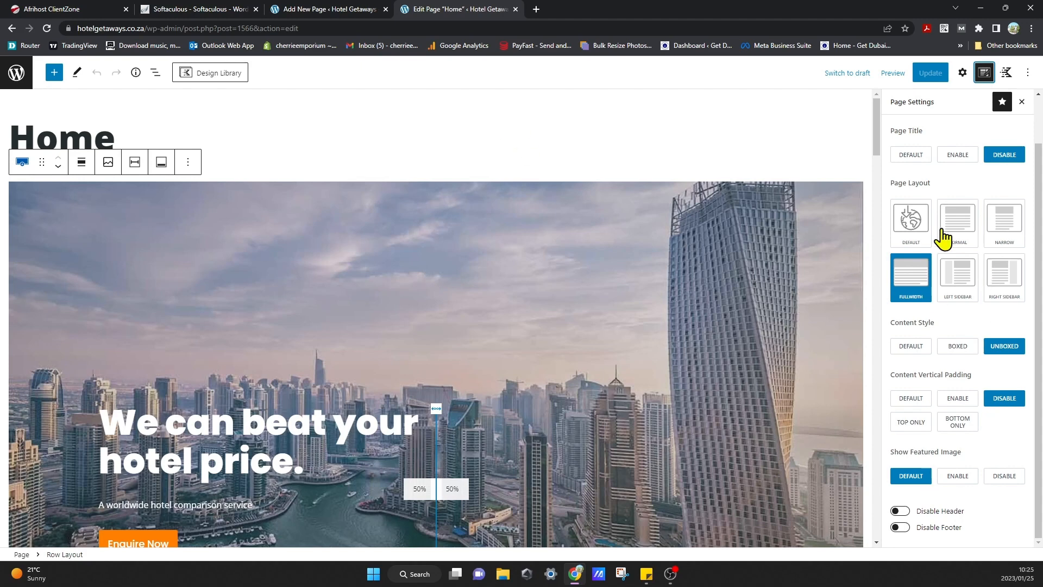
scroll(974, 330, "up", 1)
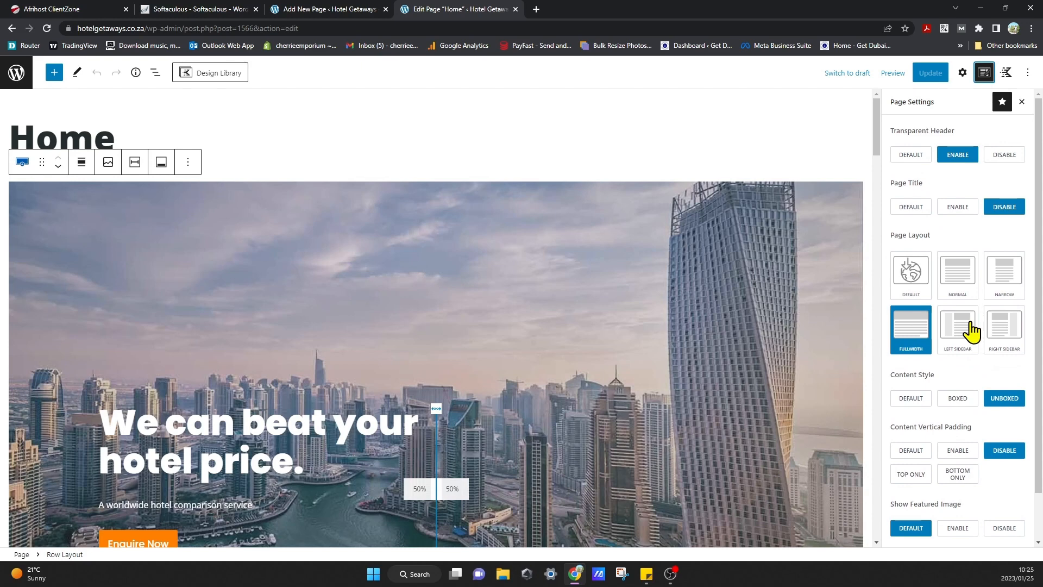
- Enable the transparent header in Blog's Kadence Page Settings, matching Home
left_click(348, 9)
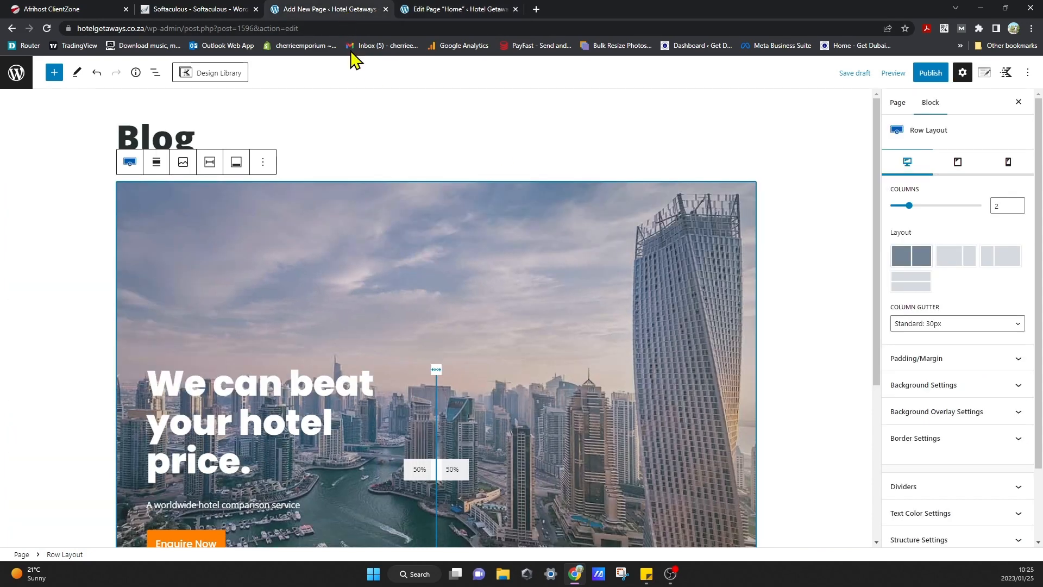
left_click(984, 73)
left_click(1006, 159)
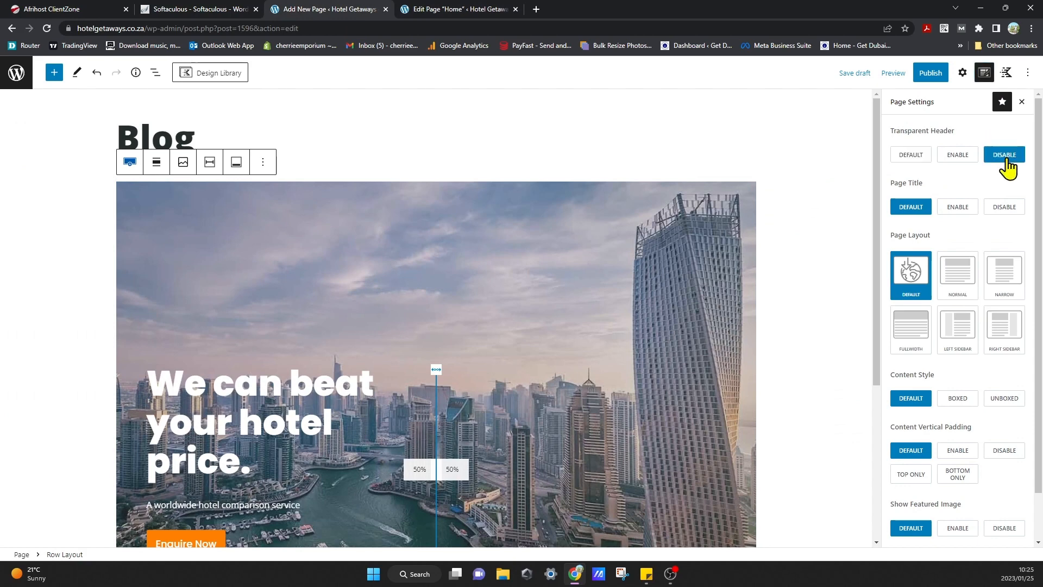
left_click(455, 12)
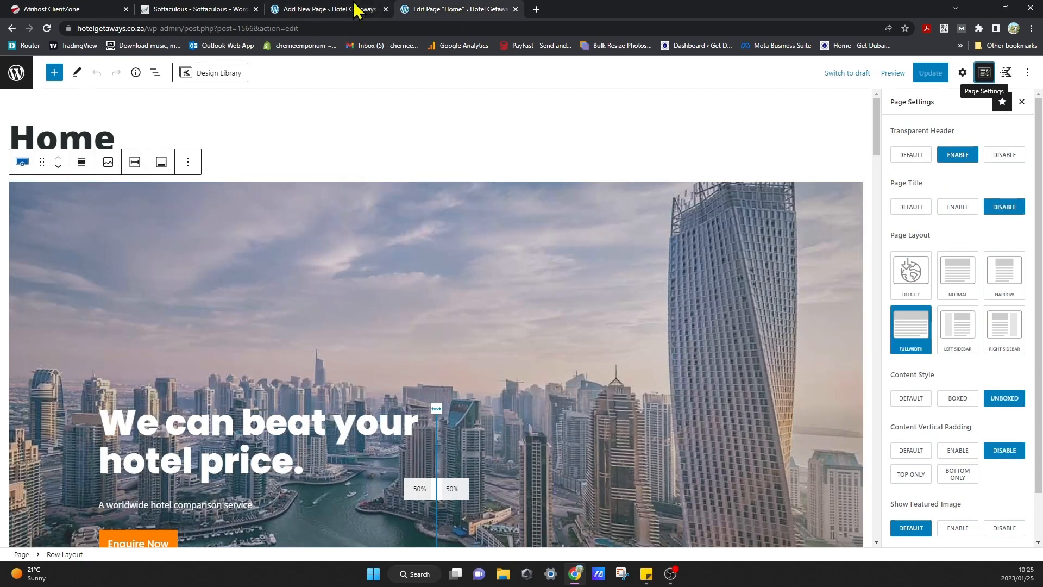
left_click(345, 7)
left_click(959, 155)
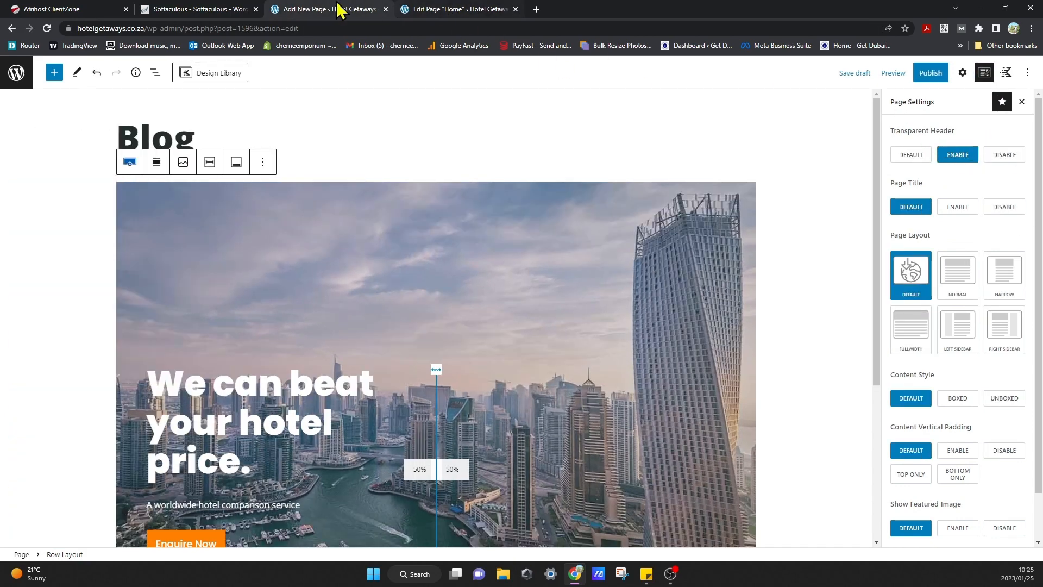
left_click(435, 10)
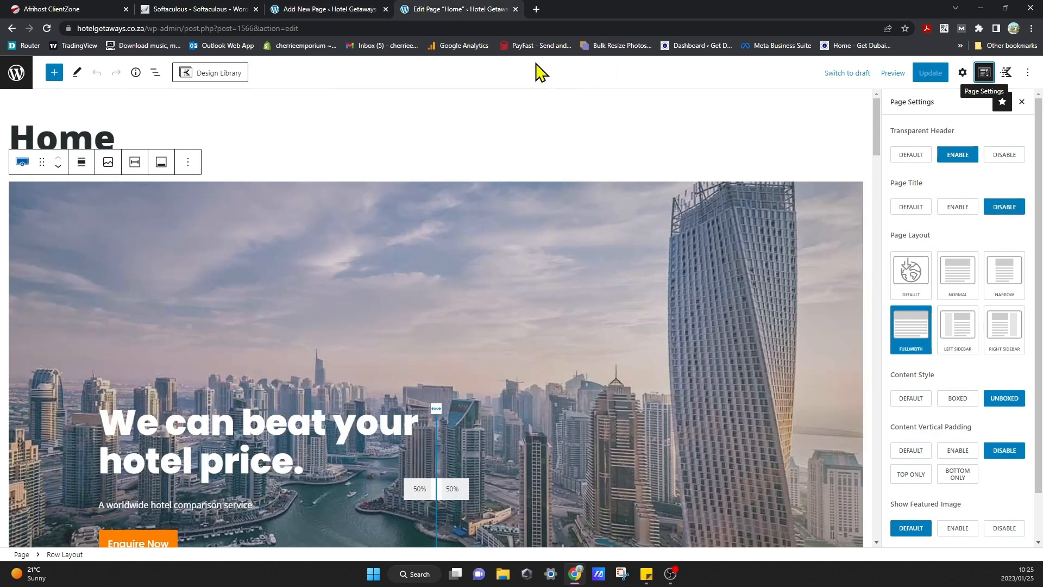
left_click(353, 9)
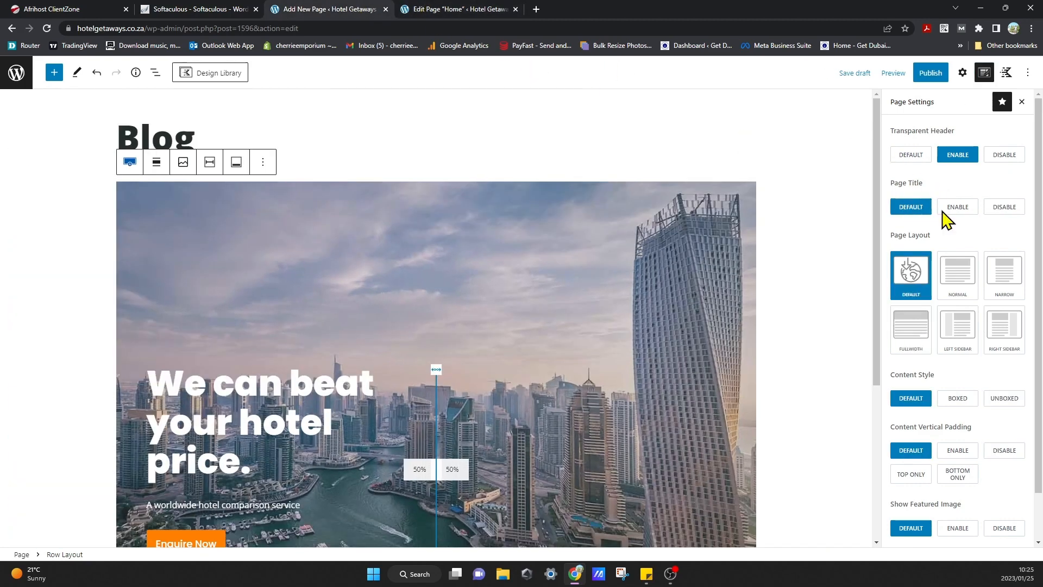
left_click(432, 9)
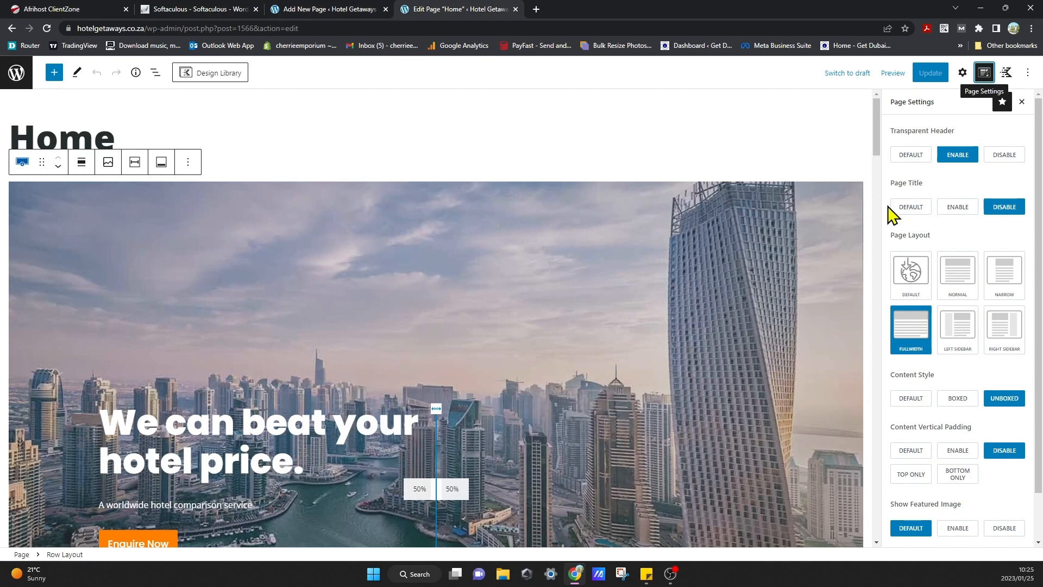
left_click(365, 9)
- Set Blog's page title hidden, layout Fullwidth, content Unboxed, and vertical padding disabled
left_click(1004, 208)
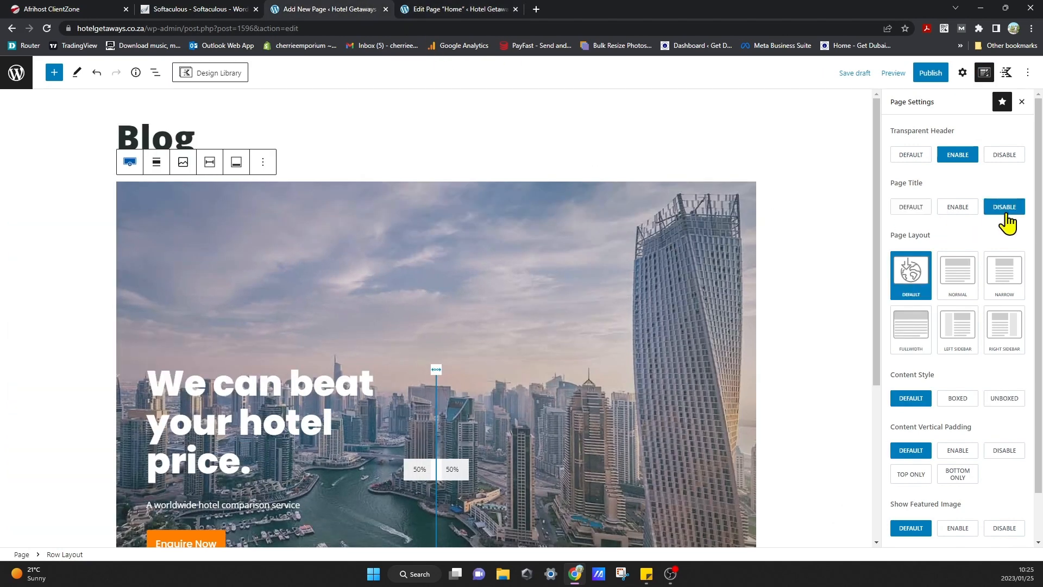
left_click(918, 347)
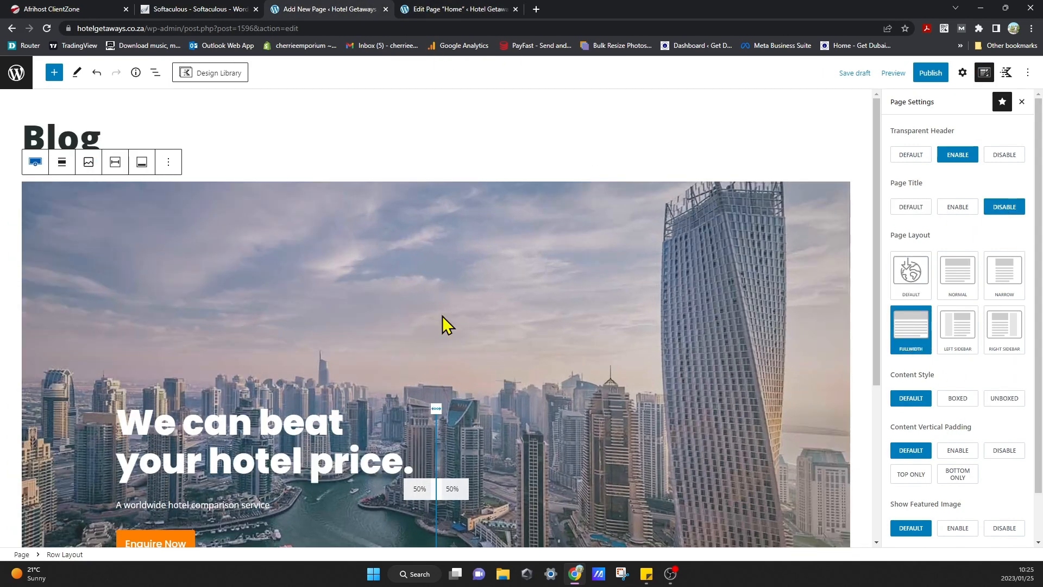
left_click(1006, 402)
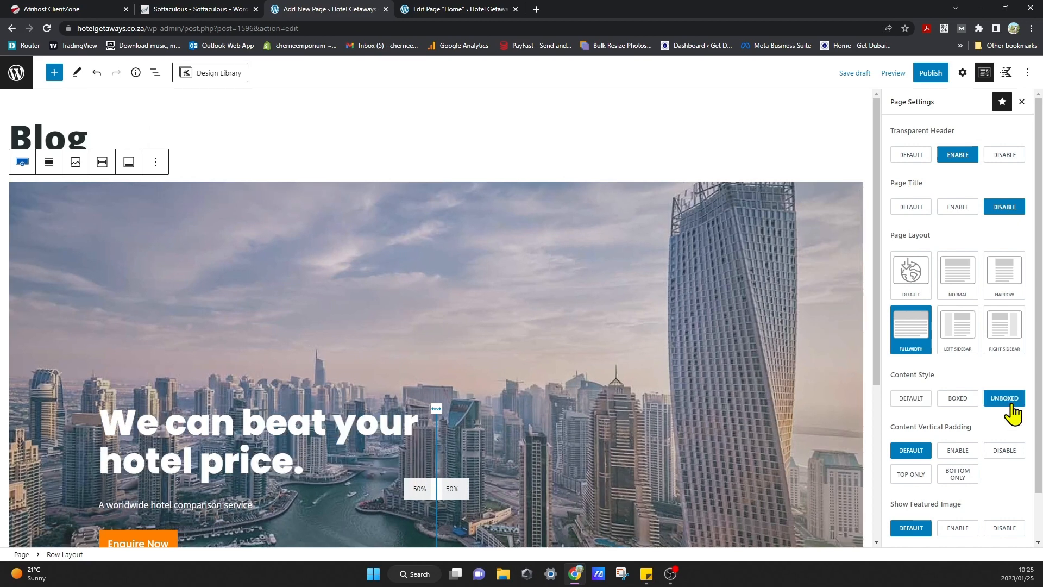
left_click(1014, 455)
scroll(1008, 473, "down", 1)
left_click(462, 9)
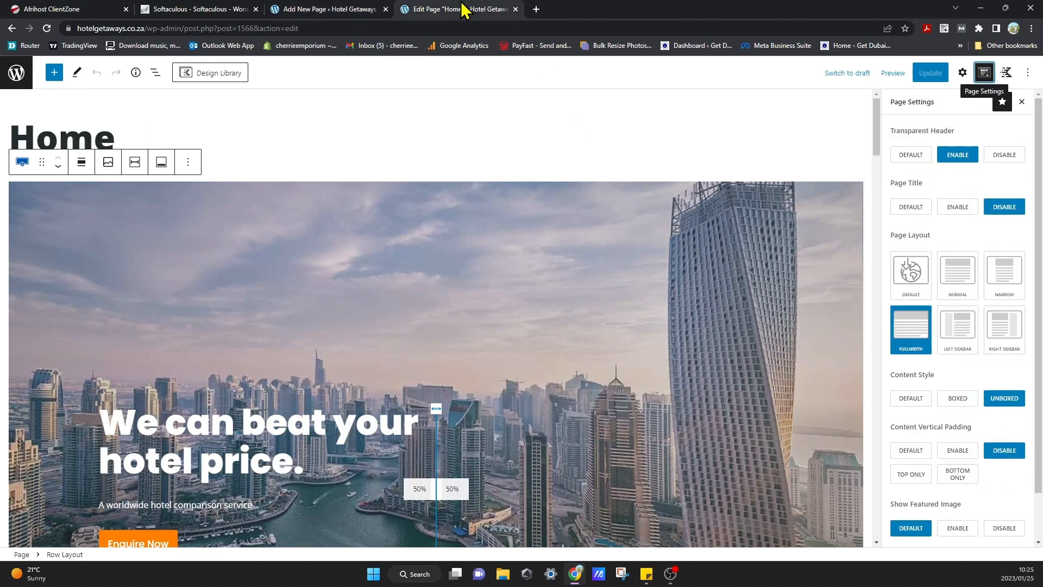
left_click(353, 9)
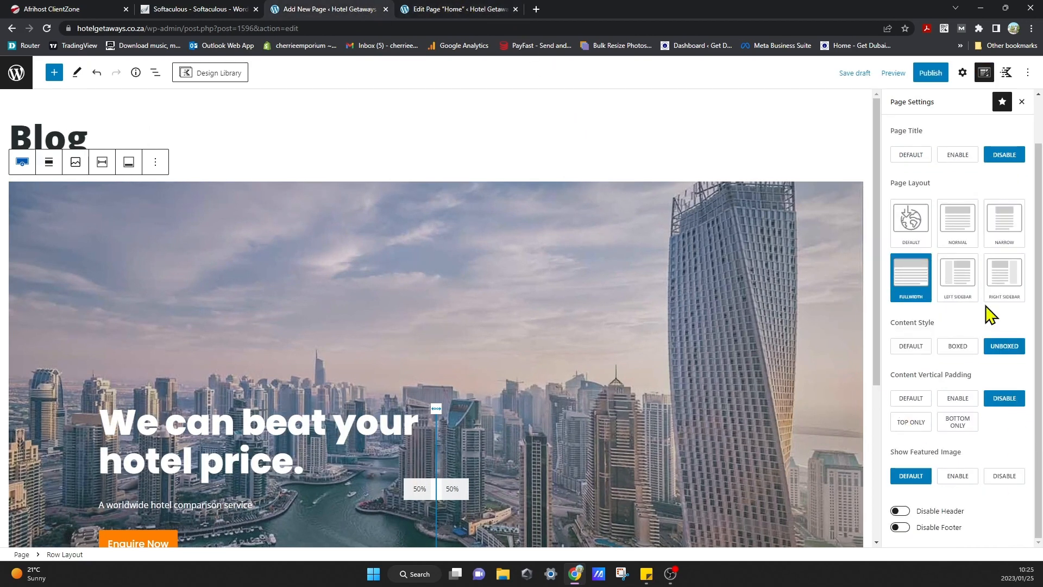
scroll(981, 327, "up", 1)
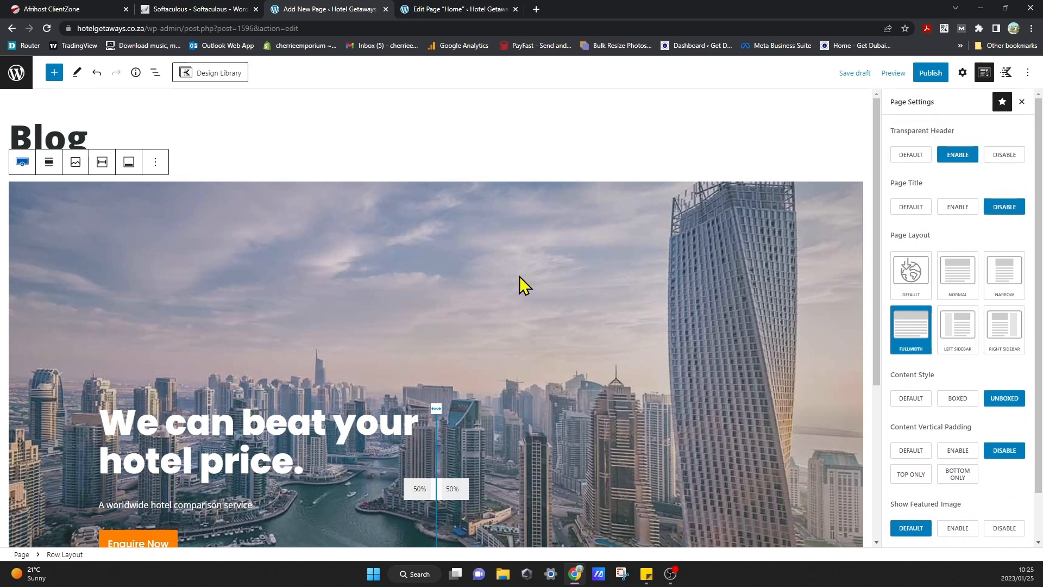
left_click(459, 9)
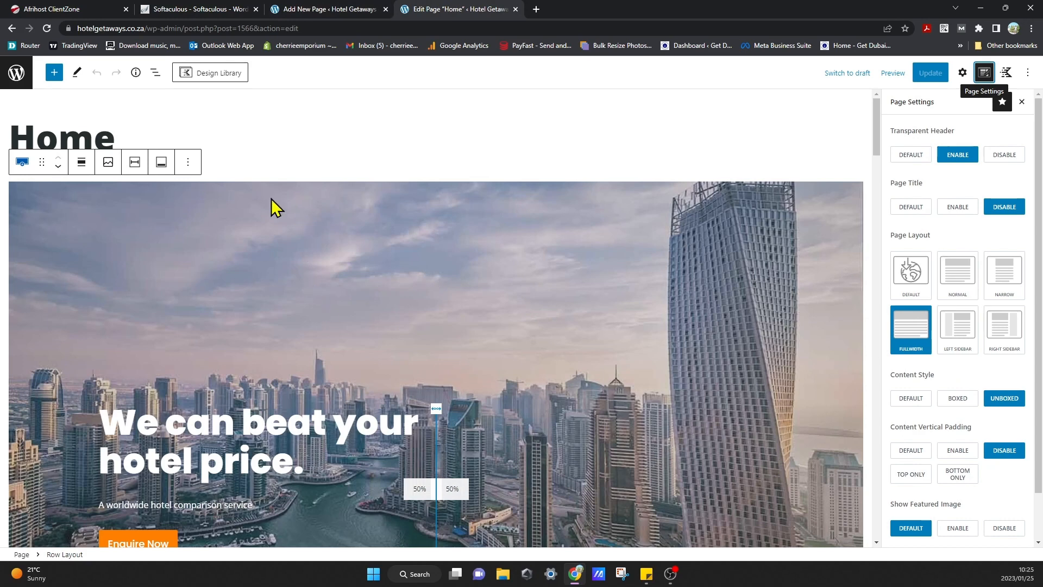
left_click(316, 10)
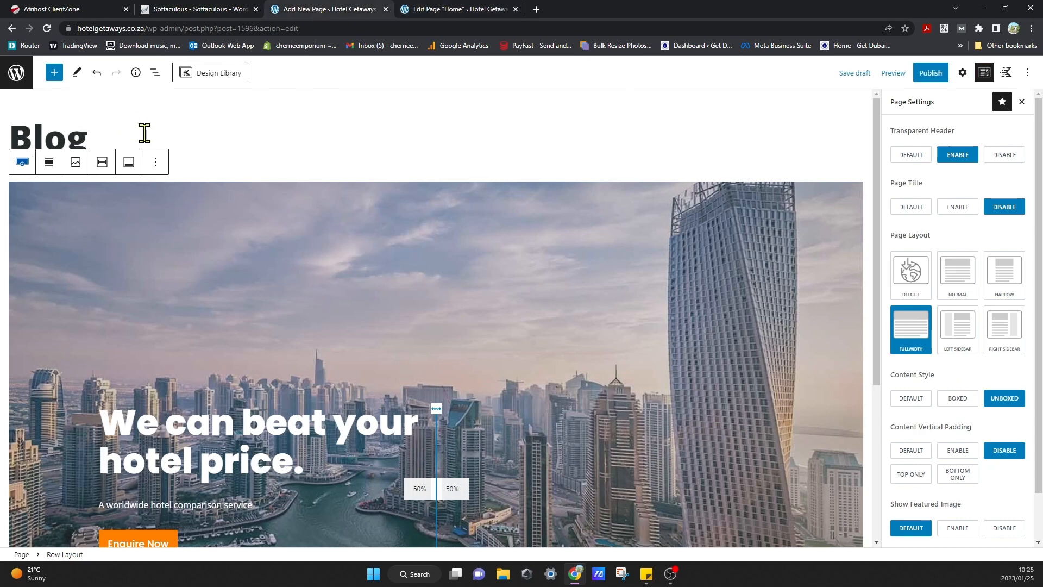
left_click(412, 276)
- Delete the copied hero row and stray 'gdg' text, leaving Blog empty with the quick inserter showing
key("Delete")
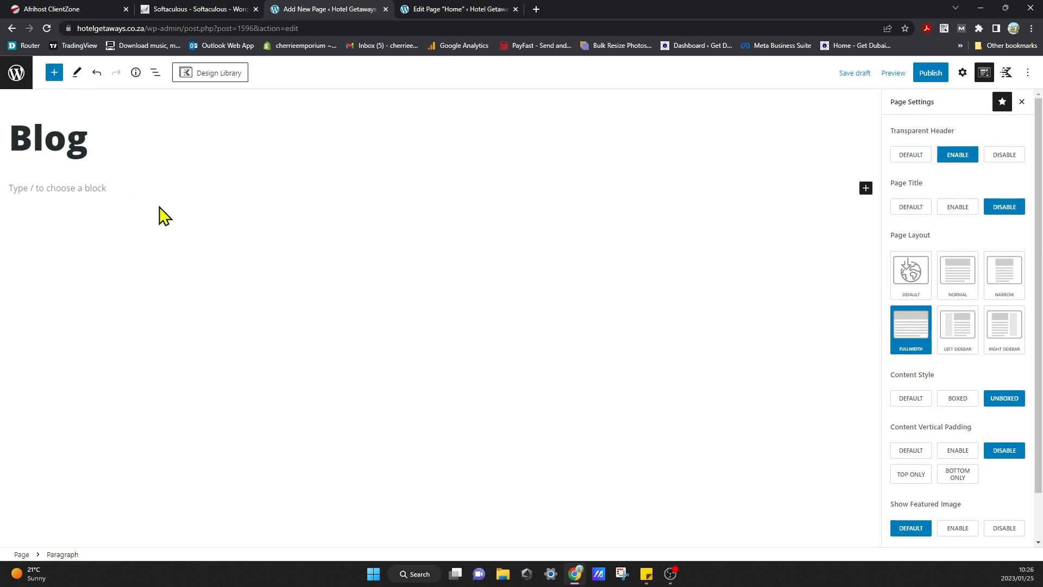
type("gdg")
key("BackSpace")
key("BackSpace")
left_click(866, 188)
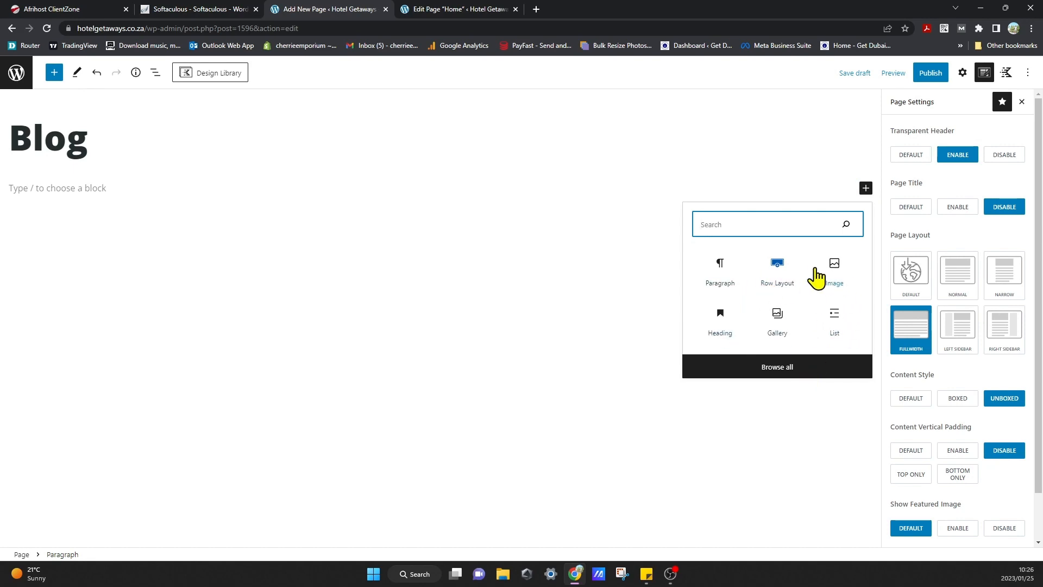
- Insert a Kadence Show More block into Blog from the full block library
left_click(783, 367)
mouse_move(103, 200)
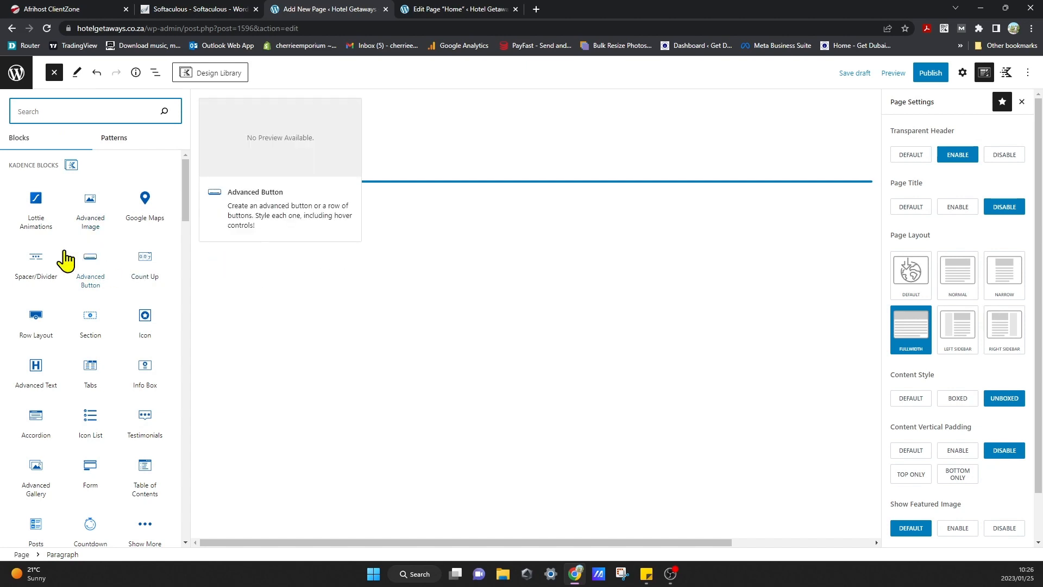
mouse_move(145, 288)
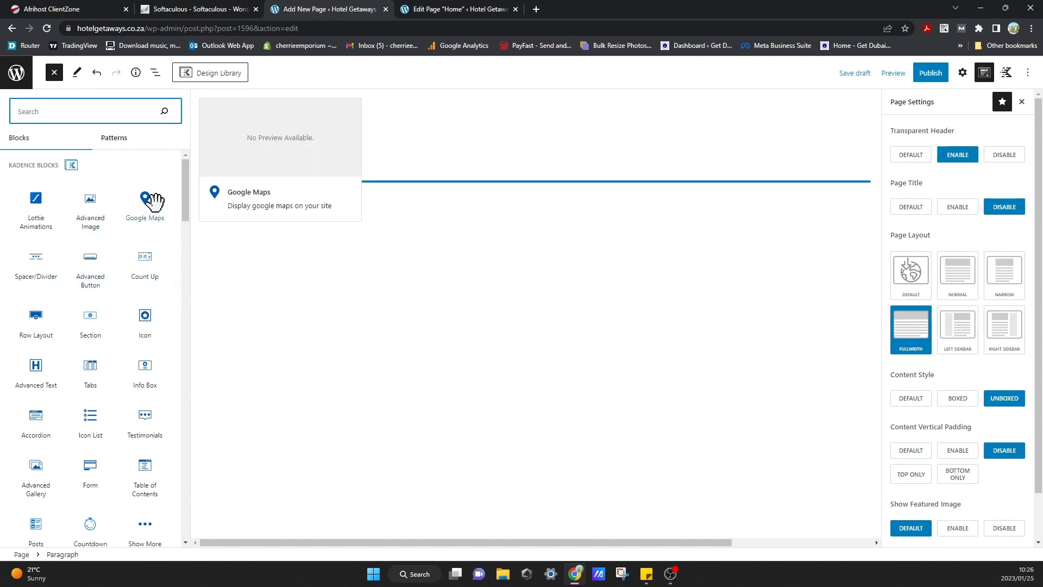
mouse_move(89, 232)
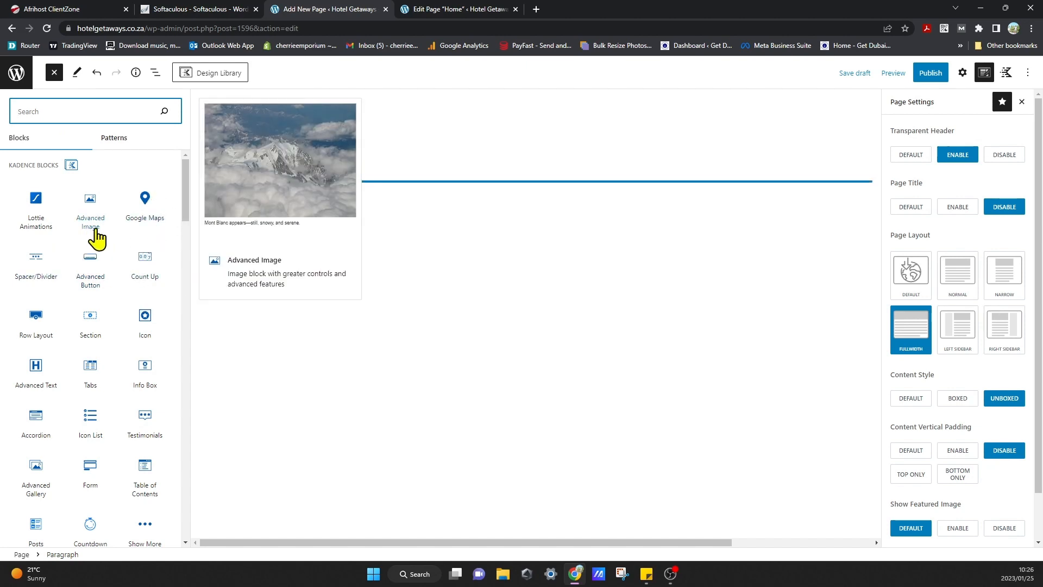
mouse_move(36, 289)
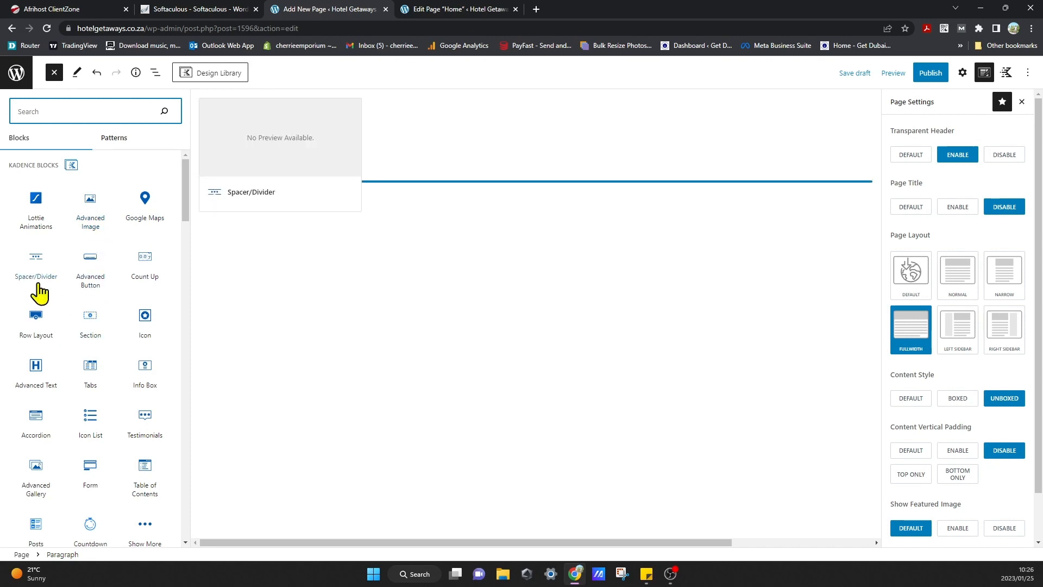
mouse_move(93, 345)
scroll(141, 396, "down", 1)
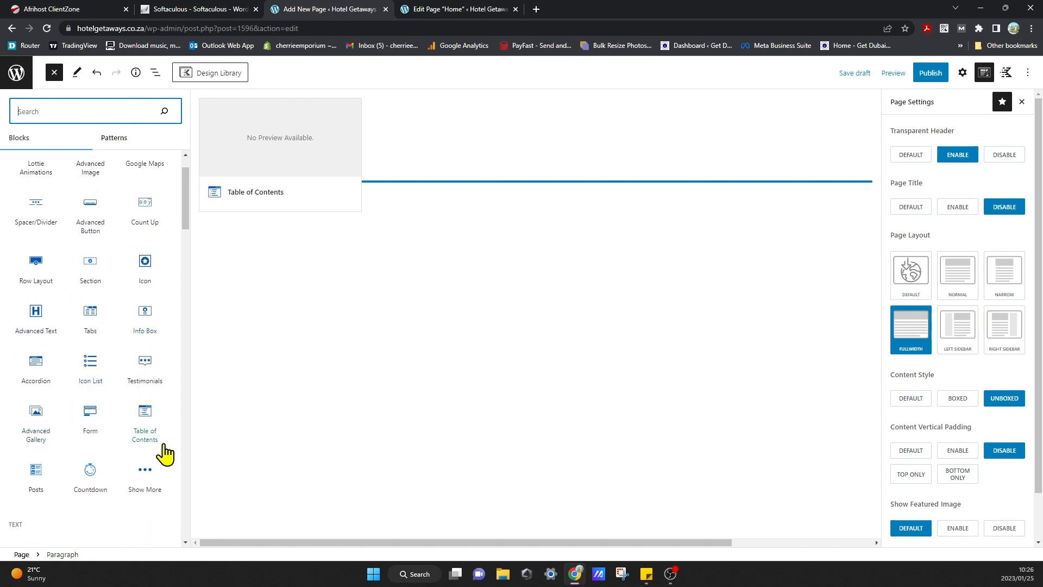
scroll(158, 454, "down", 1)
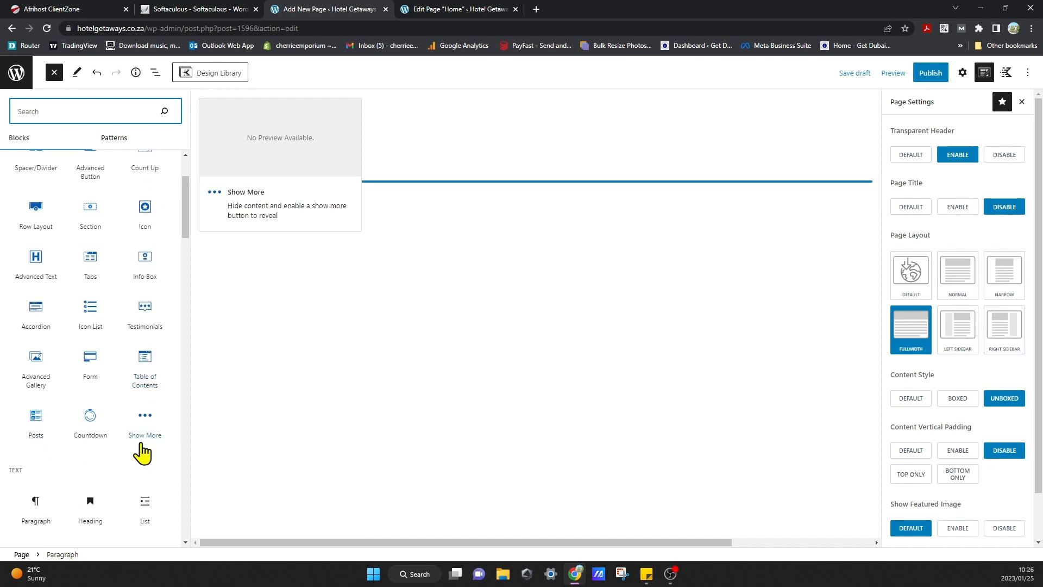
scroll(141, 451, "down", 2)
left_click(139, 315)
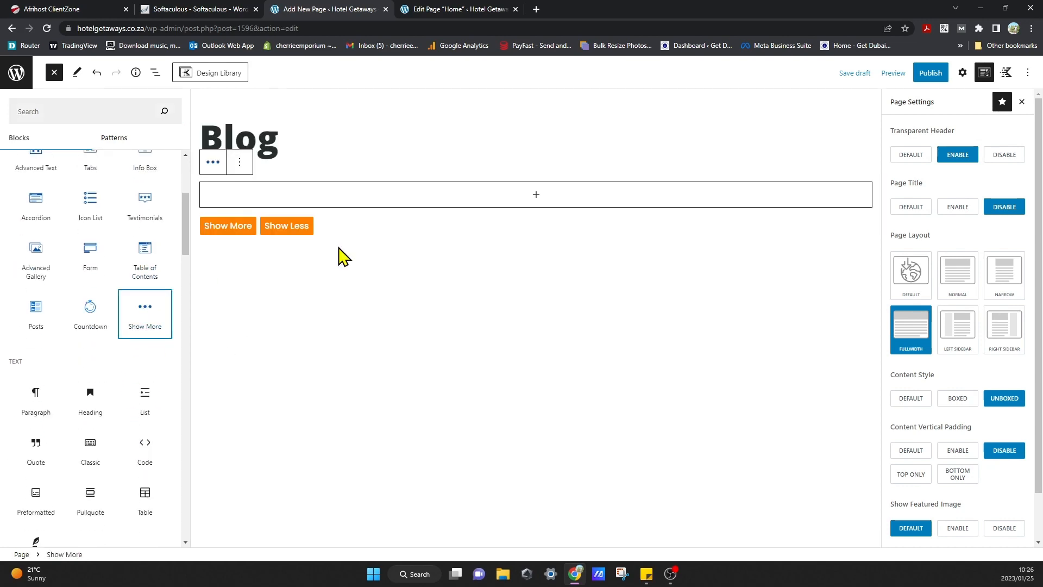
left_click(239, 161)
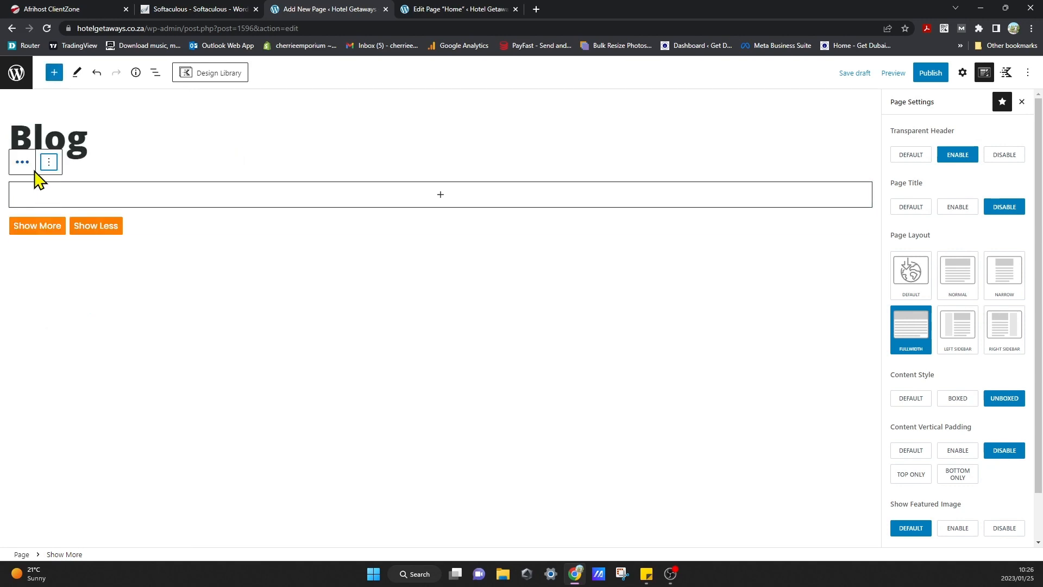
- Remove the Show More block so Blog's body holds only an empty paragraph
left_click(49, 164)
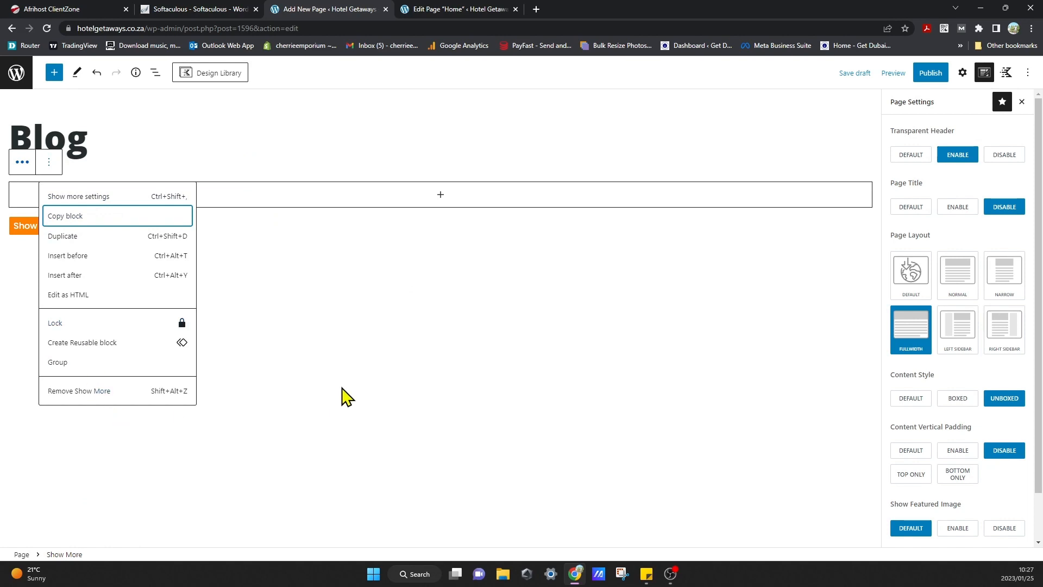
left_click(263, 391)
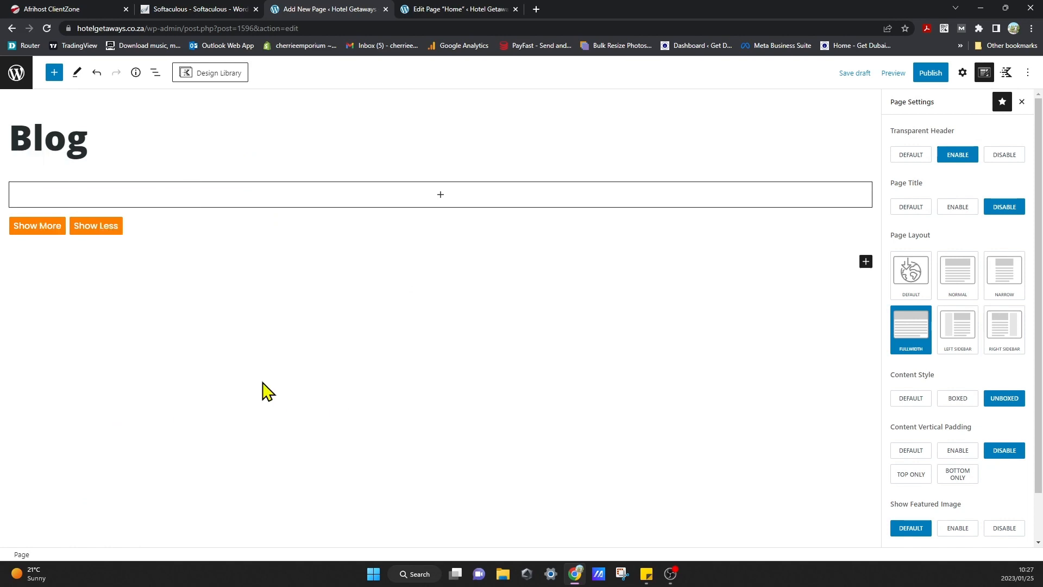
left_click(95, 74)
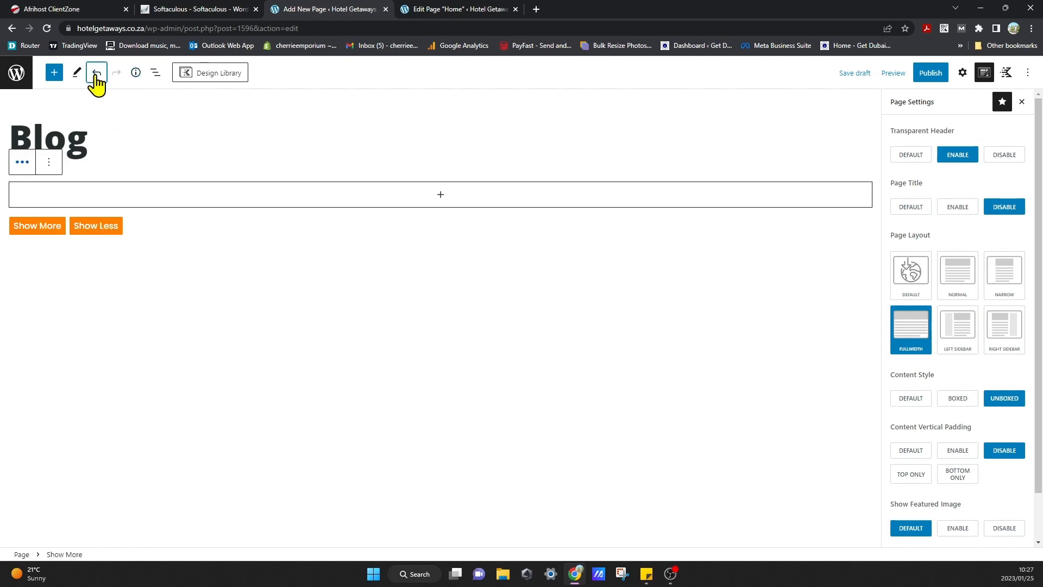
left_click(50, 163)
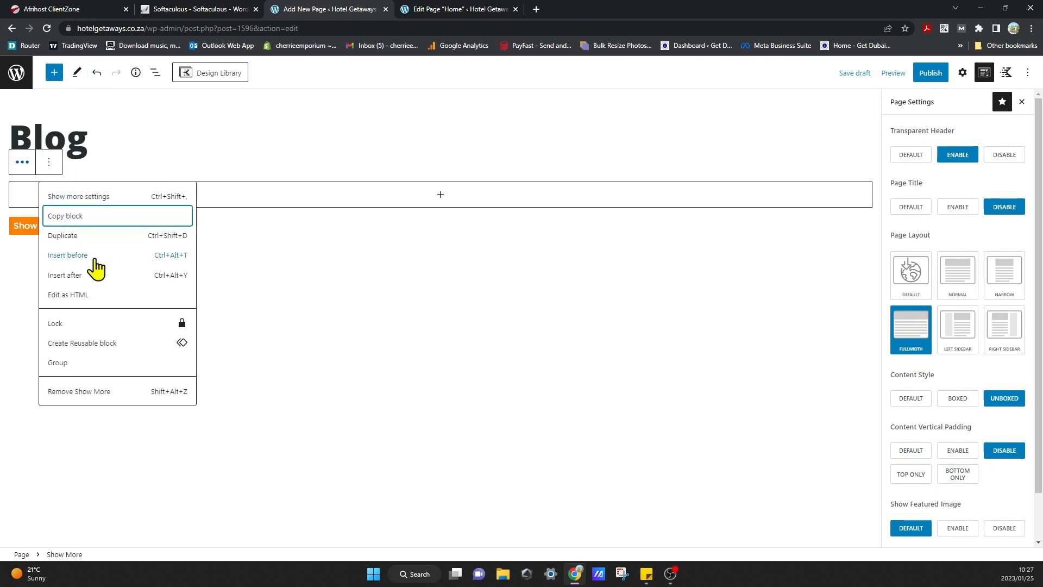
left_click(126, 396)
left_click(874, 186)
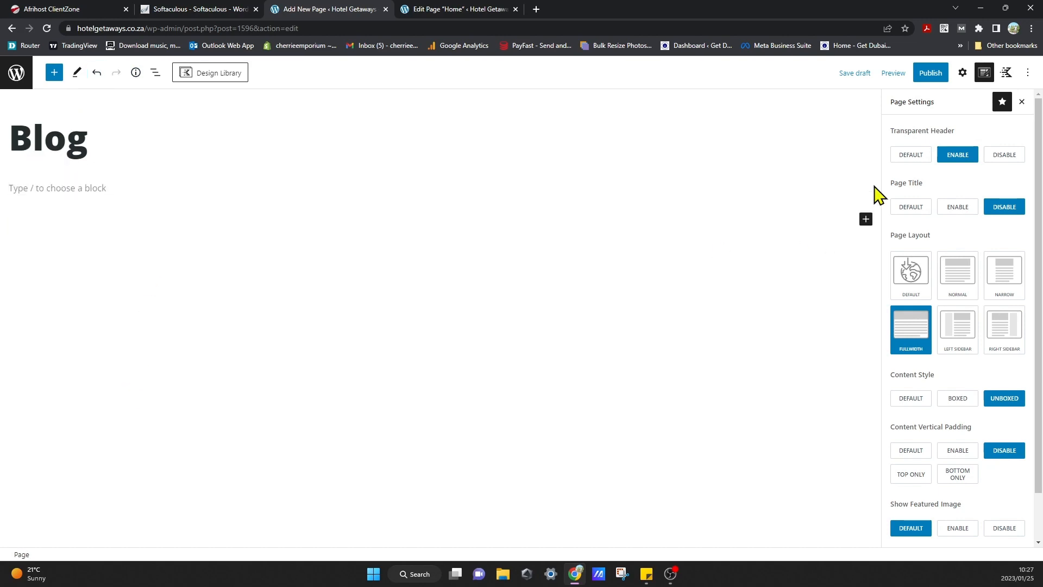
left_click(866, 218)
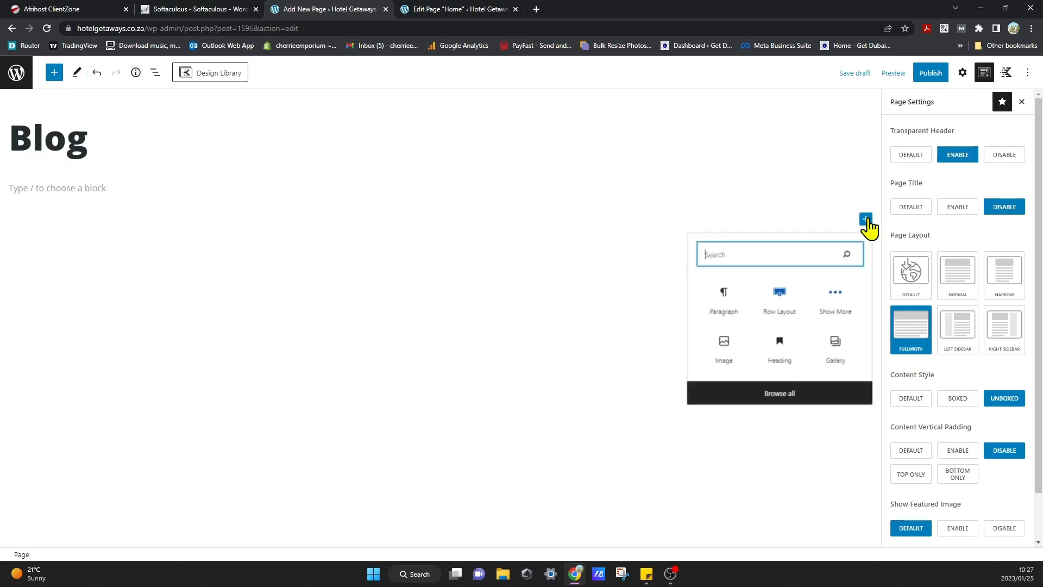
- Open Browse all and scroll through the block library's categories beside the empty Blog page
left_click(804, 401)
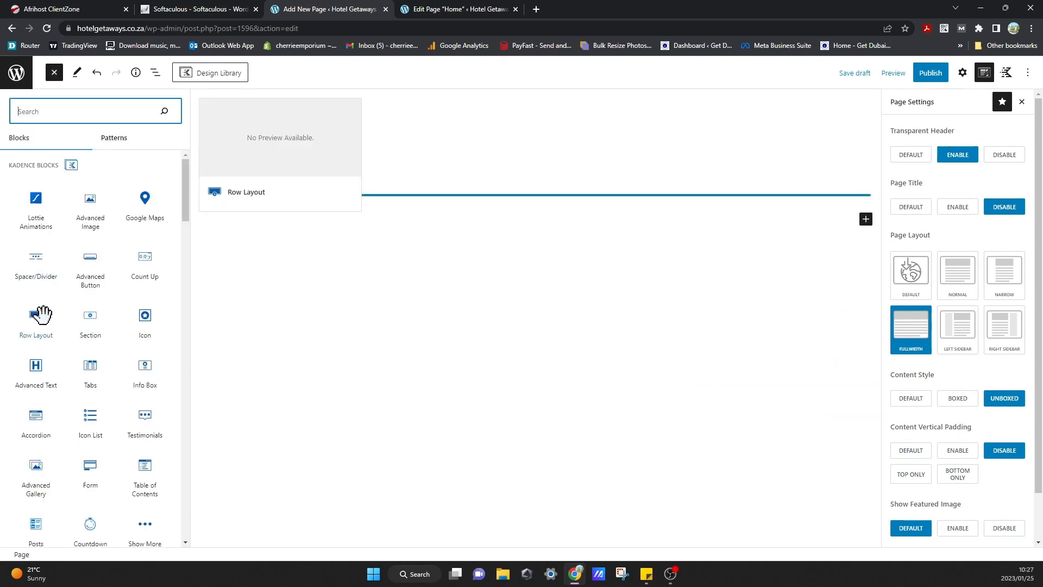
scroll(85, 413, "down", 4)
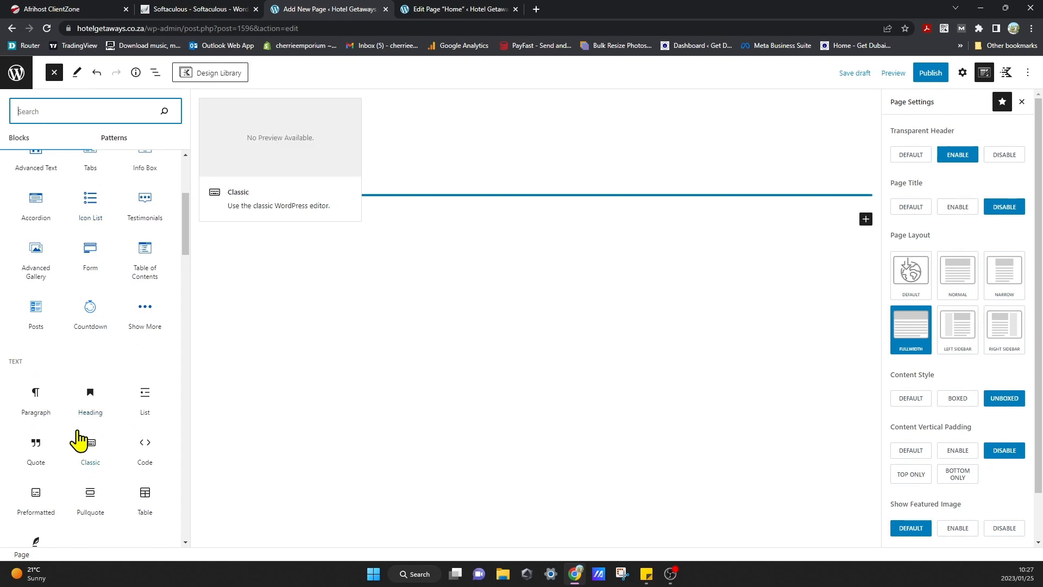
scroll(81, 429, "down", 2)
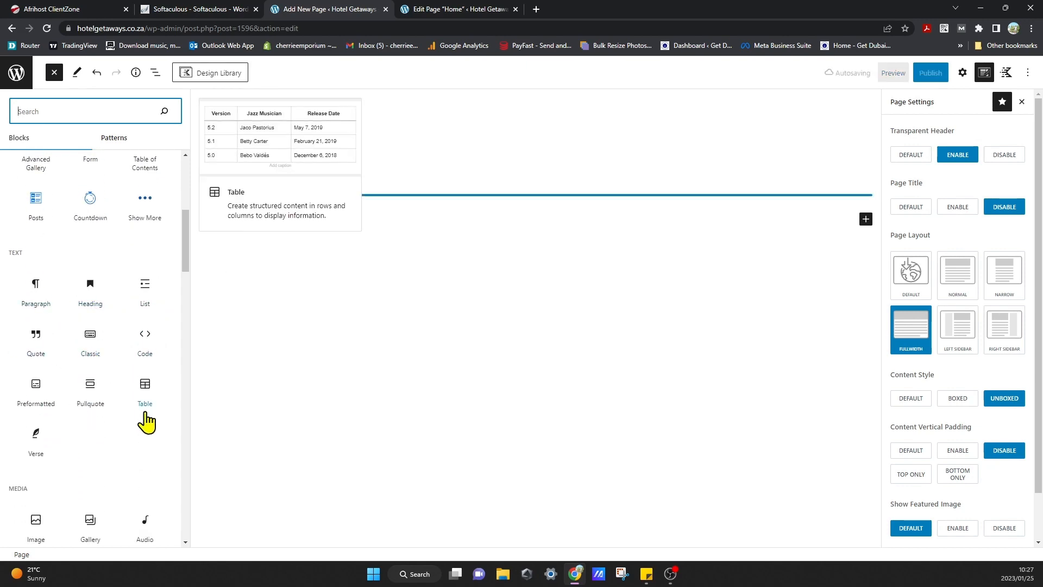
scroll(128, 426, "down", 3)
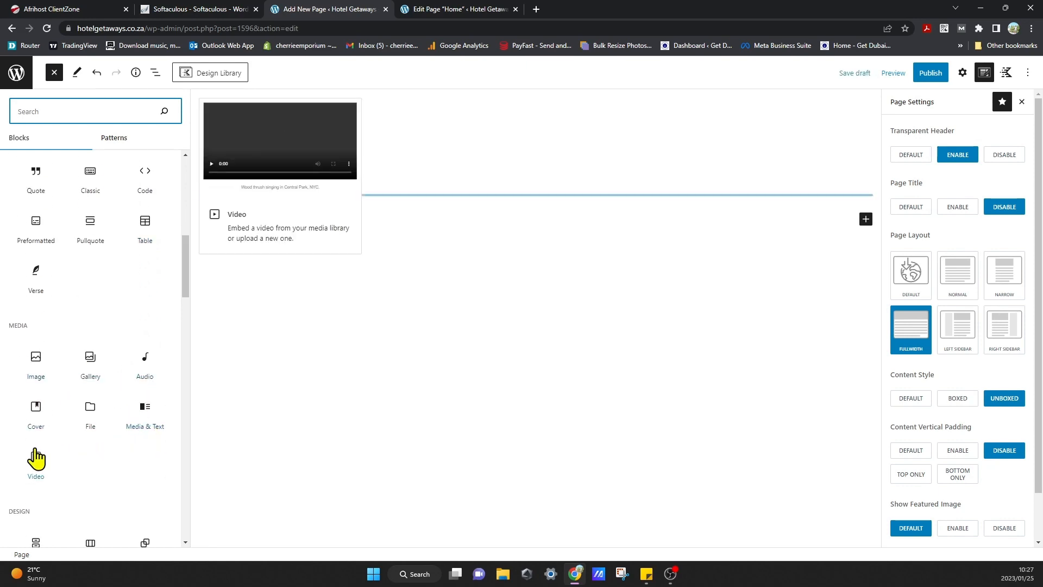
scroll(115, 501, "down", 3)
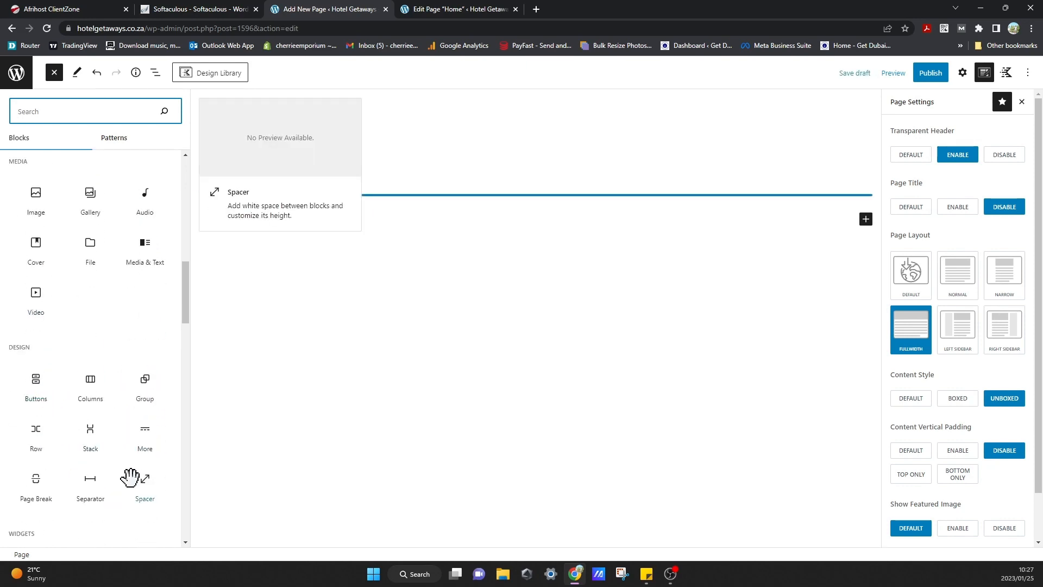
scroll(131, 477, "down", 2)
scroll(114, 469, "down", 3)
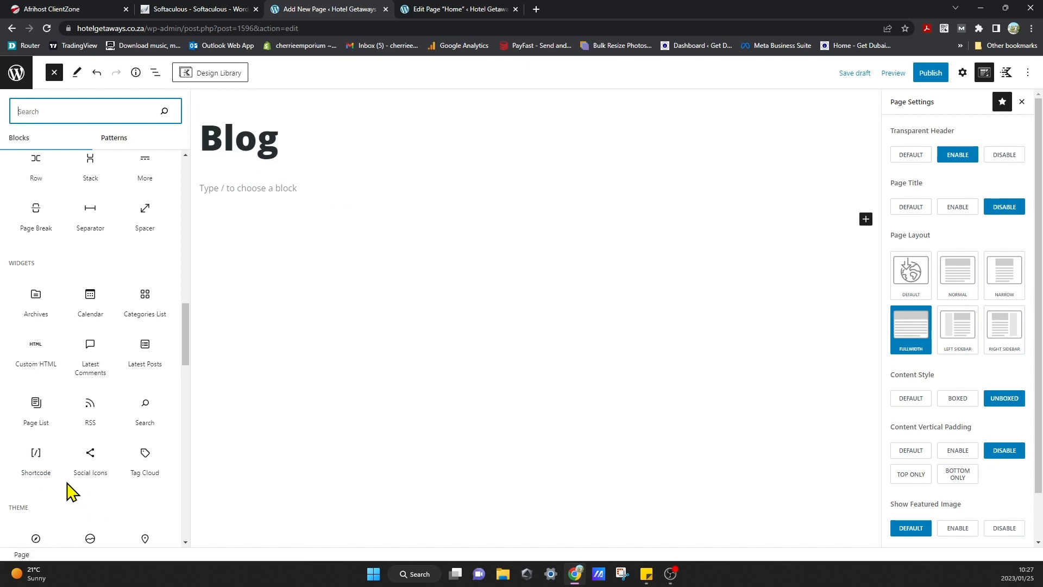
scroll(91, 489, "down", 3)
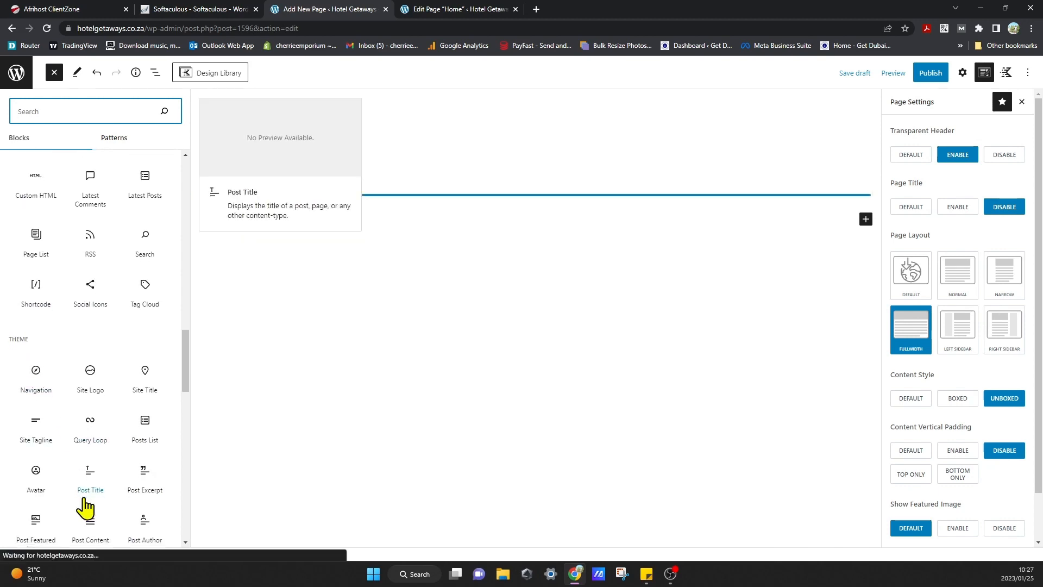
scroll(82, 494, "down", 7)
scroll(68, 468, "down", 15)
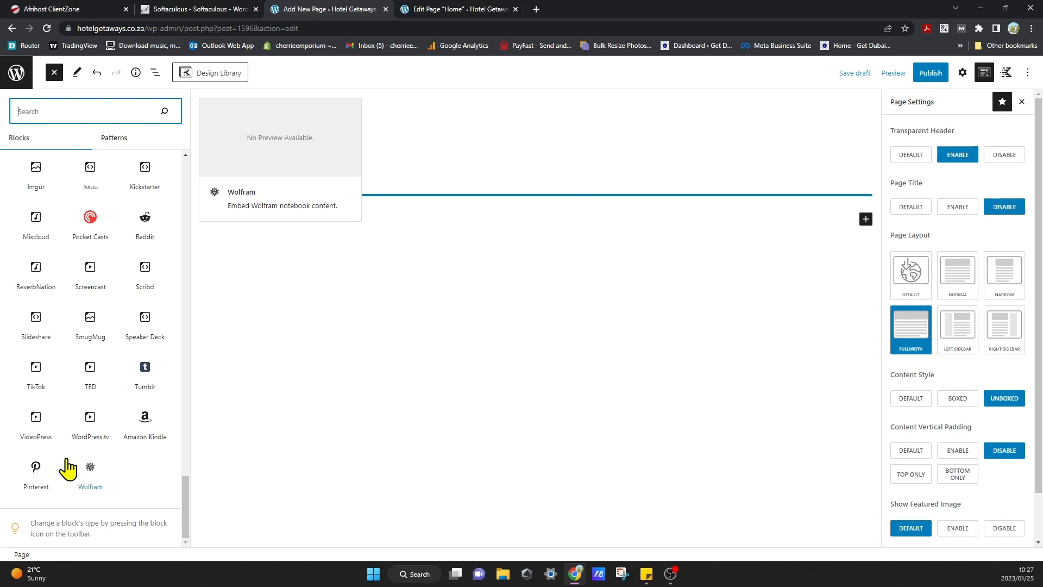
scroll(116, 478, "up", 5)
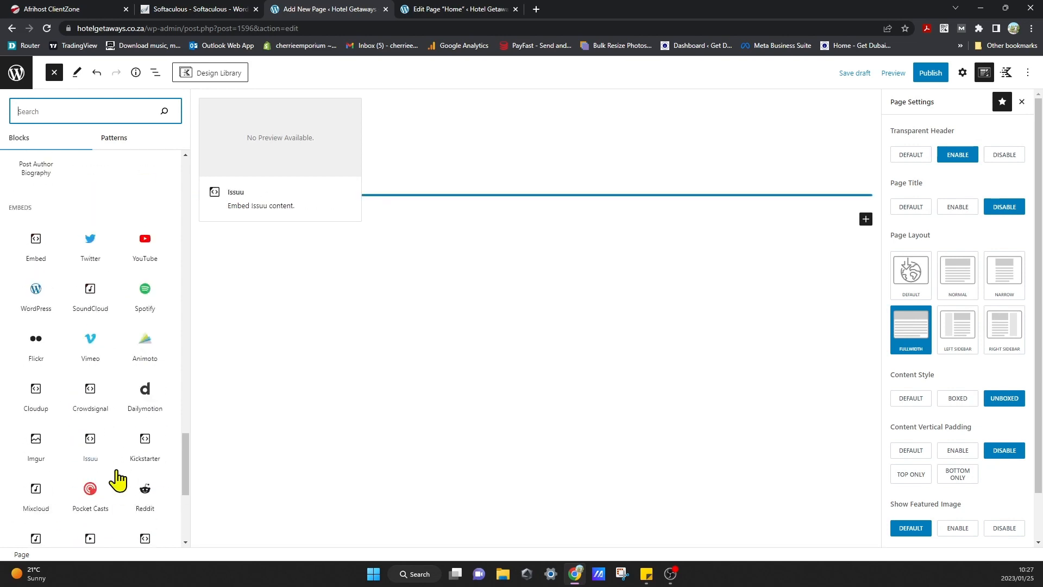
scroll(116, 478, "down", 5)
scroll(81, 403, "up", 2)
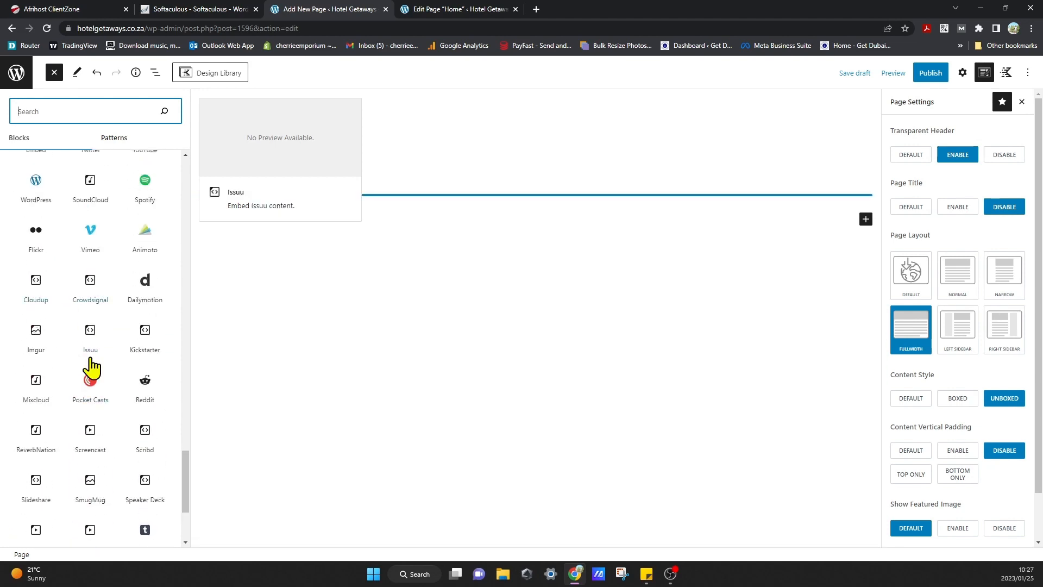
scroll(94, 424, "down", 2)
scroll(89, 380, "up", 4)
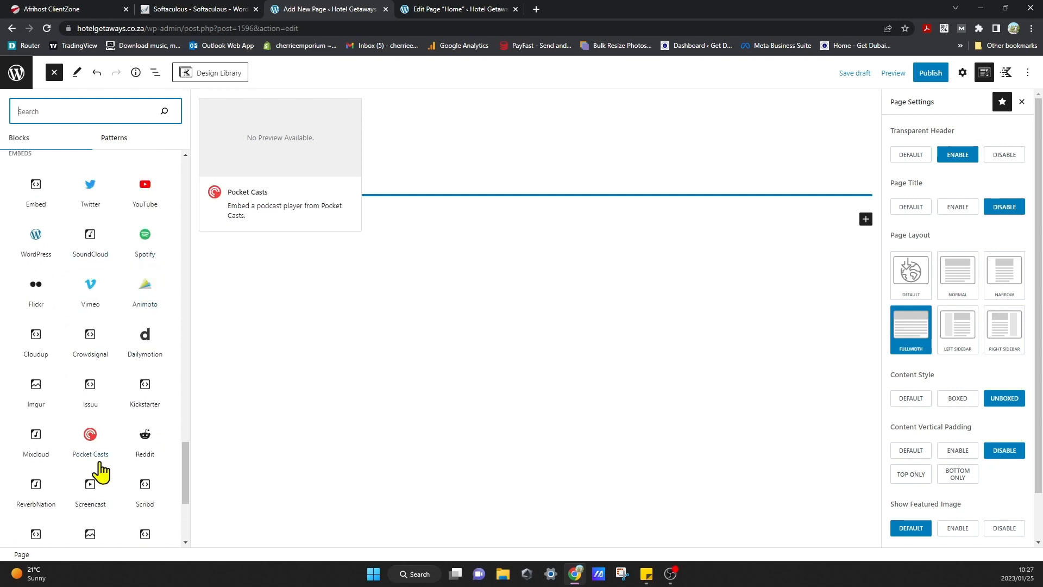
scroll(76, 418, "up", 20)
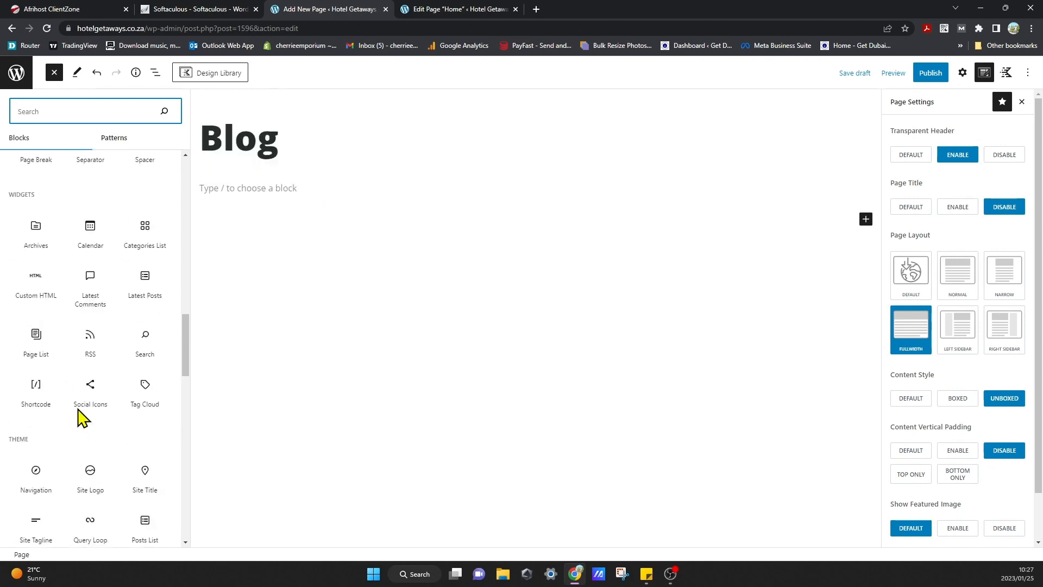
scroll(80, 418, "up", 10)
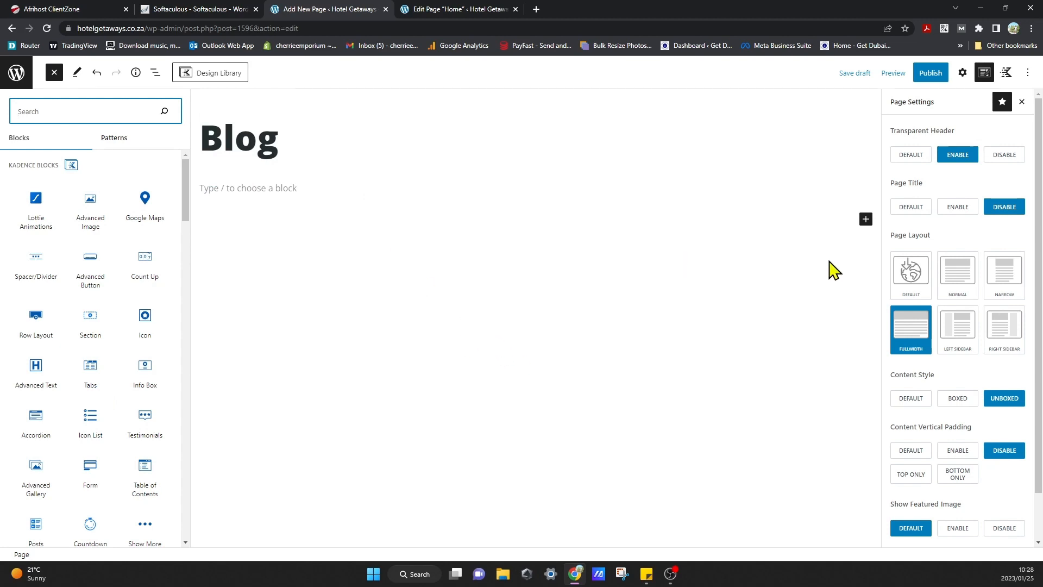
- Insert a Row Layout block into the empty paragraph below the Blog title
key("Escape")
left_click(173, 189)
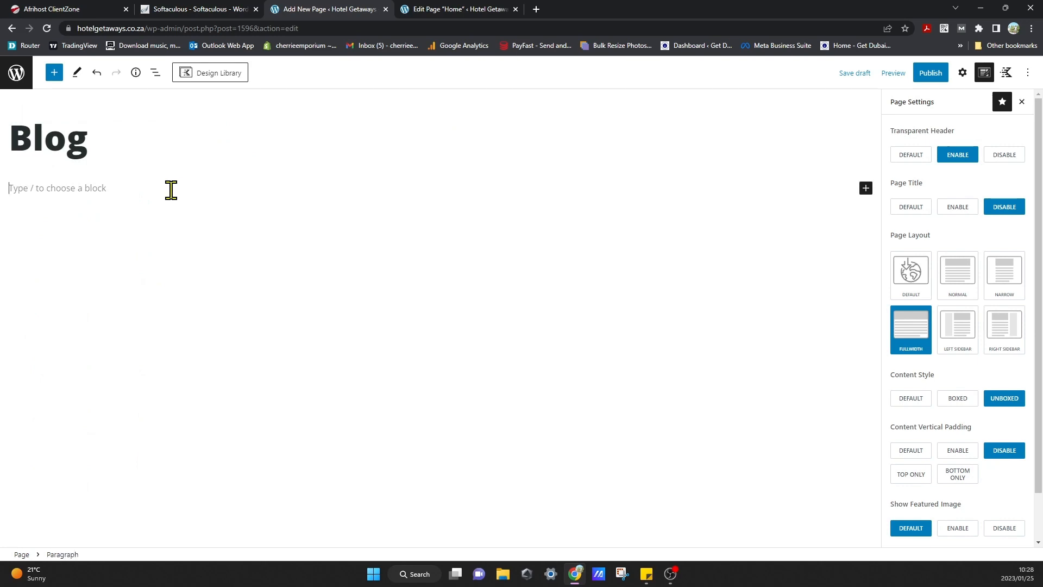
left_click(867, 189)
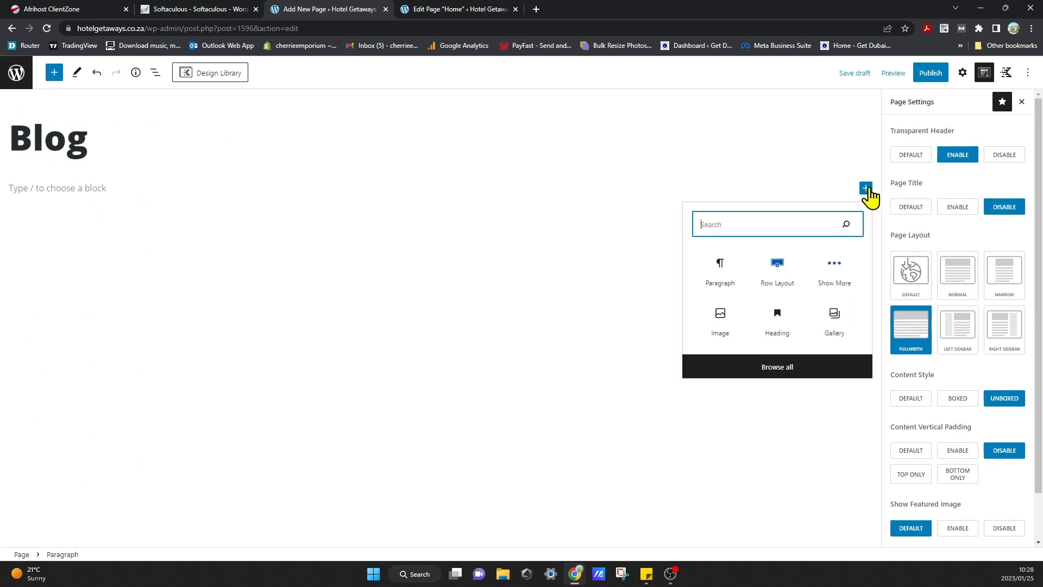
left_click(778, 279)
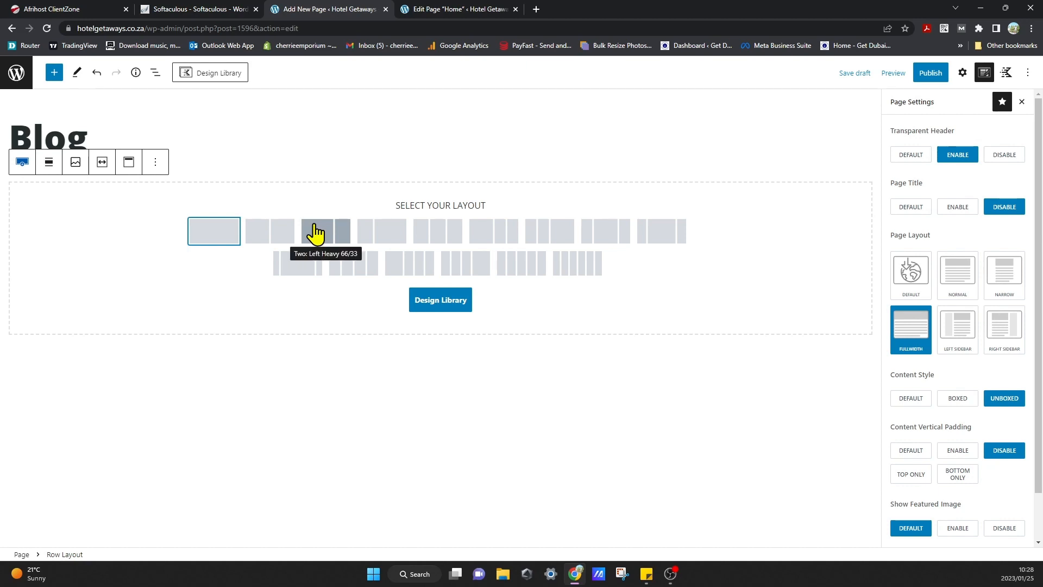
- Give the row a single full-width column, add and delete a Show More block, then open Browse all
left_click(213, 233)
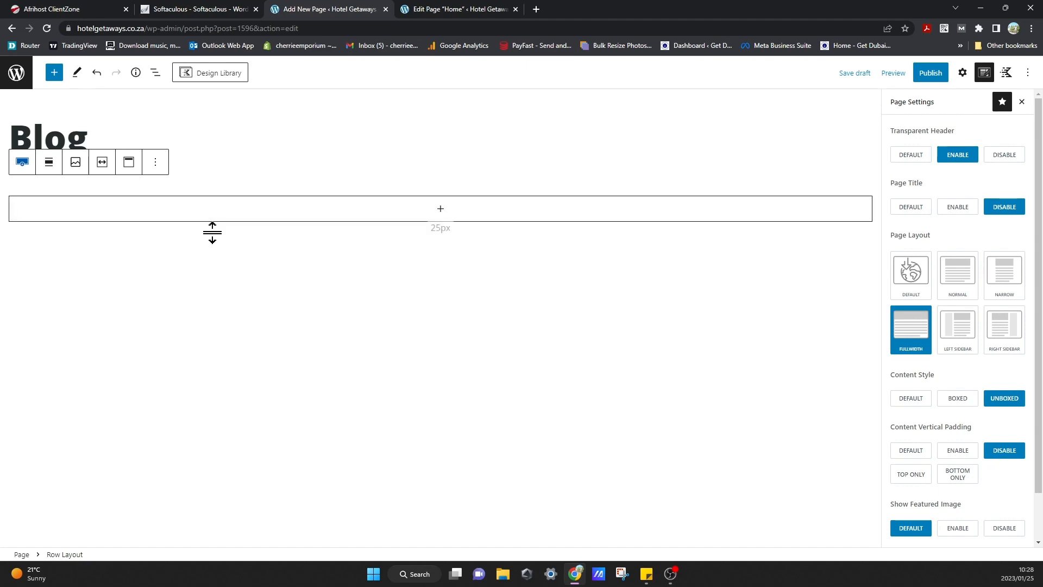
left_click(440, 212)
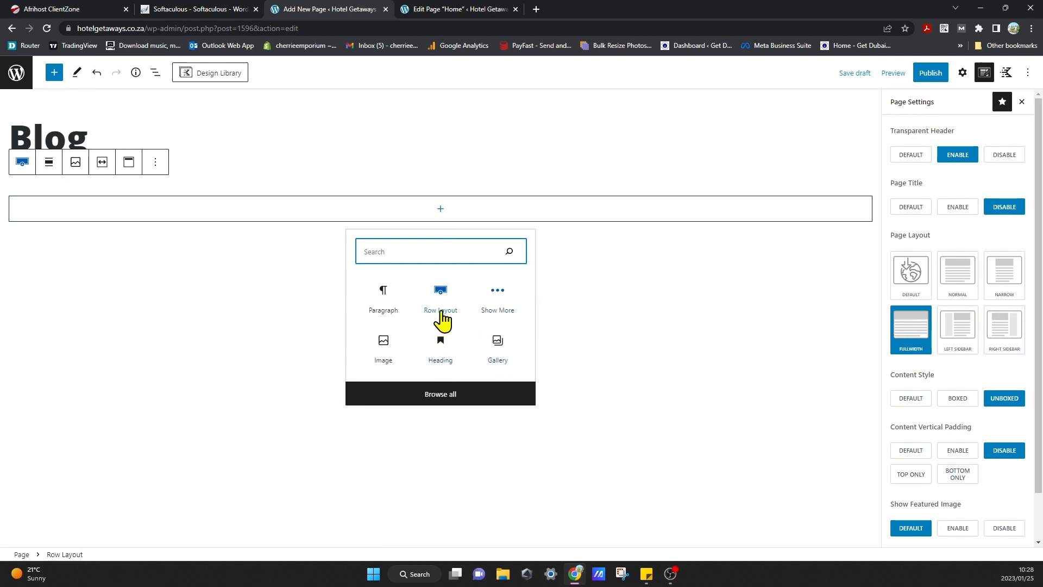
left_click(497, 303)
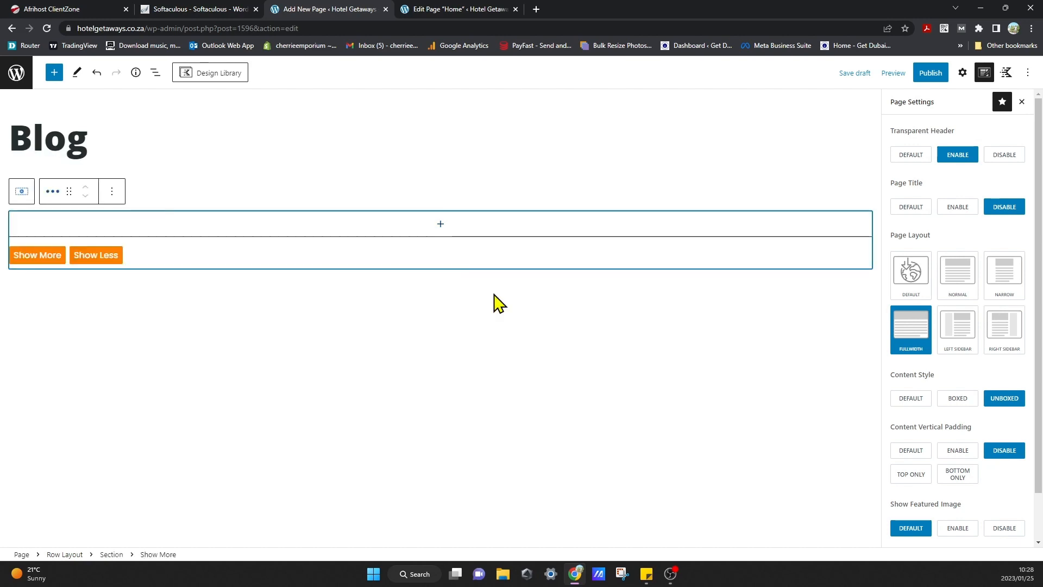
left_click(112, 191)
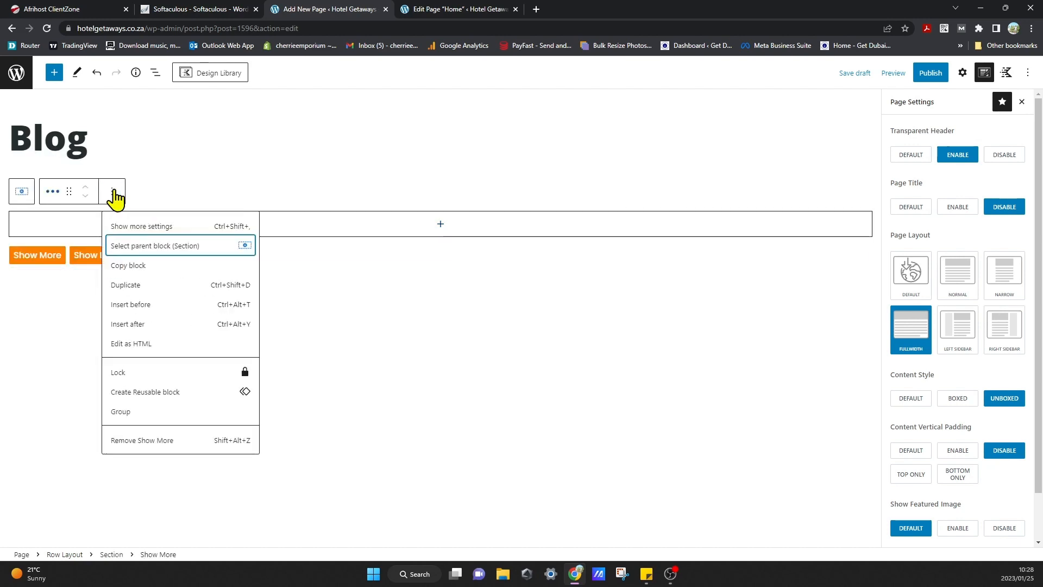
left_click(145, 440)
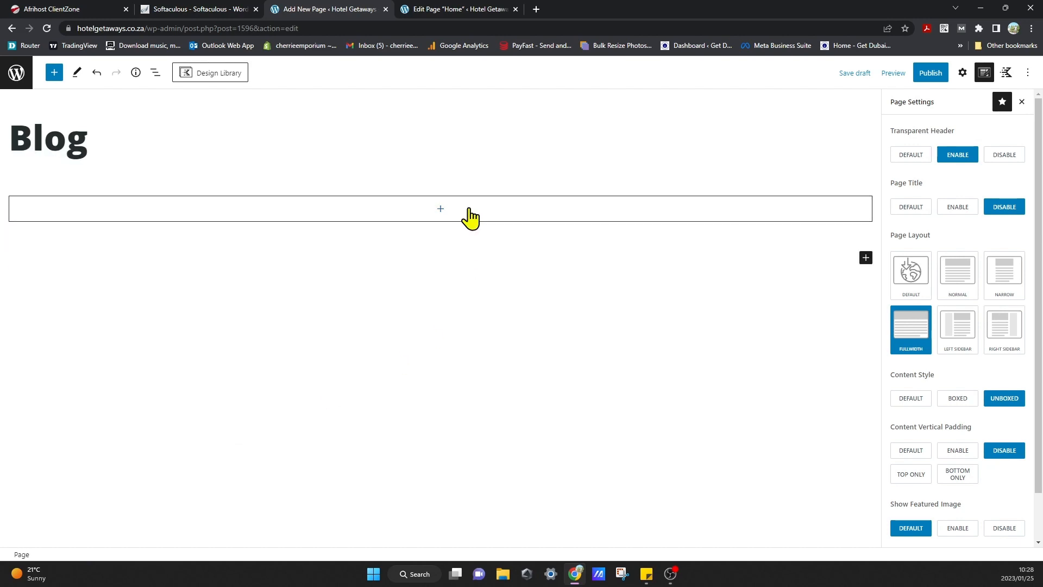
left_click(441, 210)
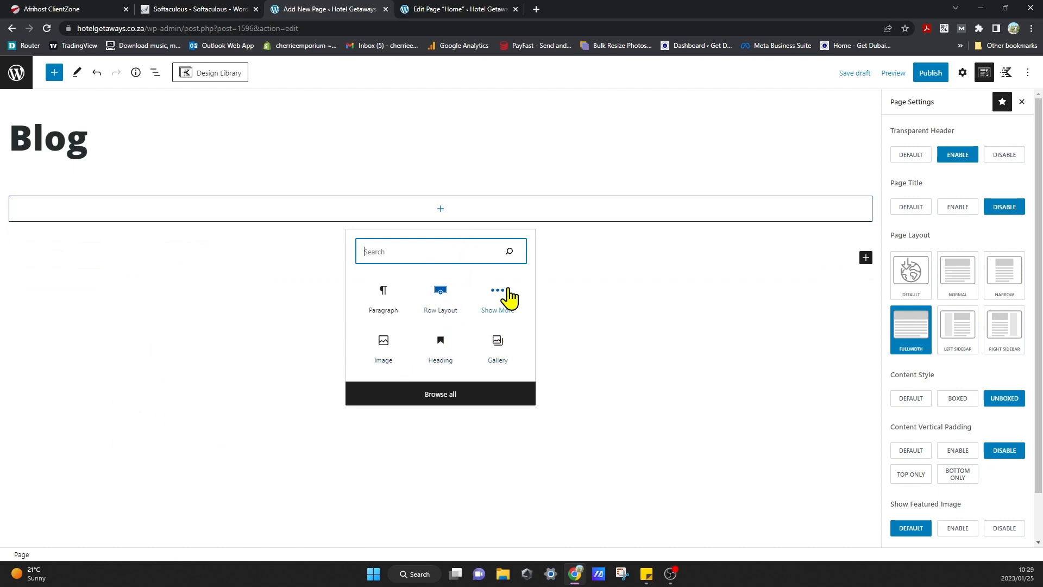
left_click(467, 402)
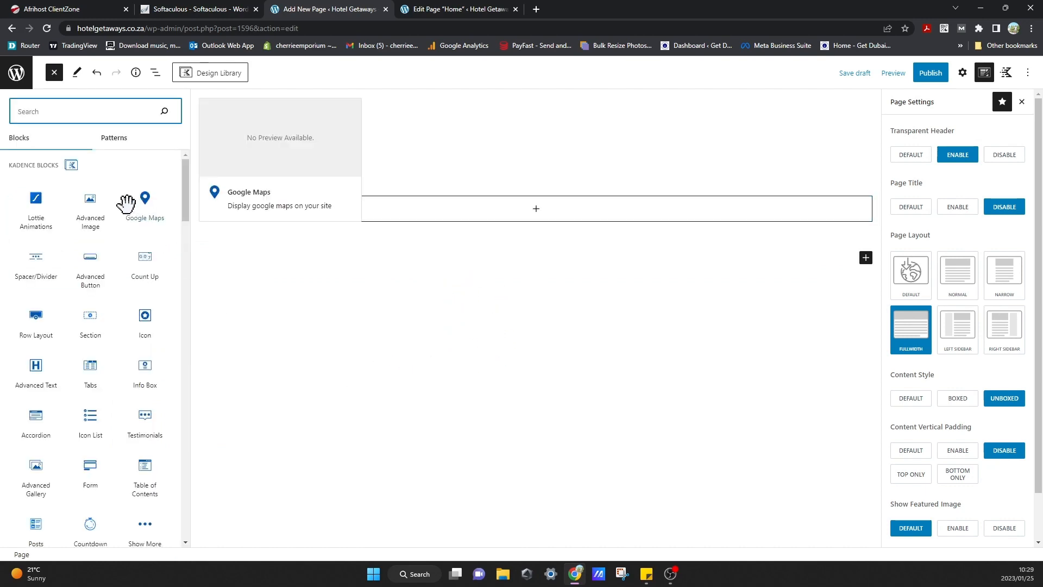
- Place the Hotel Getaways banner image in the row as an Advanced Image block
left_click(101, 231)
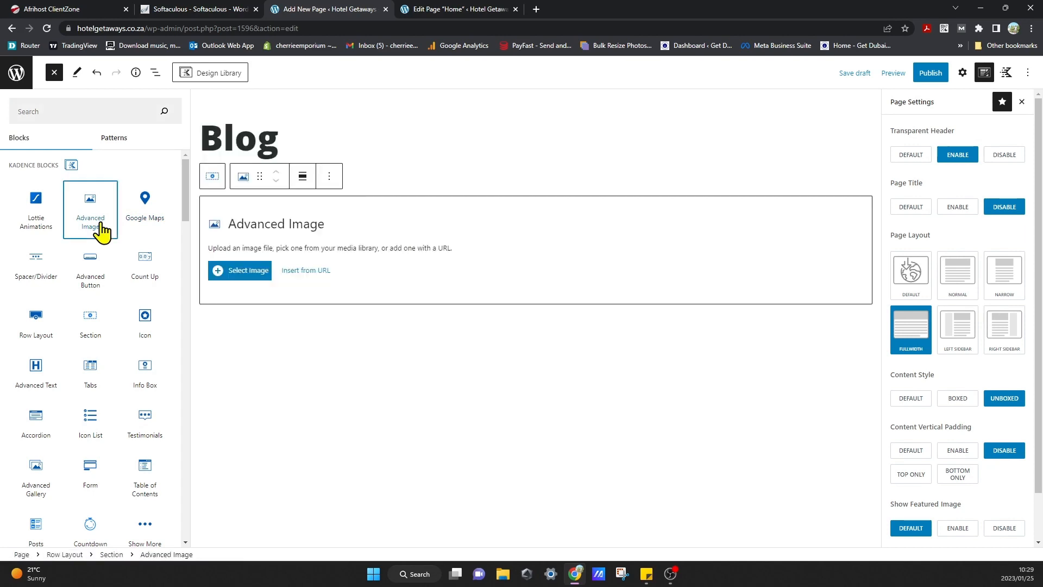
left_click(240, 272)
left_click(71, 274)
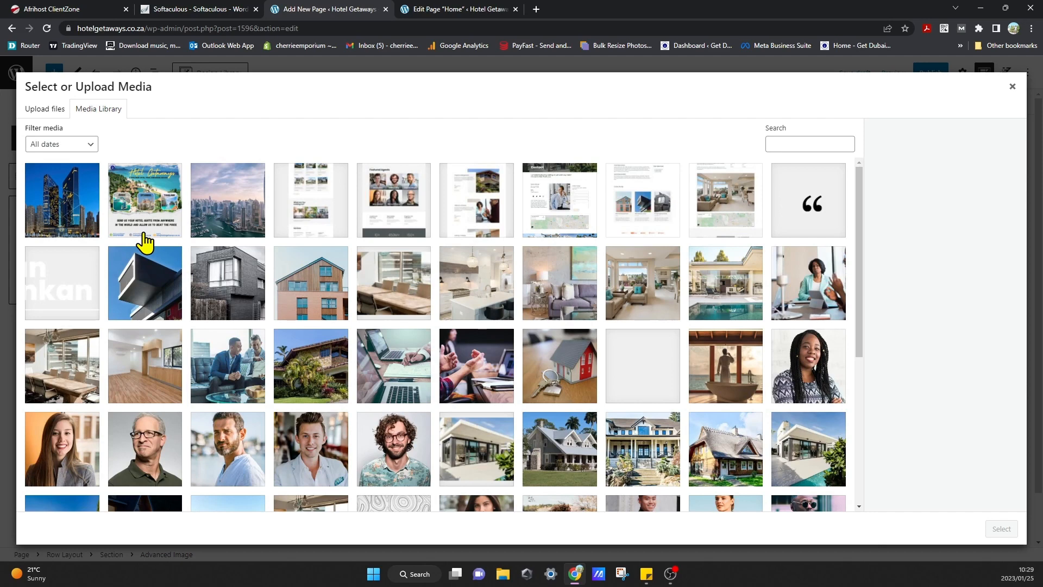
left_click(145, 223)
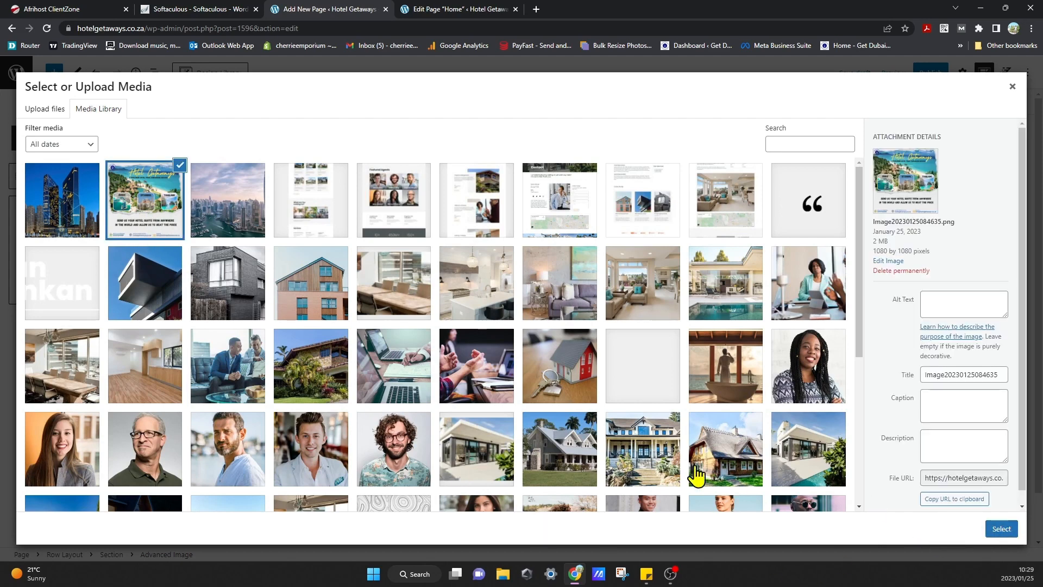
left_click(1001, 528)
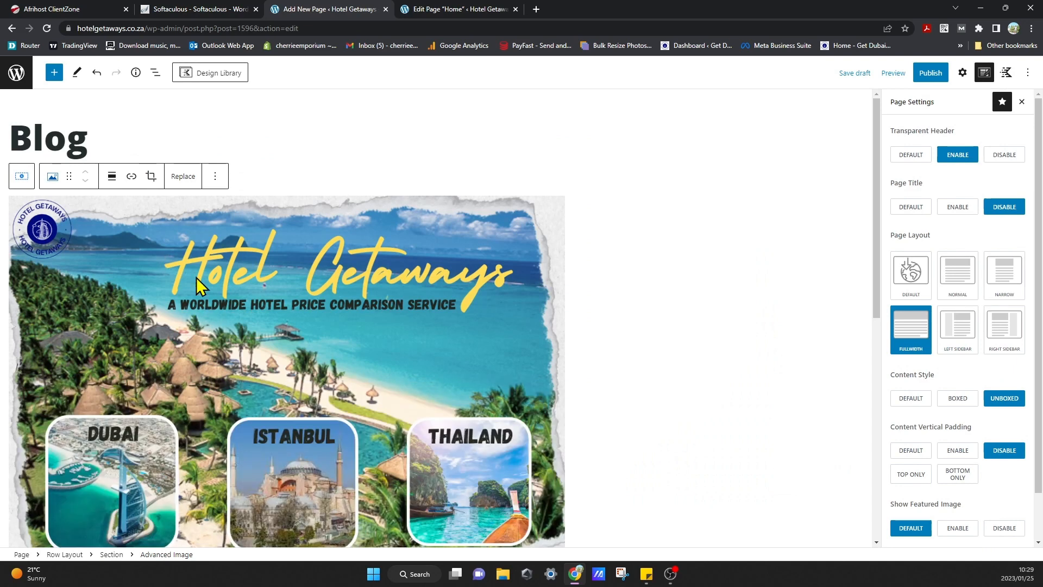
scroll(464, 402, "down", 2)
scroll(464, 401, "up", 2)
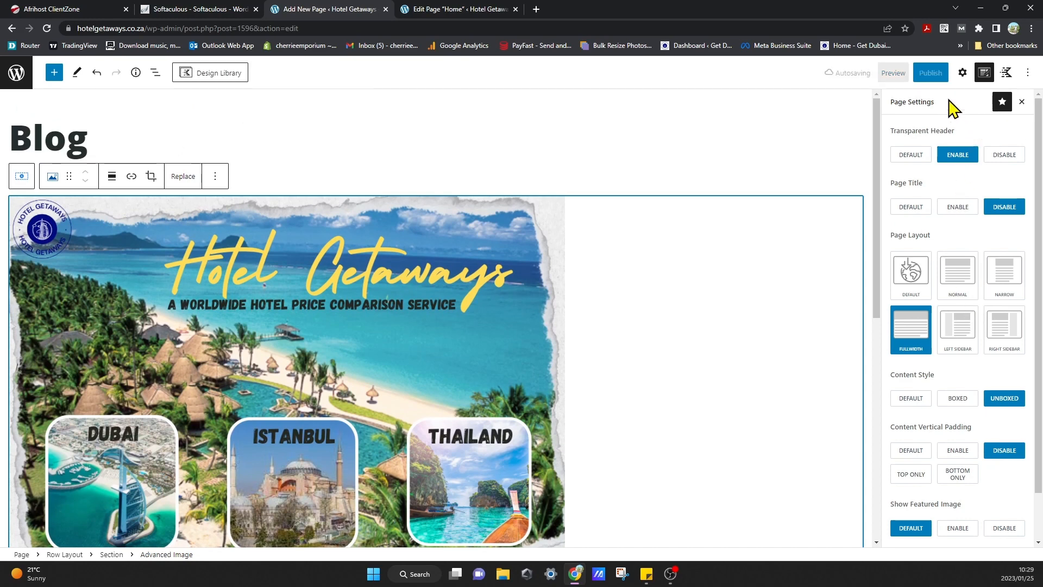
- Review the image block's settings, then remove the Advanced Image block
left_click(962, 73)
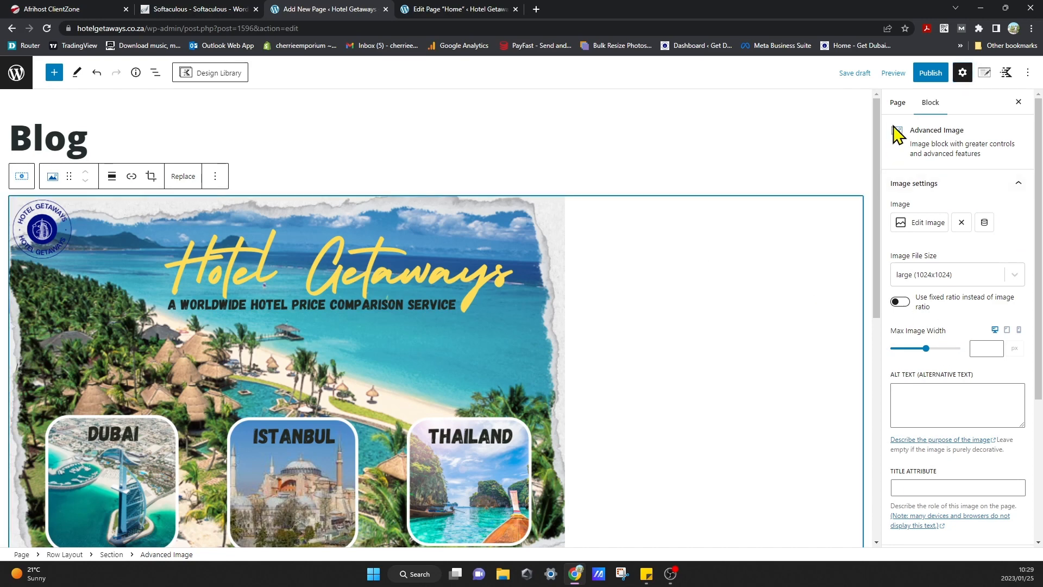
left_click(598, 163)
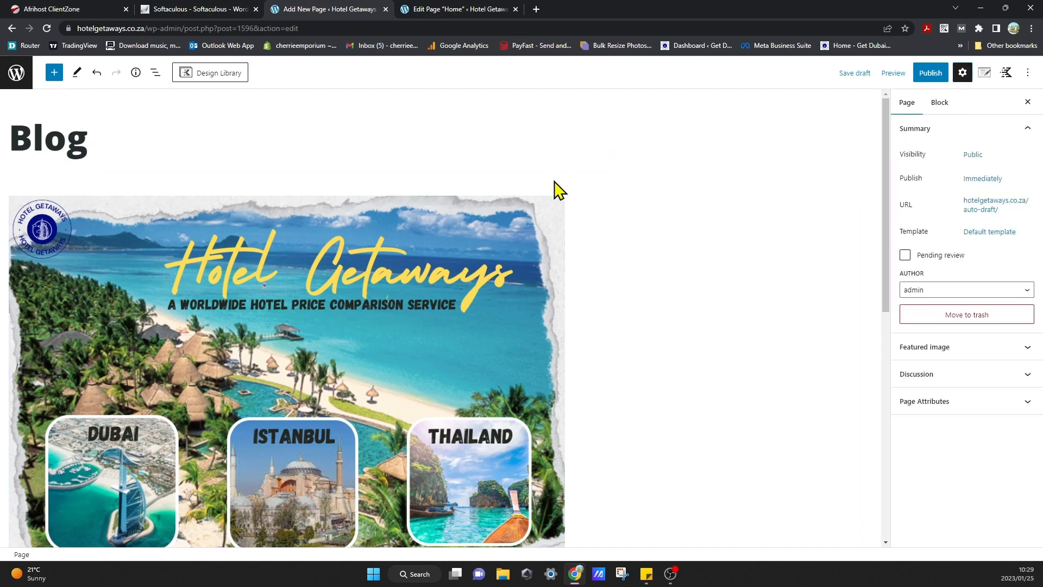
left_click(547, 208)
scroll(996, 288, "down", 4)
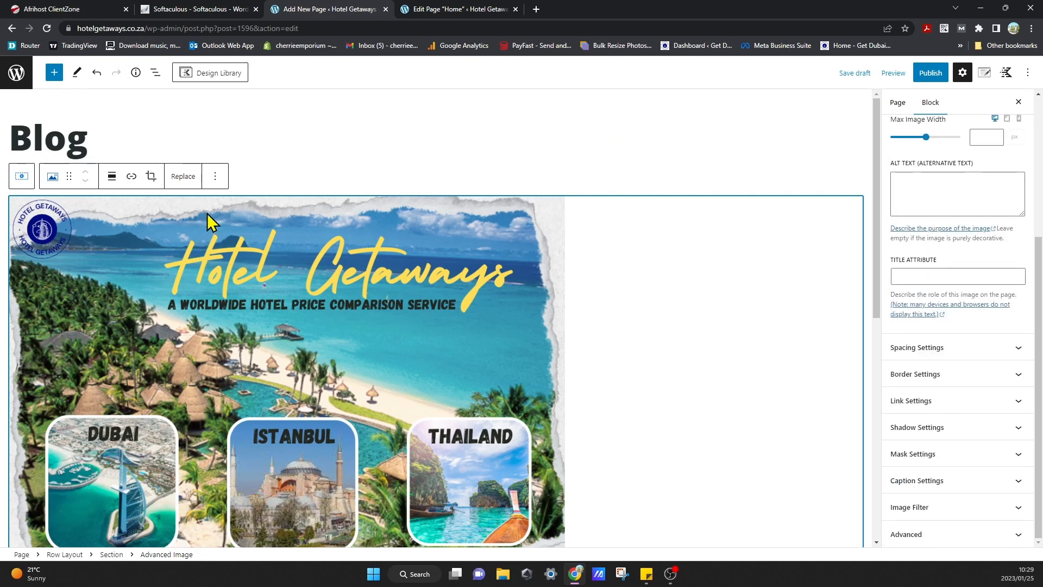
left_click(215, 176)
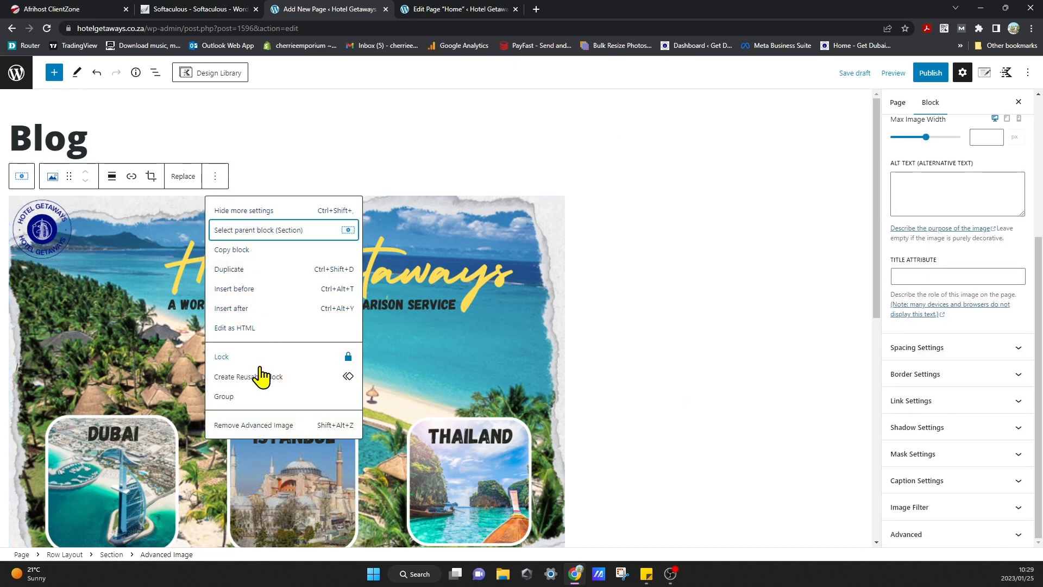
left_click(260, 426)
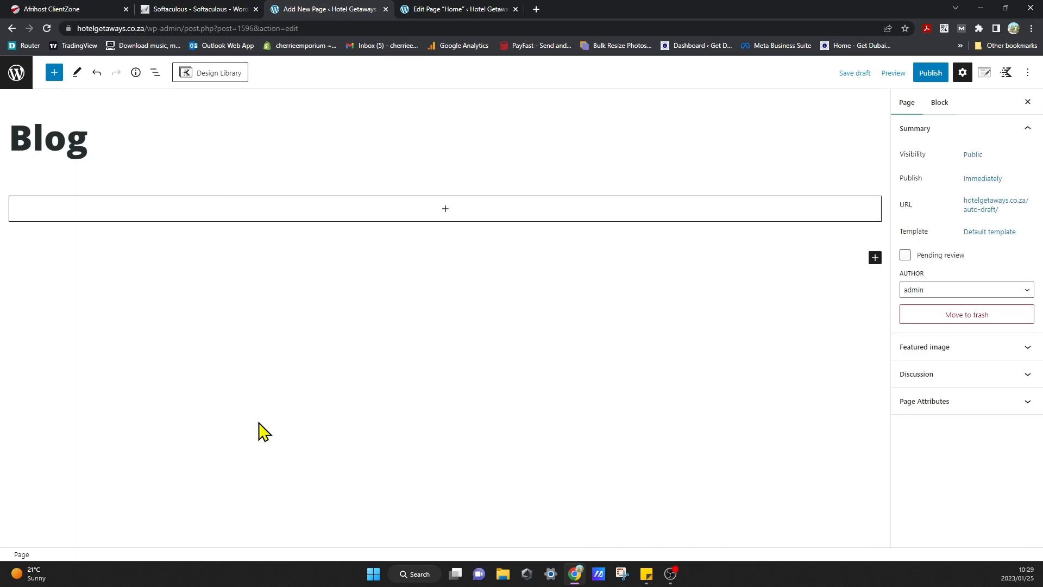
- Add an empty Advanced Image block, look through its media, transform and options menus, then remove it
left_click(447, 209)
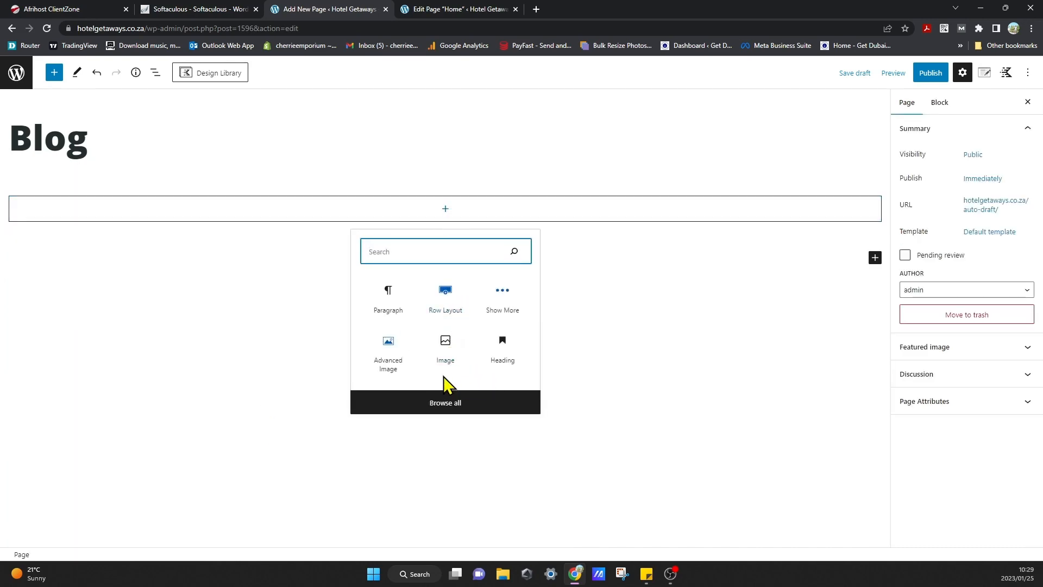
left_click(398, 364)
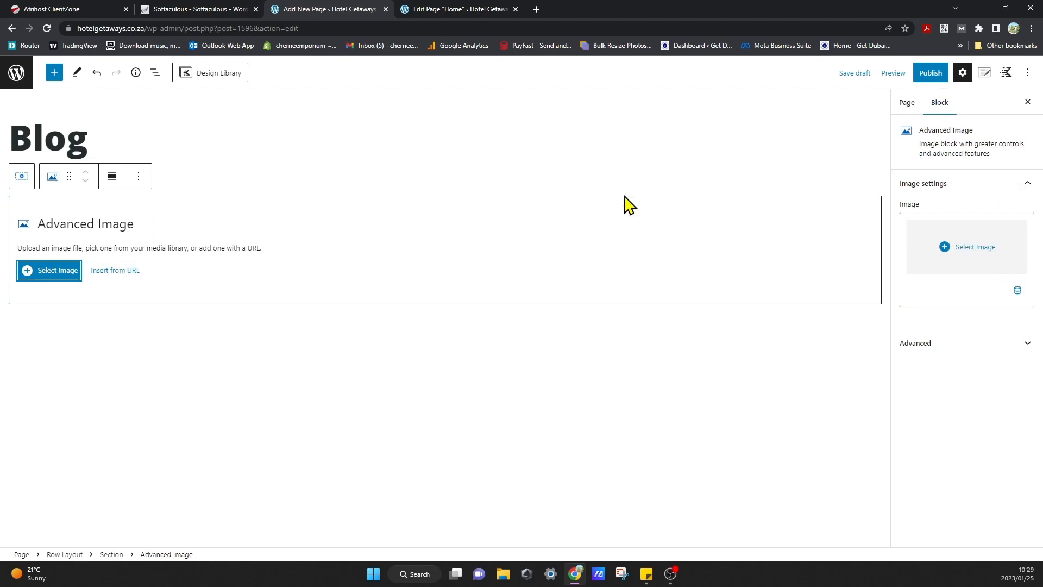
left_click(137, 176)
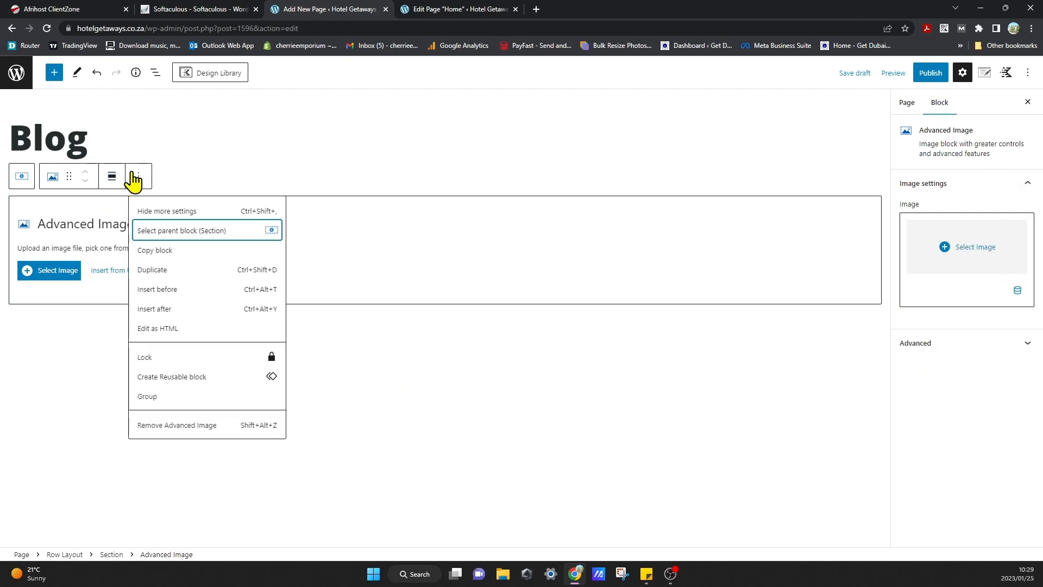
left_click(426, 422)
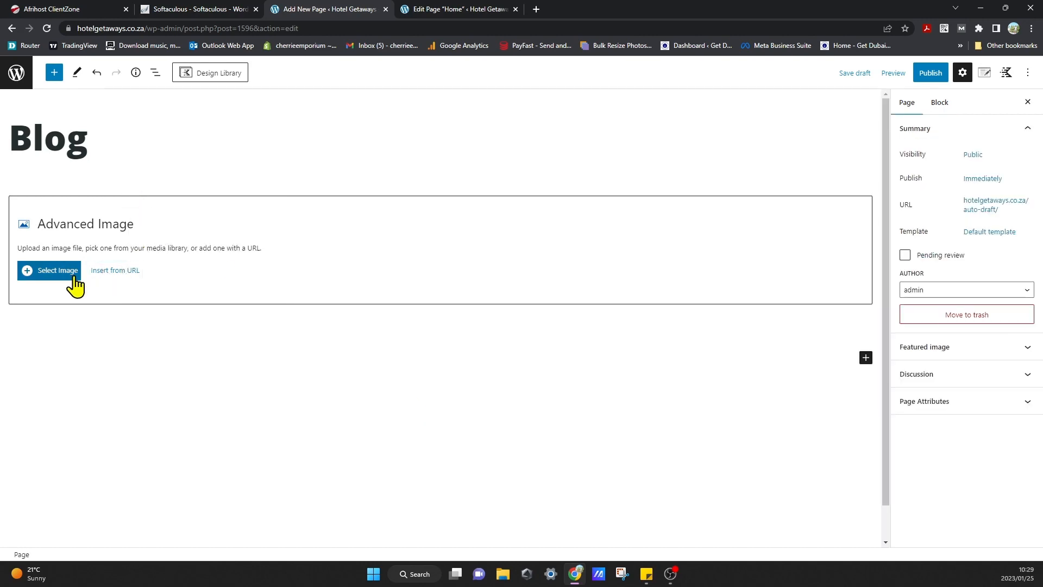
left_click(57, 271)
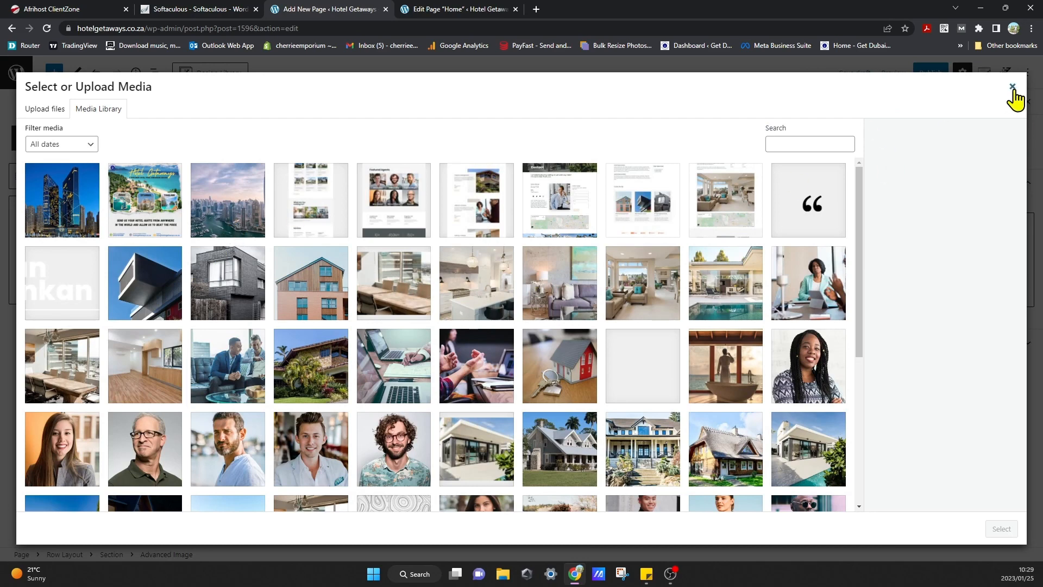
left_click(1013, 88)
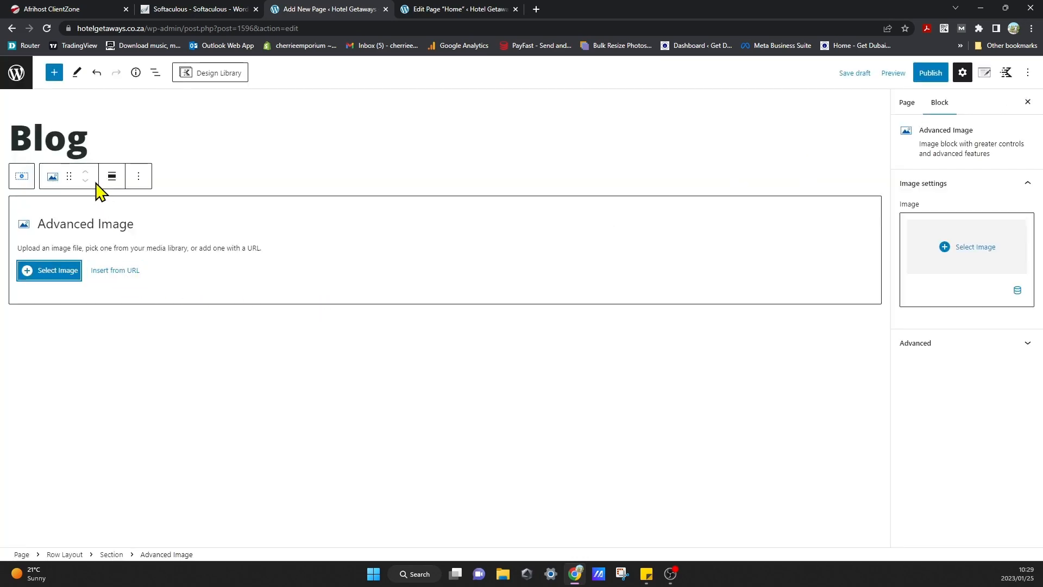
left_click(54, 176)
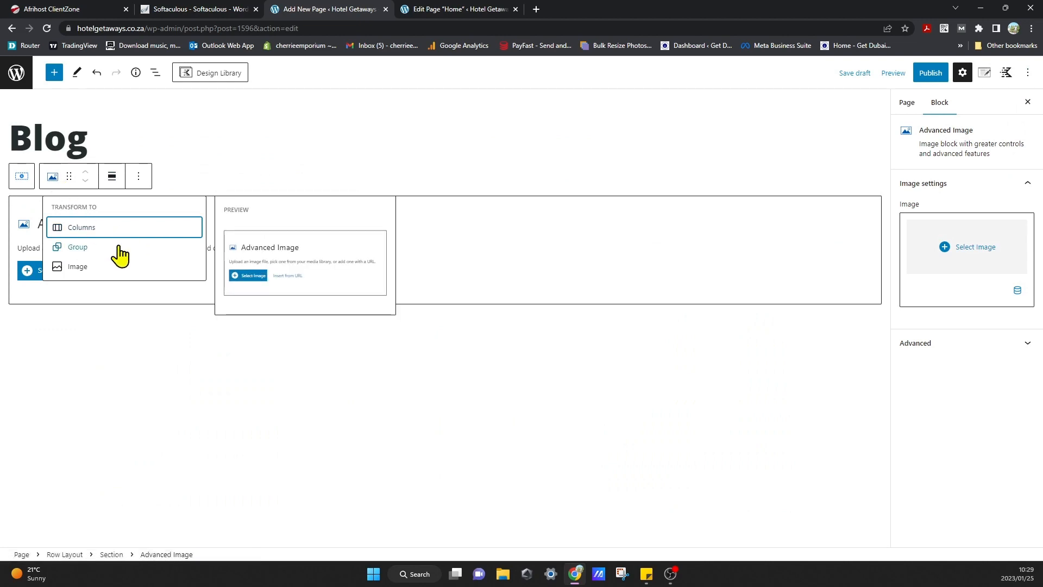
left_click(116, 212)
left_click(139, 176)
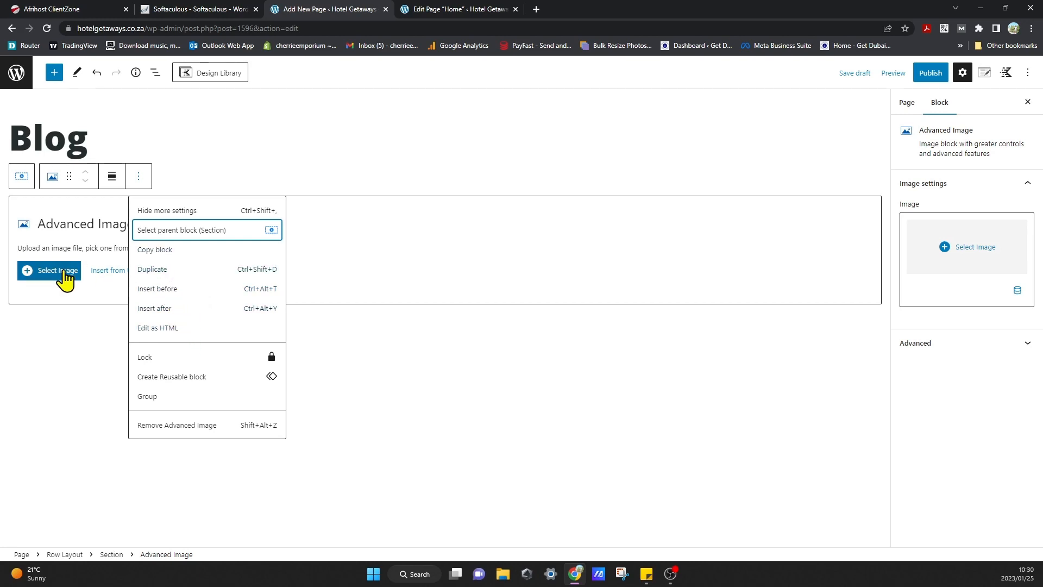
left_click(140, 174)
left_click(139, 175)
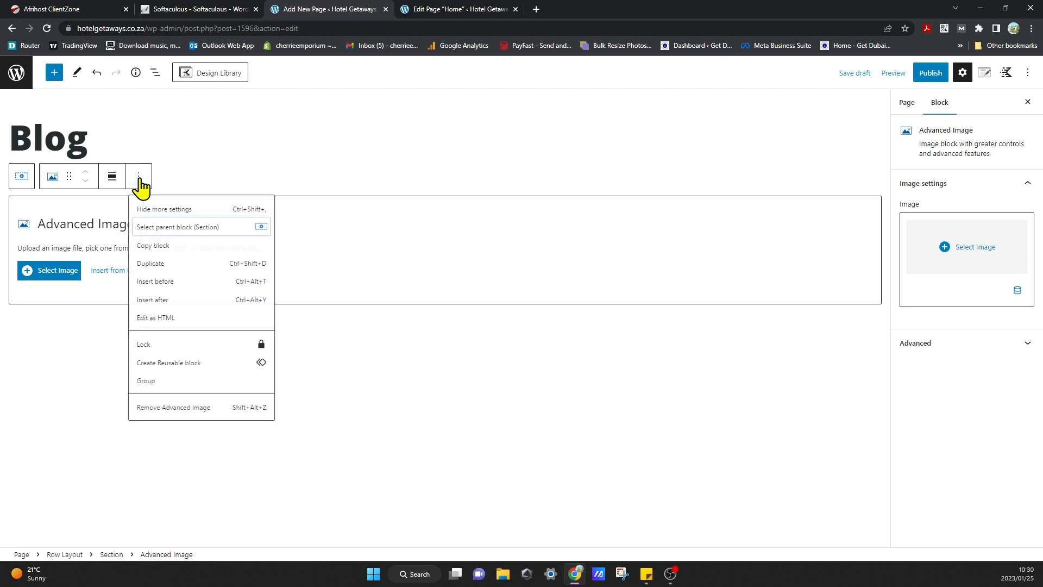
left_click(185, 425)
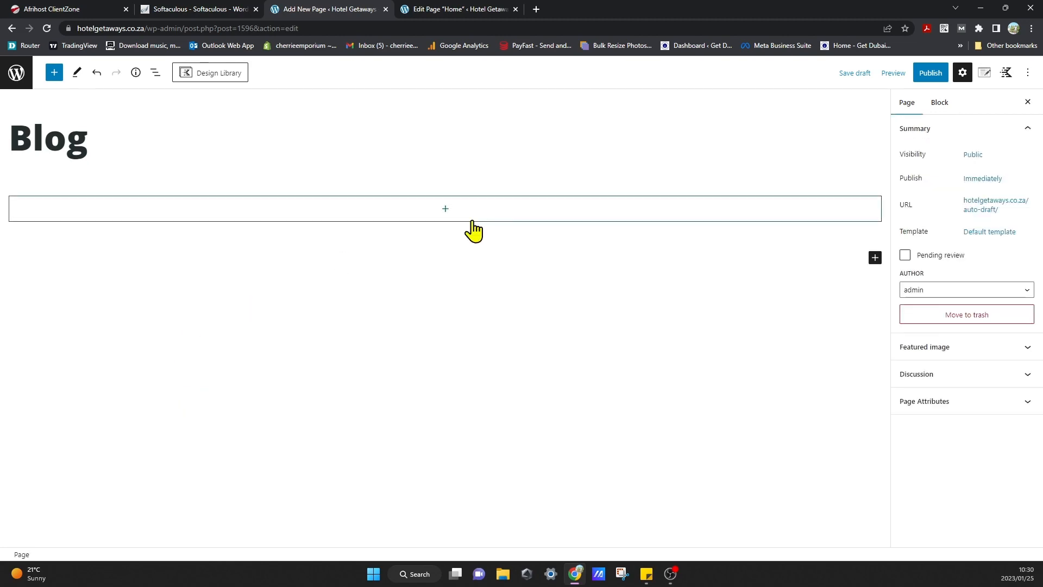
- Insert a nested Row Layout block inside the Blog page's row
left_click(444, 208)
left_click(802, 349)
left_click(745, 214)
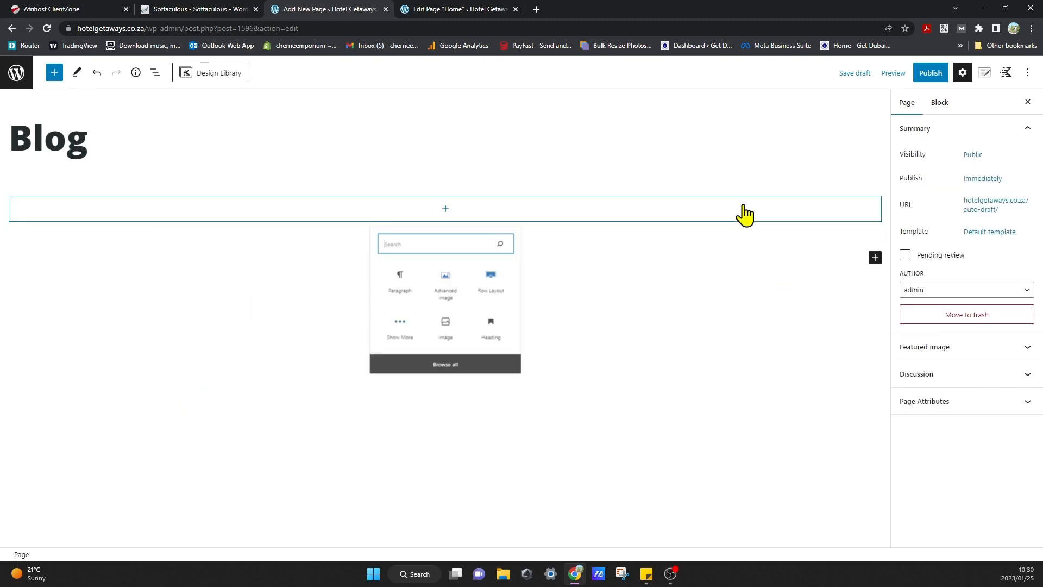
left_click(749, 190)
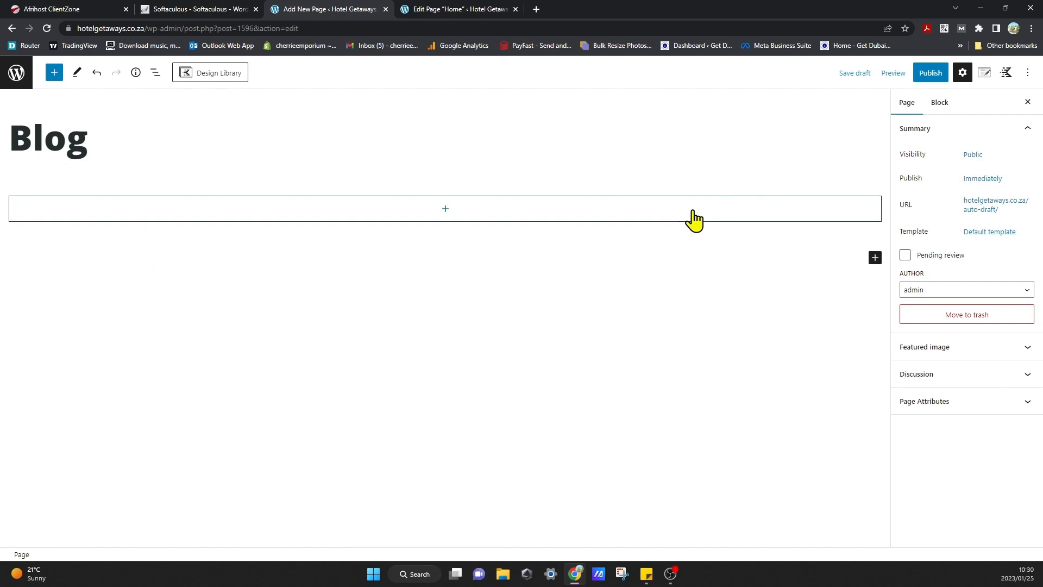
left_click(941, 108)
left_click(822, 206)
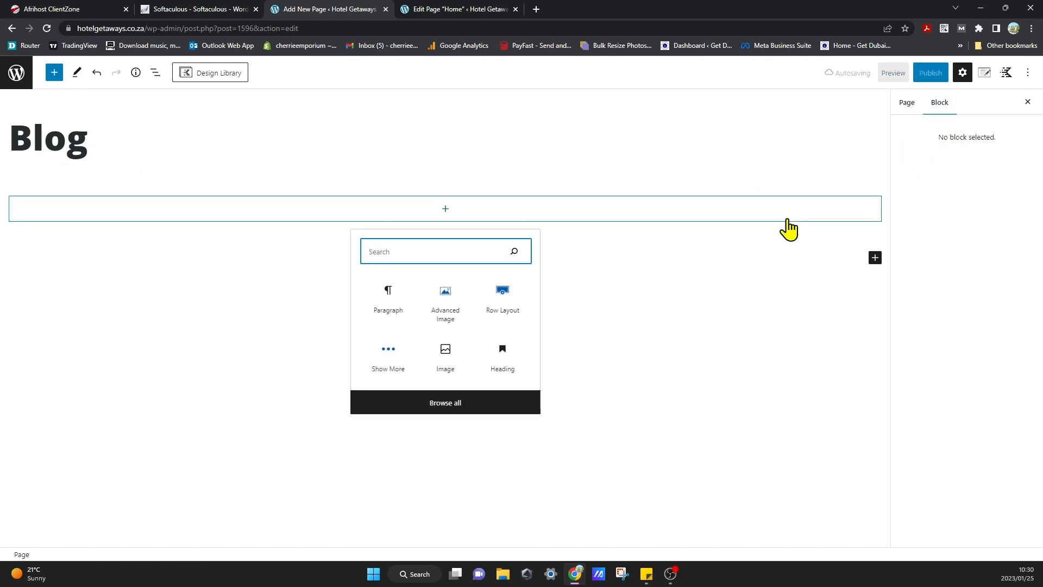
left_click(906, 104)
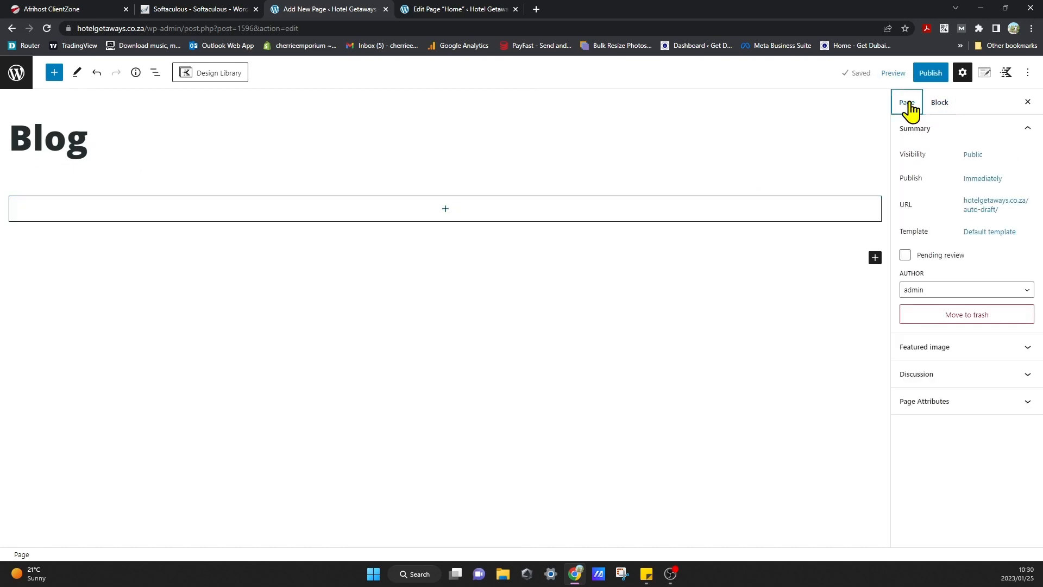
left_click(744, 219)
left_click(520, 306)
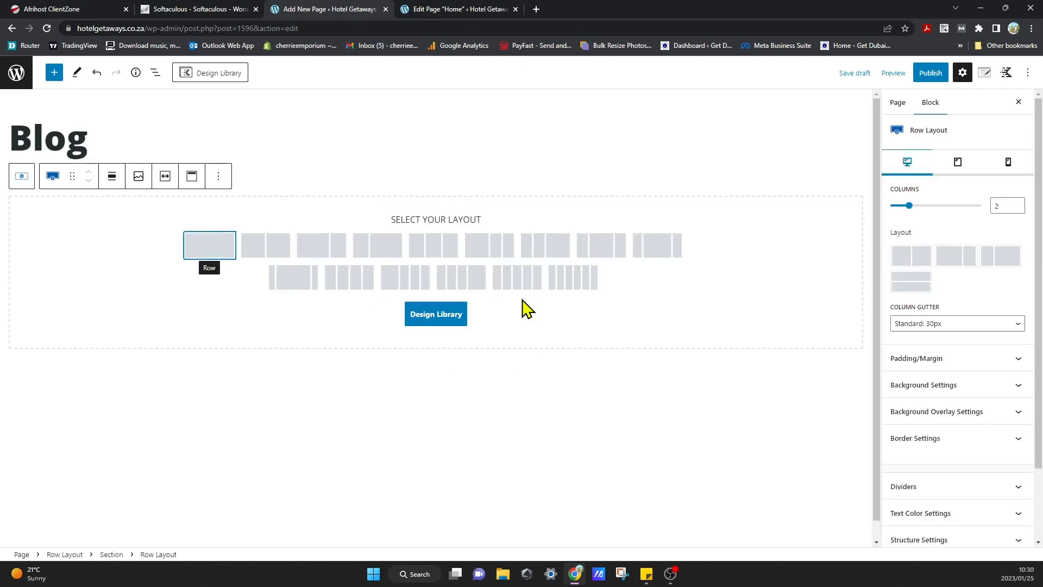
left_click(437, 323)
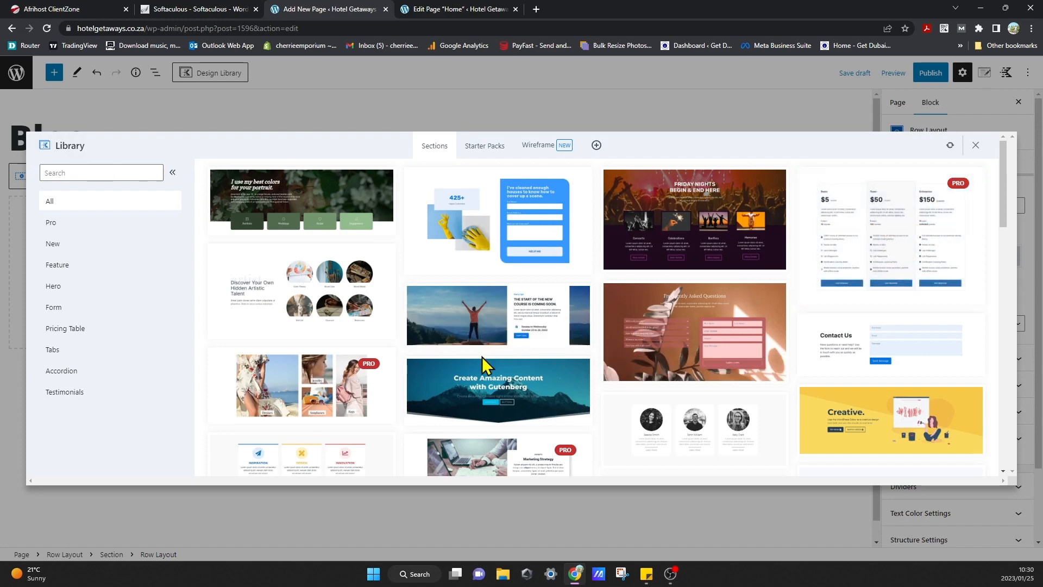
scroll(404, 383, "down", 2)
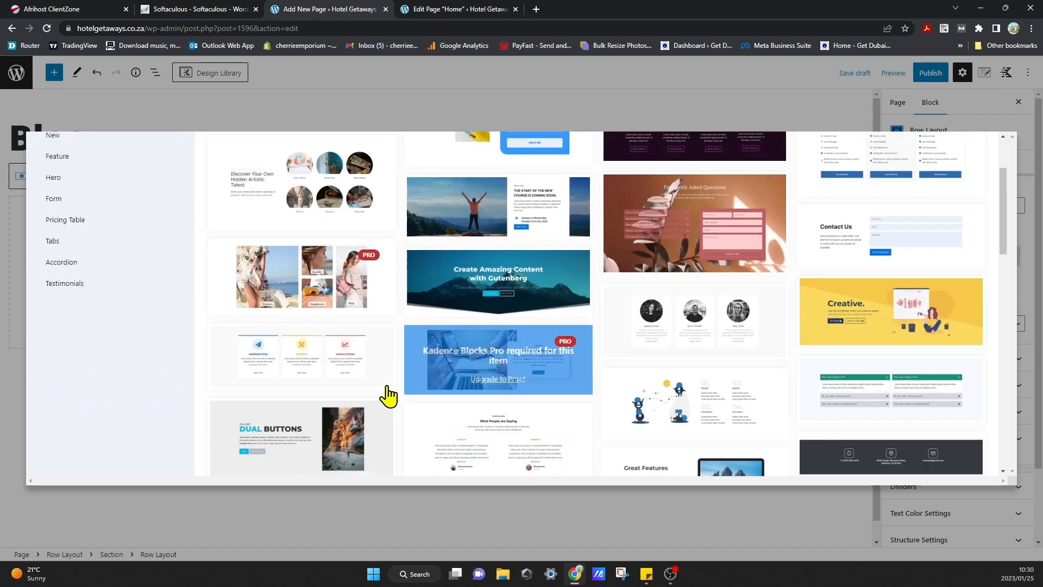
scroll(387, 398, "down", 3)
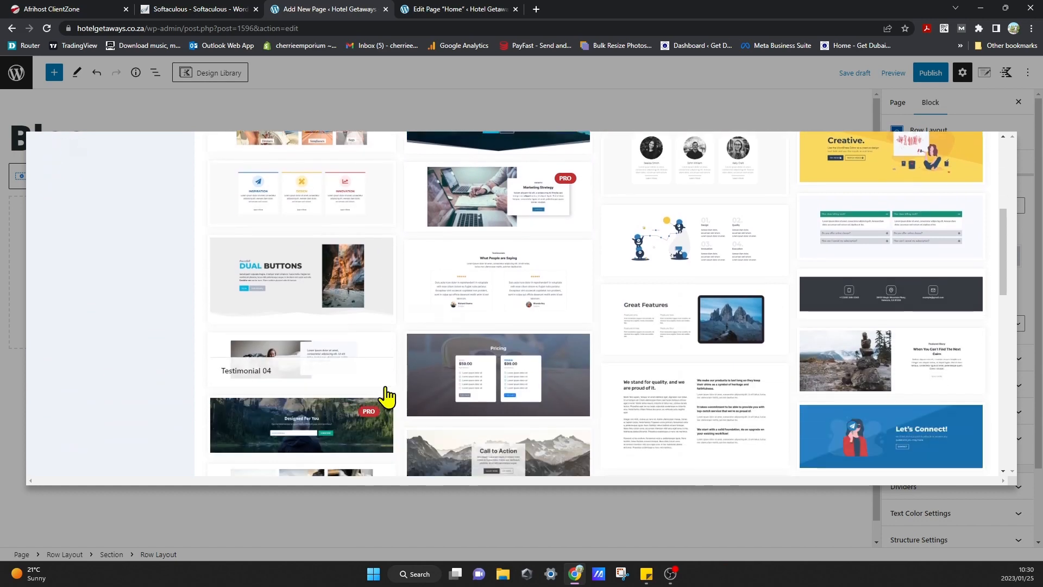
scroll(780, 384, "down", 2)
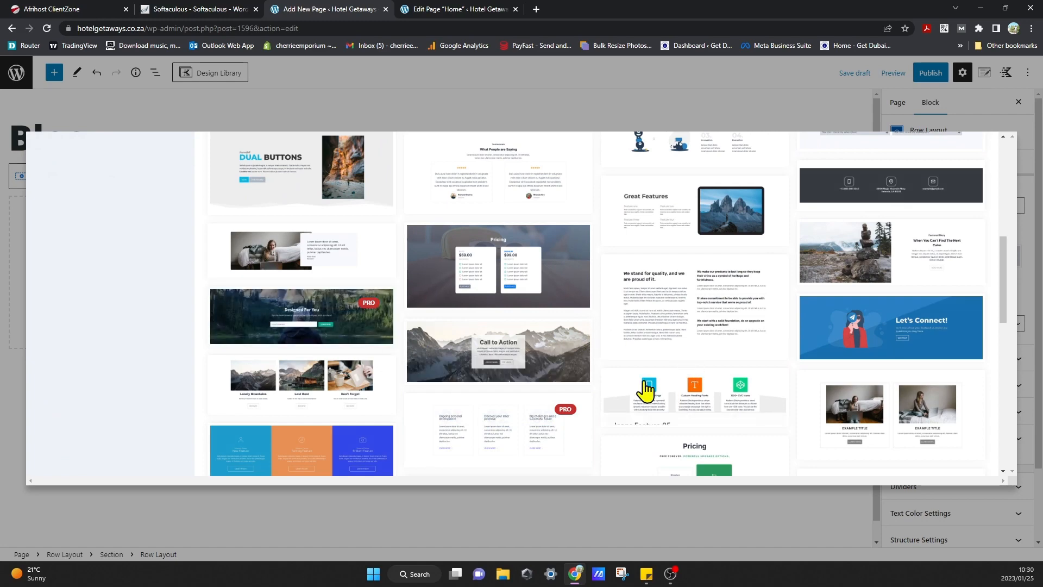
left_click(566, 352)
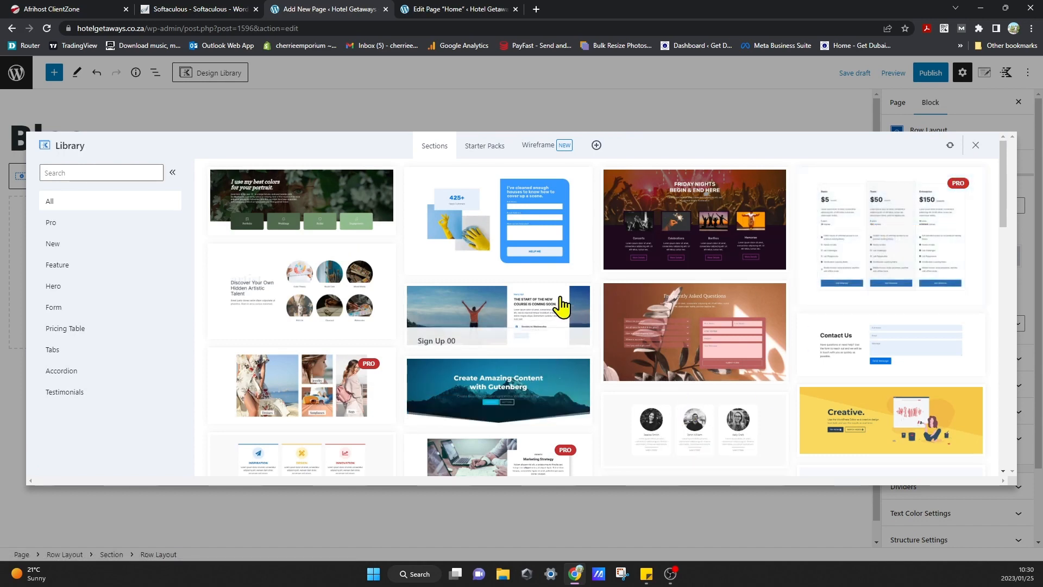
scroll(557, 314, "down", 3)
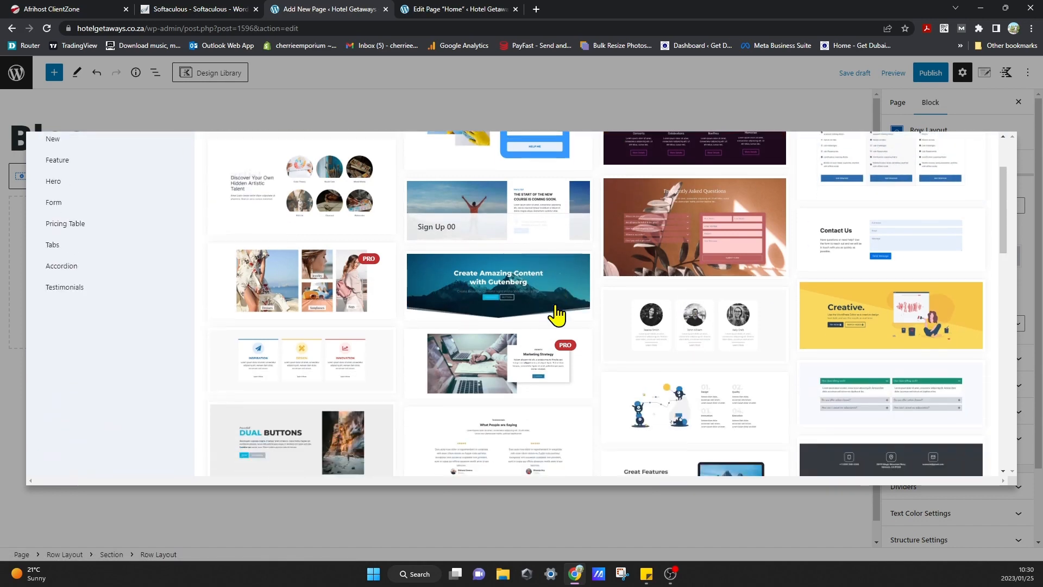
scroll(557, 314, "up", 3)
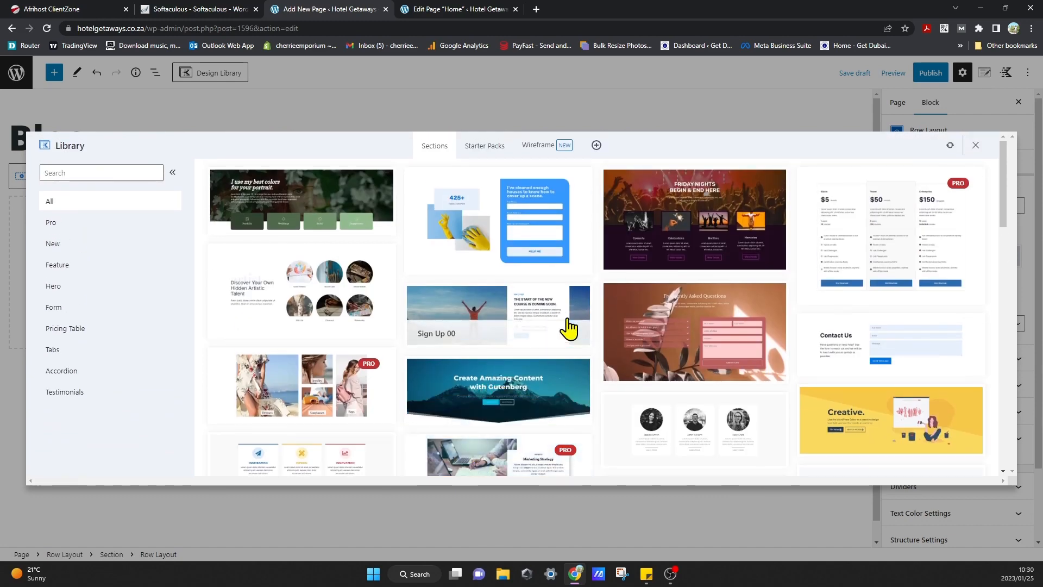
left_click(568, 328)
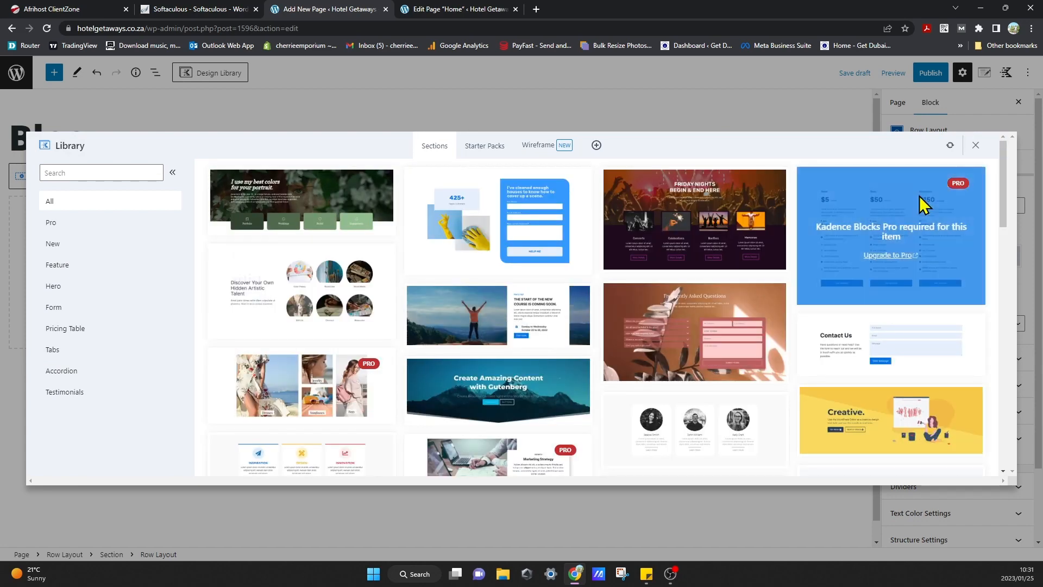
left_click(976, 145)
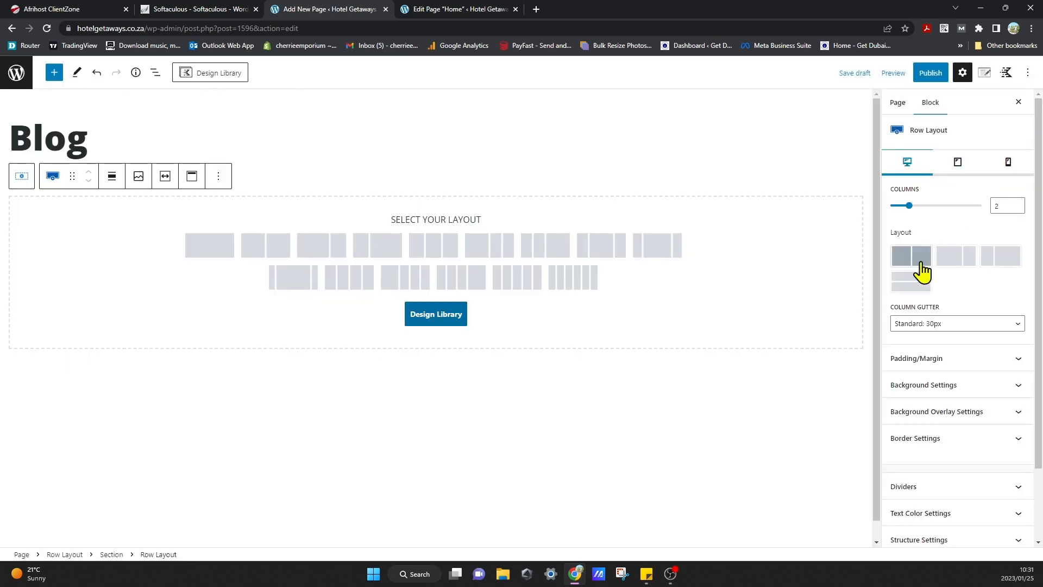
left_click(222, 247)
left_click(447, 223)
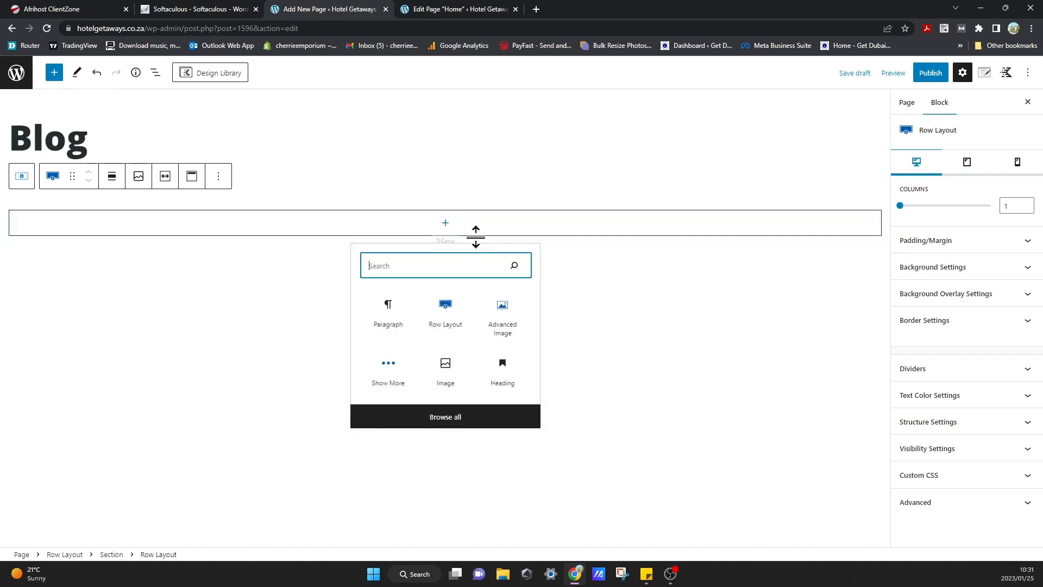
left_click(446, 318)
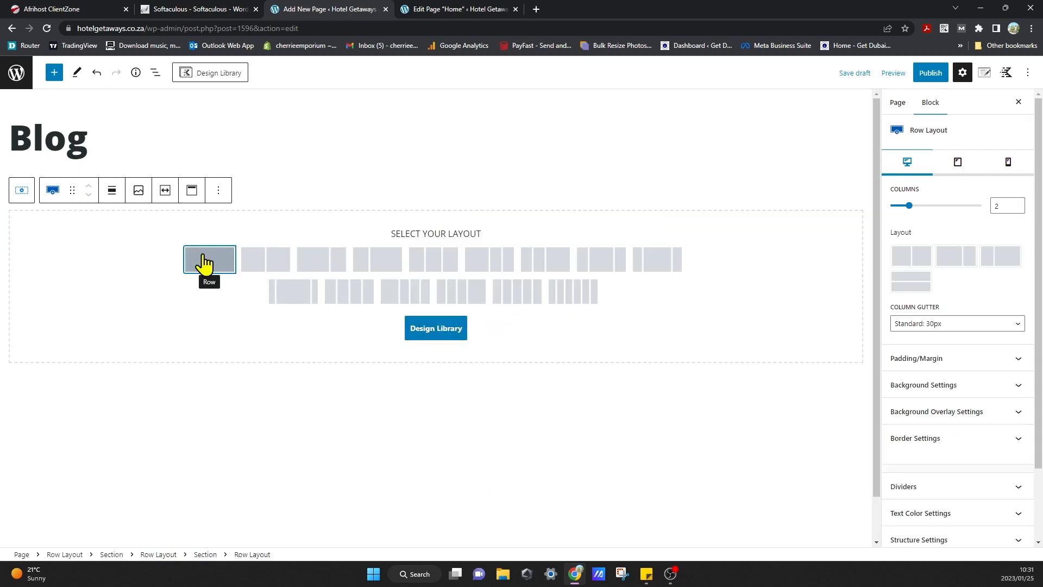
left_click(426, 329)
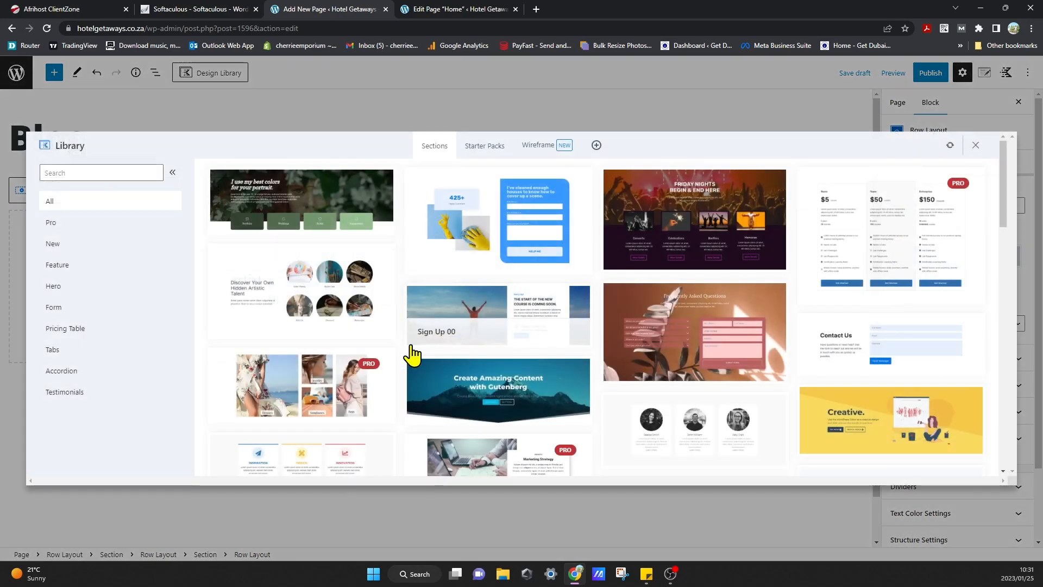
scroll(411, 348, "down", 15)
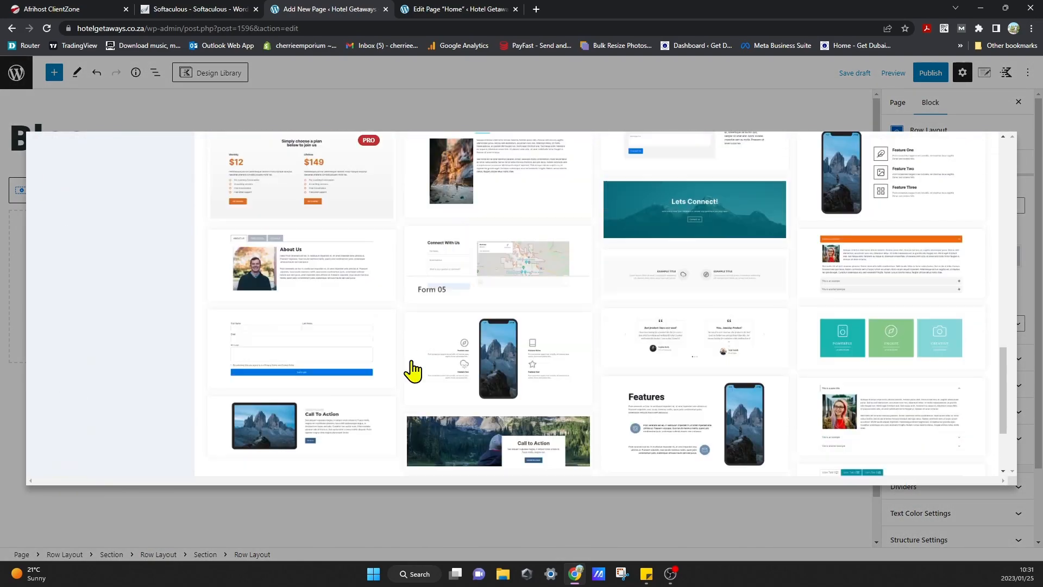
scroll(411, 369, "down", 3)
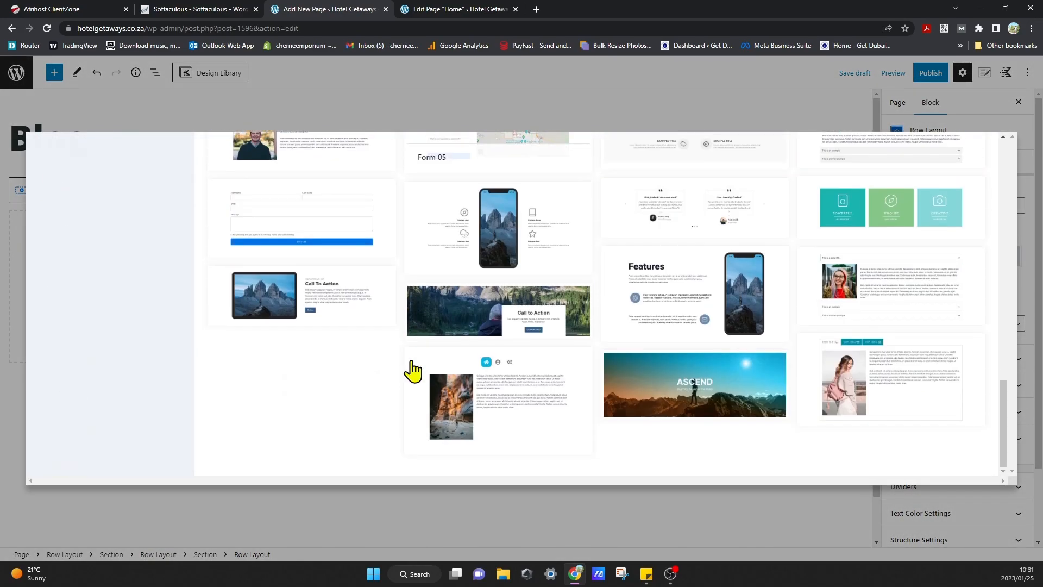
left_click(344, 308)
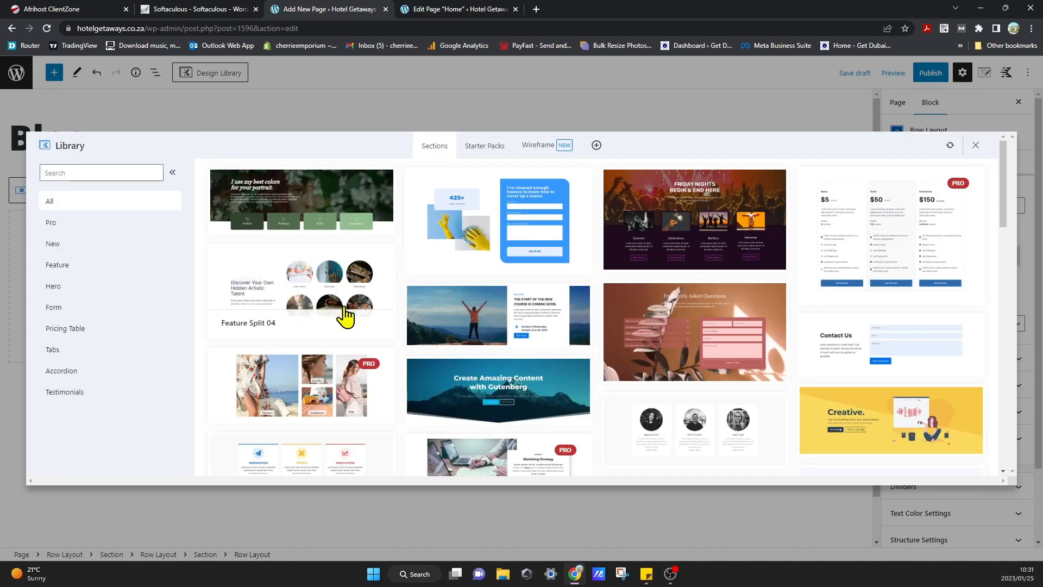
scroll(970, 415, "down", 15)
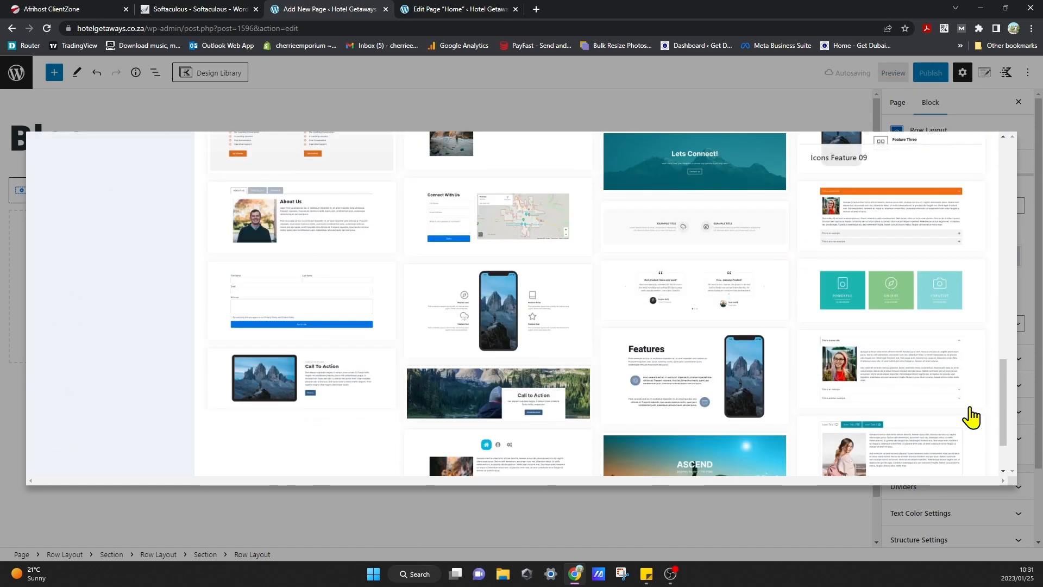
scroll(967, 413, "up", 15)
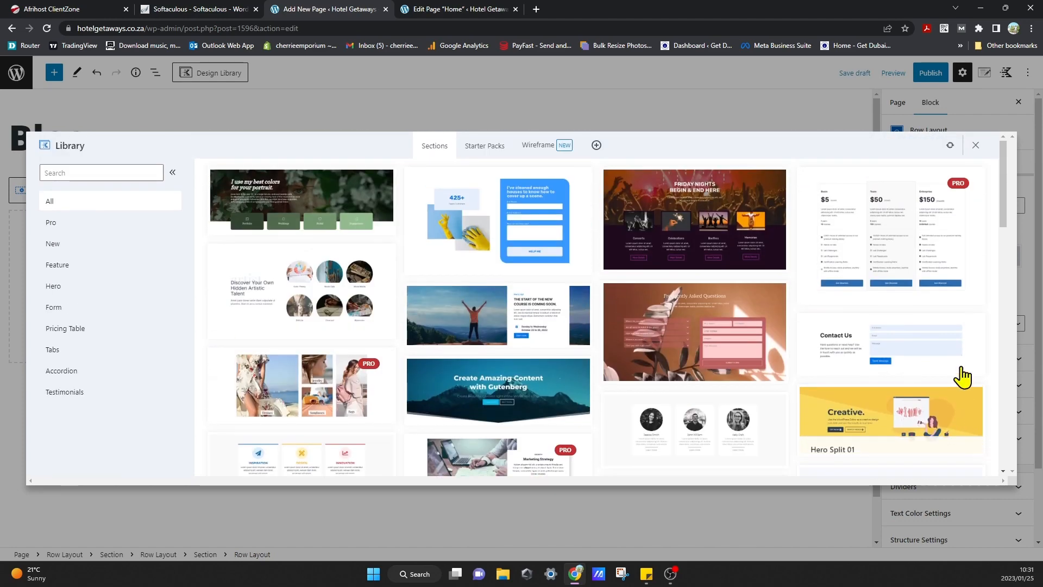
left_click(492, 145)
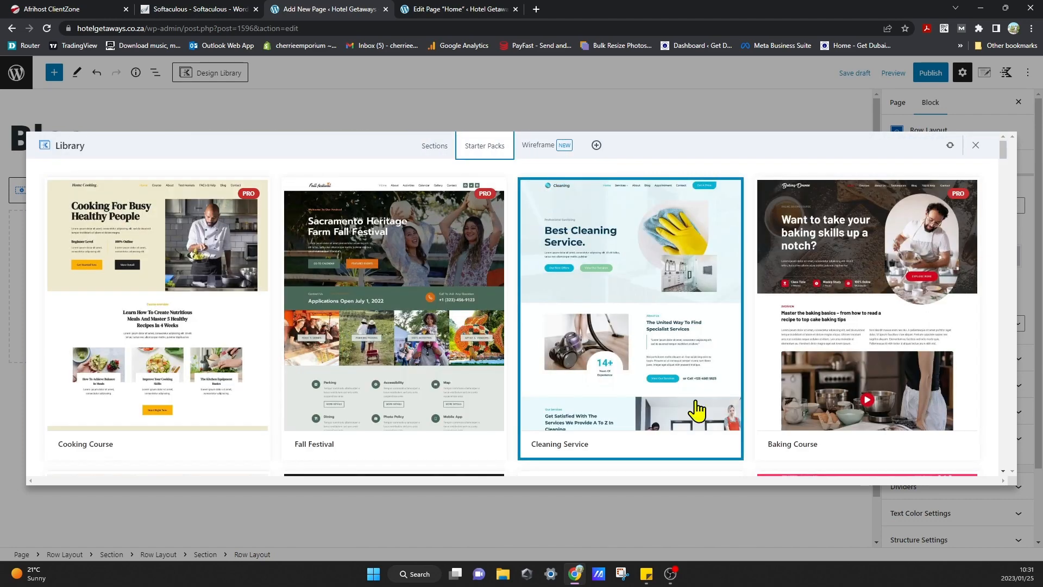
left_click(555, 145)
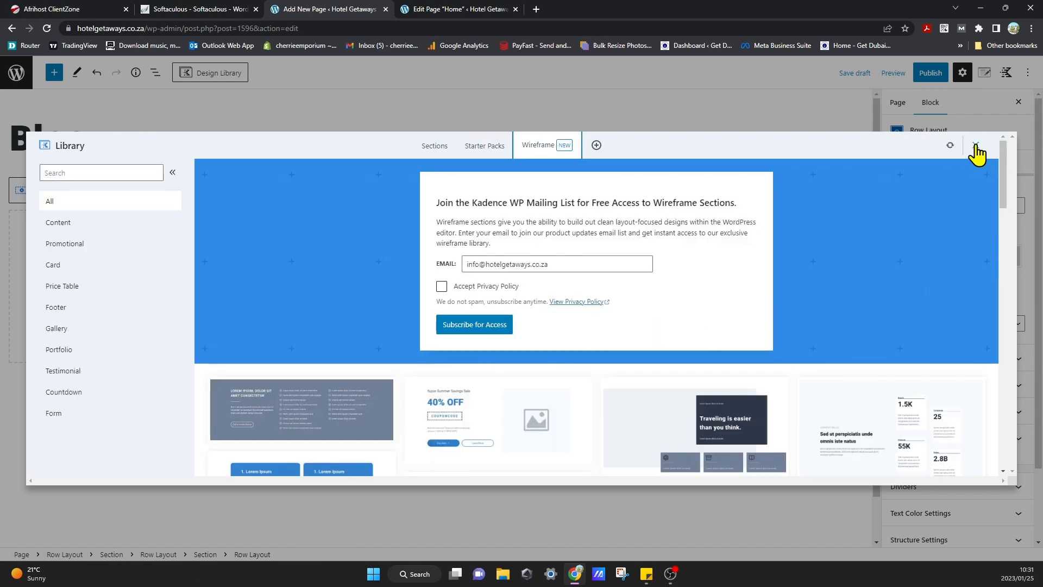
left_click(975, 146)
left_click(468, 379)
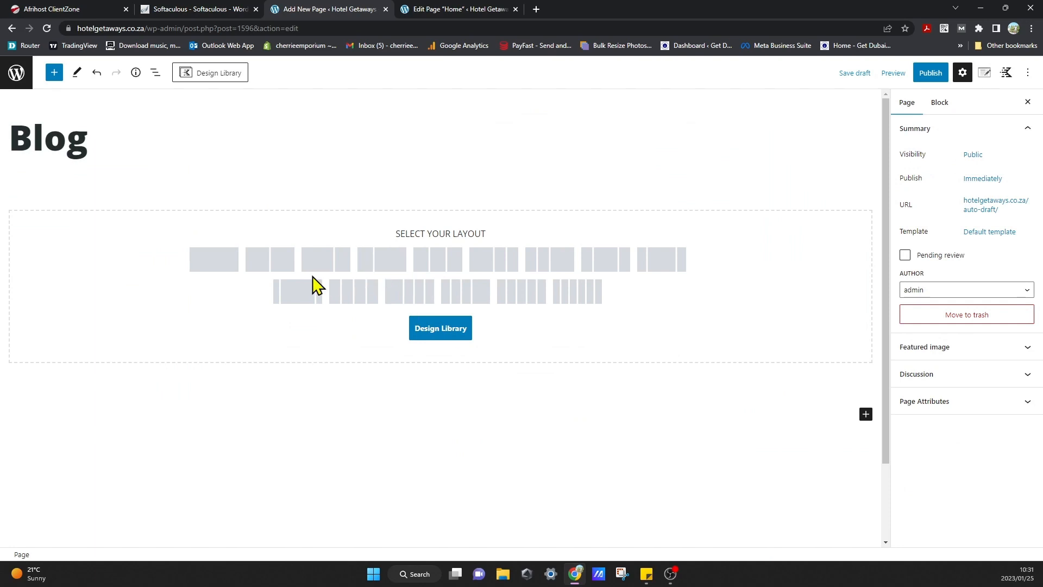
left_click(258, 267)
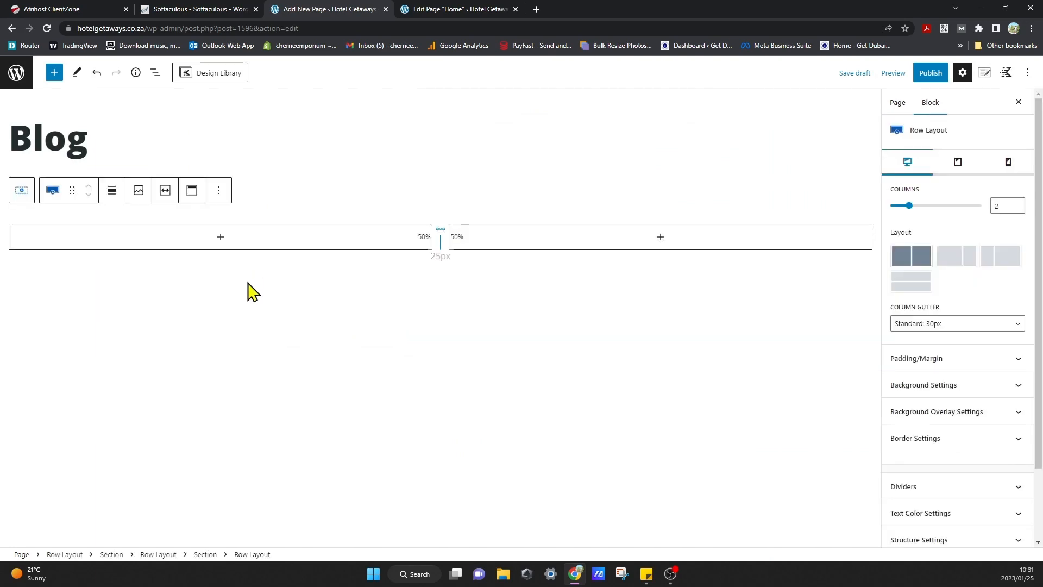
left_click(223, 241)
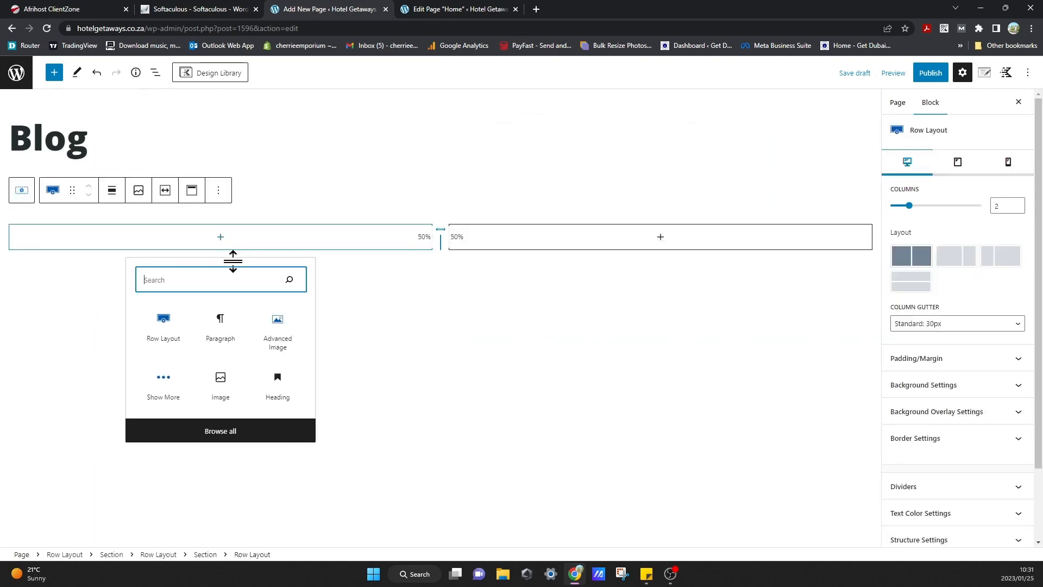
left_click(220, 380)
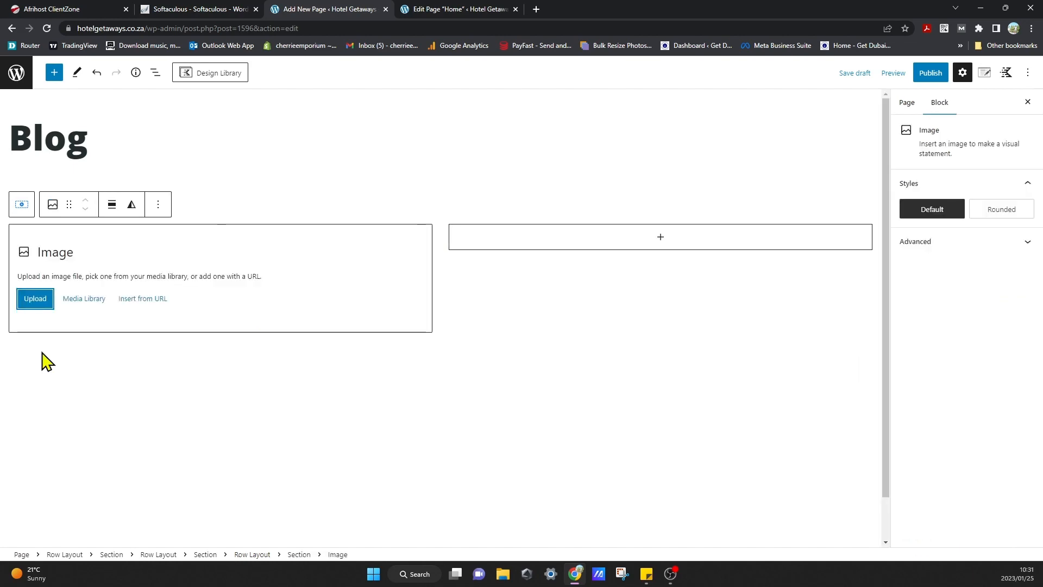
left_click(36, 298)
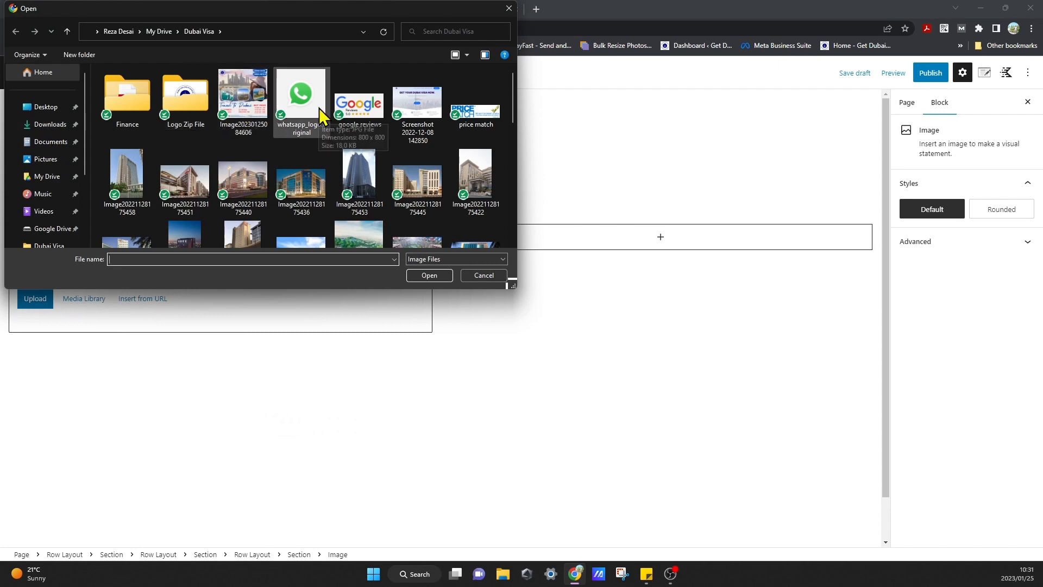
left_click(242, 95)
left_click(429, 274)
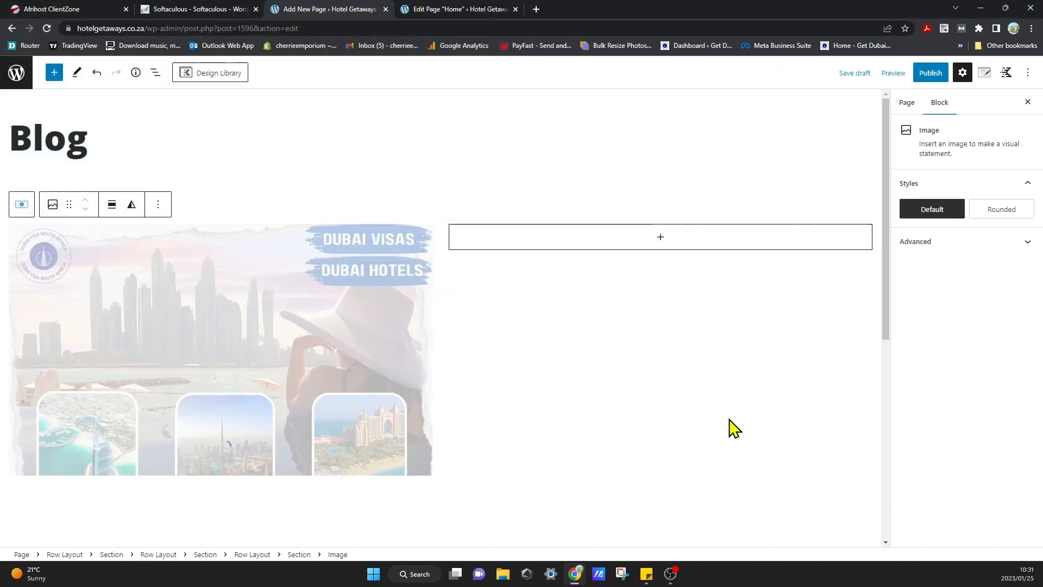
- Browse the full block list for the right column, then close it without adding anything
left_click(664, 238)
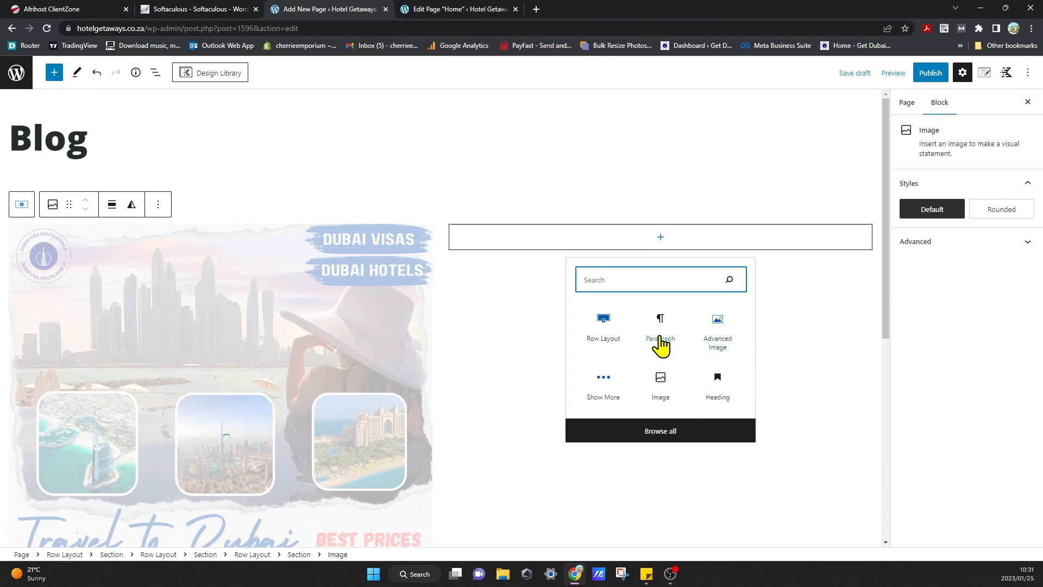
left_click(667, 433)
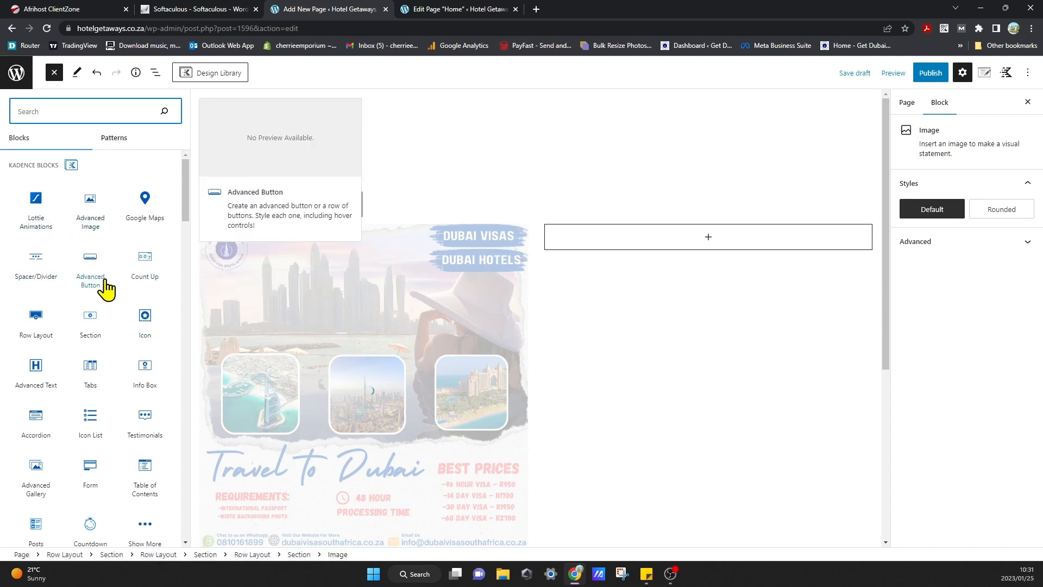
scroll(113, 443, "down", 1)
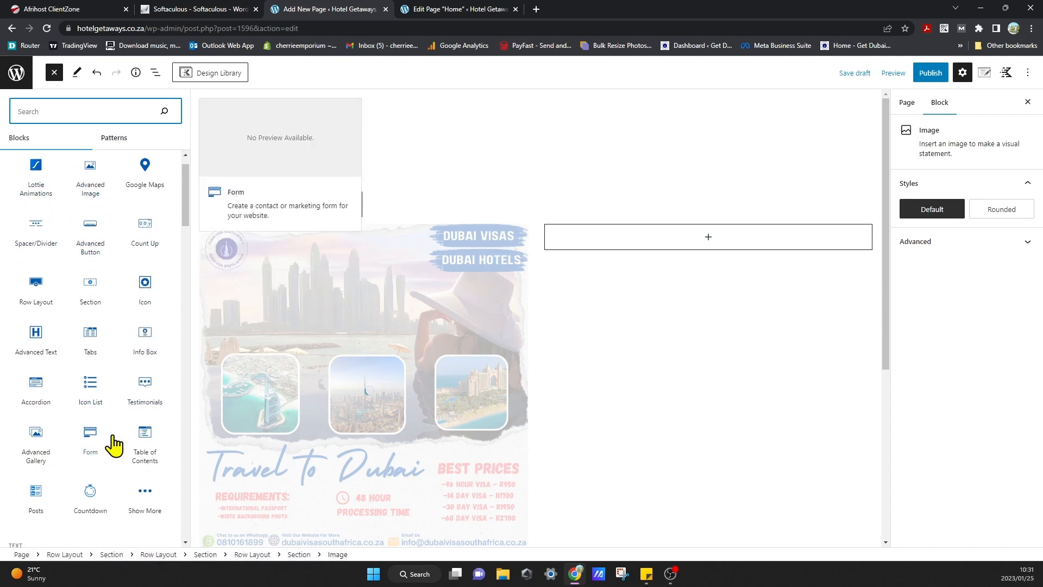
key("Escape")
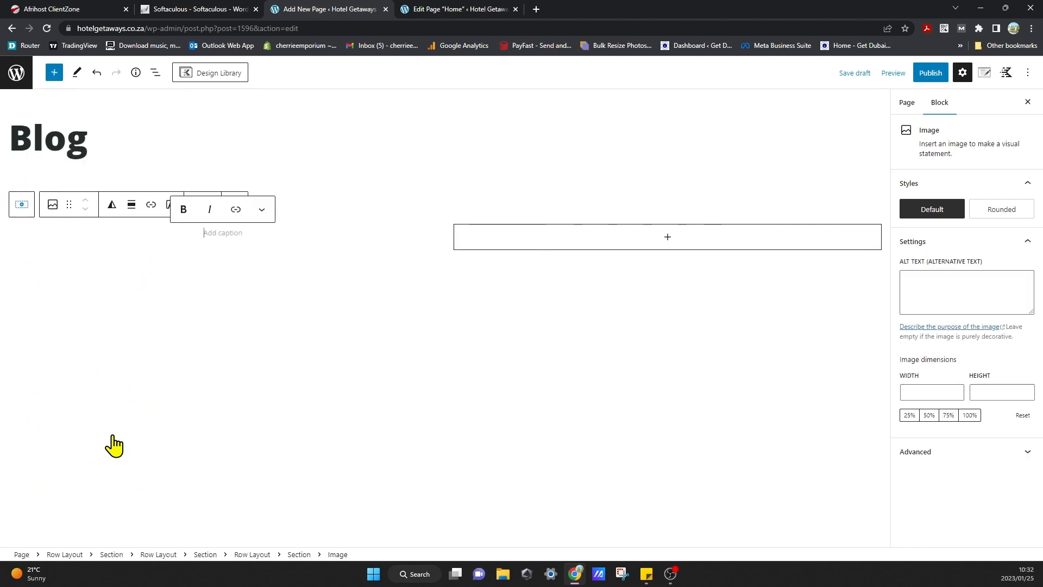
- Add a Paragraph block in the right column reading 'This is what we looking for in Dubai'
left_click(664, 239)
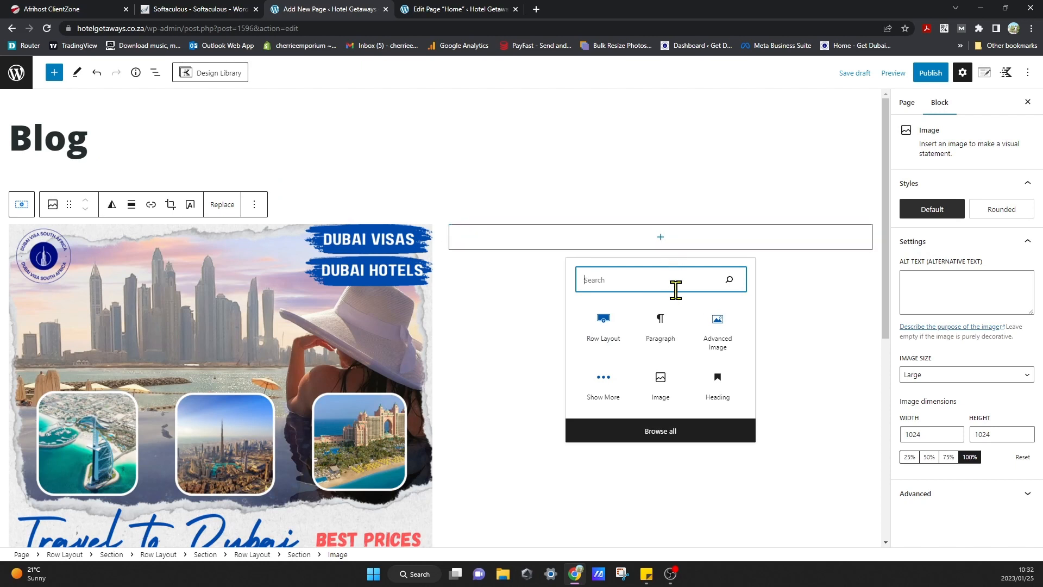
type("text")
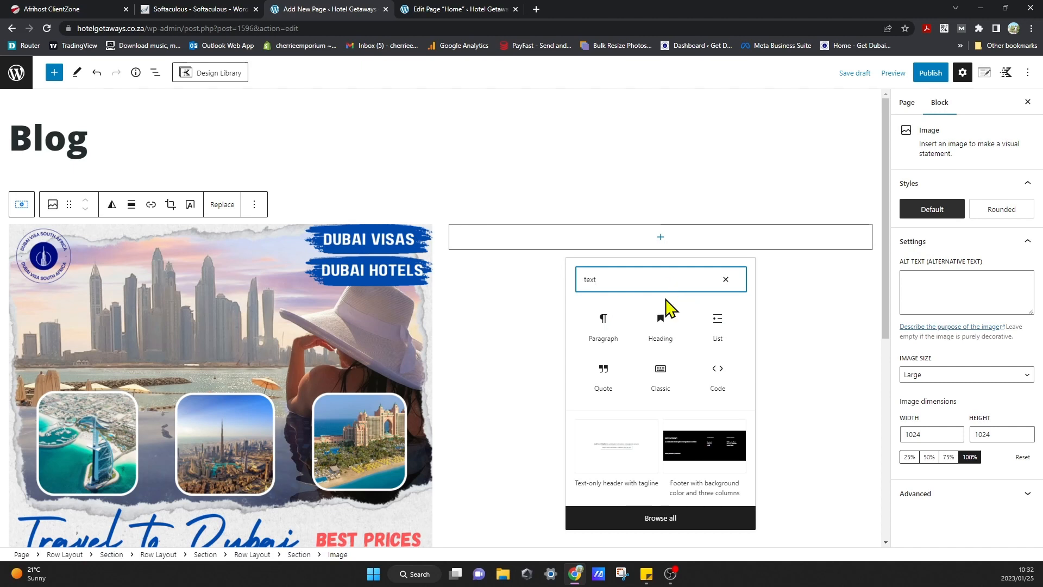
left_click(604, 327)
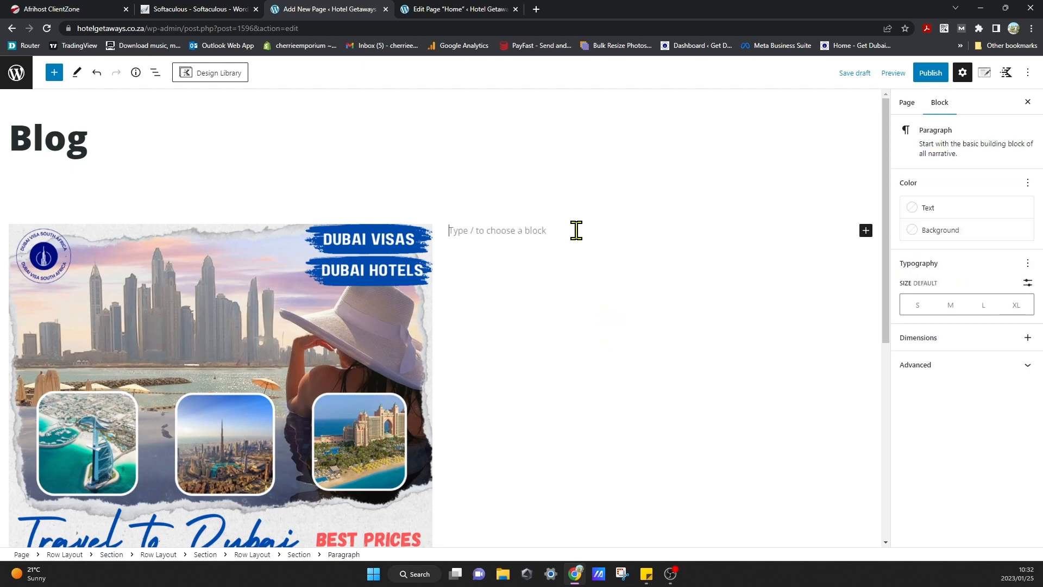
type("This is what we looking for in Dubai")
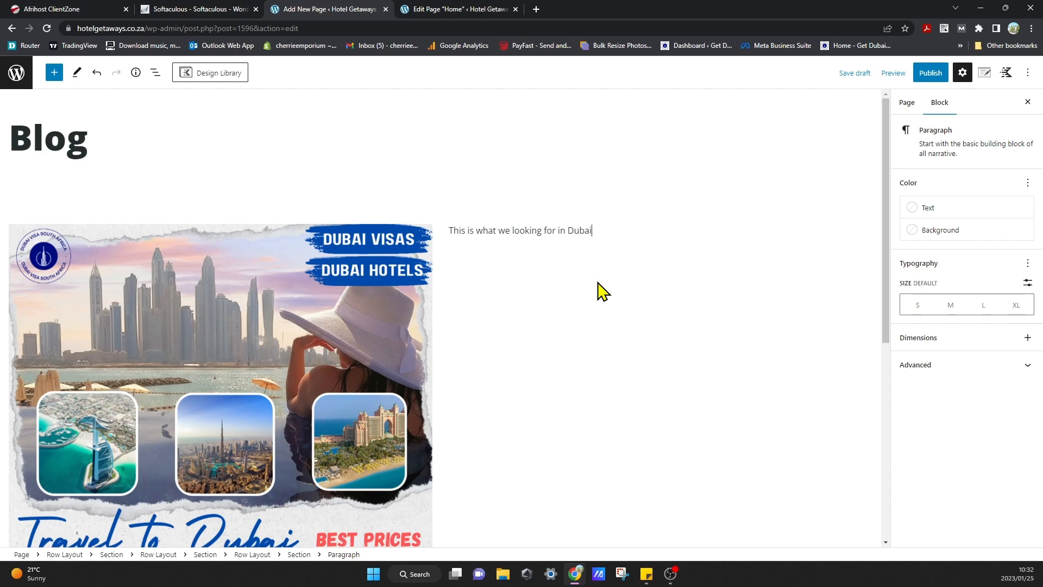
- Center the paragraph text and make it bold
left_click(627, 328)
left_click(617, 234)
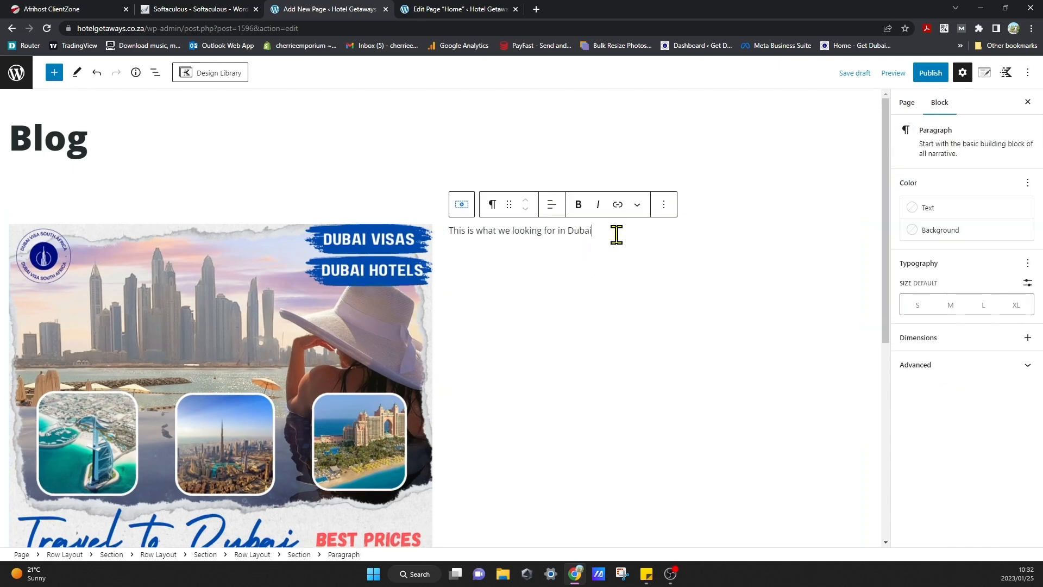
left_click(552, 204)
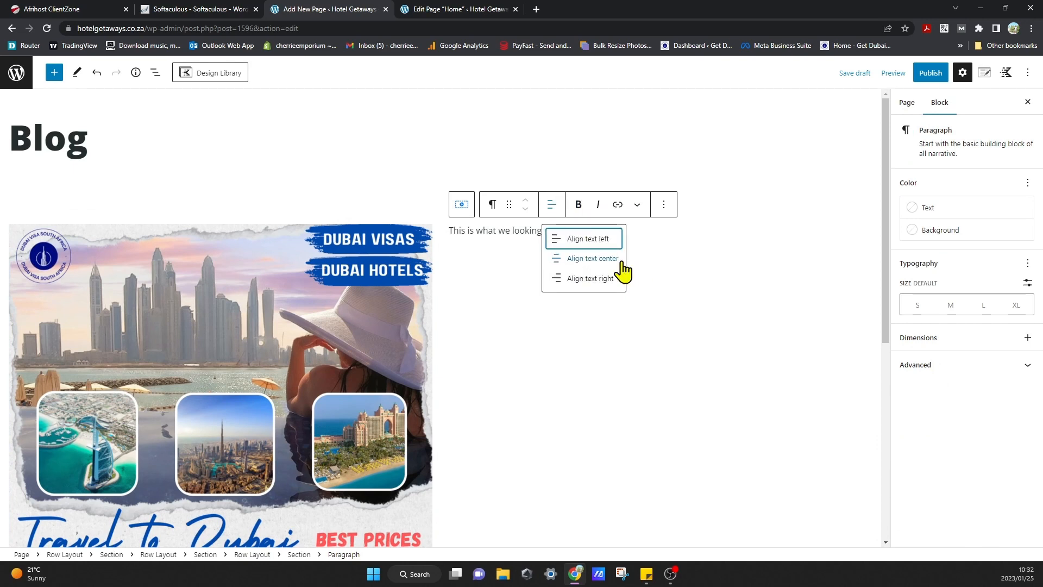
left_click(622, 261)
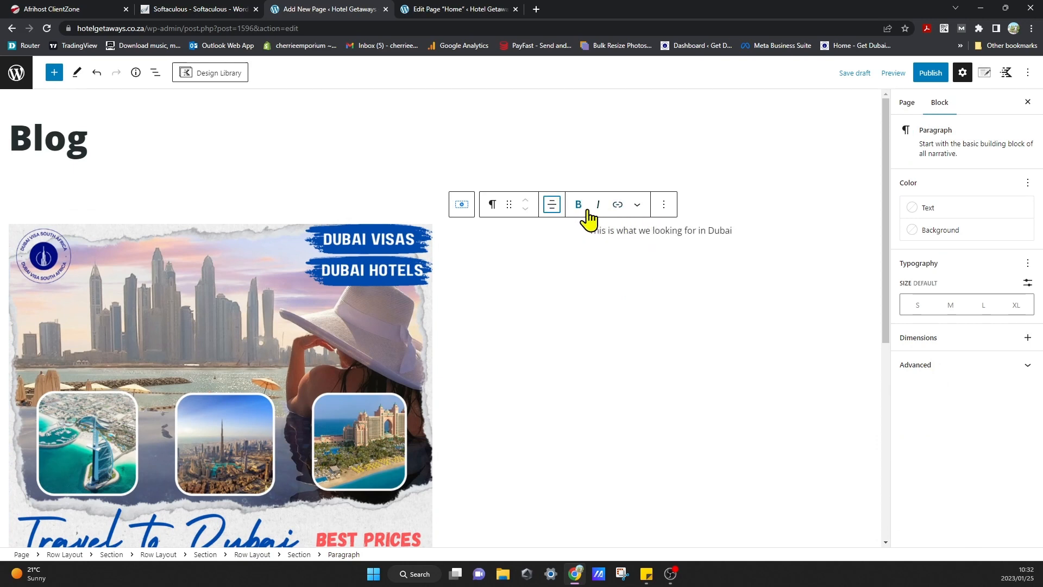
left_click_drag(785, 231, 556, 229)
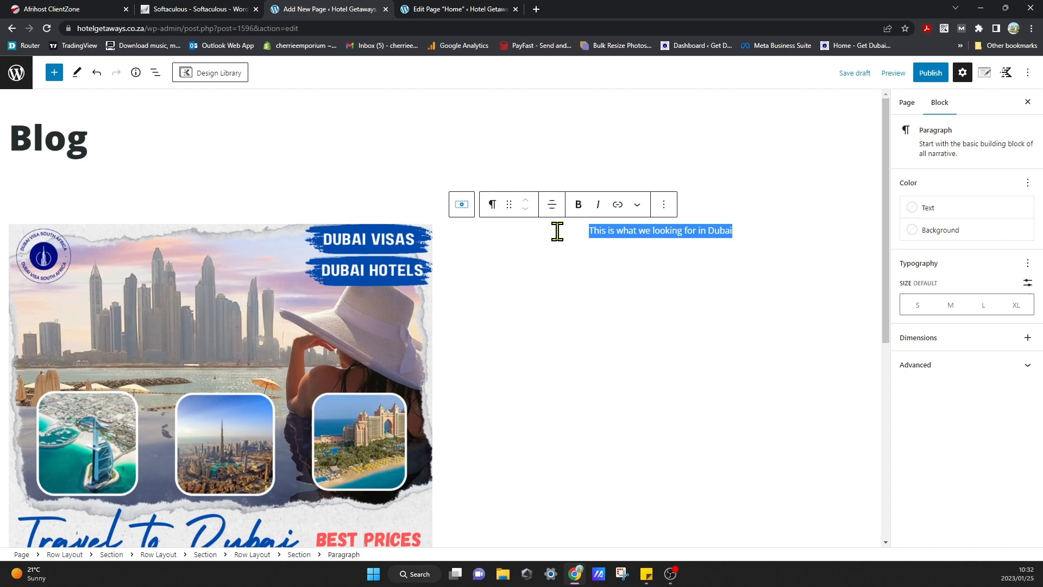
left_click(578, 204)
left_click(624, 314)
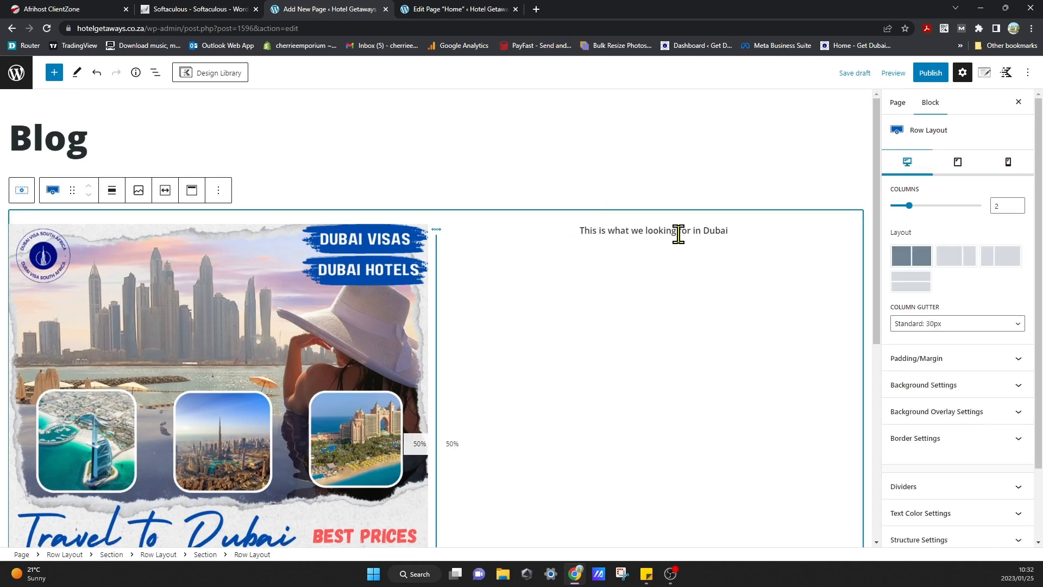
- Remove the image-and-paragraph Row Layout, then leave the unsaved Blog editor for the Pages list
left_click(218, 190)
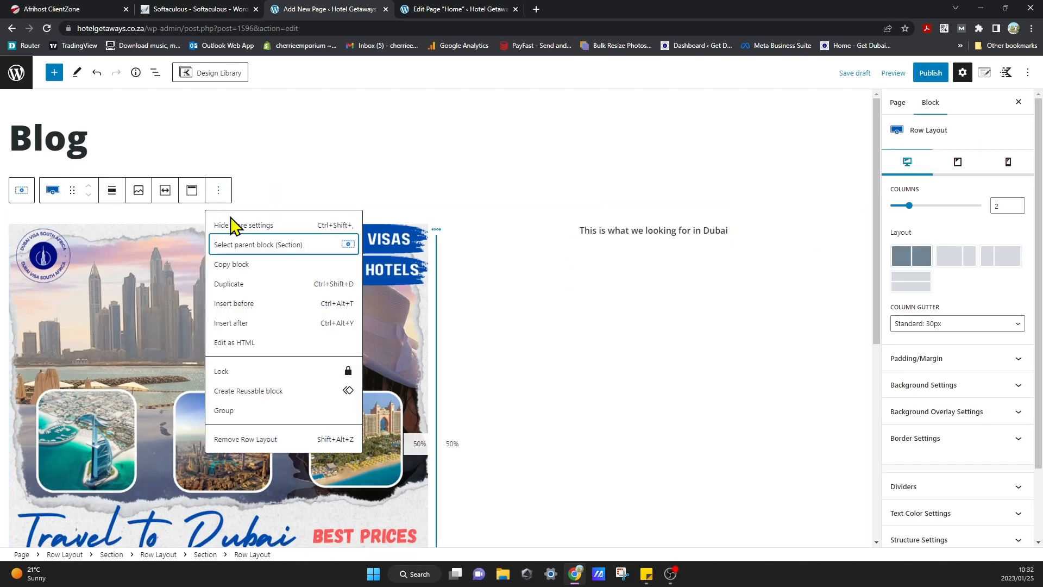
left_click(332, 440)
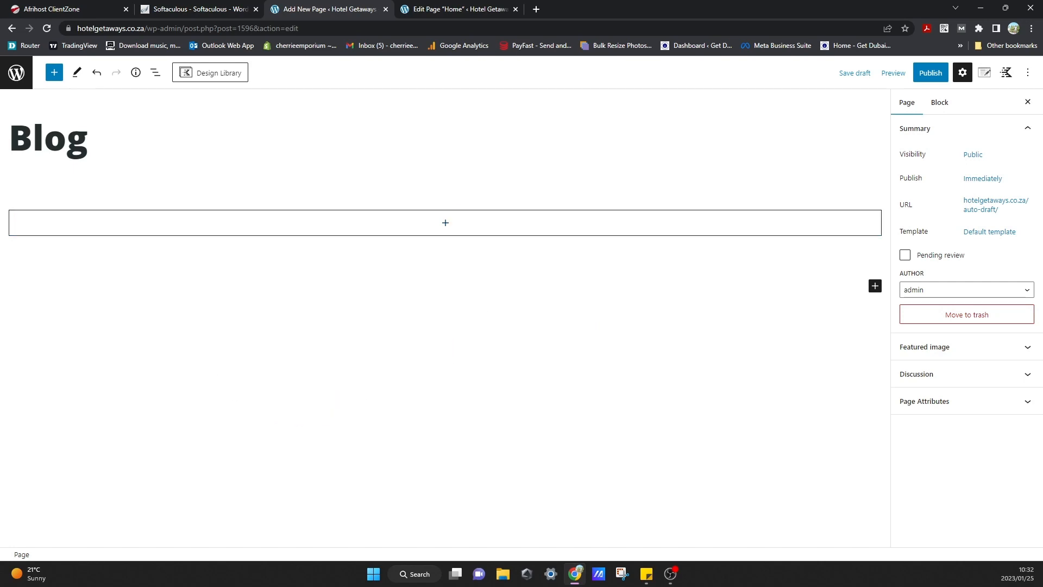
left_click(19, 81)
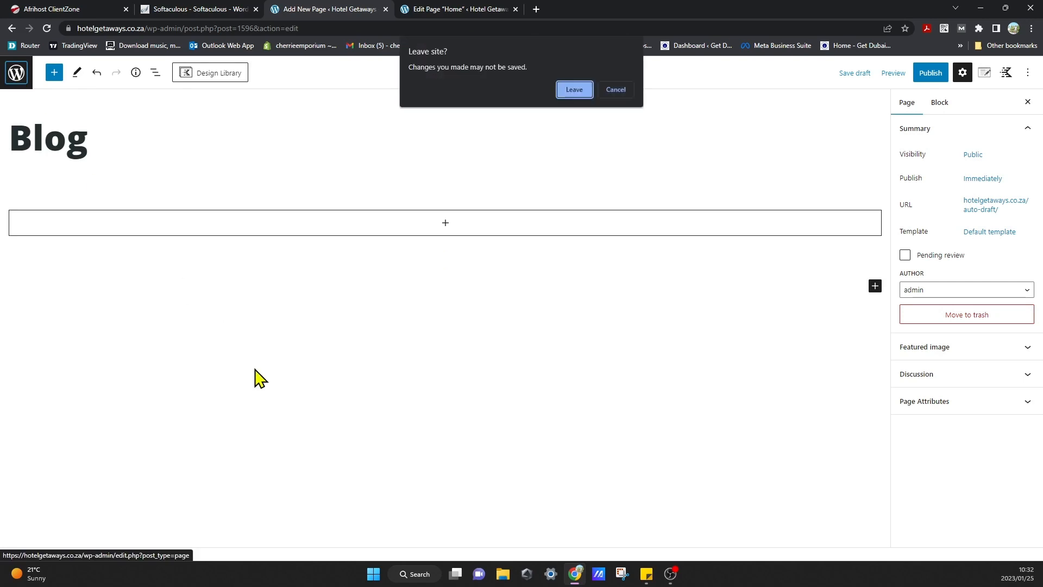
left_click(574, 91)
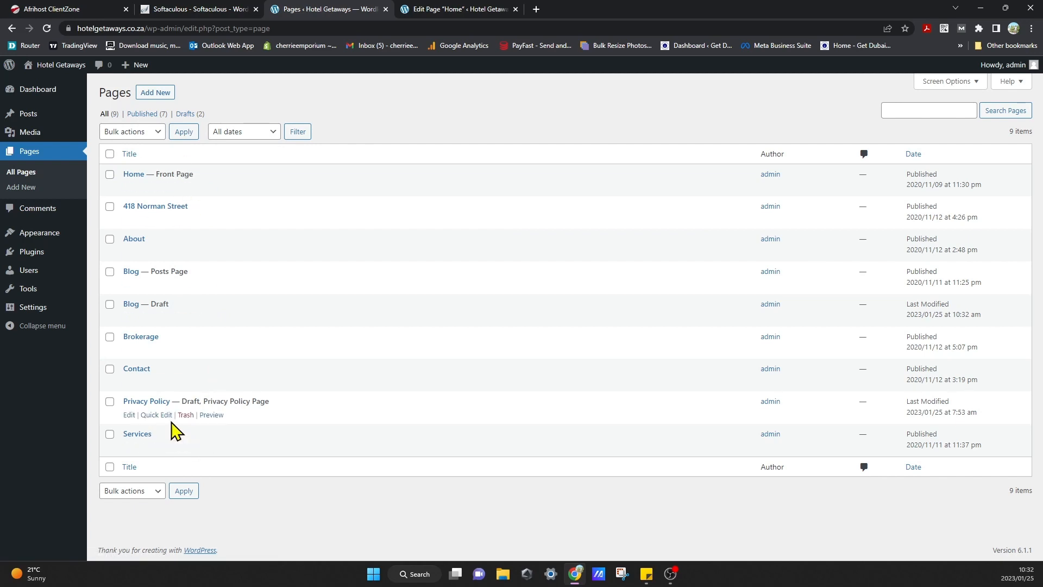
- Open the Contact page and look over its banner, intro section and address details
left_click(139, 369)
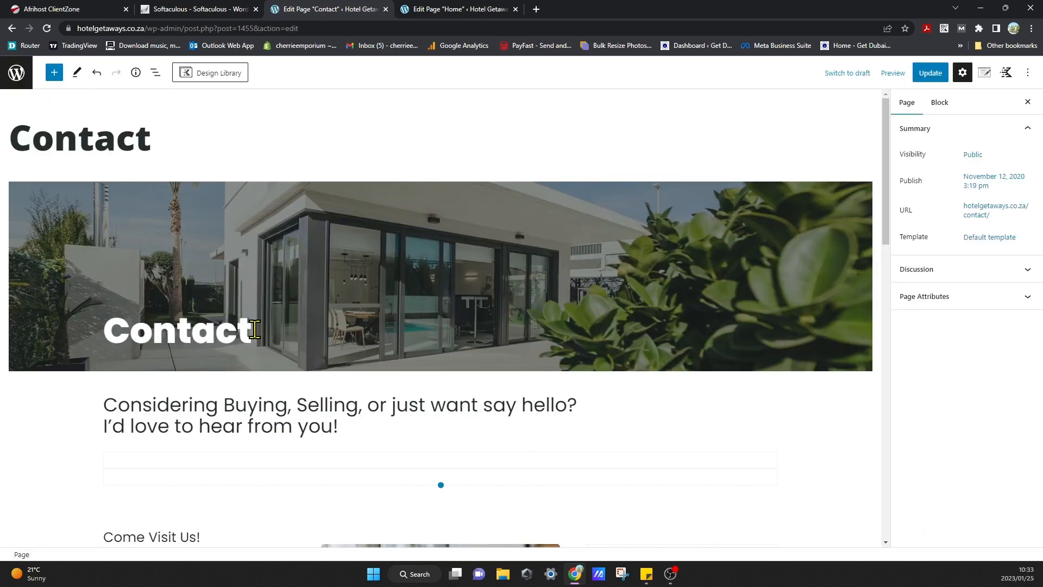
left_click(254, 328)
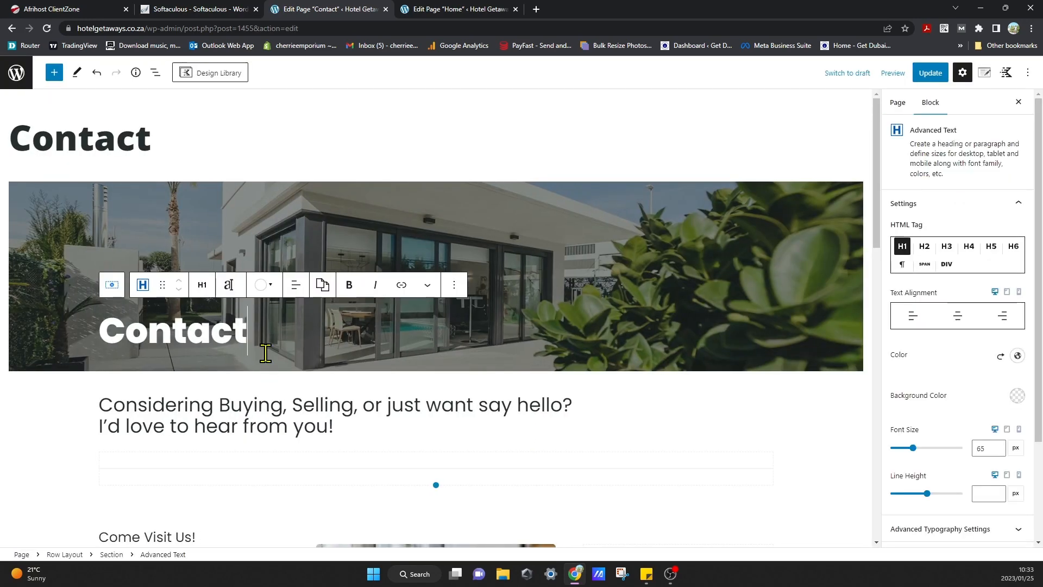
left_click(560, 233)
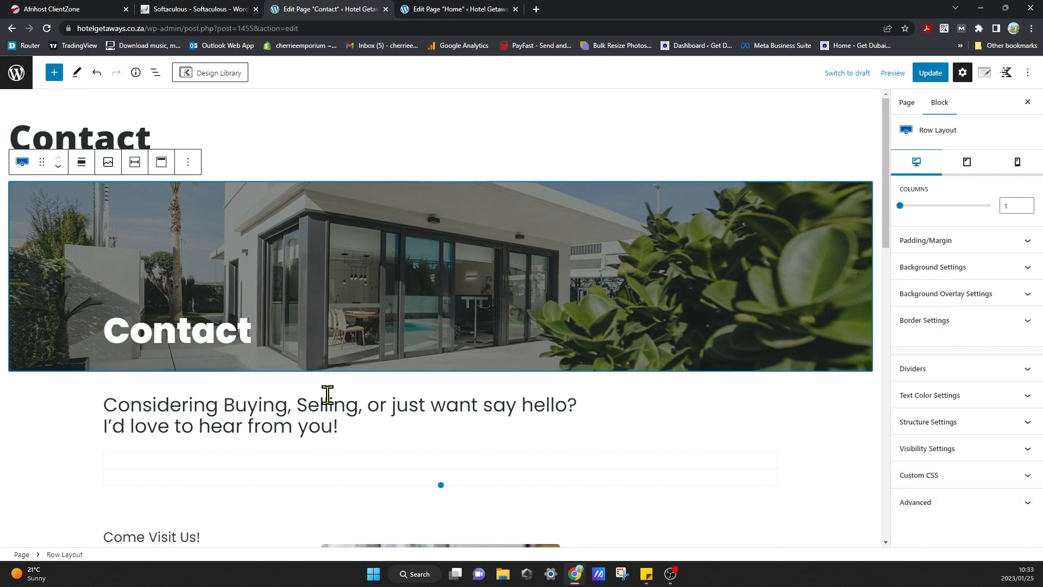
left_click_drag(329, 428, 117, 410)
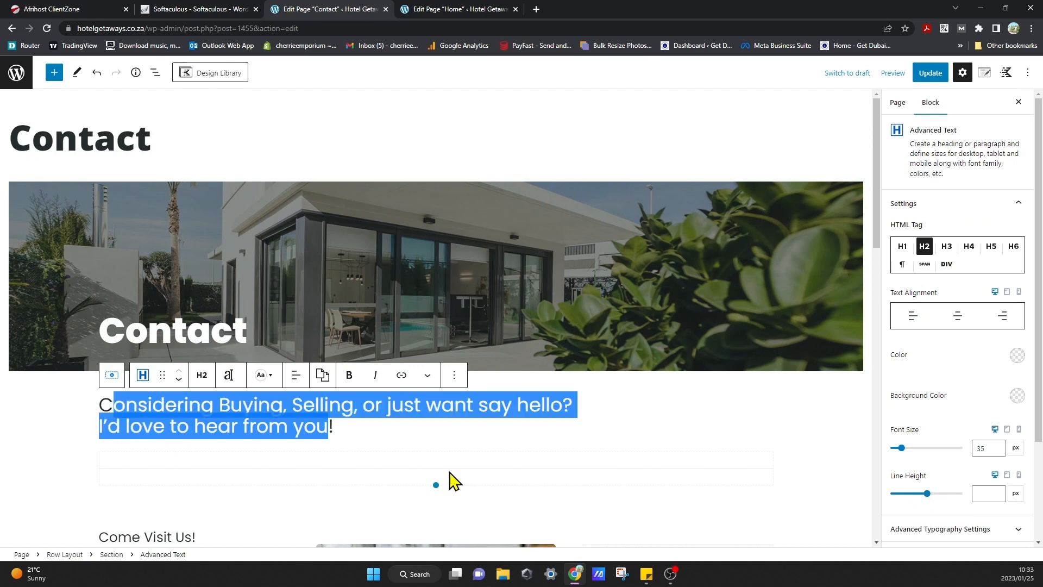
left_click(424, 445)
scroll(426, 451, "down", 4)
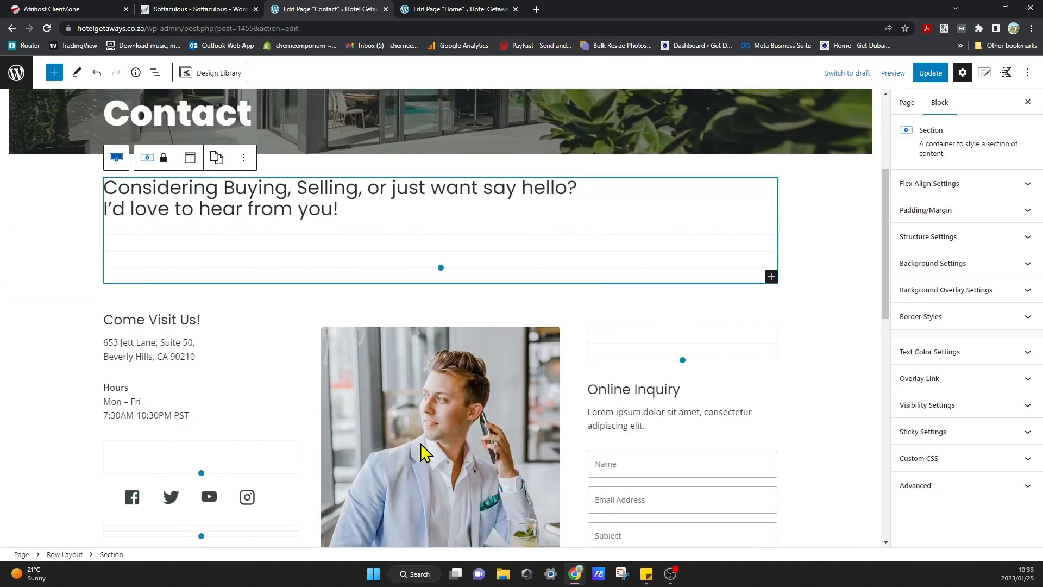
left_click(230, 363)
scroll(182, 393, "down", 3)
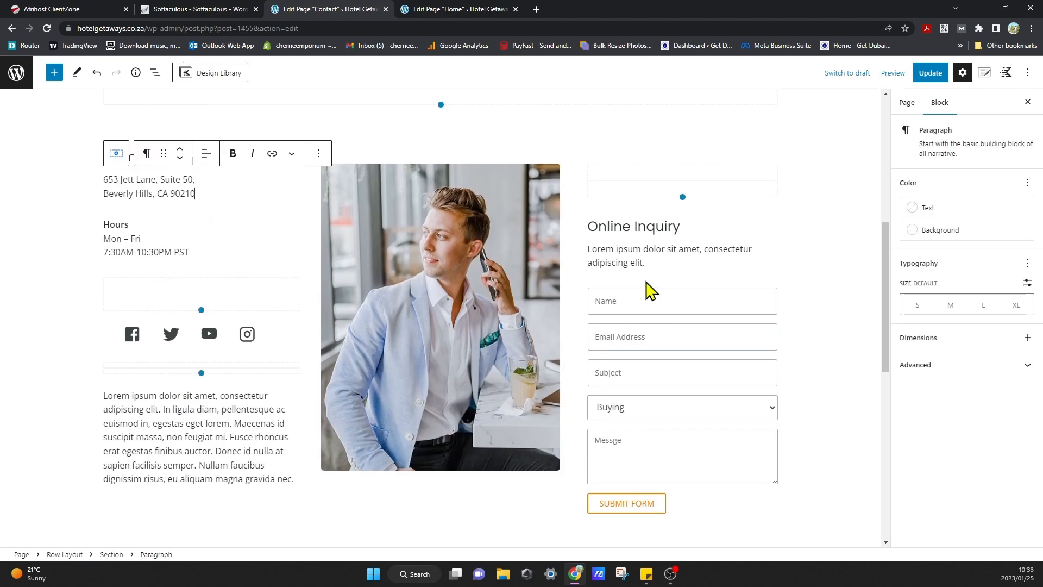
scroll(671, 501, "down", 5)
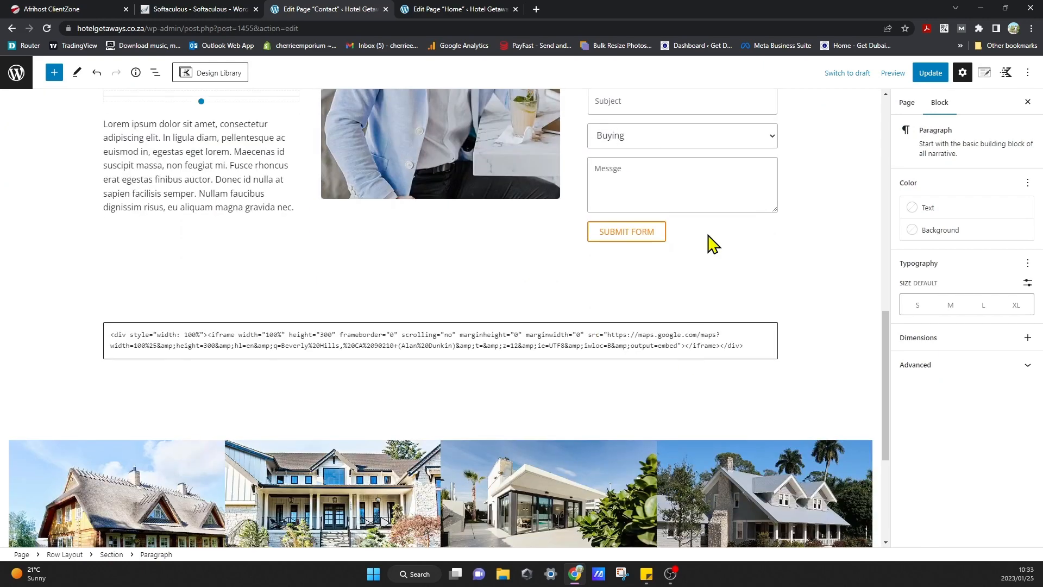
scroll(690, 314, "up", 1)
scroll(690, 307, "up", 5)
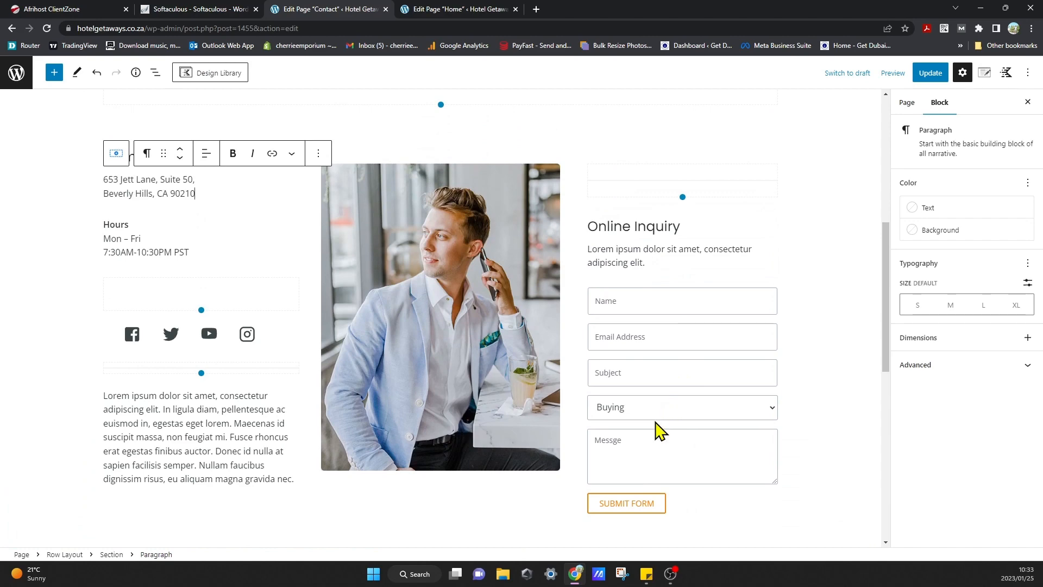
scroll(660, 431, "down", 5)
- Select the Online Inquiry form and expand, then collapse, its Email Settings
left_click(718, 276)
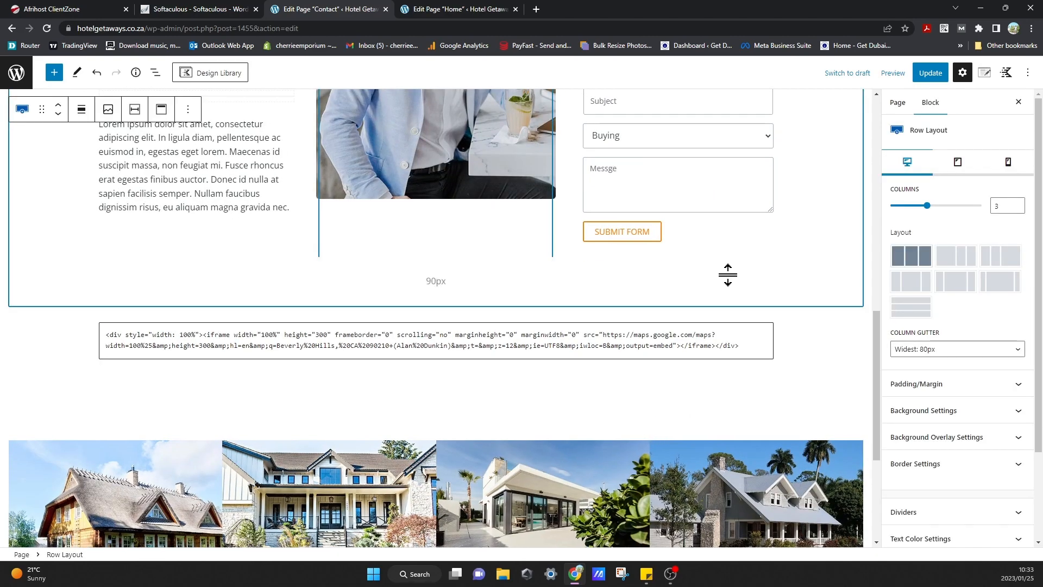
scroll(728, 275, "up", 3)
left_click(777, 215)
scroll(975, 370, "down", 1)
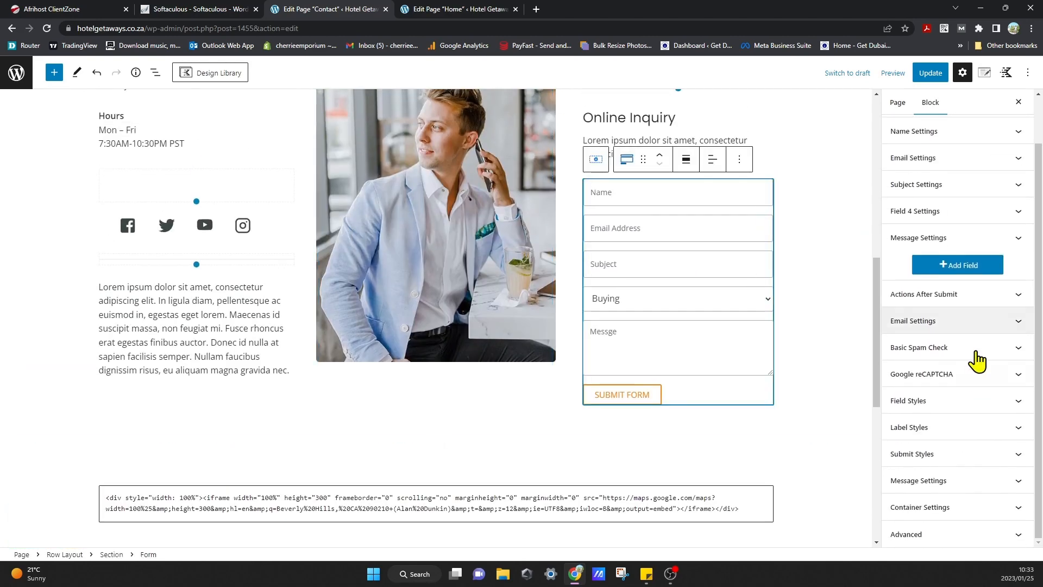
left_click(985, 322)
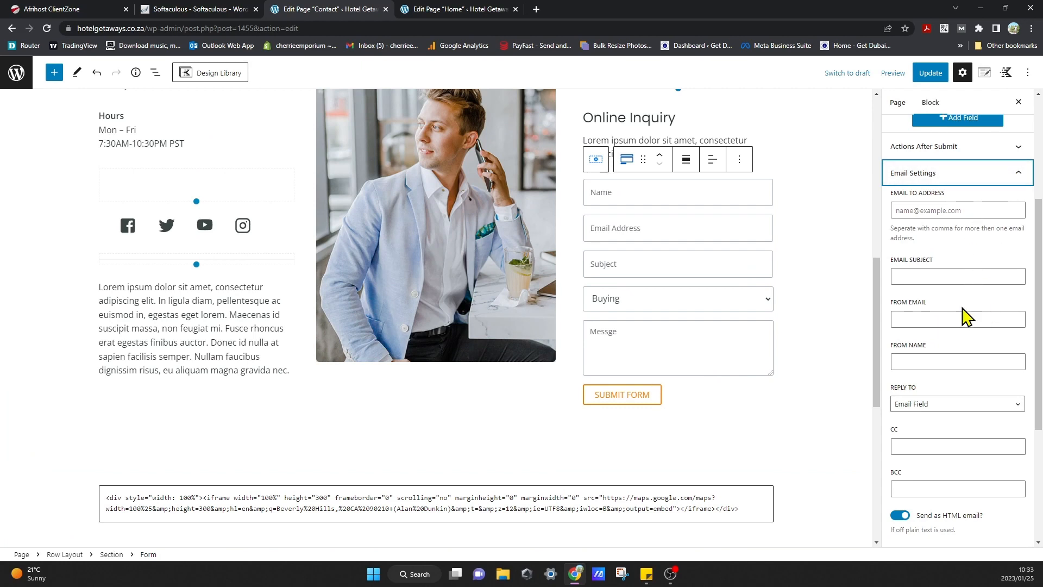
left_click(986, 172)
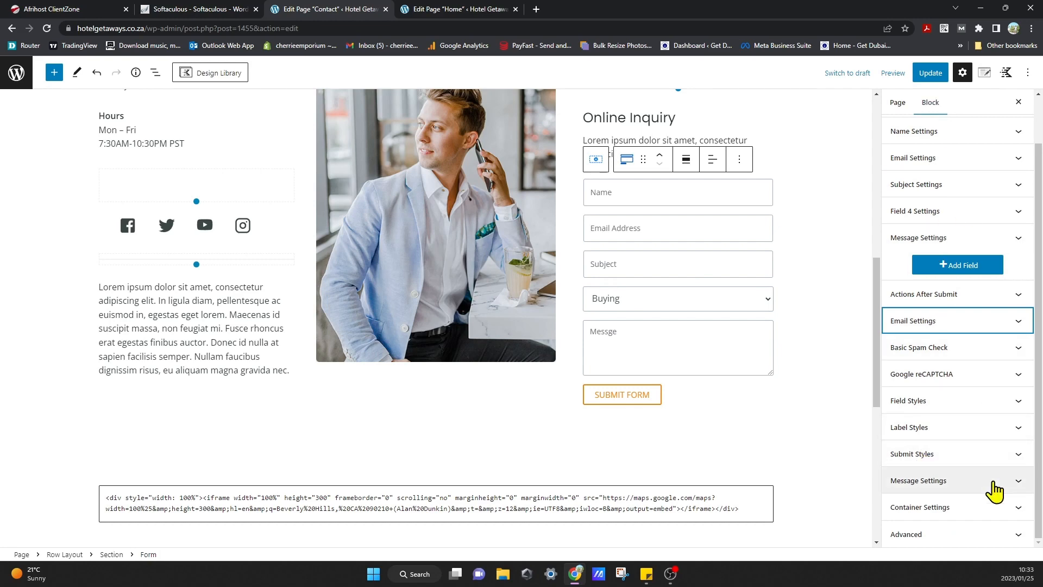
scroll(756, 438, "up", 8)
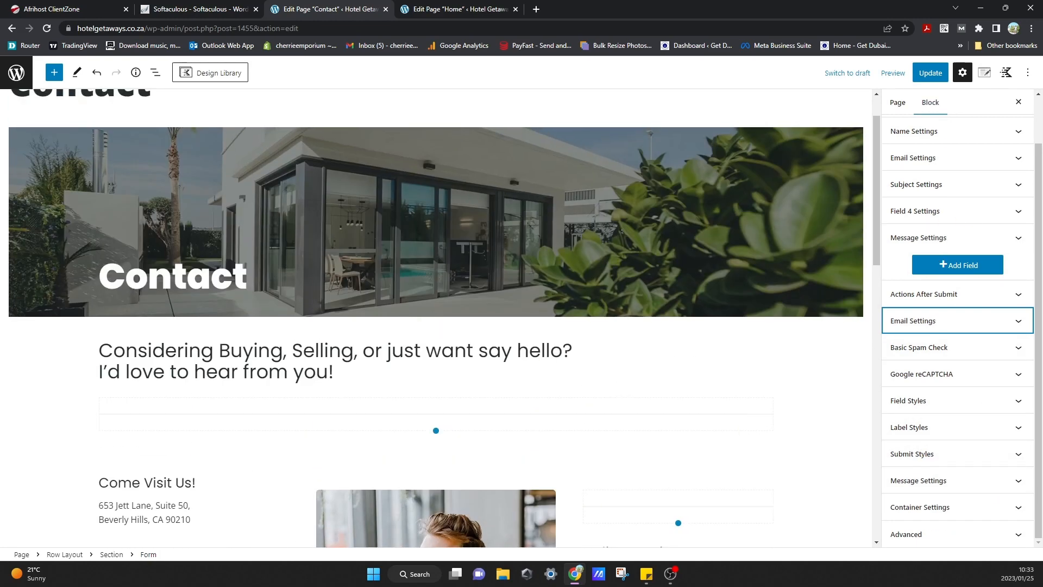
- Leave the Contact editor, confirming Leave, to get back to the Pages list
left_click(16, 72)
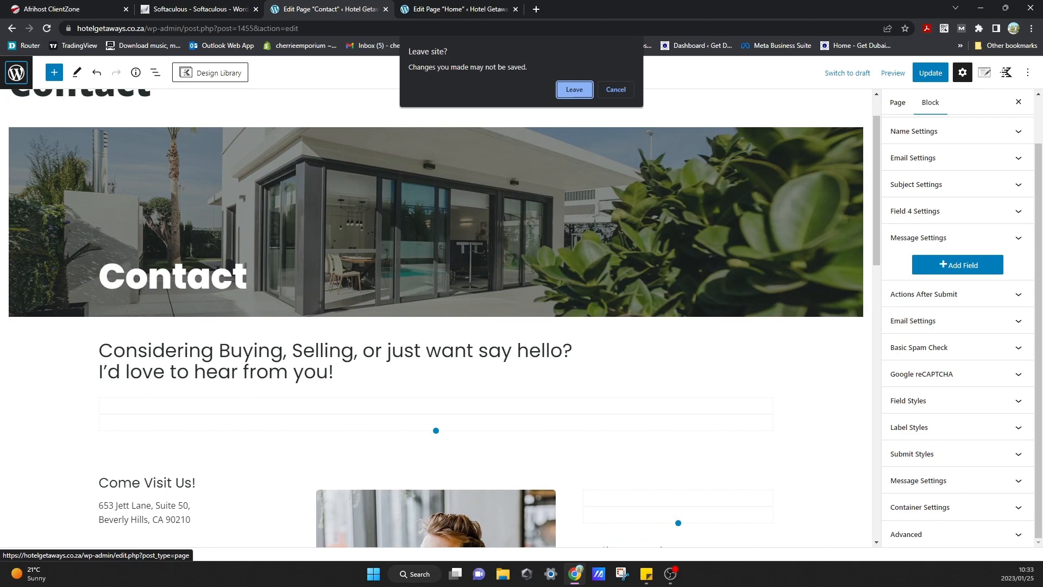
left_click(573, 90)
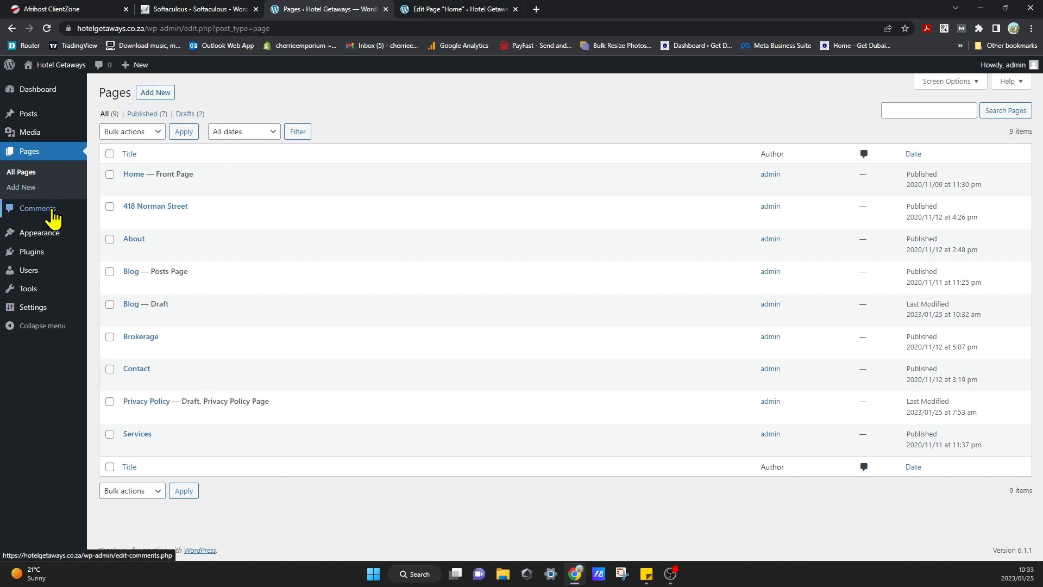
mouse_move(61, 267)
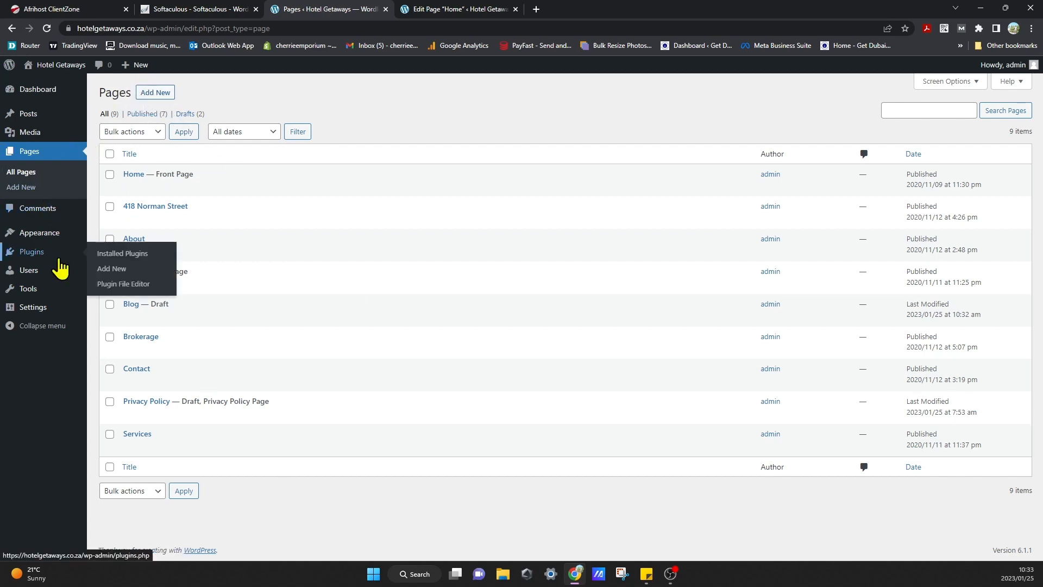
- Search Add Plugins for 'whatsapp', then install and activate Joinchat
left_click(114, 268)
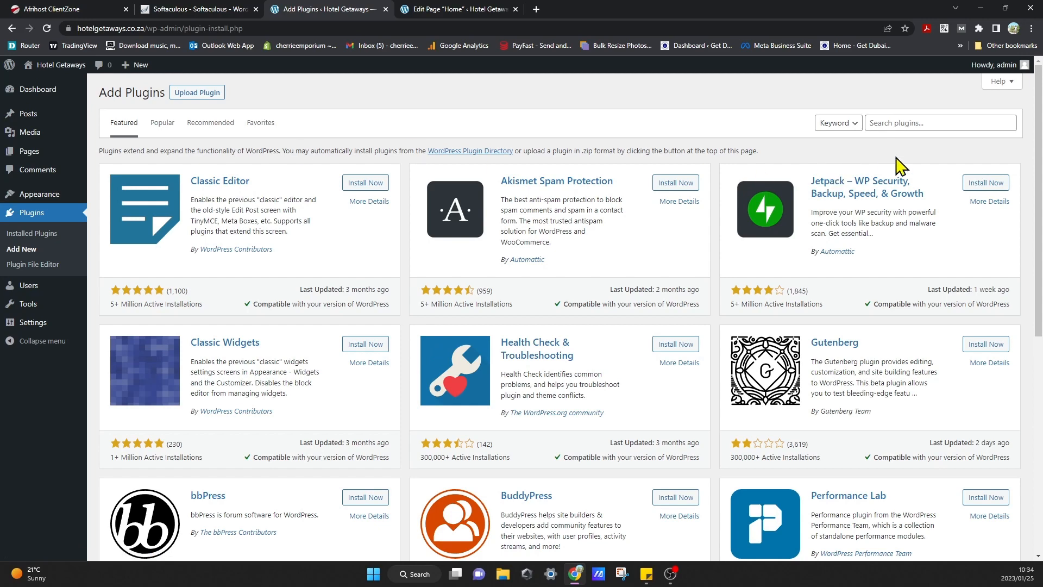
left_click(922, 123)
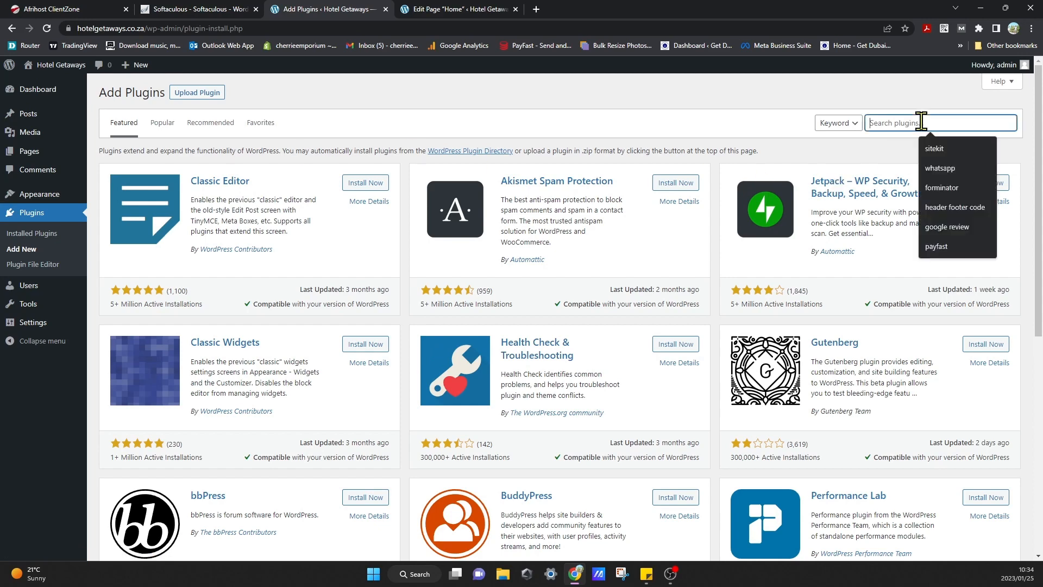
left_click(922, 173)
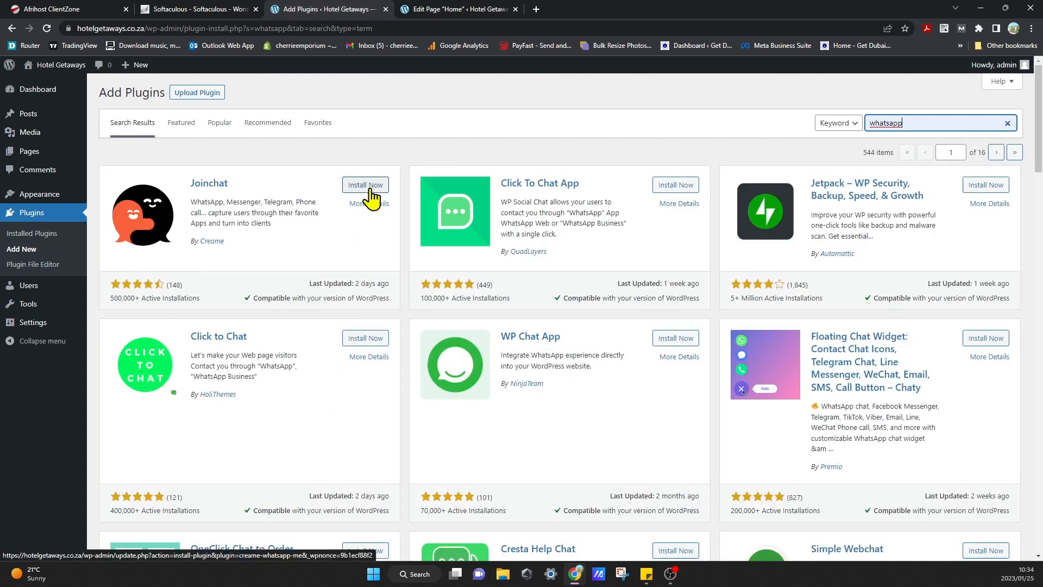
left_click(371, 189)
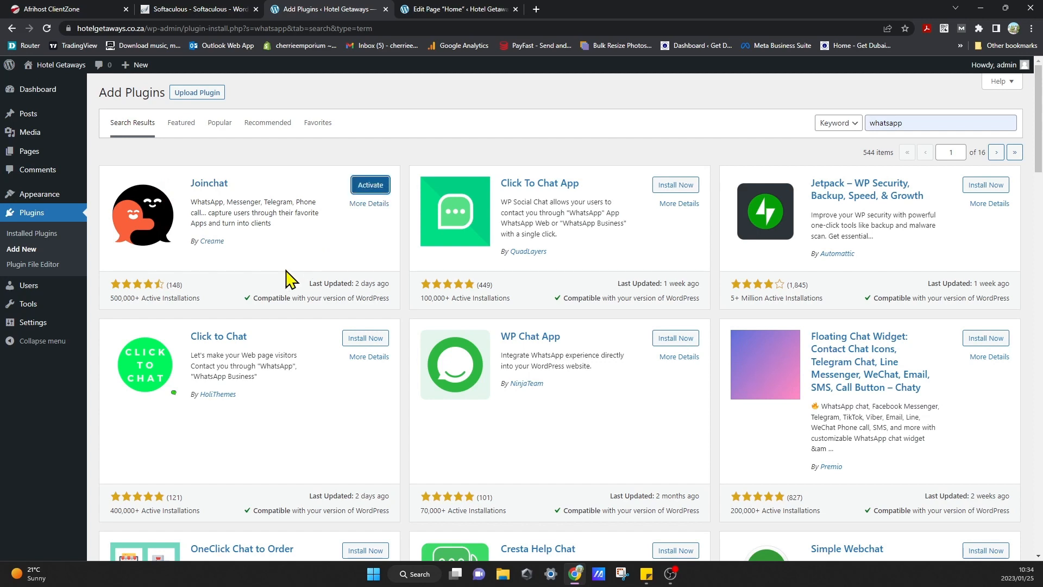
left_click(368, 187)
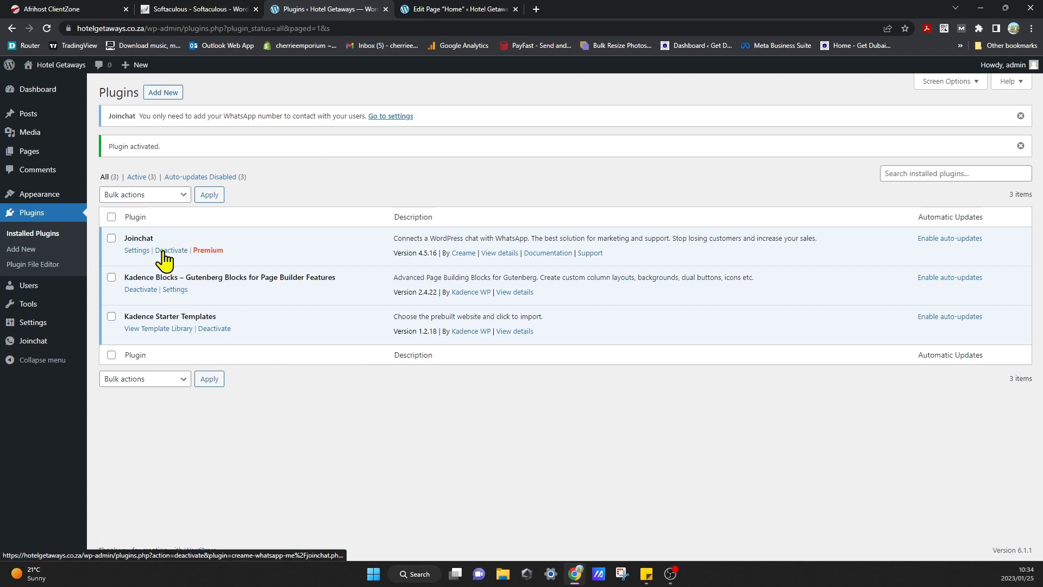
- Open the Joinchat plugin settings and scroll through its General WhatsApp button options
left_click(44, 342)
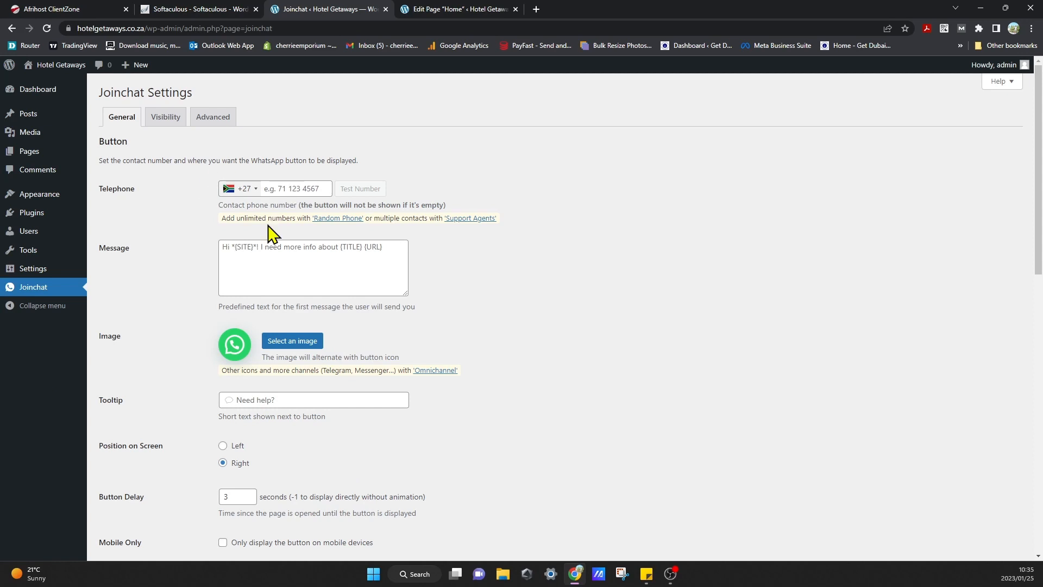
scroll(159, 283, "down", 7)
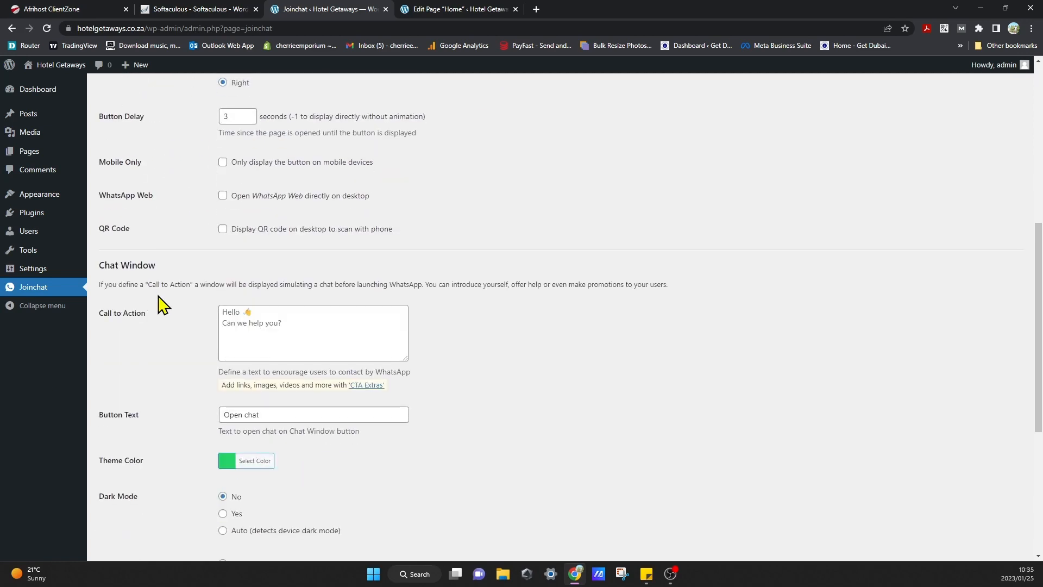
scroll(163, 306, "up", 7)
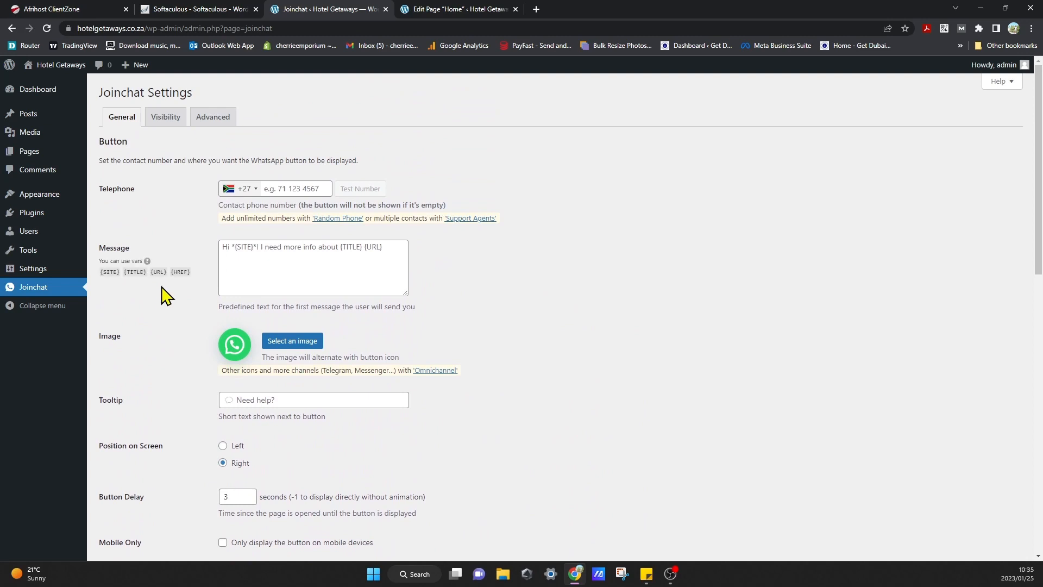
- Launch the Customizer from Appearance > Customize
mouse_move(29, 221)
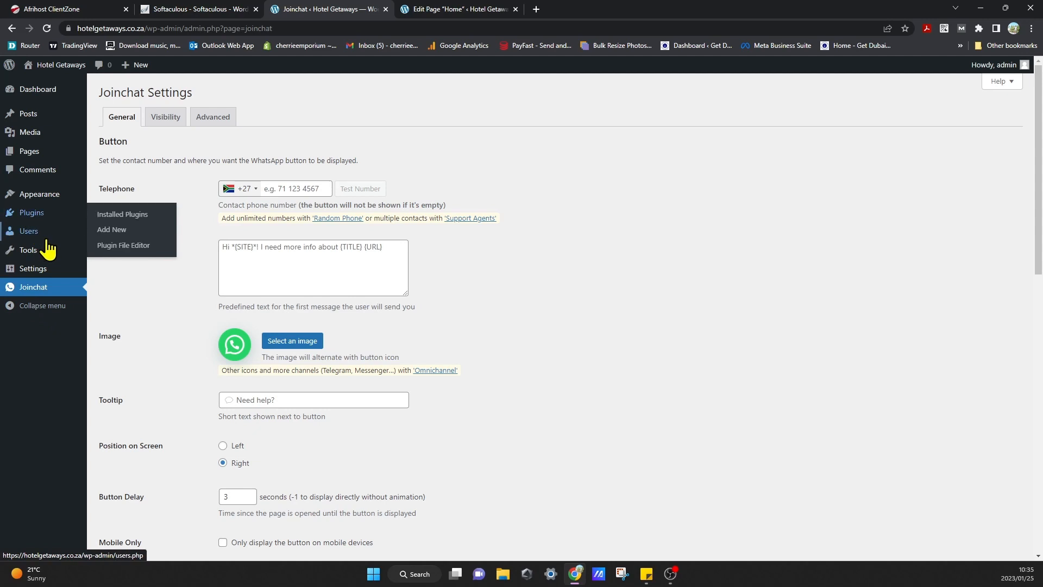
mouse_move(46, 245)
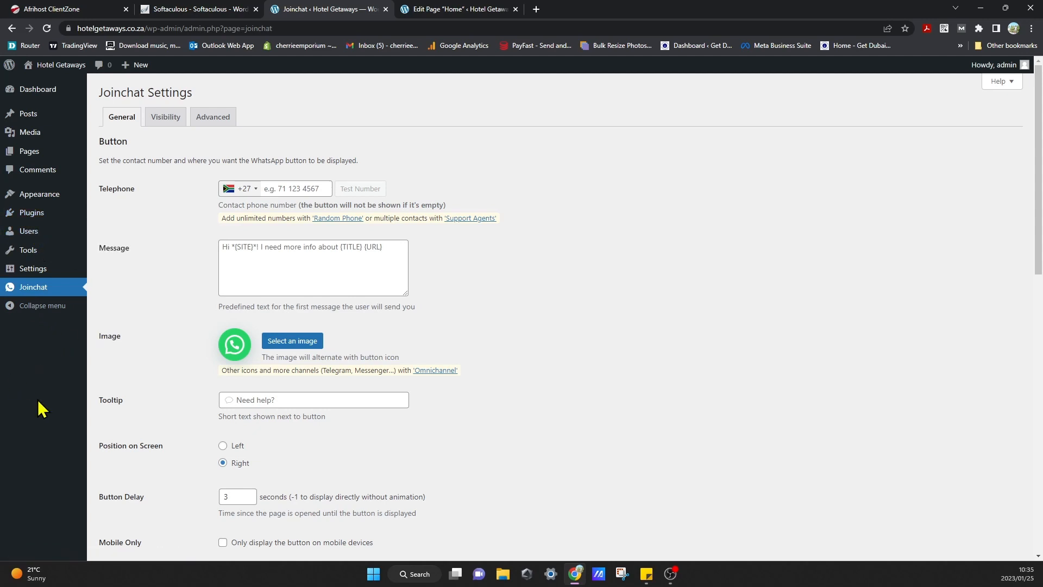
mouse_move(41, 272)
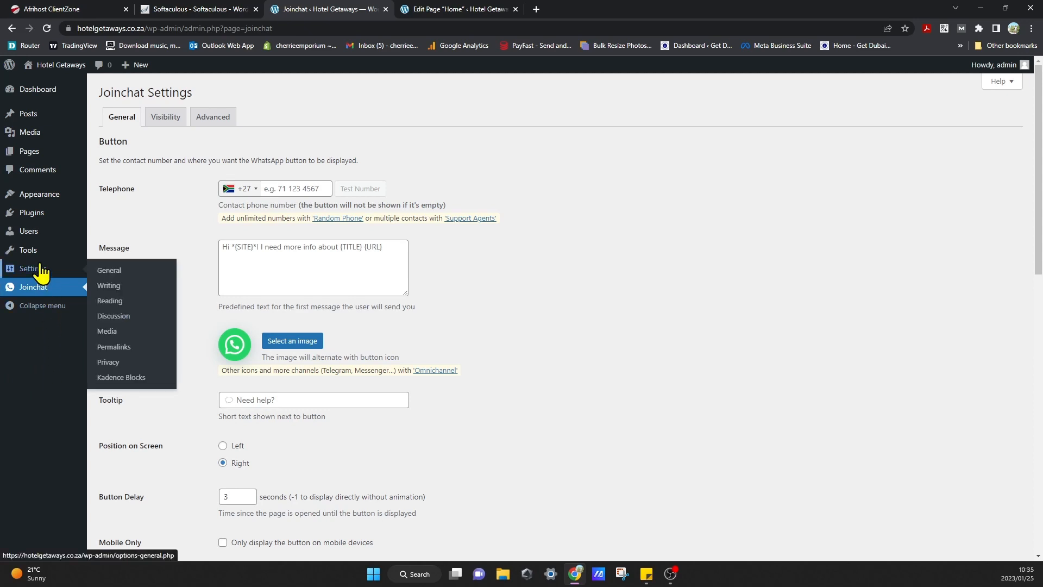
mouse_move(41, 196)
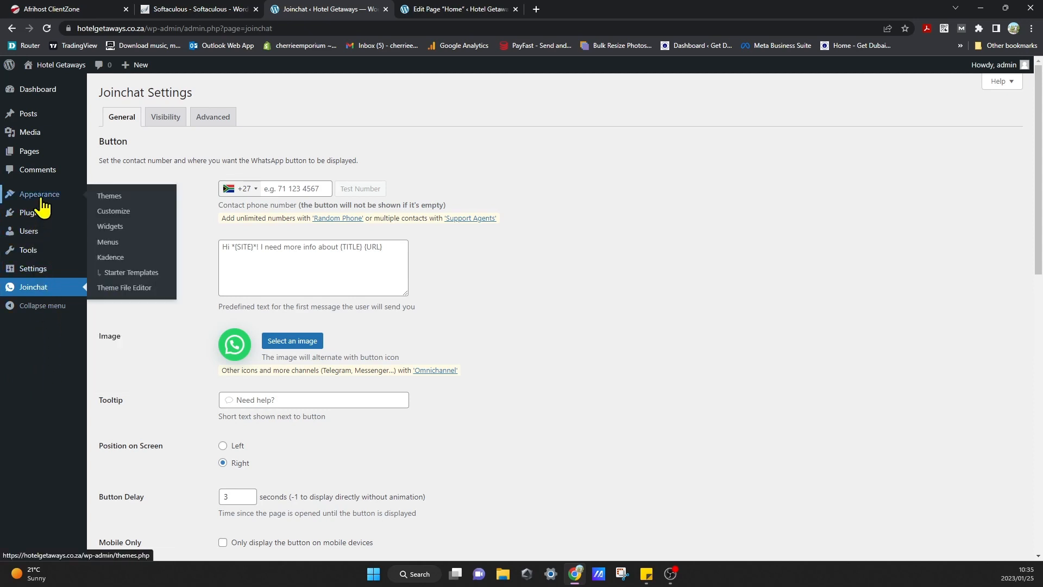
left_click(121, 213)
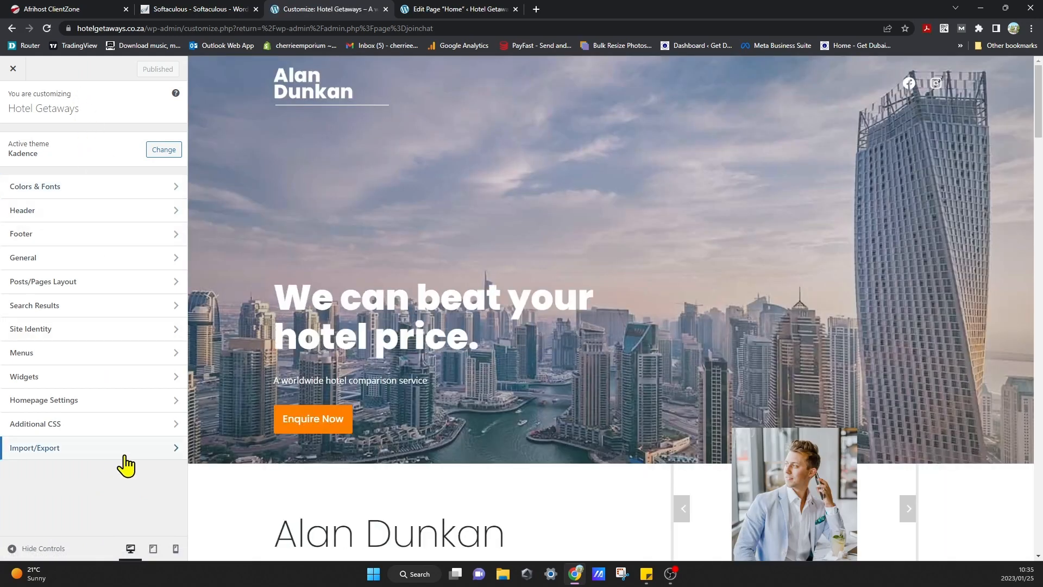
- Look through the Colors, Buttons and Typography panels under Colors & Fonts, then move on to Header
left_click(108, 190)
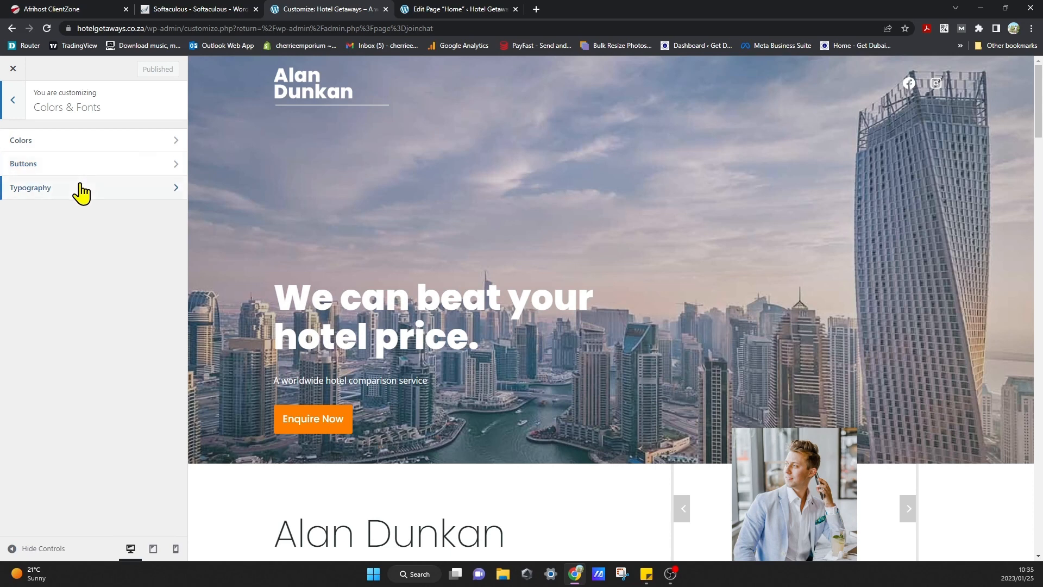
left_click(82, 142)
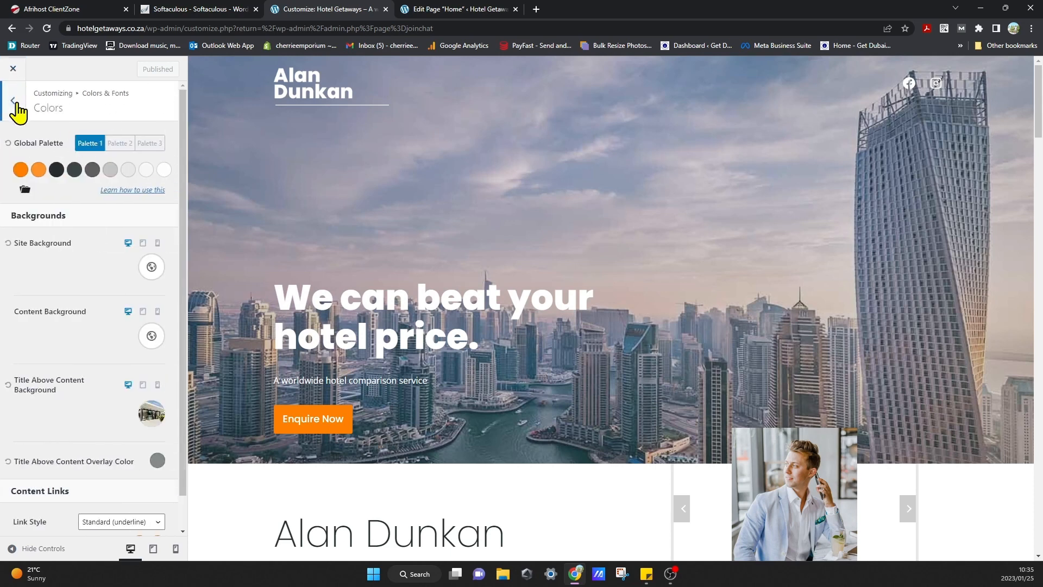
left_click(10, 98)
left_click(92, 173)
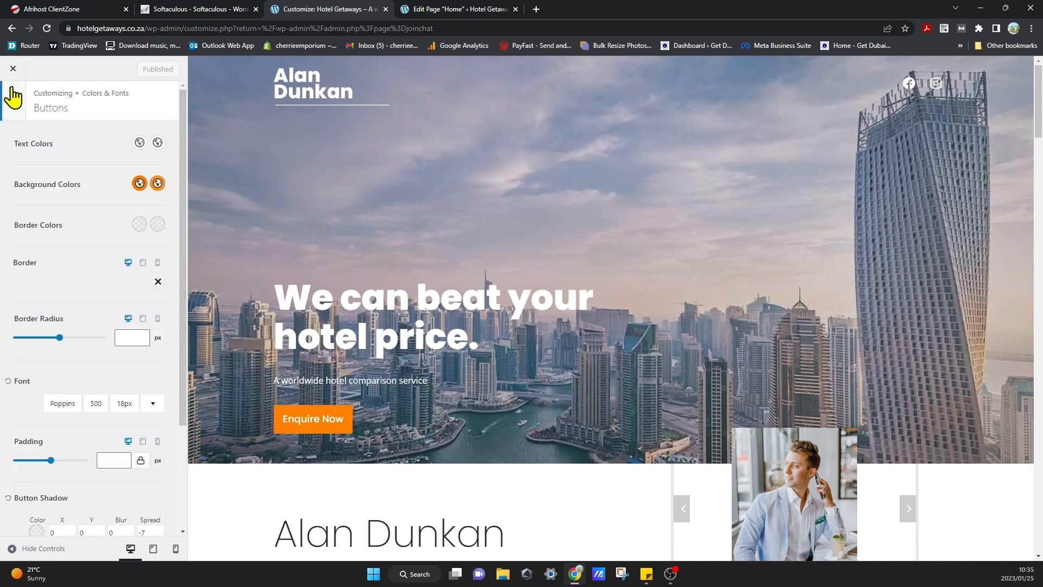
left_click(12, 100)
left_click(81, 189)
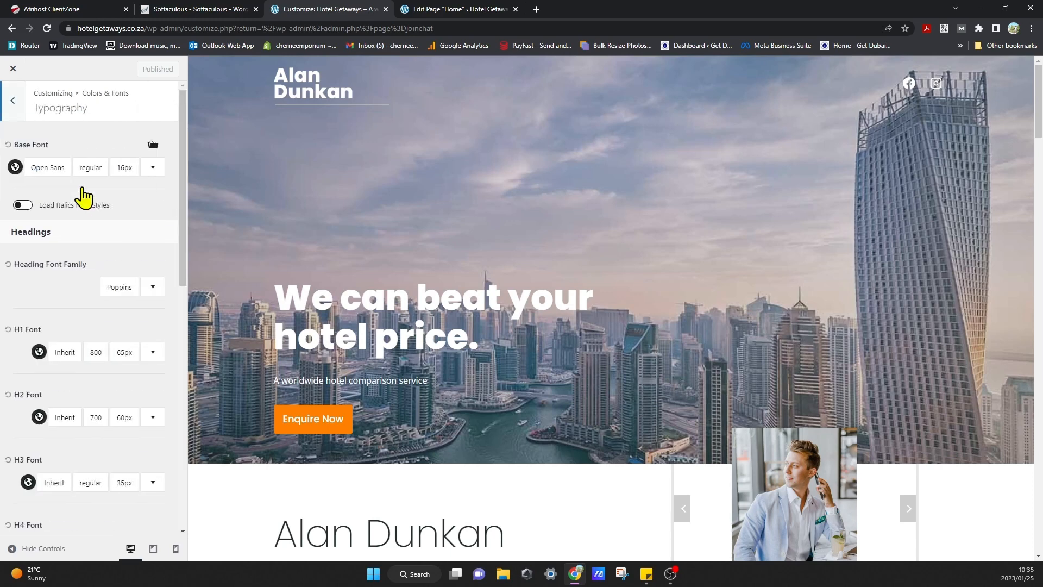
left_click(13, 101)
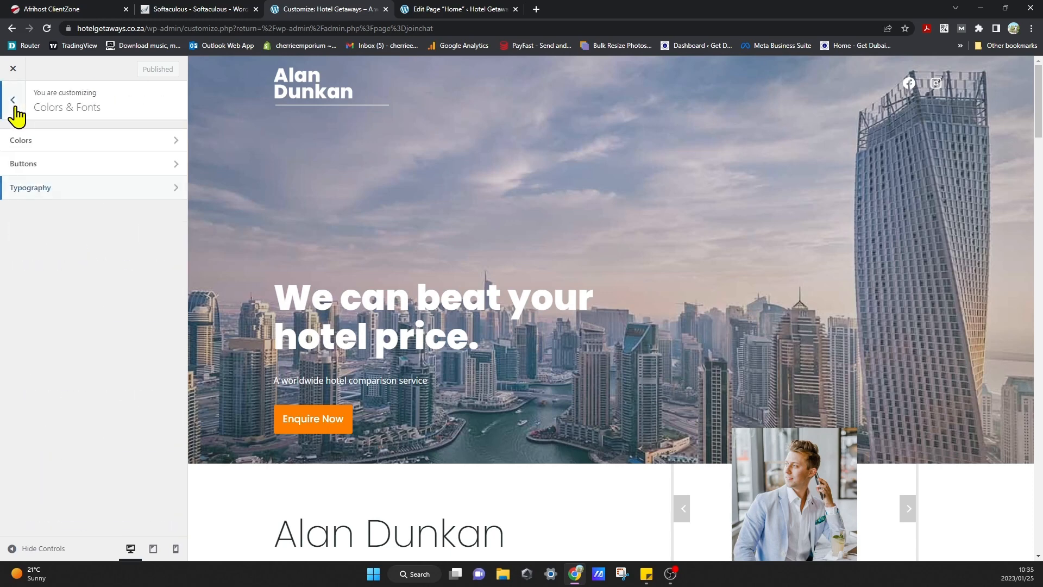
left_click(14, 103)
left_click(76, 211)
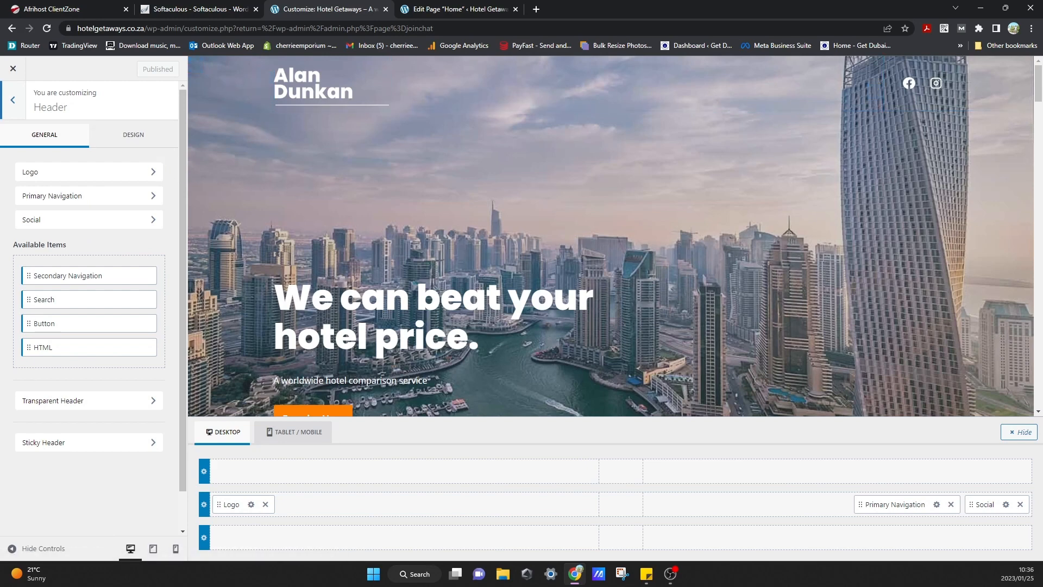
- Check Transparent Header, then open the Logo picker on its Upload files tab
left_click(99, 405)
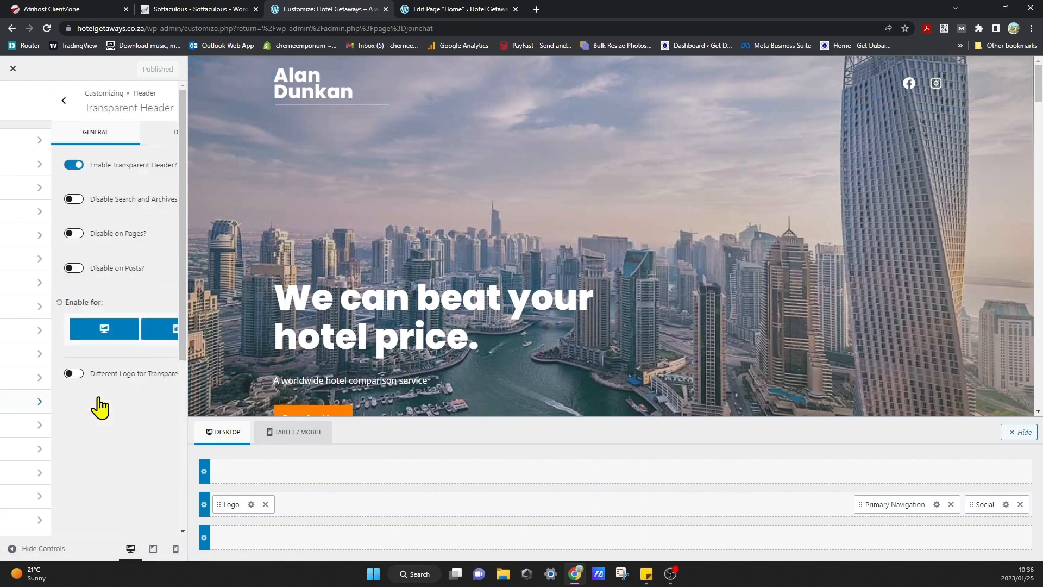
left_click(15, 105)
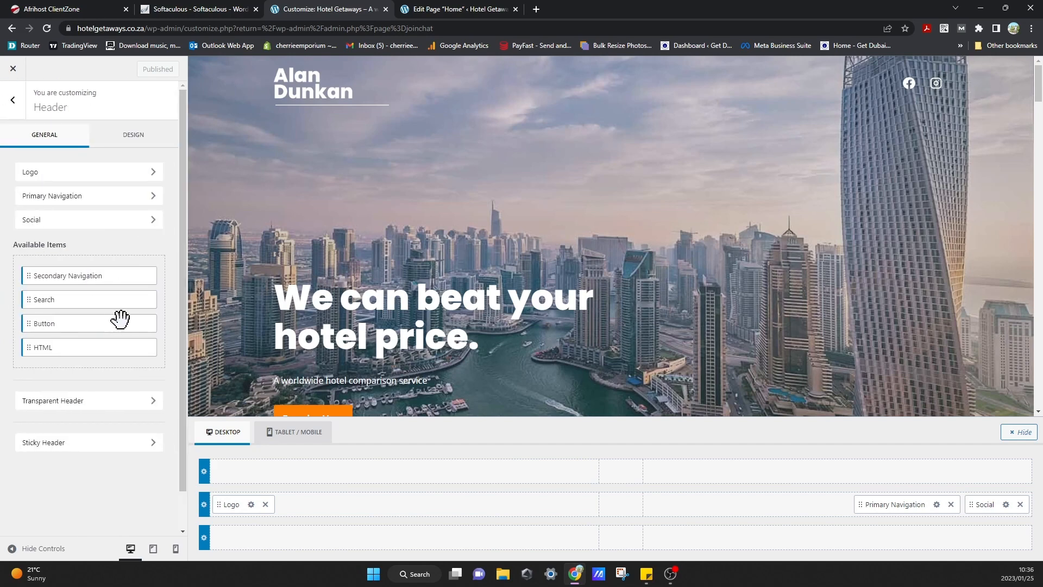
left_click(63, 173)
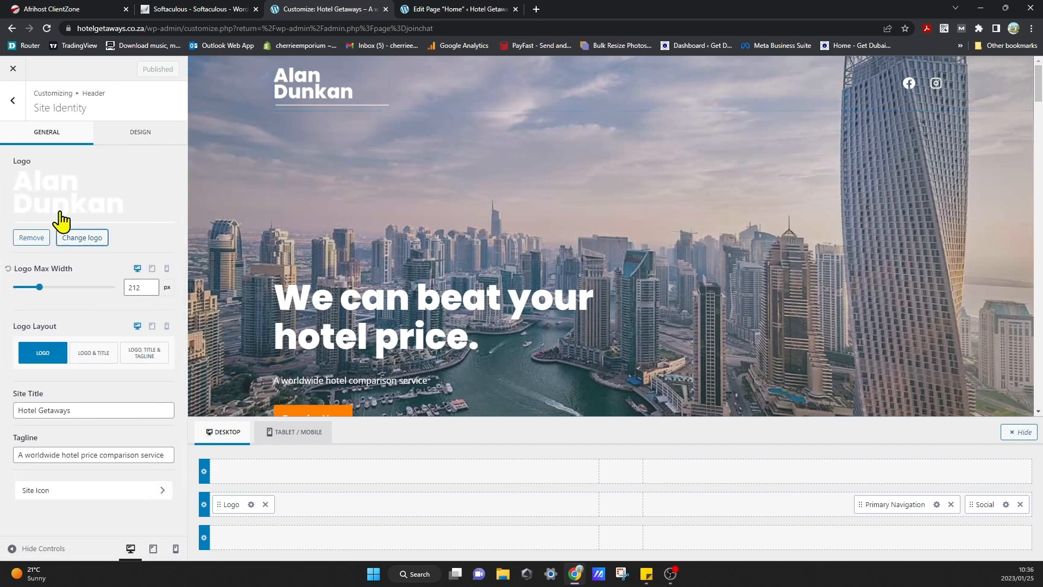
left_click(44, 188)
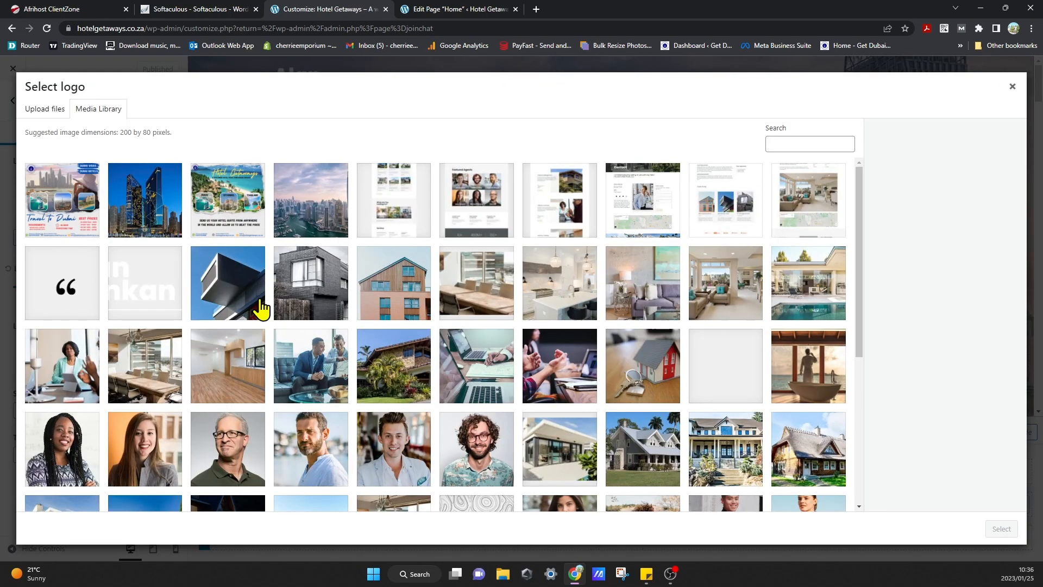
left_click(69, 112)
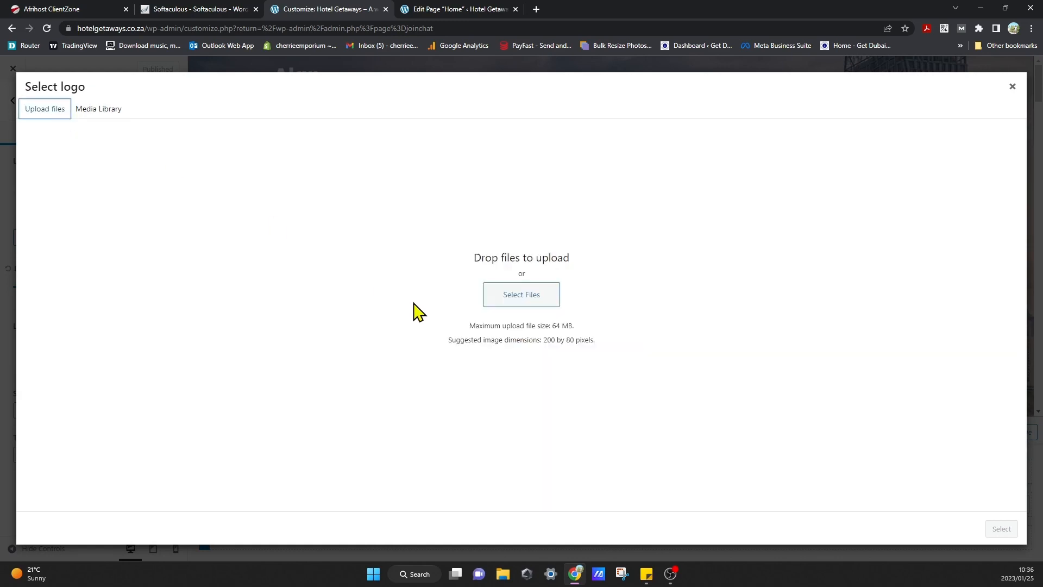
left_click(502, 302)
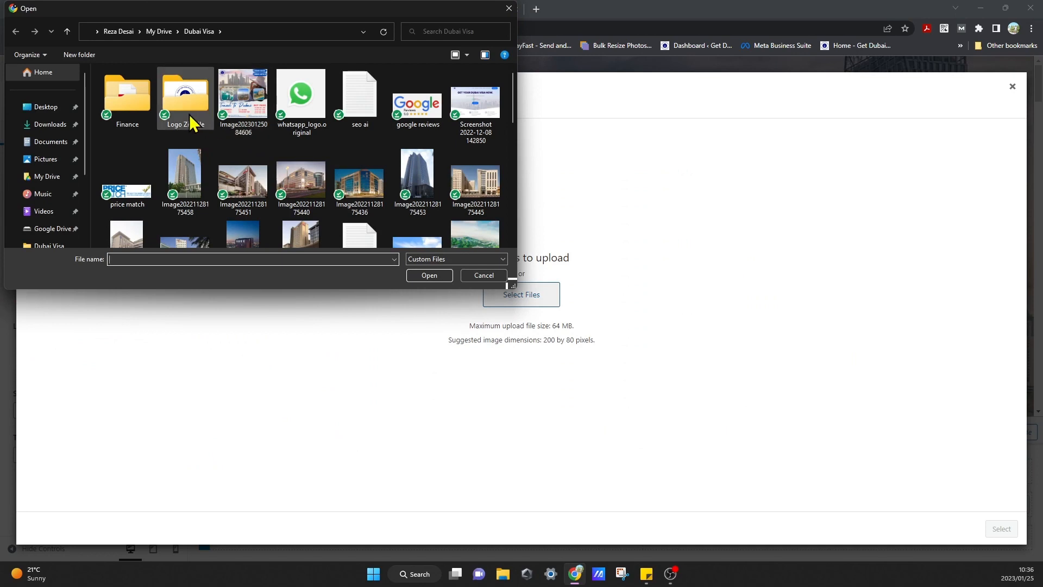
left_click(166, 33)
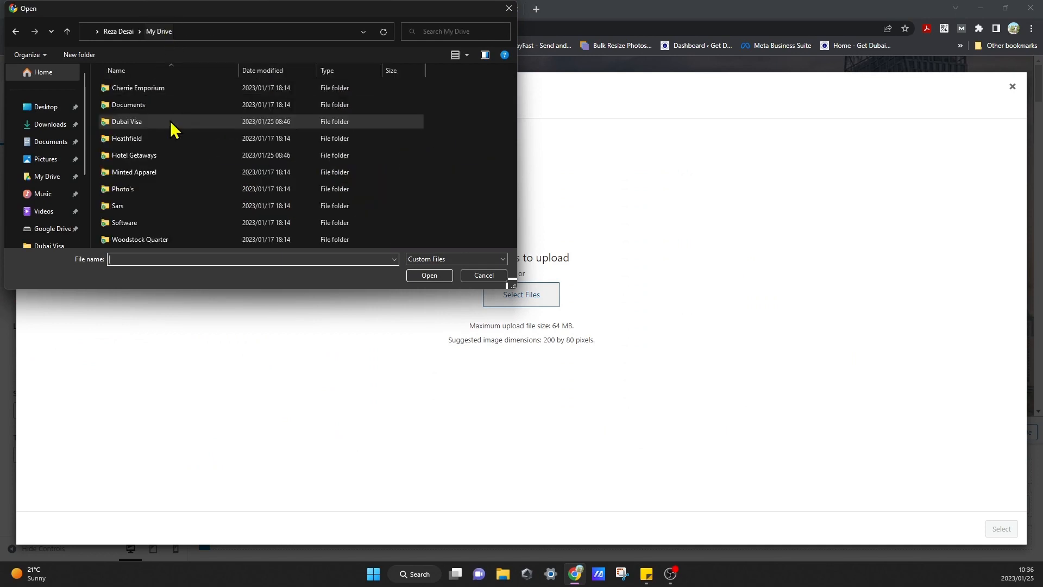
double_click(161, 158)
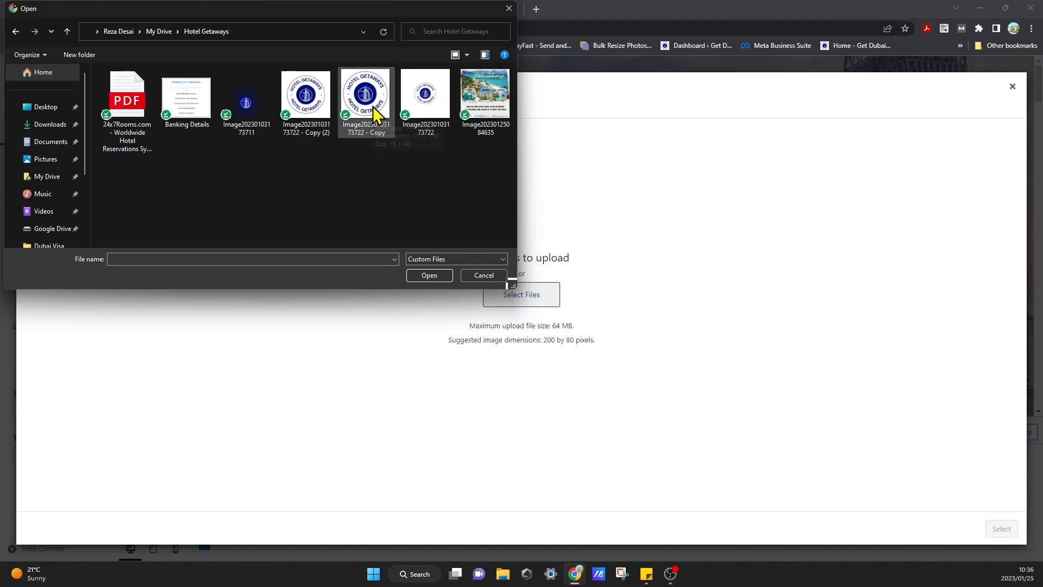
left_click(266, 104)
left_click(434, 261)
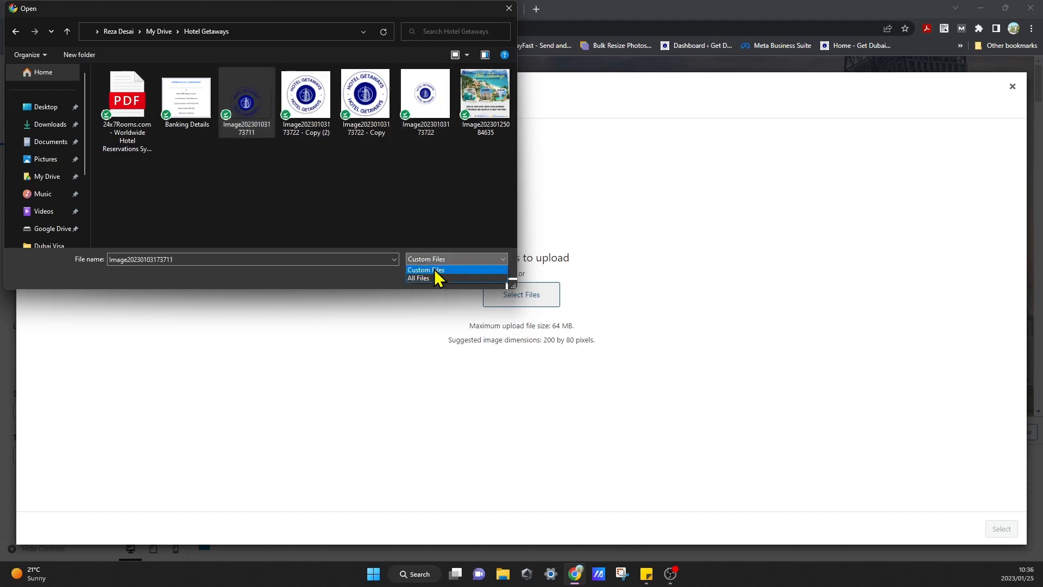
left_click(392, 243)
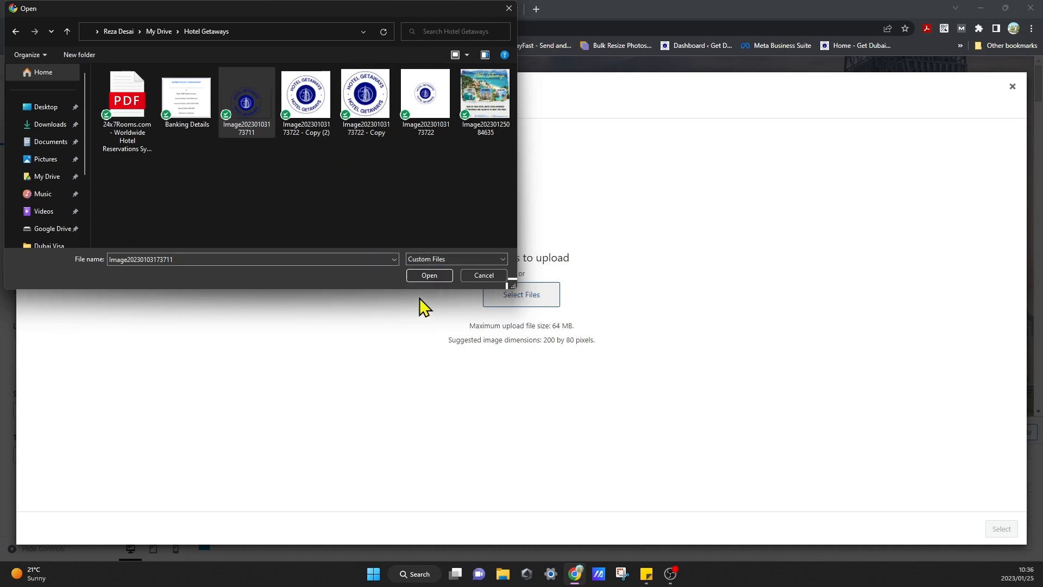
left_click(429, 276)
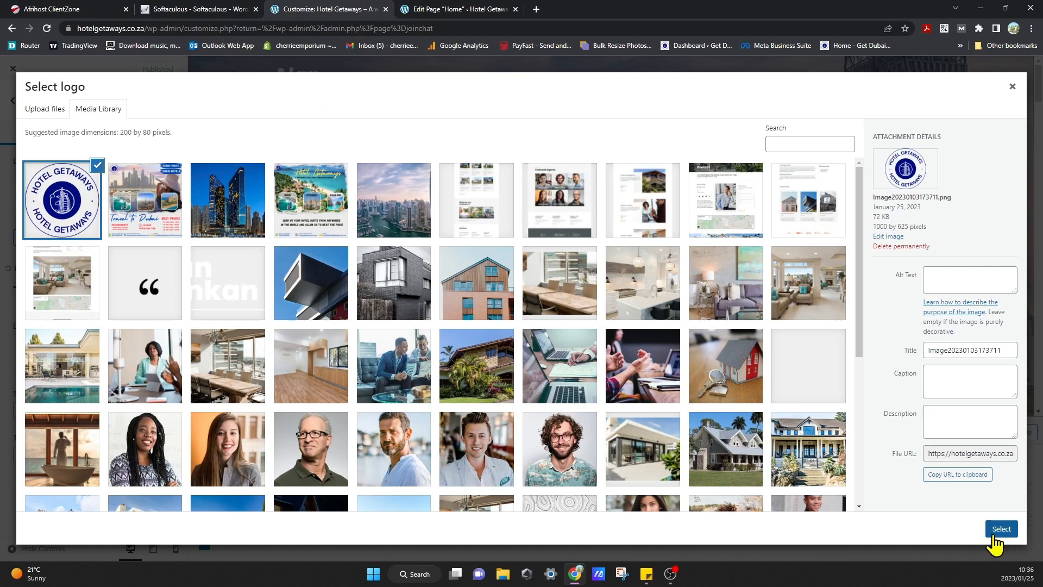
- Use the uploaded badge as the logo, cropped to cover the whole image
left_click(999, 530)
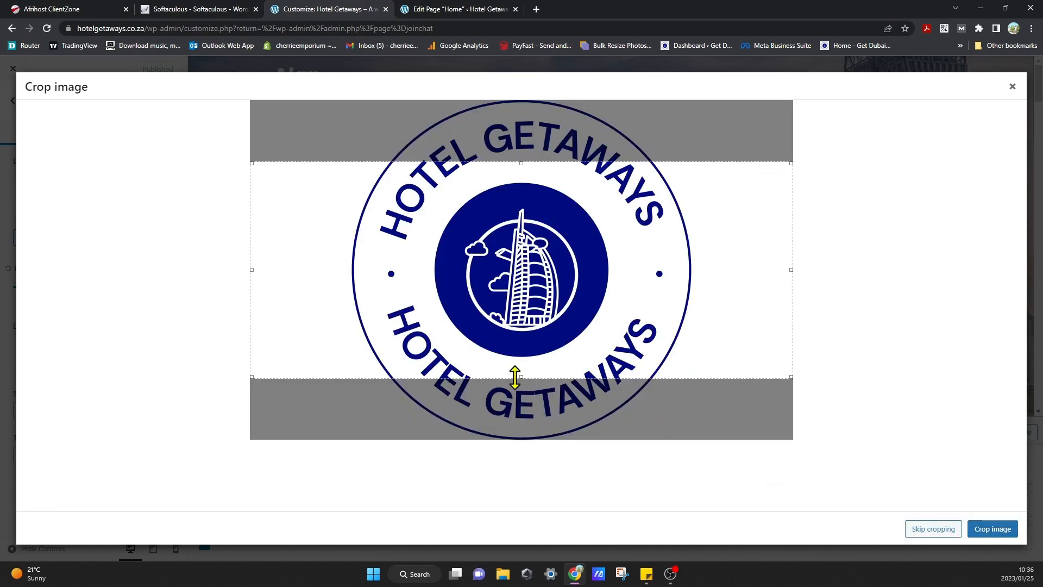
left_click_drag(521, 377, 529, 450)
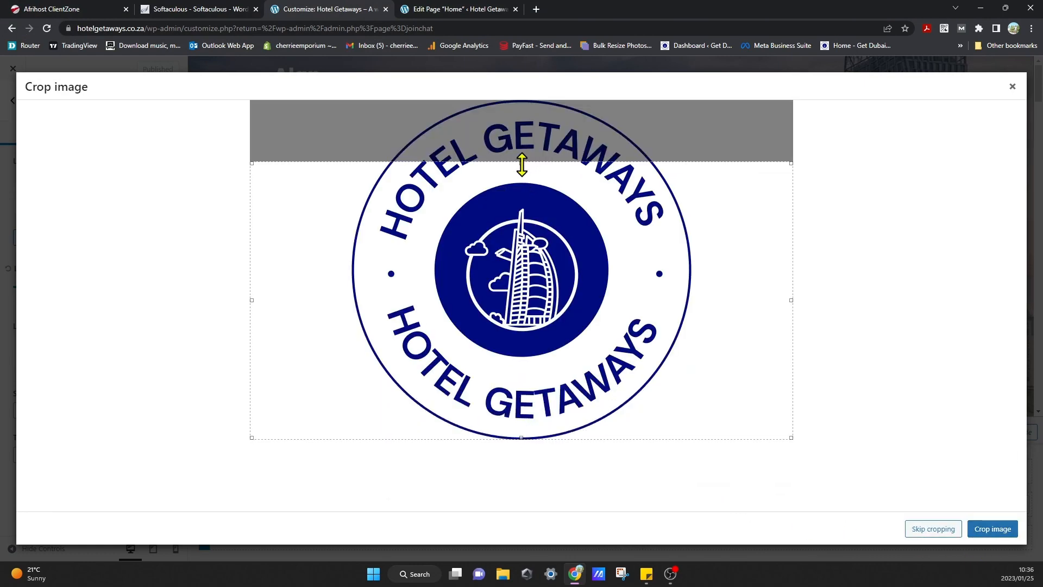
left_click_drag(522, 163, 533, 89)
left_click(994, 529)
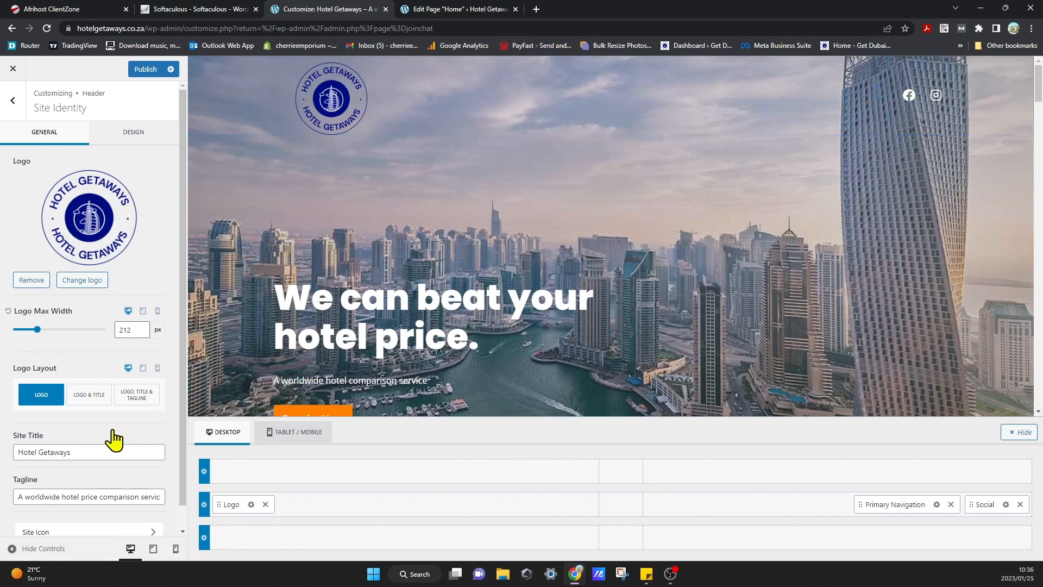
- Set the header logo layout to logo only, with no site title or tagline
scroll(107, 430, "down", 1)
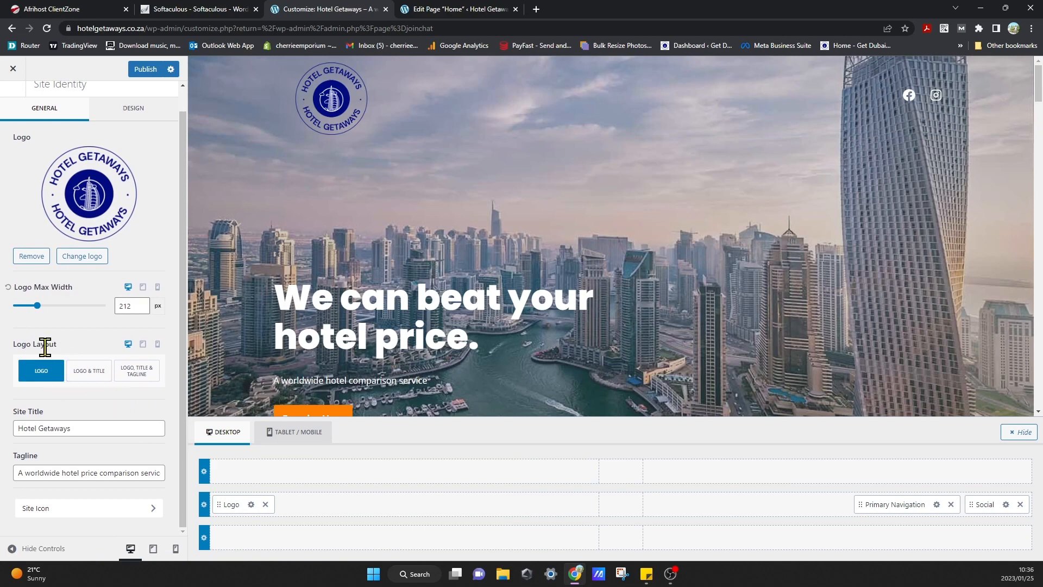
left_click(86, 374)
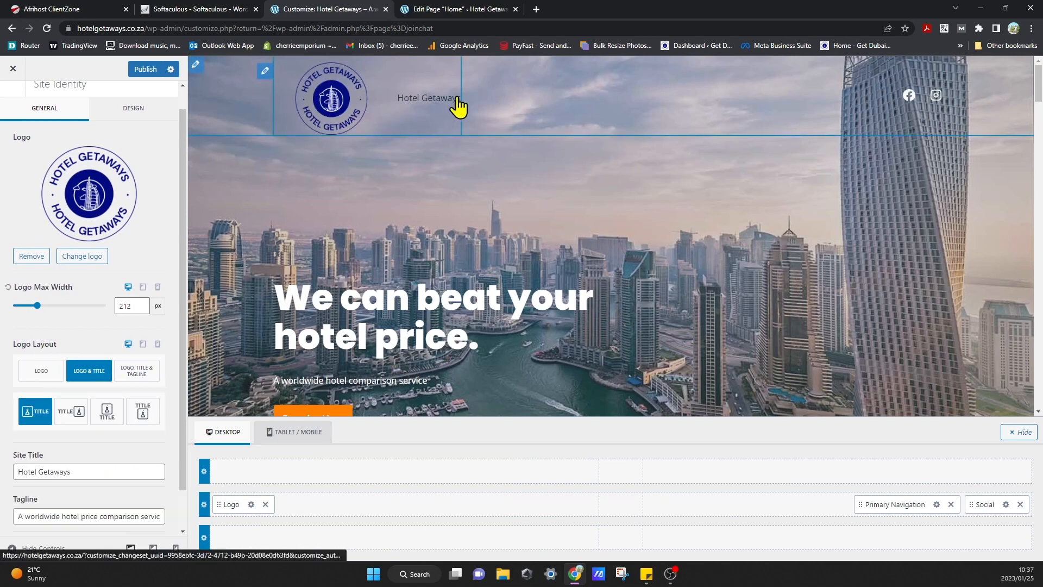
left_click(136, 370)
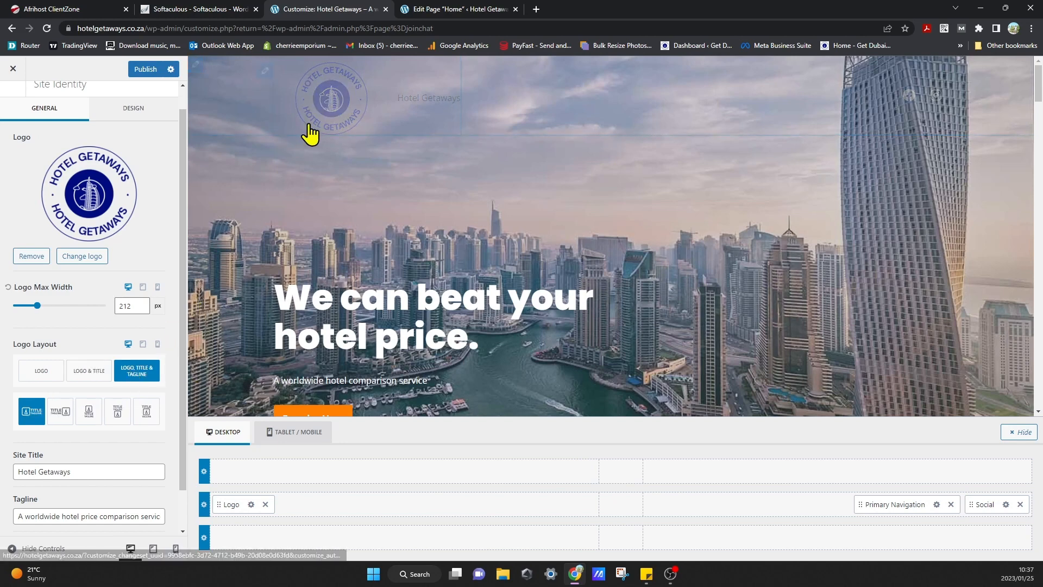
left_click(39, 372)
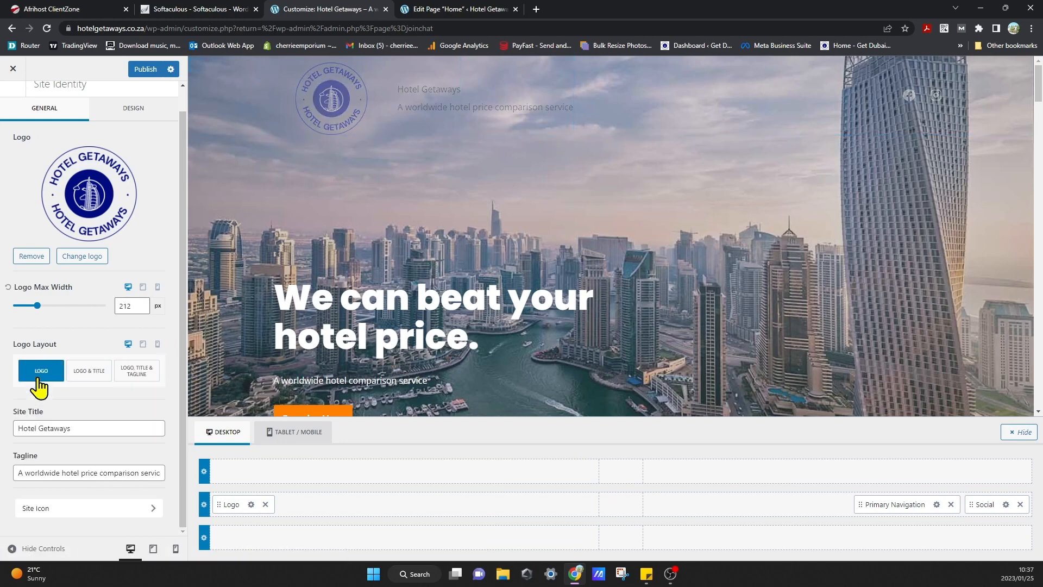
left_click(83, 509)
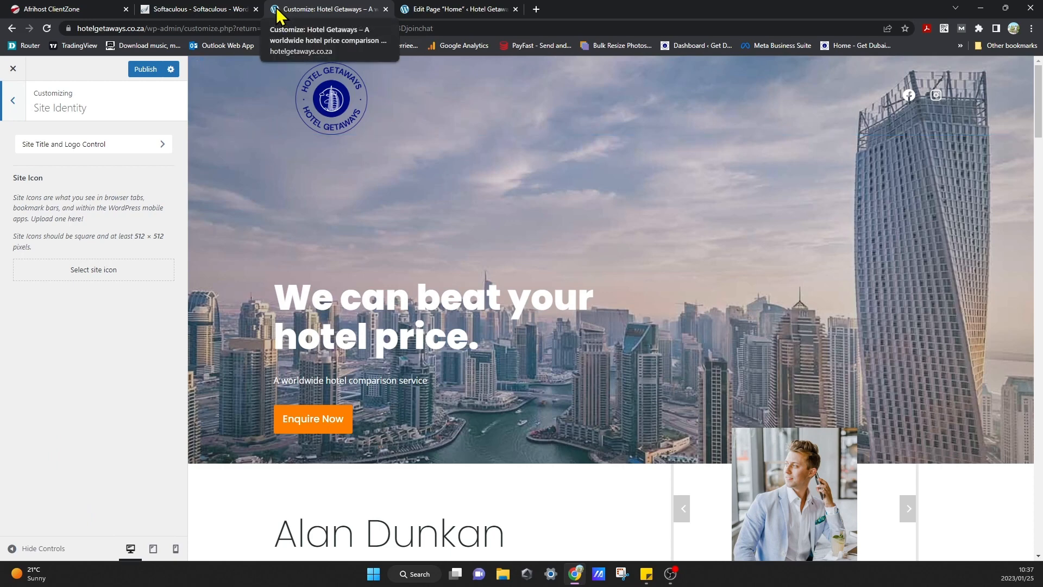
- Set the Hotel Getaways logo from the media library as the site icon and crop it
left_click(96, 275)
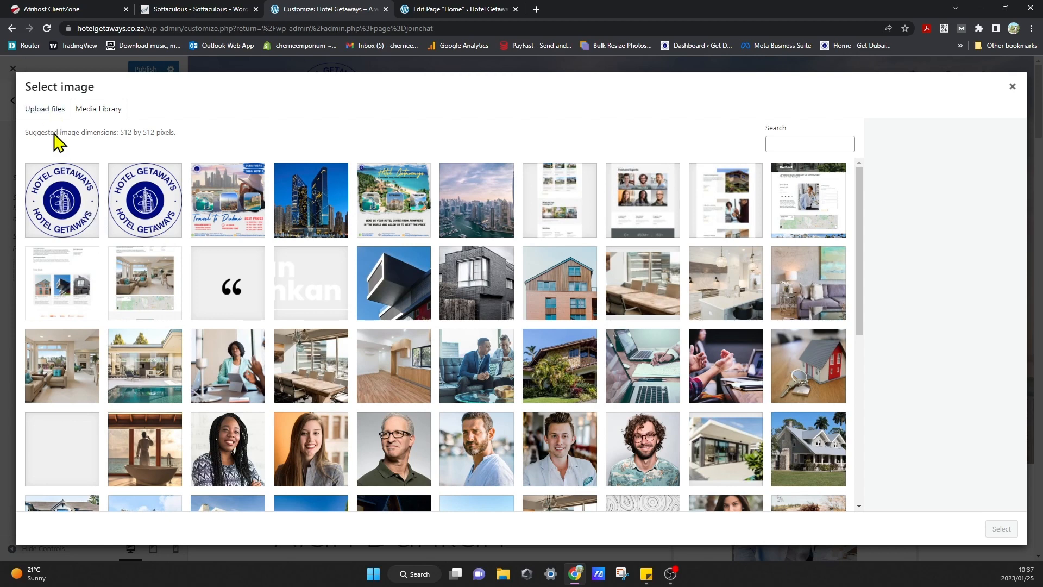
left_click(57, 208)
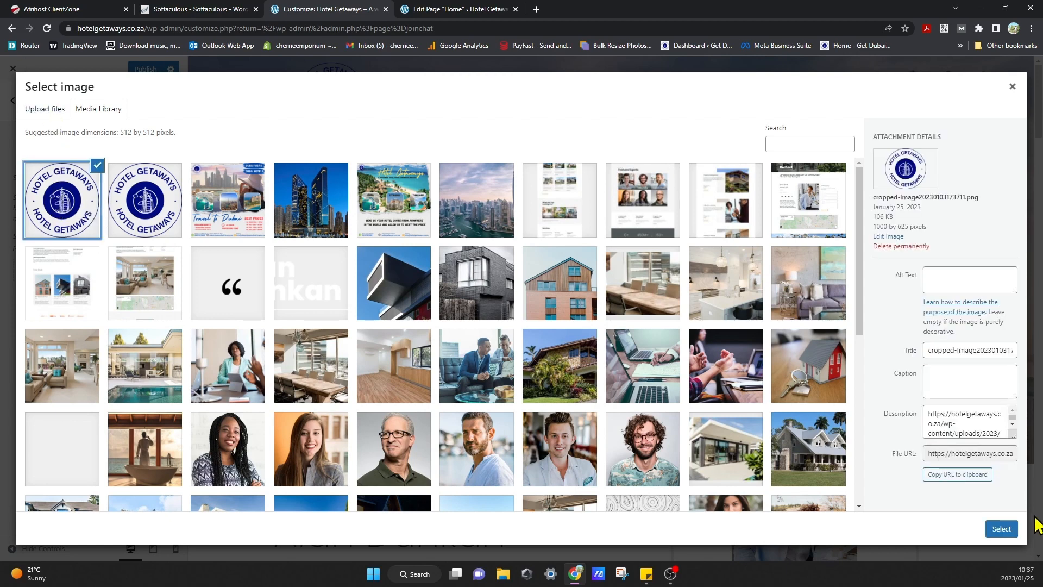
left_click(1001, 529)
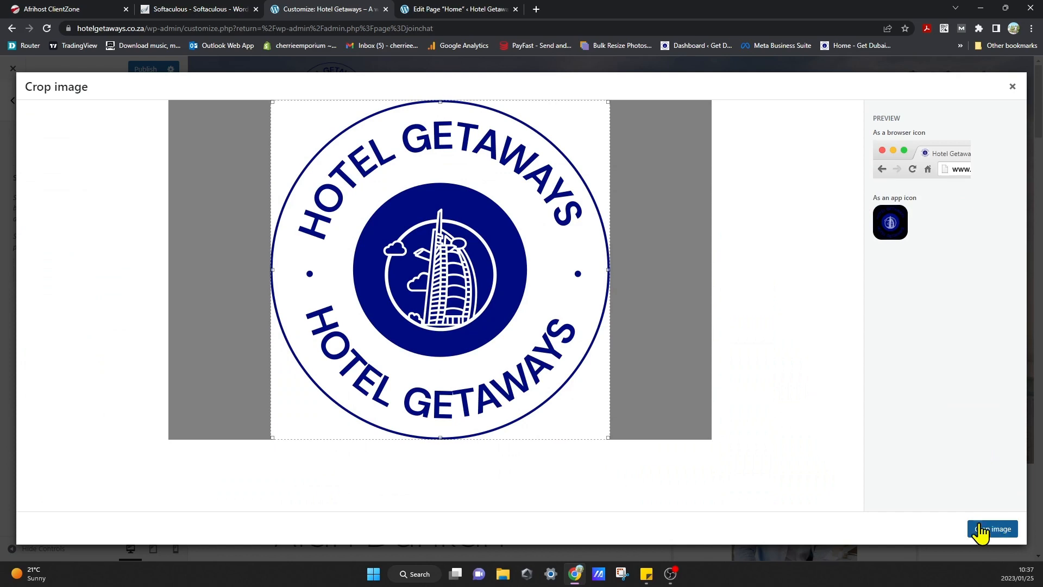
left_click(1012, 530)
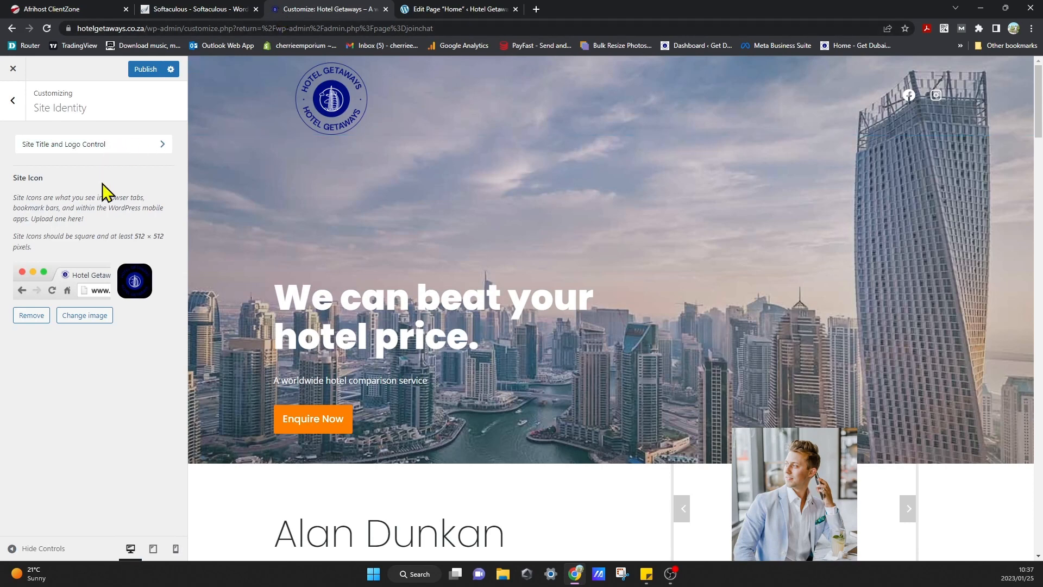
left_click(81, 144)
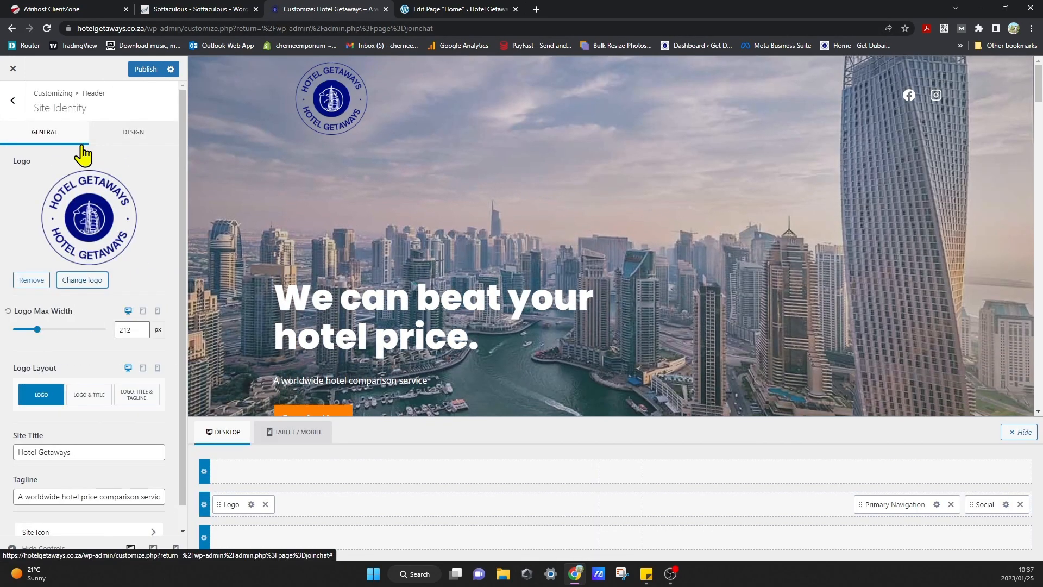
scroll(126, 445, "down", 1)
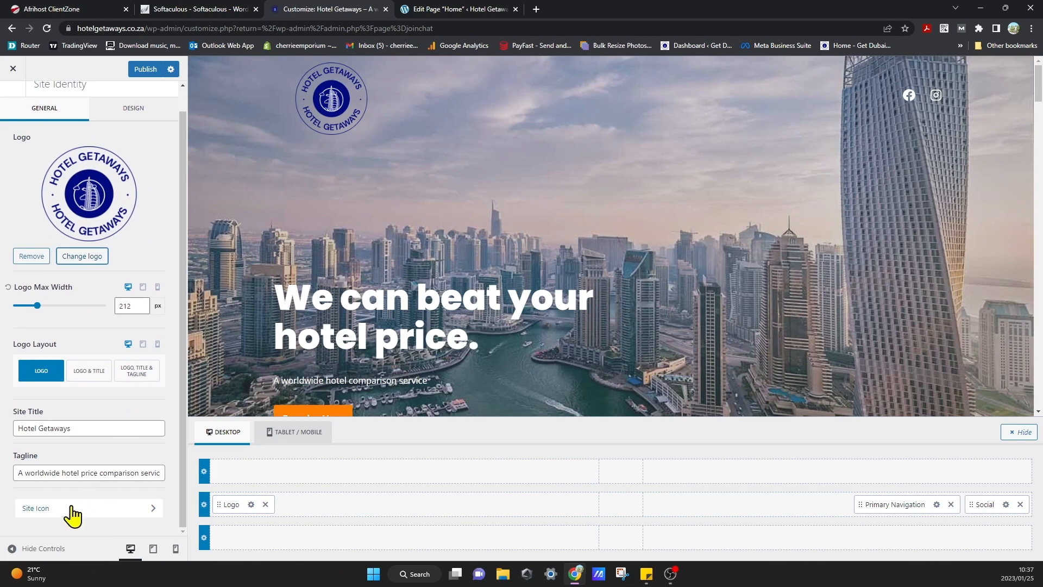
left_click(67, 509)
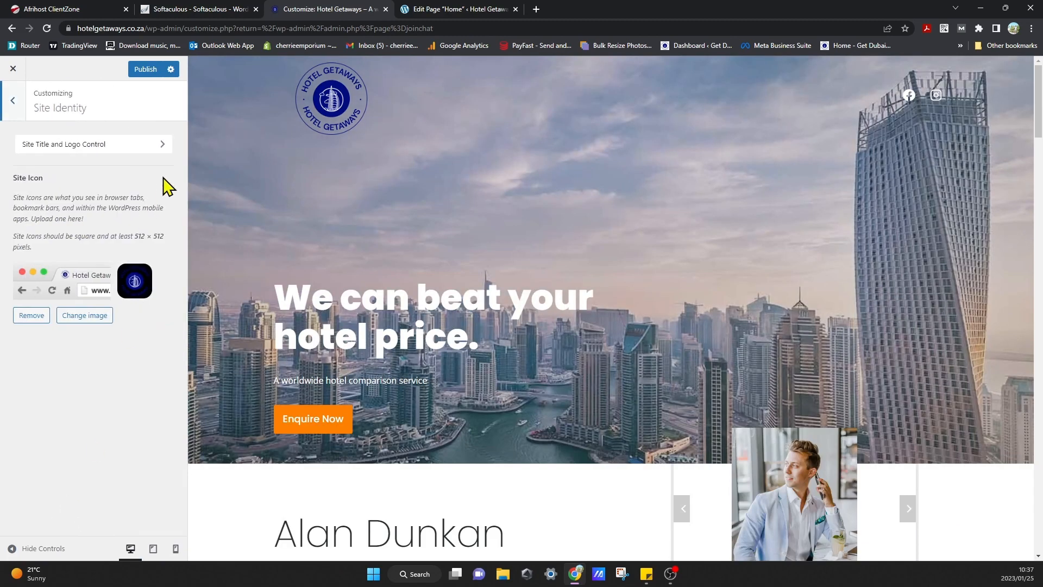
left_click(102, 319)
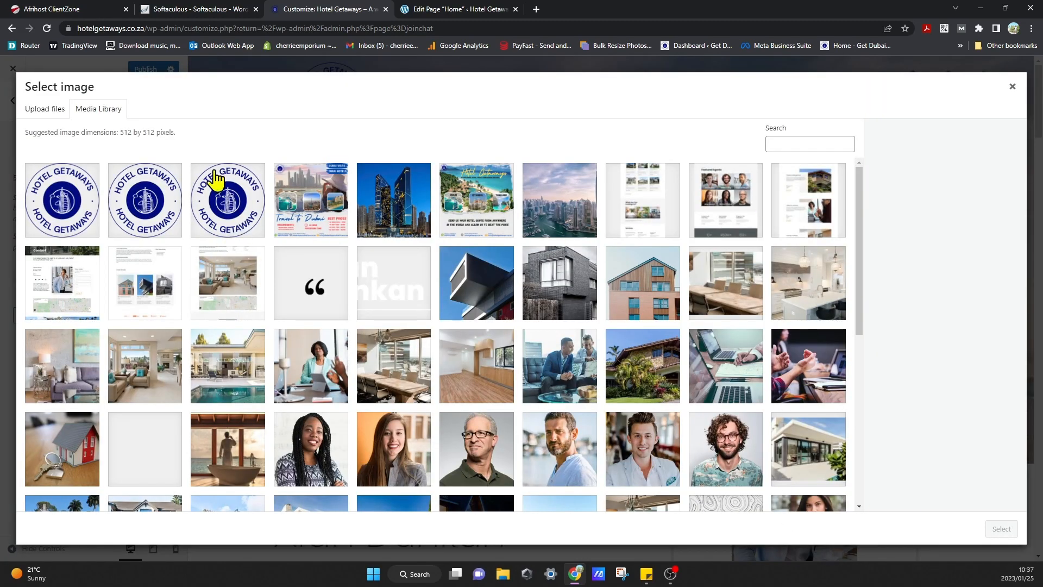
left_click(46, 110)
left_click(513, 302)
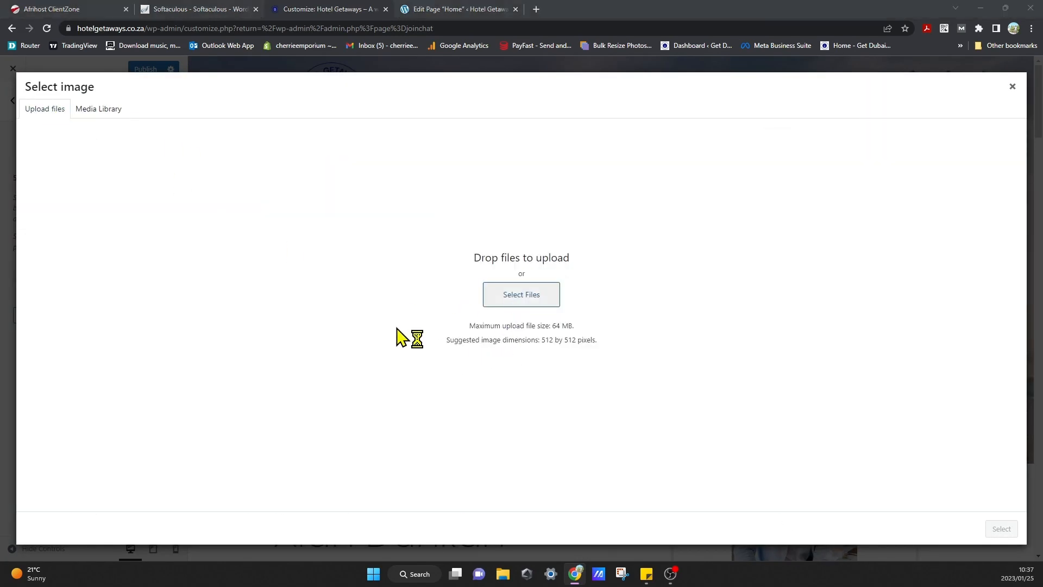
left_click(317, 126)
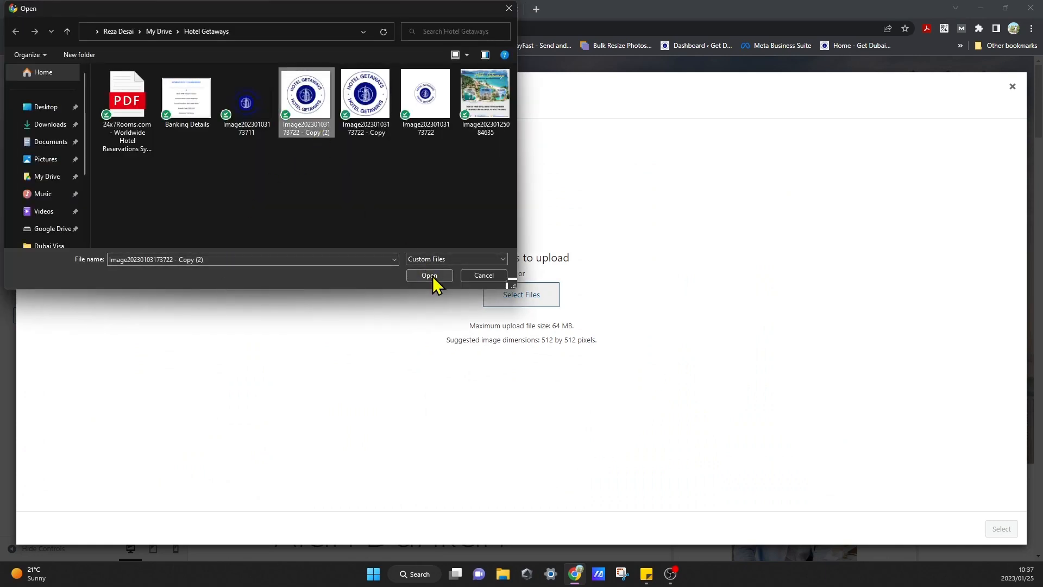
left_click(366, 107)
left_click(433, 275)
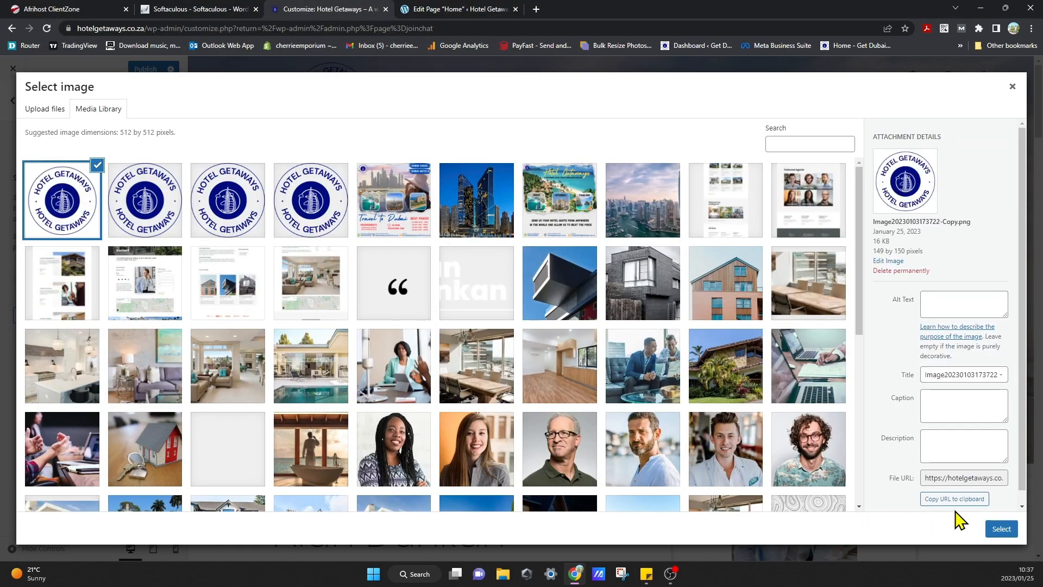
left_click(997, 529)
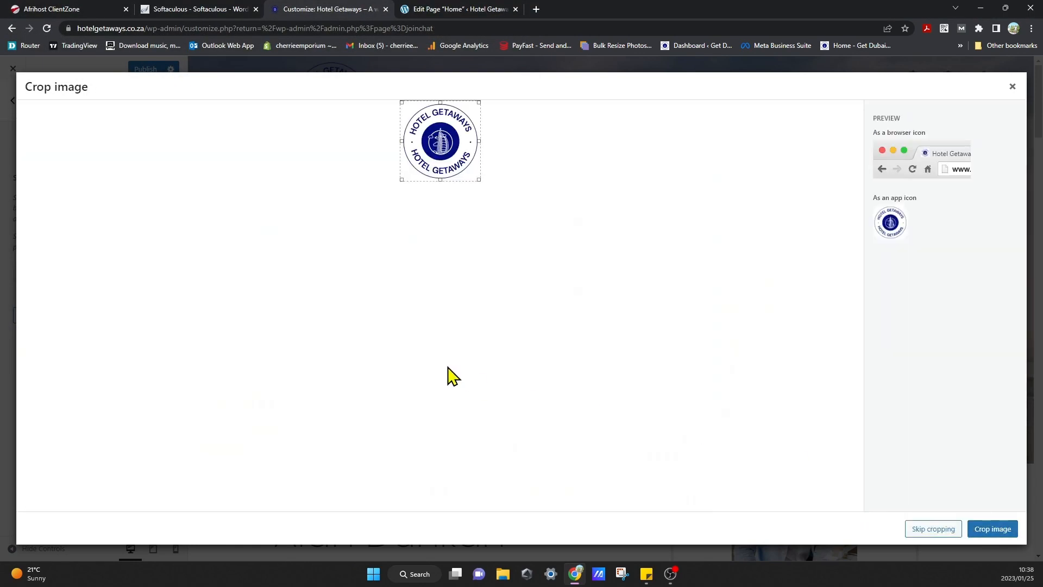
left_click(991, 533)
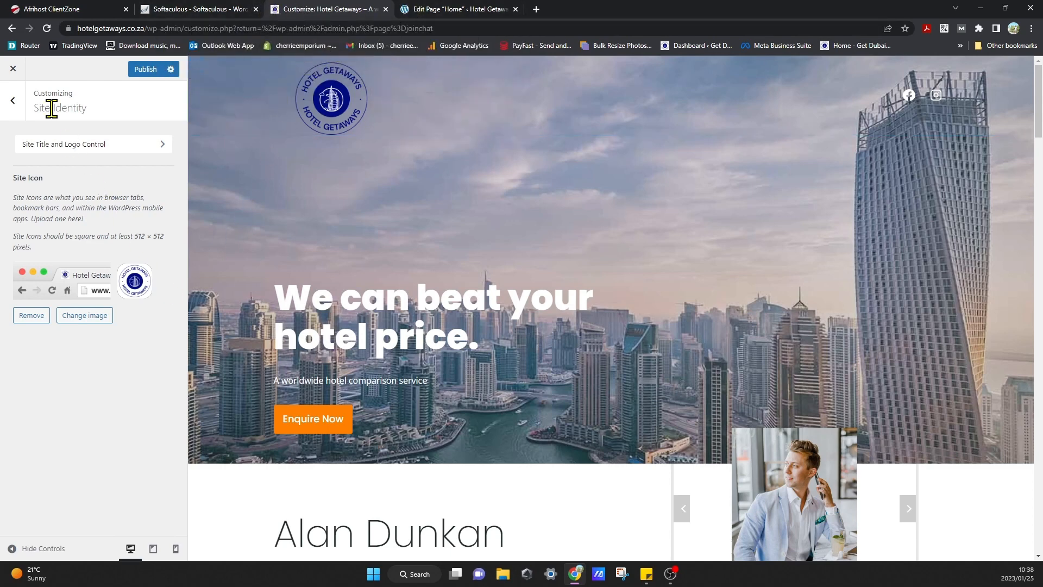
- Inspect the footer Social icon settings, expanding and collapsing the Facebook item
left_click(12, 101)
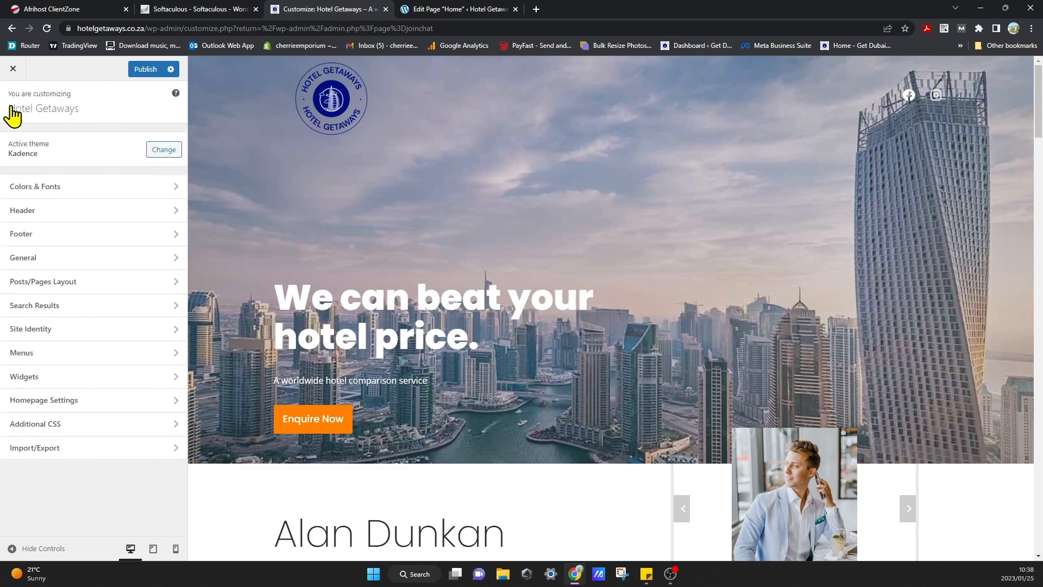
left_click(81, 234)
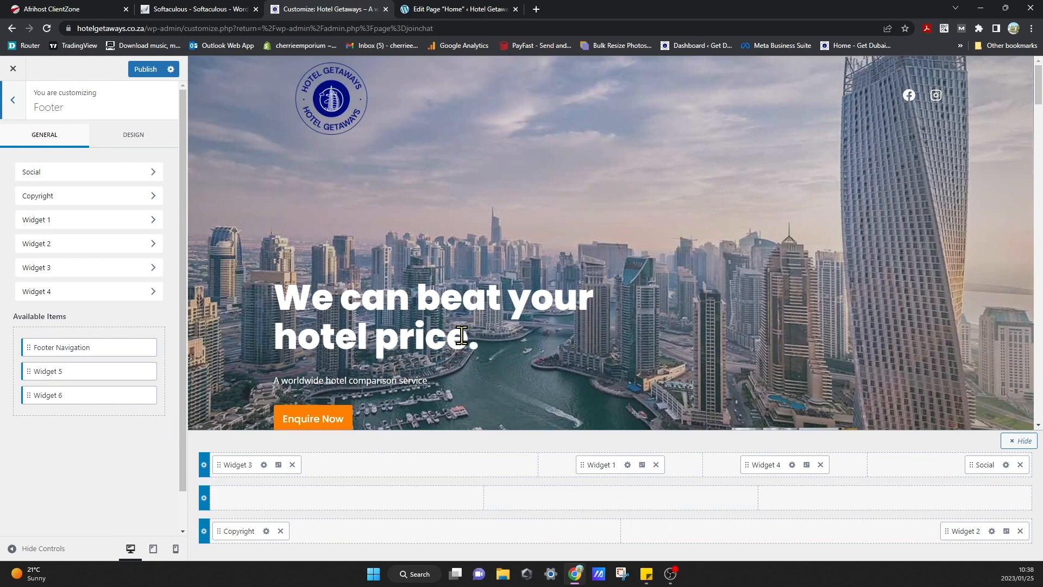
scroll(444, 303, "down", 10)
left_click_drag(1040, 165, 1039, 414)
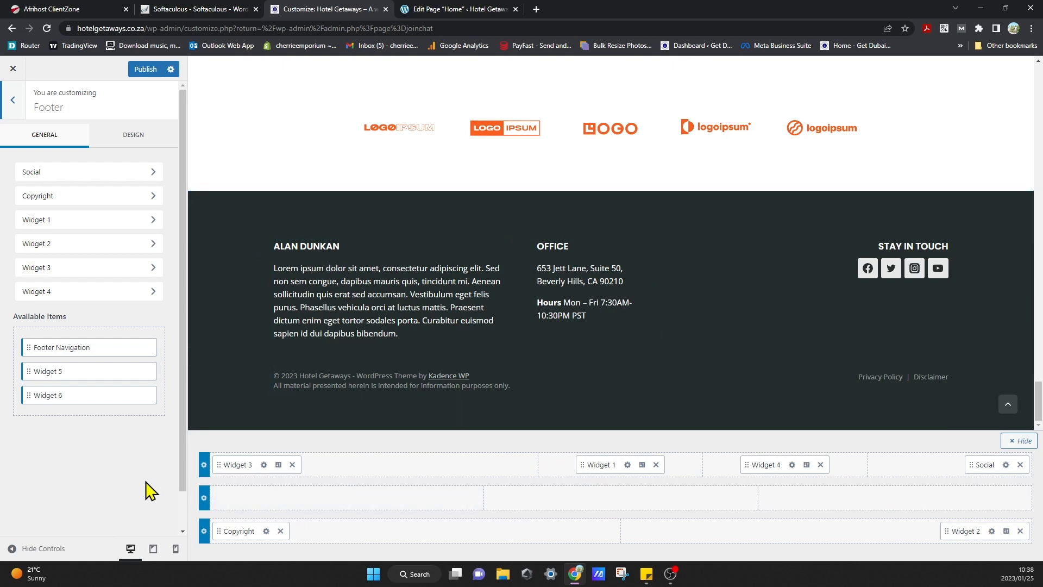
left_click(81, 173)
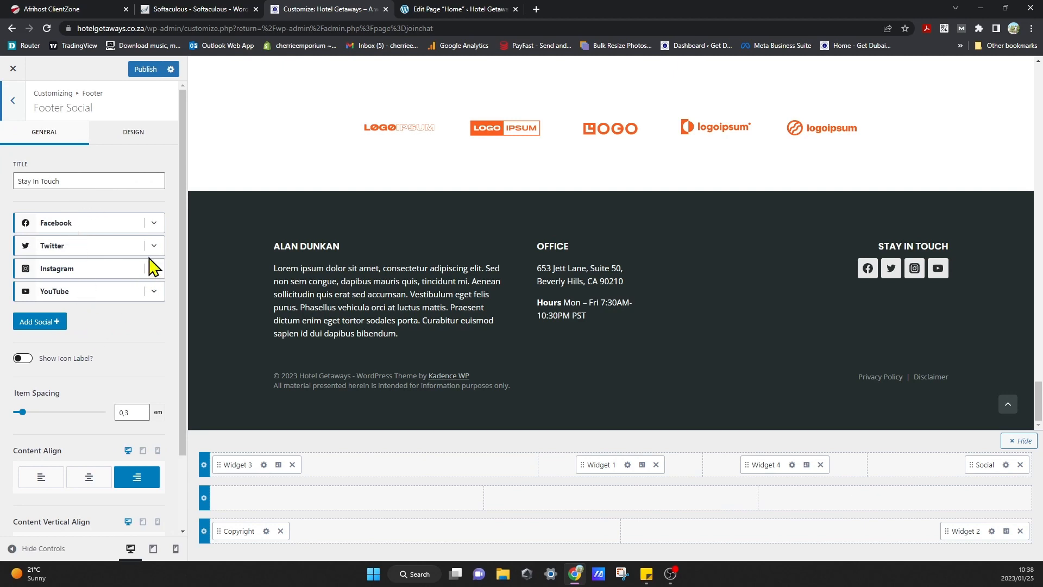
left_click(156, 223)
left_click(156, 223)
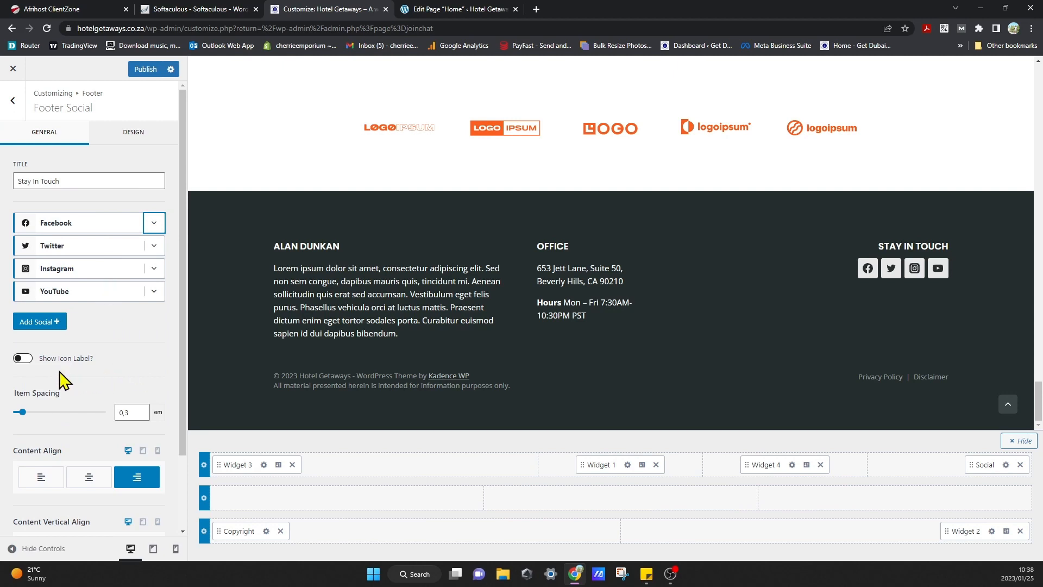
scroll(52, 450, "down", 2)
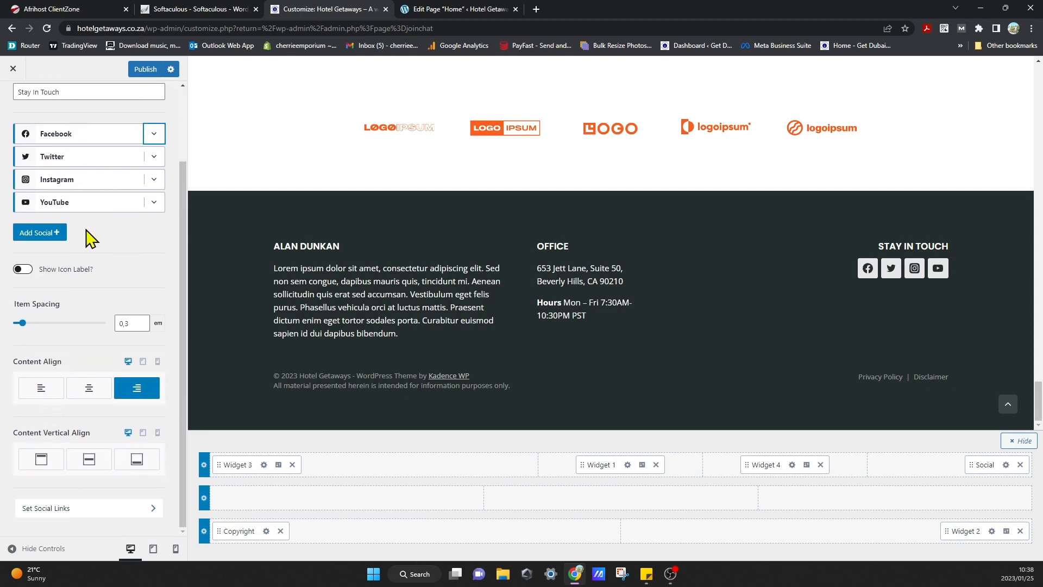
- Scroll through the Social Links fields and return to the General section
left_click(71, 509)
scroll(86, 375, "down", 5)
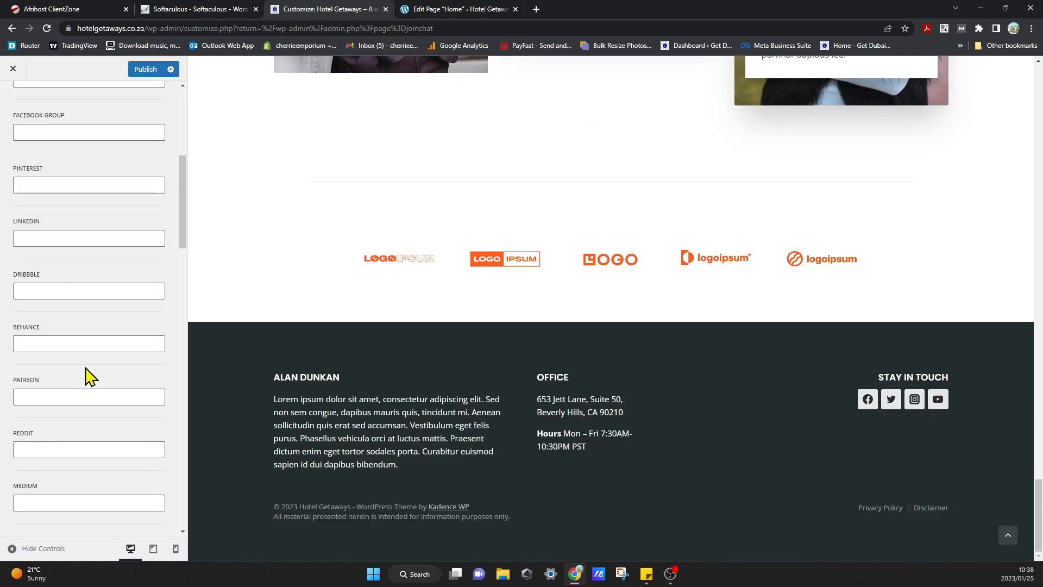
scroll(87, 375, "down", 3)
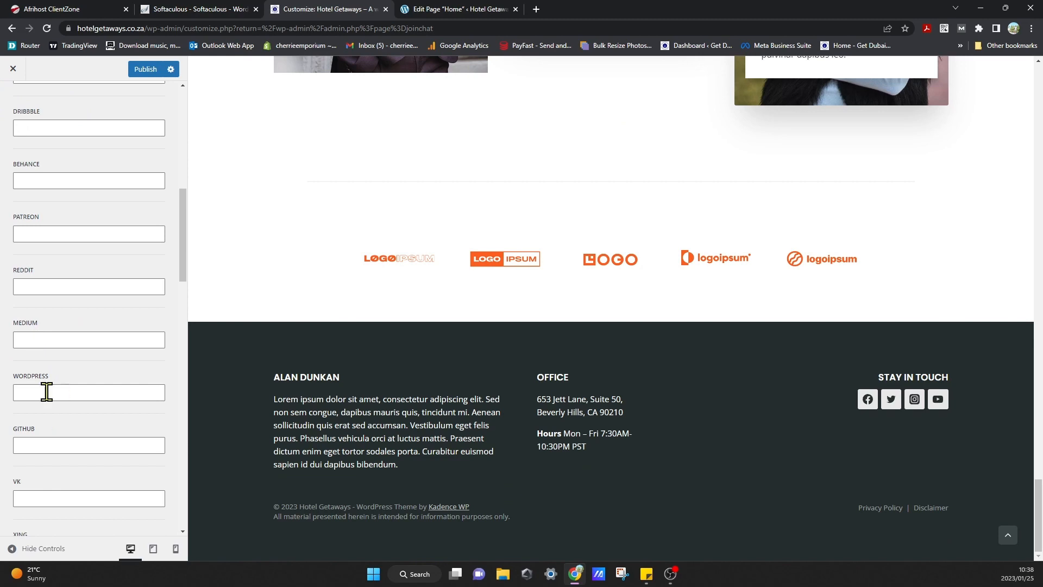
scroll(47, 391, "down", 9)
scroll(63, 440, "up", 13)
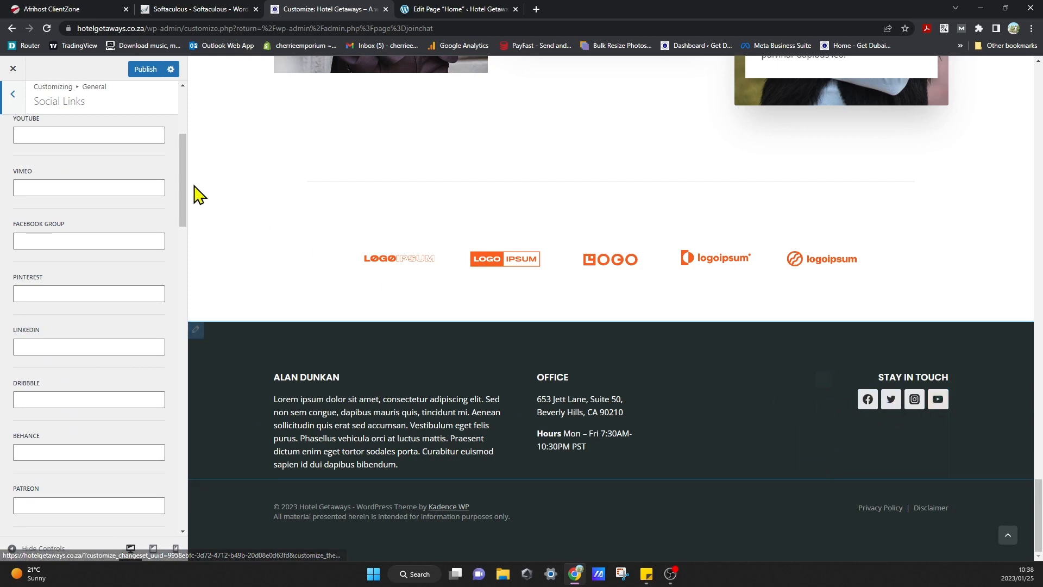
left_click(13, 96)
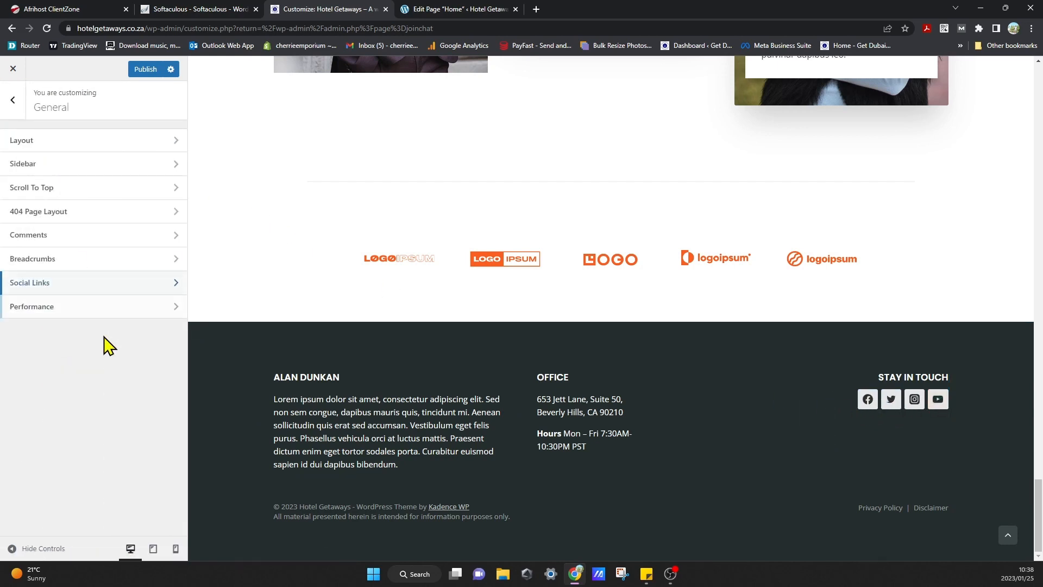
- Return to the main Customizer list, briefly selecting text in the footer's about paragraph
left_click(13, 99)
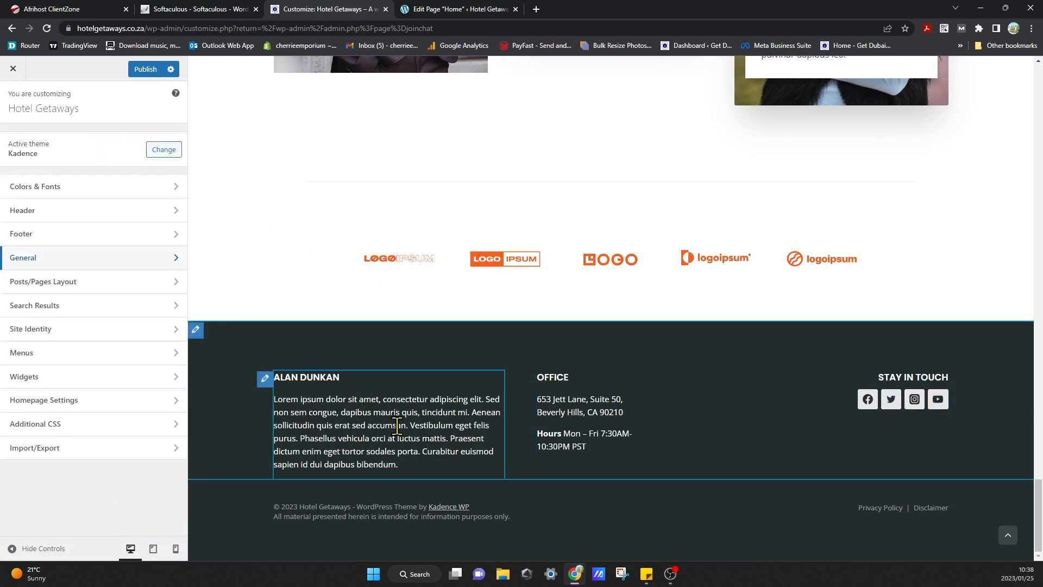
left_click_drag(418, 468, 375, 440)
left_click(595, 459)
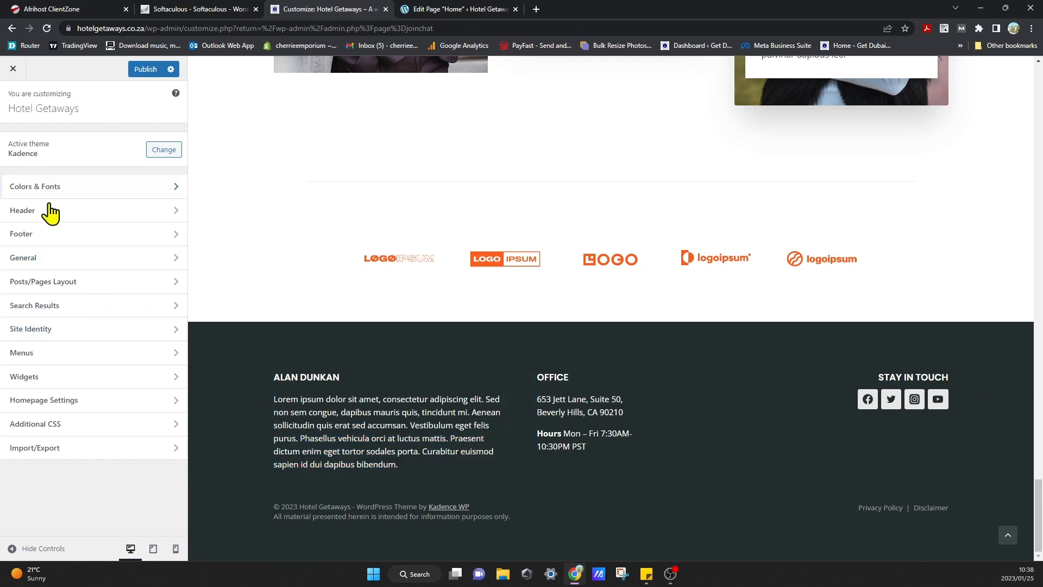
- Rearrange the footer builder: Widget 3 to the middle row, Widget 1 to the top-left column
left_click(60, 247)
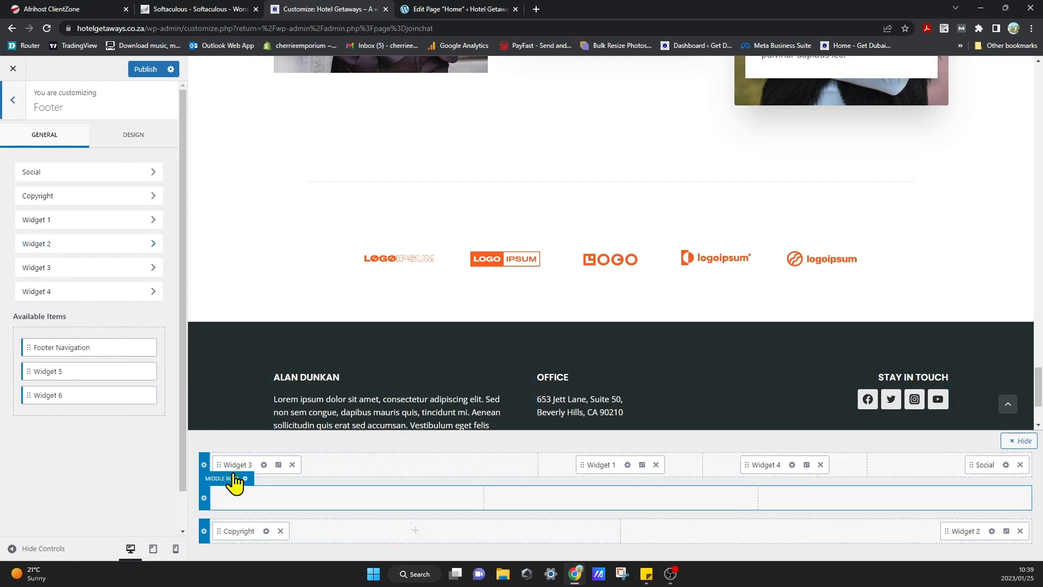
left_click_drag(233, 464, 550, 509)
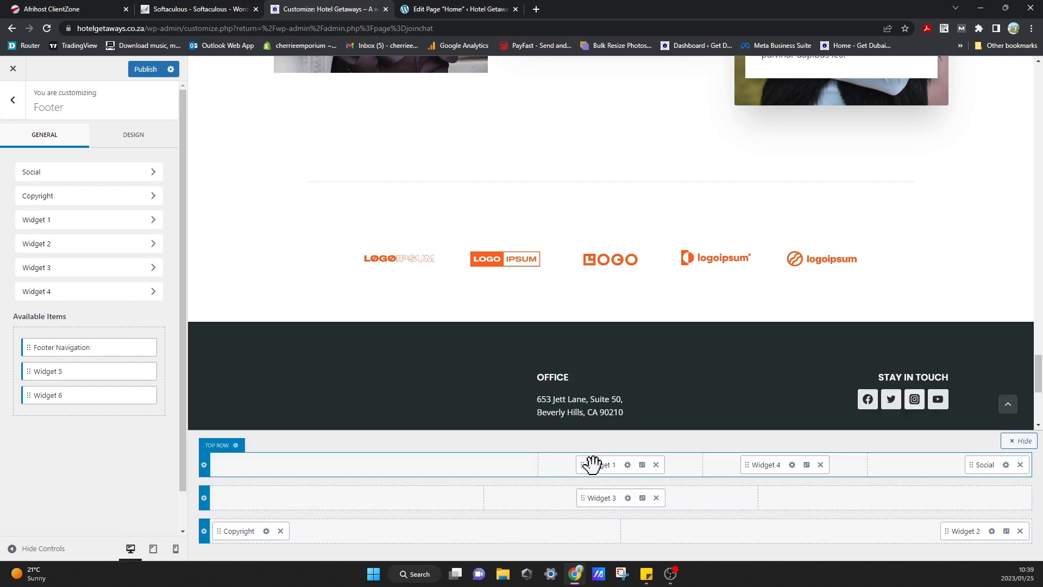
left_click_drag(591, 464, 261, 467)
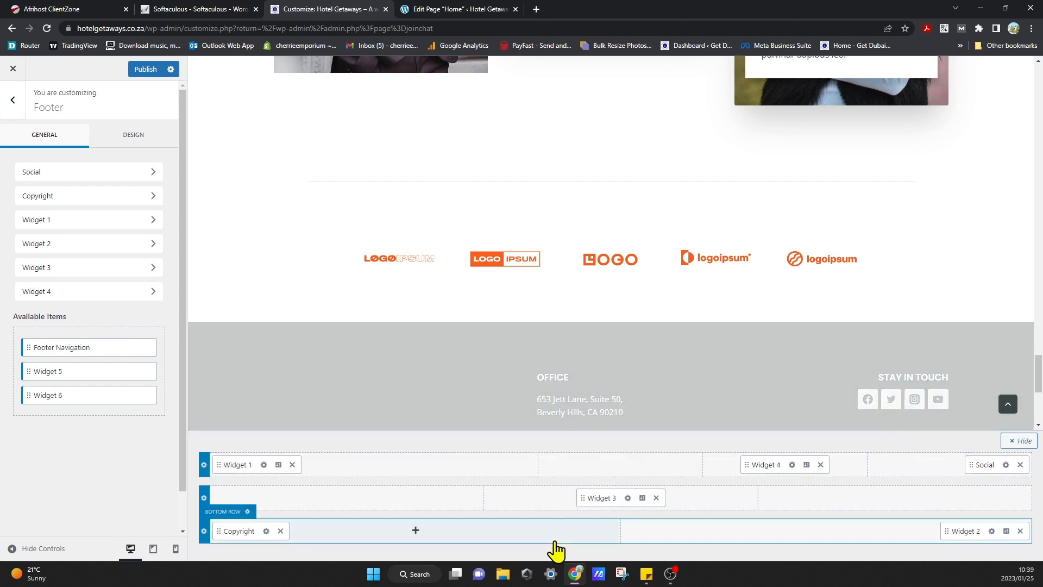
mouse_move(586, 496)
left_mouse_down()
mouse_move(589, 473)
mouse_move(598, 491)
mouse_move(587, 473)
mouse_move(594, 479)
left_mouse_up()
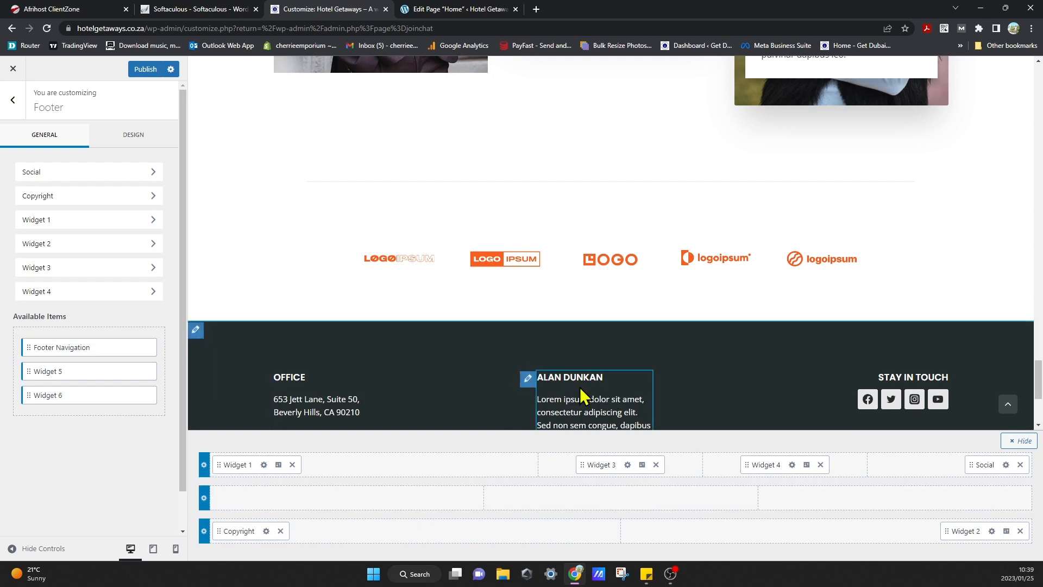
scroll(582, 400, "down", 3)
scroll(755, 375, "down", 1)
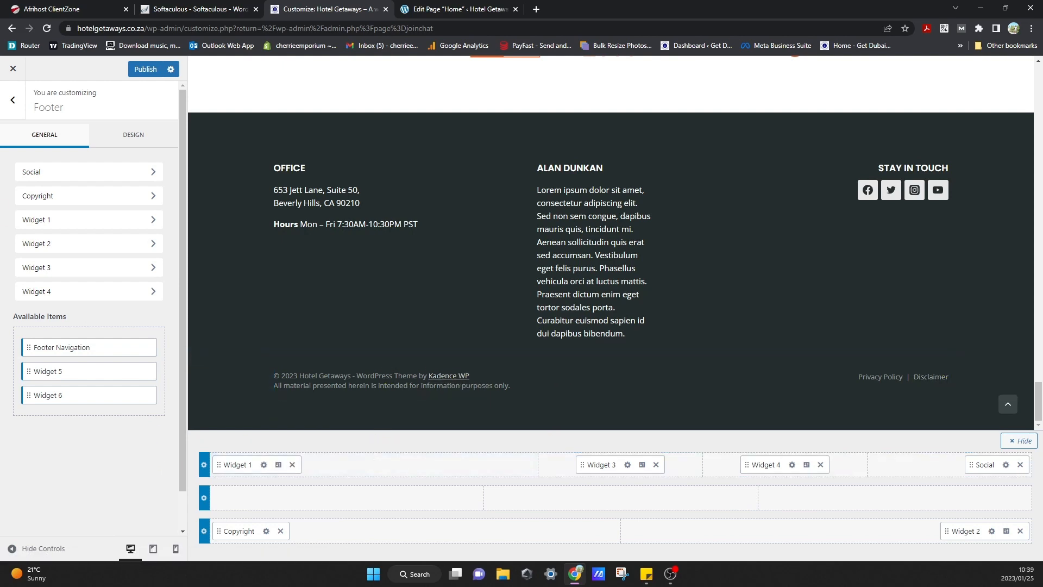
left_click(13, 100)
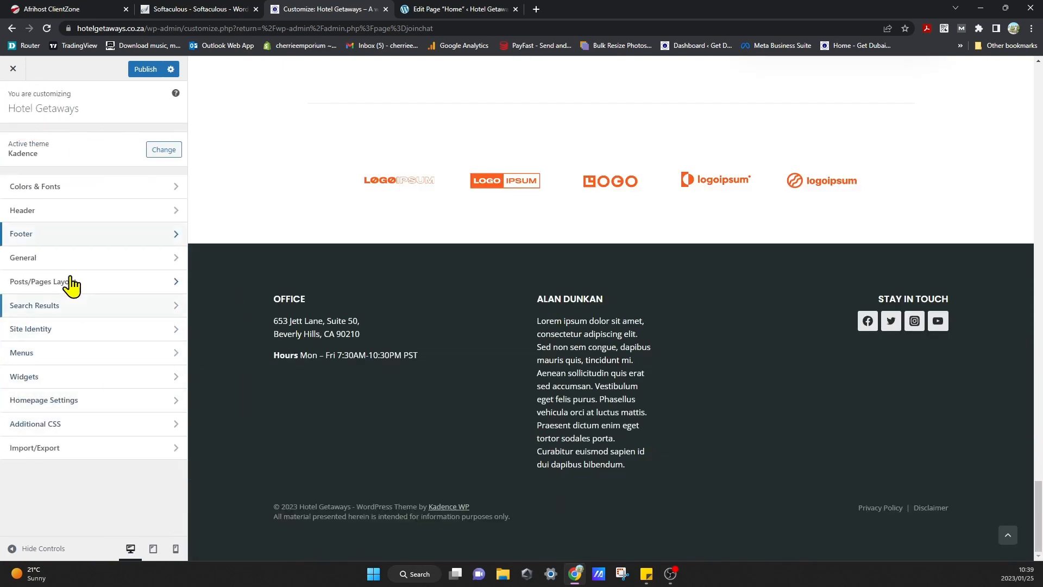
- Browse General, Site Identity and Menus, then leave the Customizer without saving
left_click(76, 258)
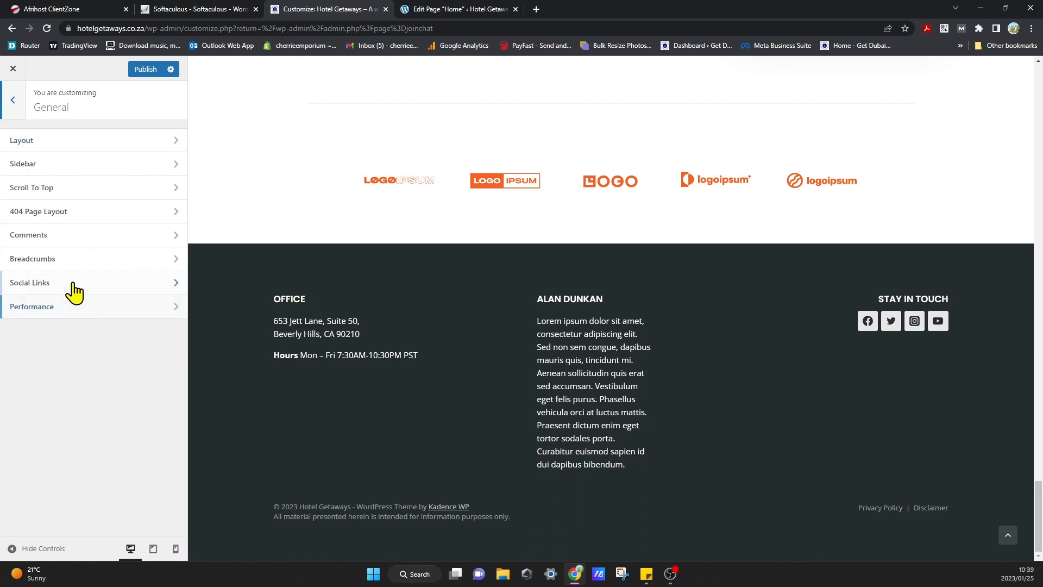
left_click(14, 103)
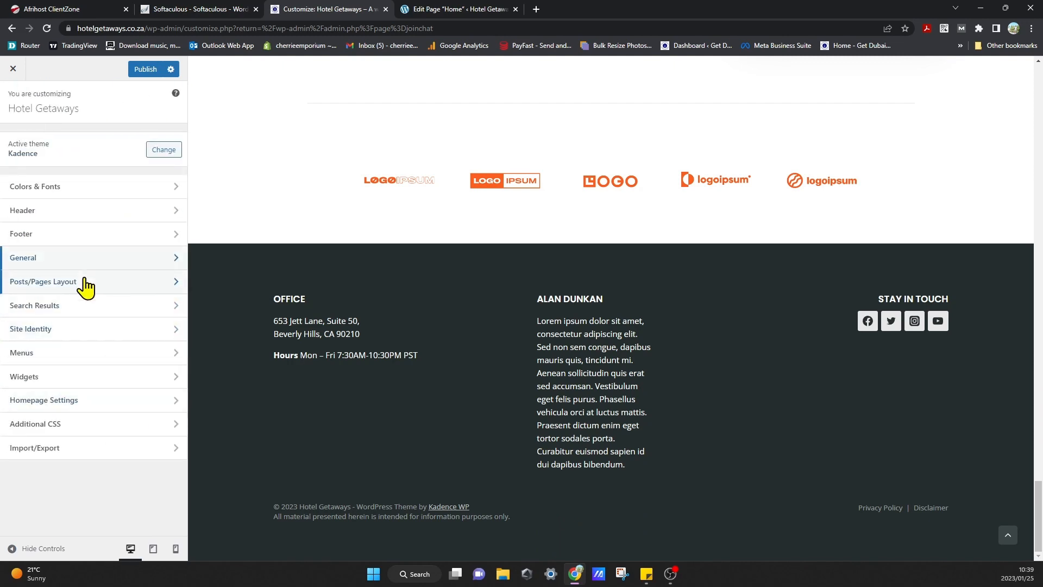
left_click(66, 330)
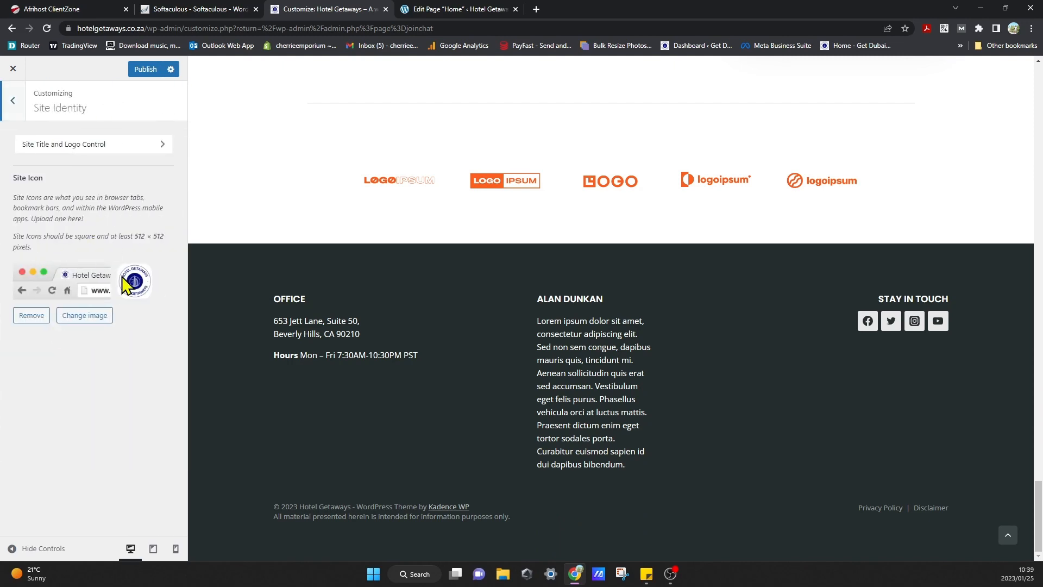
left_click(13, 101)
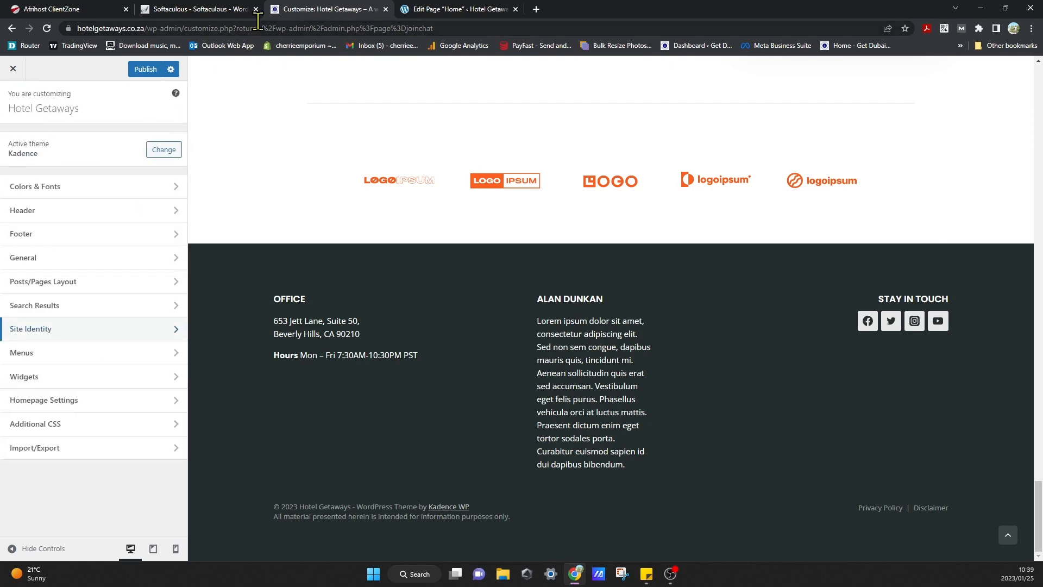
left_click(106, 361)
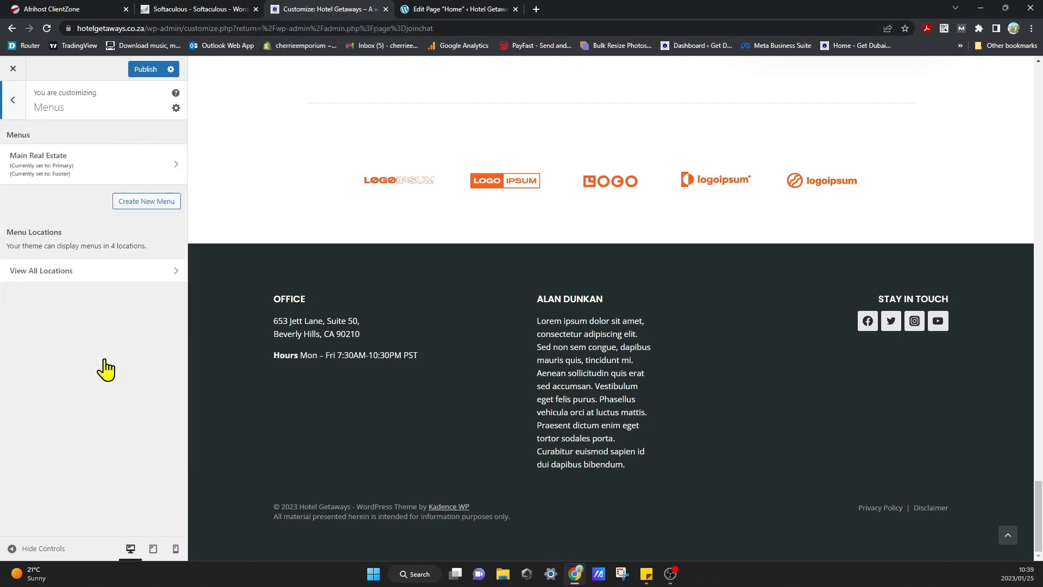
left_click(13, 69)
left_click(585, 106)
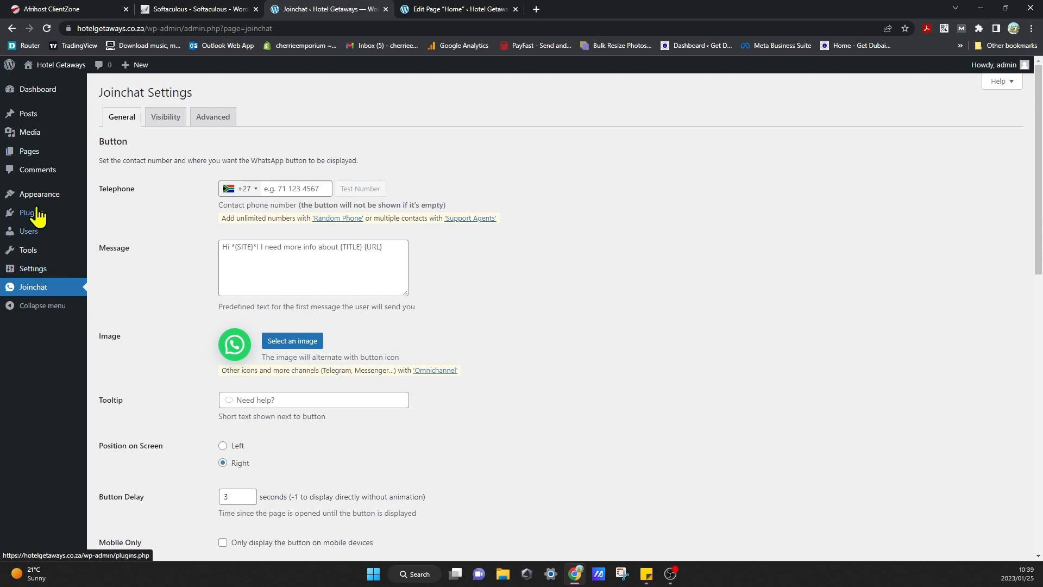
- Load the site's homepage from the address bar, then switch to the Menus admin tab
mouse_move(52, 163)
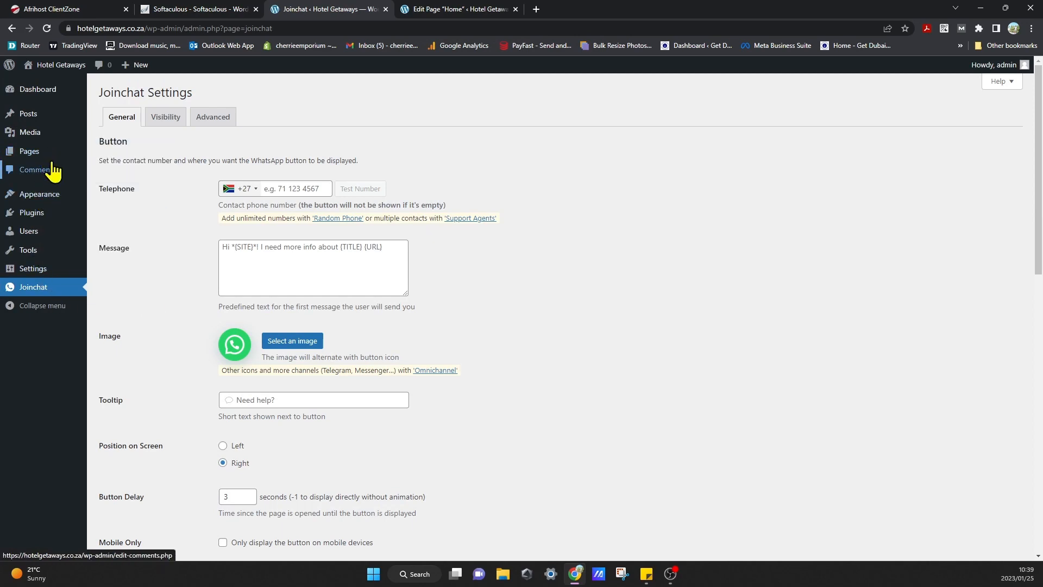
mouse_move(55, 196)
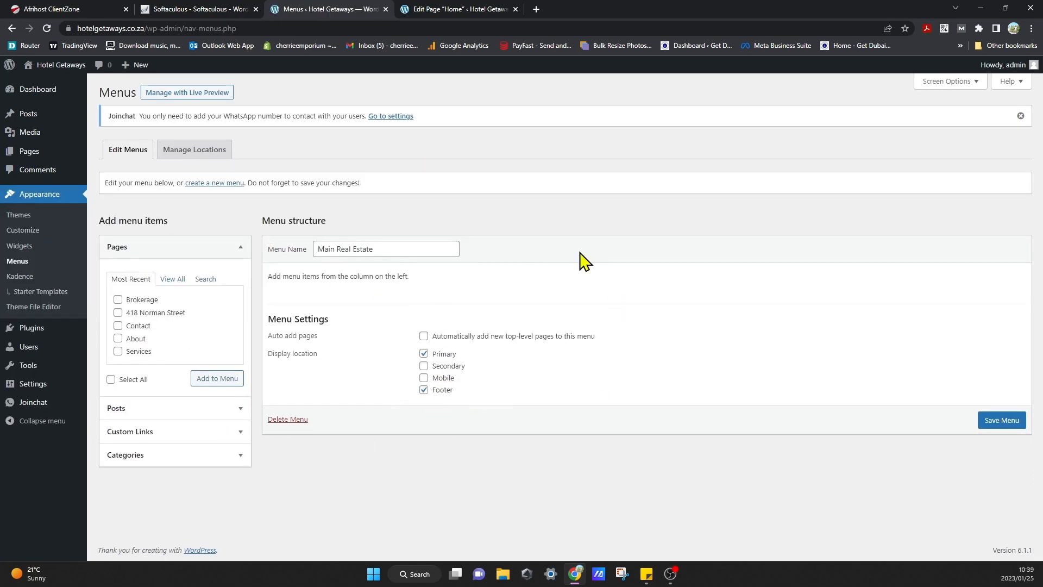
left_click(439, 8)
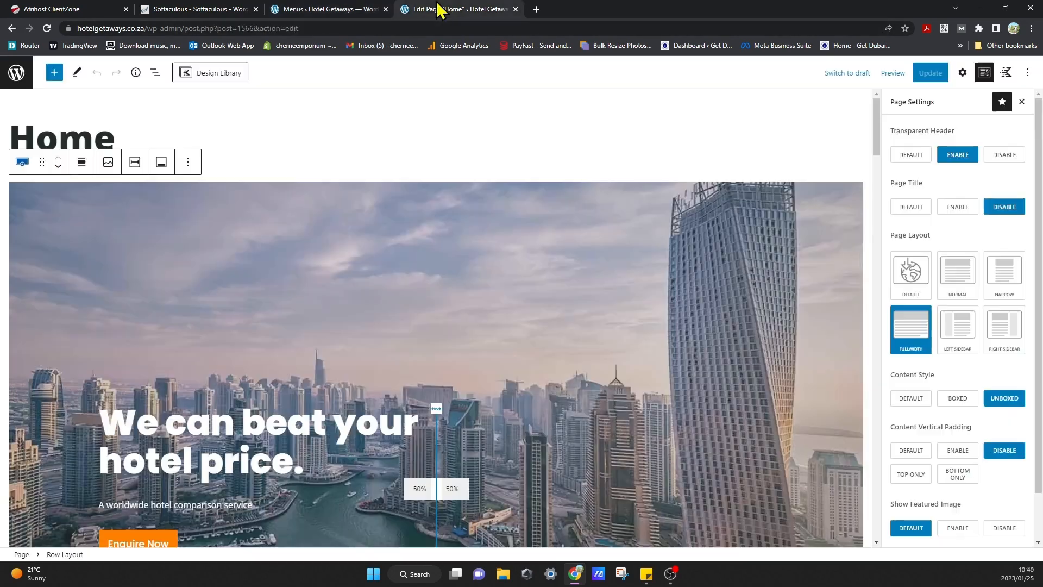
left_click(21, 71)
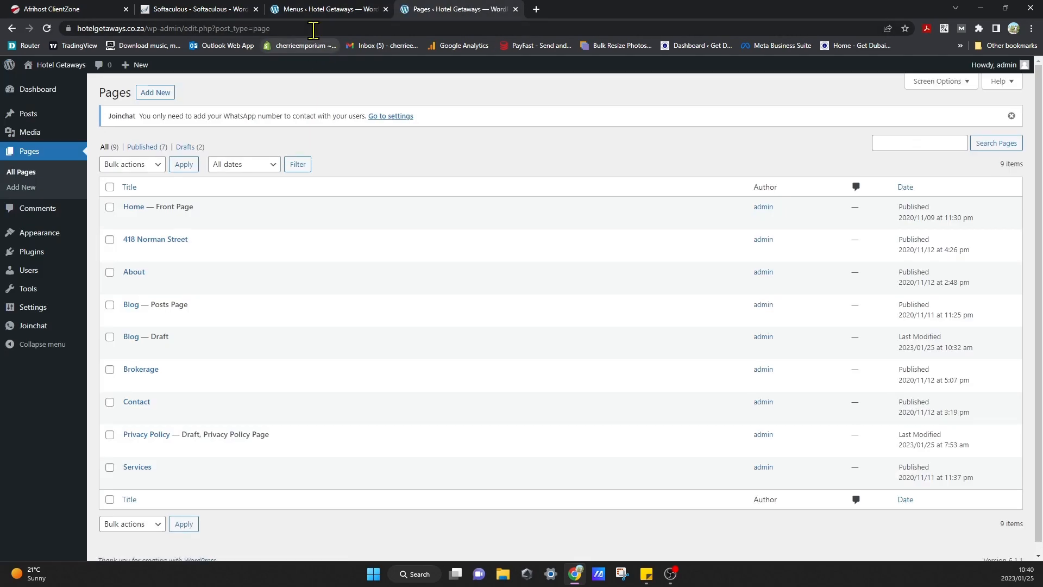
left_click_drag(298, 29, 147, 27)
key("BackSpace")
key("Return")
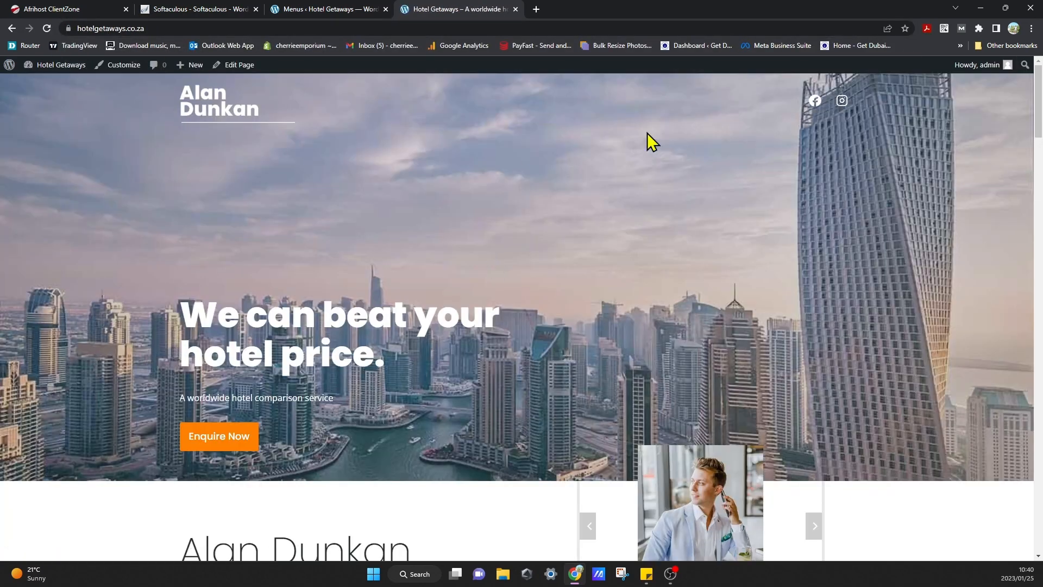
left_click(311, 8)
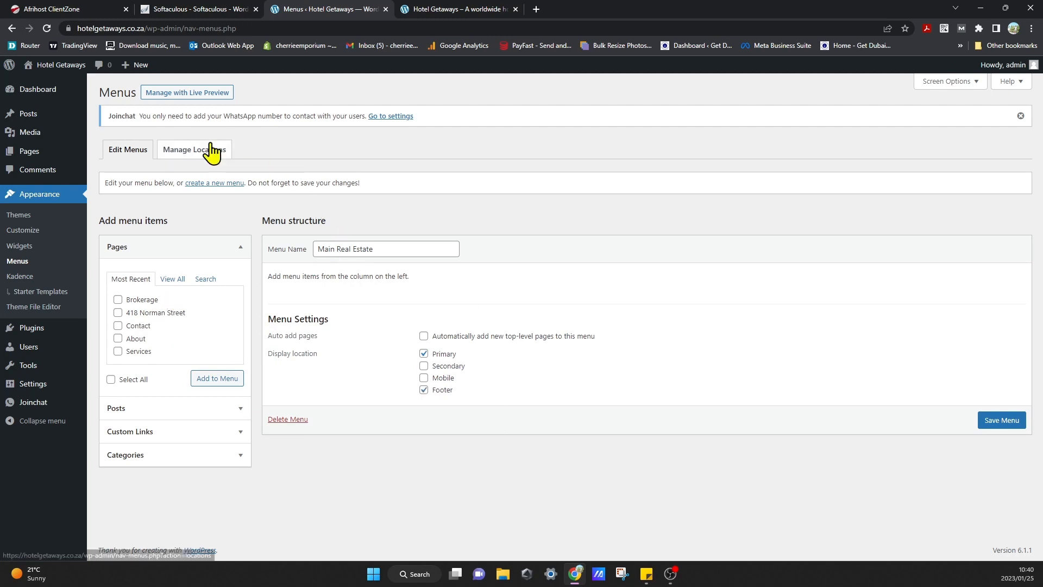
- Add all five recent pages, including Brokerage and 418 Norman Street, to Main Real Estate
left_click(389, 249)
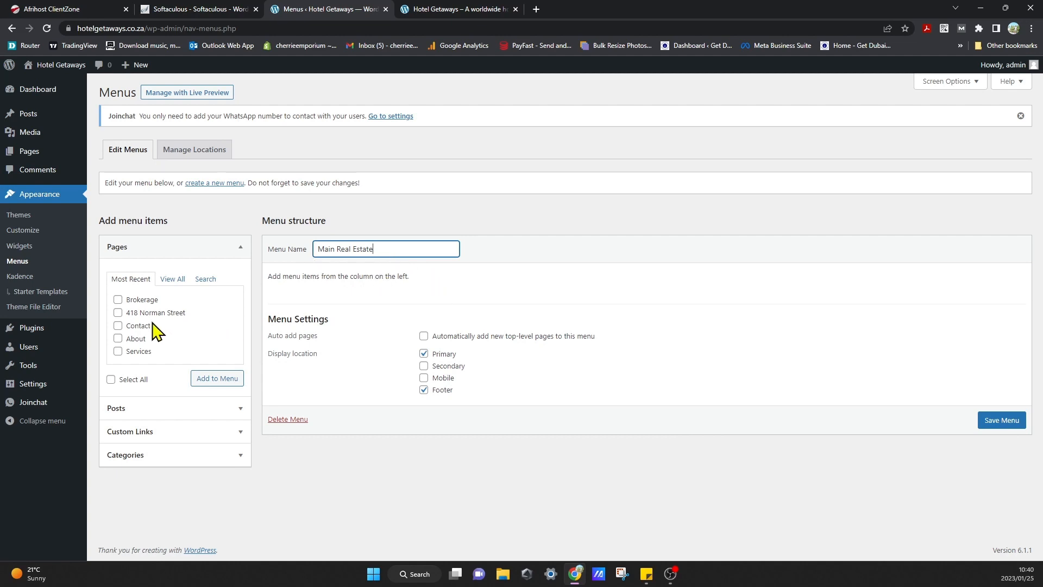
left_click(119, 326)
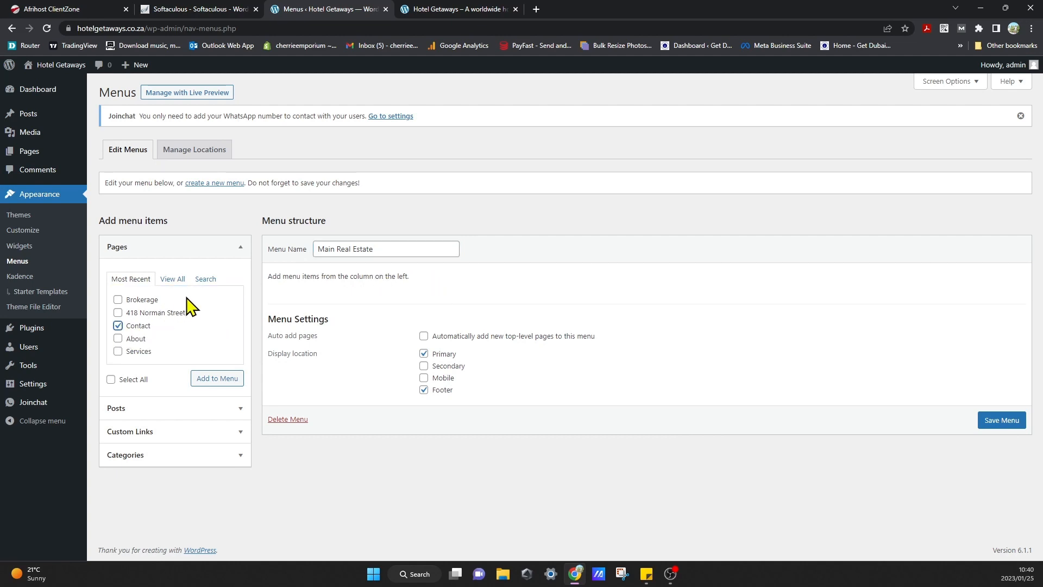
left_click(111, 380)
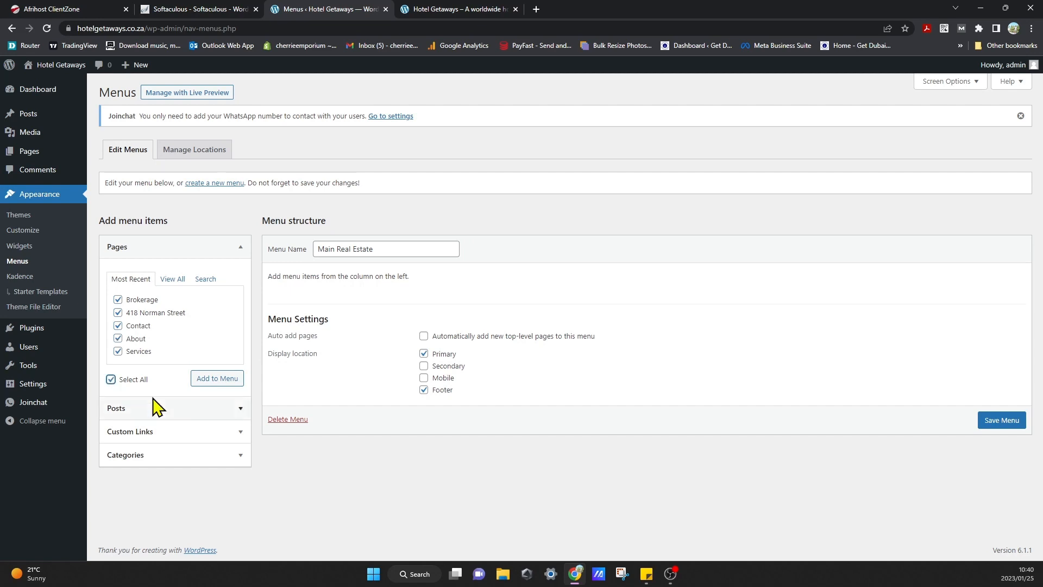
left_click(224, 380)
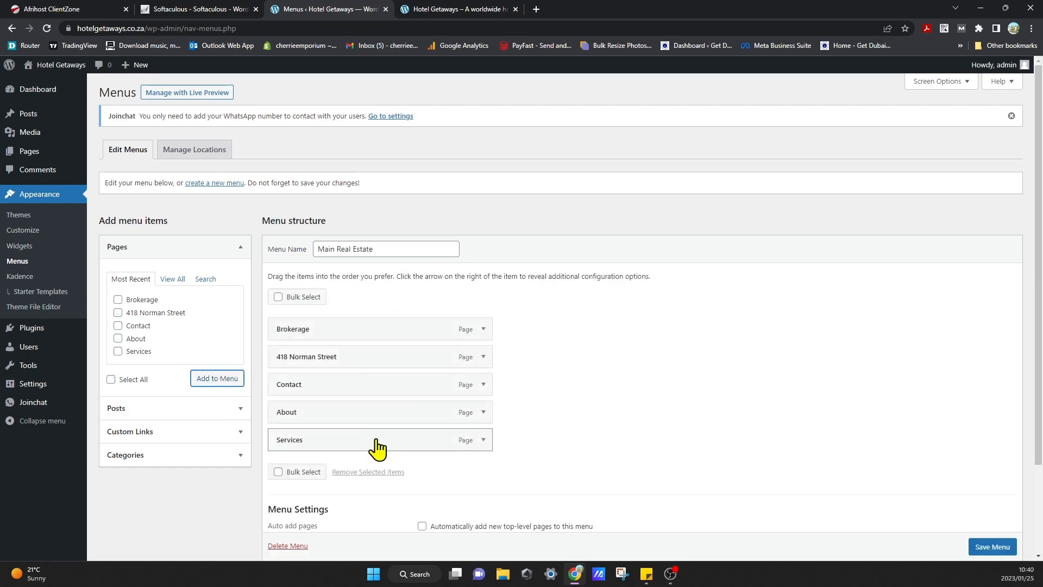
scroll(374, 447, "down", 2)
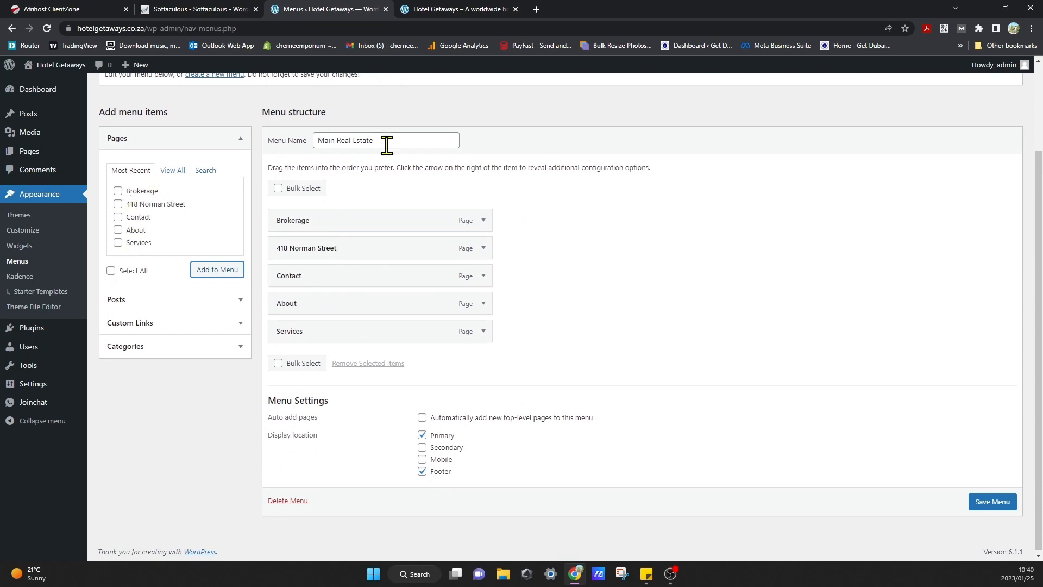
scroll(384, 142, "up", 1)
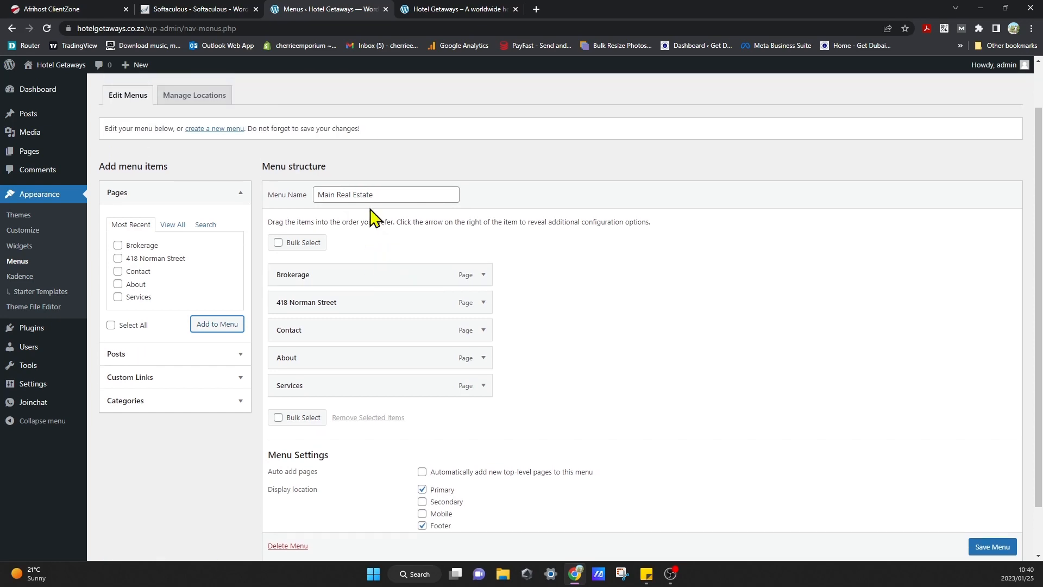
- Nest 418 Norman Street as a sub-item under Brokerage and save the menu
left_click(426, 194)
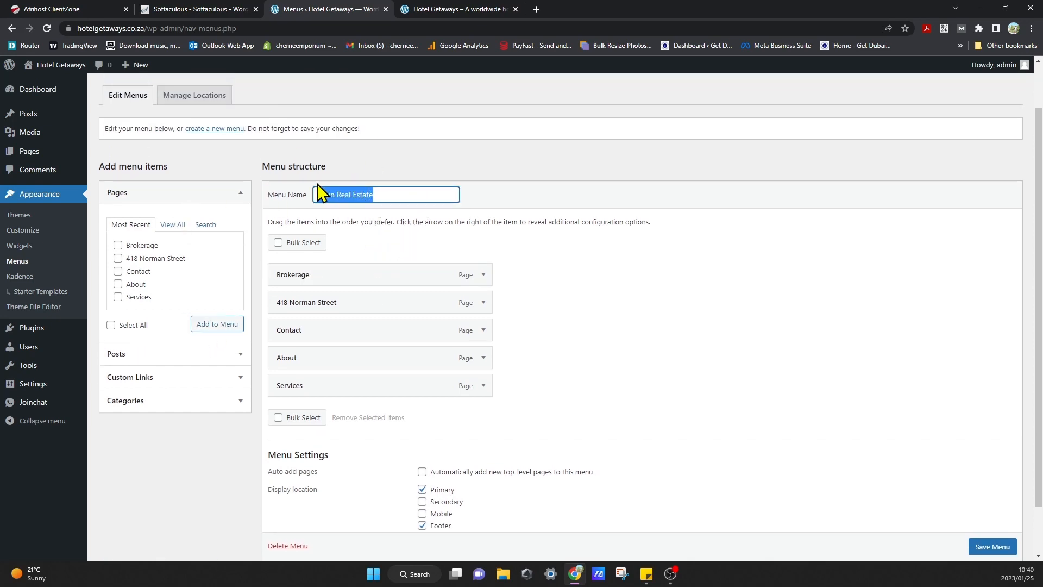
left_click(696, 339)
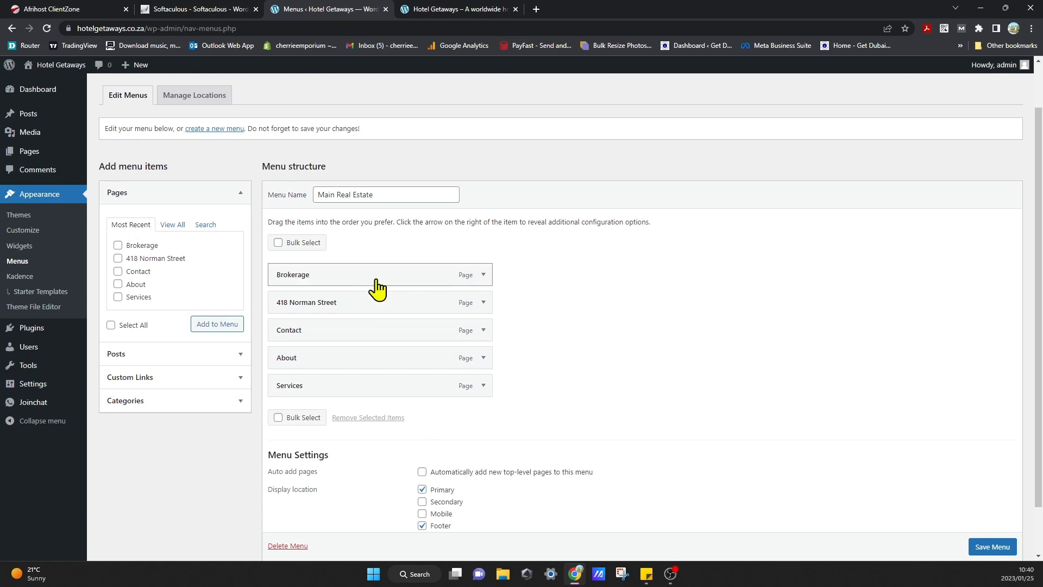
left_click_drag(375, 280, 374, 314)
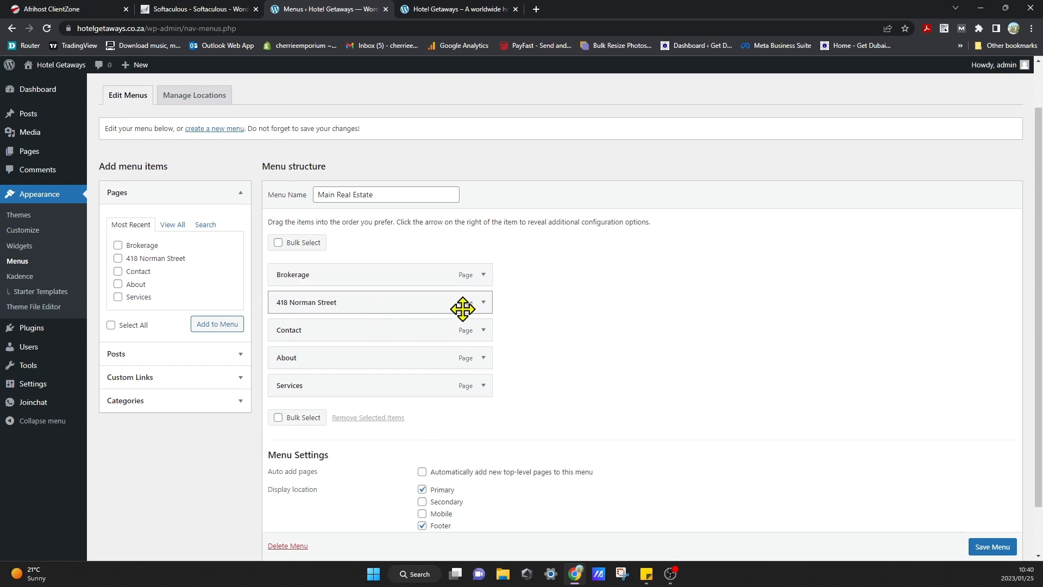
left_click(483, 305)
left_click(483, 305)
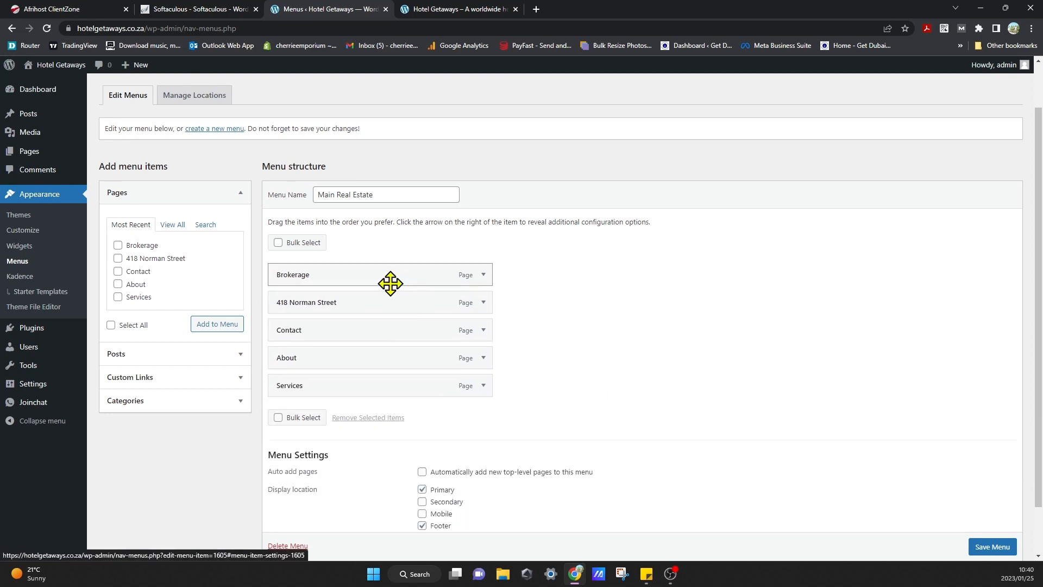
left_click_drag(308, 284, 342, 305)
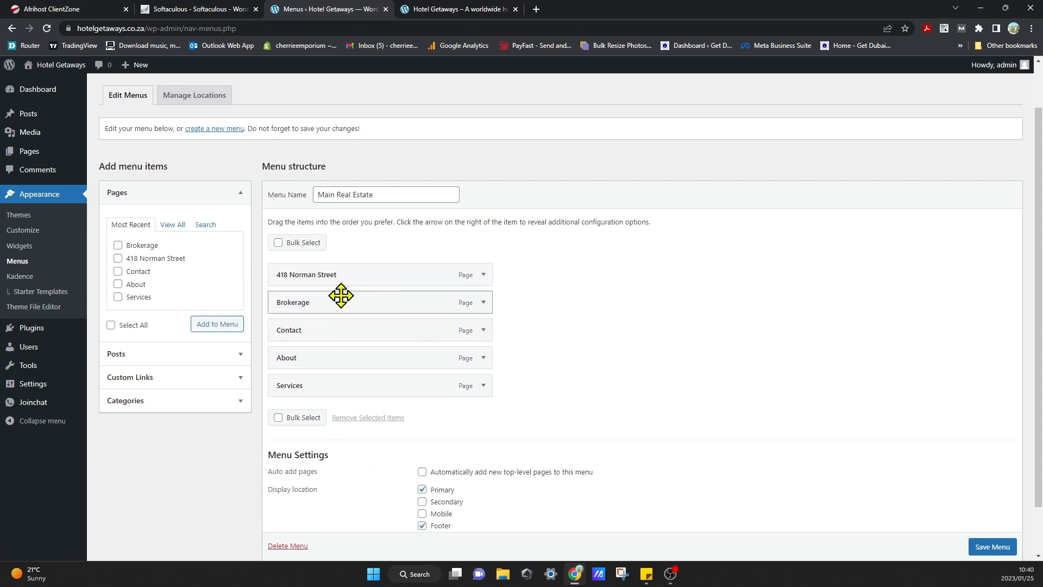
left_click_drag(293, 283, 307, 299)
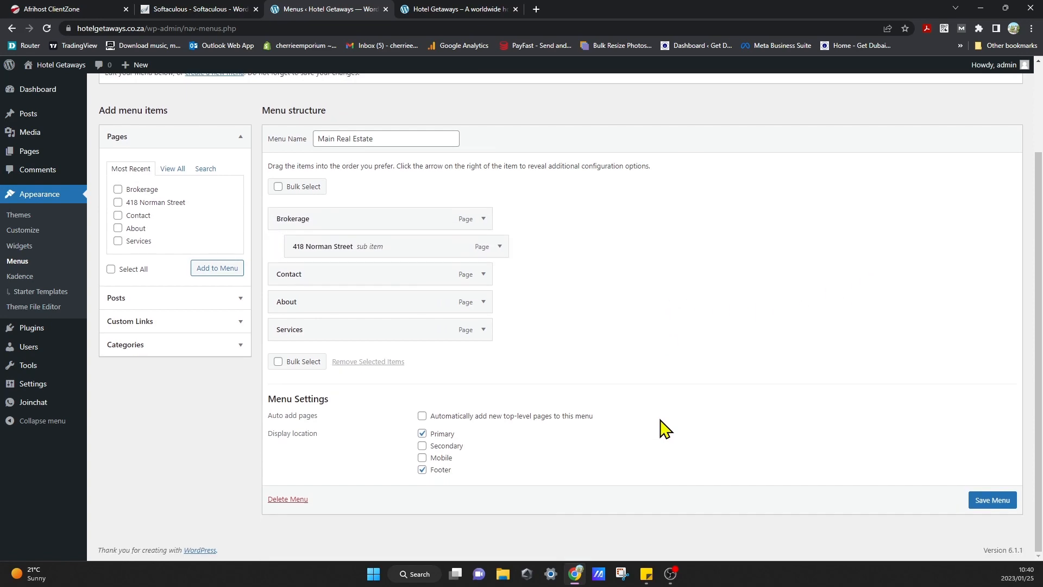
scroll(666, 429, "down", 2)
left_click(1002, 502)
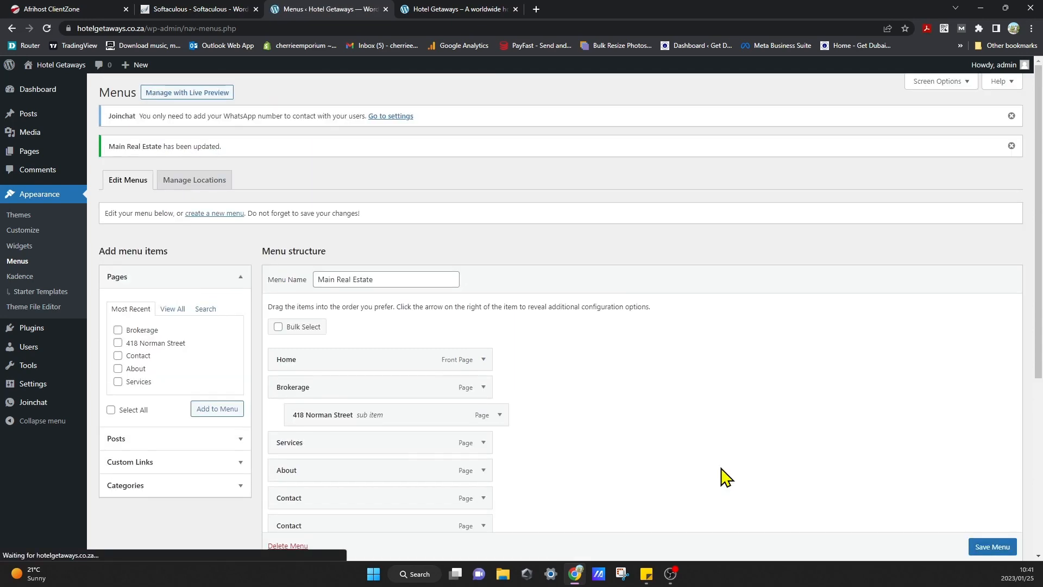
left_click(485, 10)
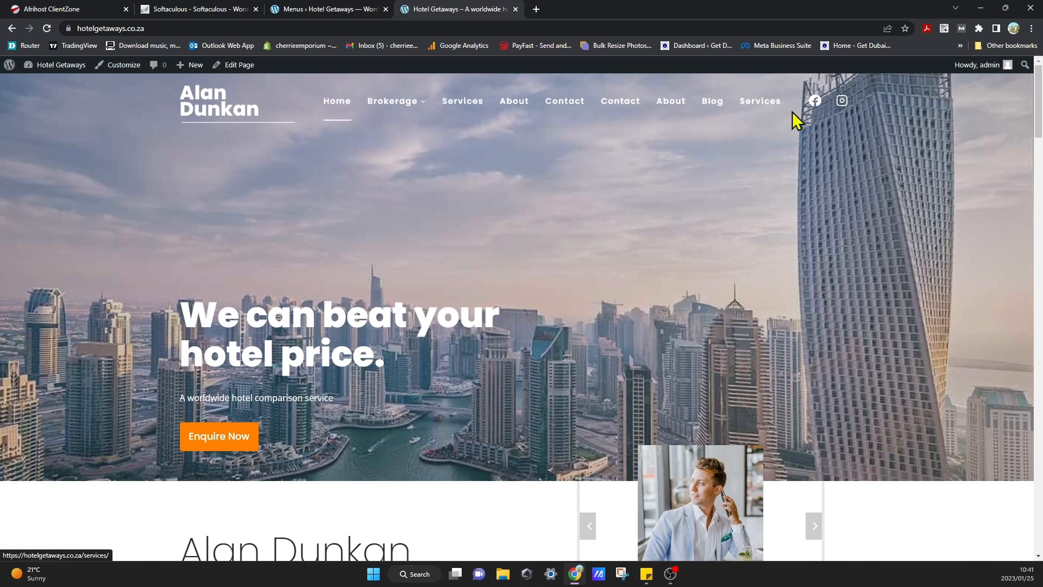
mouse_move(430, 109)
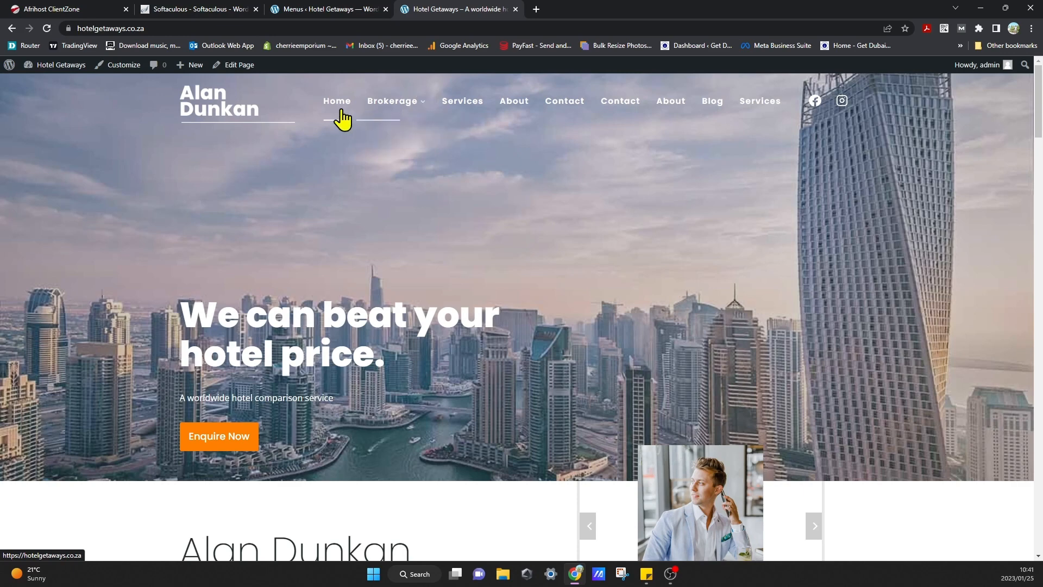
left_click(330, 9)
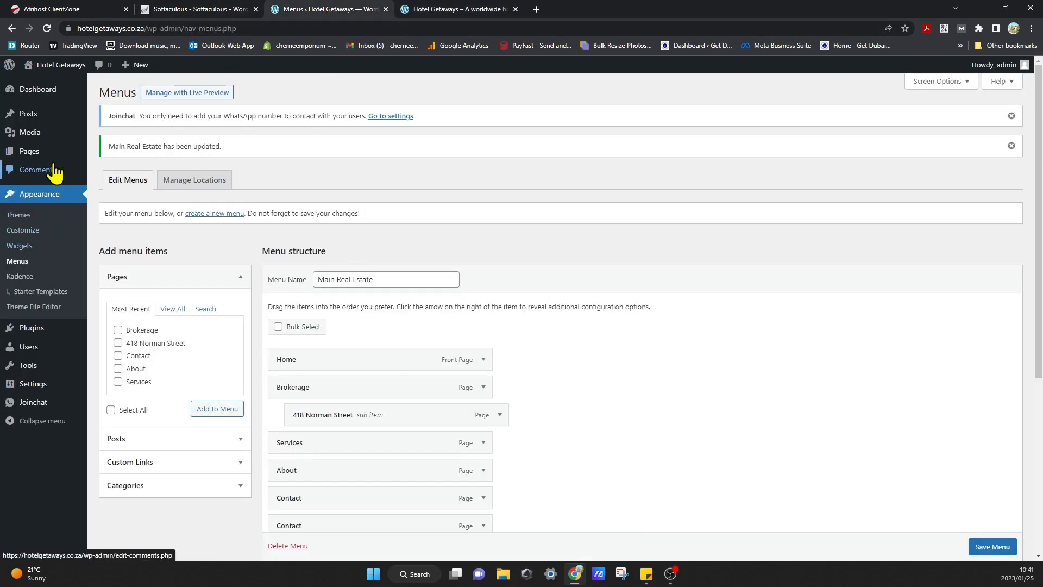
- Leave Kadence Starter Templates for the Dashboard, showing 7 posts, 7 pages, WordPress 6.1.1
mouse_move(44, 102)
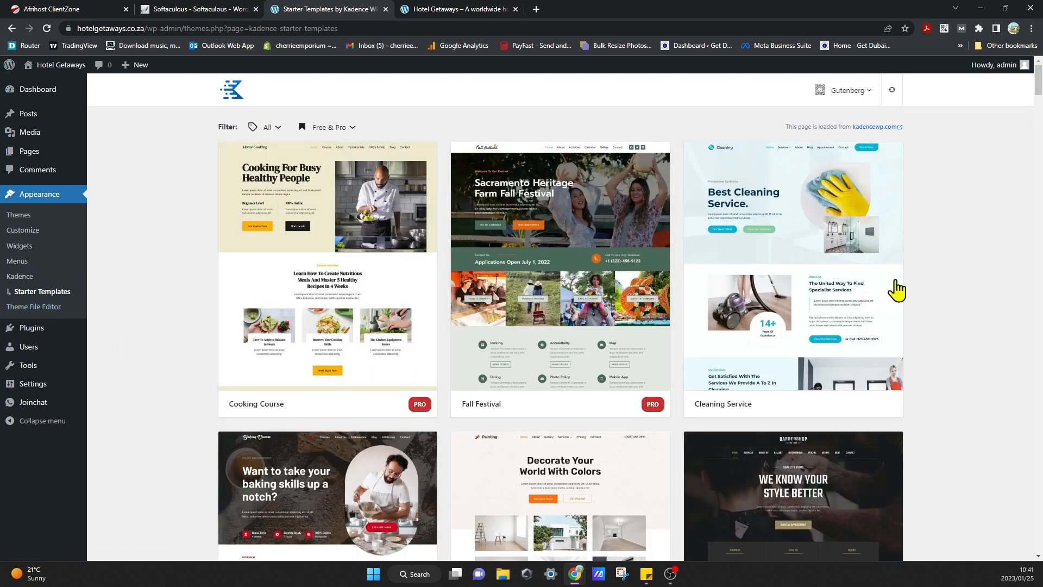
scroll(820, 333, "down", 12)
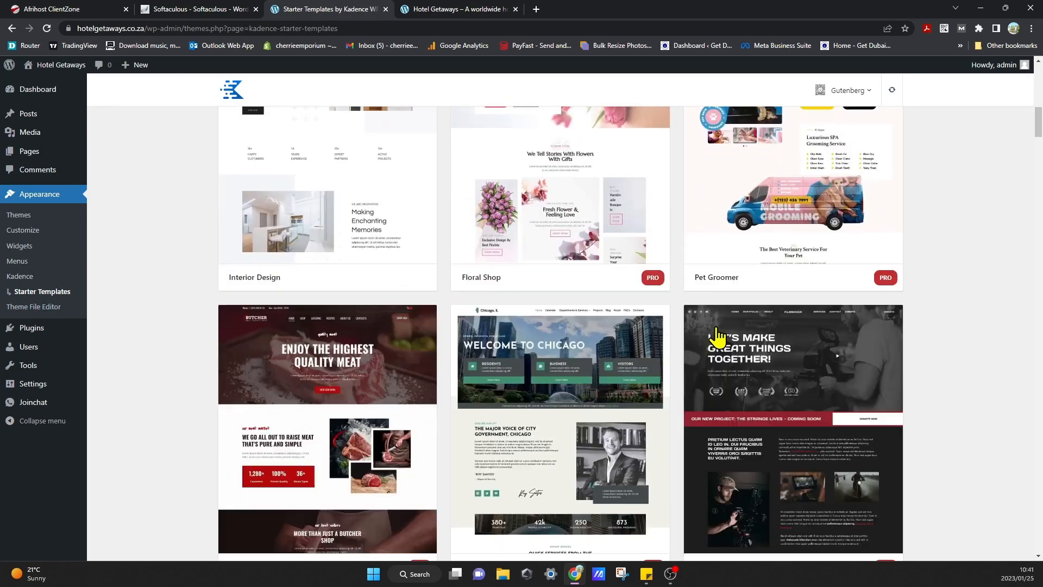
scroll(717, 338, "up", 9)
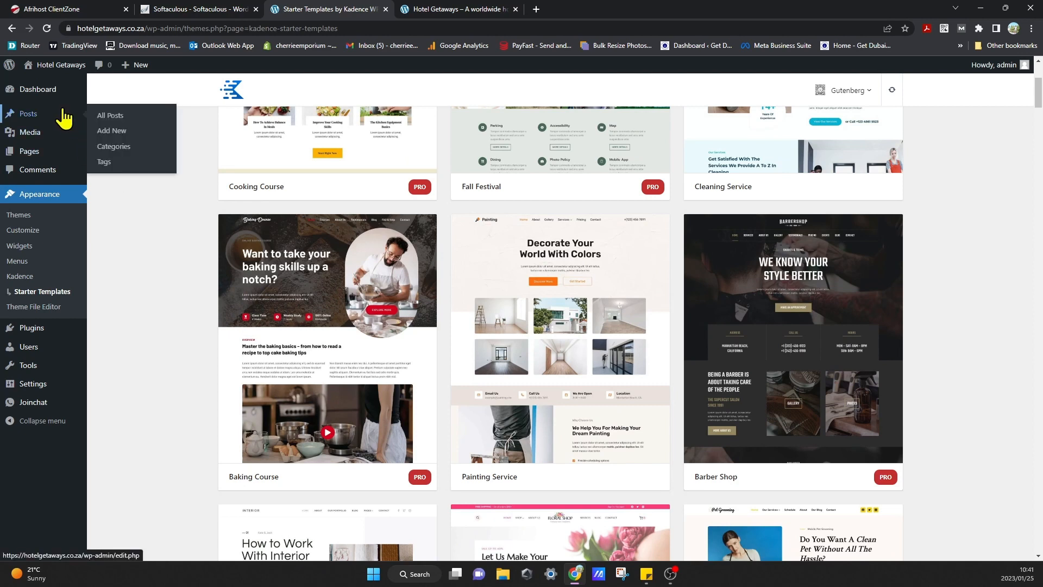
mouse_move(31, 372)
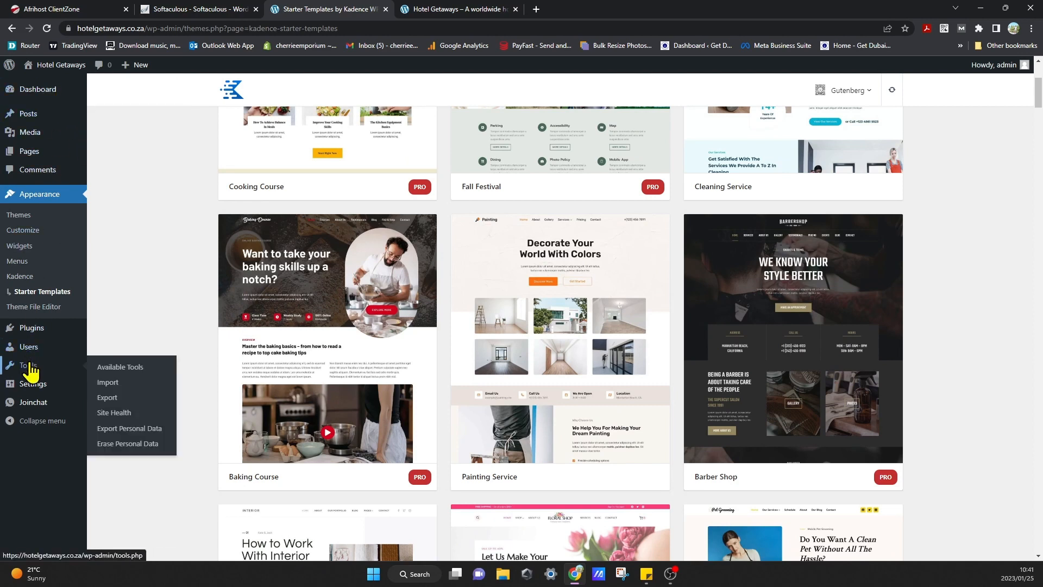
mouse_move(43, 396)
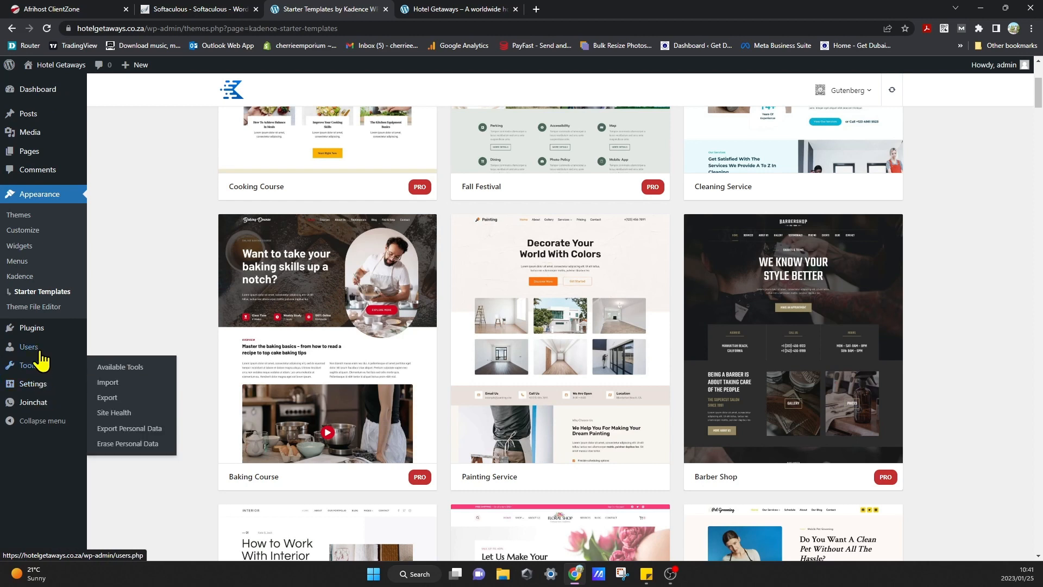
mouse_move(42, 336)
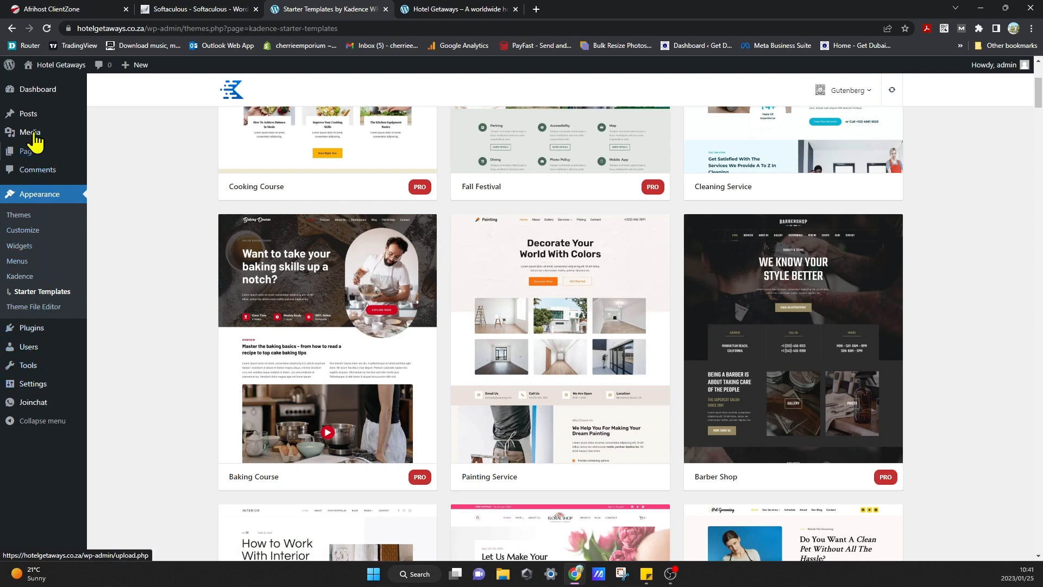
left_click(37, 89)
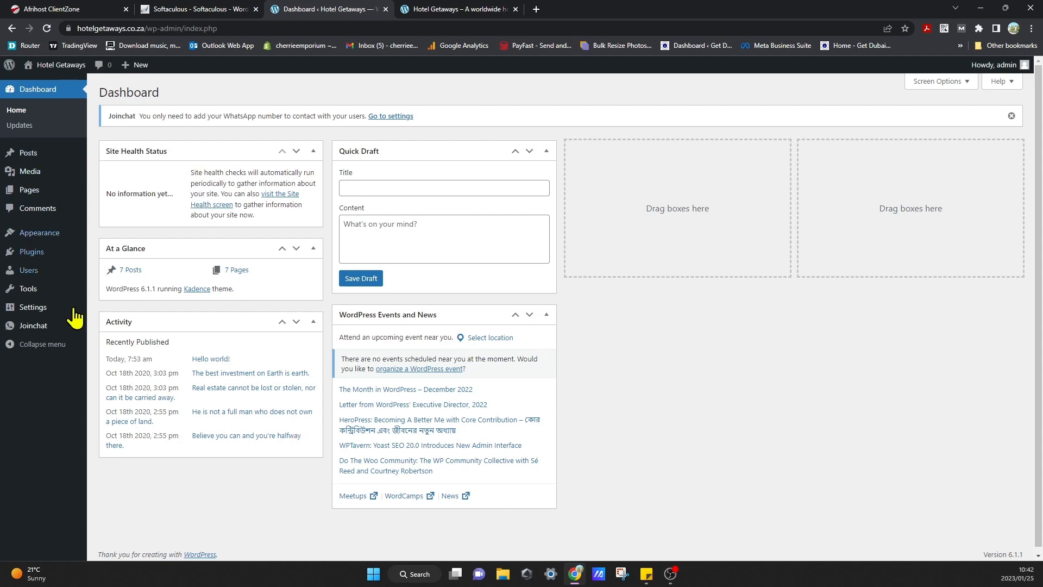
- Open General Settings and compare its title, tagline and date options with the live homepage
left_click(109, 309)
scroll(409, 345, "down", 6)
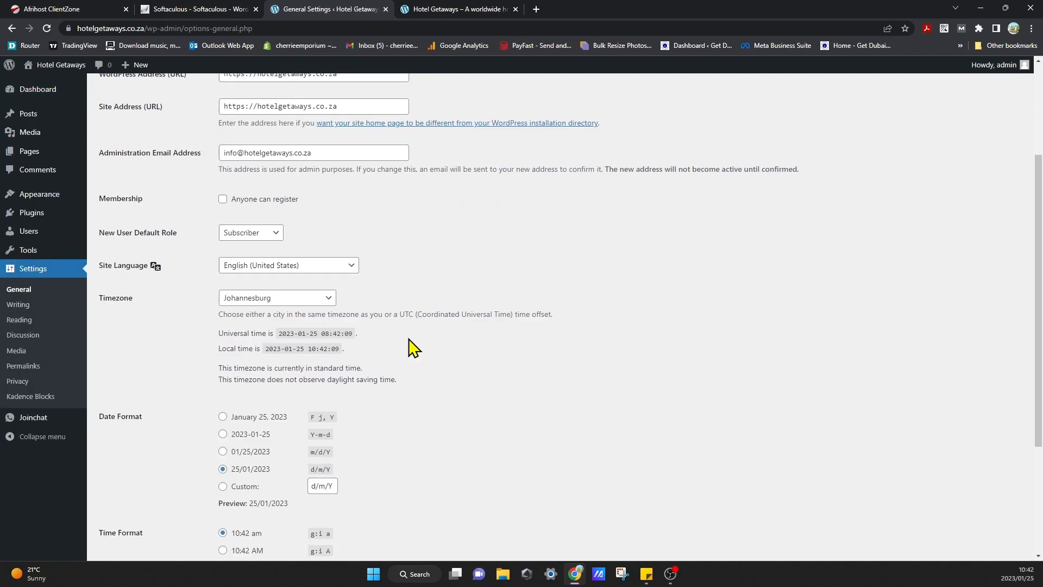
left_click(426, 9)
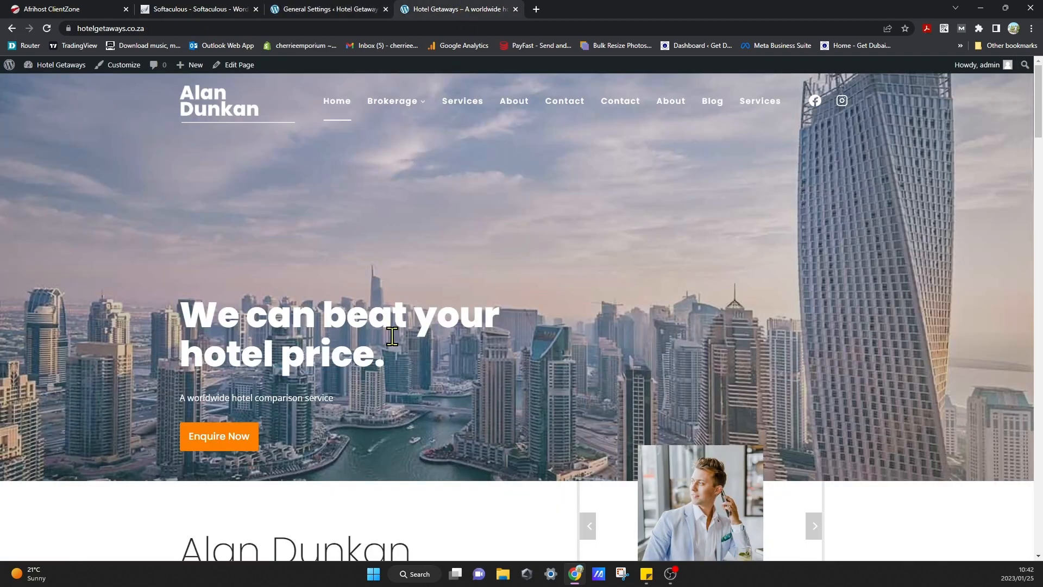
scroll(392, 336, "down", 20)
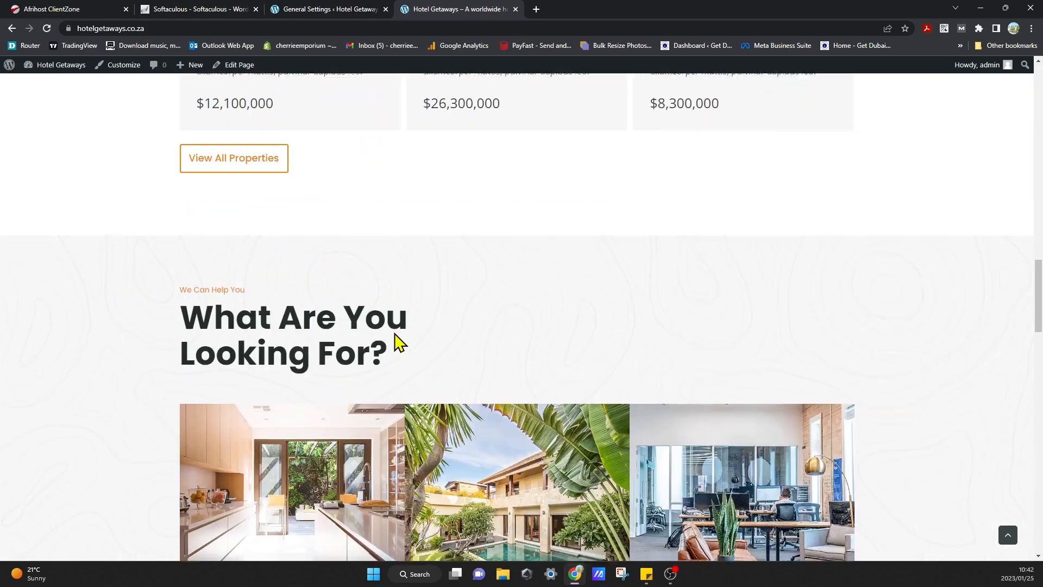
scroll(399, 342, "down", 20)
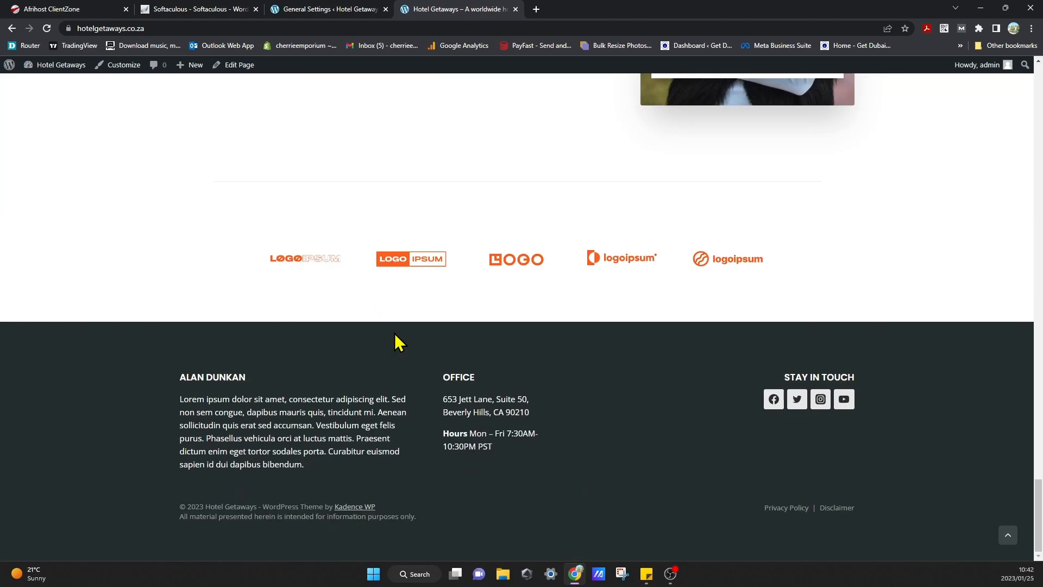
scroll(394, 333, "up", 20)
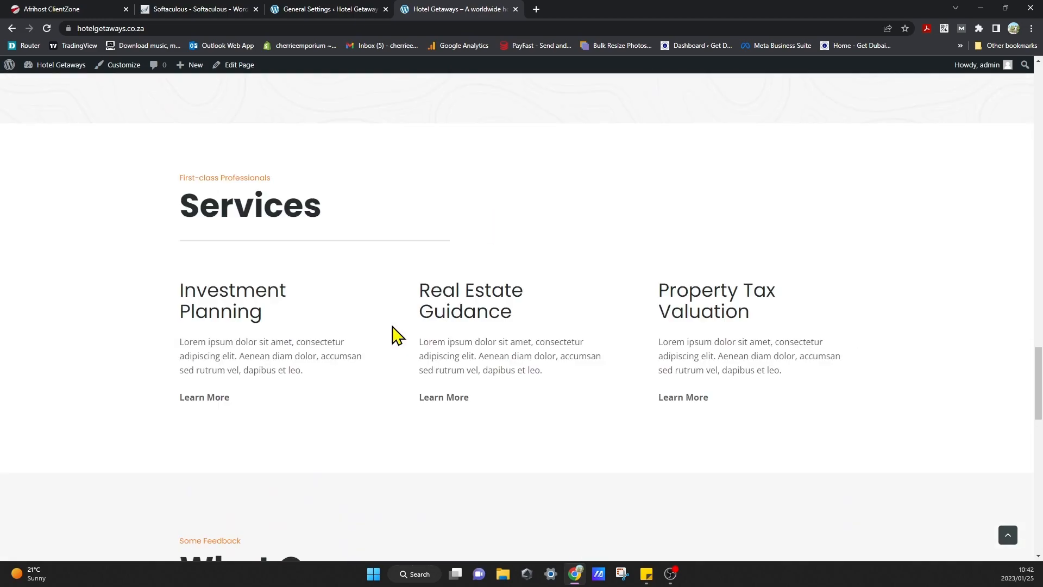
scroll(394, 336, "up", 20)
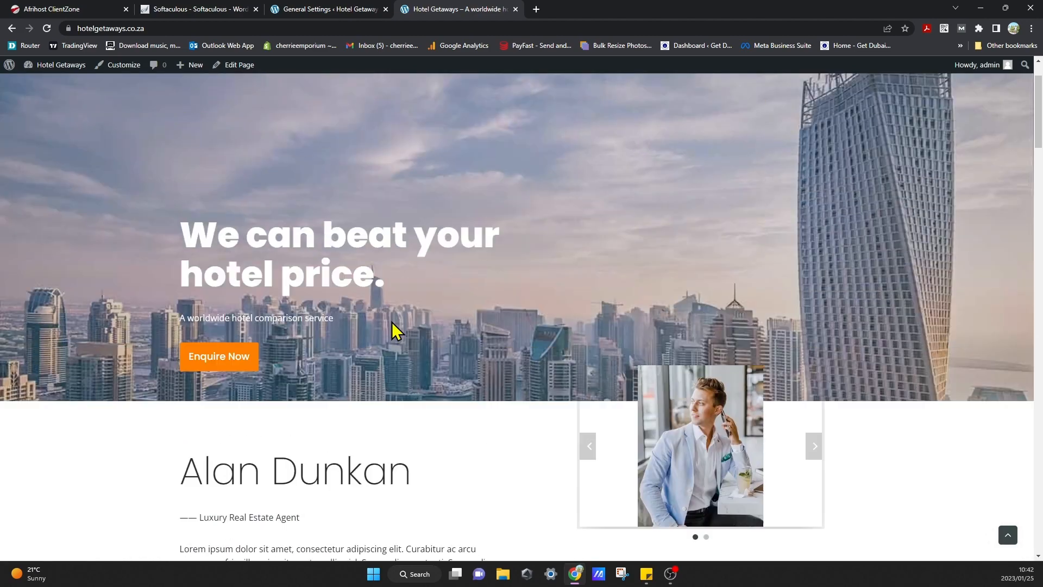
left_click(342, 8)
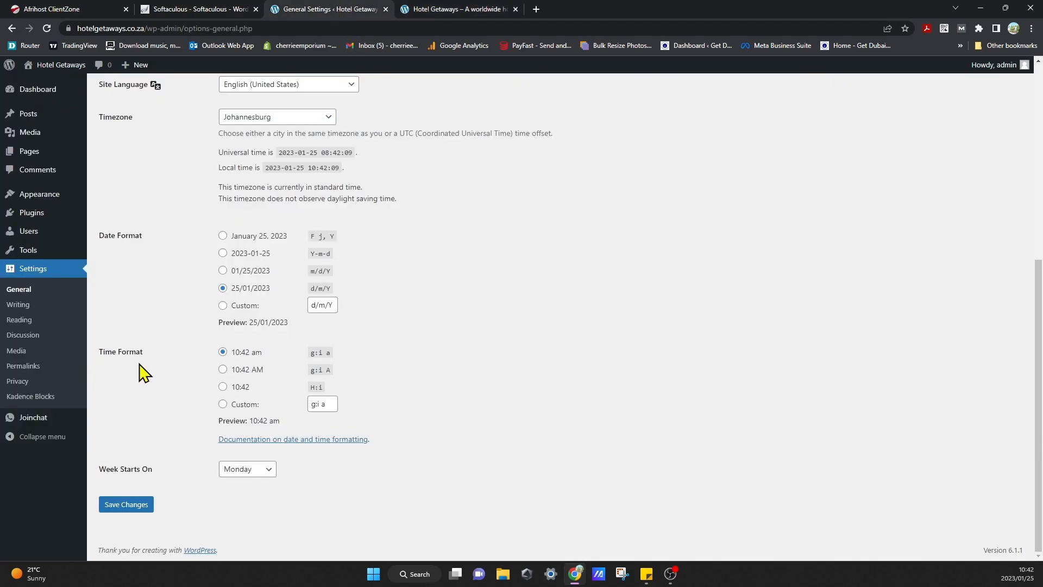
- Reload the live homepage to see current changes, then go to the Pages list
scroll(165, 342, "up", 5)
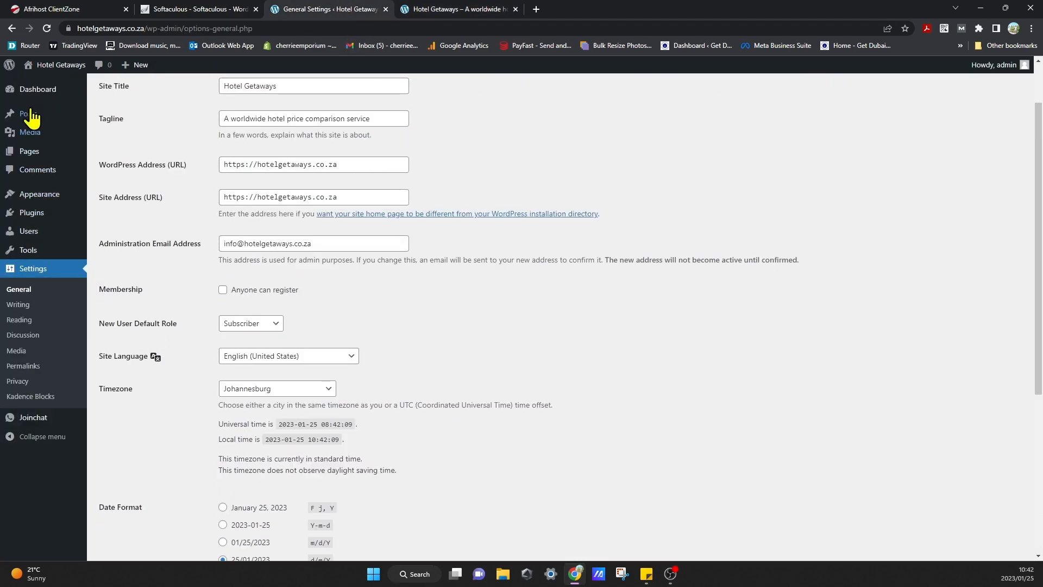
mouse_move(50, 191)
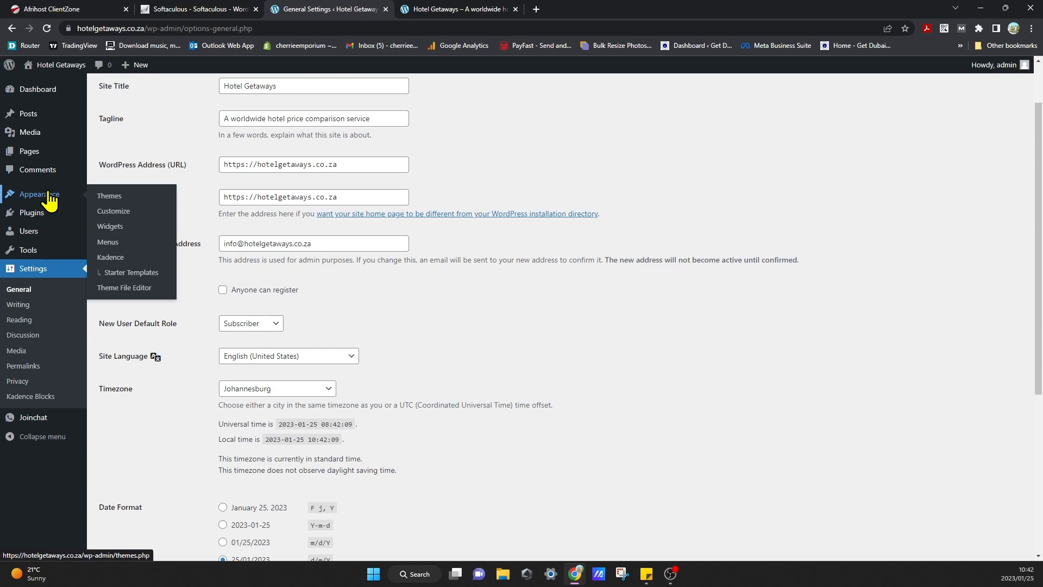
scroll(163, 443, "up", 2)
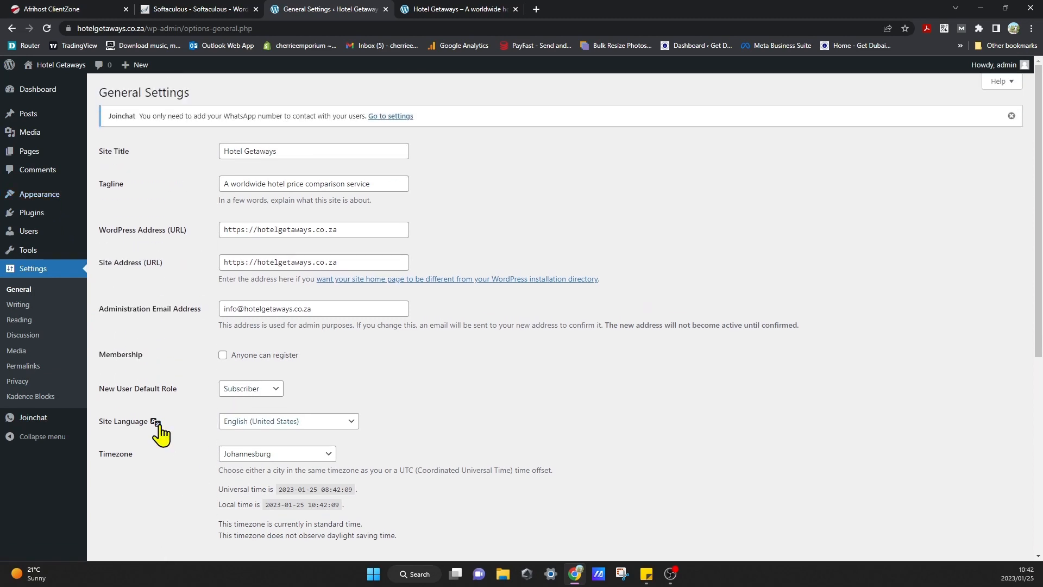
left_click(469, 9)
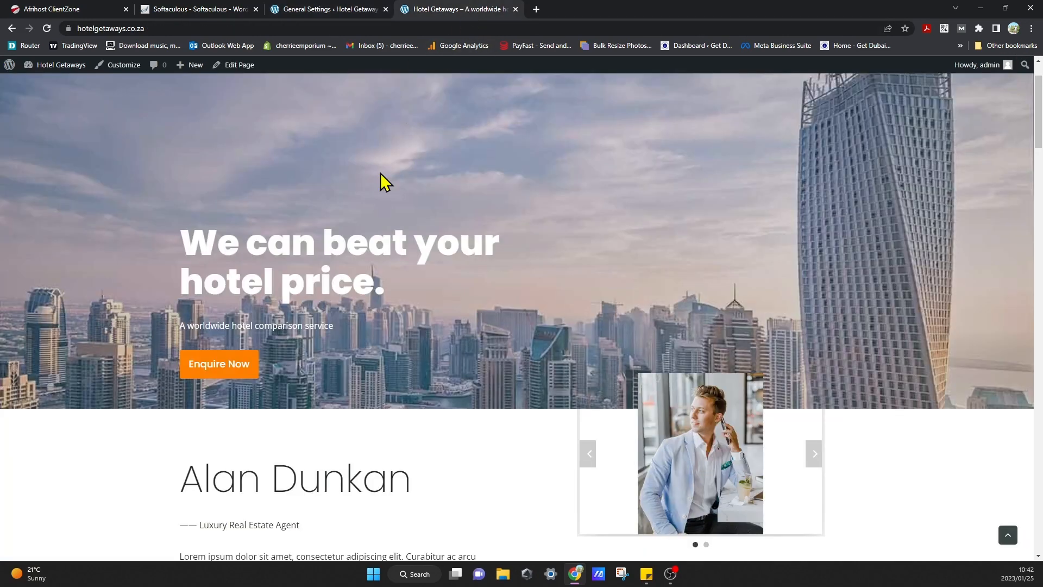
scroll(386, 270, "down", 3)
left_click(47, 30)
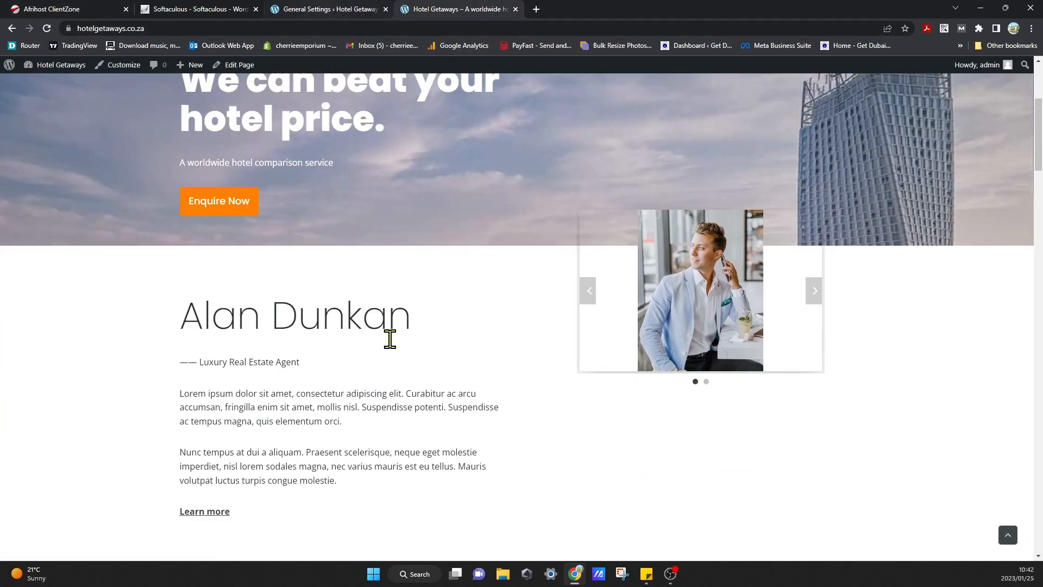
scroll(389, 337, "up", 5)
left_click(325, 9)
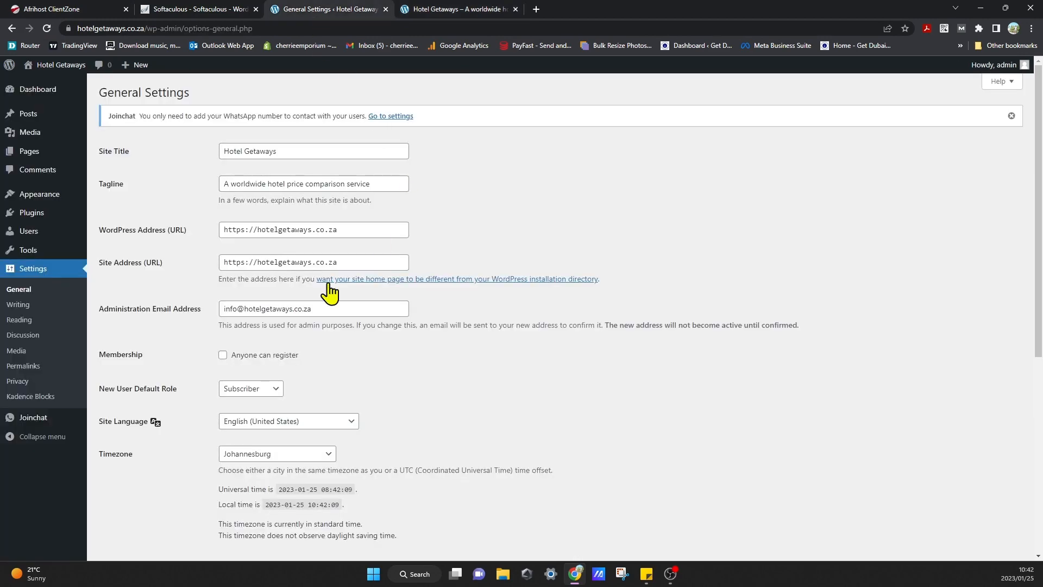
mouse_move(56, 214)
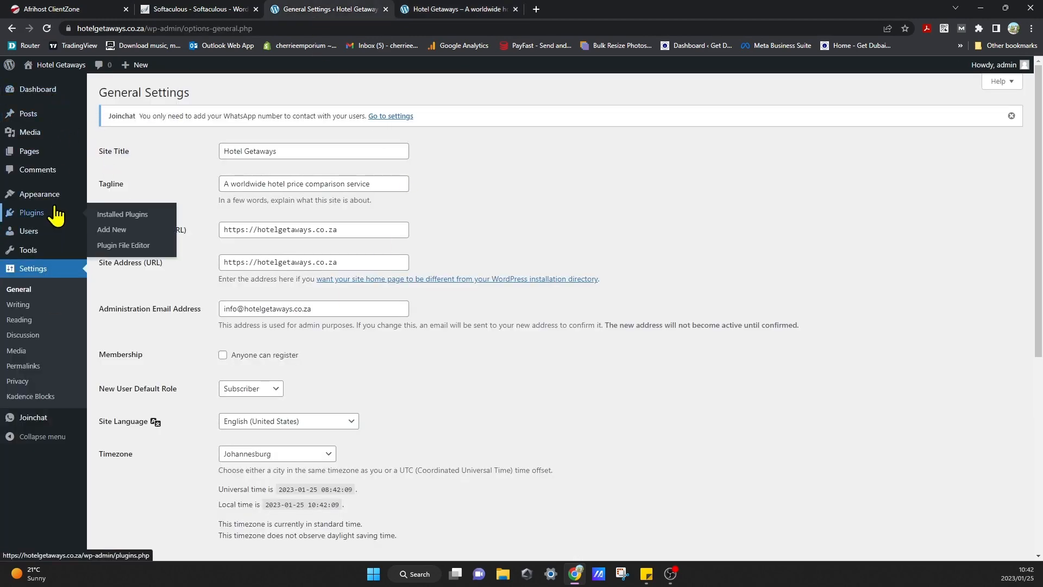
left_click(38, 155)
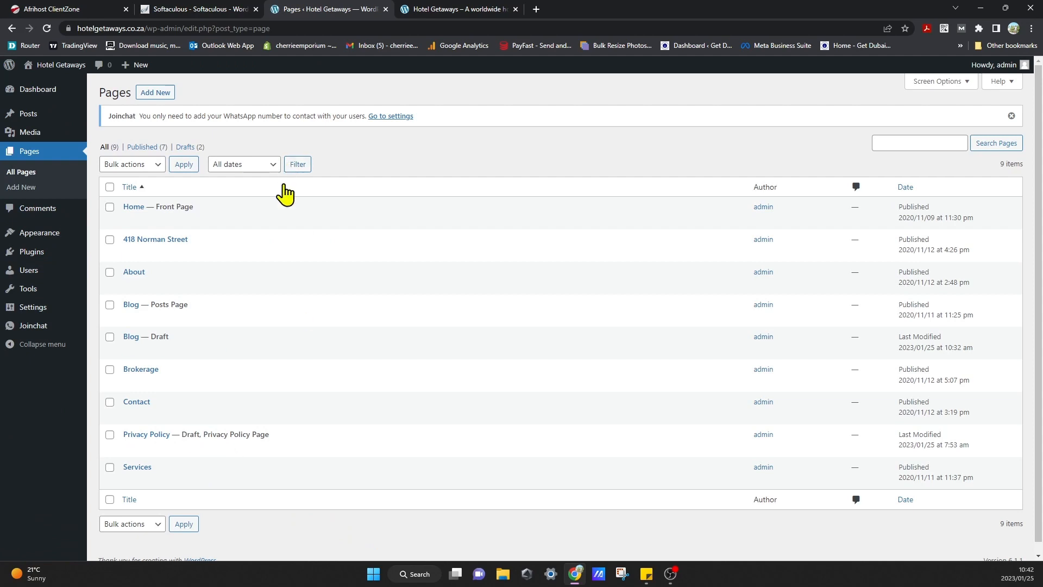
- Inspect Home's Quick Edit and the Bulk actions list, cancelling both without changes
mouse_move(133, 226)
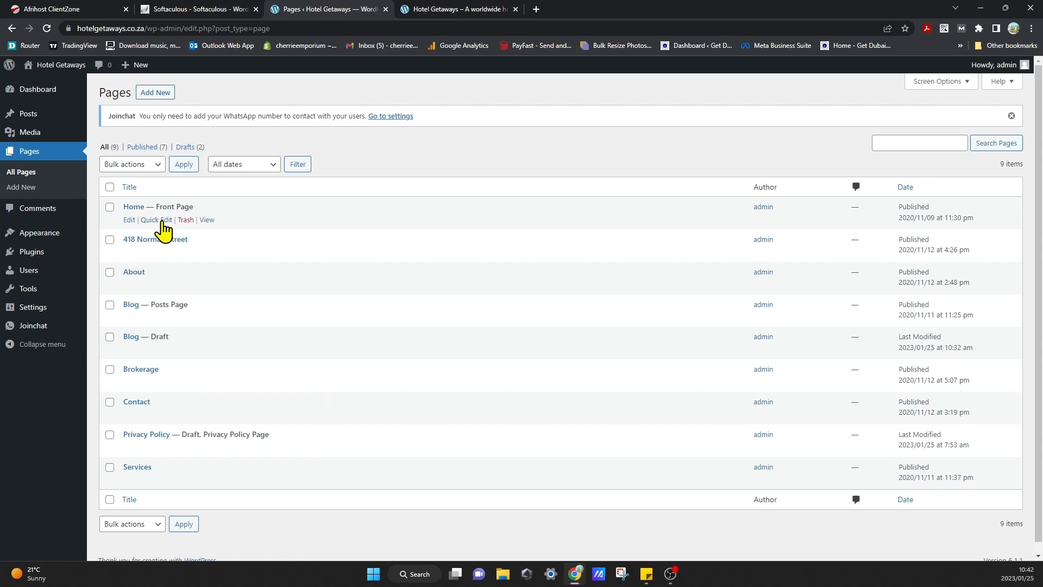
left_click(158, 220)
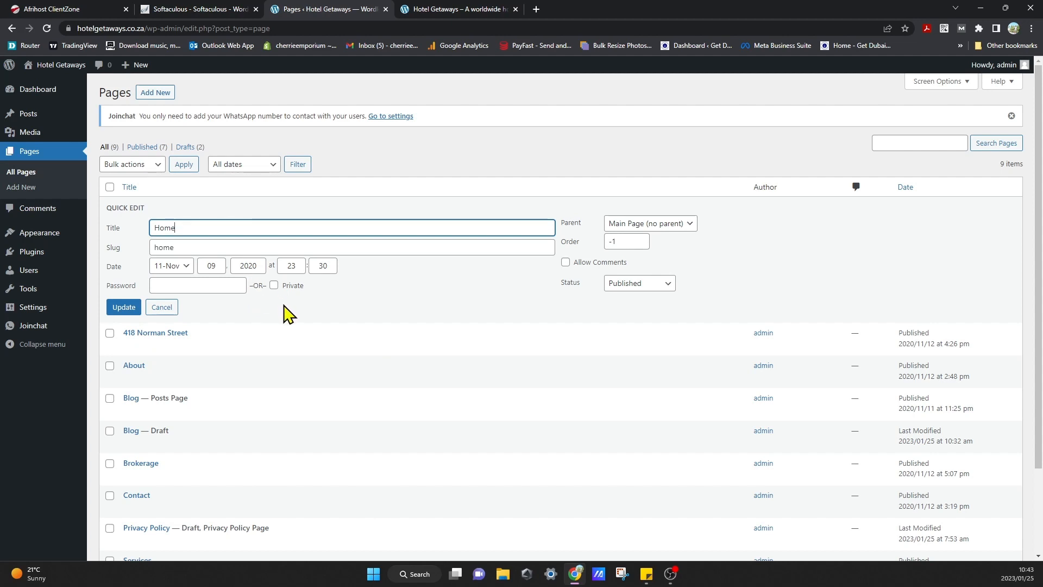
left_click(162, 307)
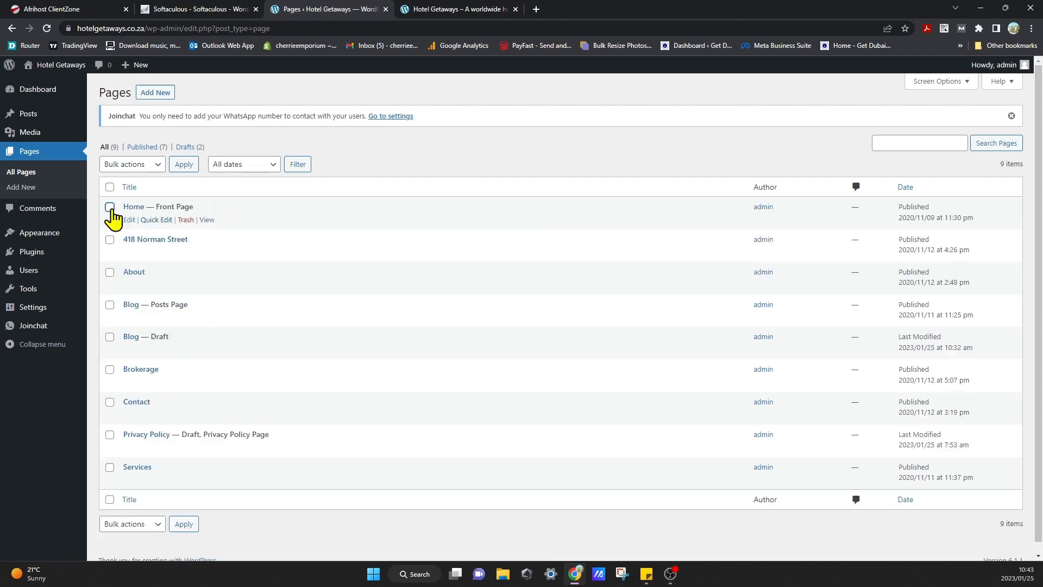
left_click(158, 167)
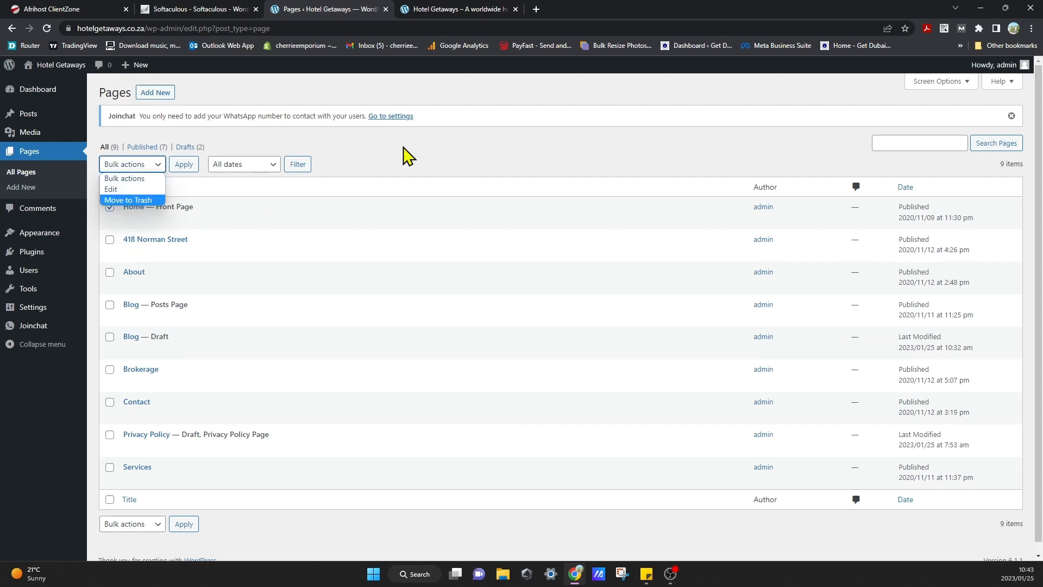
left_click(453, 132)
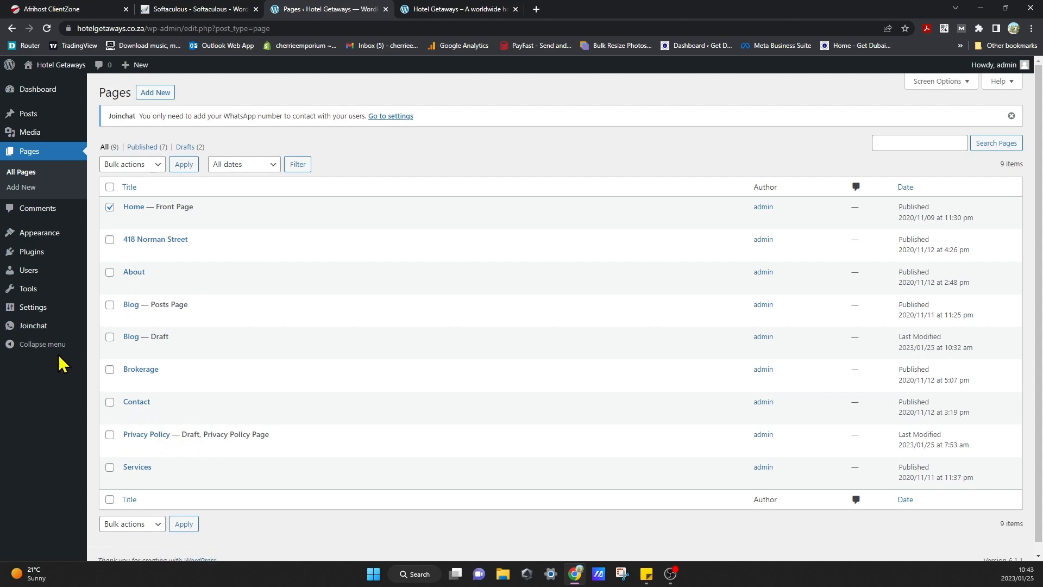
mouse_move(43, 314)
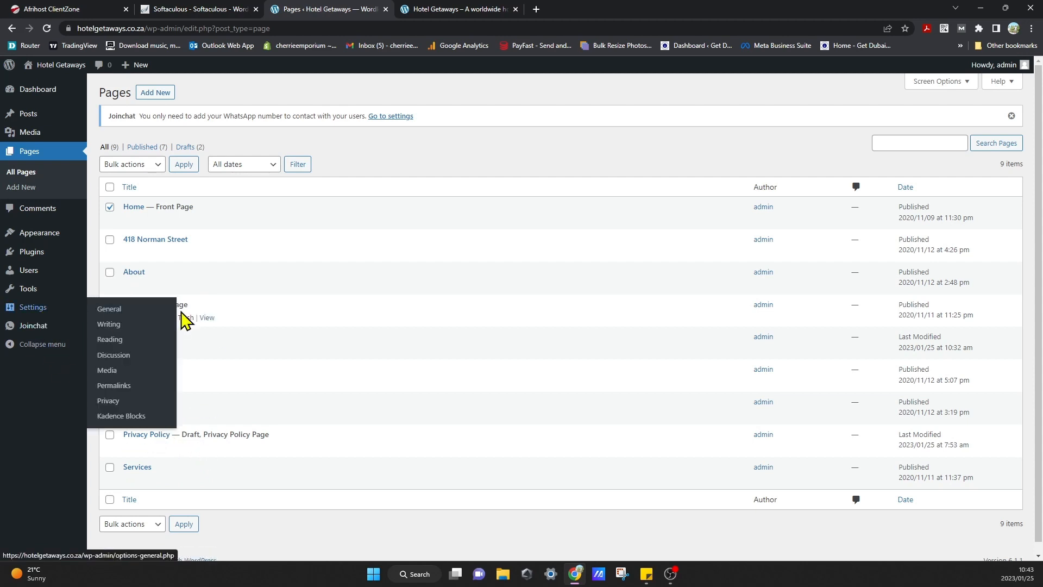
- Check Privacy Settings uses the Privacy Policy page, then head back to the Dashboard
mouse_move(46, 314)
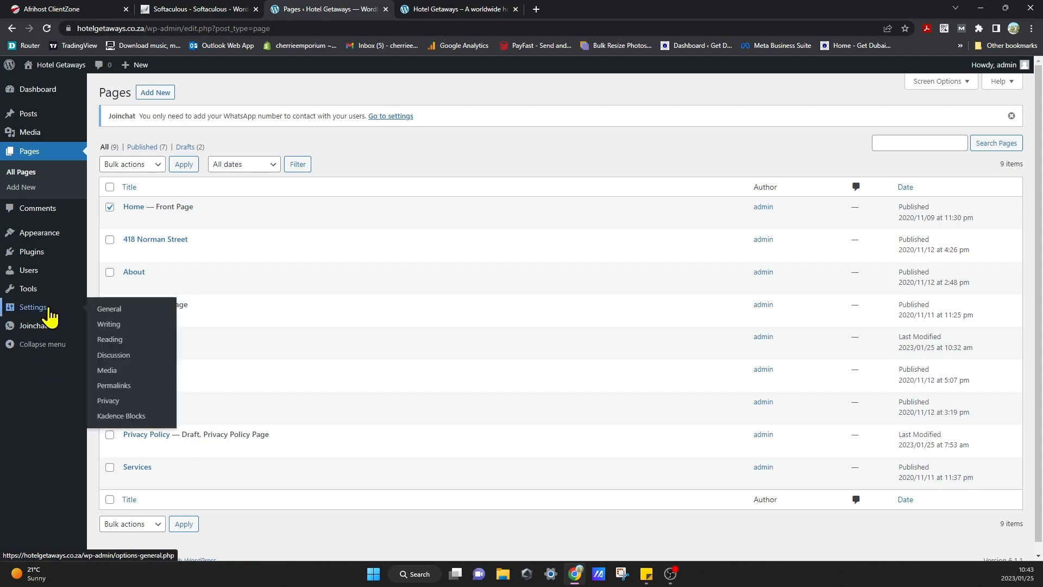
left_click(136, 417)
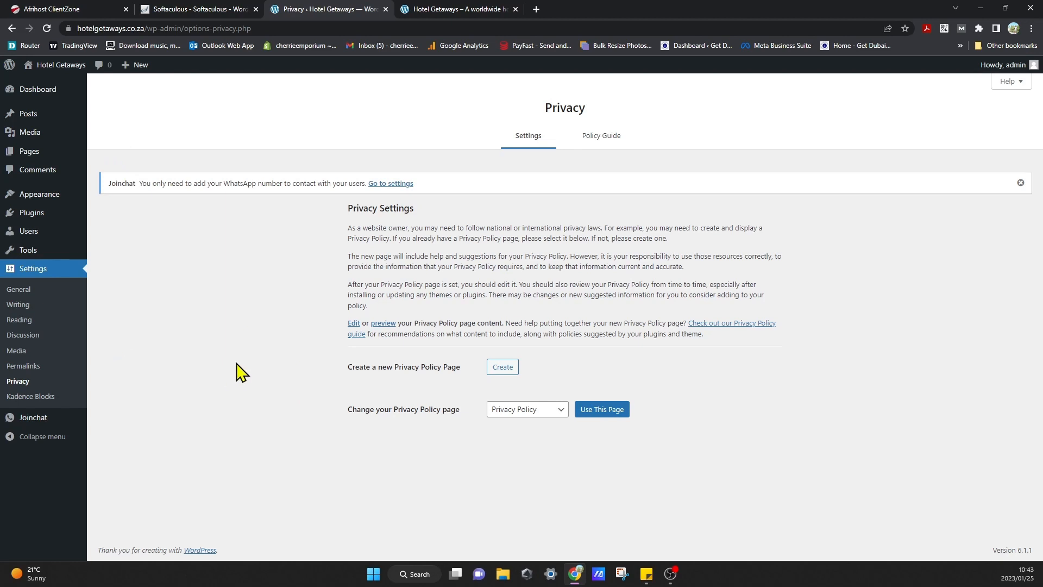
left_click(55, 90)
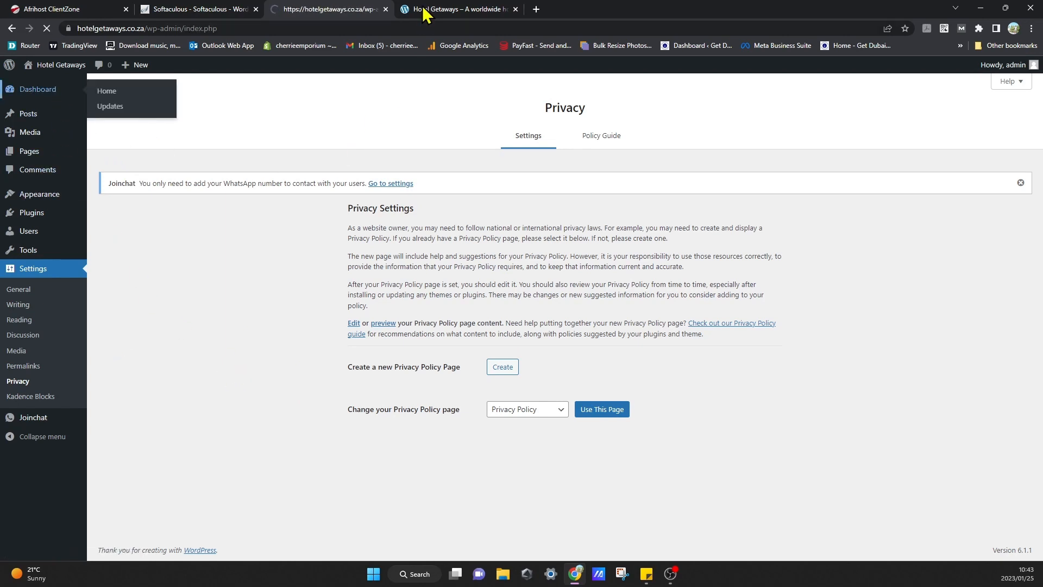